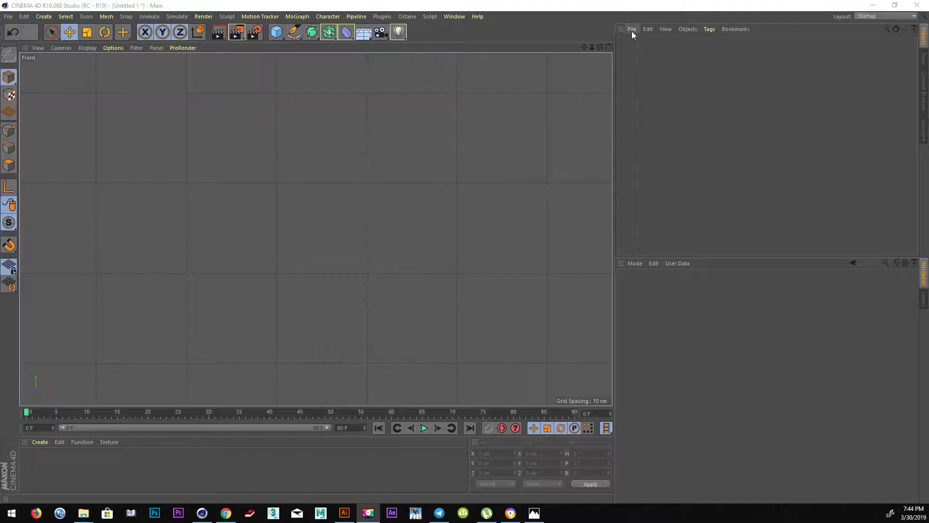
Merge the SY logo Illustrator file into the scene with the default import settings
{"action": "left_click", "coordinate": [632, 29]}
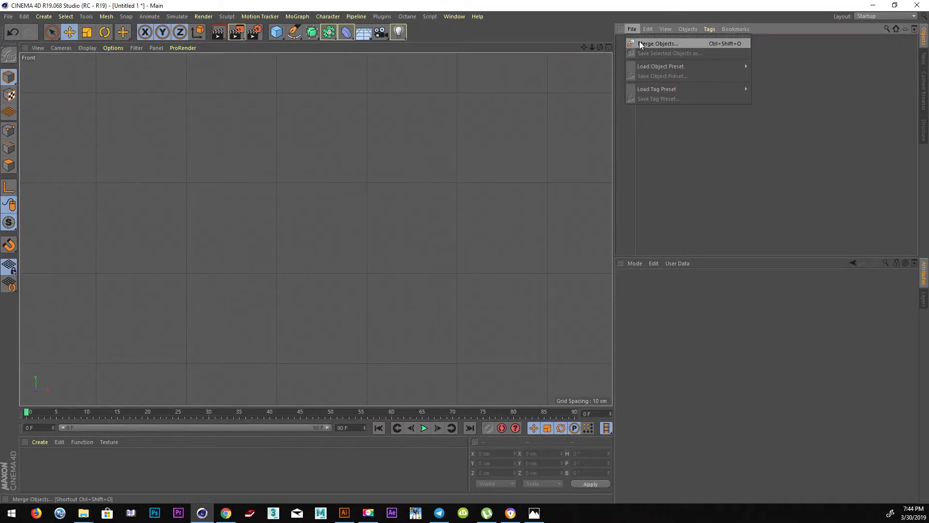
{"action": "double_click", "coordinate": [573, 82]}
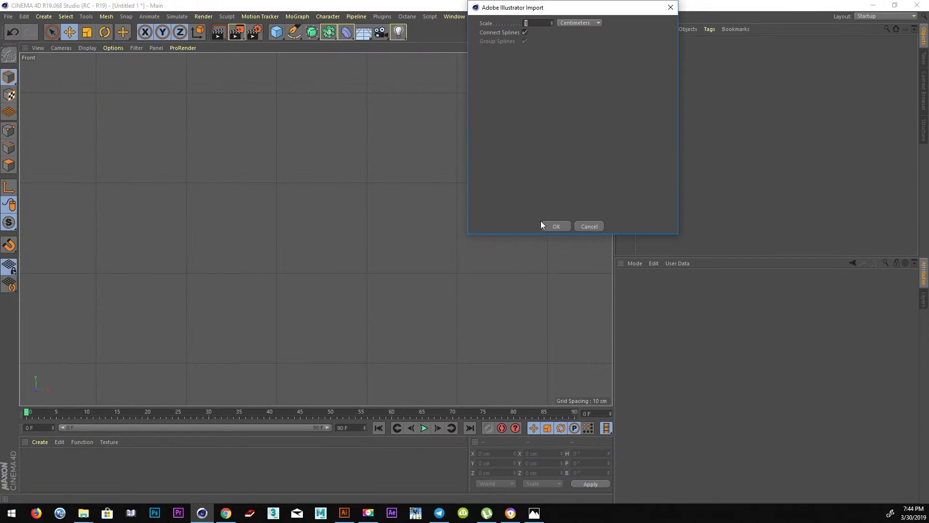
{"action": "left_click", "coordinate": [556, 227]}
Expand the Logo SY group and box-select all the SY INDUSTRY letter paths
{"action": "scroll", "coordinate": [352, 232], "scroll_direction": "down", "scroll_amount": 2}
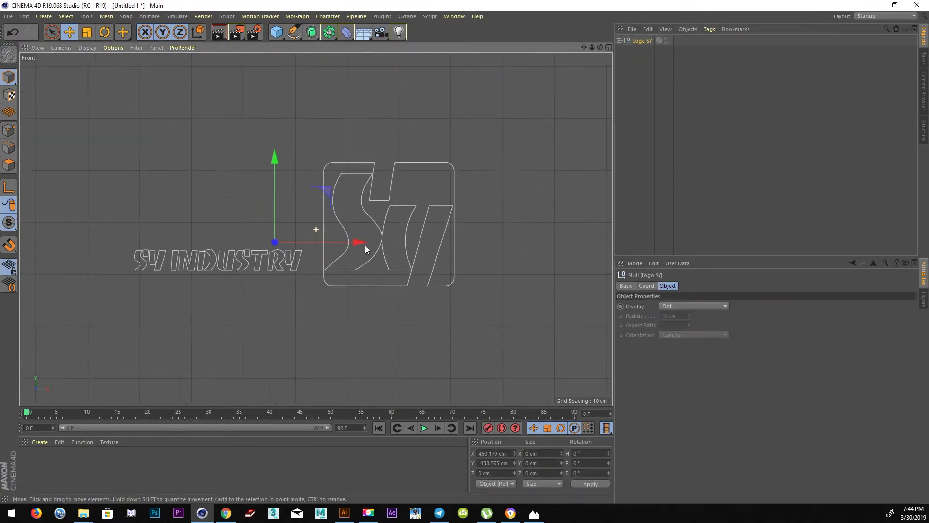
{"action": "left_click_drag", "start_coordinate": [52, 32], "coordinate": [74, 61]}
{"action": "left_click_drag", "start_coordinate": [76, 210], "coordinate": [298, 334]}
{"action": "left_click", "coordinate": [620, 40]}
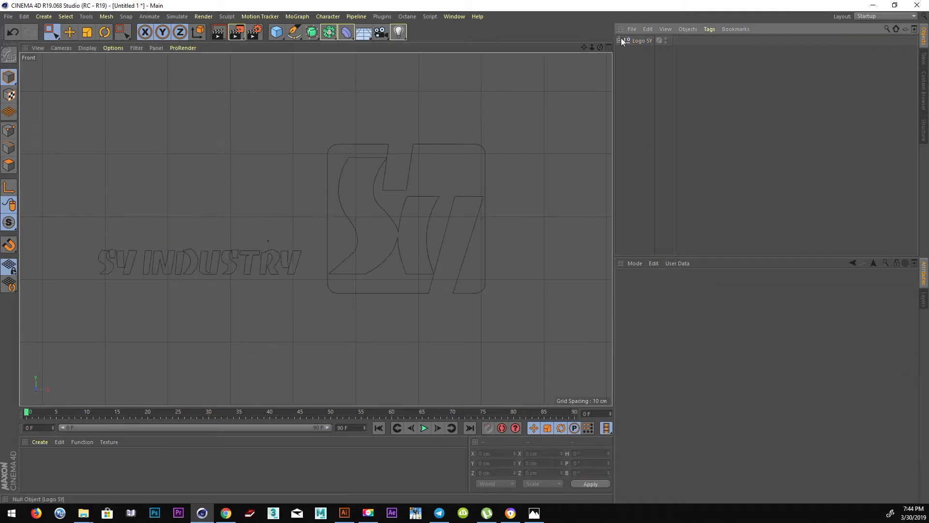
{"action": "left_click_drag", "start_coordinate": [73, 217], "coordinate": [306, 311]}
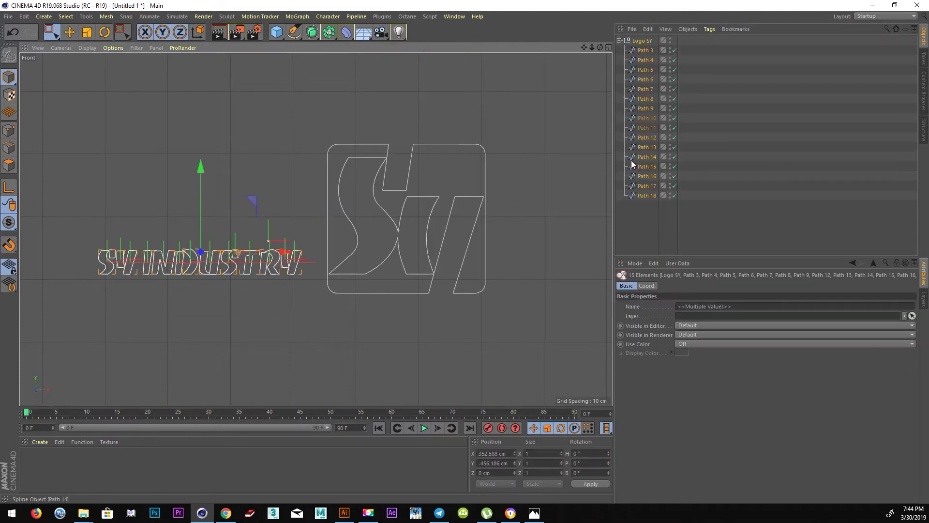
Join the selected letter paths into one spline with Connect Objects + Delete
{"action": "left_click", "coordinate": [642, 41], "text": "ctrl"}
{"action": "left_click", "coordinate": [642, 41], "text": "ctrl"}
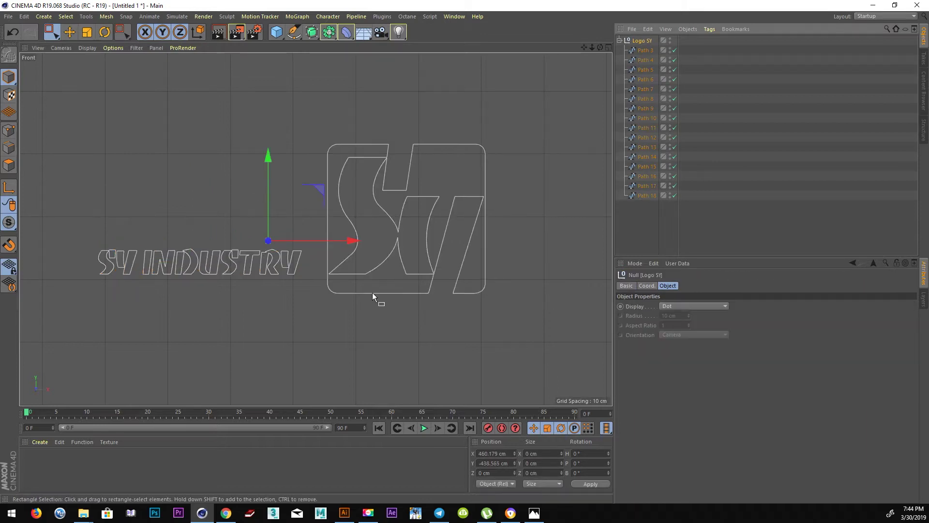
{"action": "key", "text": "ctrl+z"}
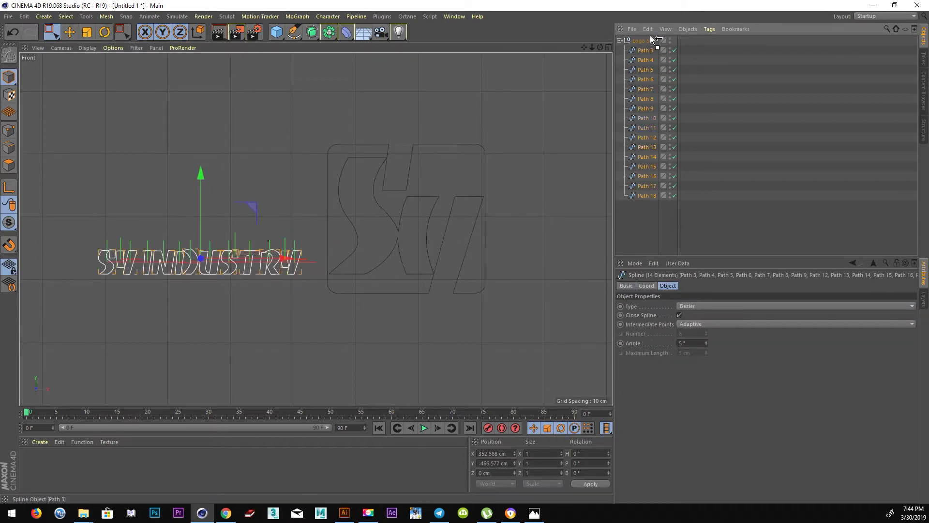
{"action": "right_click", "coordinate": [644, 45]}
{"action": "left_click", "coordinate": [716, 314]}
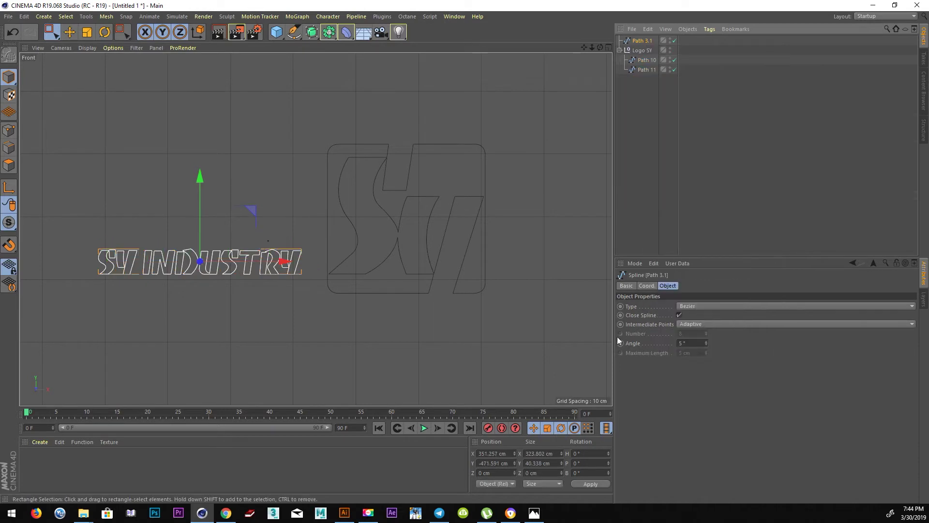
Set the Y position of all four objects to 0
{"action": "left_click", "coordinate": [649, 286]}
{"action": "key", "text": "ctrl+a"}
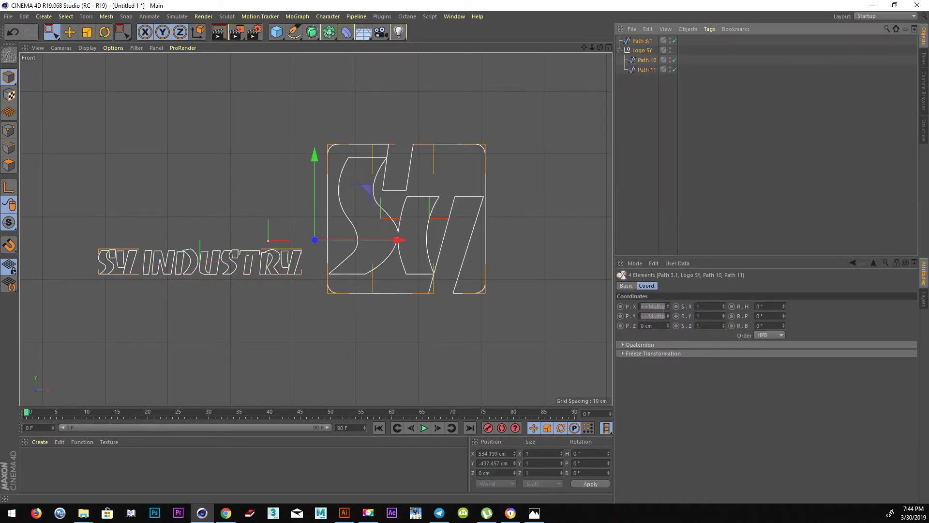
{"action": "left_click", "coordinate": [660, 316]}
{"action": "type", "text": "0"}
{"action": "key", "text": "Return"}
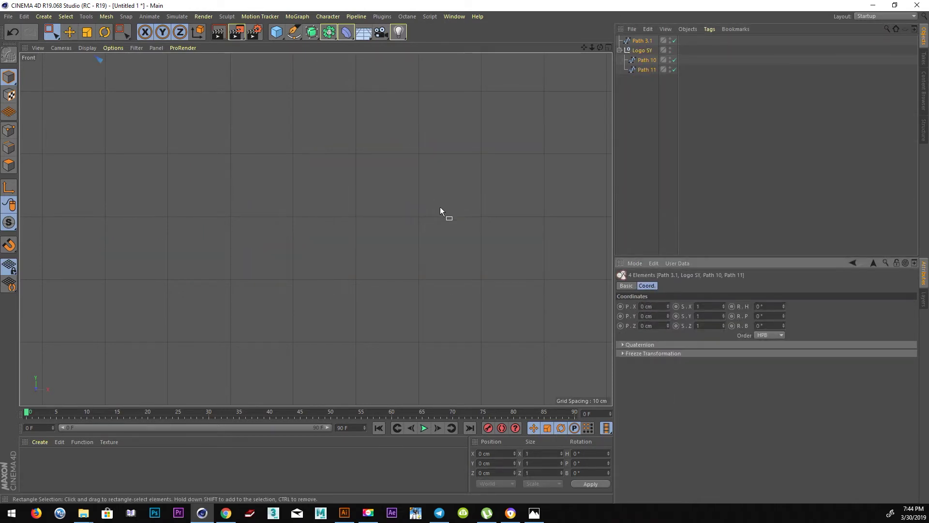
{"action": "scroll", "coordinate": [440, 207], "scroll_direction": "down", "scroll_amount": 5}
{"action": "scroll", "coordinate": [315, 245], "scroll_direction": "up", "scroll_amount": 3}
{"action": "scroll", "coordinate": [387, 238], "scroll_direction": "up", "scroll_amount": 2}
Move the SY INDUSTRY text spline below the logo and slide Path 10 right
{"action": "key", "text": "e"}
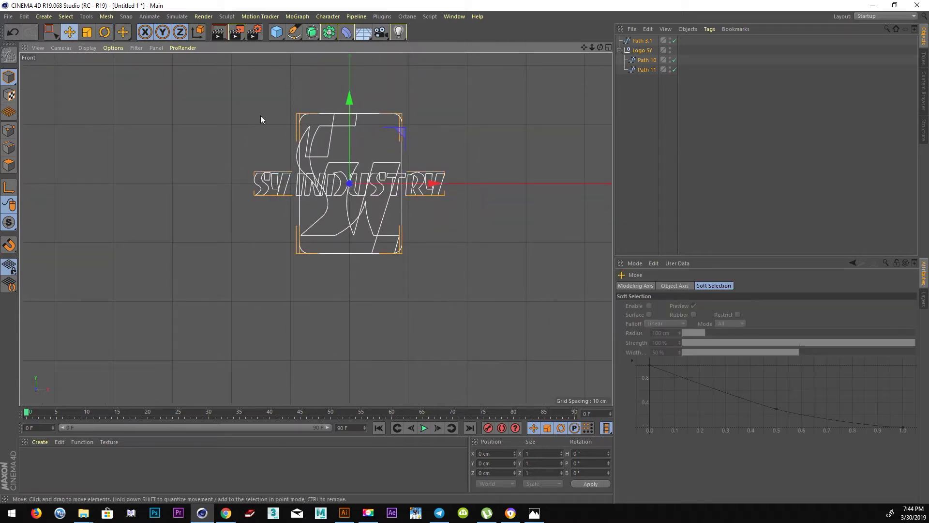
{"action": "left_click", "coordinate": [260, 115]}
{"action": "left_click", "coordinate": [641, 41]}
{"action": "left_click_drag", "start_coordinate": [346, 99], "coordinate": [339, 239]}
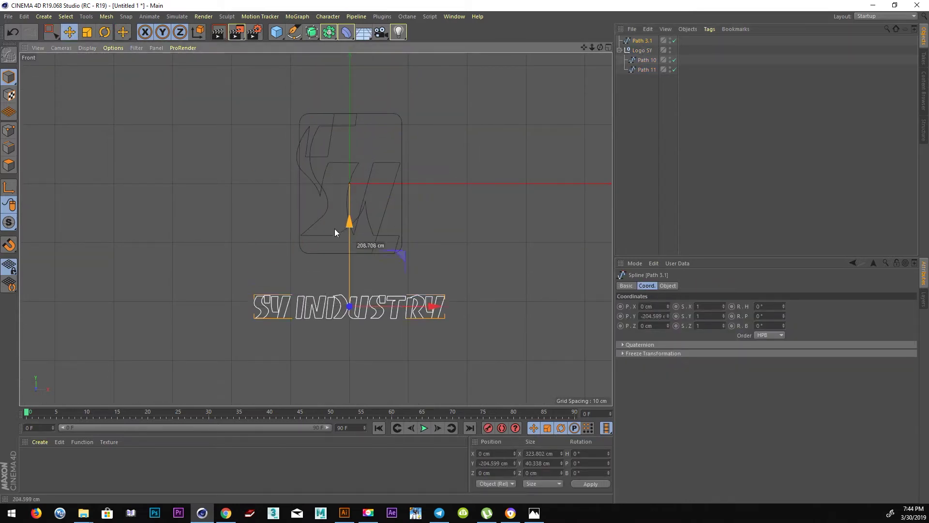
{"action": "left_click", "coordinate": [401, 126]}
{"action": "left_click_drag", "start_coordinate": [433, 183], "coordinate": [480, 183]}
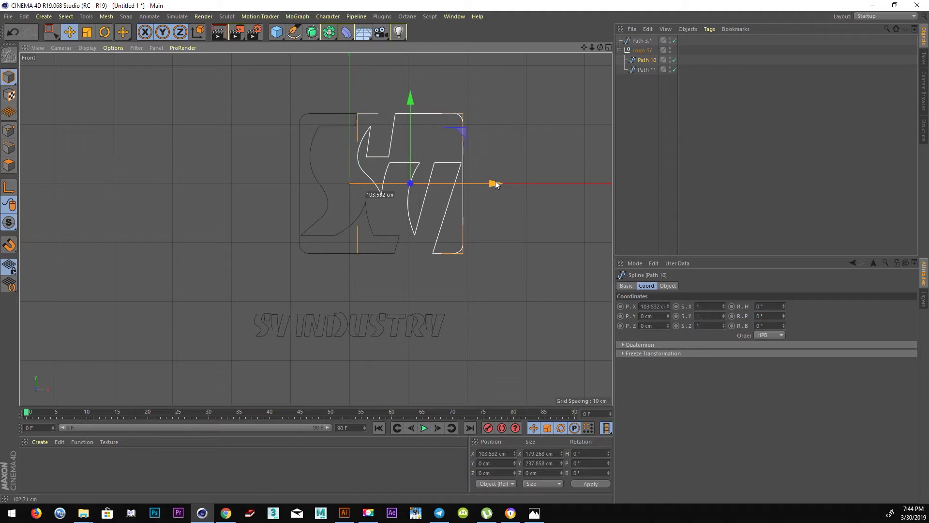
{"action": "left_click", "coordinate": [480, 213]}
Undo the Path 10 shift and move all four paths up and left together
{"action": "scroll", "coordinate": [426, 205], "scroll_direction": "down", "scroll_amount": 5}
{"action": "left_click", "coordinate": [15, 31]}
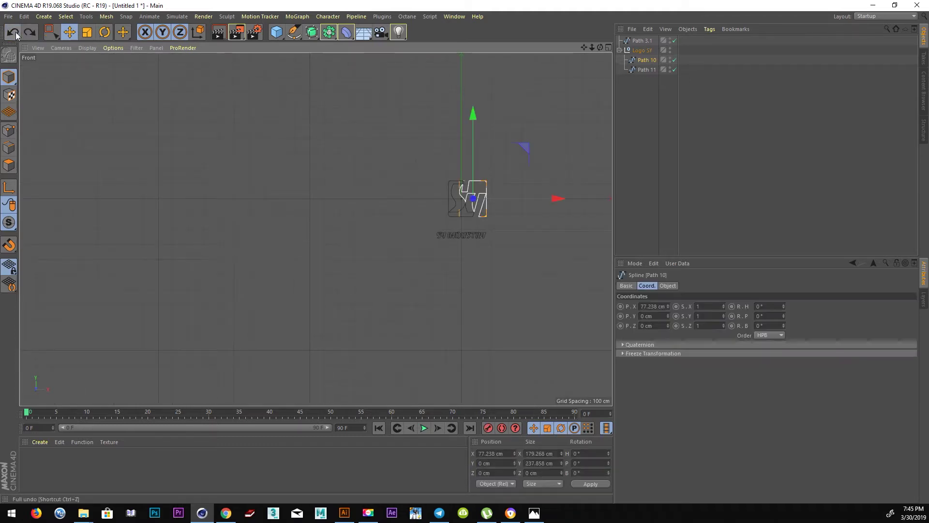
{"action": "left_click", "coordinate": [16, 32]}
{"action": "left_click", "coordinate": [16, 32]}
{"action": "left_click", "coordinate": [15, 32]}
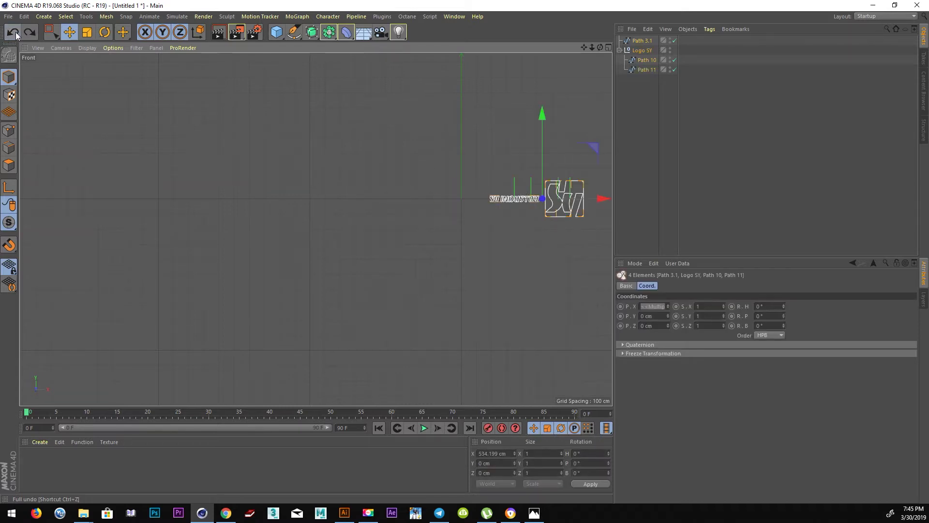
{"action": "left_click_drag", "start_coordinate": [591, 204], "coordinate": [536, 149]}
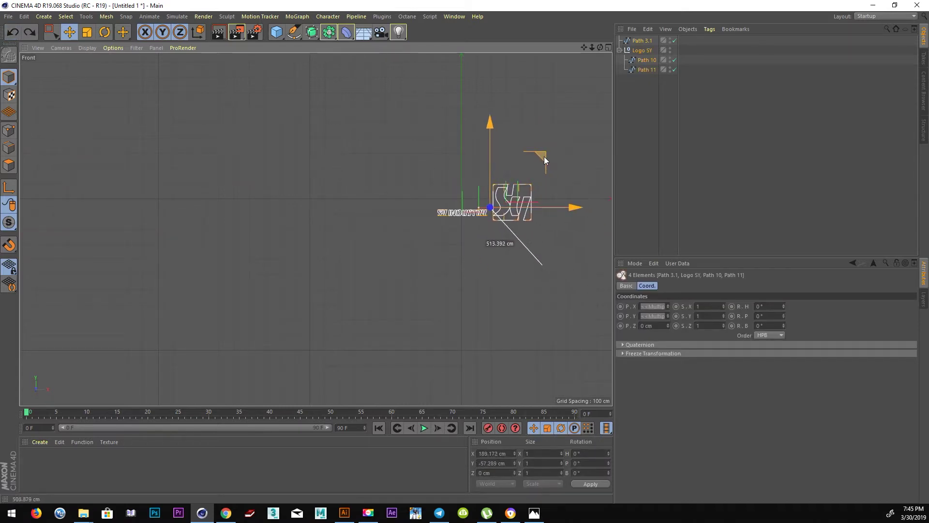
Shift the logo mark pieces further left, undoing the S outline's last move
{"action": "left_click", "coordinate": [644, 70]}
{"action": "left_click", "coordinate": [641, 54], "text": "shift"}
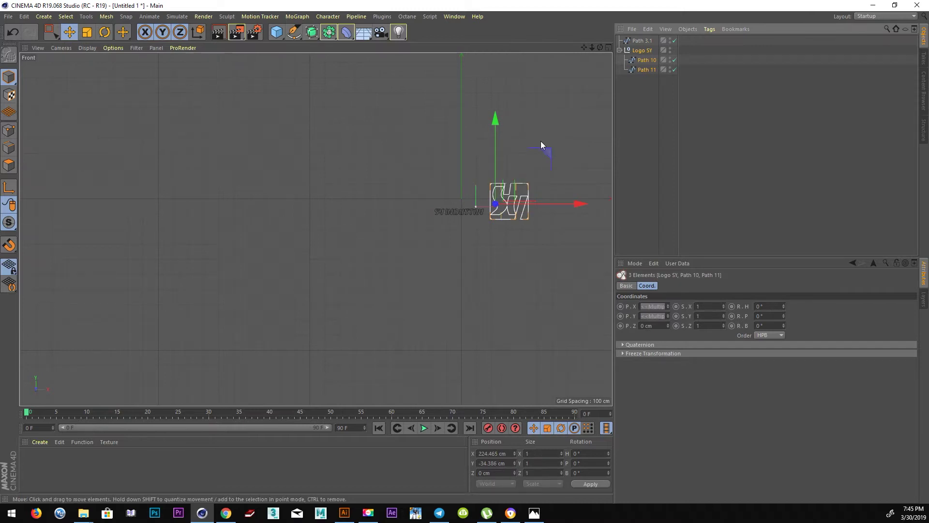
{"action": "scroll", "coordinate": [541, 141], "scroll_direction": "up", "scroll_amount": 5}
{"action": "left_click_drag", "start_coordinate": [512, 193], "coordinate": [434, 167]}
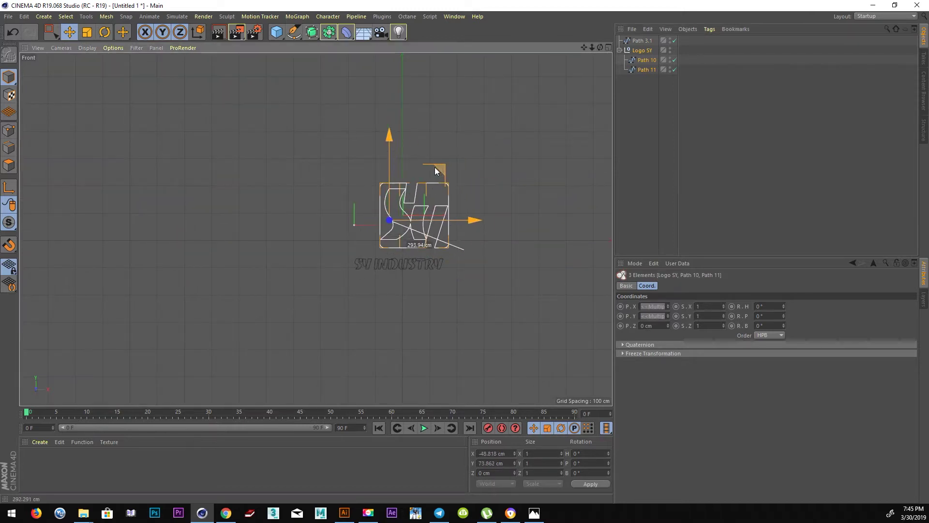
{"action": "scroll", "coordinate": [358, 211], "scroll_direction": "up", "scroll_amount": 5}
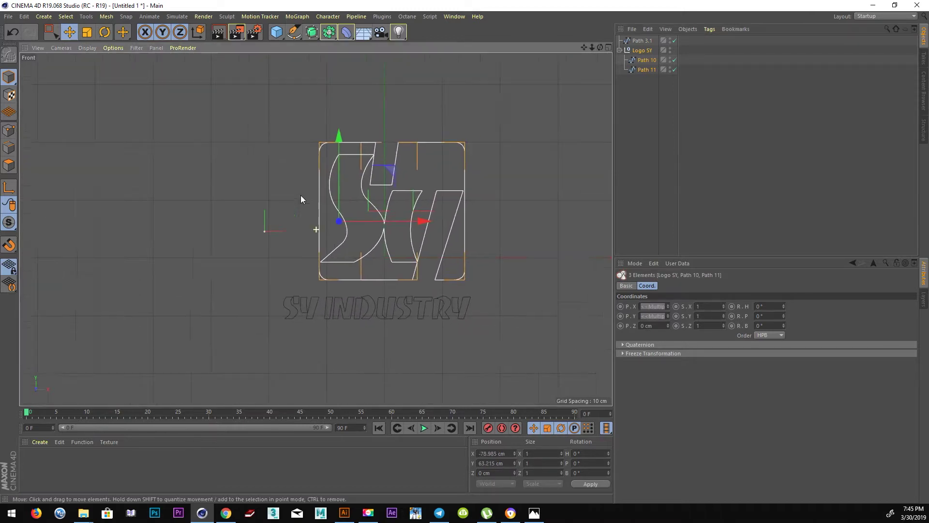
{"action": "left_click", "coordinate": [673, 117]}
{"action": "left_click", "coordinate": [641, 70]}
{"action": "key", "text": "ctrl+z"}
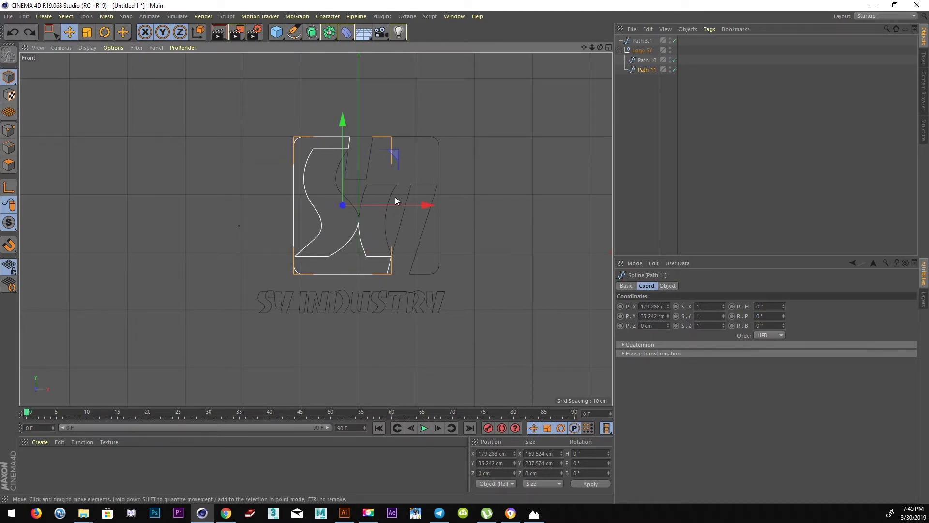
Dissolve the Logo SY group, keeping its Path 3.1, Path 10 and Path 11 splines
{"action": "left_click", "coordinate": [439, 144]}
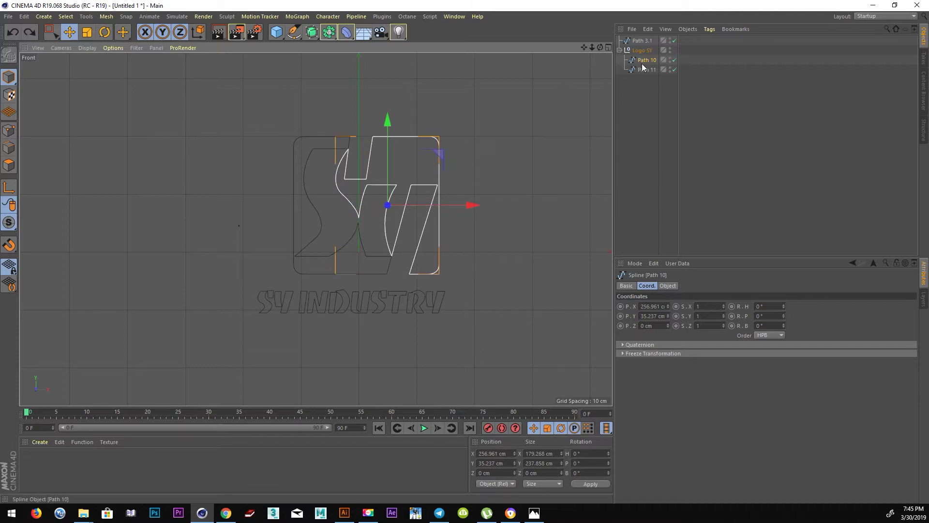
{"action": "key", "text": "shift+g"}
{"action": "left_click", "coordinate": [489, 75]}
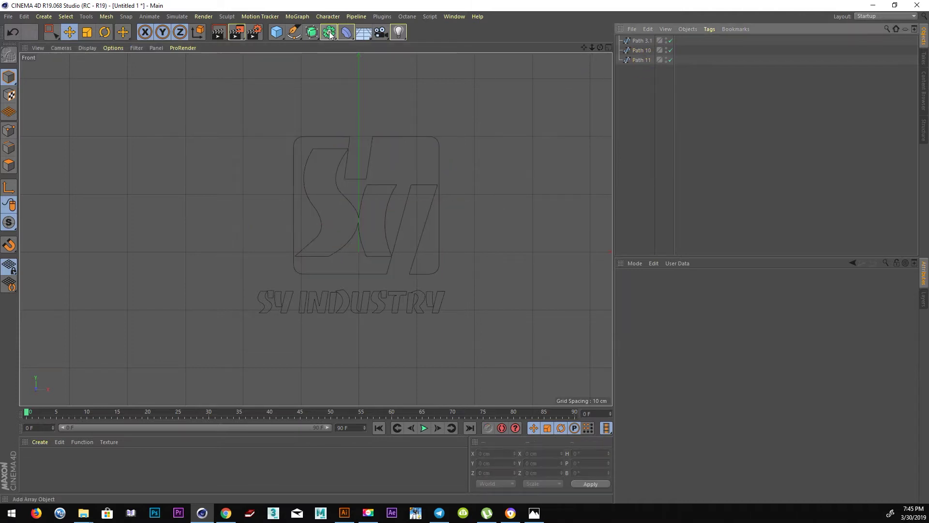
Extrude the SY INDUSTRY text spline and view it in perspective
{"action": "left_click", "coordinate": [298, 16]}
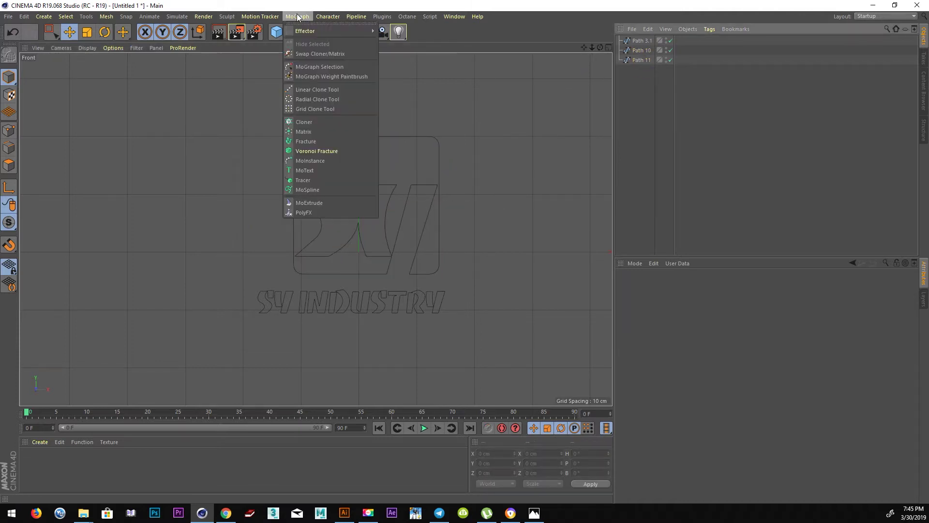
{"action": "left_click", "coordinate": [327, 15]}
{"action": "left_click_drag", "start_coordinate": [312, 32], "coordinate": [407, 42]}
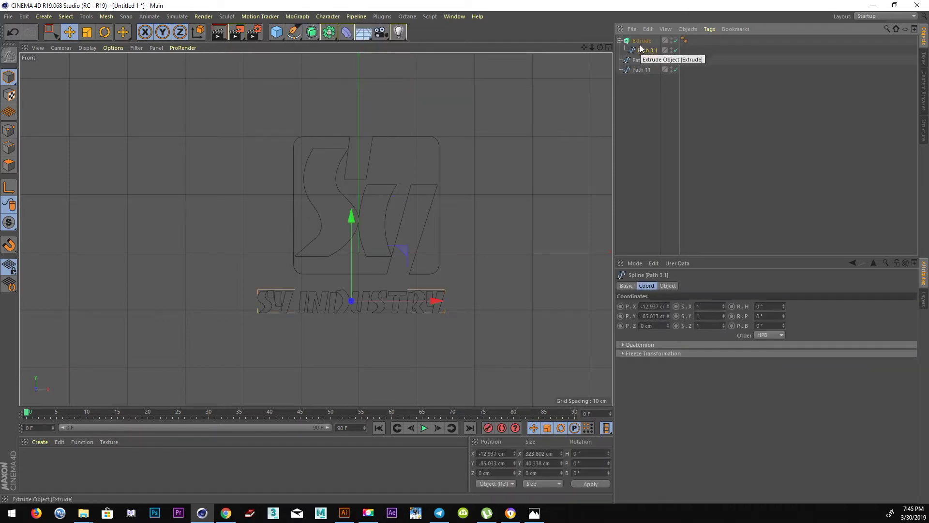
{"action": "left_click_drag", "start_coordinate": [641, 42], "coordinate": [642, 42]}
{"action": "left_click", "coordinate": [689, 286]}
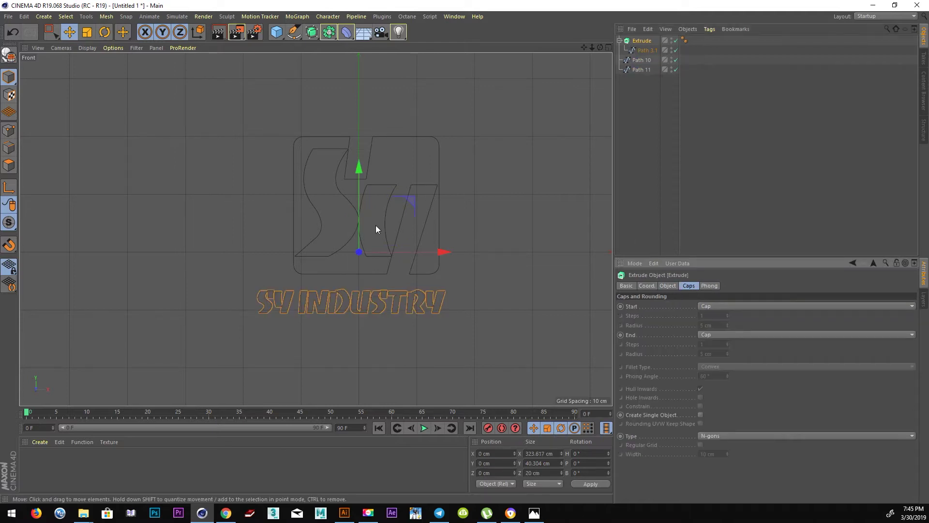
{"action": "key", "text": "F1"}
{"action": "left_click_drag", "start_coordinate": [229, 254], "coordinate": [264, 229], "text": "alt"}
{"action": "right_click_drag", "start_coordinate": [264, 229], "coordinate": [400, 253], "text": "alt"}
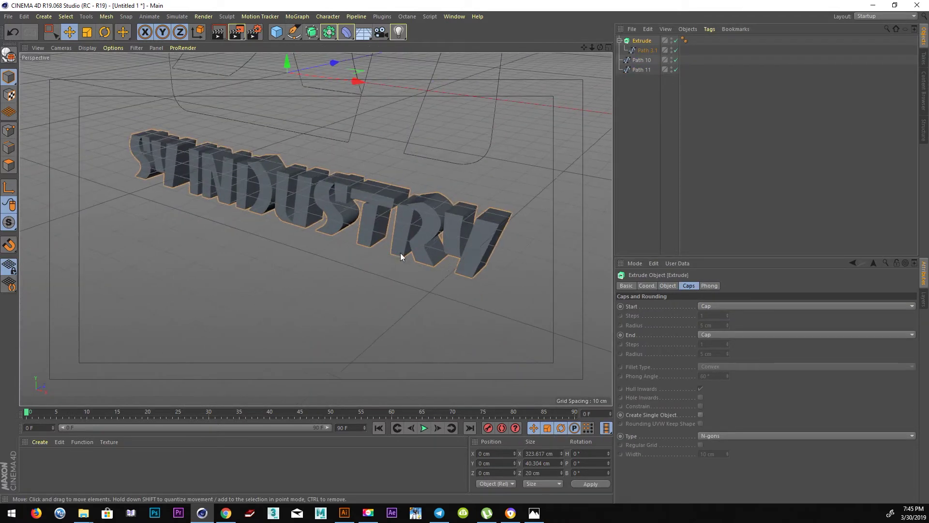
Set Start and End caps to Fillet Cap with 3 steps and 1 cm radius
{"action": "left_click", "coordinate": [641, 41]}
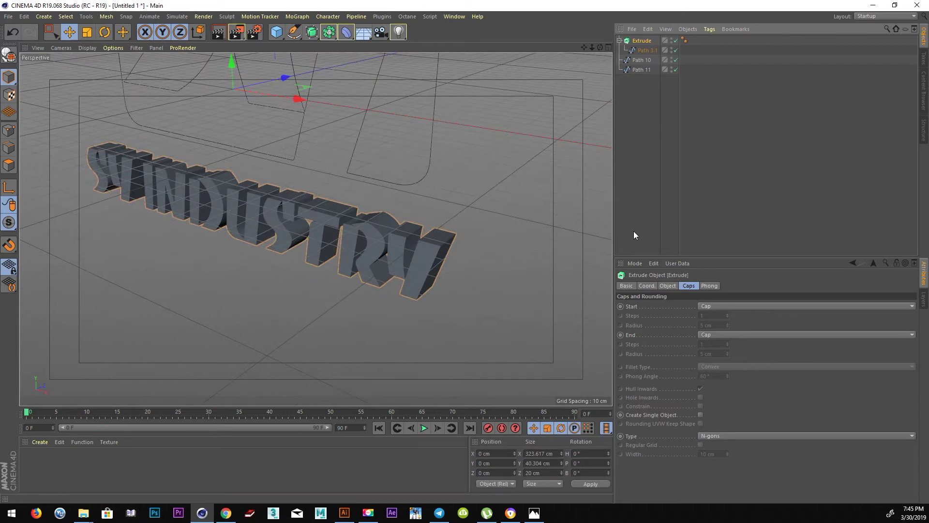
{"action": "left_click", "coordinate": [710, 307]}
{"action": "left_click", "coordinate": [713, 340]}
{"action": "left_click", "coordinate": [711, 325]}
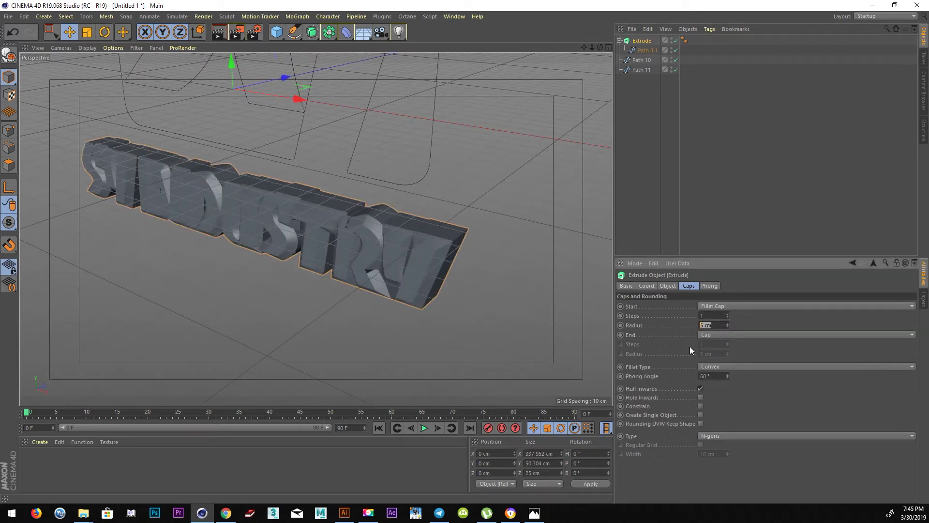
{"action": "left_click", "coordinate": [712, 336]}
{"action": "left_click", "coordinate": [716, 373]}
{"action": "left_click_drag", "start_coordinate": [726, 355], "coordinate": [761, 399]}
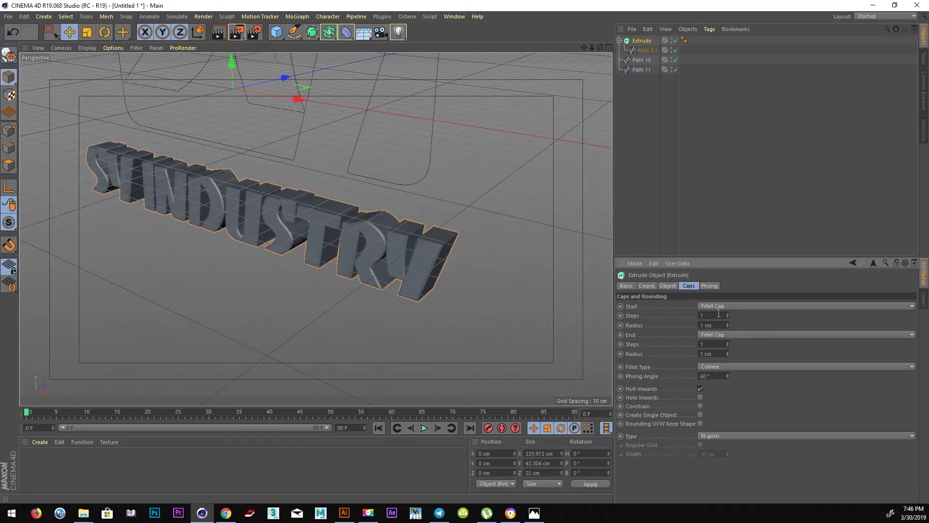
{"action": "type", "text": "3"}
{"action": "key", "text": "Return"}
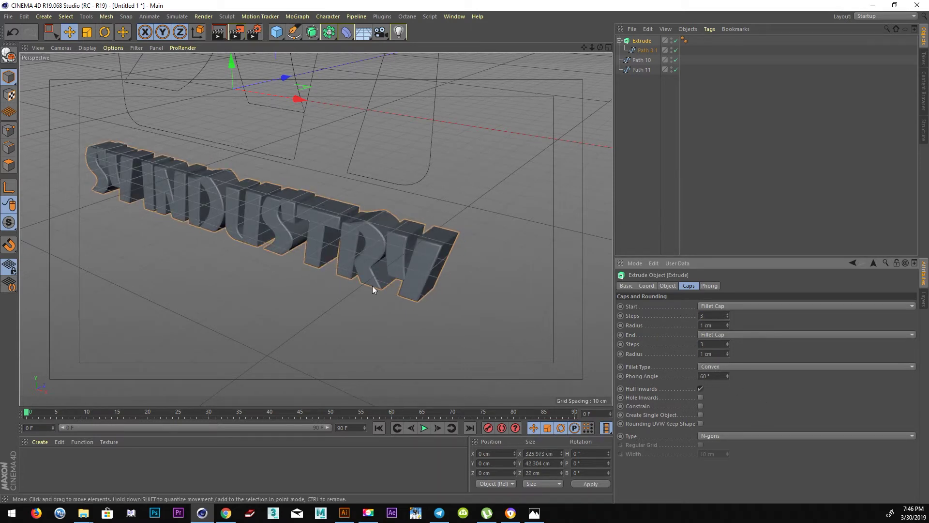
{"action": "left_click_drag", "start_coordinate": [372, 285], "coordinate": [394, 224], "text": "alt"}
{"action": "mouse_move", "coordinate": [402, 301]}
{"action": "left_mouse_down", "text": "alt"}
{"action": "mouse_move", "coordinate": [417, 290]}
{"action": "mouse_move", "coordinate": [363, 284]}
{"action": "mouse_move", "coordinate": [416, 293]}
{"action": "mouse_move", "coordinate": [683, 77]}
{"action": "left_mouse_up", "text": "alt"}
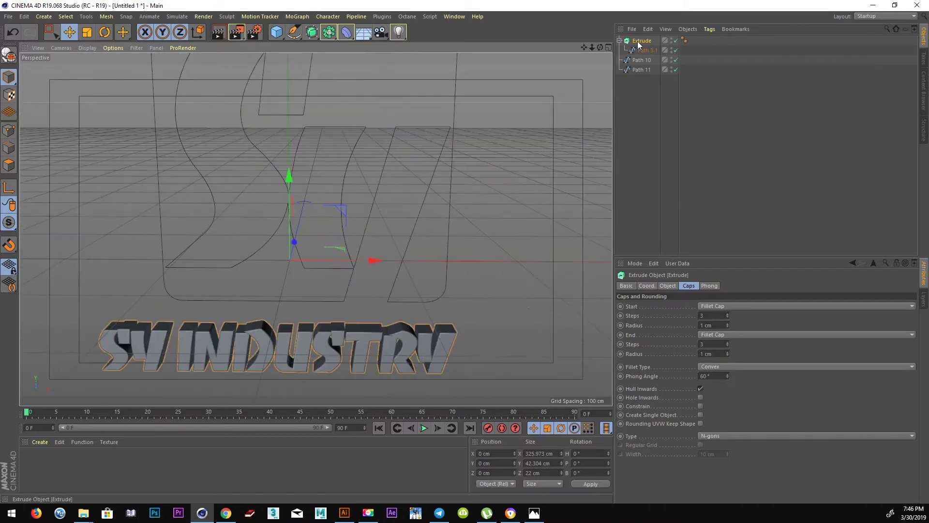
Duplicate the text Extrude and make copies of the Path 10 and Path 11 outlines
{"action": "left_click", "coordinate": [619, 41]}
{"action": "left_click_drag", "start_coordinate": [639, 41], "coordinate": [634, 65], "text": "ctrl"}
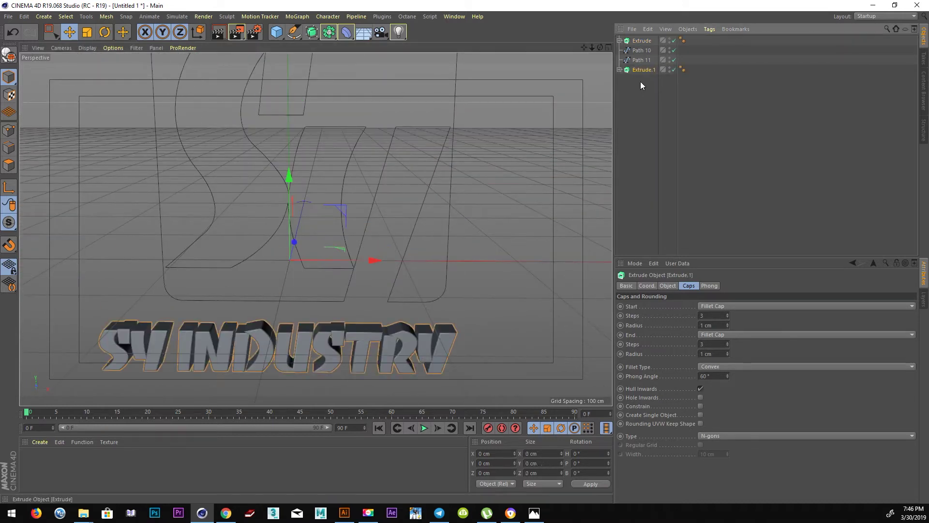
{"action": "left_click", "coordinate": [638, 51]}
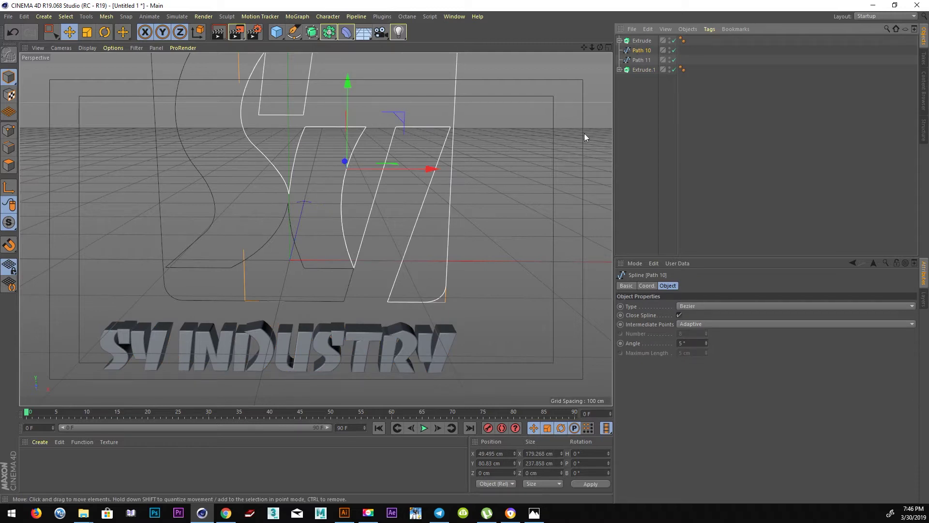
{"action": "left_click", "coordinate": [640, 61], "text": "ctrl"}
{"action": "left_click_drag", "start_coordinate": [640, 60], "coordinate": [643, 104], "text": "ctrl"}
Merge the outline copies with Connect Objects + Delete and place the result in the first Extrude
{"action": "left_click", "coordinate": [619, 40]}
{"action": "left_click", "coordinate": [620, 60]}
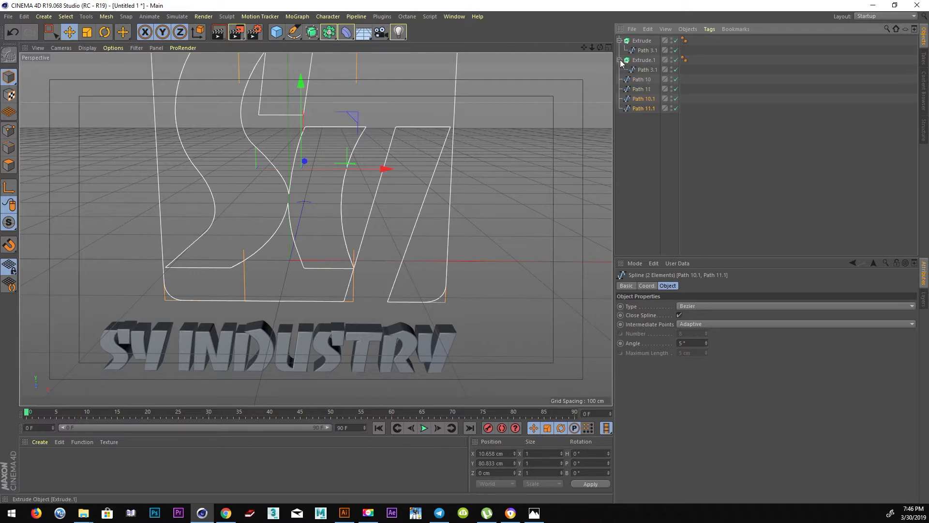
{"action": "right_click", "coordinate": [646, 103]}
{"action": "left_click", "coordinate": [634, 99]}
{"action": "right_click", "coordinate": [634, 98]}
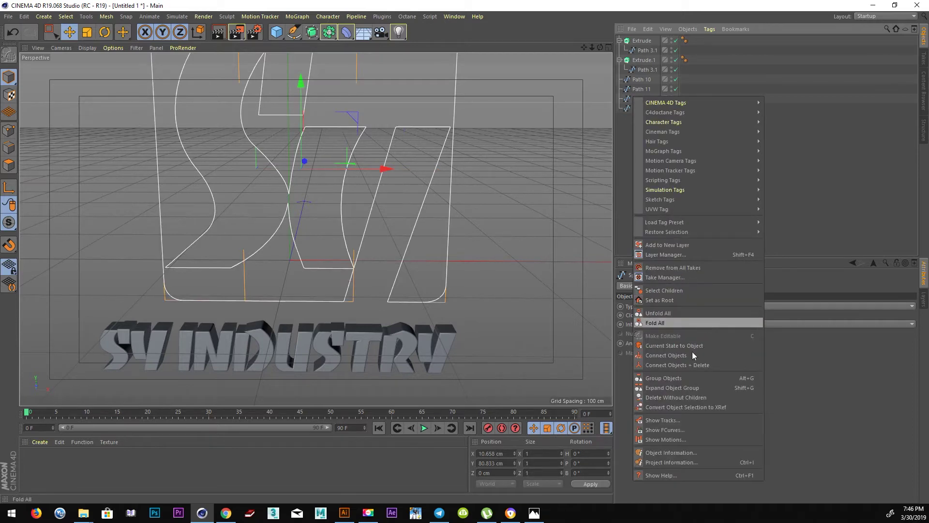
{"action": "left_click", "coordinate": [697, 365]}
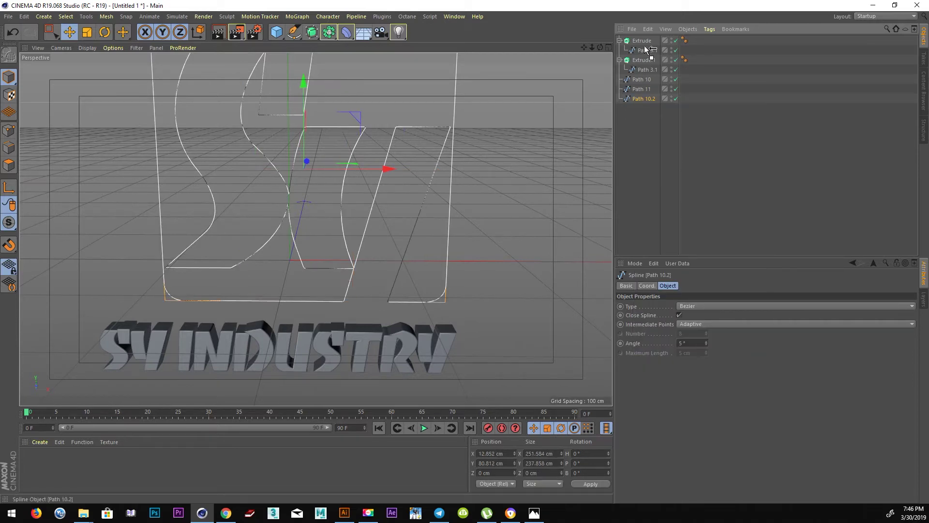
{"action": "left_click_drag", "start_coordinate": [648, 49], "coordinate": [647, 49]}
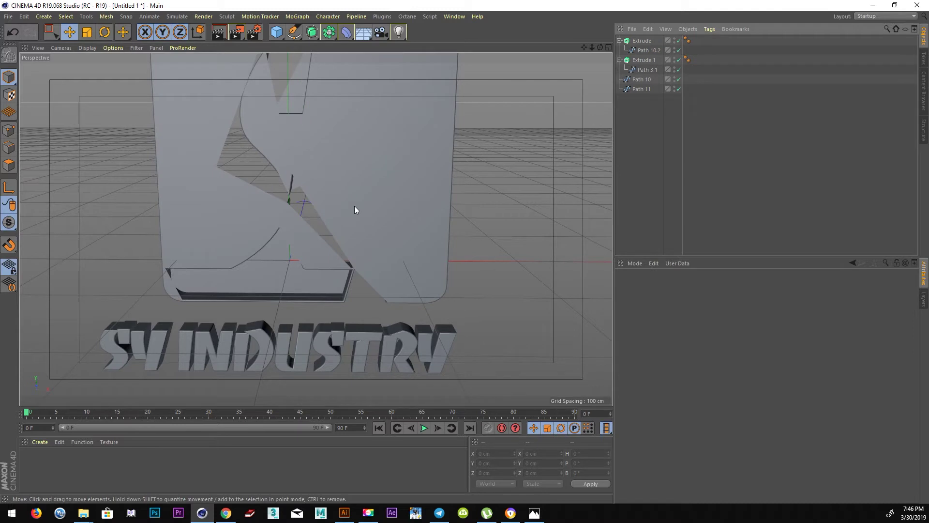
{"action": "left_click", "coordinate": [646, 50]}
{"action": "mouse_move", "coordinate": [481, 229]}
{"action": "left_mouse_down", "text": "alt"}
{"action": "mouse_move", "coordinate": [475, 175]}
{"action": "mouse_move", "coordinate": [413, 190]}
{"action": "mouse_move", "coordinate": [432, 177]}
{"action": "mouse_move", "coordinate": [576, 177]}
{"action": "left_mouse_up", "text": "alt"}
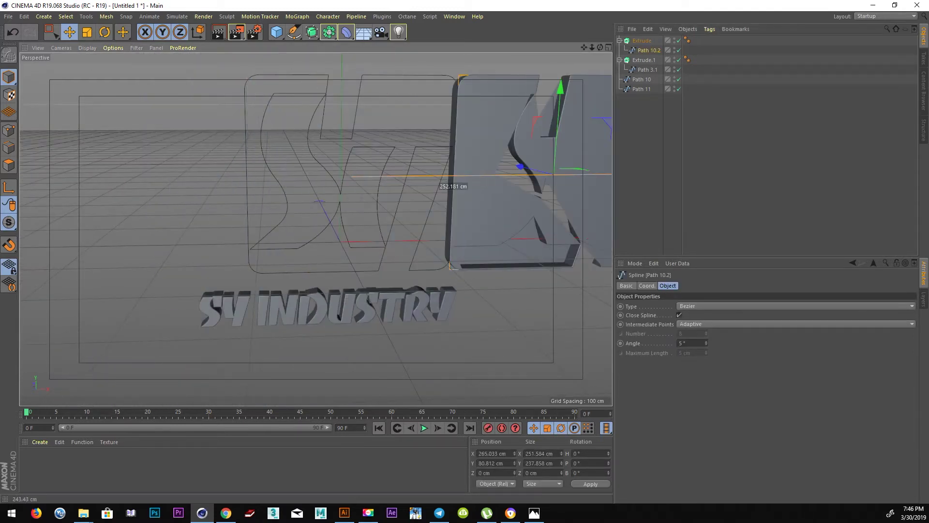
Undo the placement and the merge, leaving Path 10.1 and Path 11.1 as separate copies
{"action": "left_click", "coordinate": [14, 33]}
{"action": "left_click", "coordinate": [14, 33]}
{"action": "left_click", "coordinate": [630, 140]}
{"action": "left_click", "coordinate": [646, 42]}
{"action": "left_click", "coordinate": [647, 99]}
{"action": "key", "text": "ctrl+z"}
{"action": "key", "text": "ctrl+z"}
{"action": "key", "text": "ctrl+z"}
{"action": "key", "text": "ctrl+z"}
Delete the outline copies Path 10.1 and Path 11.1
{"action": "left_click", "coordinate": [676, 89]}
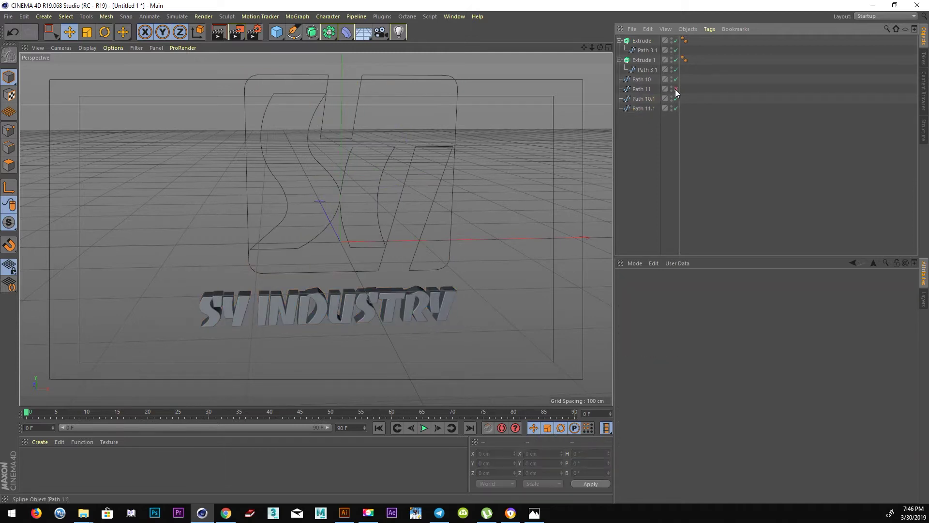
{"action": "left_click", "coordinate": [641, 108]}
{"action": "key", "text": "Delete"}
Try Path 10 inside the first Extrude, then move it back out and delete the empty Extrude
{"action": "left_click", "coordinate": [640, 80]}
{"action": "left_click_drag", "start_coordinate": [639, 83], "coordinate": [635, 43]}
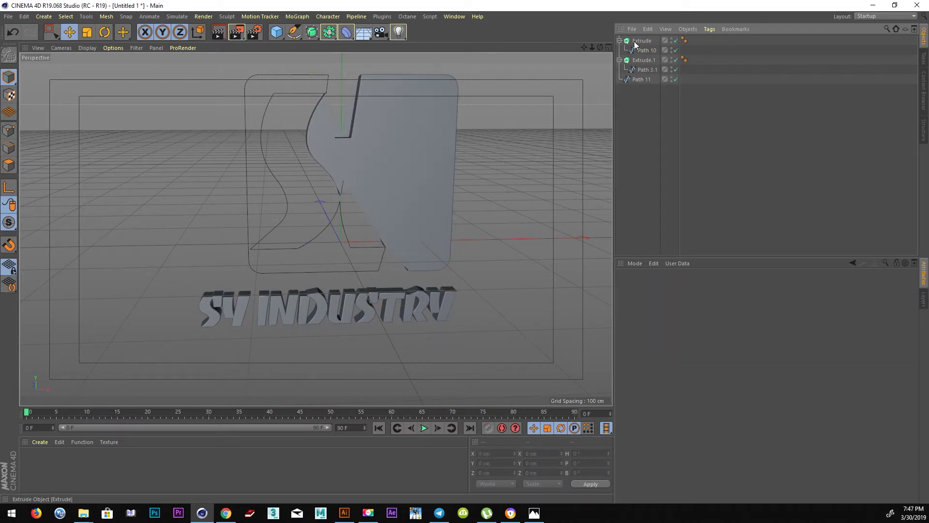
{"action": "left_click", "coordinate": [635, 41]}
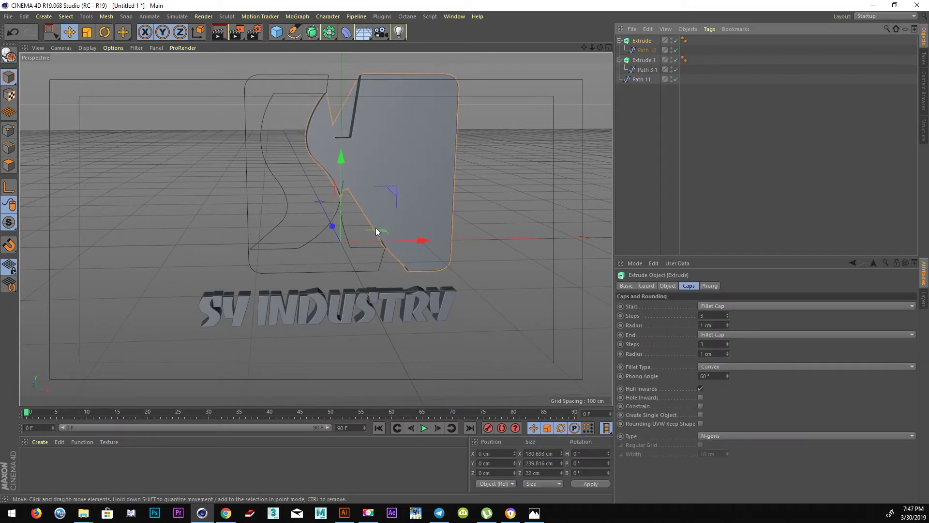
{"action": "left_click", "coordinate": [722, 305]}
{"action": "mouse_move", "coordinate": [419, 213]}
{"action": "left_mouse_down", "text": "alt"}
{"action": "mouse_move", "coordinate": [324, 201]}
{"action": "mouse_move", "coordinate": [445, 223]}
{"action": "mouse_move", "coordinate": [408, 196]}
{"action": "left_mouse_up", "text": "alt"}
{"action": "left_click_drag", "start_coordinate": [646, 50], "coordinate": [647, 106]}
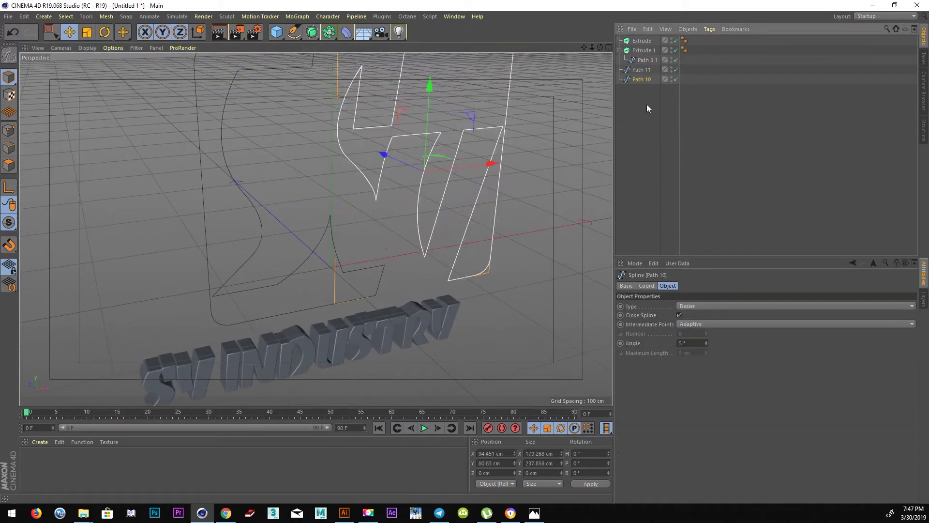
{"action": "left_click", "coordinate": [640, 40]}
{"action": "key", "text": "Delete"}
Inspect Path 10's points in point mode and frame the logo outlines
{"action": "left_click", "coordinate": [635, 70]}
{"action": "mouse_move", "coordinate": [248, 109]}
{"action": "left_mouse_down", "text": "alt"}
{"action": "mouse_move", "coordinate": [301, 142]}
{"action": "mouse_move", "coordinate": [87, 65]}
{"action": "left_mouse_up", "text": "alt"}
{"action": "left_click_drag", "start_coordinate": [159, 78], "coordinate": [204, 95], "text": "alt"}
{"action": "left_click", "coordinate": [8, 131]}
{"action": "left_click", "coordinate": [318, 113]}
{"action": "left_click", "coordinate": [306, 143]}
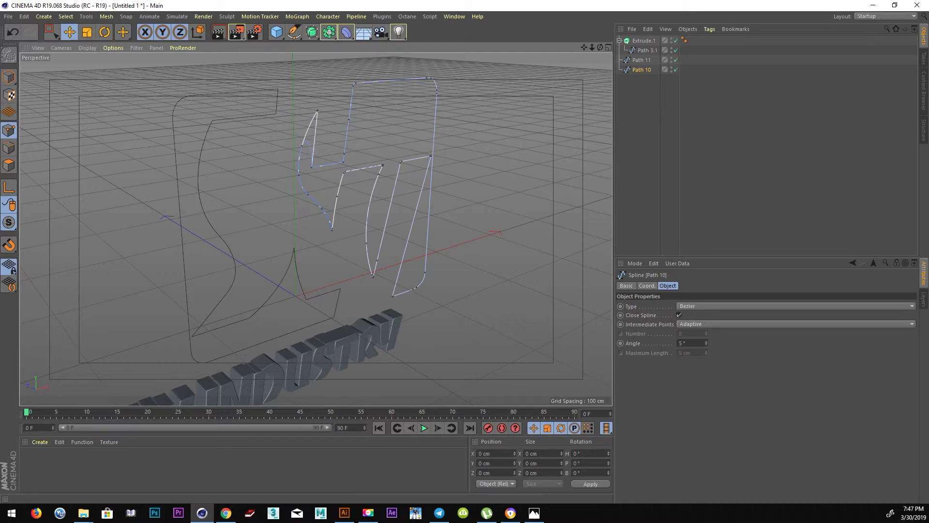
{"action": "key", "text": "h"}
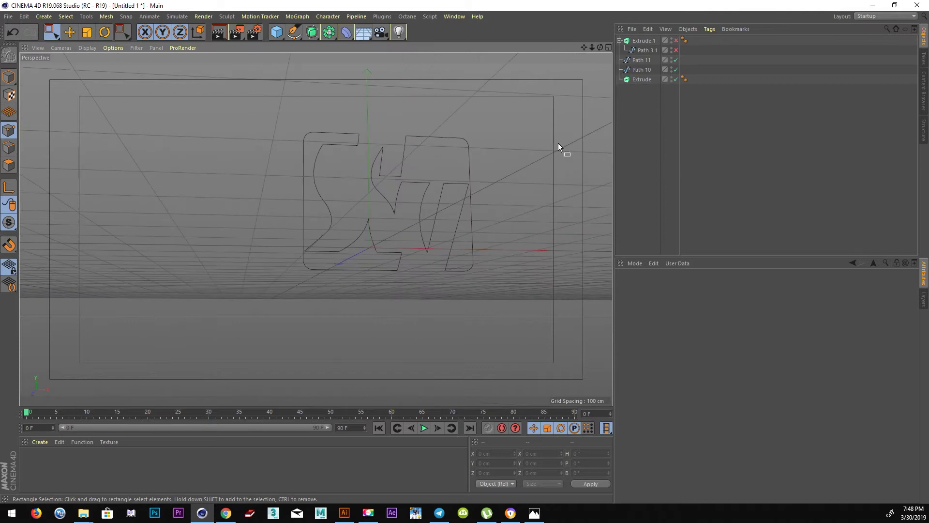
Extrude Path 10 with 1.5 cm start and end fillet caps
{"action": "left_click", "coordinate": [644, 70]}
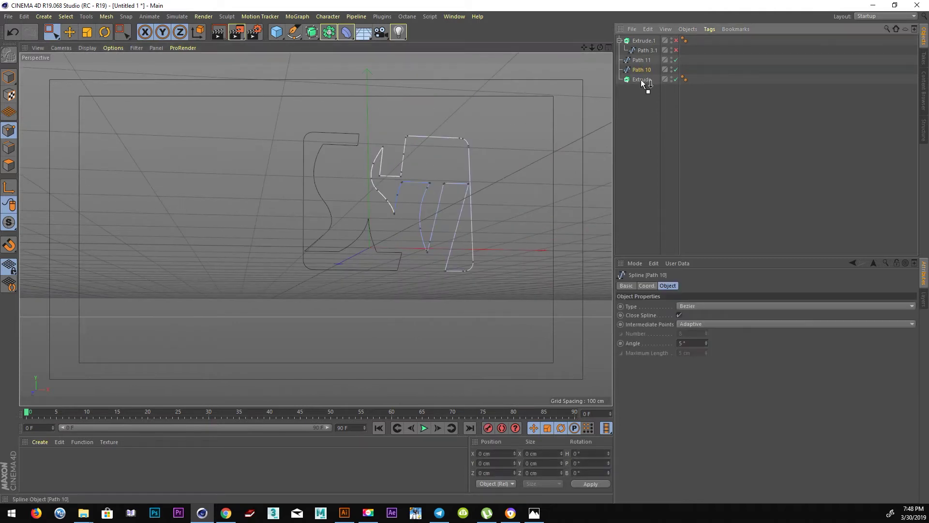
{"action": "left_click_drag", "start_coordinate": [640, 80], "coordinate": [641, 80]}
{"action": "left_click", "coordinate": [640, 71]}
{"action": "mouse_move", "coordinate": [376, 207]}
{"action": "left_mouse_down", "text": "alt"}
{"action": "mouse_move", "coordinate": [490, 187]}
{"action": "mouse_move", "coordinate": [516, 221]}
{"action": "left_mouse_up", "text": "alt"}
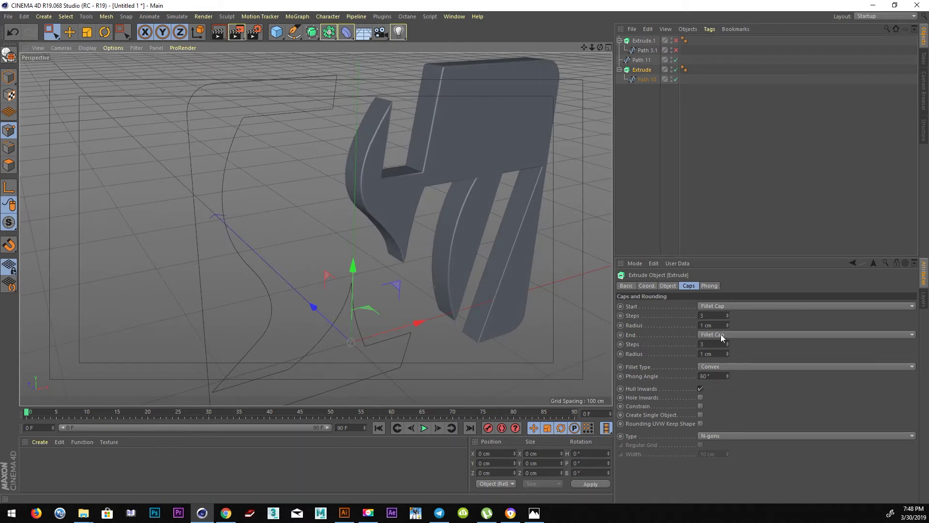
{"action": "left_click", "coordinate": [698, 325]}
{"action": "type", "text": "2"}
{"action": "key", "text": "Return"}
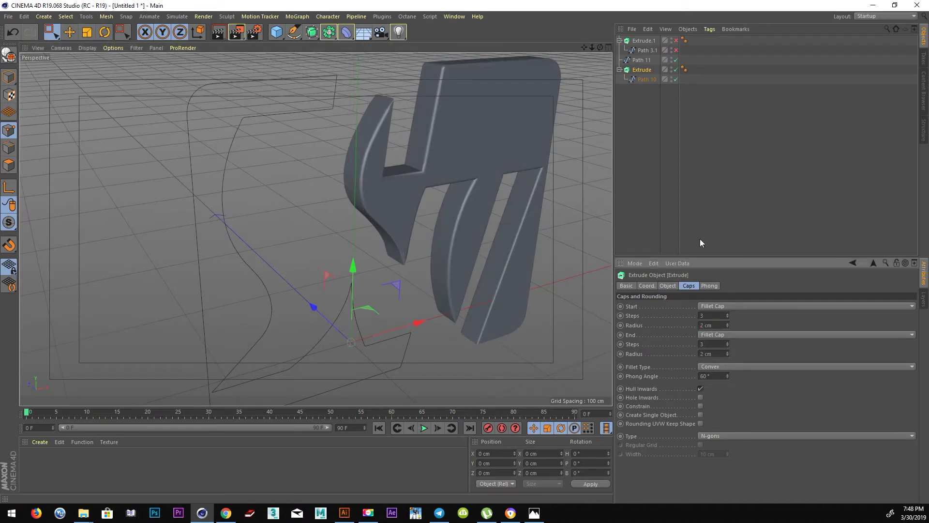
{"action": "left_click", "coordinate": [703, 354]}
{"action": "key", "text": "Return"}
Copy the logo Extrude and swap its Path 10 for Path 11, giving Extrude.2
{"action": "left_click", "coordinate": [639, 104]}
{"action": "left_click", "coordinate": [642, 71]}
{"action": "key", "text": "ctrl+c"}
{"action": "key", "text": "ctrl+v"}
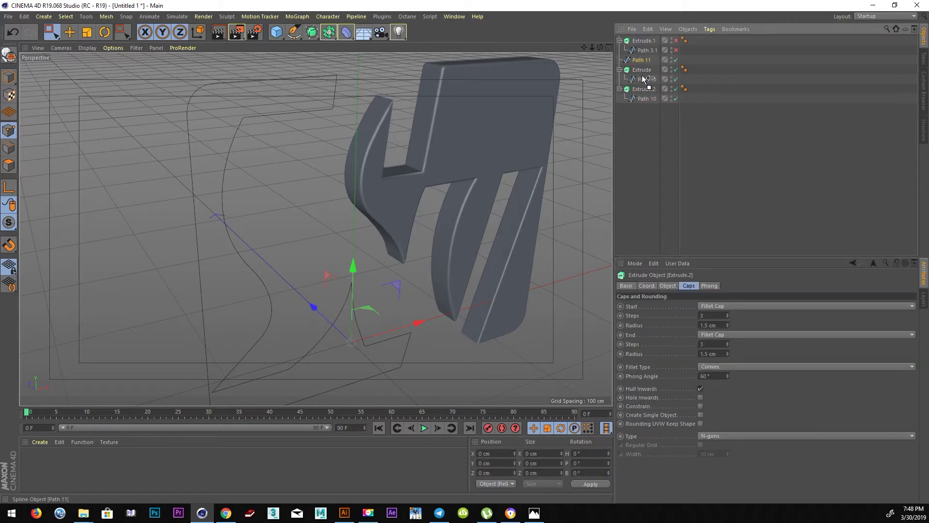
{"action": "left_click_drag", "start_coordinate": [644, 78], "coordinate": [644, 97]}
{"action": "key", "text": "Delete"}
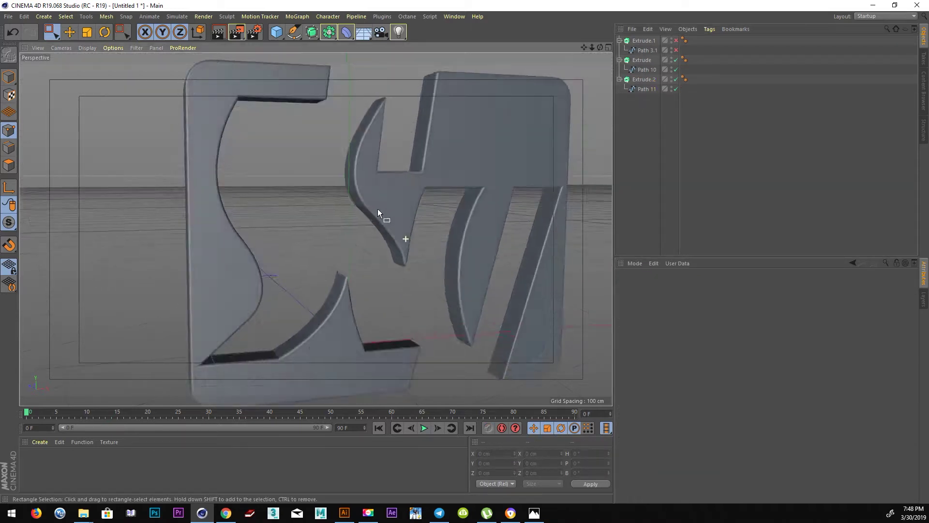
{"action": "left_click_drag", "start_coordinate": [378, 208], "coordinate": [356, 203], "text": "alt"}
Re-enable the SY INDUSTRY text extrusion and slide the logo part left along X
{"action": "middle_click", "coordinate": [381, 203]}
{"action": "middle_click", "coordinate": [486, 302]}
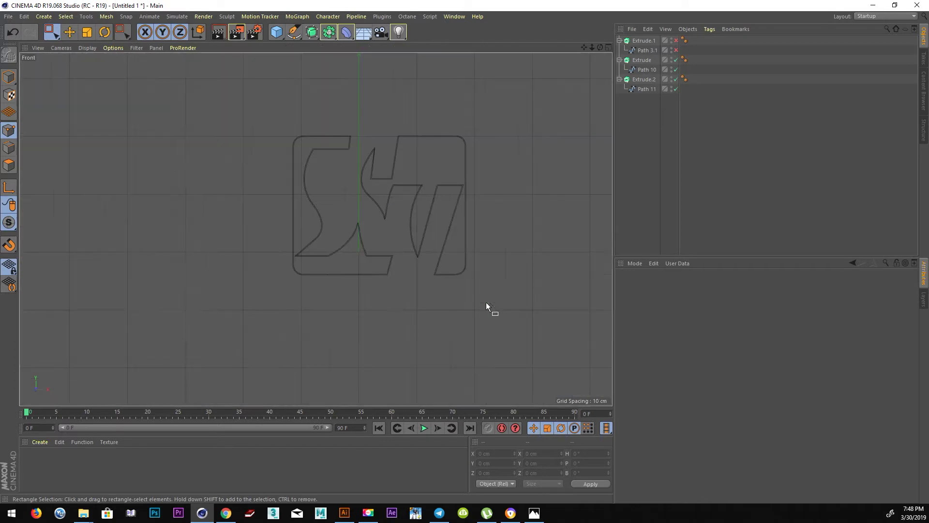
{"action": "left_click", "coordinate": [644, 41]}
{"action": "left_click", "coordinate": [644, 50]}
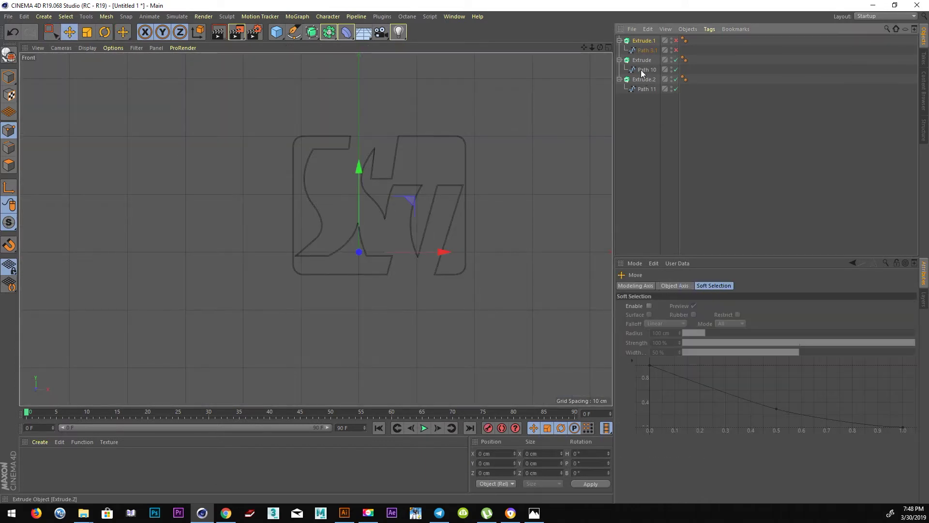
{"action": "left_click", "coordinate": [676, 41]}
{"action": "left_click_drag", "start_coordinate": [443, 252], "coordinate": [421, 253]}
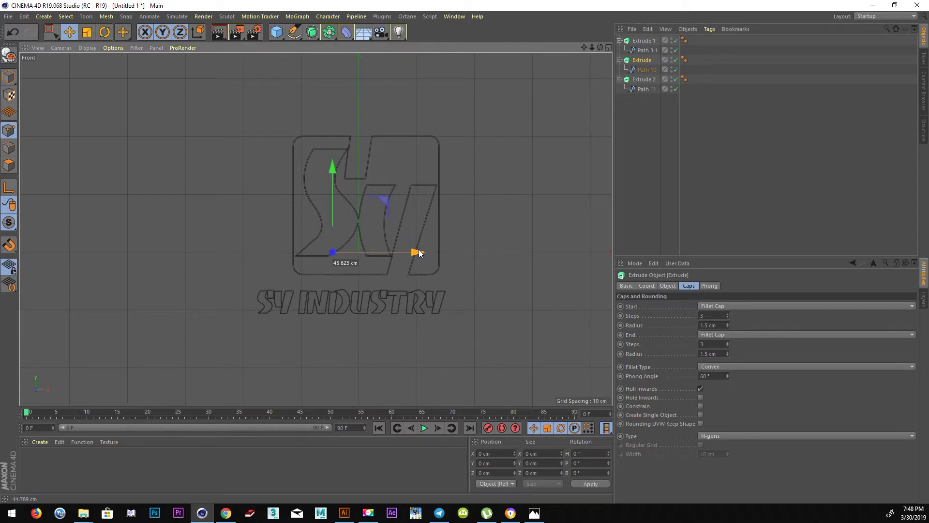
{"action": "left_click_drag", "start_coordinate": [421, 253], "coordinate": [419, 249]}
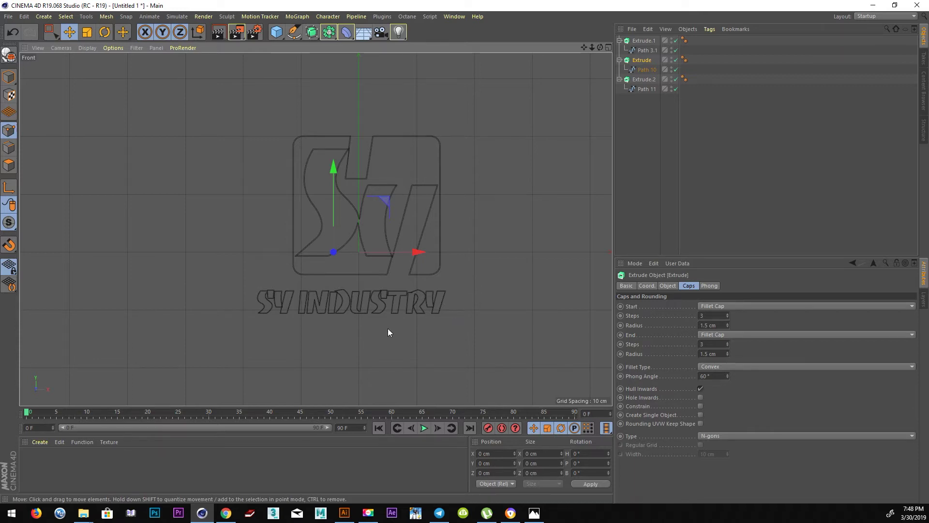
Rename the text extrusion to 'Title' and move it right along X
{"action": "key", "text": "F1"}
{"action": "mouse_move", "coordinate": [344, 187]}
{"action": "left_mouse_down", "text": "alt"}
{"action": "mouse_move", "coordinate": [292, 184]}
{"action": "mouse_move", "coordinate": [405, 229]}
{"action": "mouse_move", "coordinate": [239, 201]}
{"action": "mouse_move", "coordinate": [278, 174]}
{"action": "mouse_move", "coordinate": [336, 176]}
{"action": "mouse_move", "coordinate": [249, 183]}
{"action": "mouse_move", "coordinate": [326, 200]}
{"action": "left_mouse_up", "text": "alt"}
{"action": "key", "text": "F5"}
{"action": "key", "text": "F4"}
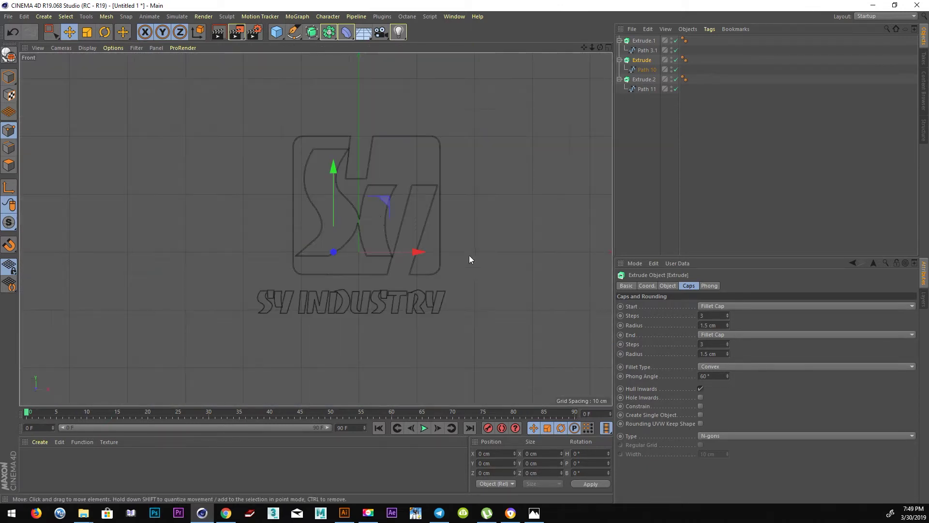
{"action": "scroll", "coordinate": [387, 201], "scroll_direction": "up", "scroll_amount": 5}
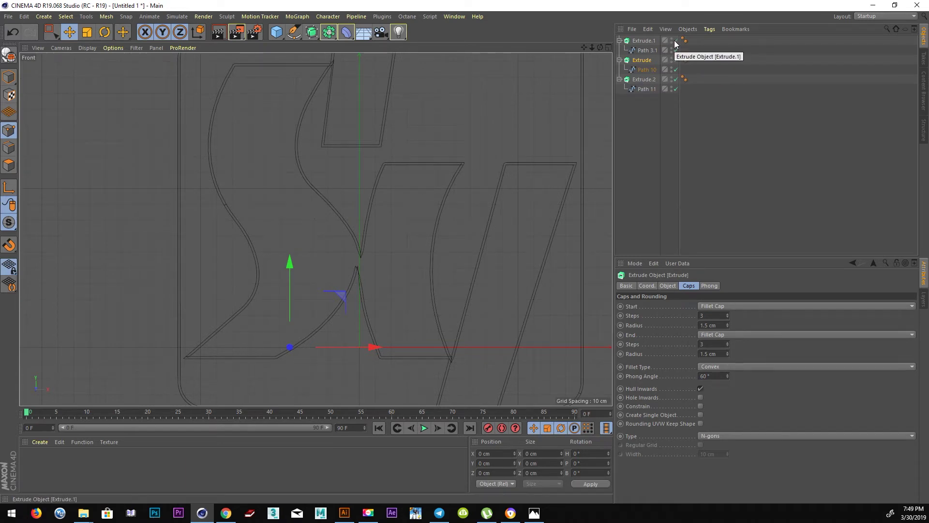
{"action": "scroll", "coordinate": [455, 223], "scroll_direction": "down", "scroll_amount": 5}
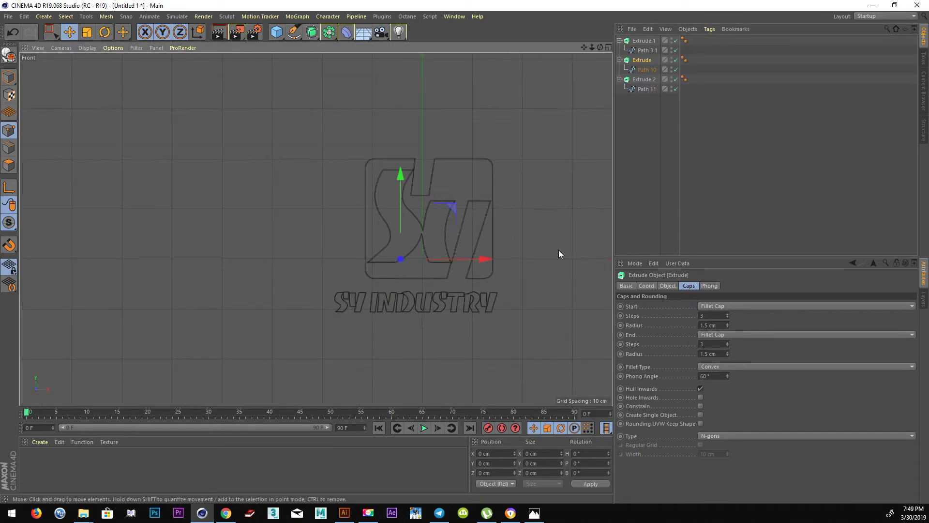
{"action": "left_click", "coordinate": [484, 297]}
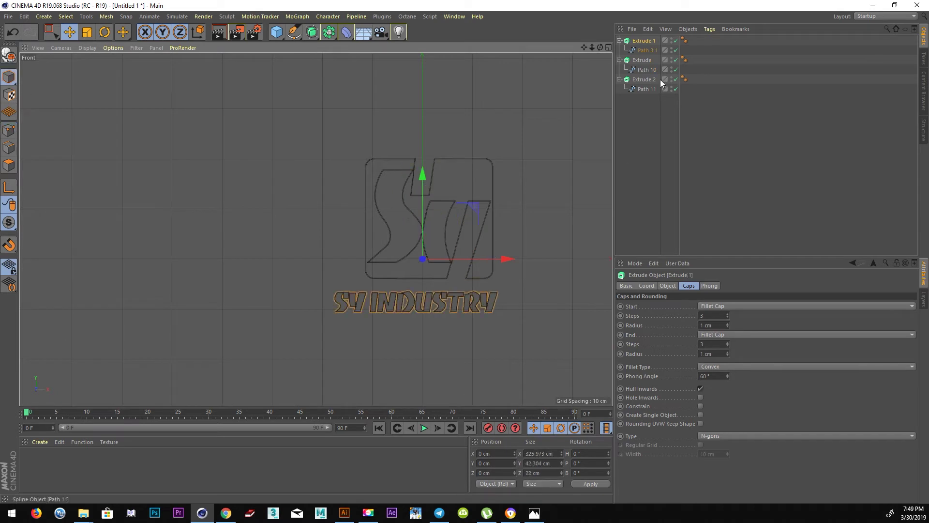
{"action": "double_click", "coordinate": [642, 40]}
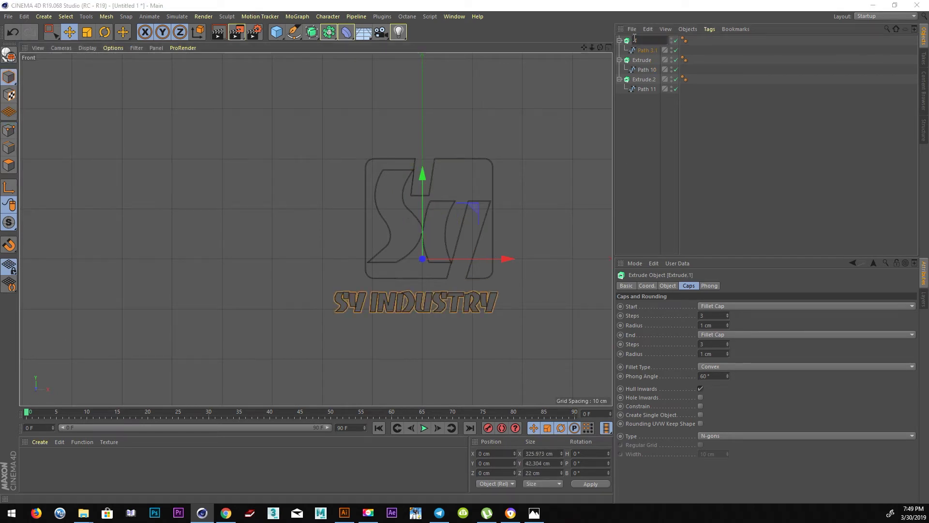
{"action": "type", "text": "Title"}
{"action": "key", "text": "Return"}
{"action": "left_click_drag", "start_coordinate": [508, 260], "coordinate": [527, 260]}
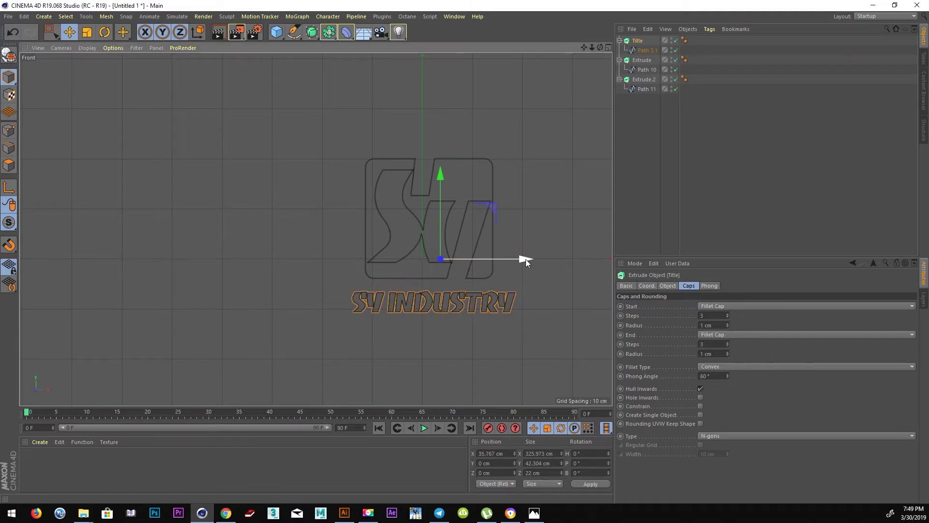
Collapse Title and Extrude, then zoom the maximised front view onto the logo mark
{"action": "left_click", "coordinate": [344, 512]}
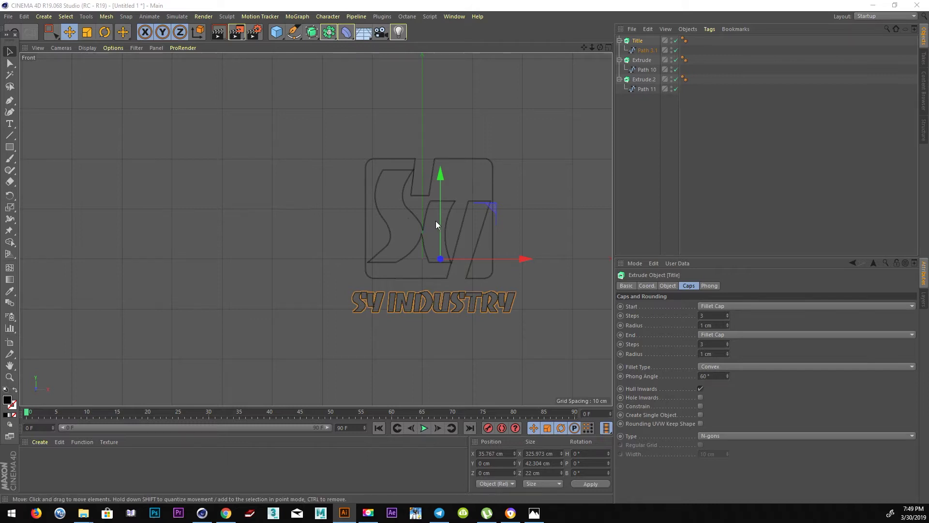
{"action": "middle_click_drag", "start_coordinate": [435, 221], "coordinate": [382, 199], "text": "alt"}
{"action": "scroll", "coordinate": [436, 225], "scroll_direction": "up", "scroll_amount": 3}
{"action": "scroll", "coordinate": [436, 225], "scroll_direction": "up", "scroll_amount": 1}
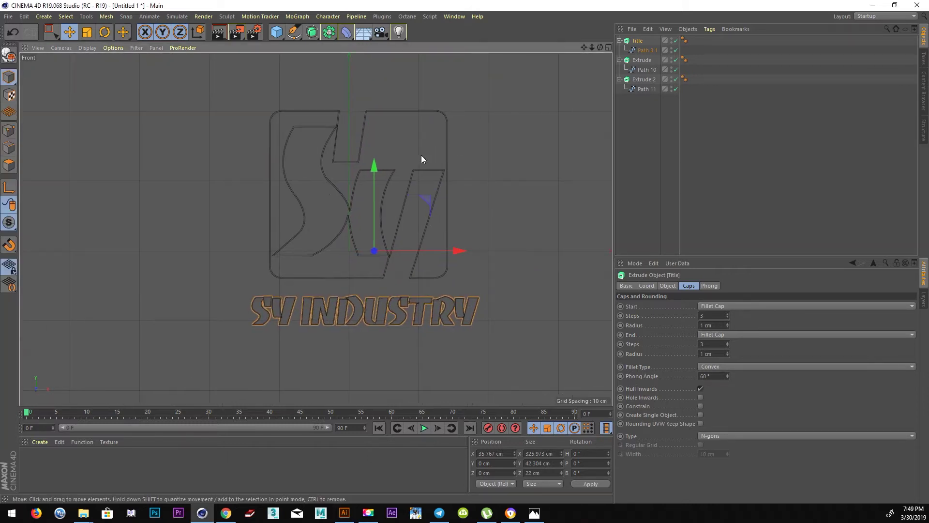
{"action": "left_click", "coordinate": [619, 41]}
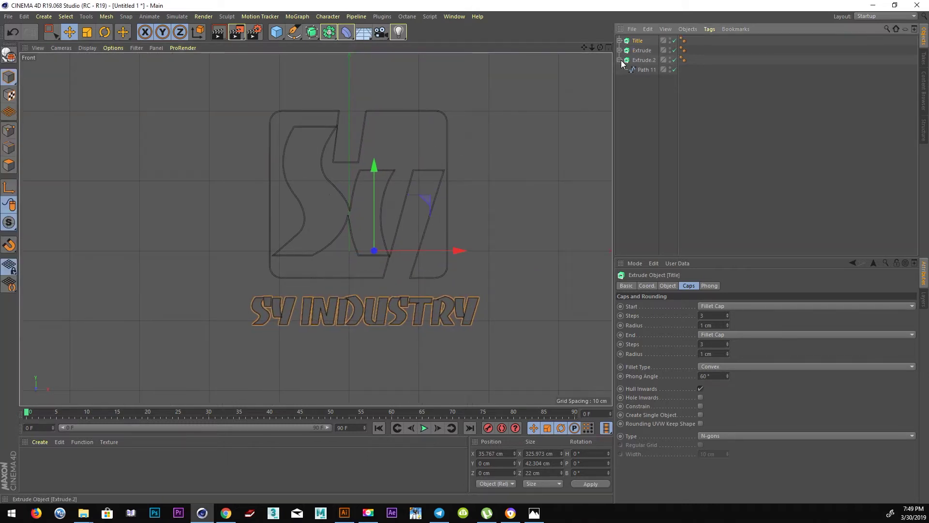
{"action": "left_click", "coordinate": [469, 169]}
{"action": "middle_click", "coordinate": [468, 169]}
{"action": "middle_click", "coordinate": [473, 355]}
{"action": "scroll", "coordinate": [324, 161], "scroll_direction": "up", "scroll_amount": 3}
{"action": "scroll", "coordinate": [367, 168], "scroll_direction": "up", "scroll_amount": 1}
Trace the S-shaped logo piece as a closed Bezier spline
{"action": "left_click", "coordinate": [294, 32]}
{"action": "middle_click_drag", "start_coordinate": [420, 131], "coordinate": [417, 175], "text": "alt"}
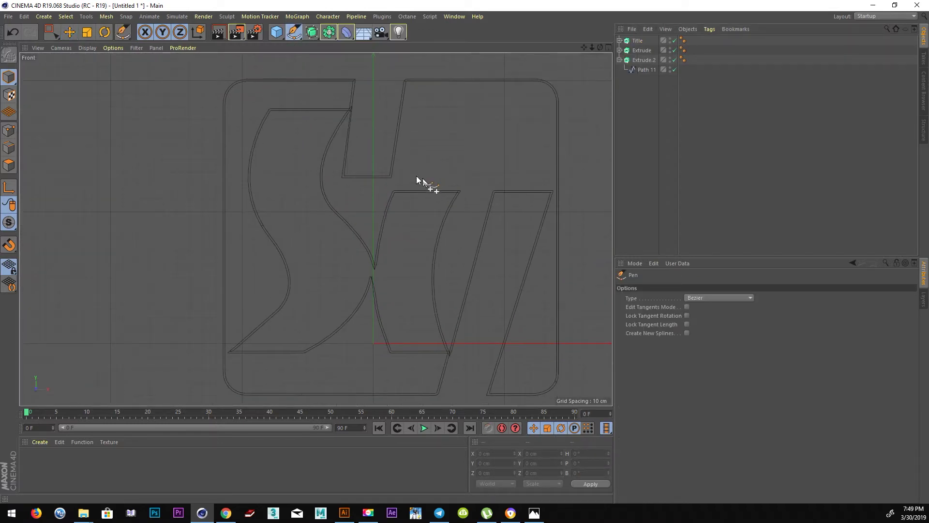
{"action": "left_click", "coordinate": [347, 110]}
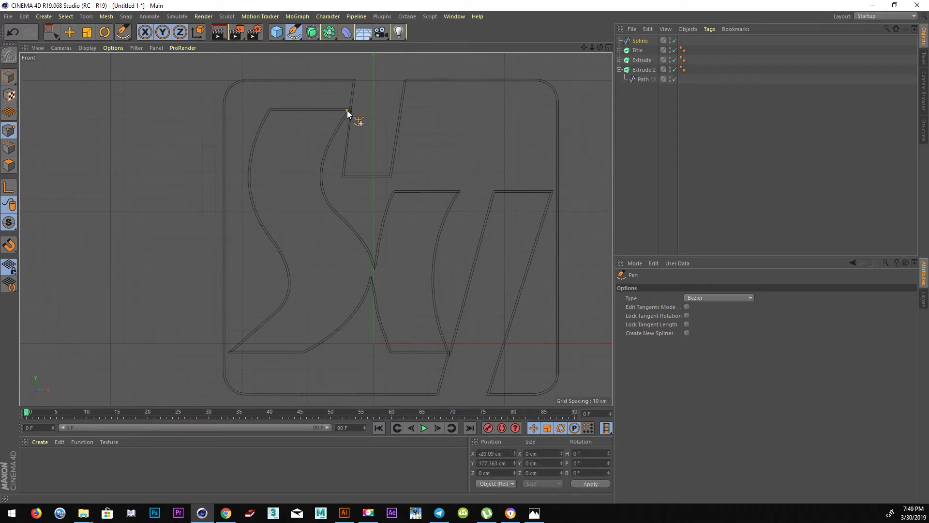
{"action": "left_click", "coordinate": [272, 110]}
{"action": "left_click_drag", "start_coordinate": [250, 180], "coordinate": [249, 217]}
{"action": "left_click", "coordinate": [232, 350]}
{"action": "left_click", "coordinate": [304, 350]}
{"action": "left_click_drag", "start_coordinate": [370, 277], "coordinate": [379, 242]}
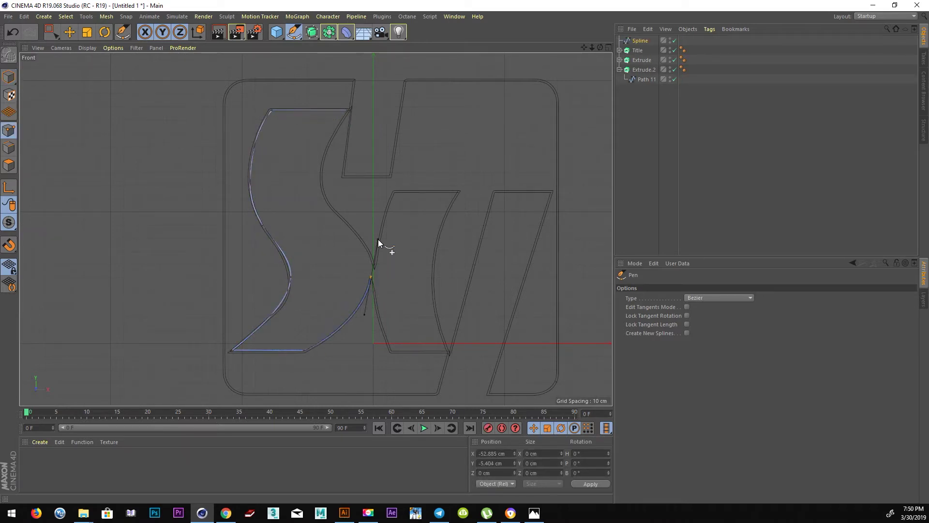
{"action": "middle_click_drag", "start_coordinate": [425, 289], "coordinate": [397, 308], "text": "alt"}
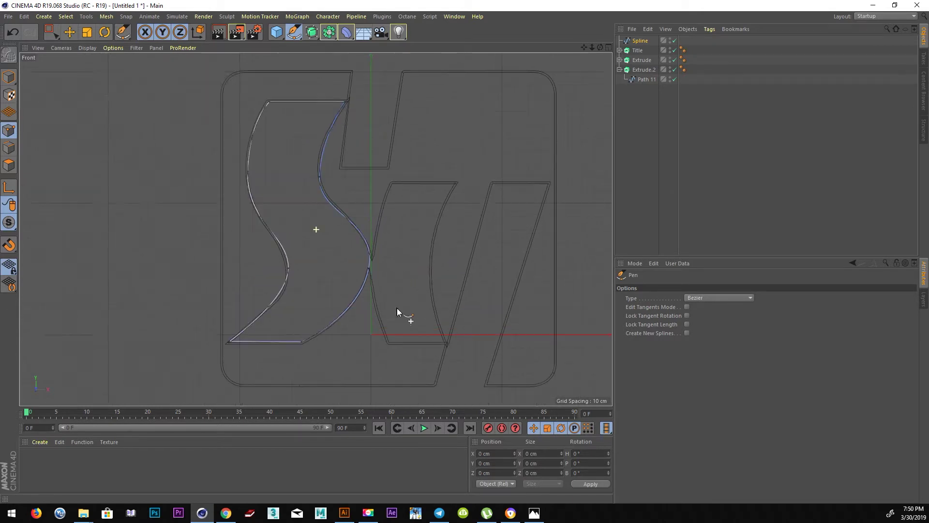
{"action": "key", "text": "e"}
Refine the S outline's points and tangents, undoing an accidental extra point
{"action": "left_click", "coordinate": [318, 202]}
{"action": "scroll", "coordinate": [370, 130], "scroll_direction": "up", "scroll_amount": 2}
{"action": "scroll", "coordinate": [369, 130], "scroll_direction": "up", "scroll_amount": 1}
{"action": "left_click", "coordinate": [404, 327]}
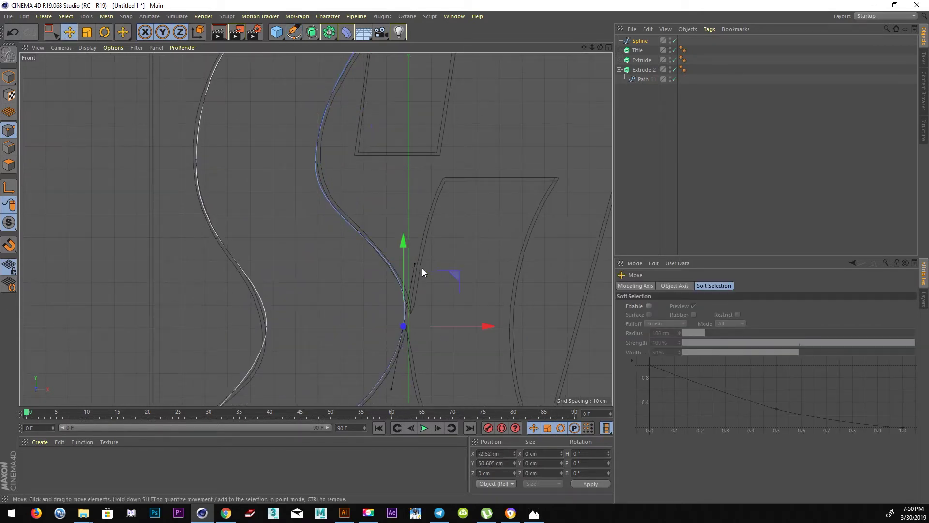
{"action": "left_click", "coordinate": [318, 163]}
{"action": "middle_click_drag", "start_coordinate": [267, 324], "coordinate": [328, 233], "text": "alt"}
{"action": "left_click", "coordinate": [327, 236]}
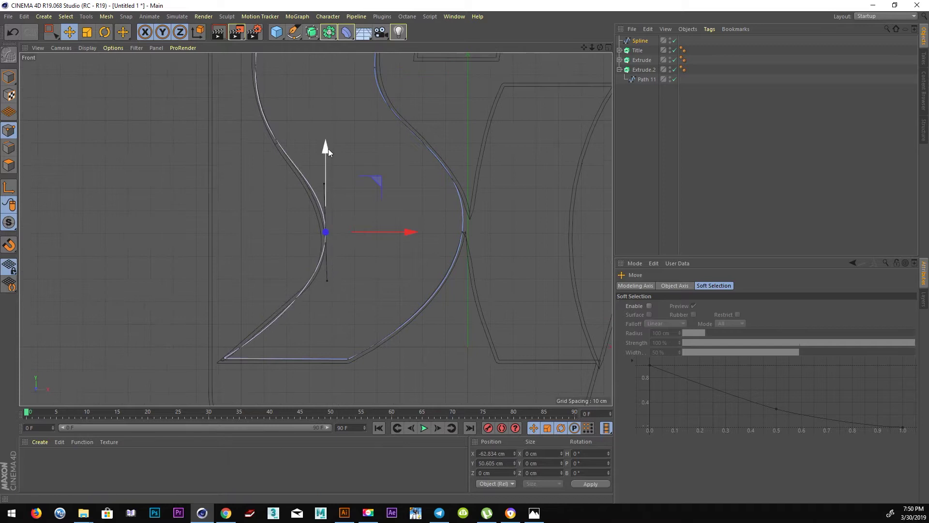
{"action": "left_click_drag", "start_coordinate": [327, 289], "coordinate": [324, 289]}
{"action": "middle_click_drag", "start_coordinate": [227, 357], "coordinate": [227, 387], "text": "alt"}
{"action": "key", "text": "m"}
{"action": "key", "text": "a"}
{"action": "left_click", "coordinate": [280, 347]}
{"action": "key", "text": "e"}
{"action": "key", "text": "ctrl+z"}
{"action": "key", "text": "ctrl+z"}
{"action": "key", "text": "ctrl+z"}
{"action": "key", "text": "ctrl+z"}
{"action": "key", "text": "ctrl+z"}
{"action": "key", "text": "ctrl+z"}
{"action": "key", "text": "ctrl+z"}
{"action": "key", "text": "ctrl+z"}
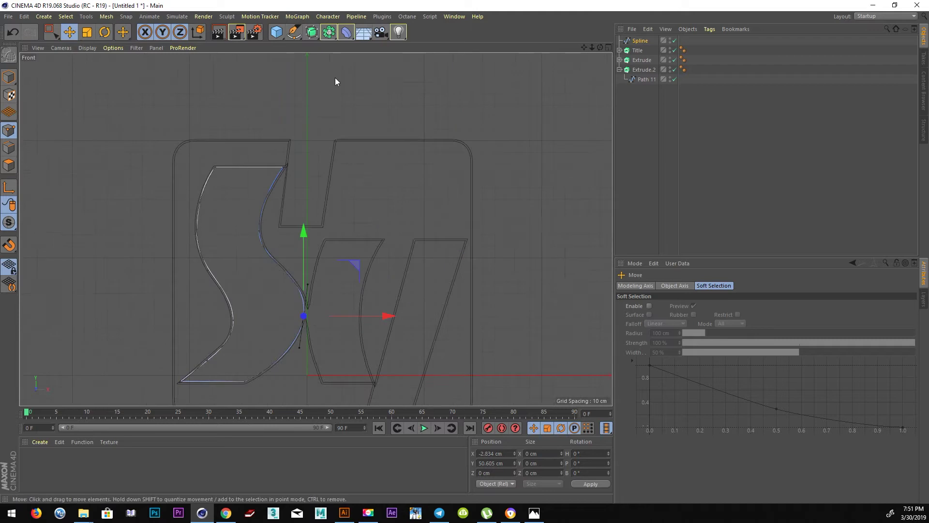
Trace the four-sided logo piece as a closed spline
{"action": "left_click", "coordinate": [294, 32]}
{"action": "scroll", "coordinate": [332, 237], "scroll_direction": "up", "scroll_amount": 3}
{"action": "left_click", "coordinate": [269, 247]}
{"action": "left_click", "coordinate": [336, 248]}
{"action": "left_click", "coordinate": [358, 109]}
{"action": "left_click", "coordinate": [284, 105]}
{"action": "key", "text": "e"}
{"action": "scroll", "coordinate": [357, 135], "scroll_direction": "up", "scroll_amount": 4}
{"action": "scroll", "coordinate": [359, 243], "scroll_direction": "down", "scroll_amount": 5}
Trace the curved logo piece and start the slanted bar's outline
{"action": "left_click", "coordinate": [295, 32]}
{"action": "scroll", "coordinate": [363, 135], "scroll_direction": "up", "scroll_amount": 3}
{"action": "left_click", "coordinate": [355, 89]}
{"action": "left_click", "coordinate": [340, 324]}
{"action": "left_click", "coordinate": [258, 323]}
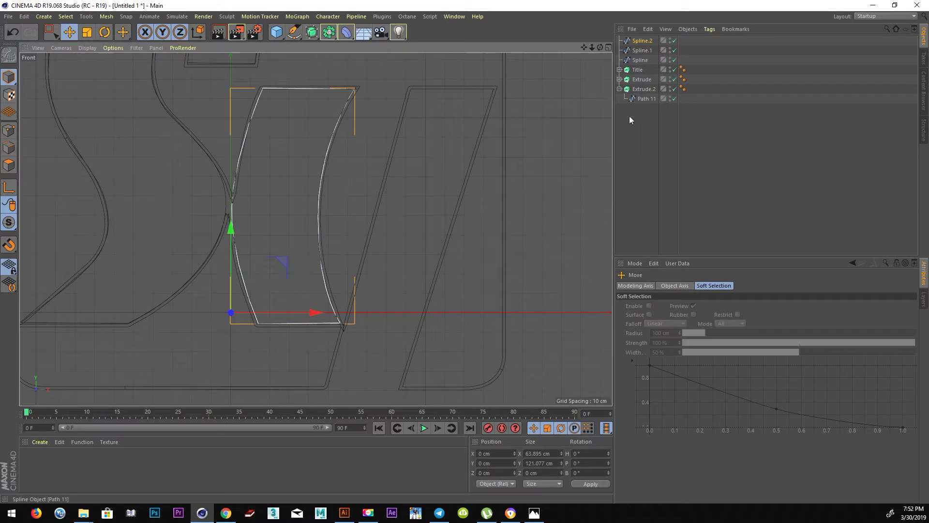
{"action": "left_click", "coordinate": [271, 398]}
{"action": "left_click", "coordinate": [401, 234]}
{"action": "scroll", "coordinate": [402, 234], "scroll_direction": "down", "scroll_amount": 5}
Finish the slanted bar spline and select its bottom-right point
{"action": "key", "text": "e"}
{"action": "scroll", "coordinate": [464, 266], "scroll_direction": "up", "scroll_amount": 3}
{"action": "scroll", "coordinate": [431, 235], "scroll_direction": "up", "scroll_amount": 2}
{"action": "scroll", "coordinate": [420, 170], "scroll_direction": "up", "scroll_amount": 3}
{"action": "left_click", "coordinate": [469, 246]}
{"action": "scroll", "coordinate": [341, 222], "scroll_direction": "down", "scroll_amount": 5}
{"action": "key", "text": "F1"}
Move Spline.3 into the Title extrude and delete the Path 3.1 lettering outline
{"action": "left_click_drag", "start_coordinate": [311, 32], "coordinate": [407, 42]}
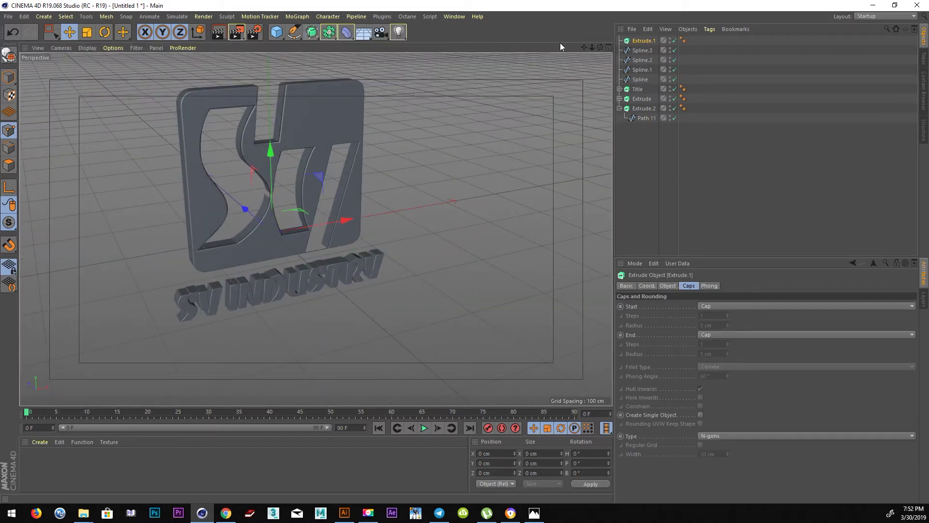
{"action": "key", "text": "Delete"}
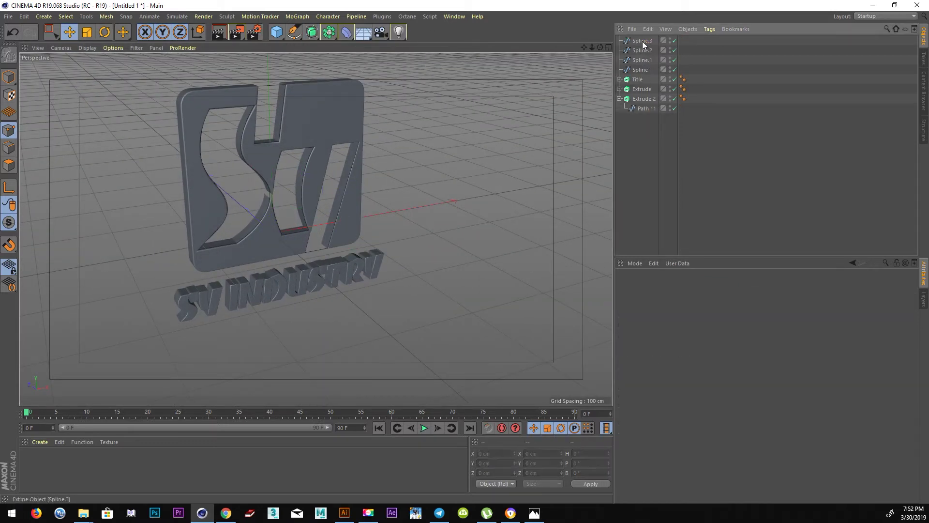
{"action": "left_click", "coordinate": [634, 81]}
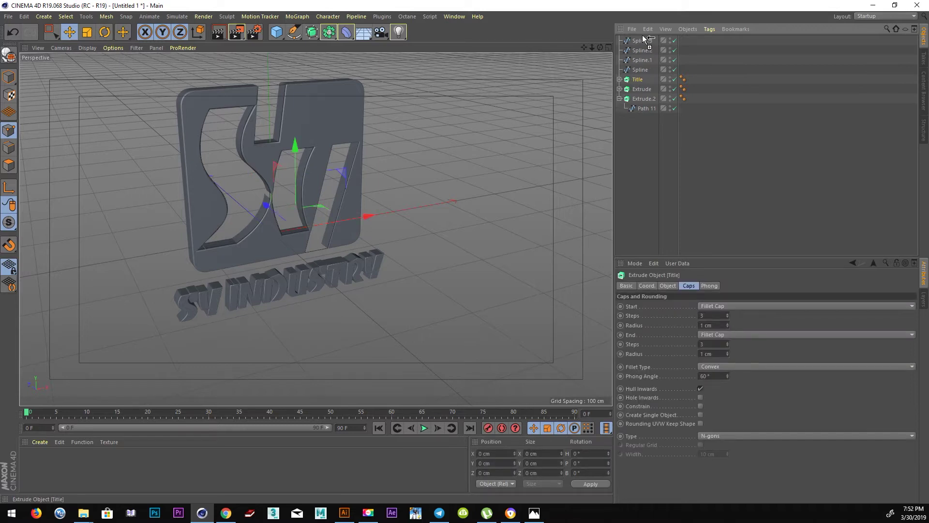
{"action": "left_click_drag", "start_coordinate": [625, 50], "coordinate": [638, 42]}
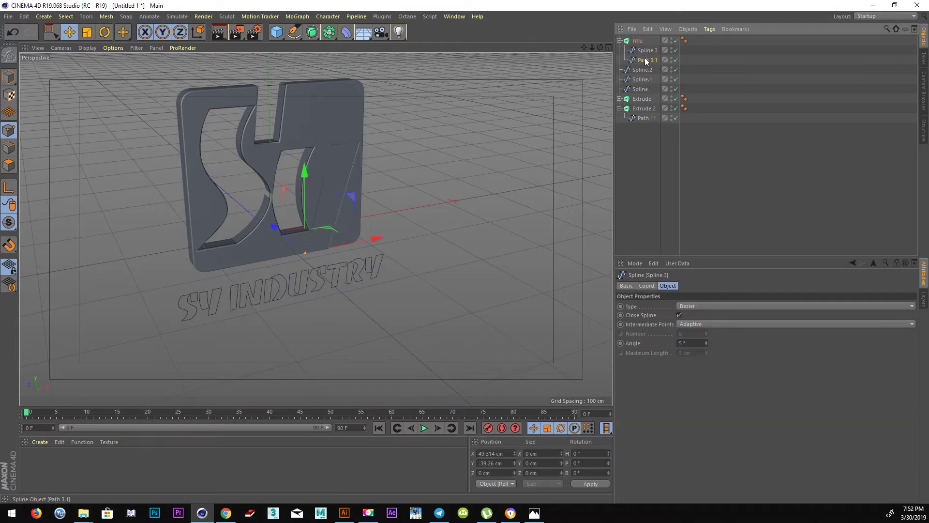
{"action": "left_click", "coordinate": [645, 60]}
{"action": "key", "text": "Delete"}
Set Title's extrusion depth to 50 cm and orbit to inspect it
{"action": "left_click", "coordinate": [636, 42]}
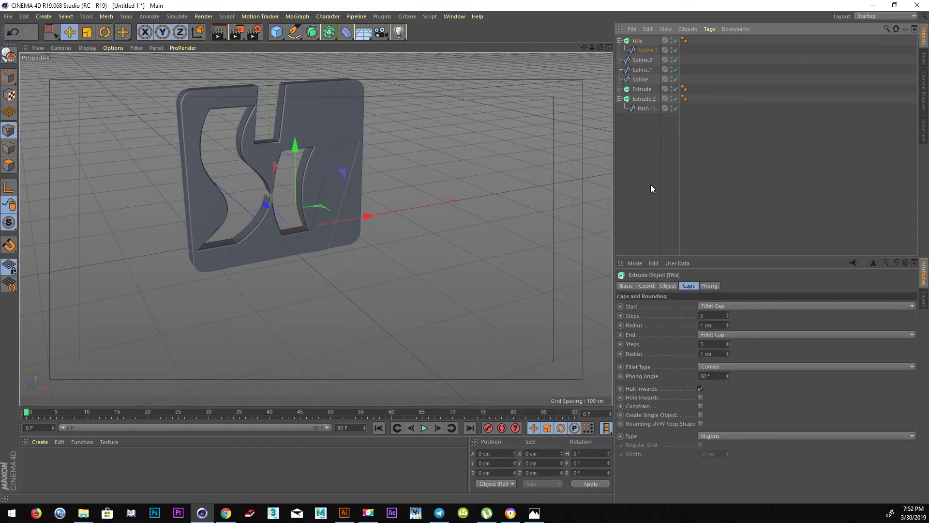
{"action": "left_click", "coordinate": [668, 285]}
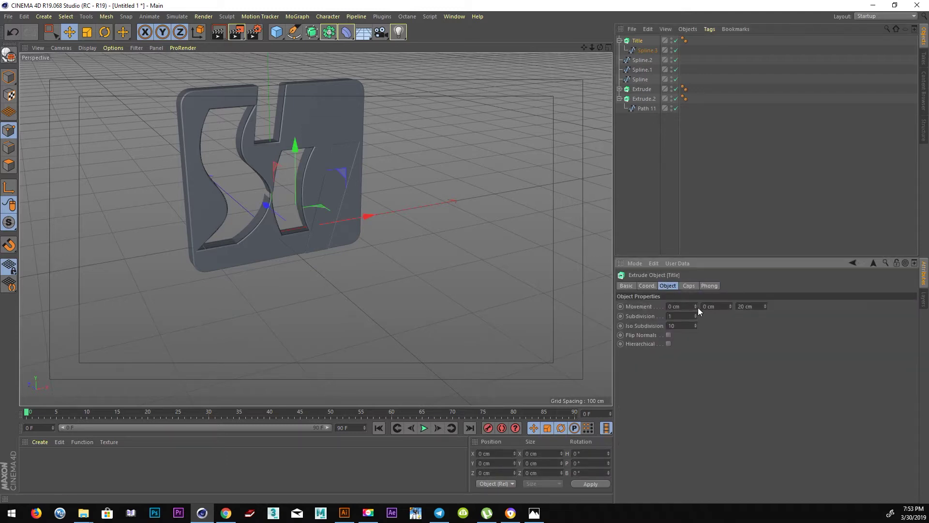
{"action": "type", "text": "50"}
{"action": "key", "text": "Return"}
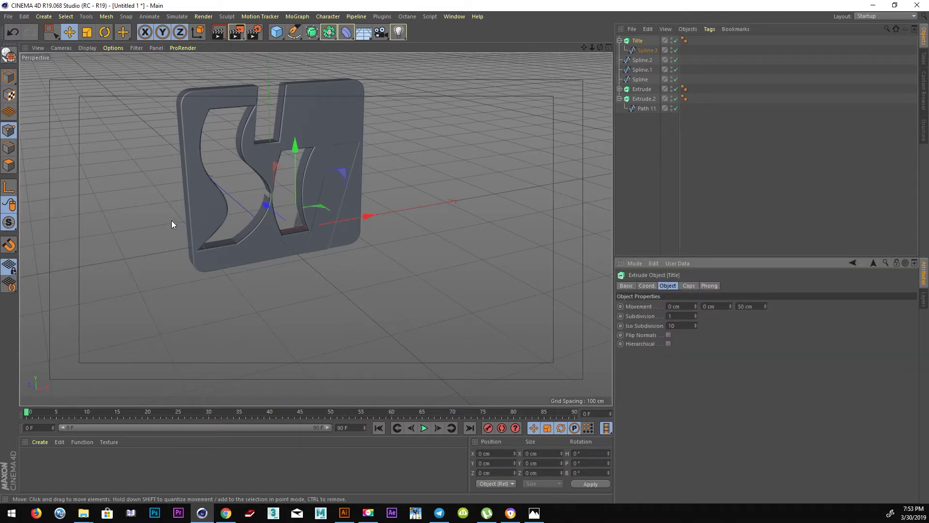
{"action": "mouse_move", "coordinate": [556, 290]}
{"action": "left_mouse_down", "text": "alt"}
{"action": "mouse_move", "coordinate": [414, 265]}
{"action": "mouse_move", "coordinate": [352, 269]}
{"action": "mouse_move", "coordinate": [183, 226]}
{"action": "mouse_move", "coordinate": [126, 252]}
{"action": "left_mouse_up", "text": "alt"}
Reduce the extrusion depth to 30 cm, then settle on 35 cm
{"action": "double_click", "coordinate": [750, 306]}
{"action": "type", "text": "30"}
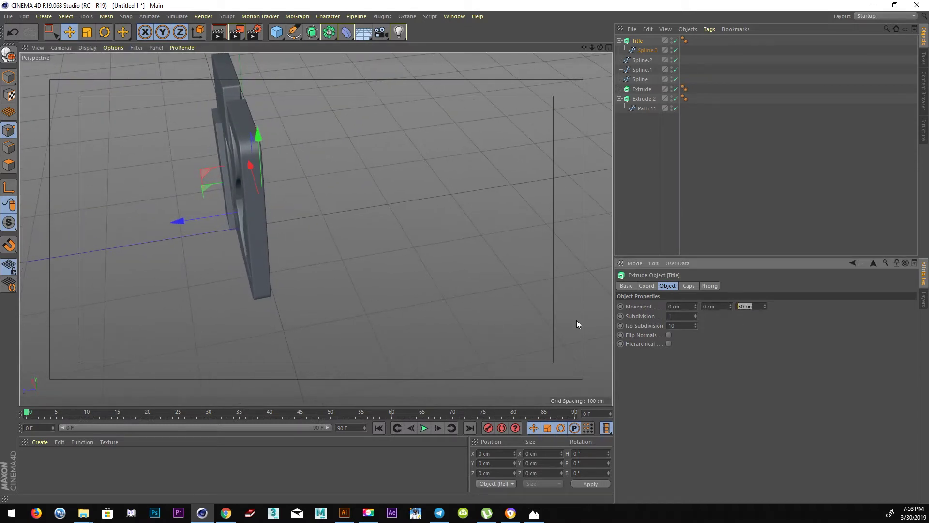
{"action": "key", "text": "Return"}
{"action": "mouse_move", "coordinate": [248, 209]}
{"action": "left_mouse_down", "text": "alt"}
{"action": "mouse_move", "coordinate": [196, 216]}
{"action": "mouse_move", "coordinate": [198, 206]}
{"action": "mouse_move", "coordinate": [269, 189]}
{"action": "mouse_move", "coordinate": [126, 192]}
{"action": "left_mouse_up", "text": "alt"}
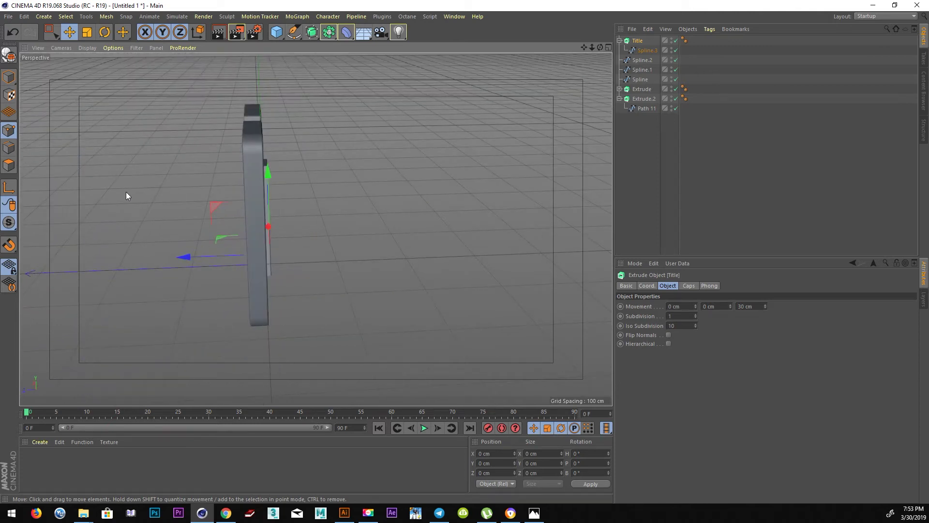
{"action": "mouse_move", "coordinate": [197, 260]}
{"action": "left_mouse_down", "text": "alt"}
{"action": "mouse_move", "coordinate": [230, 257]}
{"action": "mouse_move", "coordinate": [231, 306]}
{"action": "mouse_move", "coordinate": [299, 282]}
{"action": "mouse_move", "coordinate": [271, 307]}
{"action": "mouse_move", "coordinate": [383, 298]}
{"action": "mouse_move", "coordinate": [344, 297]}
{"action": "mouse_move", "coordinate": [411, 309]}
{"action": "mouse_move", "coordinate": [420, 328]}
{"action": "mouse_move", "coordinate": [470, 262]}
{"action": "left_mouse_up", "text": "alt"}
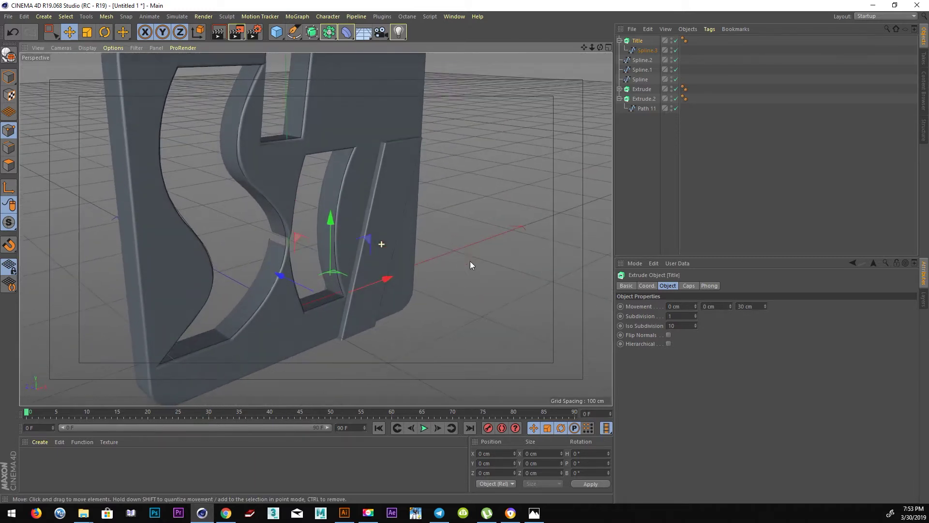
{"action": "left_click", "coordinate": [746, 306]}
{"action": "type", "text": "35"}
{"action": "key", "text": "Return"}
{"action": "mouse_move", "coordinate": [311, 219]}
{"action": "left_mouse_down", "text": "alt"}
{"action": "mouse_move", "coordinate": [428, 254]}
{"action": "mouse_move", "coordinate": [294, 297]}
{"action": "mouse_move", "coordinate": [256, 276]}
{"action": "mouse_move", "coordinate": [312, 266]}
{"action": "mouse_move", "coordinate": [135, 230]}
{"action": "mouse_move", "coordinate": [138, 219]}
{"action": "mouse_move", "coordinate": [330, 263]}
{"action": "mouse_move", "coordinate": [266, 221]}
{"action": "left_mouse_up", "text": "alt"}
Box-select and nudge the slanted bar spline's two bottom points in the front view
{"action": "middle_click", "coordinate": [266, 221]}
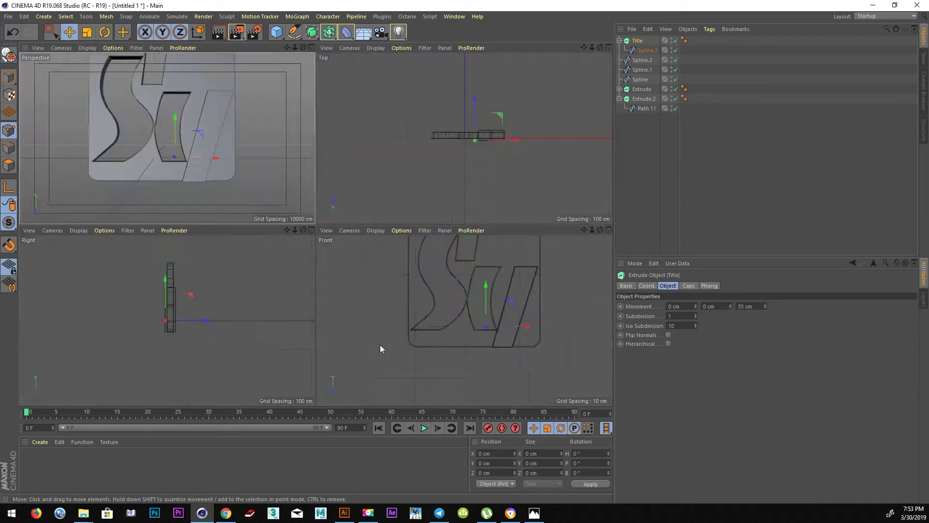
{"action": "middle_click", "coordinate": [380, 345]}
{"action": "scroll", "coordinate": [469, 339], "scroll_direction": "up", "scroll_amount": 2}
{"action": "left_click", "coordinate": [50, 32]}
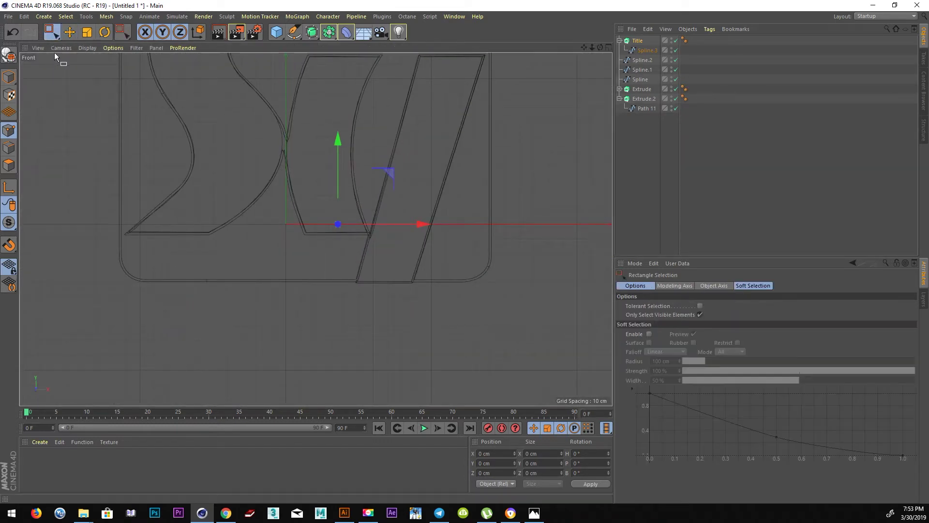
{"action": "scroll", "coordinate": [371, 249], "scroll_direction": "up", "scroll_amount": 3}
{"action": "left_click", "coordinate": [648, 50]}
{"action": "left_click_drag", "start_coordinate": [514, 276], "coordinate": [300, 339]}
{"action": "scroll", "coordinate": [381, 288], "scroll_direction": "up", "scroll_amount": 3}
{"action": "left_click_drag", "start_coordinate": [499, 276], "coordinate": [501, 274]}
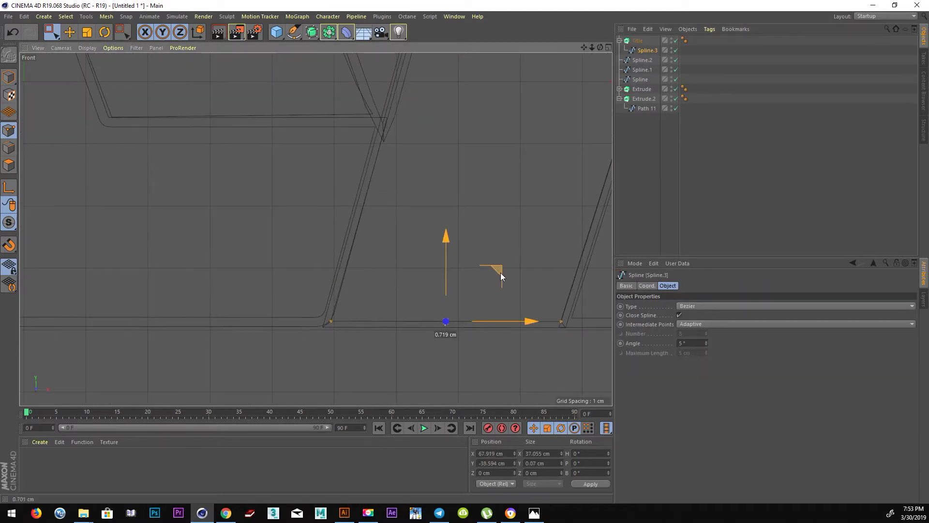
Duplicate the Title extrude, giving the copy Spline.2 and removing Spline.3
{"action": "key", "text": "F1"}
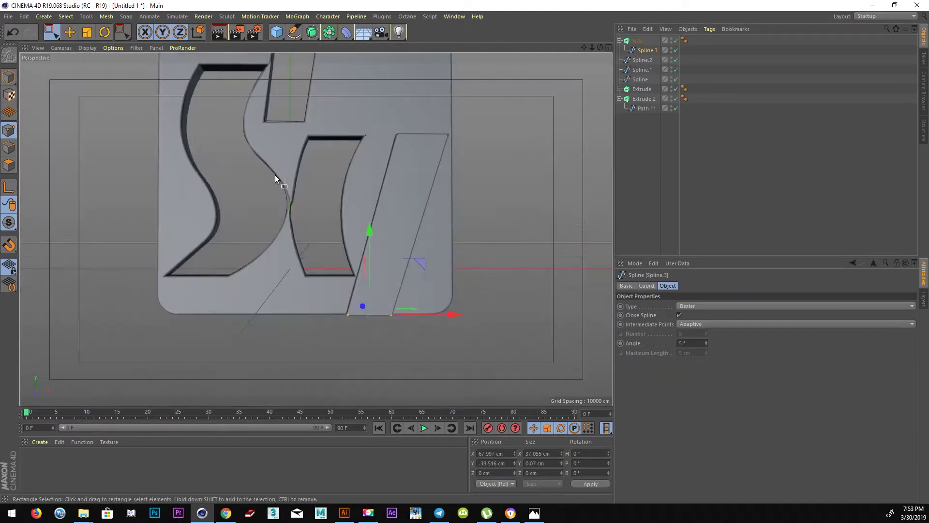
{"action": "mouse_move", "coordinate": [405, 242]}
{"action": "left_mouse_down", "text": "alt"}
{"action": "mouse_move", "coordinate": [371, 270]}
{"action": "mouse_move", "coordinate": [369, 254]}
{"action": "left_mouse_up", "text": "alt"}
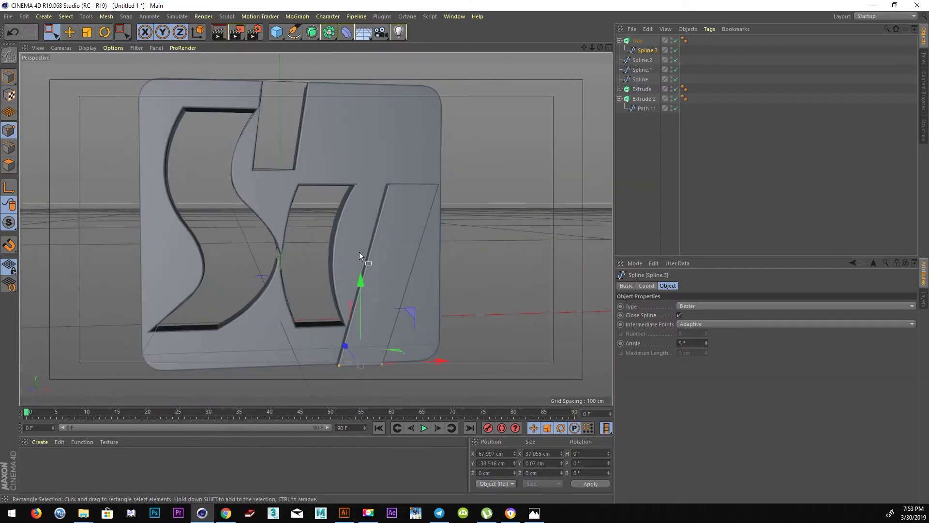
{"action": "left_click", "coordinate": [637, 41]}
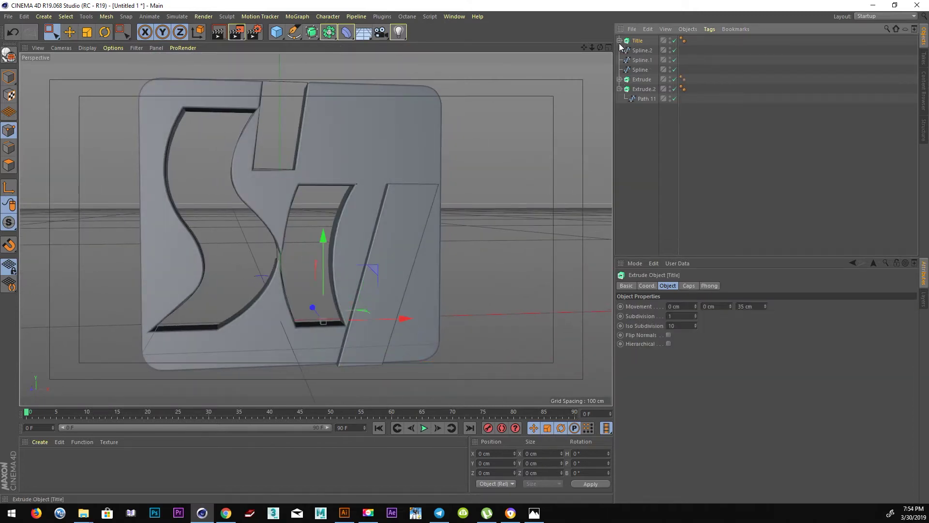
{"action": "left_click_drag", "start_coordinate": [638, 38], "coordinate": [647, 49], "text": "ctrl"}
{"action": "left_click", "coordinate": [646, 60]}
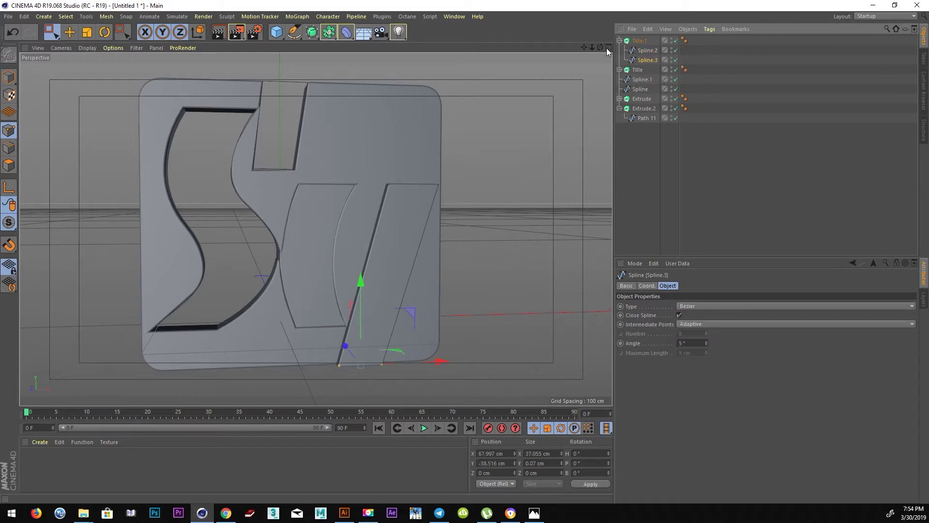
{"action": "mouse_move", "coordinate": [408, 207]}
{"action": "left_mouse_down", "text": "alt"}
{"action": "mouse_move", "coordinate": [341, 234]}
{"action": "mouse_move", "coordinate": [341, 223]}
{"action": "left_mouse_up", "text": "alt"}
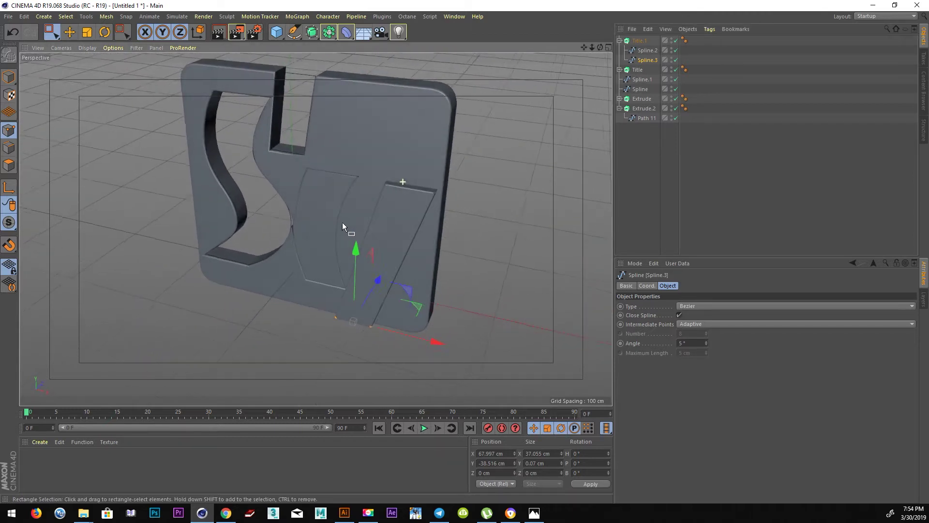
{"action": "key", "text": "Delete"}
{"action": "left_click", "coordinate": [644, 49]}
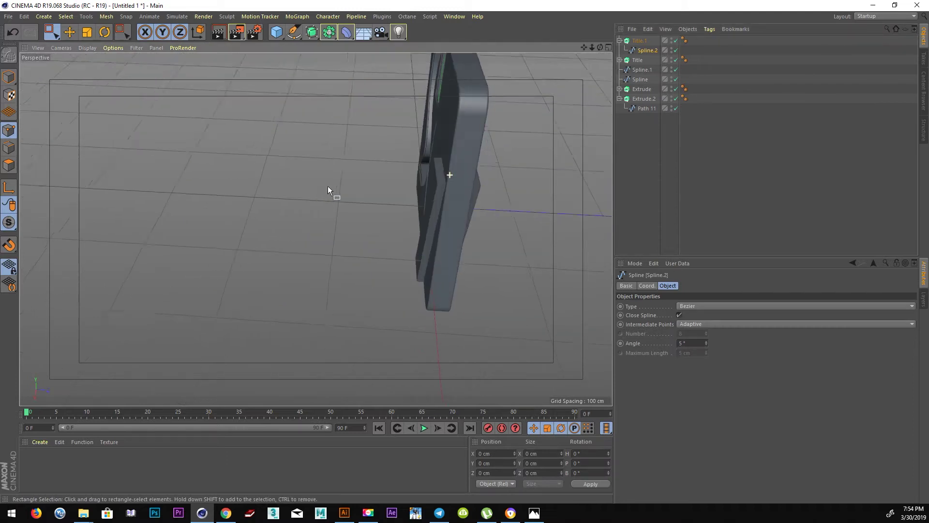
{"action": "left_click_drag", "start_coordinate": [327, 186], "coordinate": [284, 148], "text": "alt"}
Push Title.1 back about 7.43 cm in depth
{"action": "left_click", "coordinate": [69, 32]}
{"action": "left_click", "coordinate": [619, 41]}
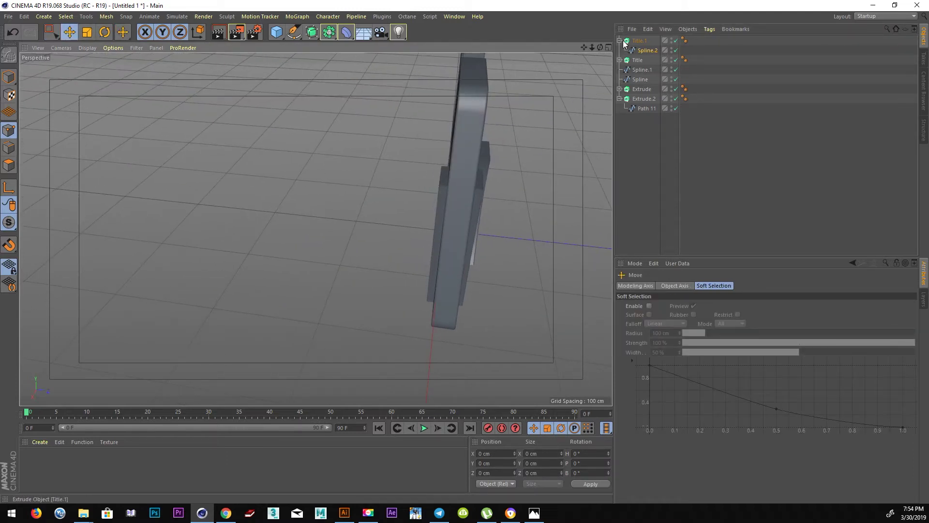
{"action": "left_click", "coordinate": [639, 41]}
{"action": "middle_click", "coordinate": [509, 256]}
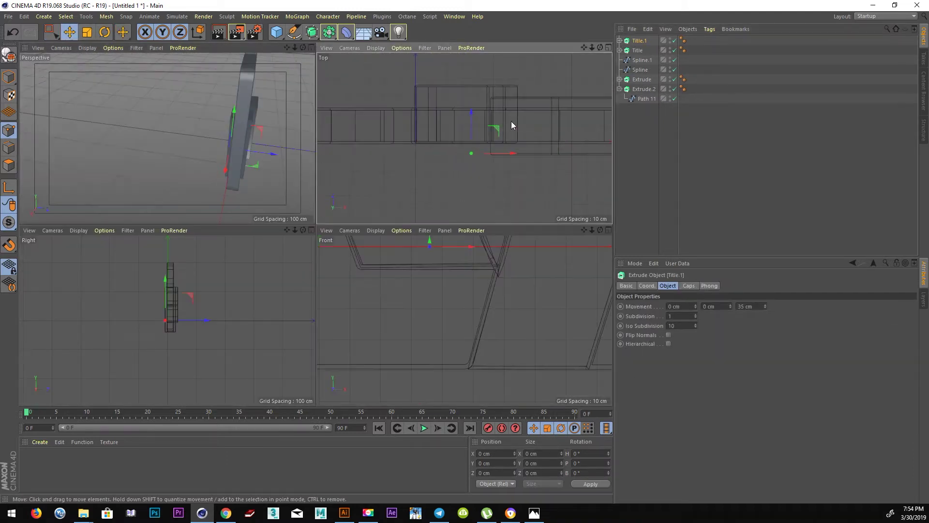
{"action": "left_click_drag", "start_coordinate": [461, 113], "coordinate": [471, 128]}
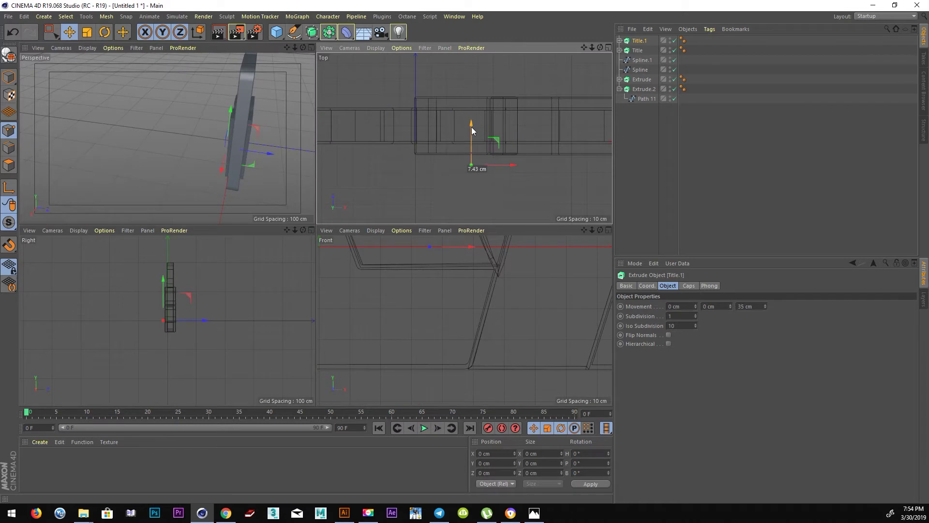
{"action": "scroll", "coordinate": [518, 128], "scroll_direction": "down", "scroll_amount": 3}
Copy-paste Title.1 as Title.2 holding Spline.1, then copy-paste Title.2 as Title.3
{"action": "key", "text": "ctrl+c"}
{"action": "key", "text": "ctrl+v"}
{"action": "left_click_drag", "start_coordinate": [635, 43], "coordinate": [621, 42]}
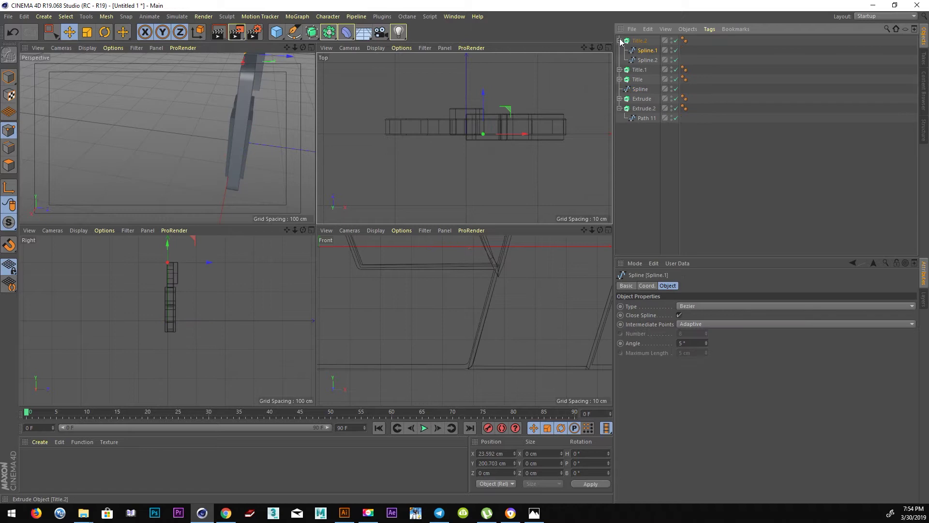
{"action": "key", "text": "Delete"}
{"action": "left_click", "coordinate": [638, 41]}
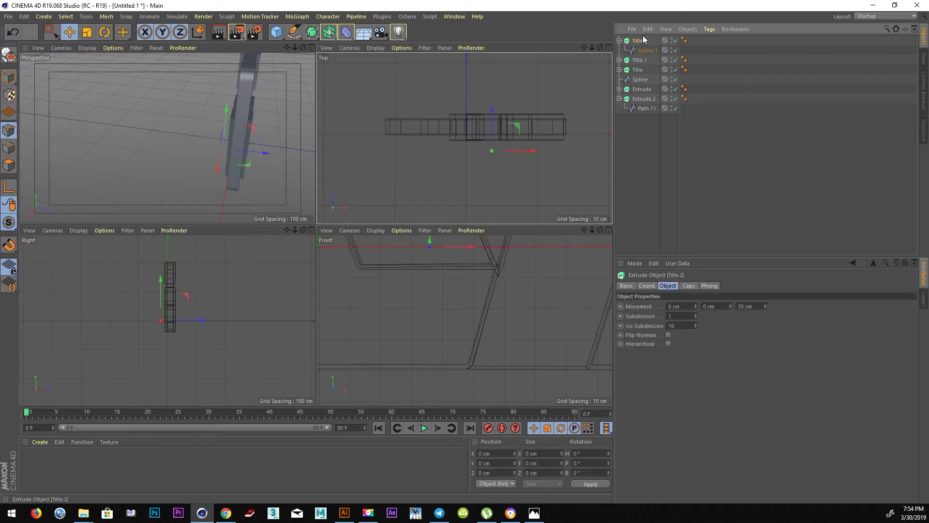
{"action": "key", "text": "ctrl+c"}
{"action": "key", "text": "ctrl+v"}
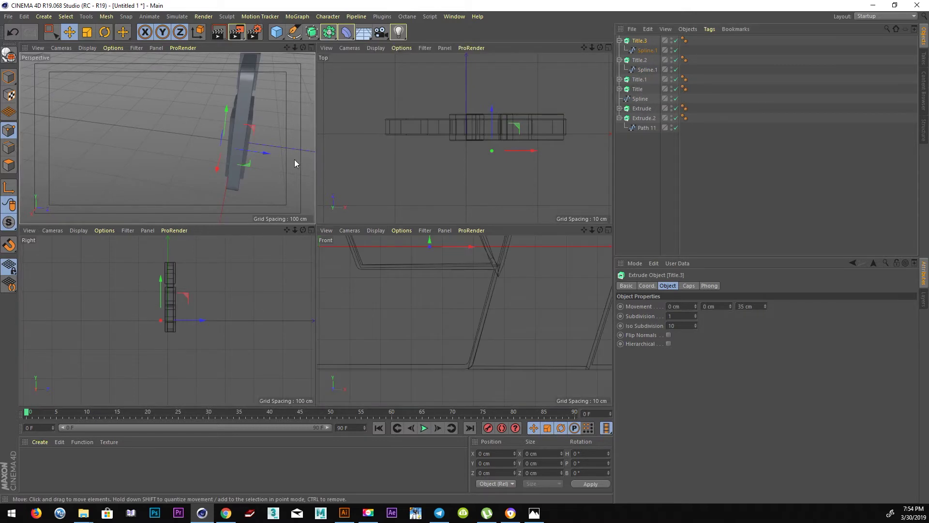
{"action": "middle_click", "coordinate": [272, 161]}
{"action": "mouse_move", "coordinate": [271, 161]}
{"action": "left_mouse_down", "text": "alt"}
{"action": "mouse_move", "coordinate": [514, 179]}
{"action": "mouse_move", "coordinate": [537, 172]}
{"action": "left_mouse_up", "text": "alt"}
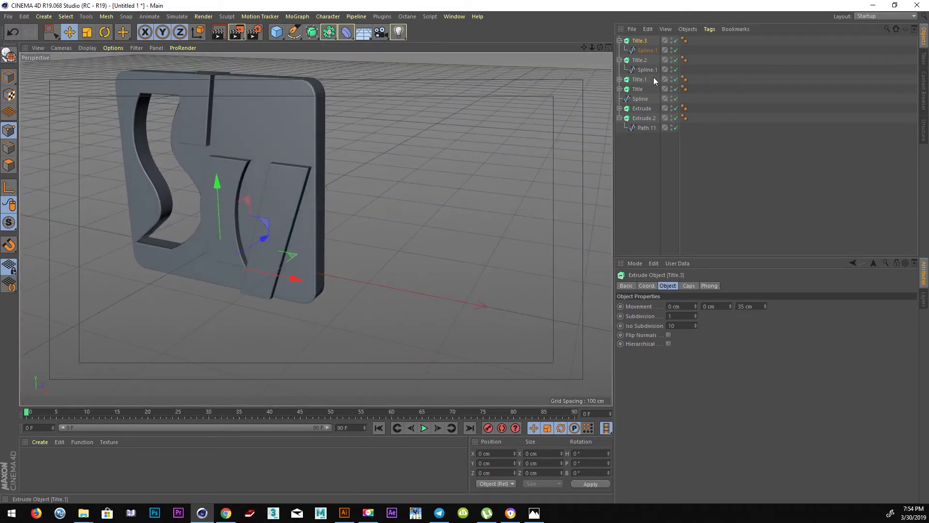
Move the loose Spline into Title.3 and view the logo from the front in perspective
{"action": "left_click_drag", "start_coordinate": [651, 97], "coordinate": [645, 57]}
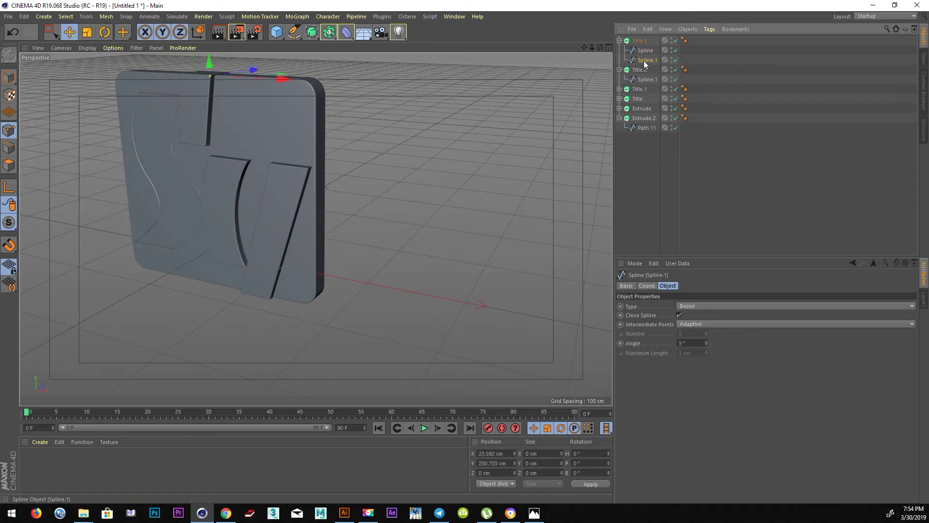
{"action": "left_click", "coordinate": [638, 41]}
{"action": "middle_click", "coordinate": [423, 140]}
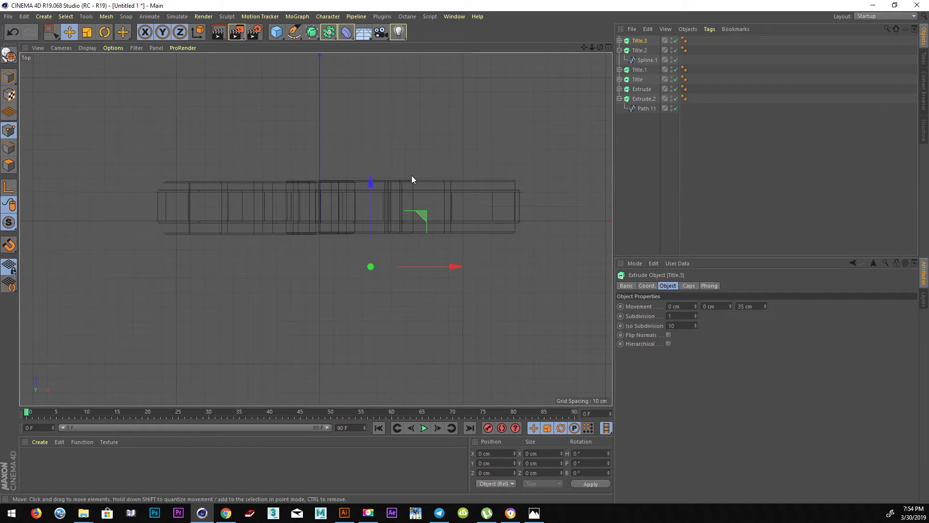
{"action": "middle_click", "coordinate": [412, 179]}
{"action": "middle_click", "coordinate": [249, 135]}
{"action": "mouse_move", "coordinate": [249, 135]}
{"action": "left_mouse_down", "text": "alt"}
{"action": "mouse_move", "coordinate": [281, 176]}
{"action": "mouse_move", "coordinate": [260, 182]}
{"action": "left_mouse_up", "text": "alt"}
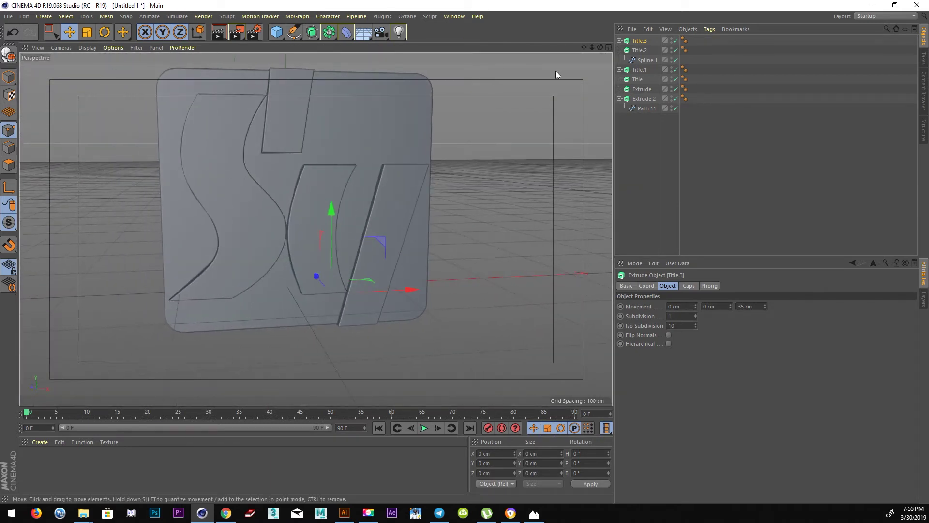
Check the child splines of Title.2 and Title while orbiting around the logo
{"action": "left_click", "coordinate": [619, 51]}
{"action": "left_click", "coordinate": [640, 51], "text": "ctrl"}
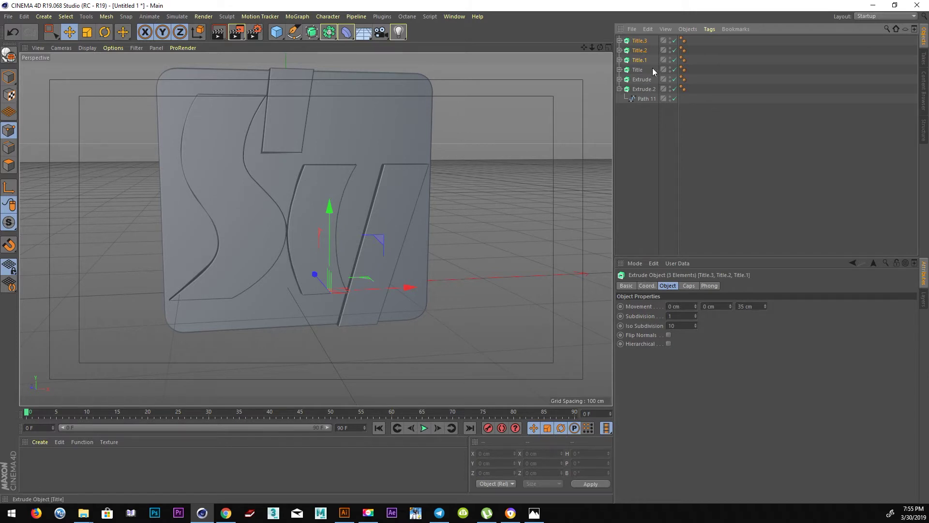
{"action": "mouse_move", "coordinate": [353, 277]}
{"action": "left_mouse_down", "text": "alt"}
{"action": "mouse_move", "coordinate": [343, 284]}
{"action": "mouse_move", "coordinate": [353, 325]}
{"action": "left_mouse_up", "text": "alt"}
{"action": "mouse_move", "coordinate": [311, 217]}
{"action": "left_mouse_down", "text": "alt"}
{"action": "mouse_move", "coordinate": [517, 155]}
{"action": "mouse_move", "coordinate": [637, 71]}
{"action": "left_mouse_up", "text": "alt"}
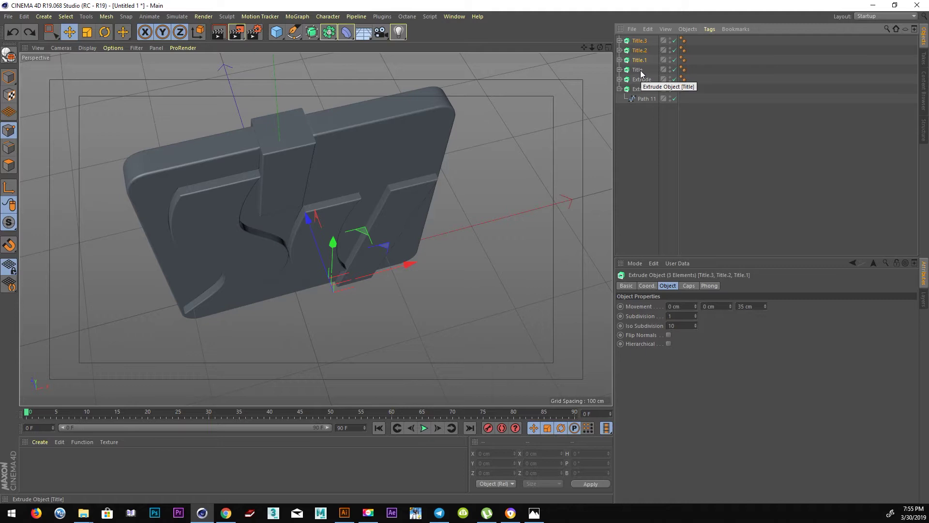
{"action": "left_click", "coordinate": [621, 70]}
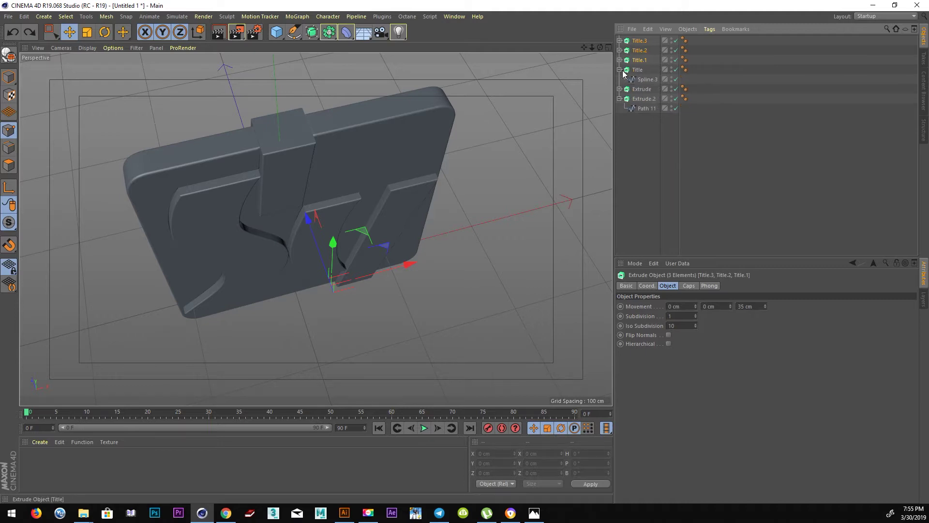
{"action": "left_click", "coordinate": [643, 80]}
{"action": "left_click_drag", "start_coordinate": [450, 151], "coordinate": [476, 144], "text": "alt"}
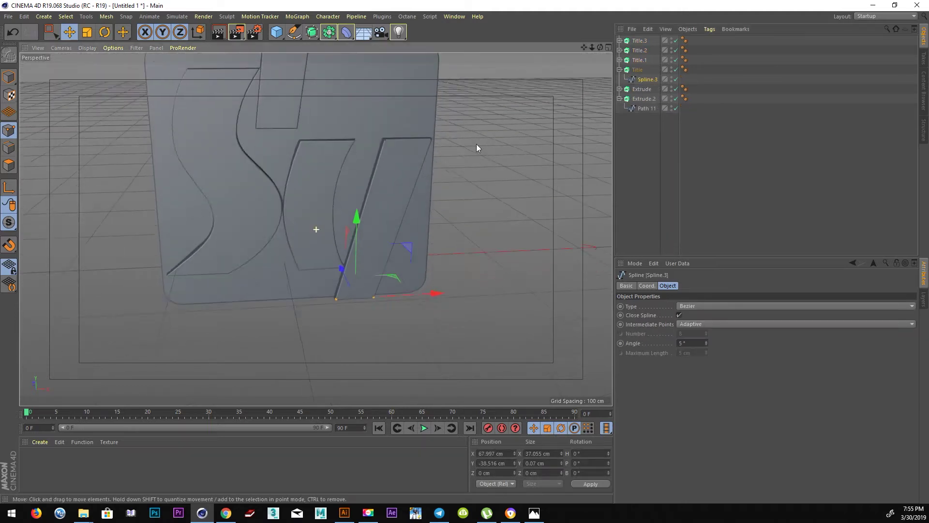
{"action": "left_click", "coordinate": [620, 70]}
Collapse Extrude.2 and the Title extrusions, then select the first Title extrusion
{"action": "scroll", "coordinate": [349, 201], "scroll_direction": "down", "scroll_amount": 5}
{"action": "mouse_move", "coordinate": [350, 202]}
{"action": "left_mouse_down", "text": "alt"}
{"action": "mouse_move", "coordinate": [373, 187]}
{"action": "mouse_move", "coordinate": [368, 240]}
{"action": "mouse_move", "coordinate": [308, 192]}
{"action": "mouse_move", "coordinate": [407, 210]}
{"action": "left_mouse_up", "text": "alt"}
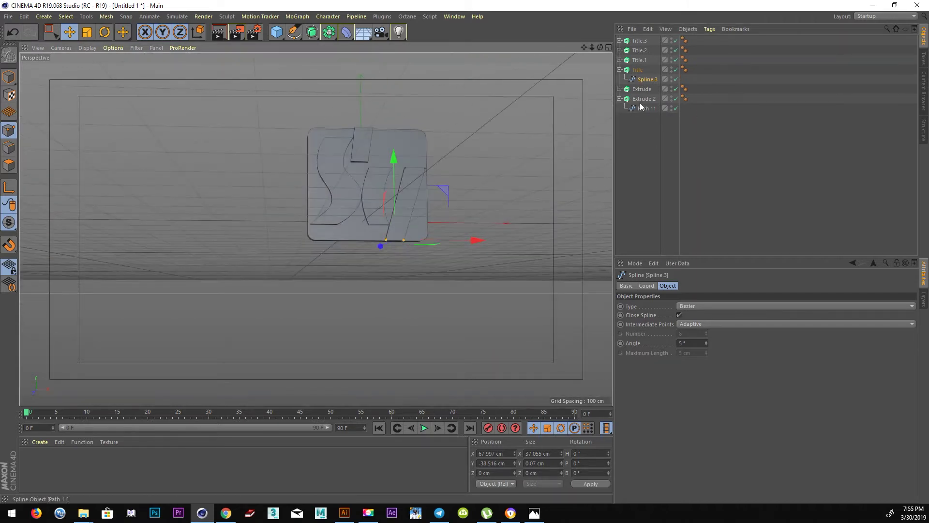
{"action": "left_click", "coordinate": [620, 99]}
{"action": "left_click", "coordinate": [620, 60]}
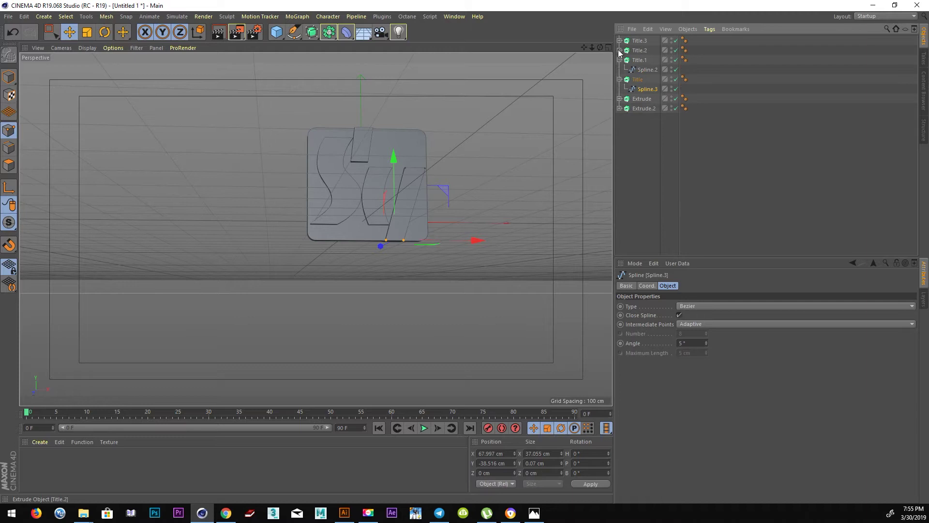
{"action": "left_click", "coordinate": [620, 50]}
{"action": "left_click", "coordinate": [620, 60]}
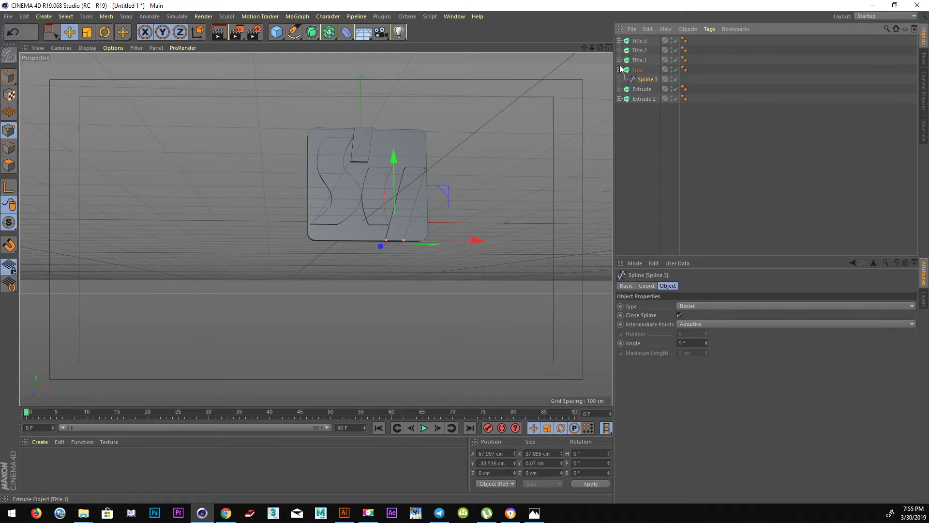
{"action": "left_click", "coordinate": [637, 70]}
Group the four Title extrusions under a null named Logo Title
{"action": "left_click", "coordinate": [639, 40], "text": "shift"}
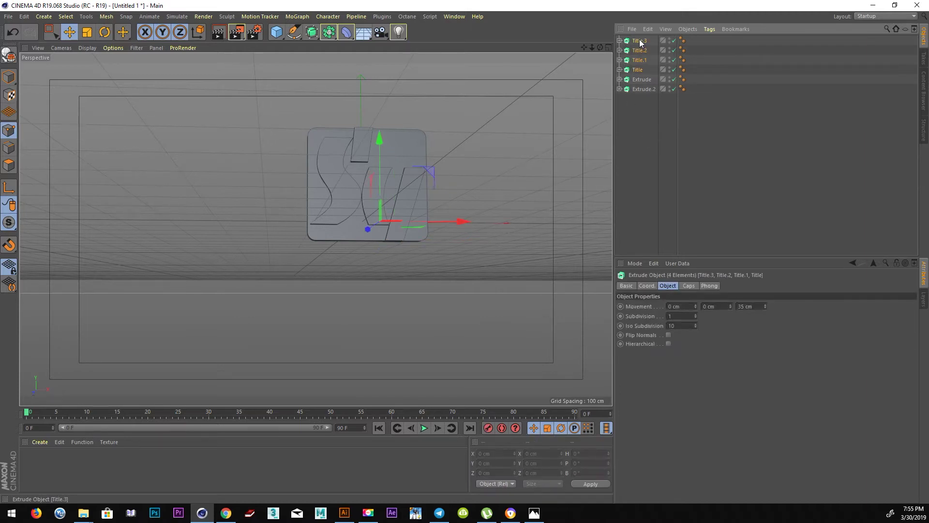
{"action": "key", "text": "alt+g"}
{"action": "double_click", "coordinate": [638, 40]}
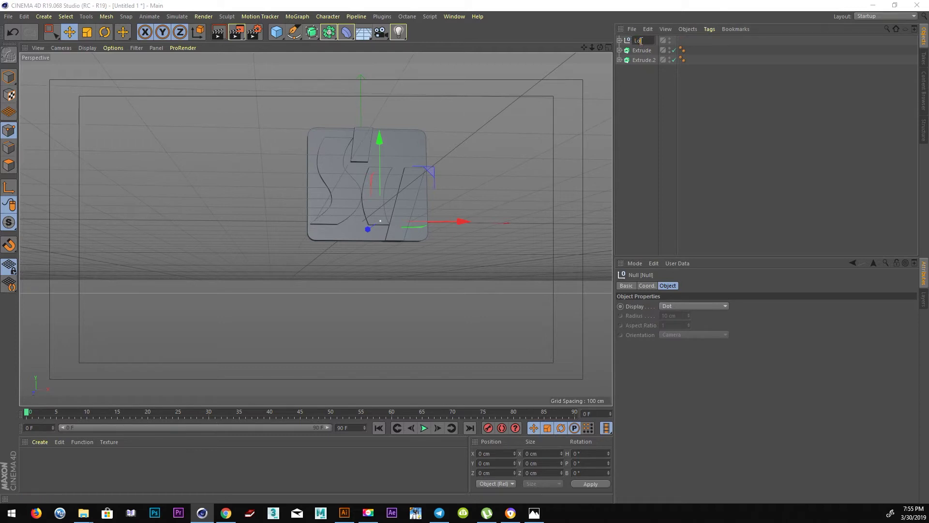
{"action": "type", "text": "go Title"}
{"action": "key", "text": "Return"}
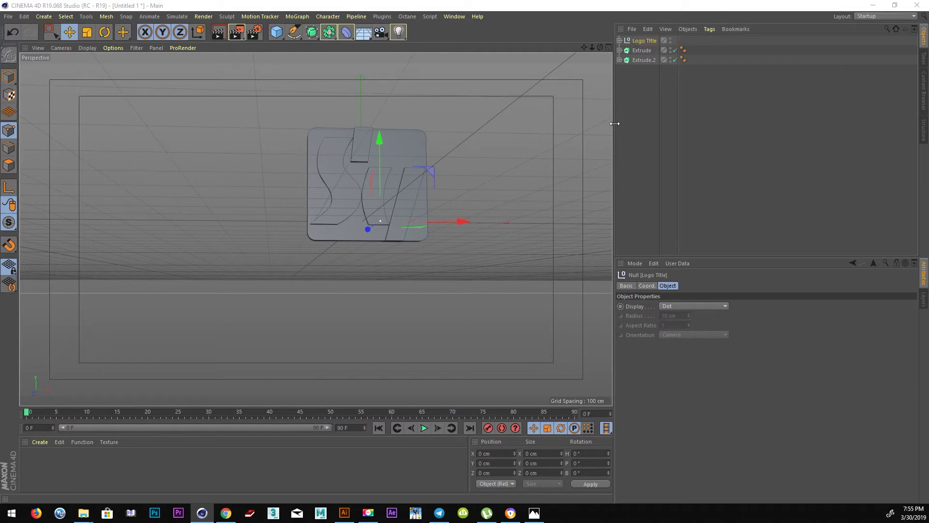
{"action": "left_click_drag", "start_coordinate": [526, 200], "coordinate": [437, 252], "text": "alt"}
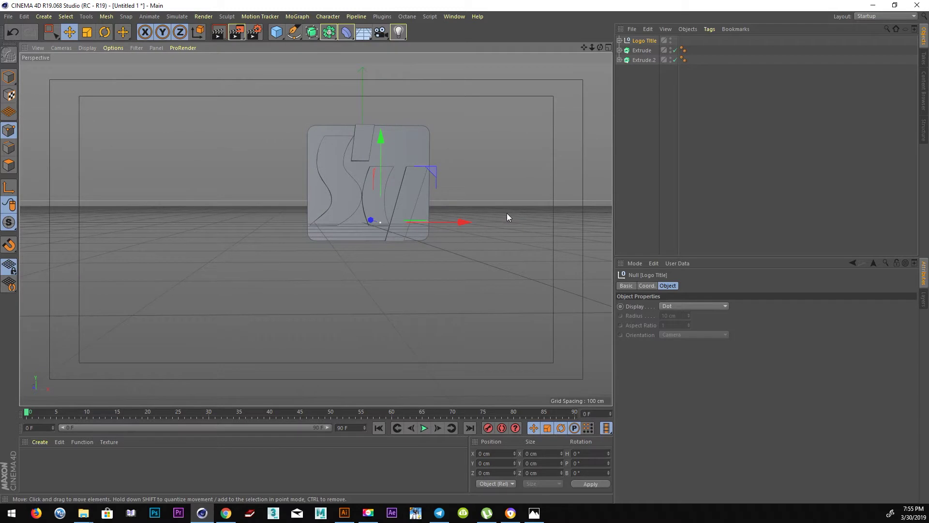
{"action": "left_click", "coordinate": [632, 30]}
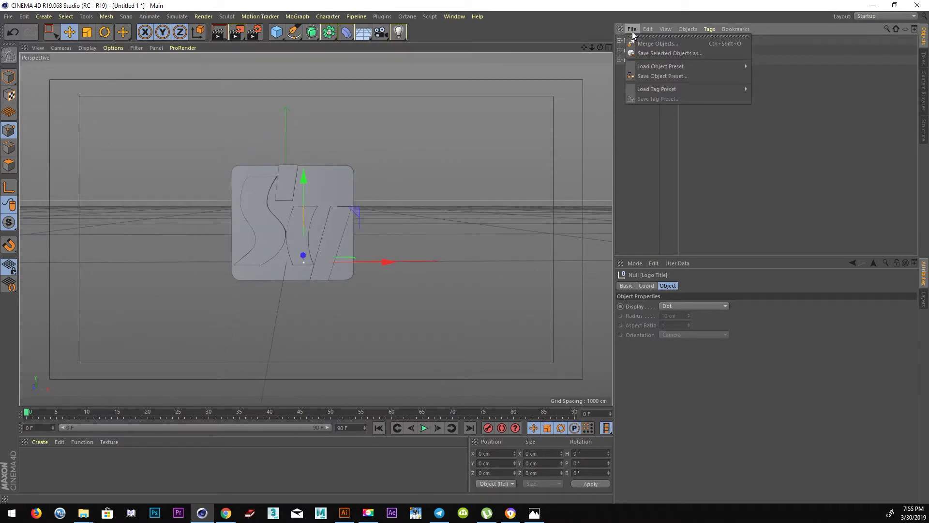
{"action": "left_click", "coordinate": [466, 155]}
Create a new Mat material with Logo Original12 as its colour texture
{"action": "double_click", "coordinate": [143, 453]}
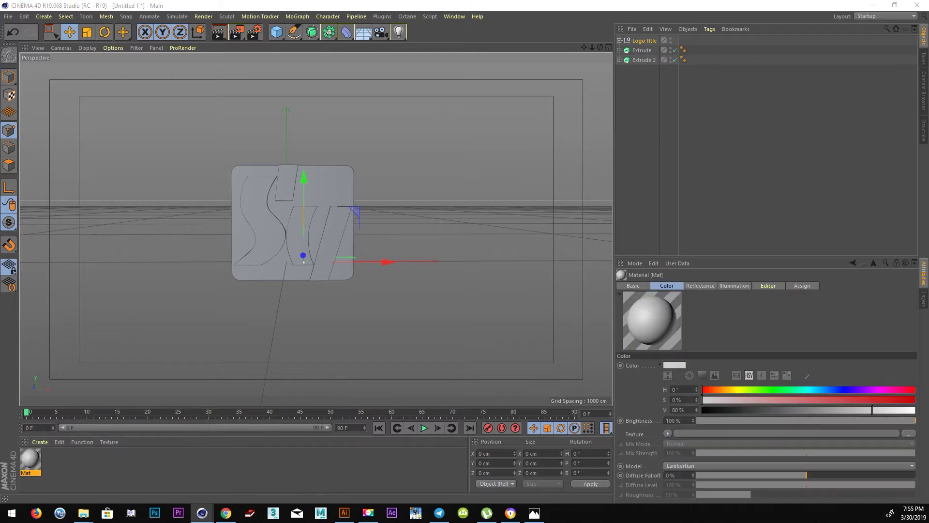
{"action": "double_click", "coordinate": [30, 459]}
{"action": "left_click", "coordinate": [507, 345]}
{"action": "left_click", "coordinate": [688, 85]}
{"action": "double_click", "coordinate": [688, 85]}
{"action": "left_click", "coordinate": [524, 290]}
{"action": "left_click", "coordinate": [504, 243]}
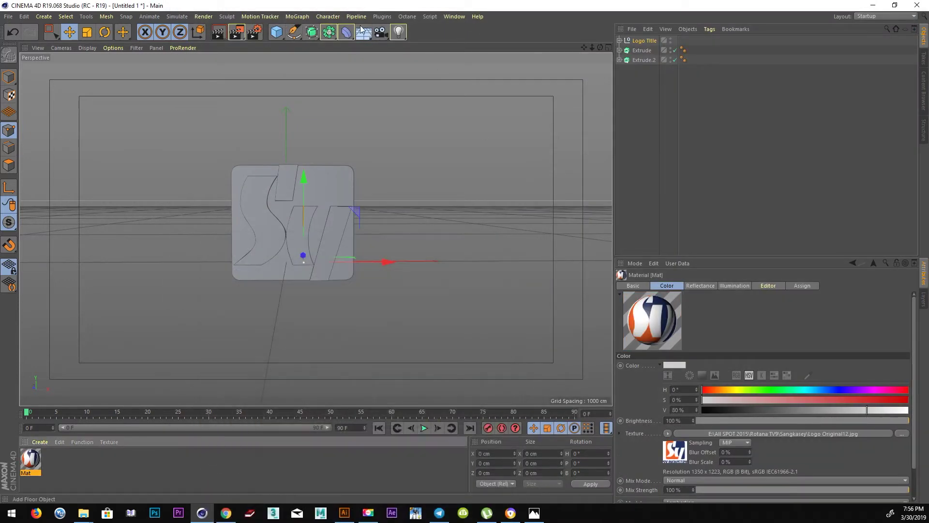
Add a Background object, then undo applying the Mat material to it
{"action": "left_click_drag", "start_coordinate": [364, 32], "coordinate": [373, 78]}
{"action": "left_click", "coordinate": [396, 115]}
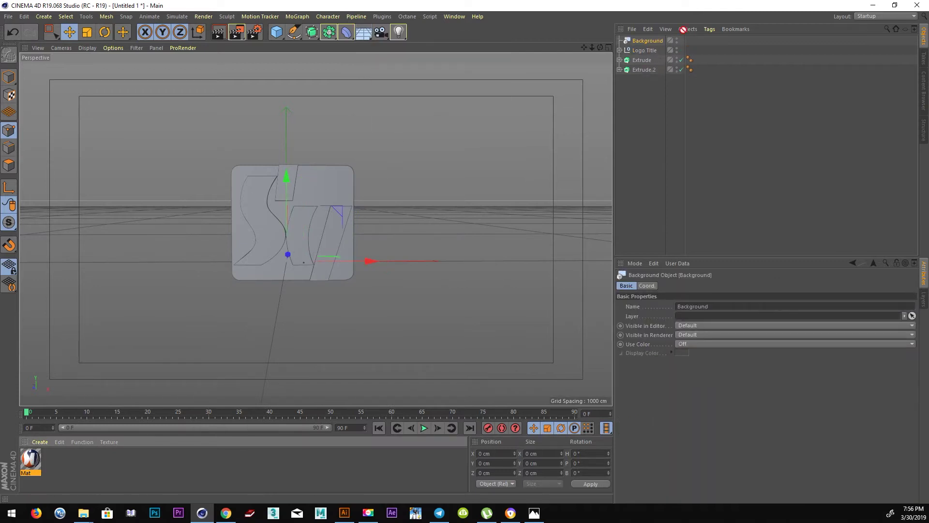
{"action": "left_click_drag", "start_coordinate": [30, 459], "coordinate": [649, 43]}
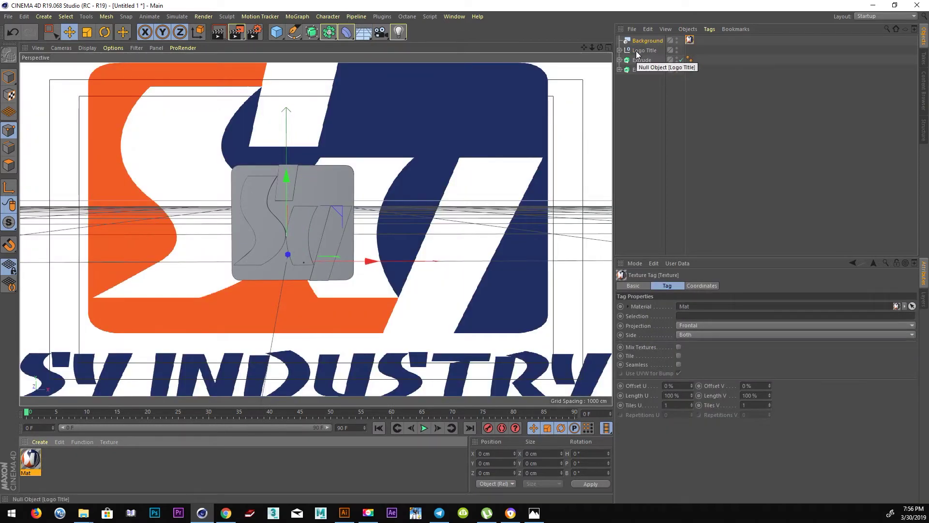
{"action": "key", "text": "ctrl+z"}
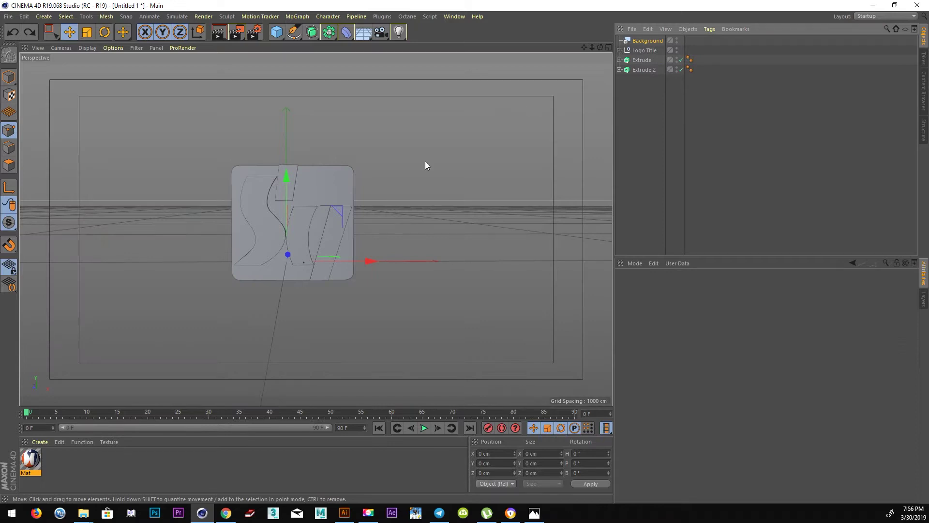
Add a -Z facing Plane with the Mat material and delete the Background
{"action": "left_click", "coordinate": [94, 475]}
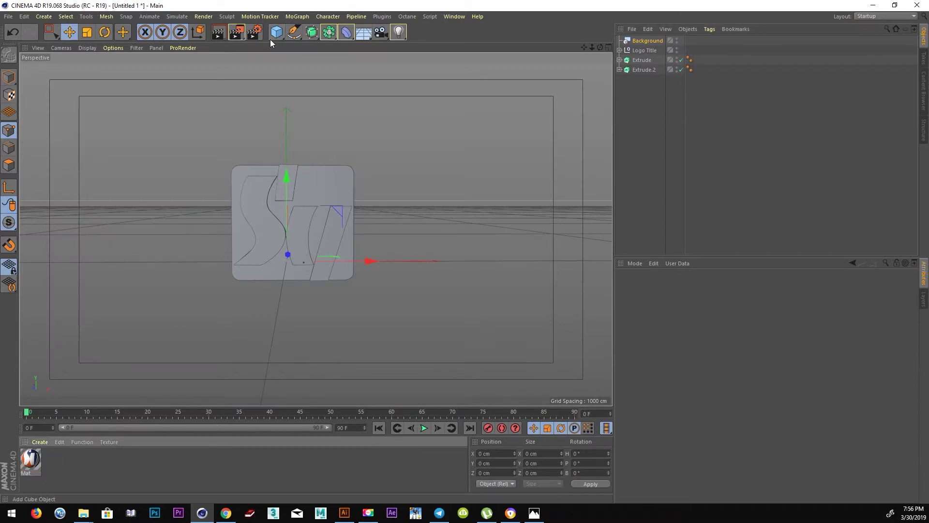
{"action": "left_click_drag", "start_coordinate": [270, 39], "coordinate": [363, 44]}
{"action": "left_click", "coordinate": [701, 345]}
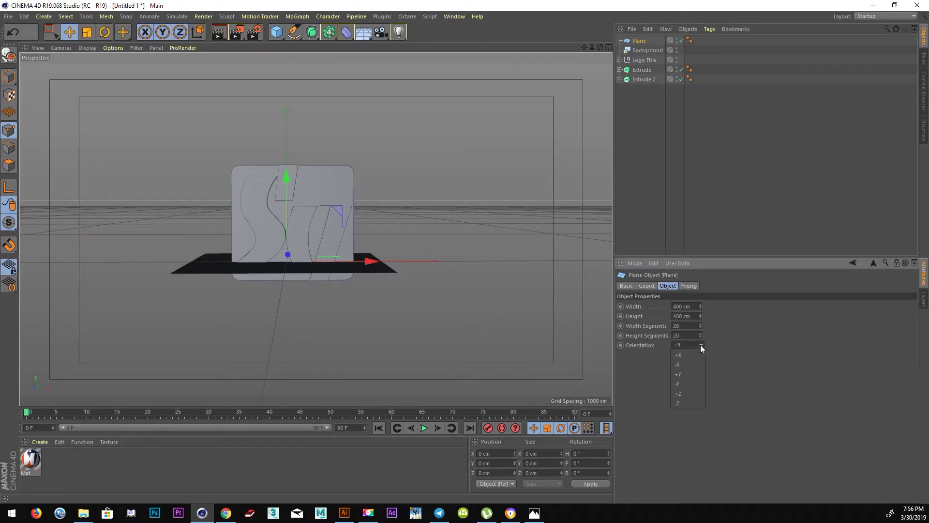
{"action": "left_click", "coordinate": [684, 403]}
{"action": "left_click_drag", "start_coordinate": [30, 459], "coordinate": [638, 42]}
{"action": "left_click", "coordinate": [637, 51]}
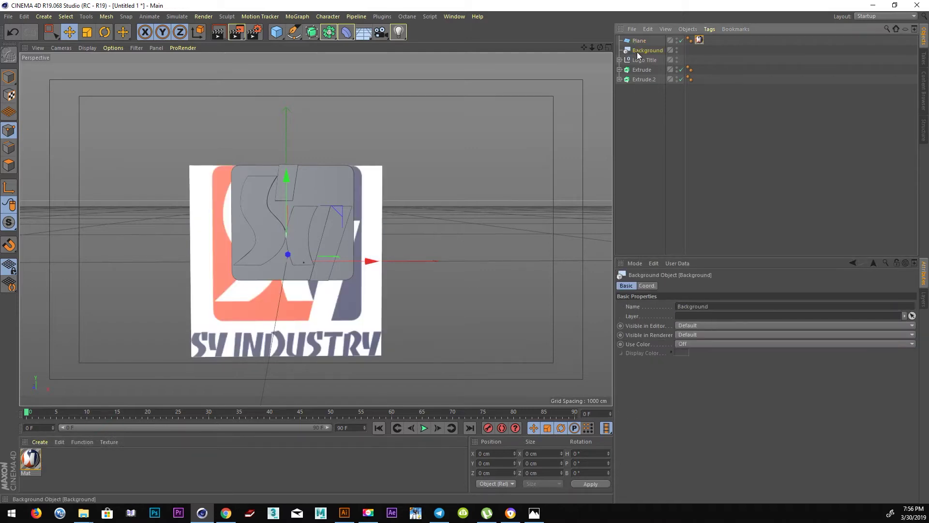
{"action": "key", "text": "Delete"}
Maximise the front view and set its display to show the logo texture
{"action": "mouse_move", "coordinate": [538, 162]}
{"action": "left_mouse_down", "text": "alt"}
{"action": "mouse_move", "coordinate": [248, 245]}
{"action": "mouse_move", "coordinate": [238, 172]}
{"action": "mouse_move", "coordinate": [289, 152]}
{"action": "left_mouse_up", "text": "alt"}
{"action": "middle_click", "coordinate": [457, 247]}
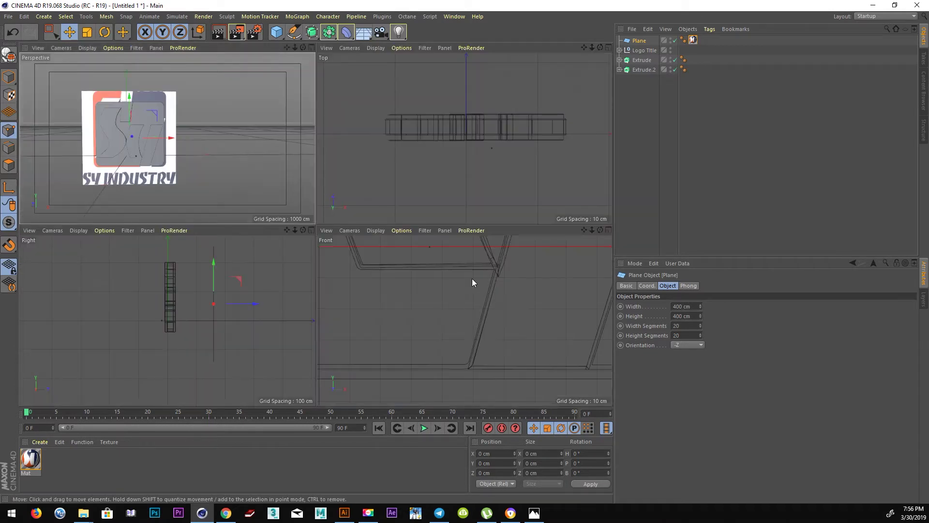
{"action": "middle_click", "coordinate": [472, 282]}
{"action": "scroll", "coordinate": [269, 177], "scroll_direction": "down", "scroll_amount": 5}
{"action": "left_click", "coordinate": [87, 48]}
{"action": "left_click", "coordinate": [92, 68]}
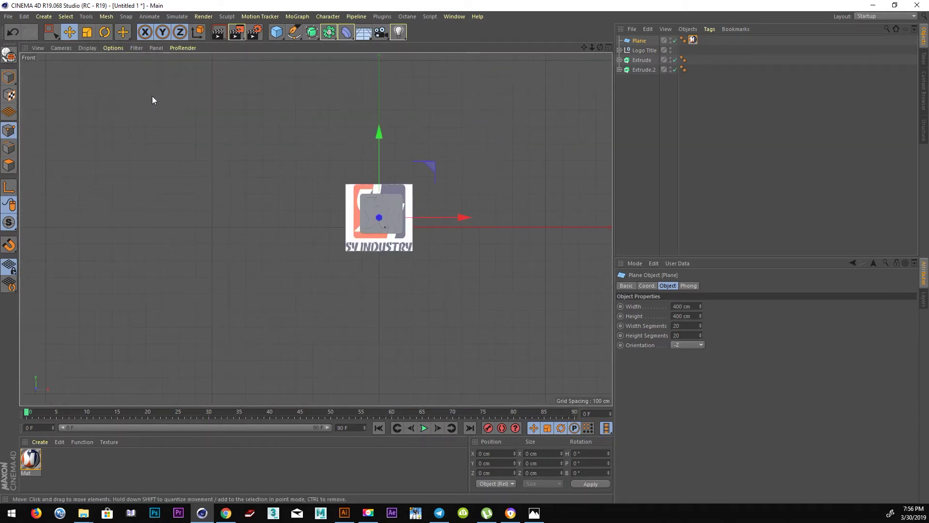
Scale the logo plane down about its centre
{"action": "scroll", "coordinate": [365, 234], "scroll_direction": "up", "scroll_amount": 3}
{"action": "scroll", "coordinate": [365, 233], "scroll_direction": "up", "scroll_amount": 2}
{"action": "left_click", "coordinate": [87, 32]}
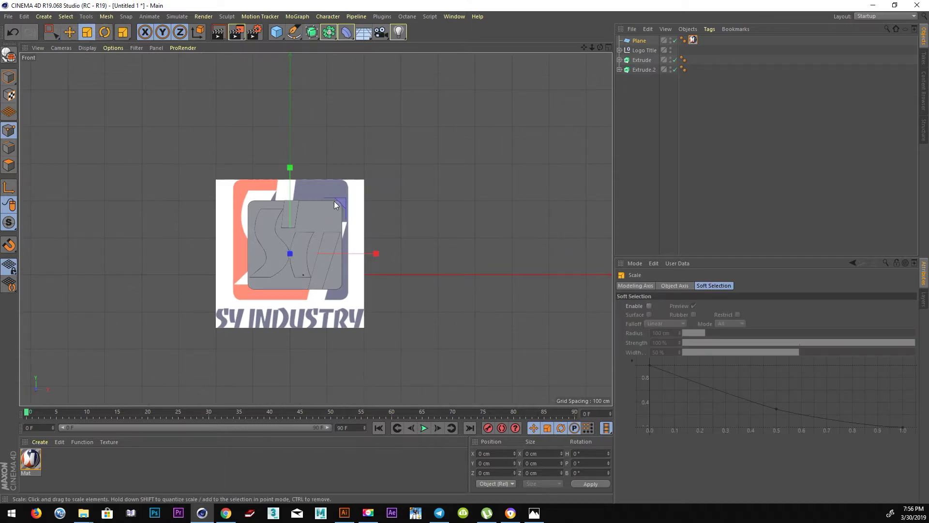
{"action": "left_click_drag", "start_coordinate": [334, 201], "coordinate": [319, 202]}
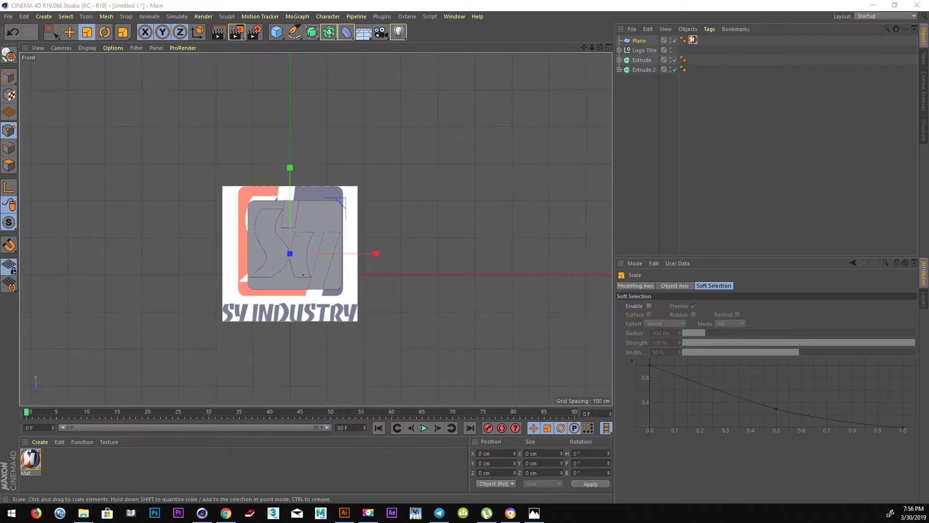
Check the Logo Original12 image's pixel dimensions in its File Explorer properties
{"action": "left_click", "coordinate": [83, 513]}
{"action": "right_click", "coordinate": [503, 194]}
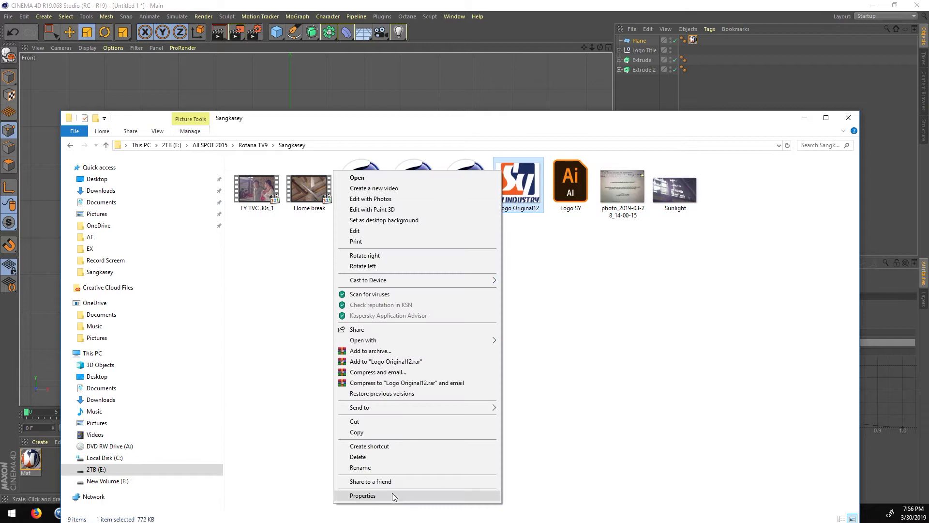
{"action": "left_click", "coordinate": [393, 496]}
{"action": "left_click", "coordinate": [569, 214]}
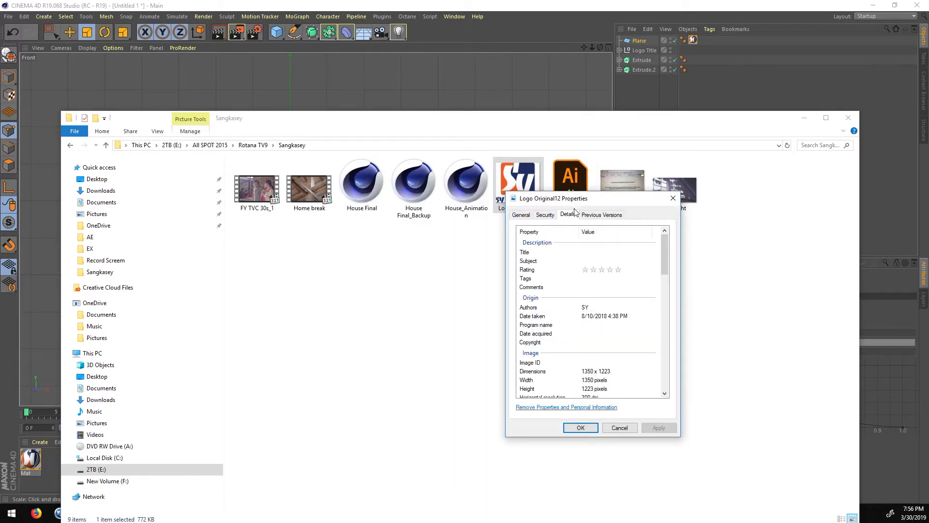
{"action": "left_click", "coordinate": [802, 118]}
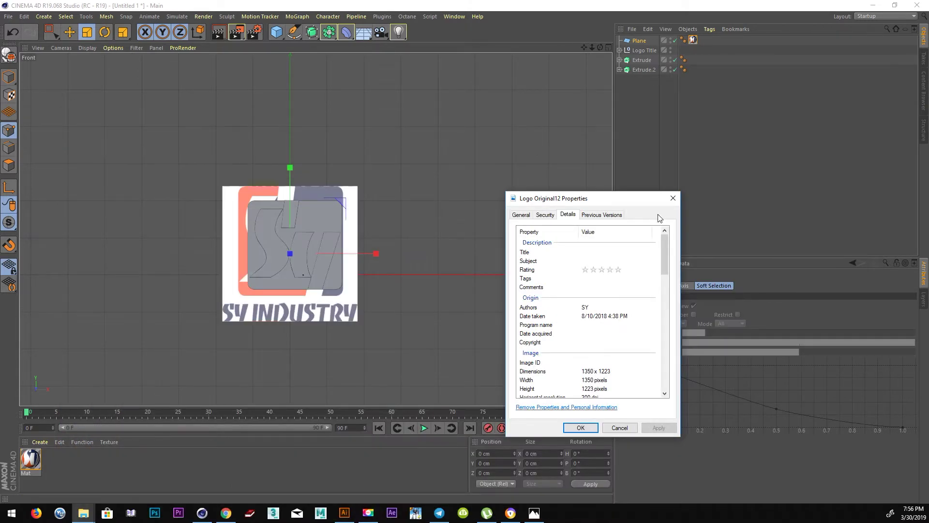
{"action": "left_click", "coordinate": [639, 41]}
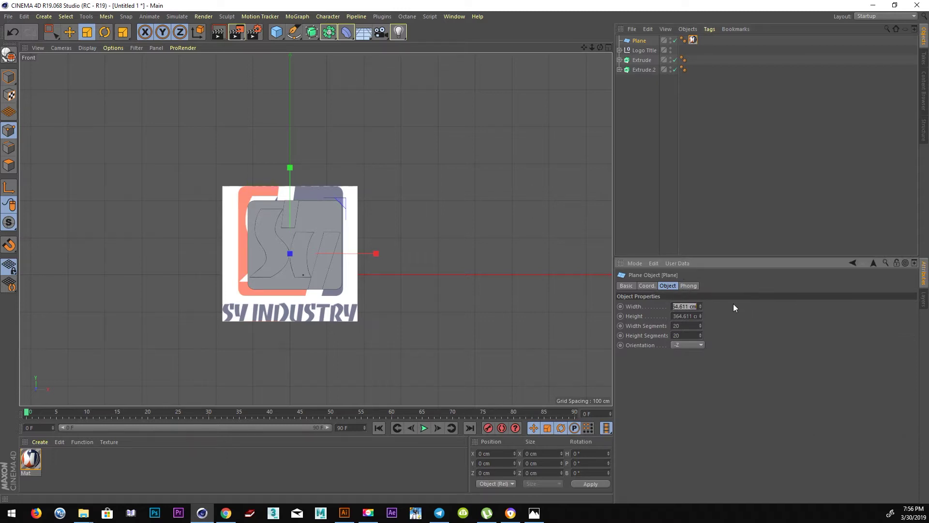
Set the Plane's width to 1352 and height to 1223 to match the image
{"action": "type", "text": "1352"}
{"action": "key", "text": "Return"}
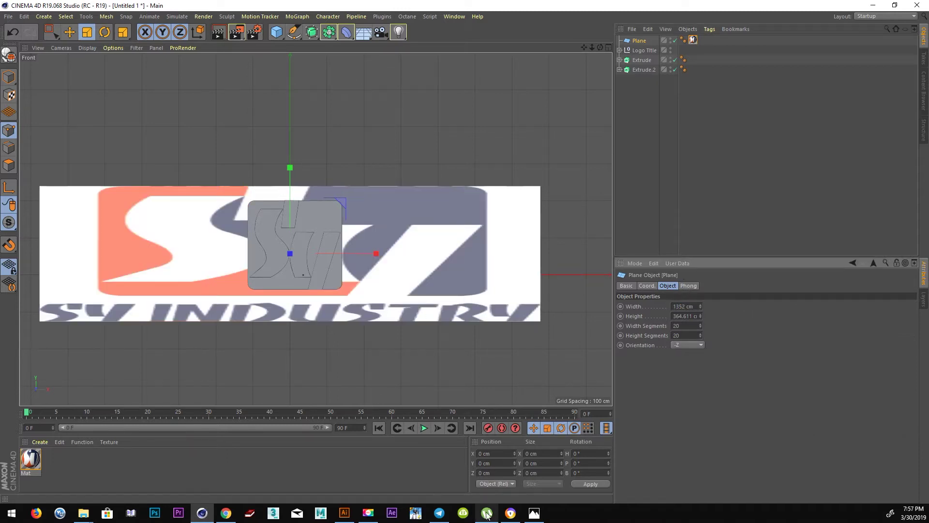
{"action": "left_click", "coordinate": [534, 514]}
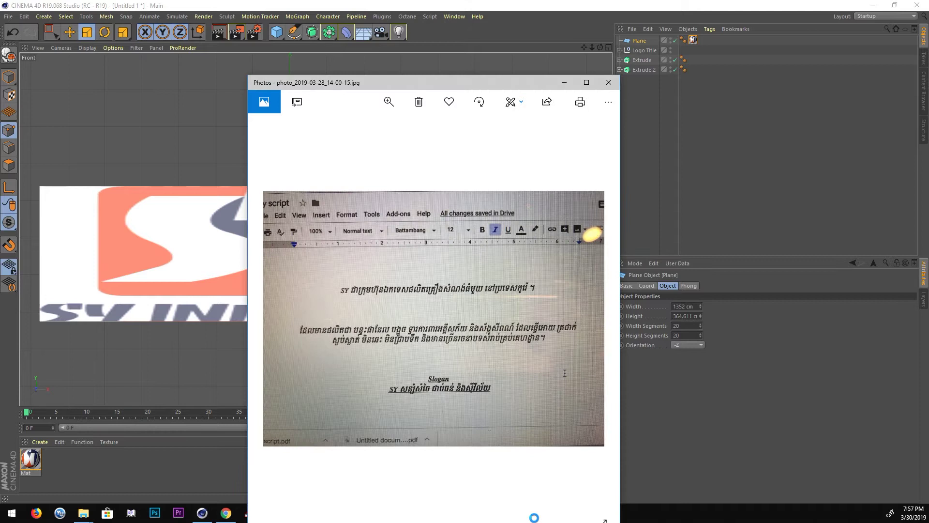
{"action": "left_click", "coordinate": [609, 82]}
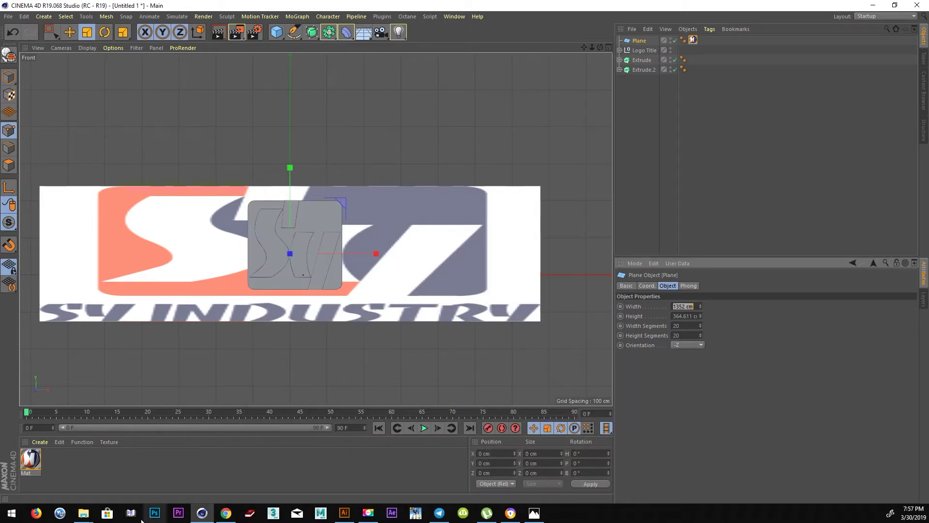
{"action": "mouse_move", "coordinate": [83, 513]}
{"action": "left_click", "coordinate": [242, 465]}
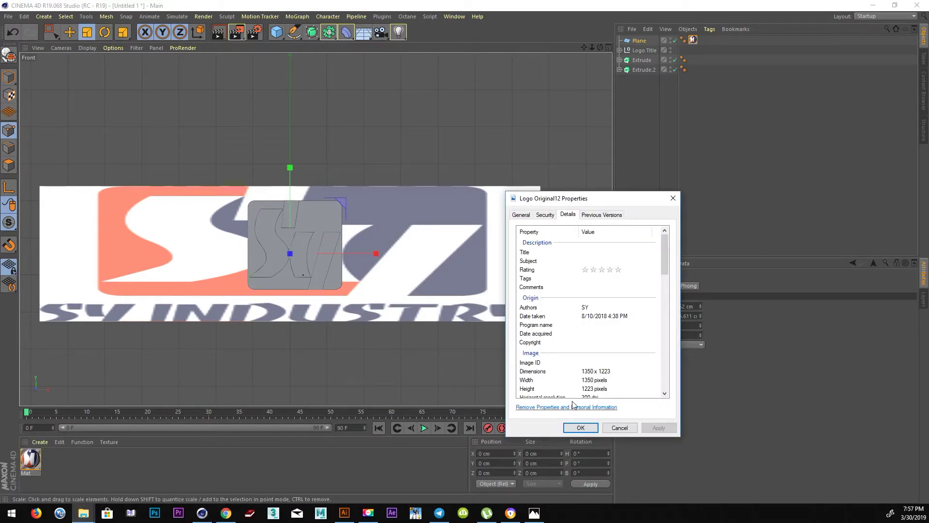
{"action": "left_click", "coordinate": [689, 316]}
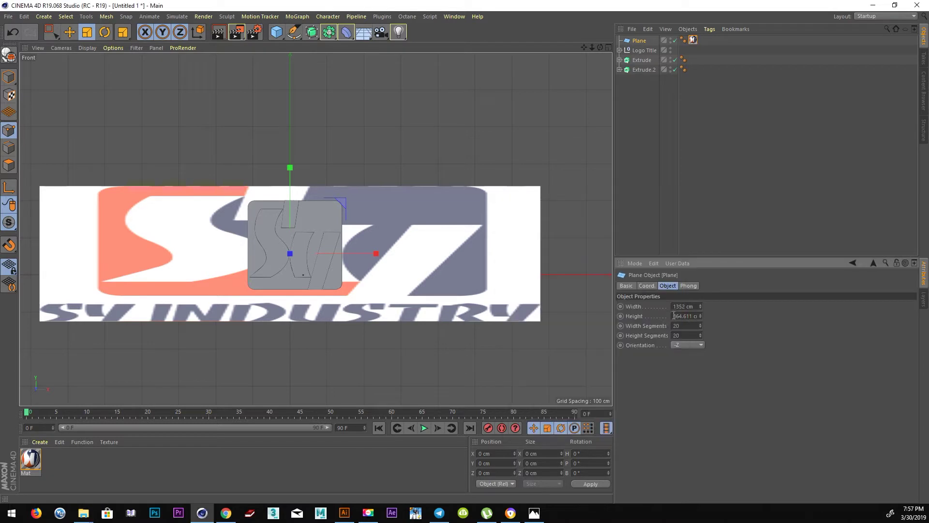
{"action": "type", "text": "1223"}
{"action": "key", "text": "Return"}
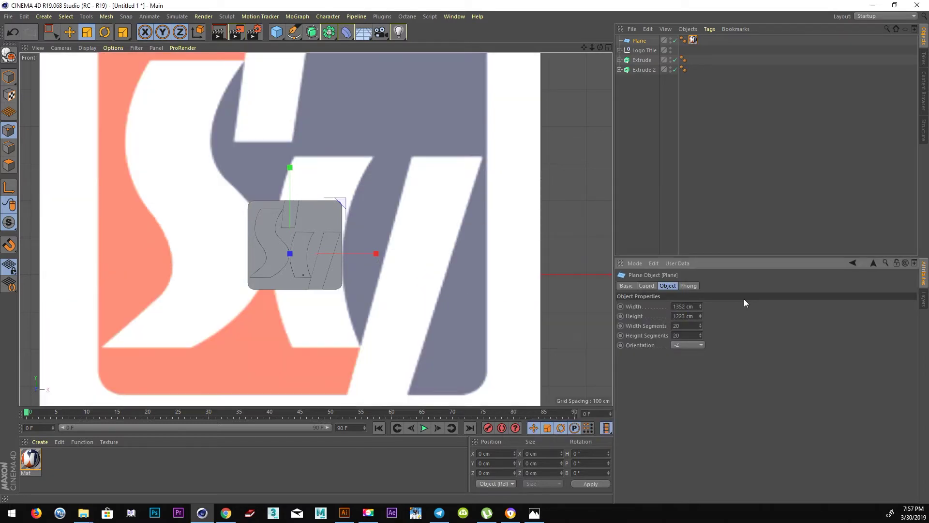
Shrink the logo plane to about a quarter and position it over the extruded logo
{"action": "scroll", "coordinate": [271, 199], "scroll_direction": "down", "scroll_amount": 3}
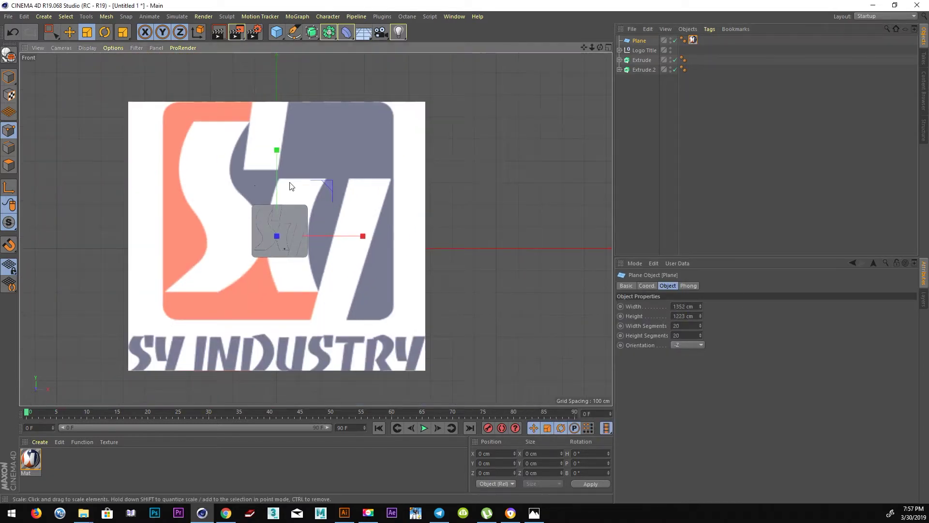
{"action": "left_click_drag", "start_coordinate": [330, 184], "coordinate": [274, 210]}
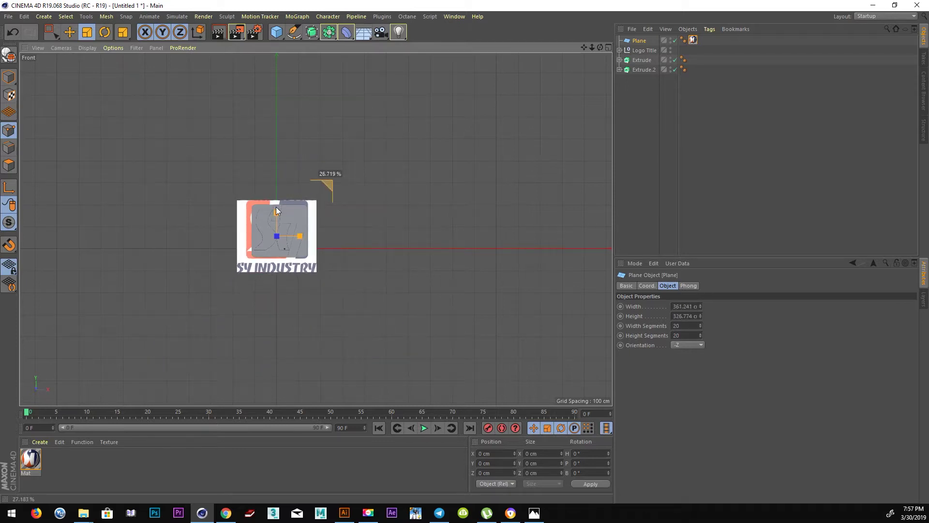
{"action": "key", "text": "e"}
{"action": "scroll", "coordinate": [260, 213], "scroll_direction": "up", "scroll_amount": 3}
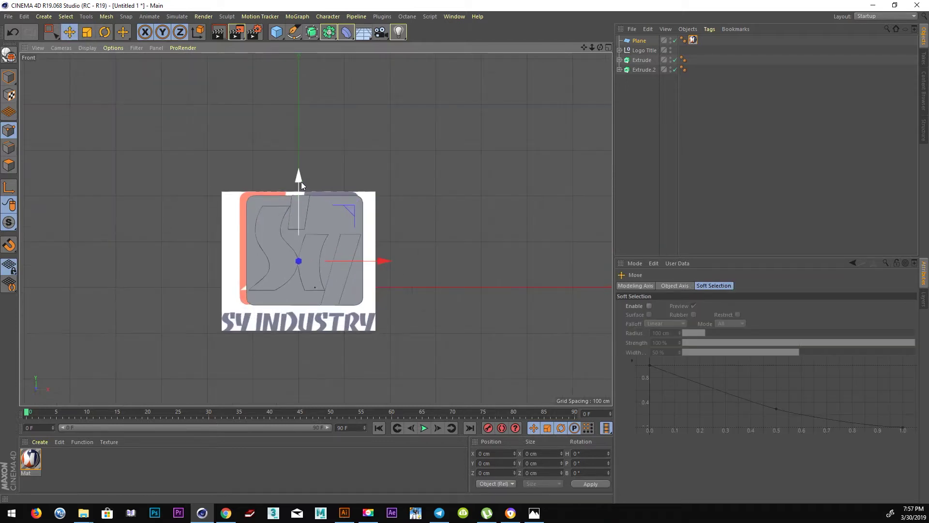
{"action": "left_click_drag", "start_coordinate": [381, 265], "coordinate": [388, 269]}
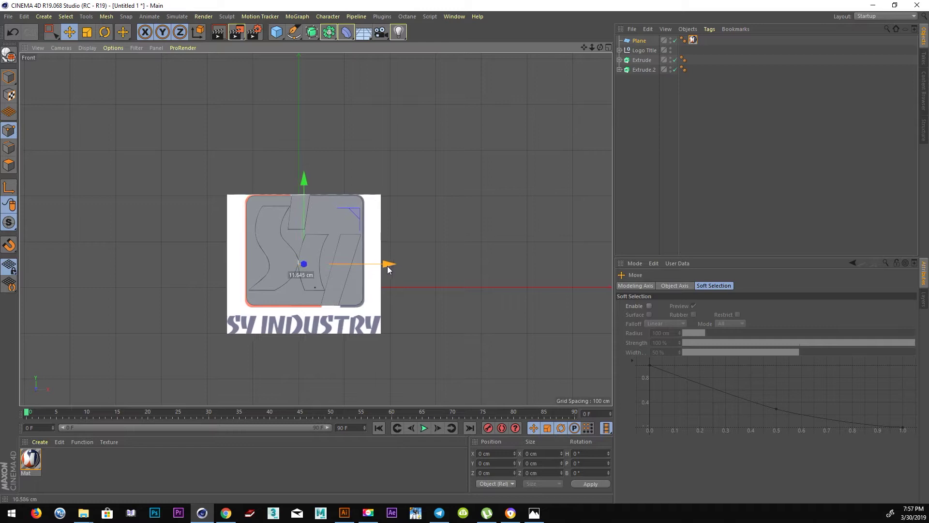
{"action": "key", "text": "t"}
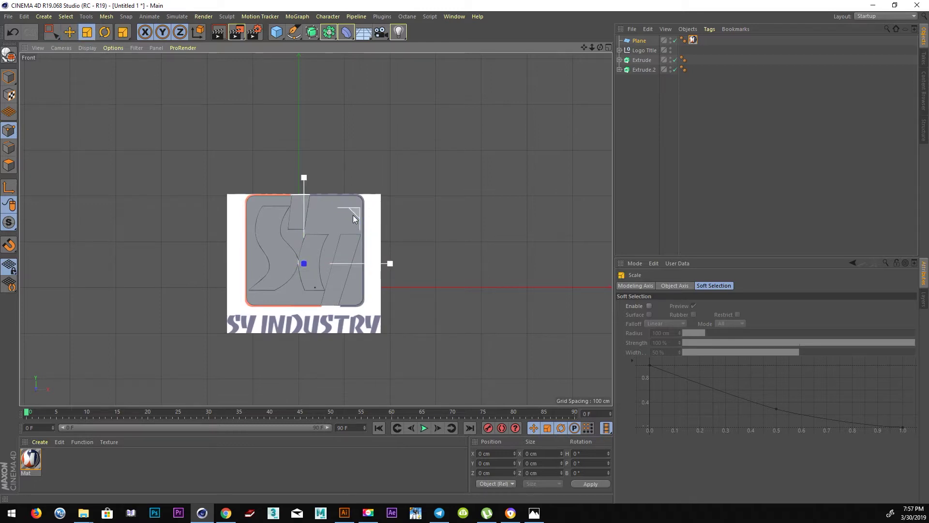
{"action": "left_click_drag", "start_coordinate": [356, 212], "coordinate": [355, 212]}
{"action": "key", "text": "e"}
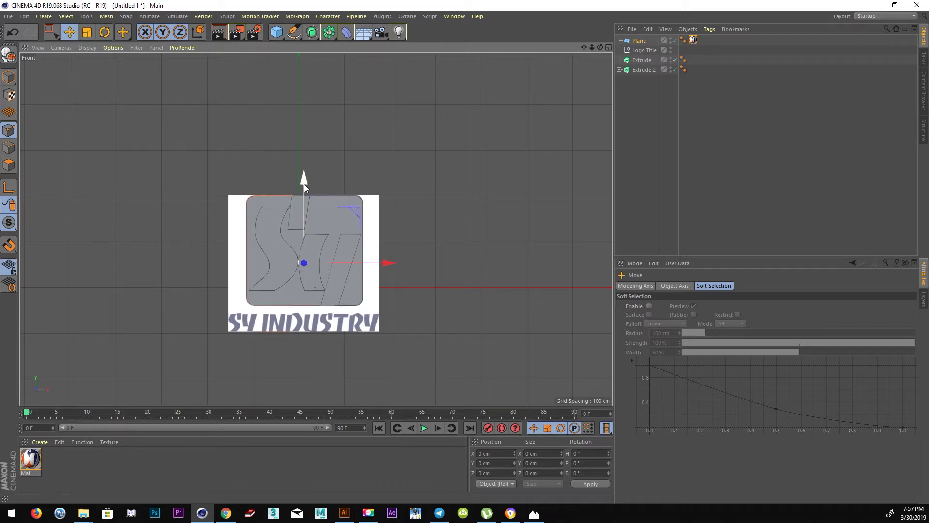
Import the Logo SY Illustrator file and select its logo paths
{"action": "left_click", "coordinate": [632, 29]}
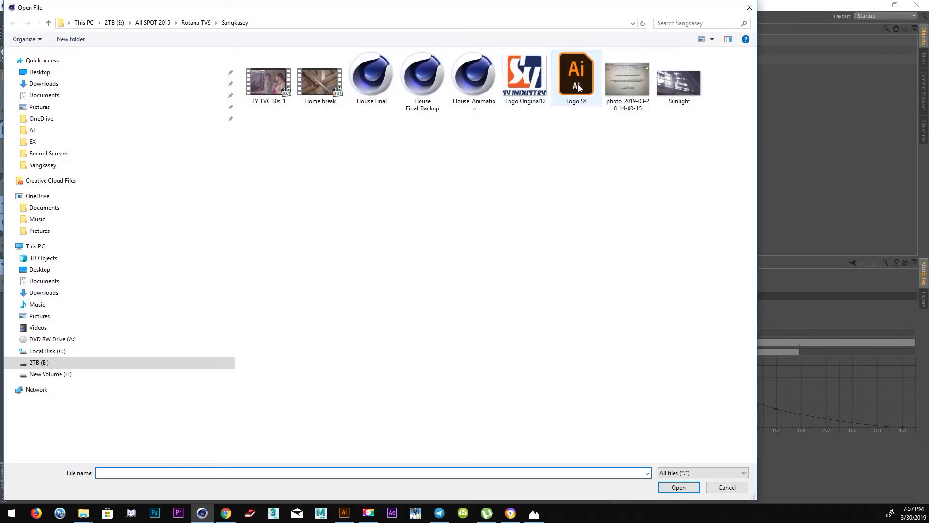
{"action": "double_click", "coordinate": [576, 79]}
{"action": "left_click", "coordinate": [557, 226]}
{"action": "scroll", "coordinate": [426, 273], "scroll_direction": "down", "scroll_amount": 2}
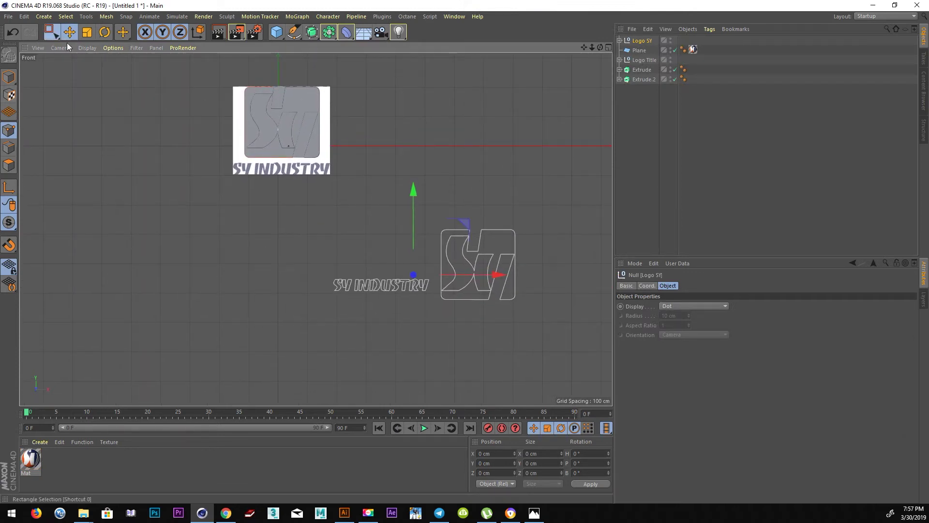
{"action": "left_click", "coordinate": [50, 32]}
{"action": "left_click", "coordinate": [620, 40]}
{"action": "left_click_drag", "start_coordinate": [562, 185], "coordinate": [434, 352]}
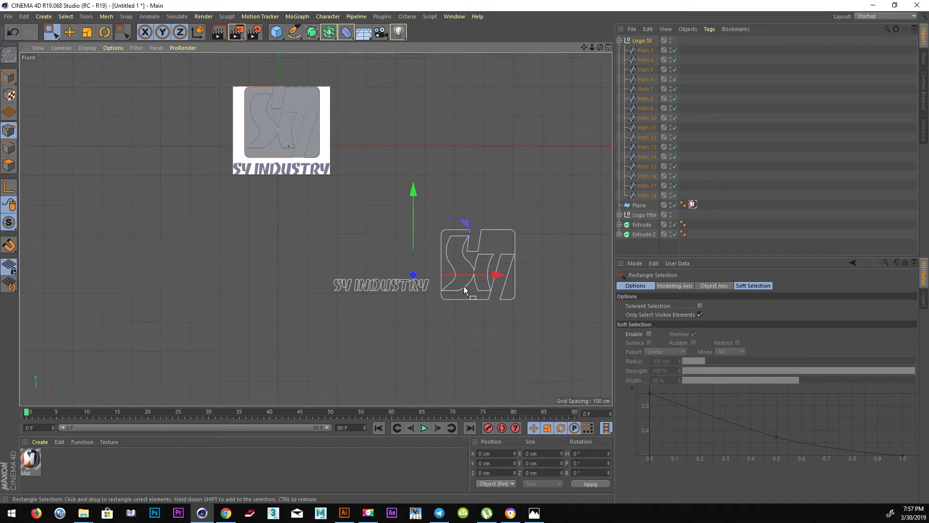
Move the SY INDUSTRY text paths out of Logo SY and connect them into one spline
{"action": "left_click", "coordinate": [644, 51]}
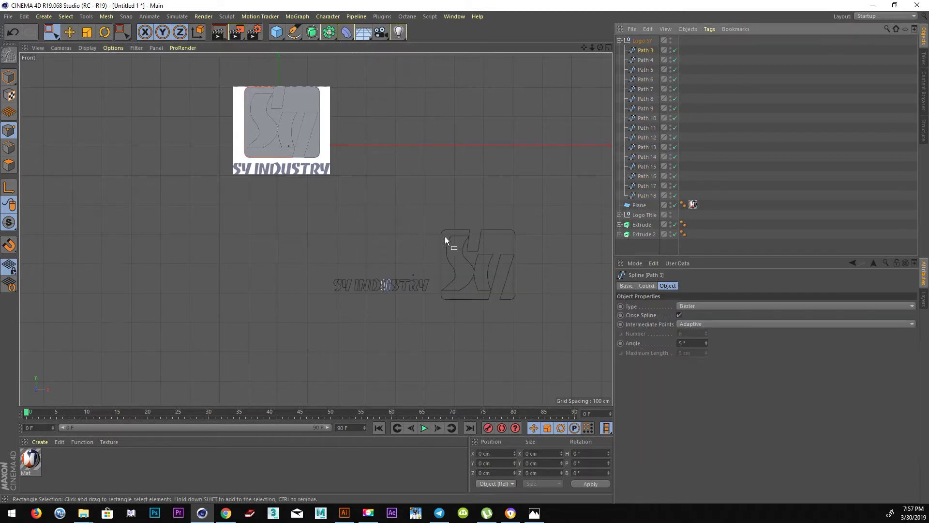
{"action": "key", "text": "e"}
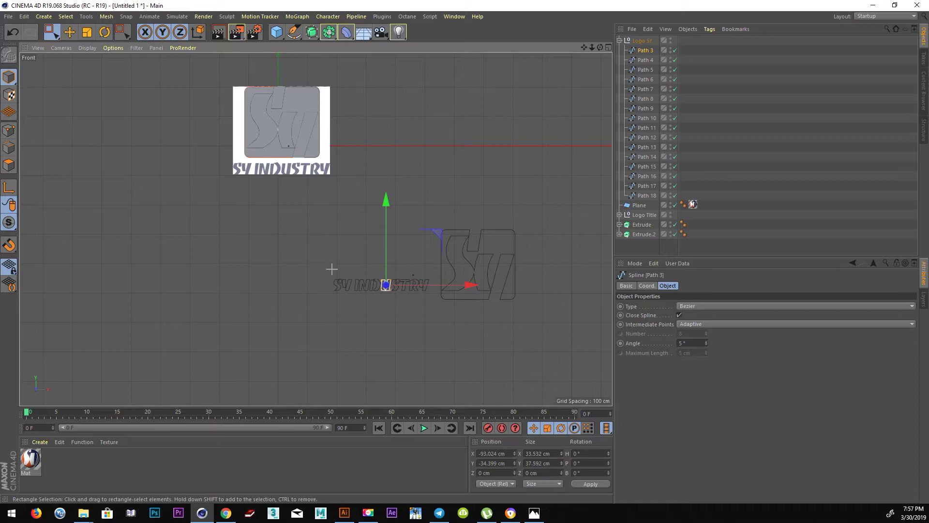
{"action": "left_click_drag", "start_coordinate": [327, 264], "coordinate": [429, 320]}
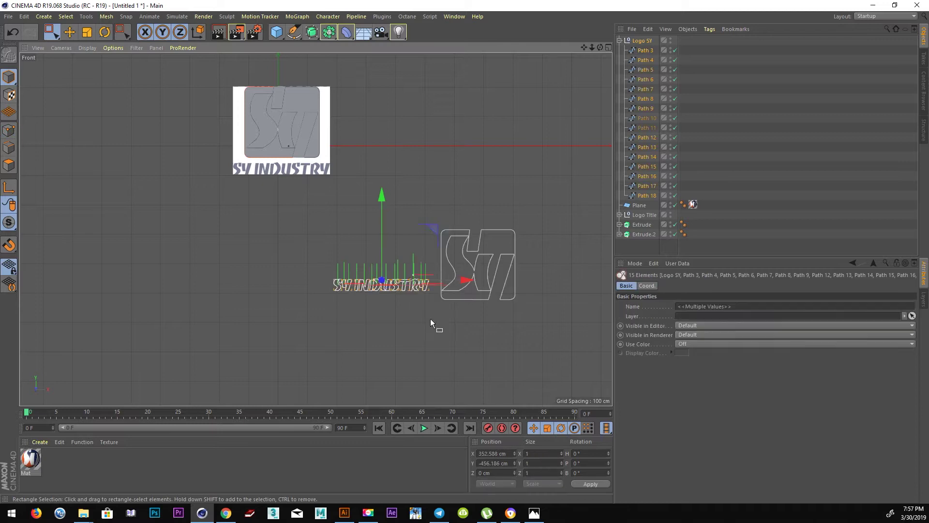
{"action": "left_click_drag", "start_coordinate": [645, 44], "coordinate": [644, 38]}
{"action": "right_click", "coordinate": [645, 43]}
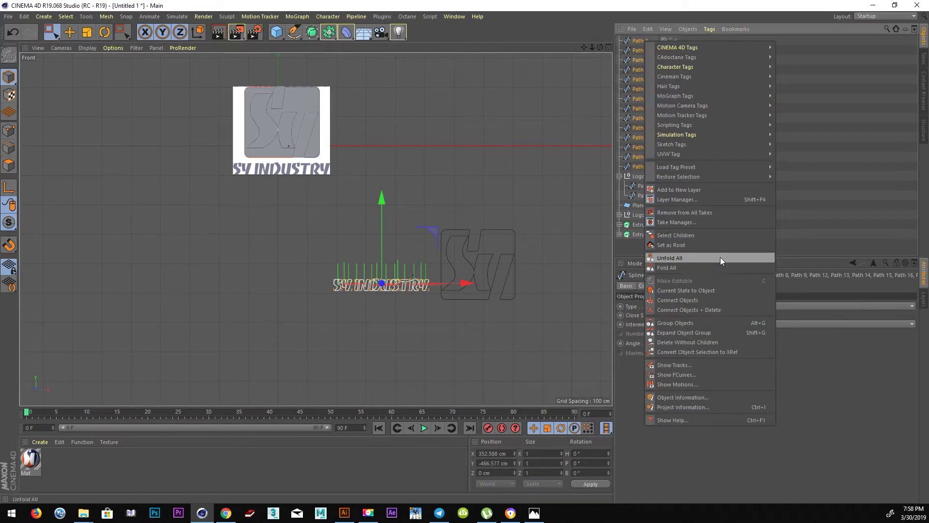
{"action": "left_click", "coordinate": [704, 310]}
{"action": "left_click", "coordinate": [646, 52]}
Delete the leftover Logo SY group and position the text just under the logo
{"action": "key", "text": "Delete"}
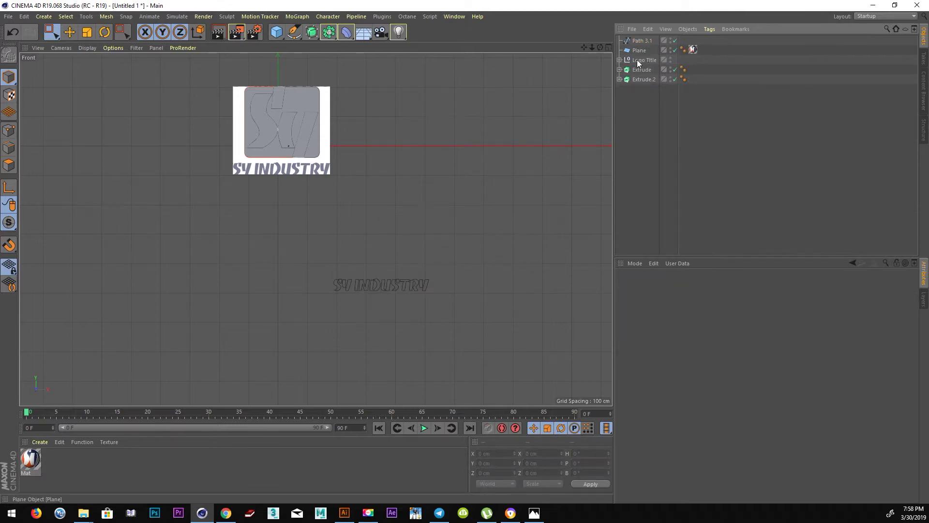
{"action": "left_click", "coordinate": [69, 32]}
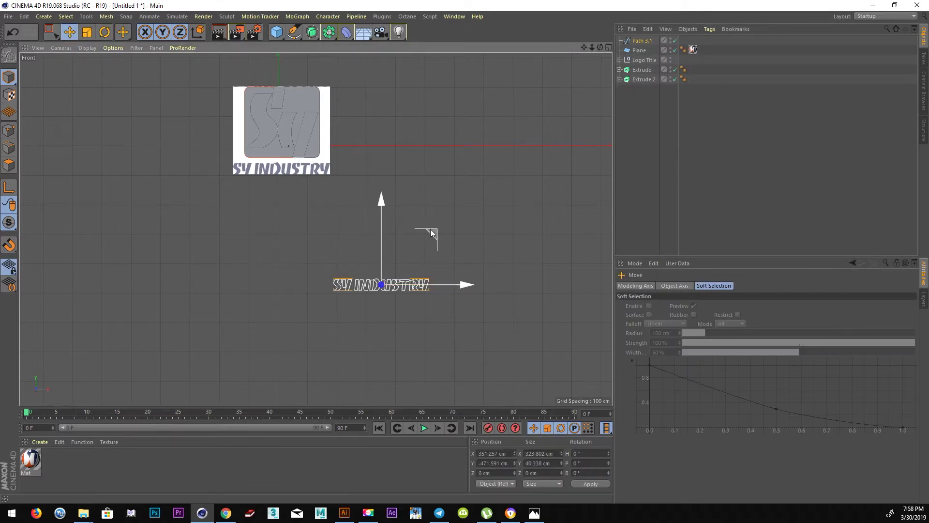
{"action": "left_click_drag", "start_coordinate": [383, 284], "coordinate": [293, 171]}
{"action": "scroll", "coordinate": [292, 171], "scroll_direction": "up", "scroll_amount": 2}
{"action": "scroll", "coordinate": [287, 234], "scroll_direction": "up", "scroll_amount": 4}
{"action": "scroll", "coordinate": [287, 234], "scroll_direction": "up", "scroll_amount": 2}
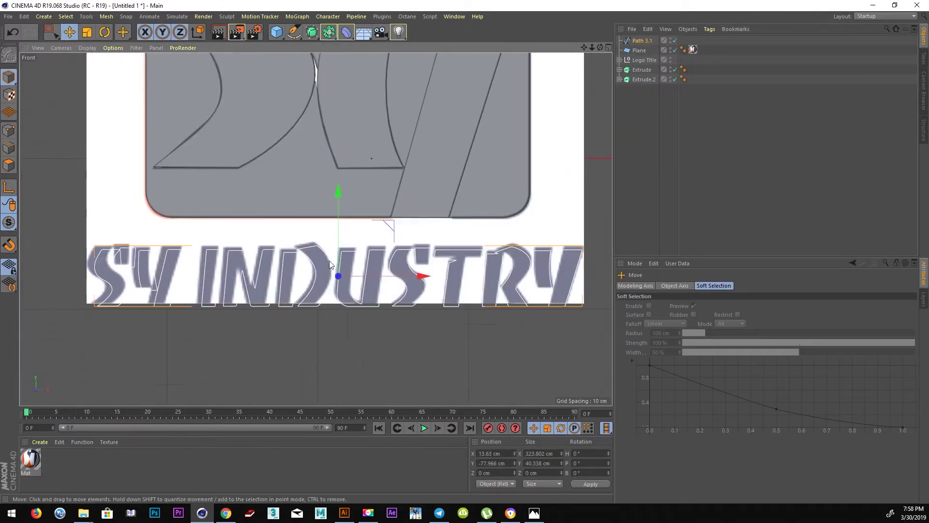
{"action": "left_click_drag", "start_coordinate": [393, 227], "coordinate": [392, 223]}
{"action": "scroll", "coordinate": [371, 221], "scroll_direction": "down", "scroll_amount": 2}
{"action": "middle_click_drag", "start_coordinate": [371, 221], "coordinate": [366, 242]}
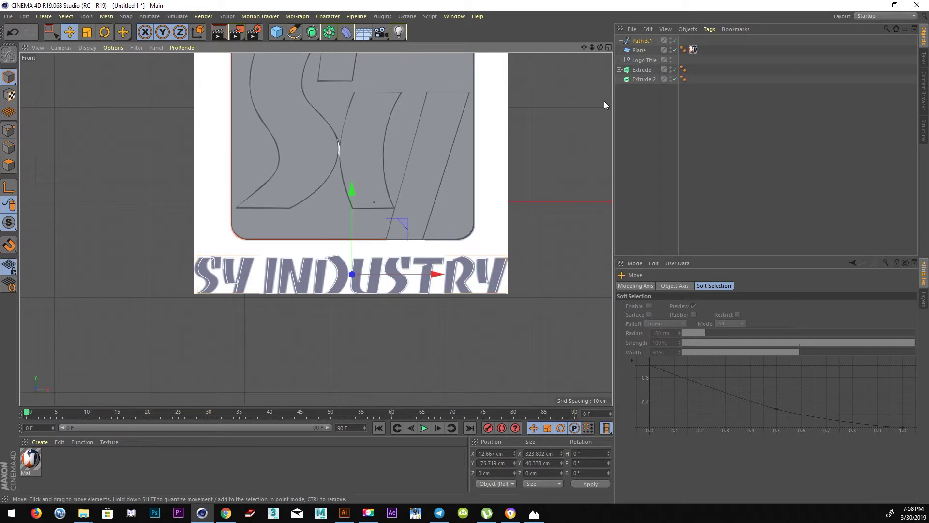
Duplicate the Extrude as Extrude.1 holding only Path 3.1, with 1 cm end cap radius
{"action": "left_click", "coordinate": [640, 71]}
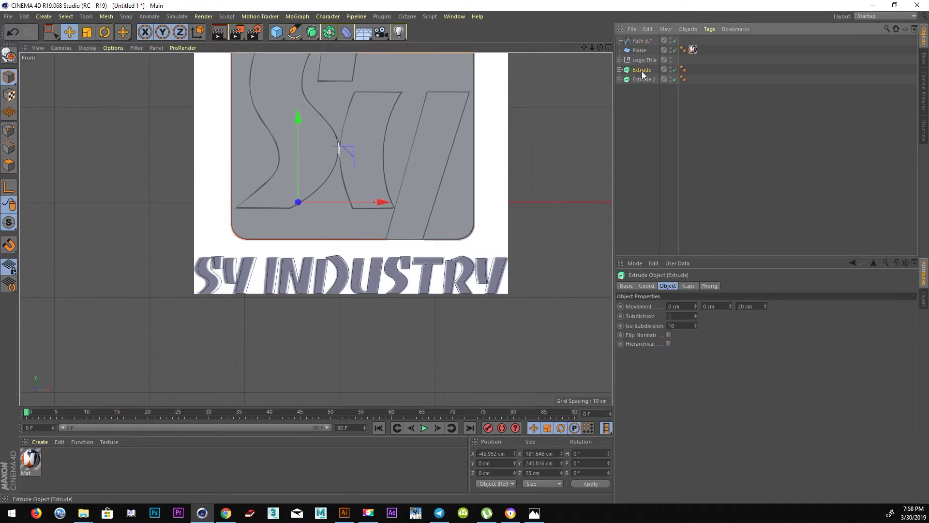
{"action": "left_click_drag", "start_coordinate": [650, 39], "coordinate": [644, 41]}
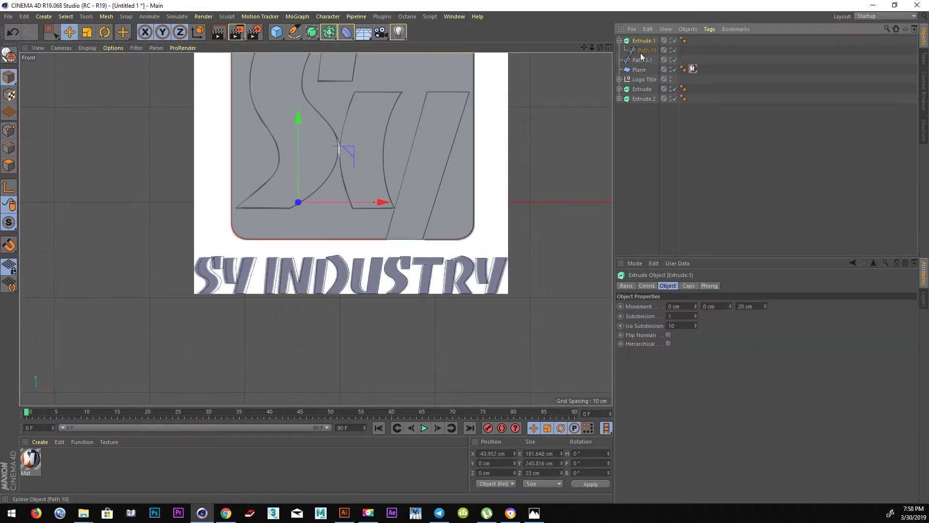
{"action": "left_click", "coordinate": [640, 51]}
{"action": "left_click", "coordinate": [640, 61]}
{"action": "key", "text": "Delete"}
{"action": "left_click", "coordinate": [639, 42]}
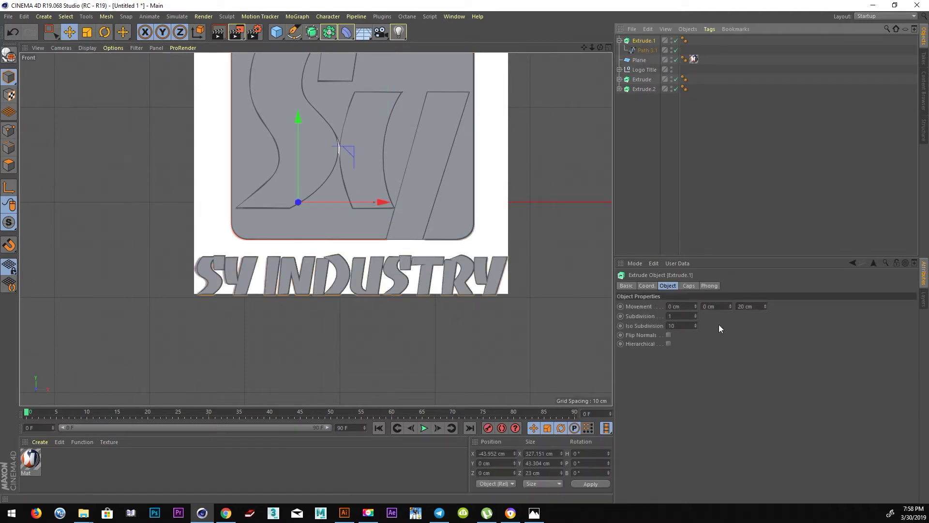
{"action": "left_click", "coordinate": [689, 285]}
{"action": "key", "text": "BackSpace"}
{"action": "key", "text": "BackSpace"}
{"action": "key", "text": "BackSpace"}
{"action": "key", "text": "Return"}
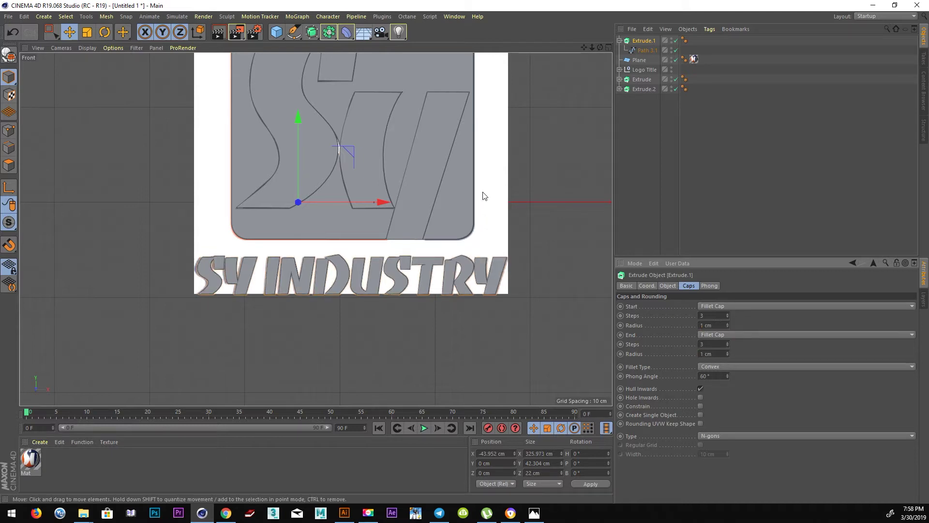
{"action": "key", "text": "F1"}
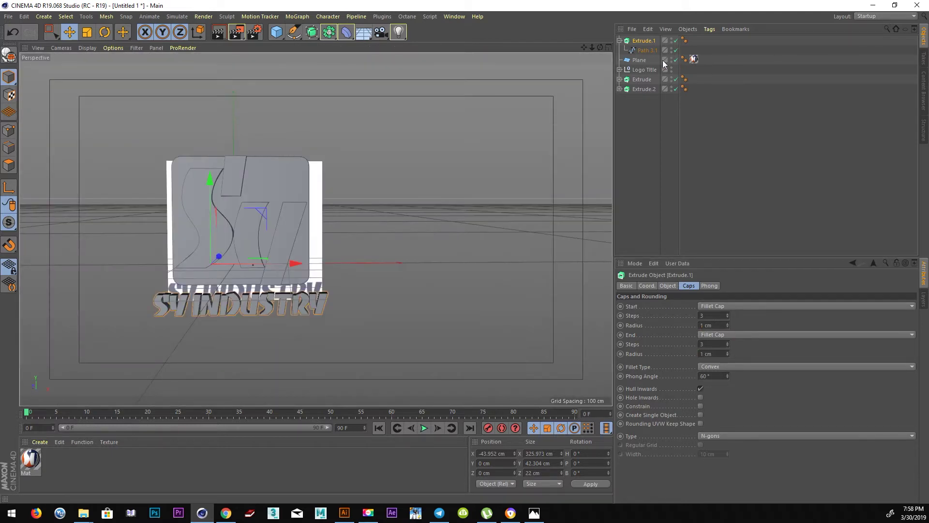
Move Plane to the bottom of the object list and frame the logo in front view
{"action": "left_click_drag", "start_coordinate": [664, 63], "coordinate": [672, 95]}
{"action": "left_click", "coordinate": [392, 228]}
{"action": "left_click_drag", "start_coordinate": [392, 228], "coordinate": [453, 277], "text": "alt"}
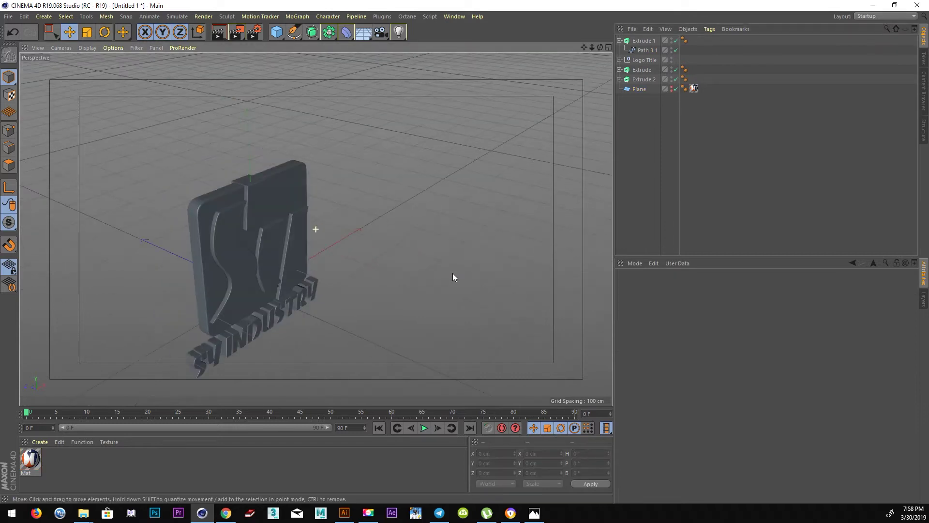
{"action": "left_click", "coordinate": [259, 203]}
{"action": "key", "text": "F4"}
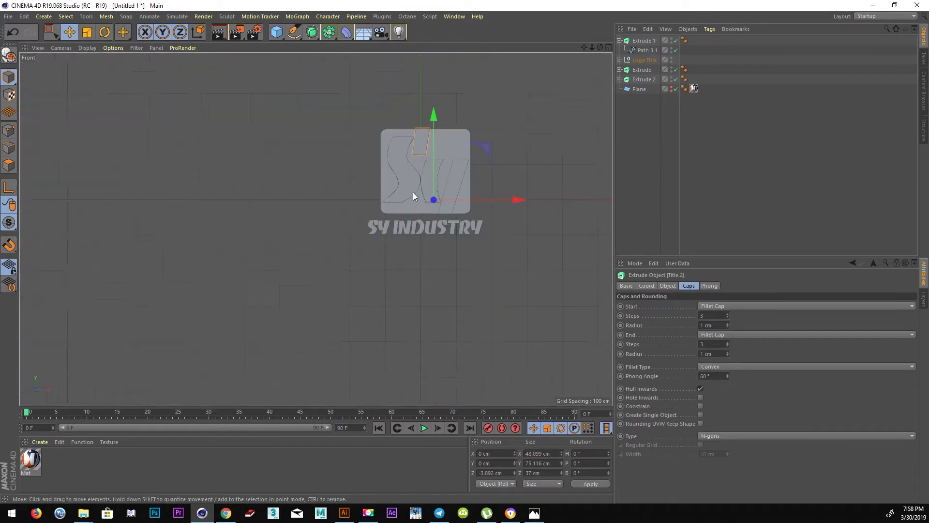
{"action": "scroll", "coordinate": [414, 193], "scroll_direction": "up", "scroll_amount": 5}
{"action": "key", "text": "0"}
{"action": "middle_click_drag", "start_coordinate": [420, 208], "coordinate": [304, 184], "text": "alt"}
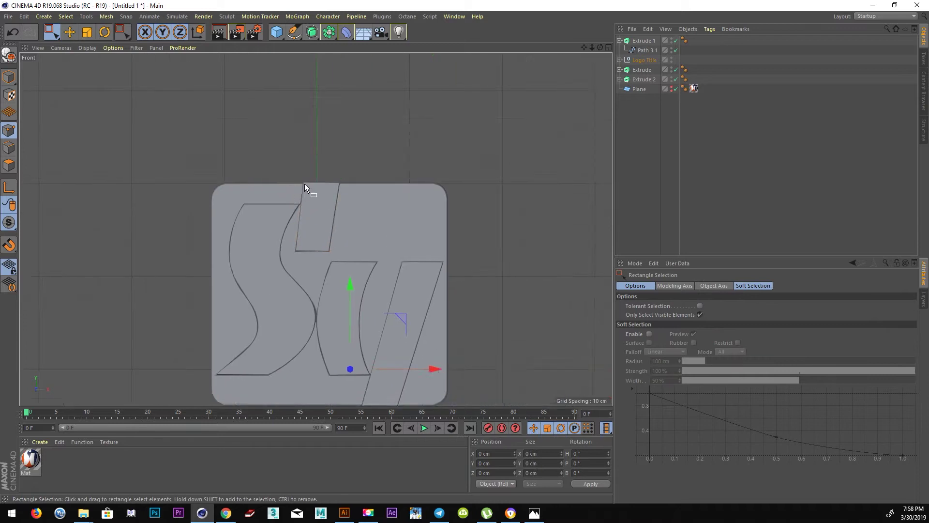
{"action": "scroll", "coordinate": [304, 184], "scroll_direction": "up", "scroll_amount": 3}
Select Spline.1 under Title.2 and enter point editing with rectangle selection
{"action": "left_click", "coordinate": [647, 50]}
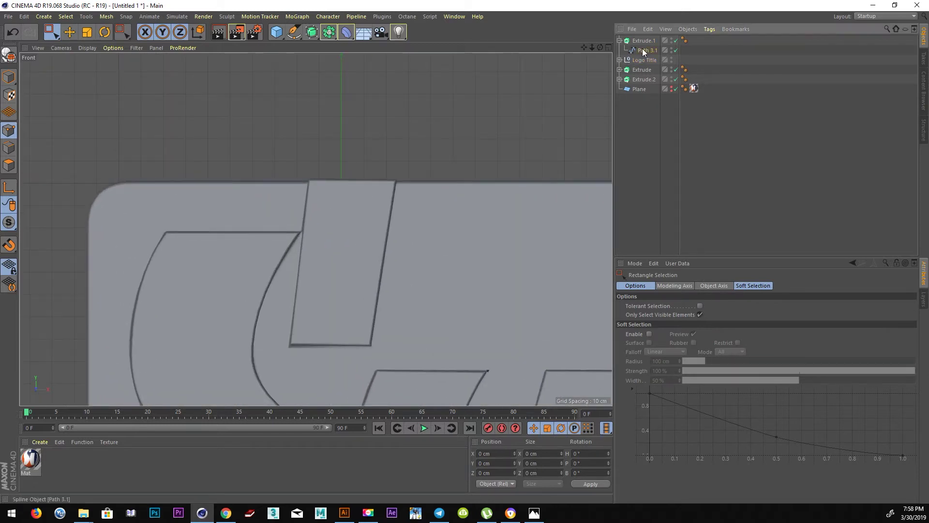
{"action": "left_click", "coordinate": [620, 59]}
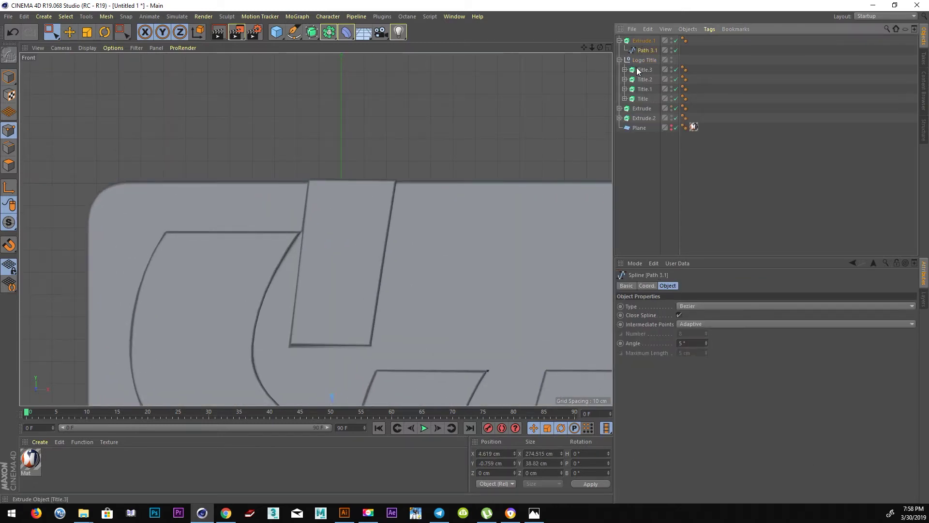
{"action": "left_click", "coordinate": [644, 70]}
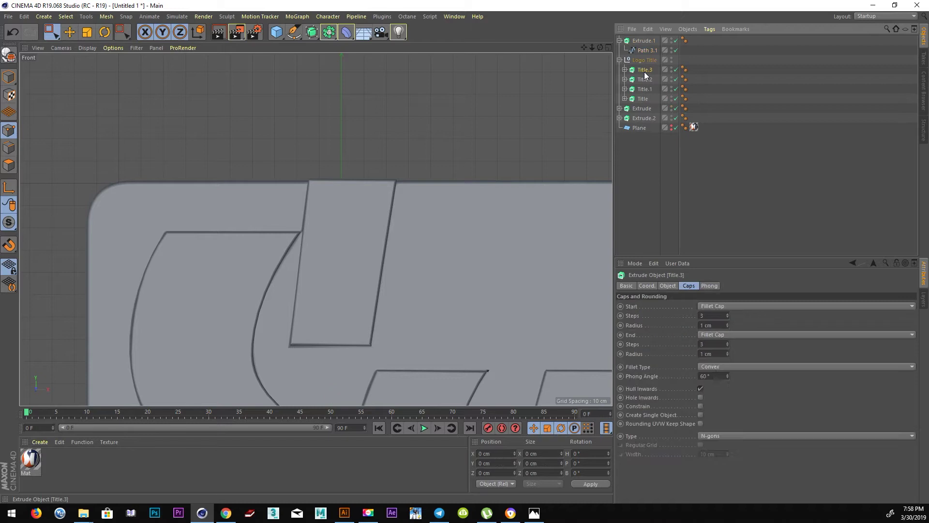
{"action": "left_click", "coordinate": [11, 66]}
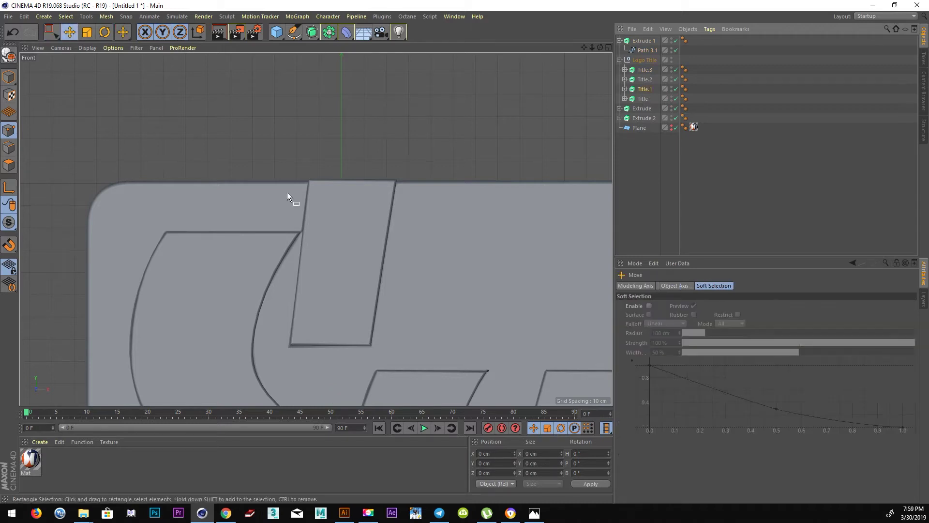
{"action": "left_click", "coordinate": [334, 246]}
{"action": "left_click", "coordinate": [626, 79]}
{"action": "left_click", "coordinate": [653, 88]}
{"action": "left_click", "coordinate": [51, 32]}
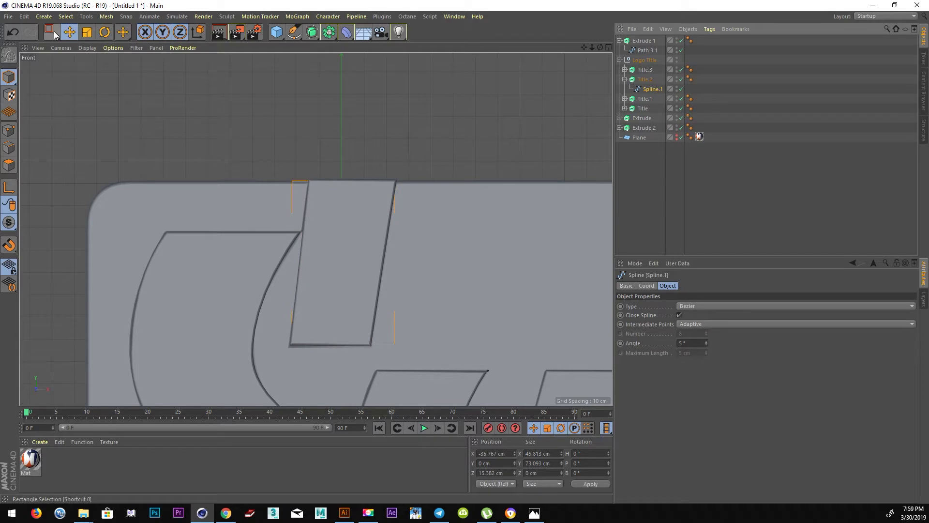
{"action": "left_click", "coordinate": [9, 131]}
Select the slanted bar's top two points and lower them slightly in wireframe front view
{"action": "left_click_drag", "start_coordinate": [155, 92], "coordinate": [406, 235]}
{"action": "scroll", "coordinate": [318, 185], "scroll_direction": "up", "scroll_amount": 5}
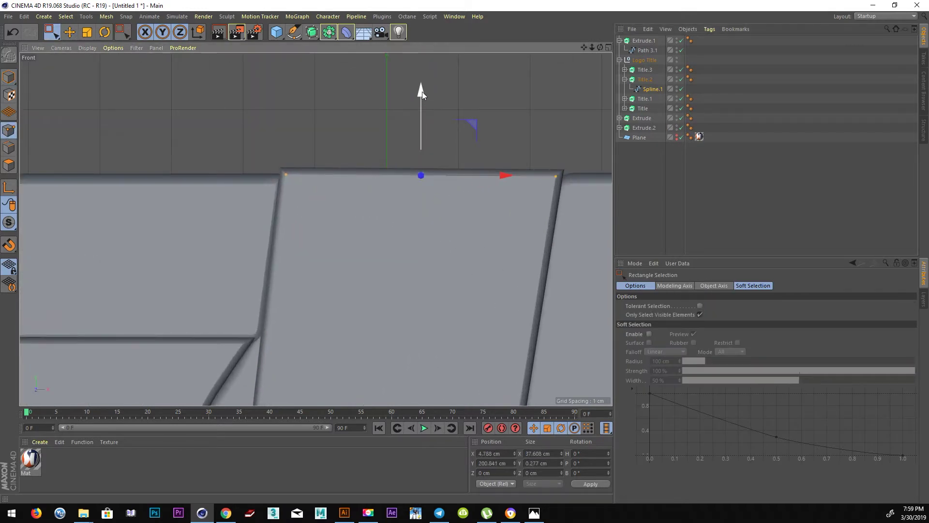
{"action": "middle_click", "coordinate": [418, 338]}
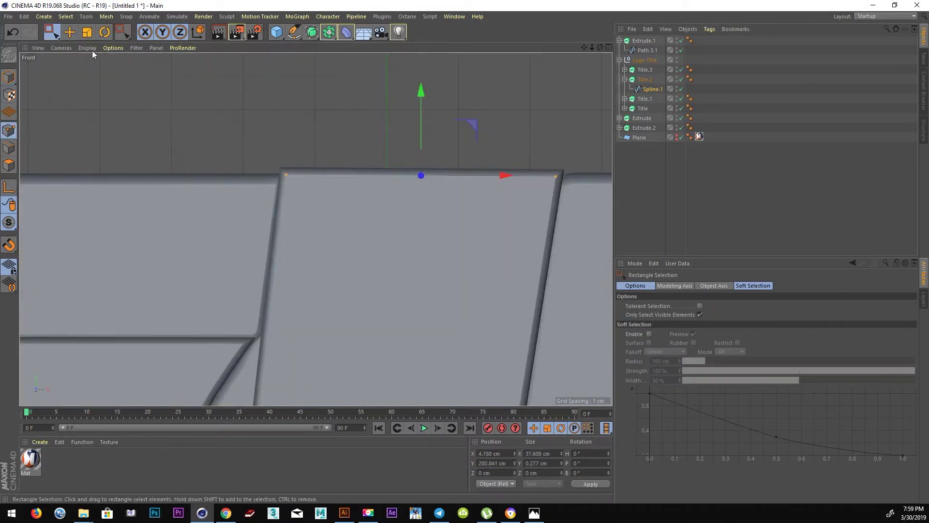
{"action": "left_click", "coordinate": [92, 51]}
{"action": "left_click", "coordinate": [96, 125]}
{"action": "left_click_drag", "start_coordinate": [478, 123], "coordinate": [479, 132]}
Return to the maximised perspective view in object mode with the move tool
{"action": "scroll", "coordinate": [450, 145], "scroll_direction": "down", "scroll_amount": 4}
{"action": "middle_click", "coordinate": [422, 159]}
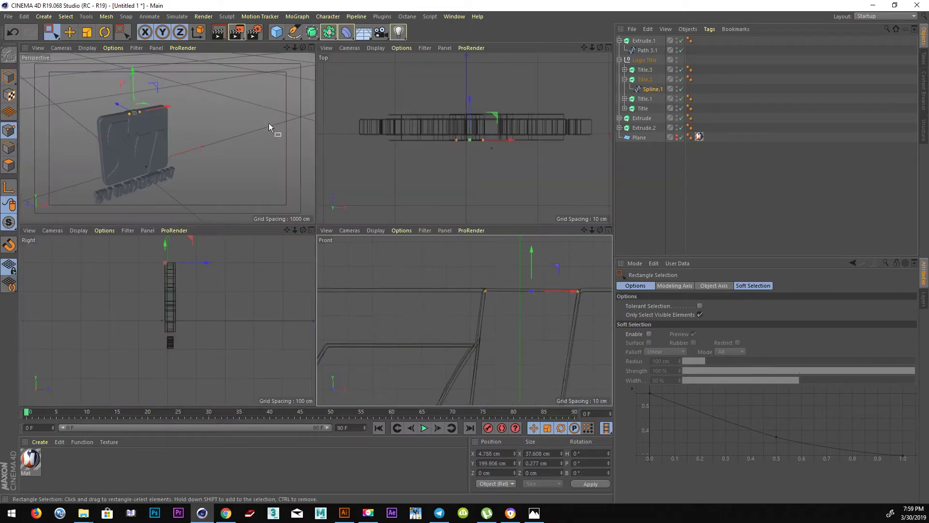
{"action": "middle_click", "coordinate": [268, 128]}
{"action": "left_click", "coordinate": [69, 32]}
{"action": "left_click", "coordinate": [8, 77]}
Save the scene as LOGO SY.c4d
{"action": "left_click", "coordinate": [339, 130]}
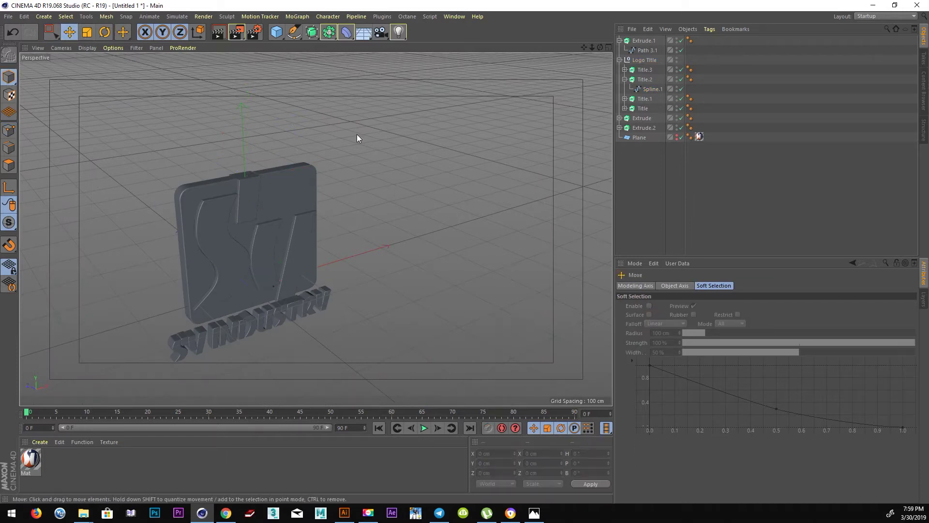
{"action": "key", "text": "ctrl+s"}
{"action": "type", "text": "LOG"}
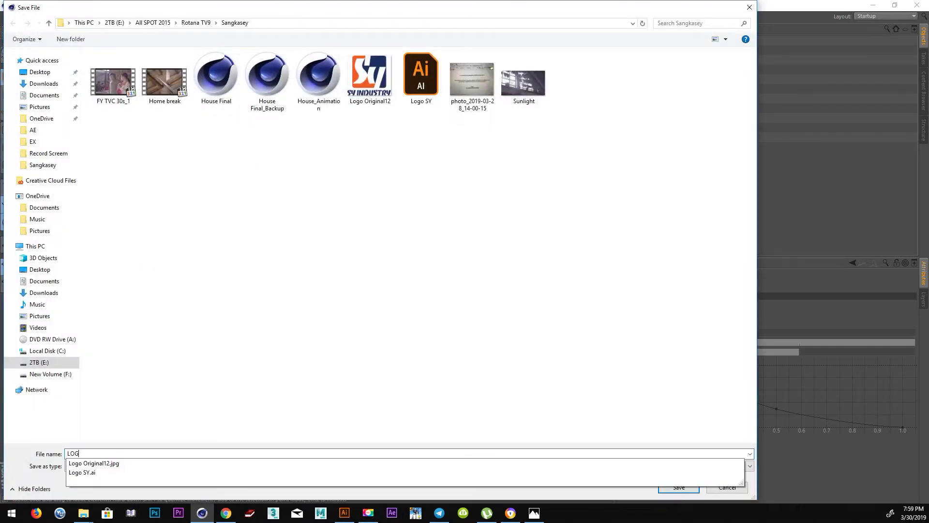
{"action": "type", "text": "O SY"}
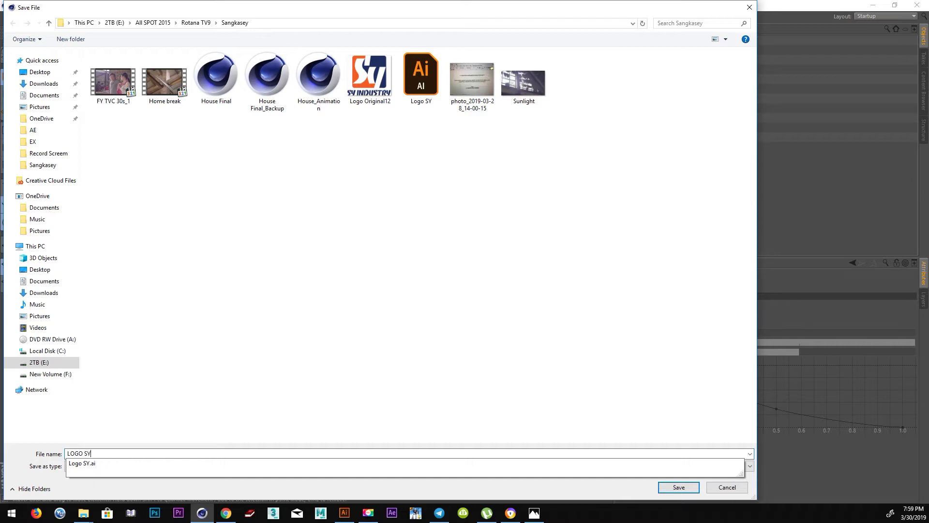
{"action": "left_click", "coordinate": [678, 489]}
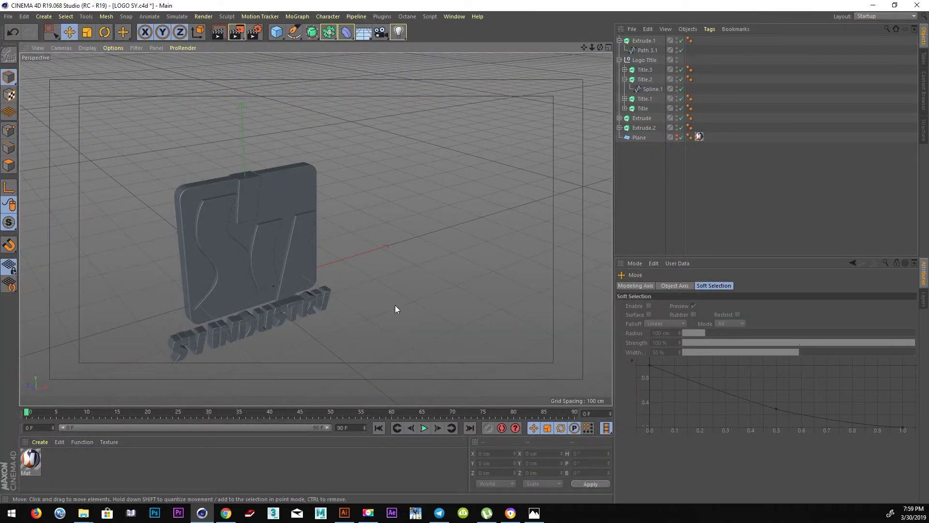
Inspect the logo from several angles, test-moving the Y letter and undoing it
{"action": "left_click_drag", "start_coordinate": [395, 305], "coordinate": [289, 311], "text": "alt"}
{"action": "middle_click", "coordinate": [198, 133]}
{"action": "mouse_move", "coordinate": [257, 245]}
{"action": "left_mouse_down", "text": "alt"}
{"action": "mouse_move", "coordinate": [299, 267]}
{"action": "mouse_move", "coordinate": [89, 216]}
{"action": "mouse_move", "coordinate": [26, 228]}
{"action": "mouse_move", "coordinate": [278, 218]}
{"action": "left_mouse_up", "text": "alt"}
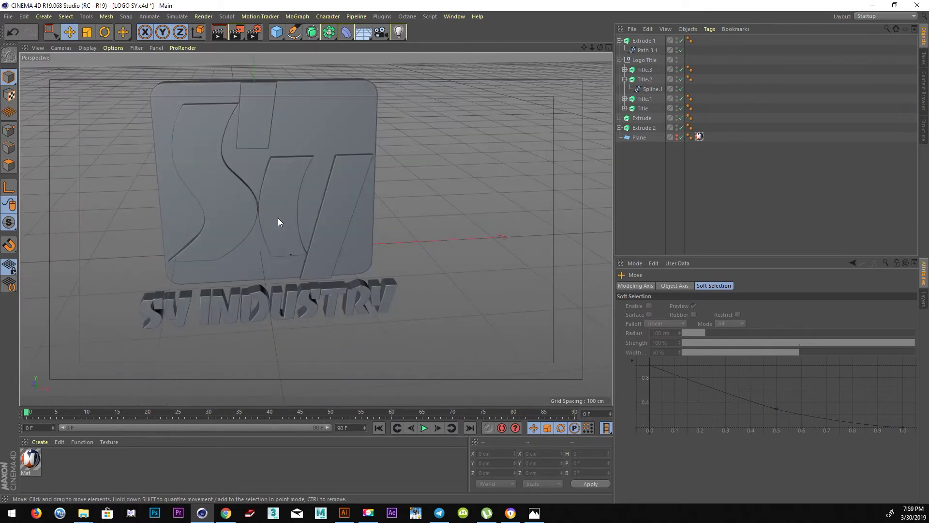
{"action": "left_click", "coordinate": [330, 131]}
{"action": "mouse_move", "coordinate": [368, 265]}
{"action": "left_mouse_down"}
{"action": "mouse_move", "coordinate": [362, 243]}
{"action": "mouse_move", "coordinate": [425, 243]}
{"action": "left_mouse_up"}
{"action": "key", "text": "ctrl+z"}
{"action": "left_click", "coordinate": [357, 189]}
{"action": "mouse_move", "coordinate": [357, 190]}
{"action": "left_mouse_down", "text": "alt"}
{"action": "mouse_move", "coordinate": [190, 167]}
{"action": "mouse_move", "coordinate": [239, 173]}
{"action": "mouse_move", "coordinate": [191, 177]}
{"action": "mouse_move", "coordinate": [199, 162]}
{"action": "mouse_move", "coordinate": [98, 198]}
{"action": "mouse_move", "coordinate": [207, 162]}
{"action": "mouse_move", "coordinate": [179, 182]}
{"action": "mouse_move", "coordinate": [202, 179]}
{"action": "left_mouse_up", "text": "alt"}
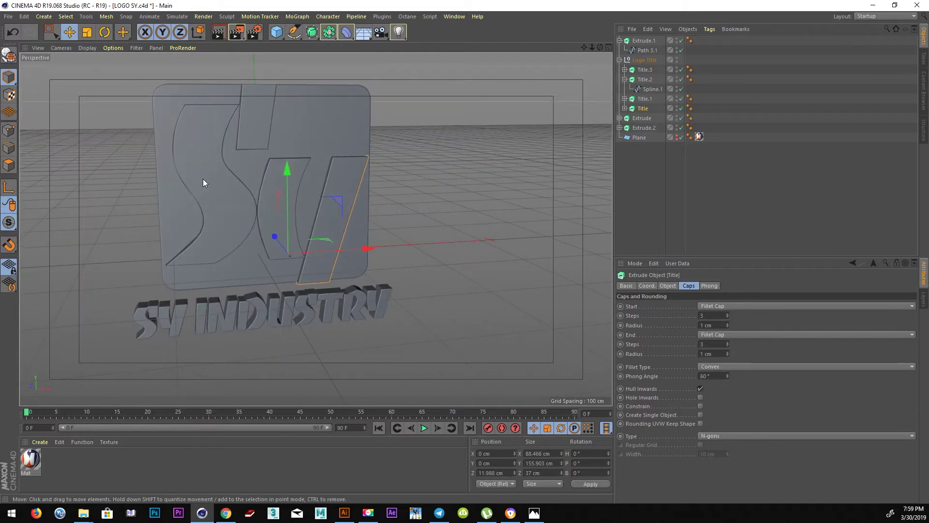
{"action": "mouse_move", "coordinate": [263, 158]}
{"action": "left_mouse_down", "text": "alt"}
{"action": "mouse_move", "coordinate": [265, 185]}
{"action": "mouse_move", "coordinate": [202, 181]}
{"action": "mouse_move", "coordinate": [277, 205]}
{"action": "mouse_move", "coordinate": [206, 264]}
{"action": "mouse_move", "coordinate": [94, 231]}
{"action": "mouse_move", "coordinate": [347, 212]}
{"action": "mouse_move", "coordinate": [185, 304]}
{"action": "mouse_move", "coordinate": [315, 228]}
{"action": "mouse_move", "coordinate": [250, 284]}
{"action": "left_mouse_up", "text": "alt"}
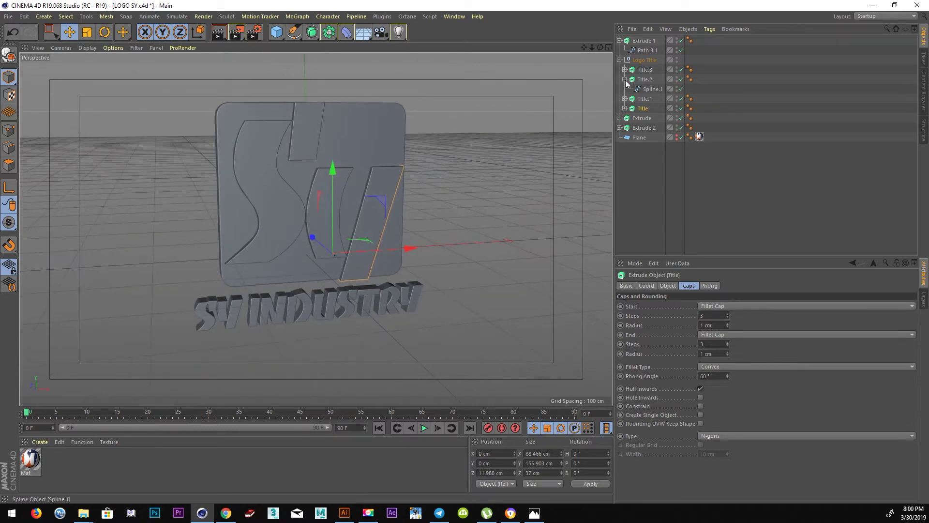
Add a MoGraph Fracture object above the collapsed Logo Title group
{"action": "left_click", "coordinate": [619, 60]}
{"action": "left_click", "coordinate": [644, 50]}
{"action": "left_click", "coordinate": [297, 17]}
{"action": "left_click", "coordinate": [323, 144]}
{"action": "mouse_move", "coordinate": [339, 154]}
{"action": "left_mouse_down", "text": "alt"}
{"action": "mouse_move", "coordinate": [390, 163]}
{"action": "mouse_move", "coordinate": [400, 154]}
{"action": "left_mouse_up", "text": "alt"}
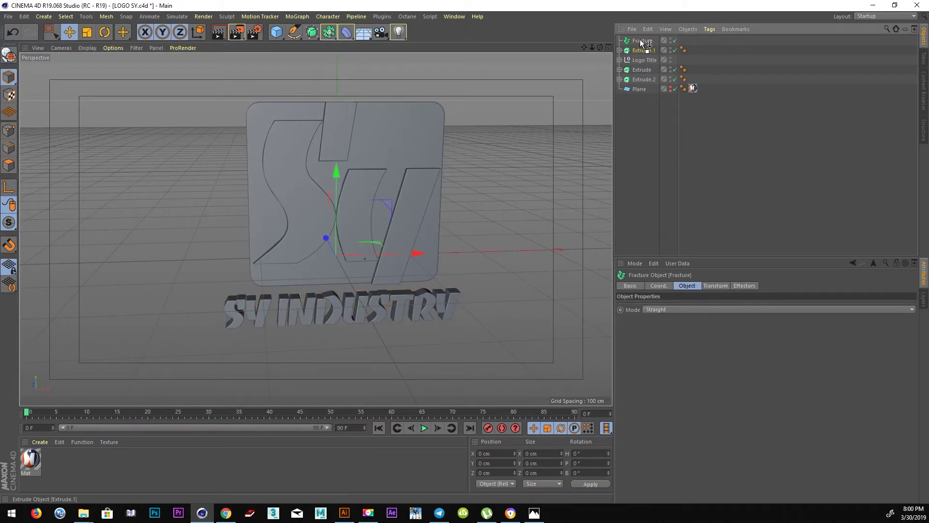
Nest Logo Title under Fracture in Explode Segments & Connect mode, with a Random effector
{"action": "left_click_drag", "start_coordinate": [643, 62], "coordinate": [643, 40]}
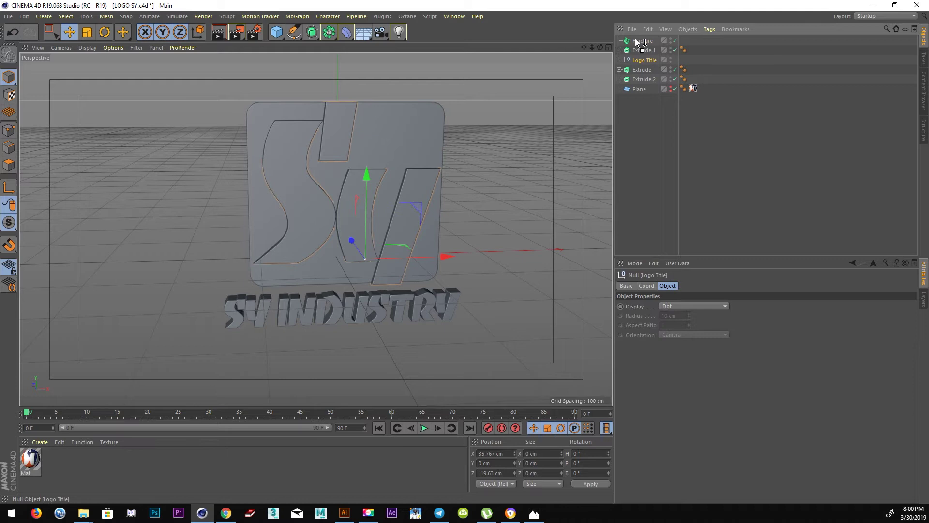
{"action": "left_click", "coordinate": [680, 309]}
{"action": "left_click", "coordinate": [681, 329]}
{"action": "left_click", "coordinate": [297, 16]}
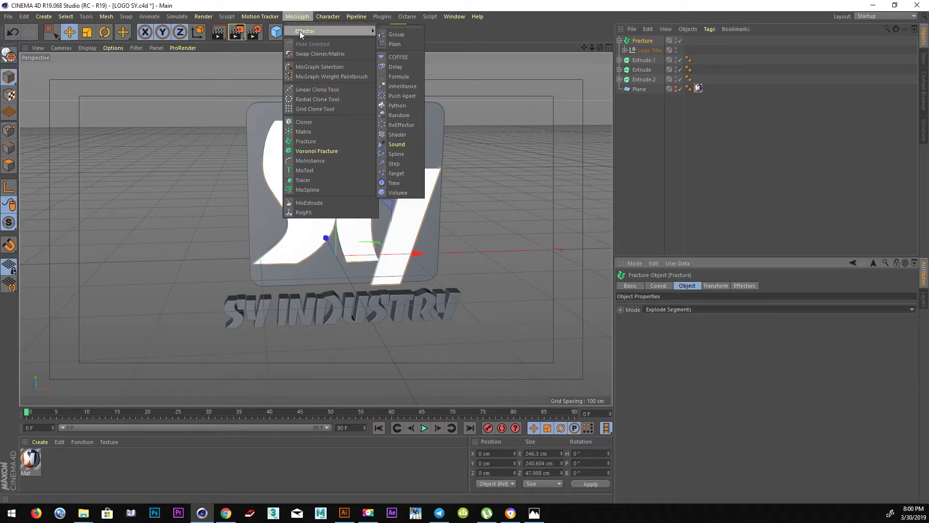
{"action": "left_click", "coordinate": [405, 115]}
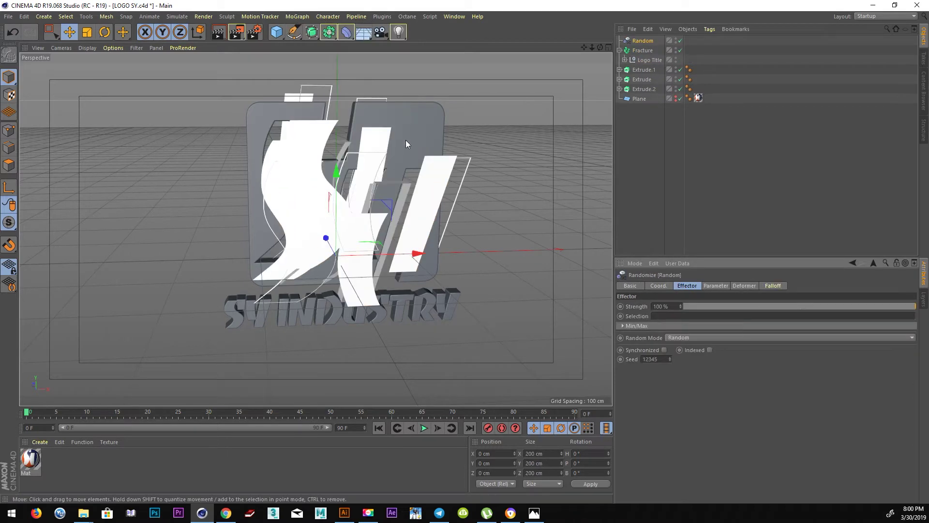
{"action": "left_click", "coordinate": [680, 309]}
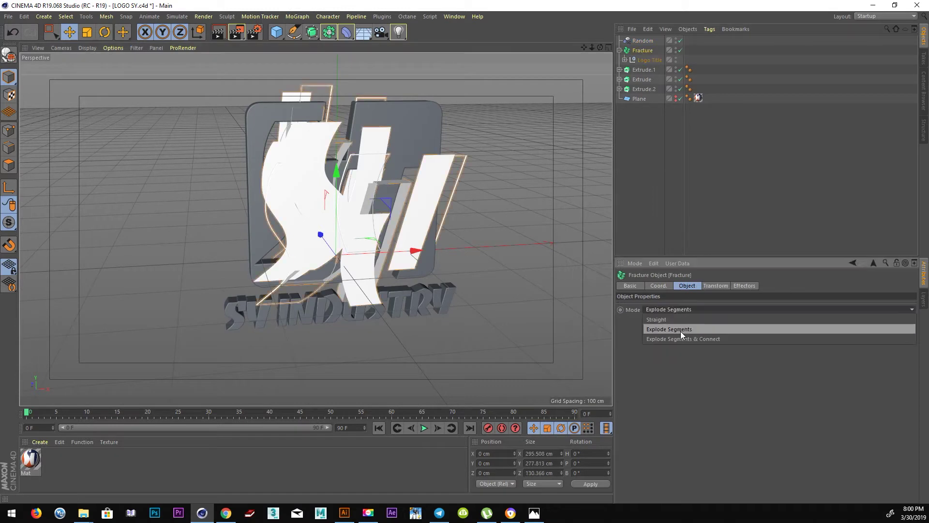
{"action": "left_click", "coordinate": [680, 331]}
Review the Random effector's Coord. and Effector settings, then reselect the Fracture
{"action": "mouse_move", "coordinate": [451, 243]}
{"action": "left_mouse_down", "text": "alt"}
{"action": "mouse_move", "coordinate": [442, 262]}
{"action": "mouse_move", "coordinate": [348, 220]}
{"action": "mouse_move", "coordinate": [471, 250]}
{"action": "mouse_move", "coordinate": [460, 245]}
{"action": "mouse_move", "coordinate": [508, 223]}
{"action": "left_mouse_up", "text": "alt"}
{"action": "left_click", "coordinate": [649, 61]}
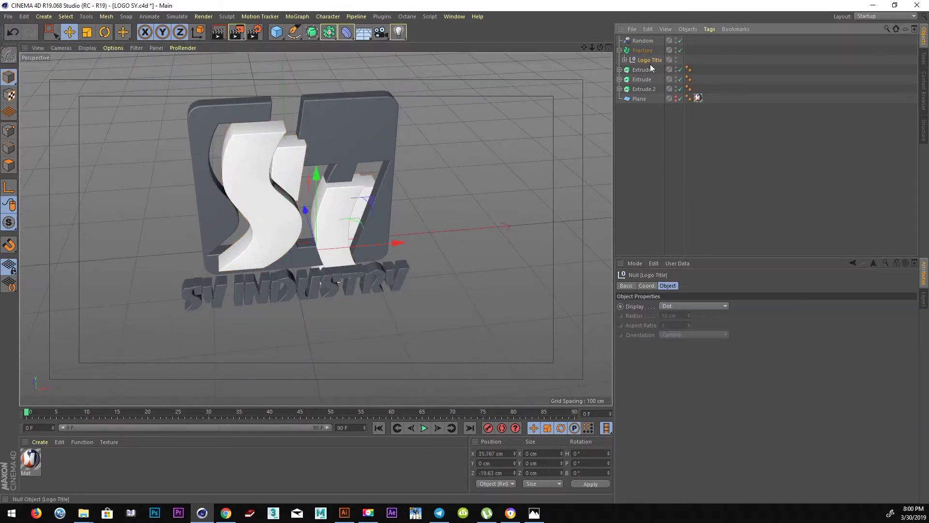
{"action": "left_click", "coordinate": [647, 286]}
{"action": "left_click", "coordinate": [643, 40]}
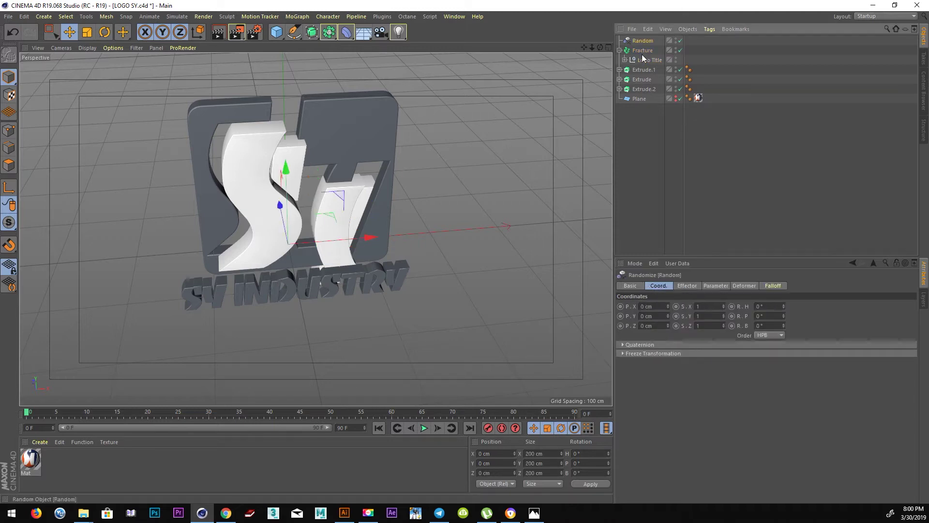
{"action": "left_click", "coordinate": [687, 285]}
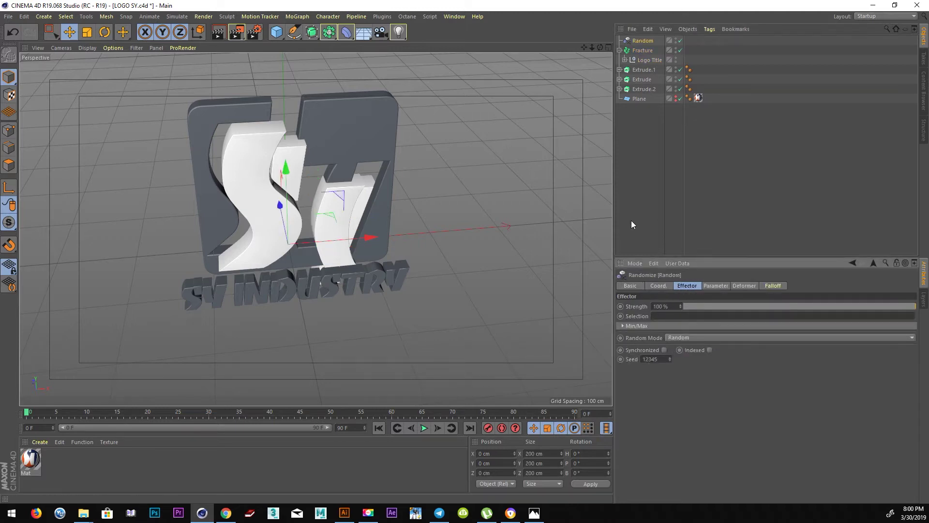
{"action": "left_click", "coordinate": [642, 50]}
{"action": "left_click", "coordinate": [297, 16]}
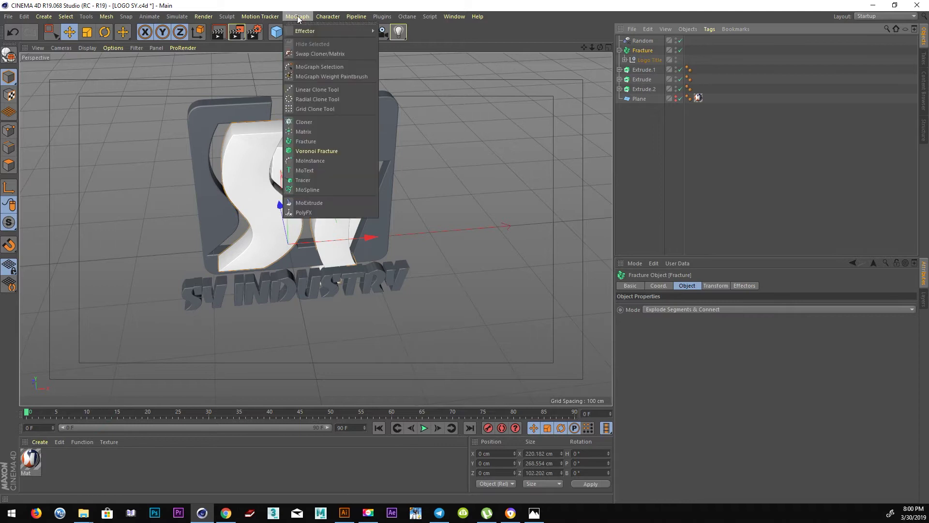
{"action": "mouse_move", "coordinate": [319, 31]}
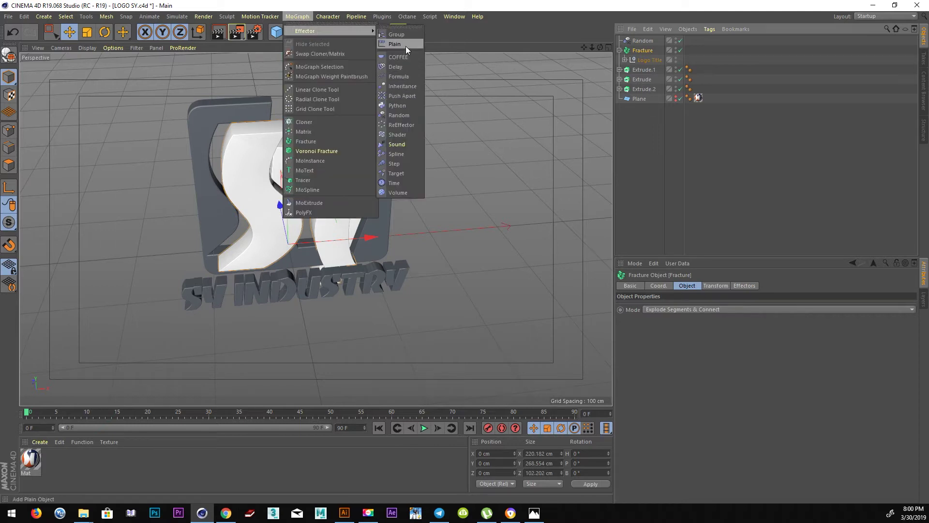
Add a Plain effector to the Fracture, set its falloff shape to Linear, and shift it along X
{"action": "left_click", "coordinate": [405, 46]}
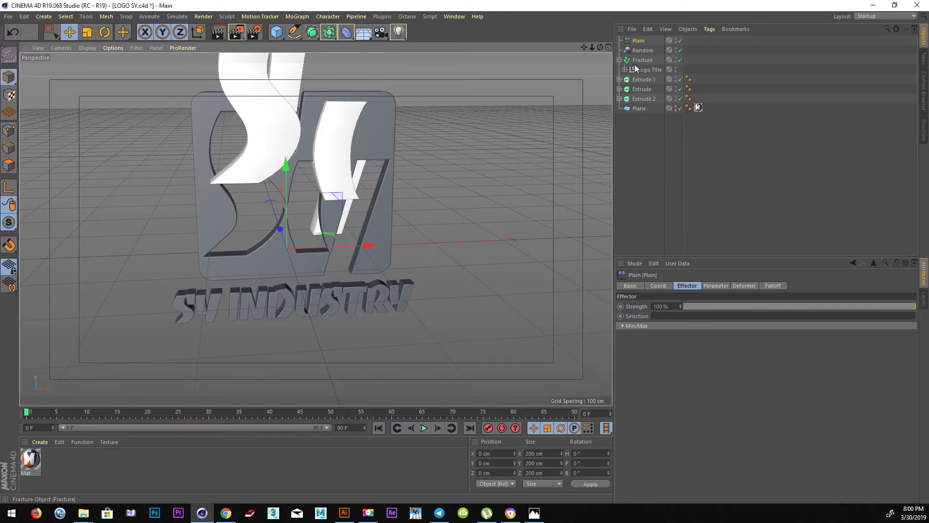
{"action": "left_click", "coordinate": [773, 286]}
{"action": "left_click", "coordinate": [705, 306]}
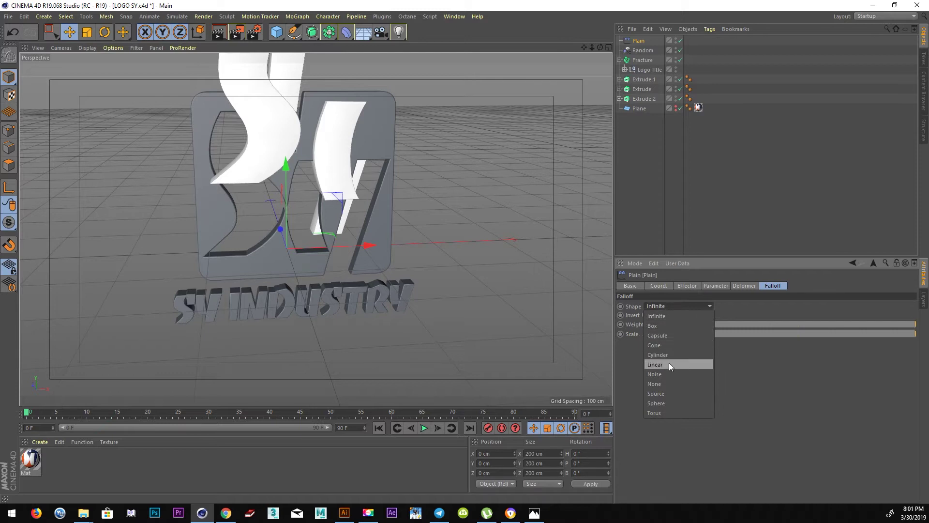
{"action": "left_click", "coordinate": [669, 364]}
{"action": "left_click_drag", "start_coordinate": [438, 234], "coordinate": [449, 222]}
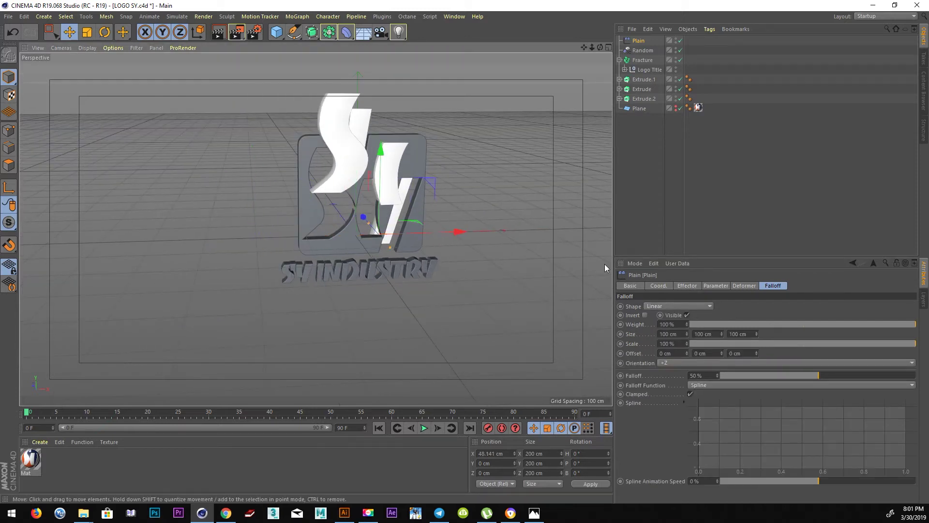
{"action": "left_click", "coordinate": [698, 308]}
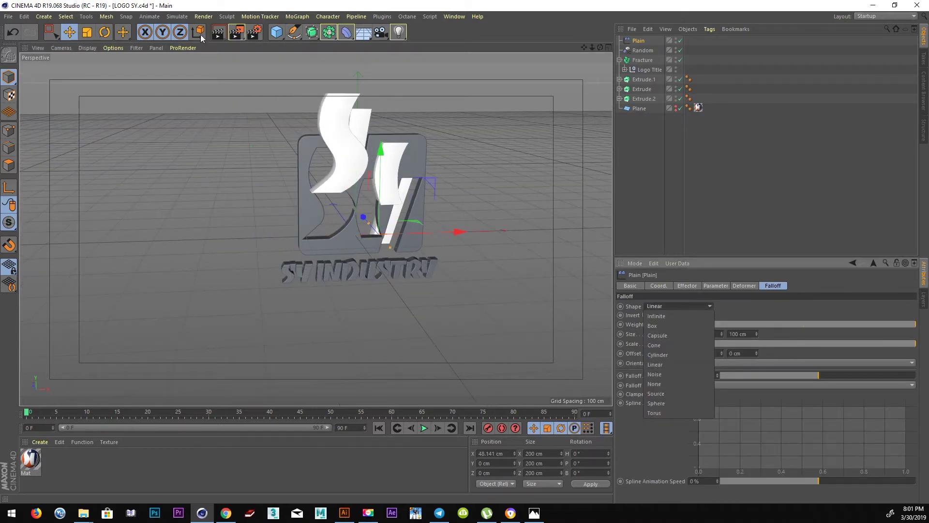
Rotate the Plain effector to a heading of -90°
{"action": "left_click", "coordinate": [136, 48]}
{"action": "left_click", "coordinate": [150, 130]}
{"action": "left_click_drag", "start_coordinate": [321, 191], "coordinate": [300, 179], "text": "alt"}
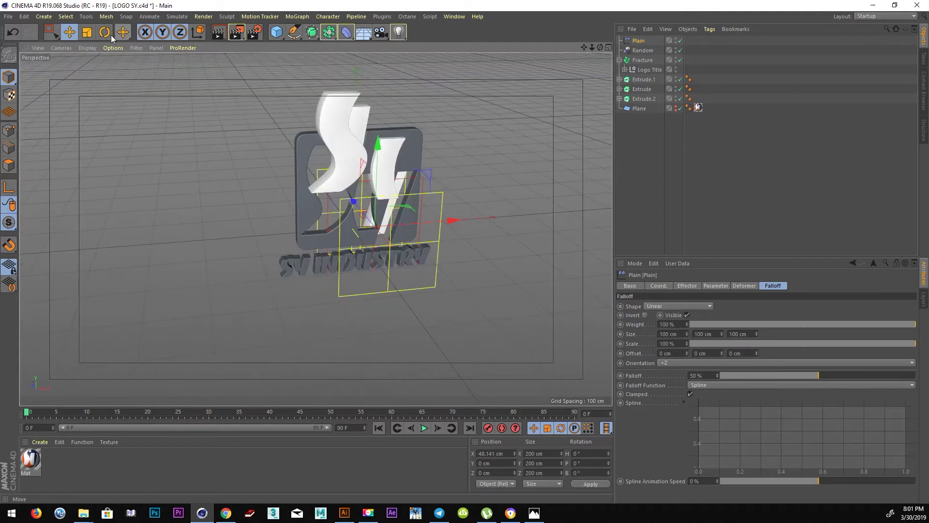
{"action": "left_click", "coordinate": [111, 35]}
{"action": "left_click_drag", "start_coordinate": [404, 242], "coordinate": [263, 199]}
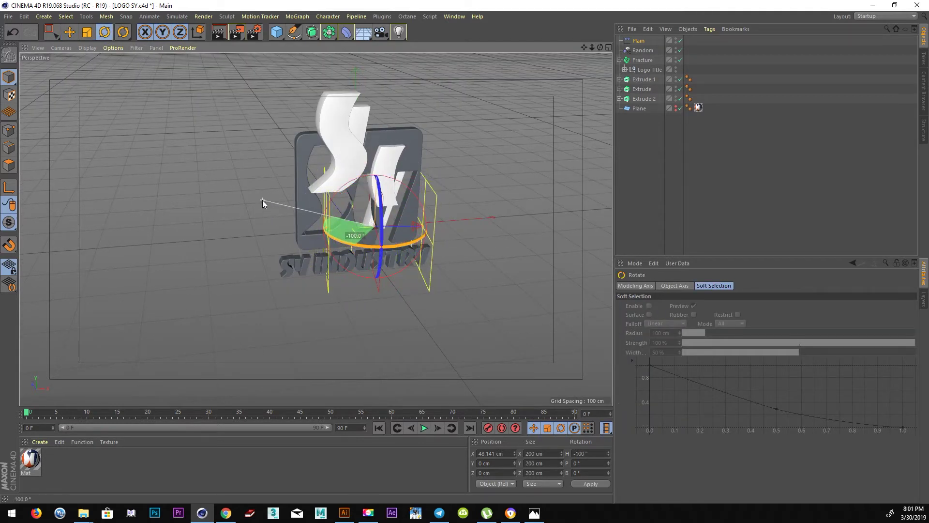
{"action": "left_click", "coordinate": [69, 32]}
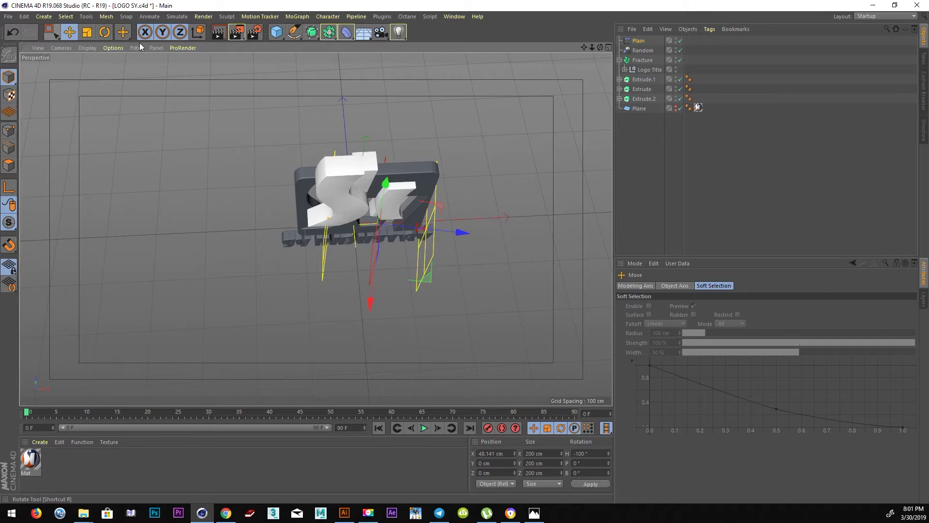
{"action": "left_click", "coordinate": [11, 34]}
{"action": "left_click", "coordinate": [105, 31]}
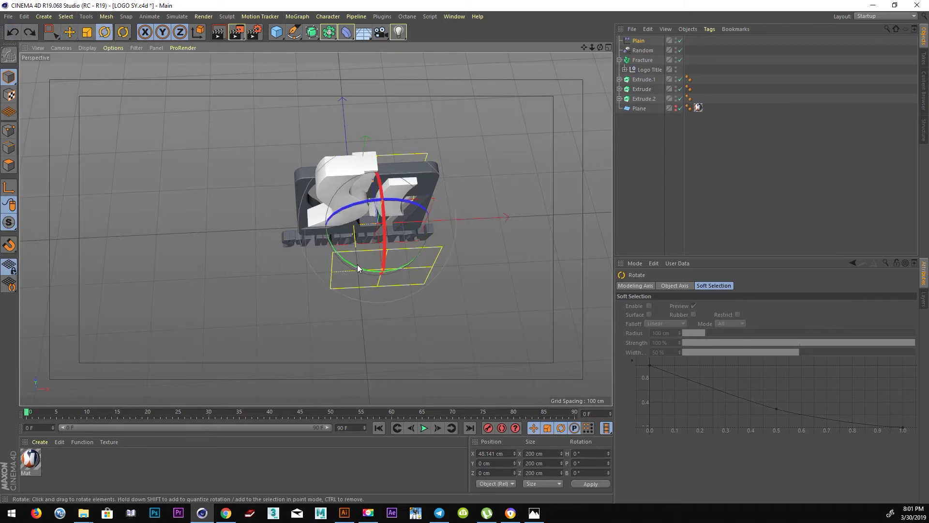
{"action": "left_click_drag", "start_coordinate": [411, 262], "coordinate": [336, 257]}
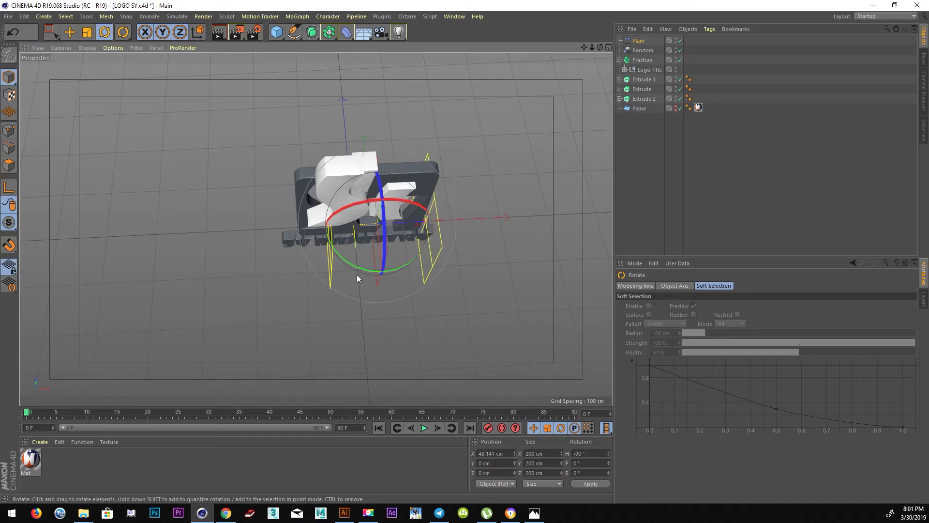
Slide the Plain effector left of the logo to about -82 cm on X
{"action": "left_click", "coordinate": [70, 32]}
{"action": "left_click_drag", "start_coordinate": [484, 203], "coordinate": [535, 191], "text": "alt"}
{"action": "scroll", "coordinate": [499, 213], "scroll_direction": "up", "scroll_amount": 3}
{"action": "left_click_drag", "start_coordinate": [466, 240], "coordinate": [393, 231]}
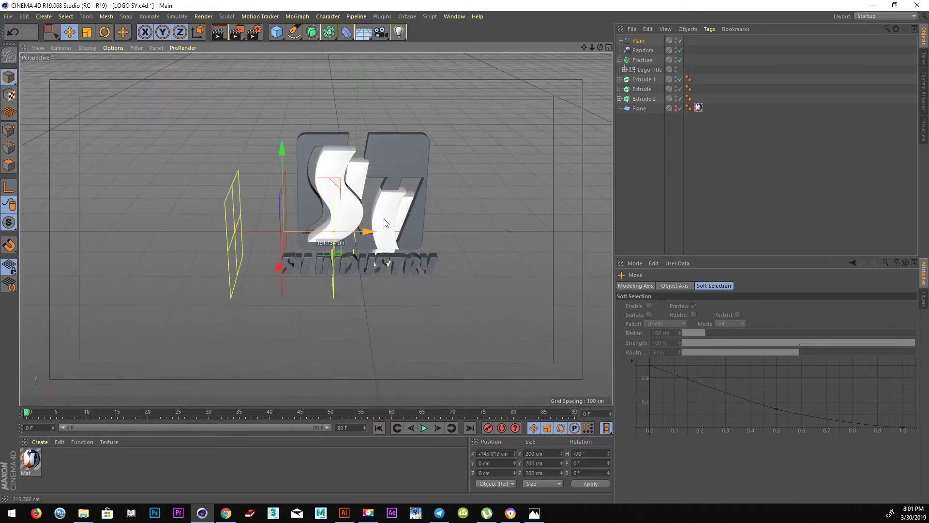
{"action": "left_click", "coordinate": [639, 41]}
{"action": "left_click", "coordinate": [672, 286]}
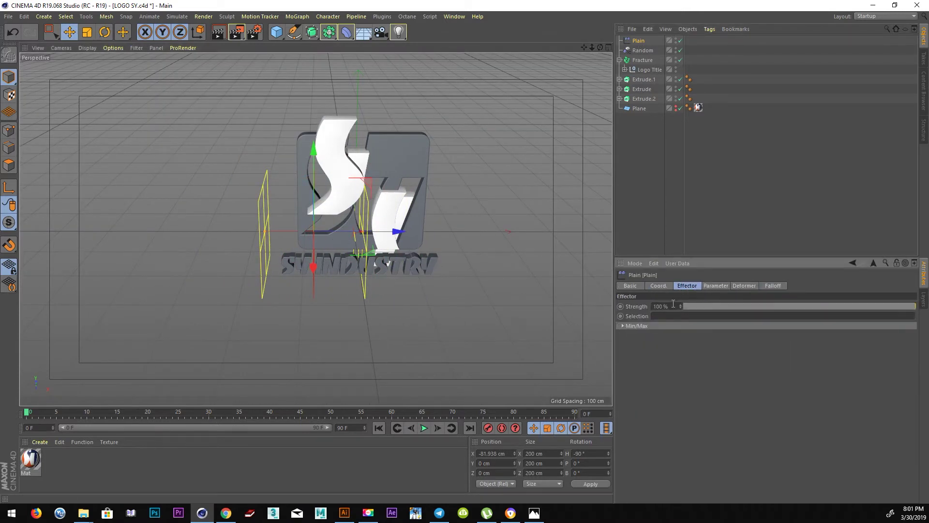
Set the Plain effector's position offset P.Z to -1038 cm
{"action": "left_click", "coordinate": [715, 286]}
{"action": "double_click", "coordinate": [663, 343]}
{"action": "key", "text": "Return"}
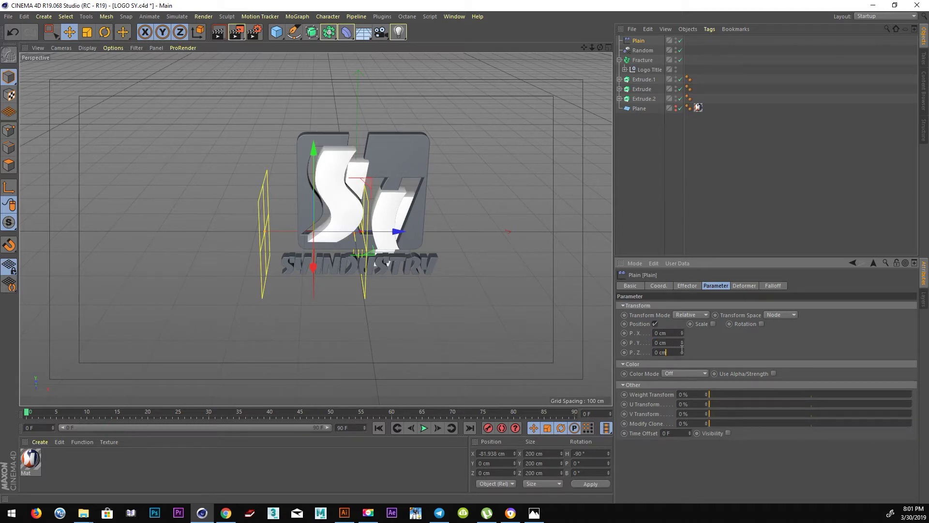
{"action": "left_click_drag", "start_coordinate": [681, 353], "coordinate": [682, 387]}
{"action": "left_click_drag", "start_coordinate": [411, 236], "coordinate": [456, 243]}
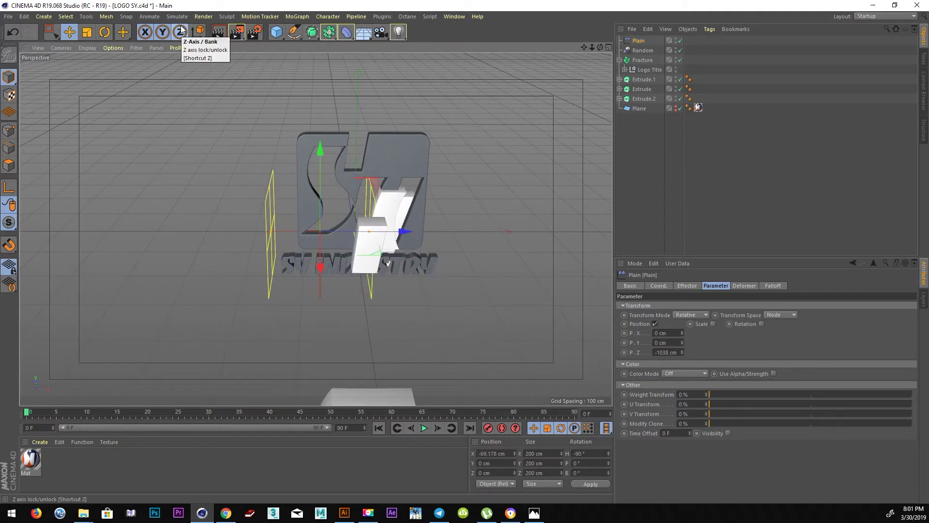
Rotate the Plain effector to -270° heading and move it right of the logo, near 248 cm X
{"action": "left_click", "coordinate": [105, 36]}
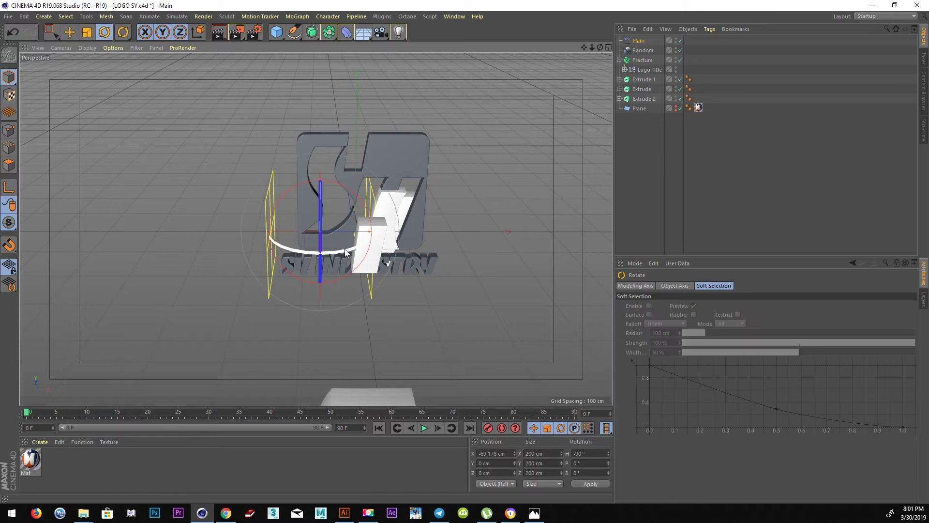
{"action": "left_click_drag", "start_coordinate": [345, 249], "coordinate": [269, 192]}
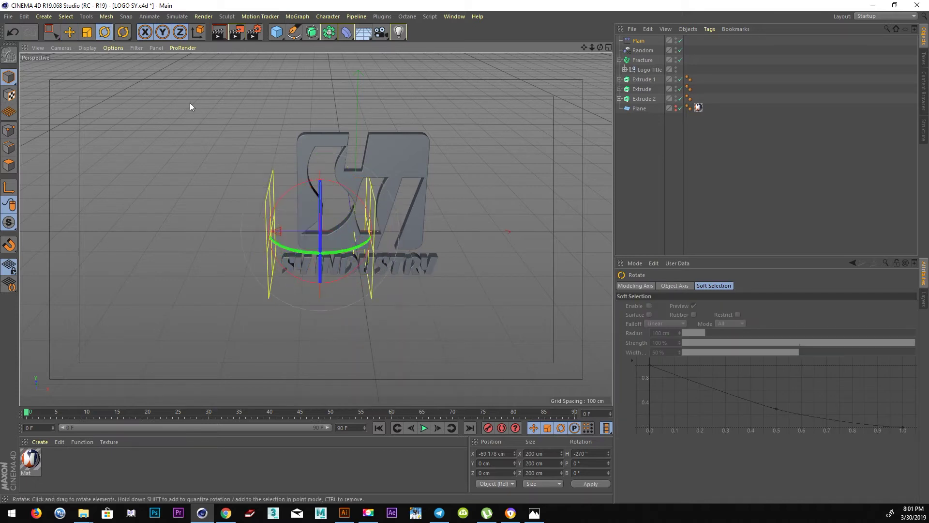
{"action": "left_click", "coordinate": [69, 32]}
{"action": "mouse_move", "coordinate": [227, 290]}
{"action": "left_mouse_down"}
{"action": "mouse_move", "coordinate": [327, 237]}
{"action": "mouse_move", "coordinate": [197, 232]}
{"action": "mouse_move", "coordinate": [378, 231]}
{"action": "left_mouse_up"}
{"action": "left_click_drag", "start_coordinate": [384, 237], "coordinate": [269, 228], "text": "alt"}
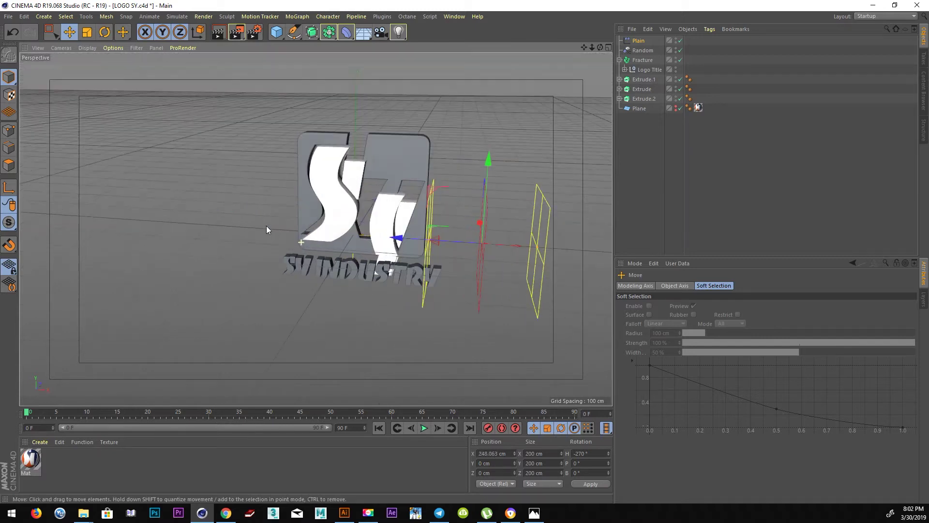
{"action": "left_click", "coordinate": [643, 50]}
Enable the Plain effector's rotation and try pitch values while sweeping it across the logo
{"action": "left_click_drag", "start_coordinate": [436, 251], "coordinate": [515, 286], "text": "alt"}
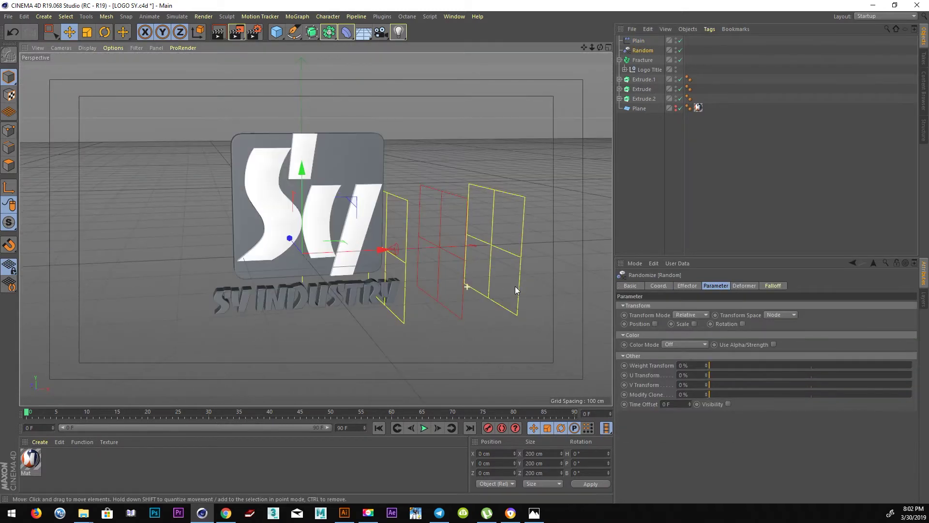
{"action": "left_click_drag", "start_coordinate": [338, 245], "coordinate": [271, 250]}
{"action": "left_click", "coordinate": [638, 40]}
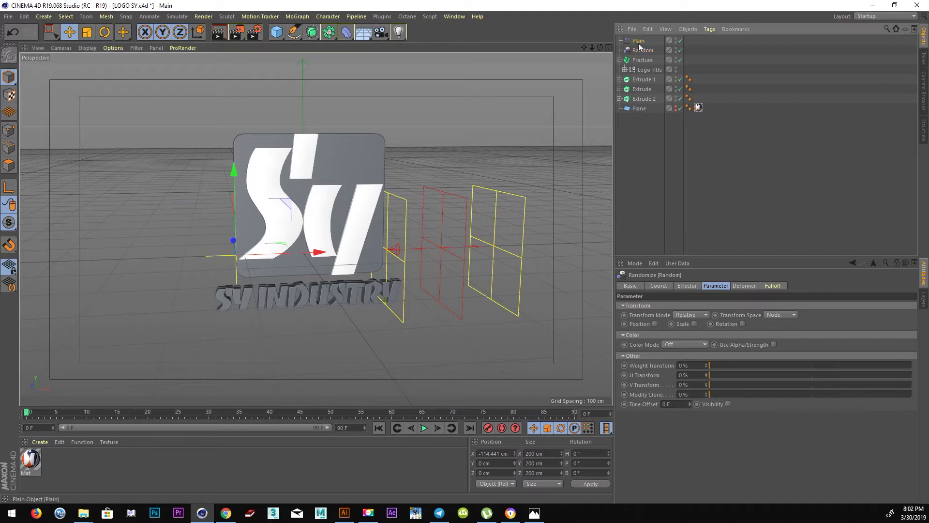
{"action": "left_click", "coordinate": [655, 323]}
{"action": "left_click_drag", "start_coordinate": [366, 257], "coordinate": [262, 260]}
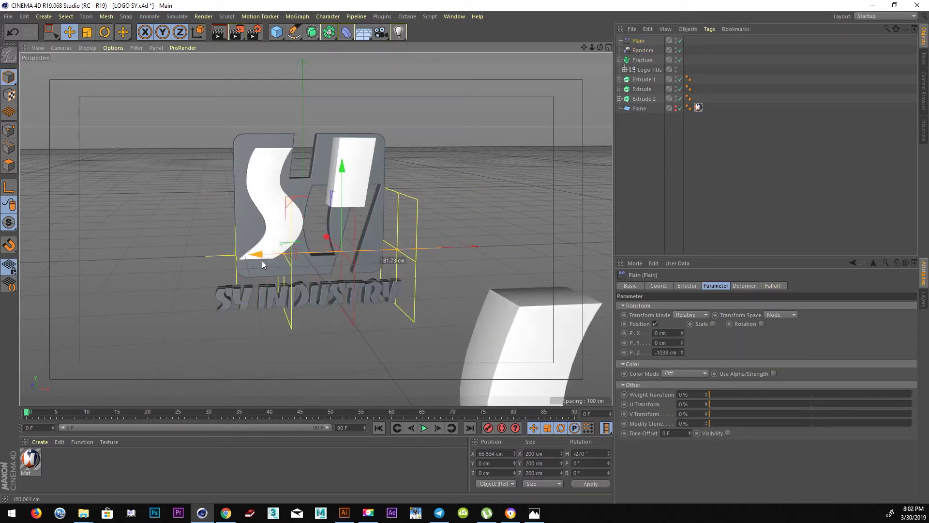
{"action": "left_click", "coordinate": [761, 324]}
{"action": "left_click_drag", "start_coordinate": [789, 342], "coordinate": [796, 337]}
{"action": "type", "text": "0"}
{"action": "key", "text": "Return"}
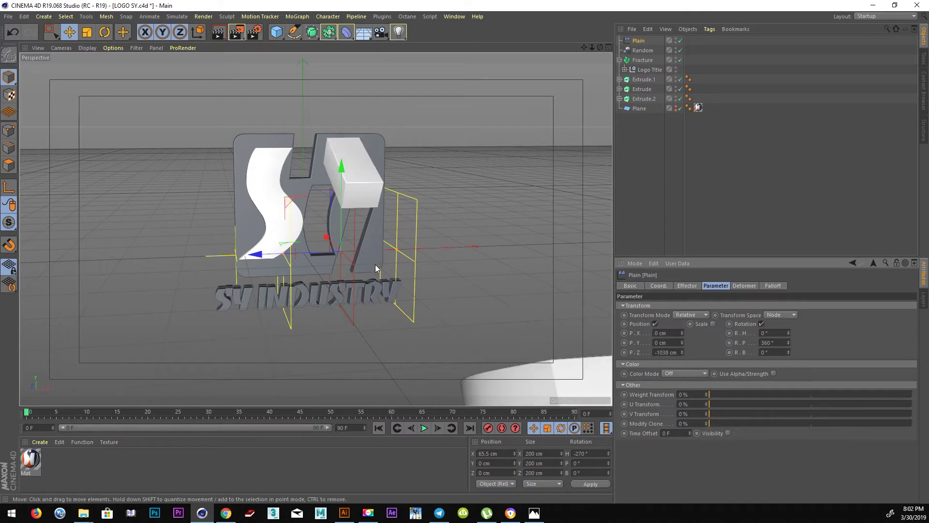
{"action": "mouse_move", "coordinate": [268, 255]}
{"action": "left_mouse_down"}
{"action": "mouse_move", "coordinate": [412, 295]}
{"action": "mouse_move", "coordinate": [438, 293]}
{"action": "left_mouse_up"}
Set Plain's rotation to H -300° and P 0°, and park it far left near -265 cm X
{"action": "double_click", "coordinate": [773, 333]}
{"action": "type", "text": "300"}
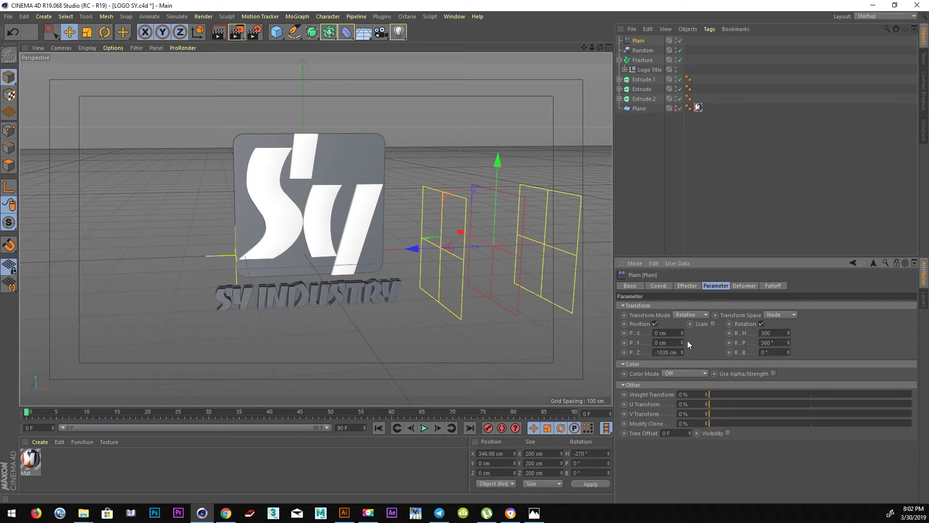
{"action": "key", "text": "Tab"}
{"action": "type", "text": "0"}
{"action": "key", "text": "Return"}
{"action": "left_click_drag", "start_coordinate": [325, 250], "coordinate": [306, 254]}
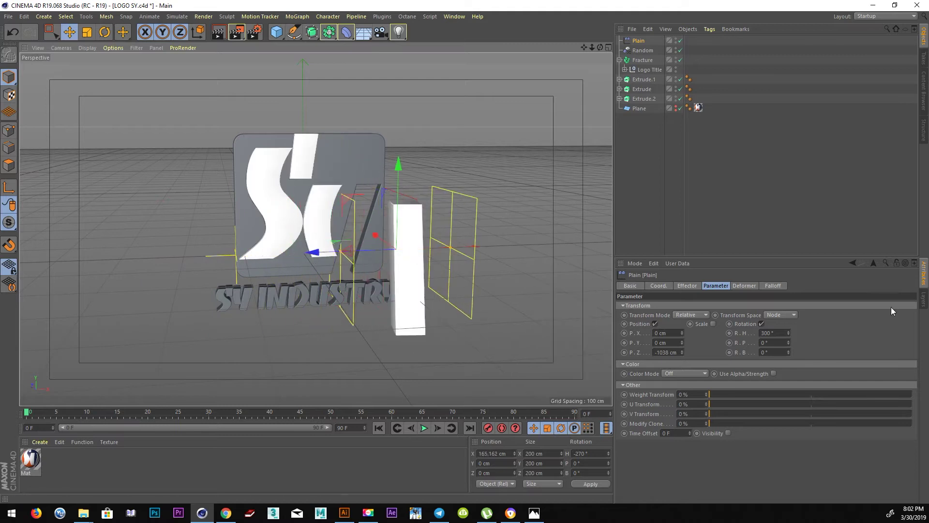
{"action": "left_click", "coordinate": [780, 333]}
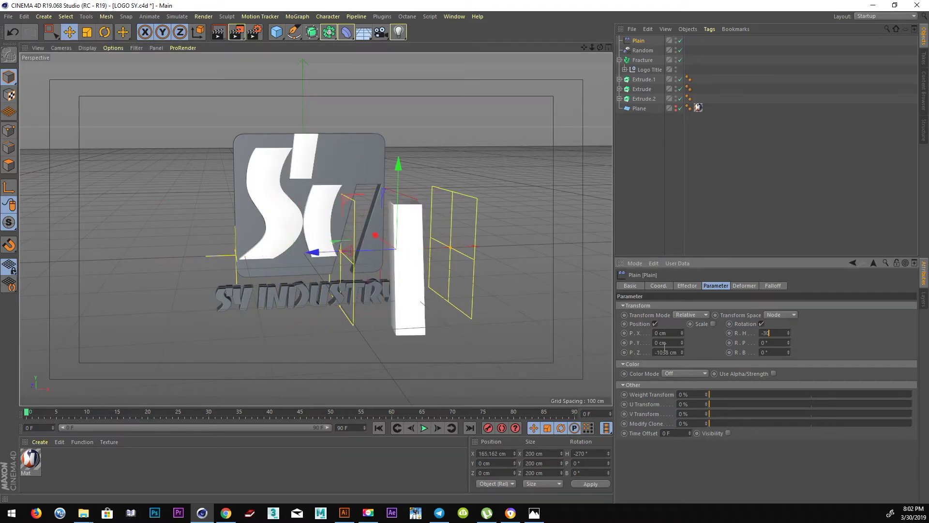
{"action": "type", "text": "0"}
{"action": "key", "text": "Return"}
{"action": "mouse_move", "coordinate": [315, 251]}
{"action": "left_mouse_down"}
{"action": "mouse_move", "coordinate": [179, 252]}
{"action": "mouse_move", "coordinate": [294, 265]}
{"action": "mouse_move", "coordinate": [303, 179]}
{"action": "left_mouse_up"}
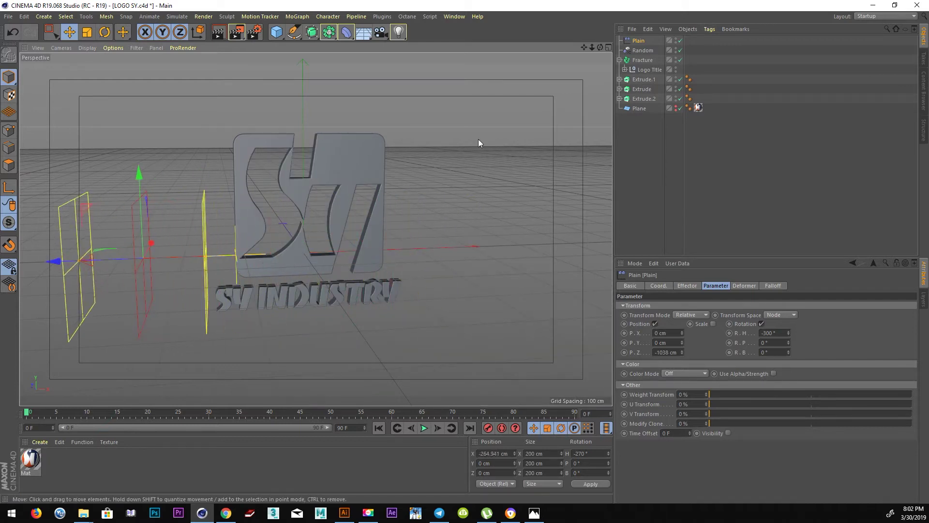
{"action": "left_click_drag", "start_coordinate": [478, 138], "coordinate": [432, 147], "text": "alt"}
{"action": "left_click", "coordinate": [620, 60]}
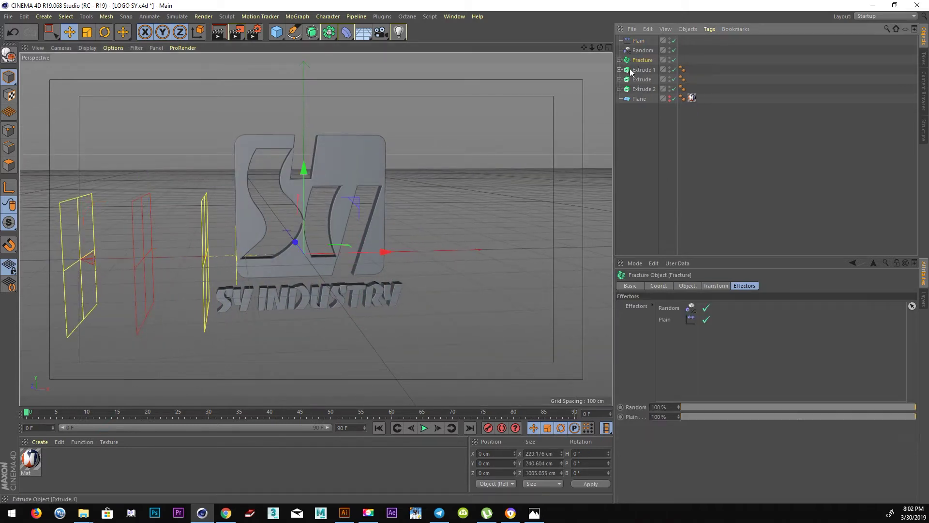
Duplicate the Fracture into Fracture.1, keeping only Plain on Logo and only Random on Fracture.1
{"action": "left_click_drag", "start_coordinate": [640, 65], "coordinate": [641, 68], "text": "ctrl"}
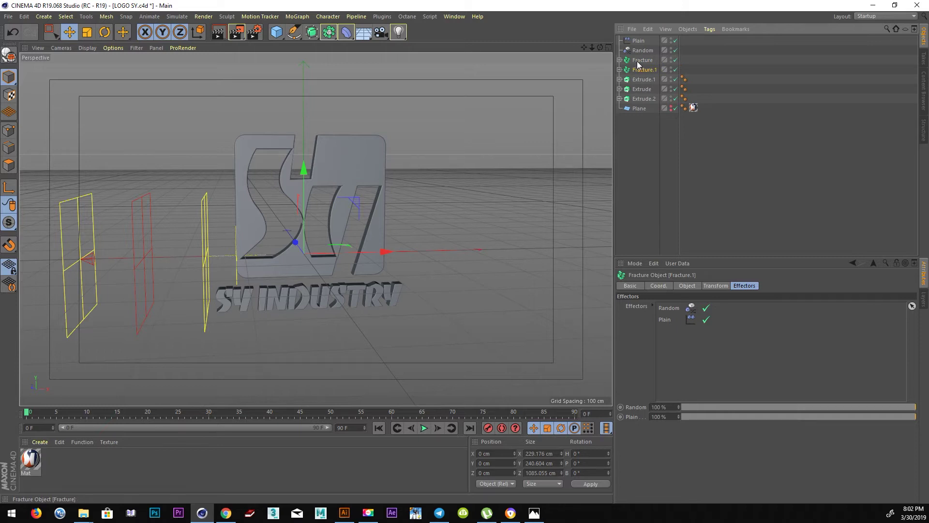
{"action": "double_click", "coordinate": [643, 61]}
{"action": "type", "text": "Logo"}
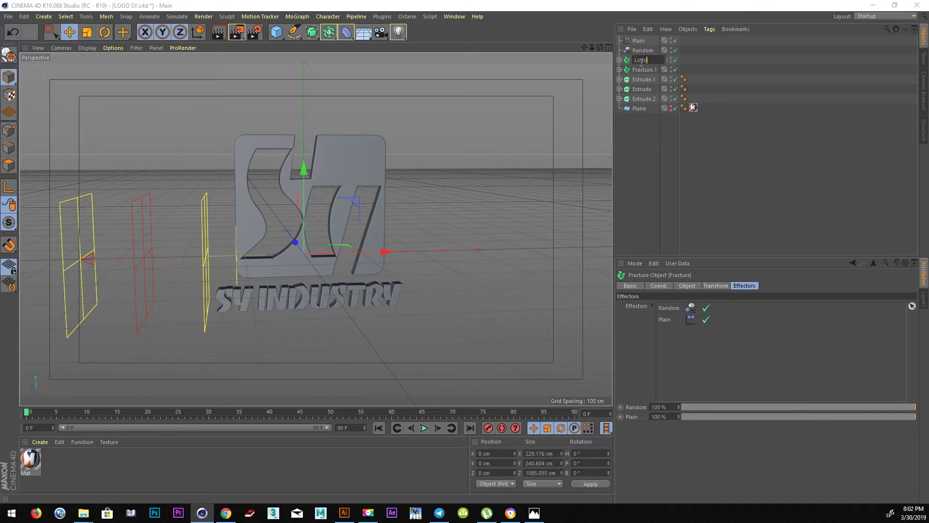
{"action": "left_click", "coordinate": [629, 70]}
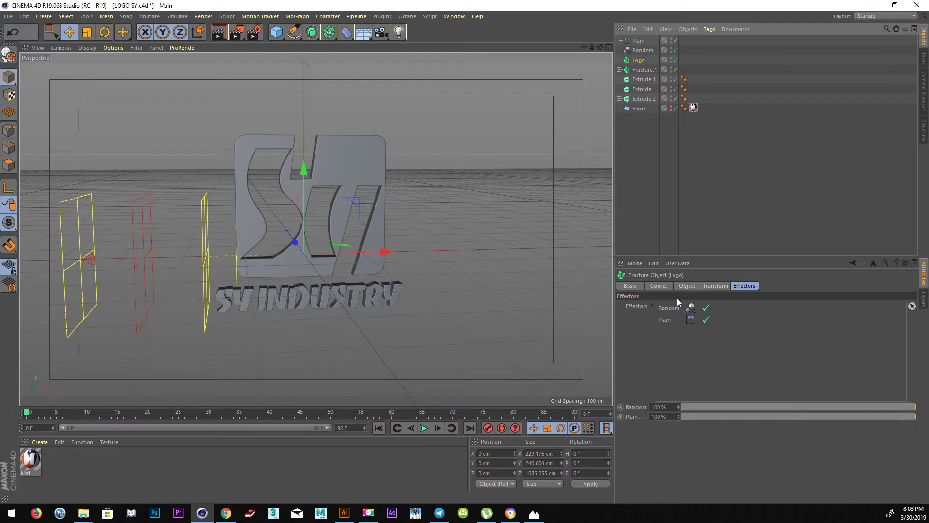
{"action": "left_click", "coordinate": [666, 307]}
{"action": "key", "text": "Delete"}
{"action": "left_click", "coordinate": [636, 71]}
{"action": "left_click", "coordinate": [666, 320]}
{"action": "key", "text": "Delete"}
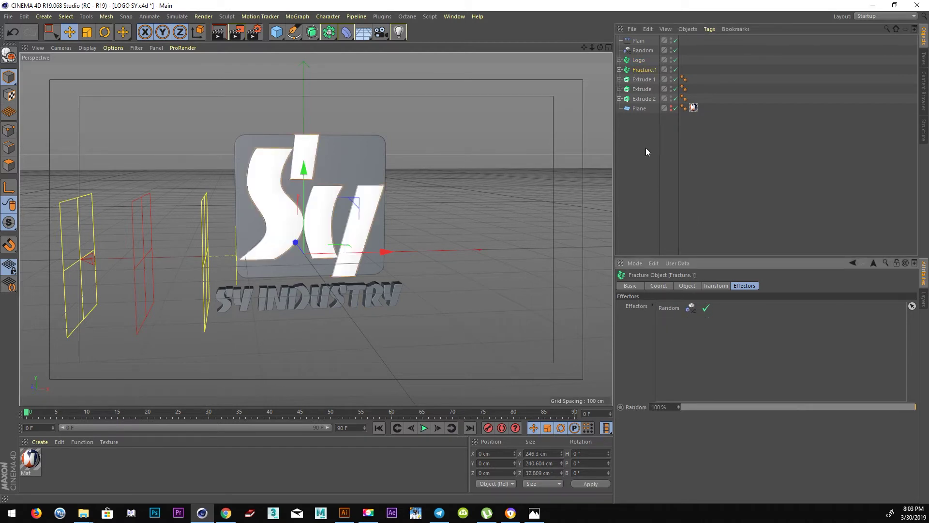
Delete the Logo Title null and move Extrude and Extrude.2 into Fracture.1
{"action": "left_click", "coordinate": [620, 70]}
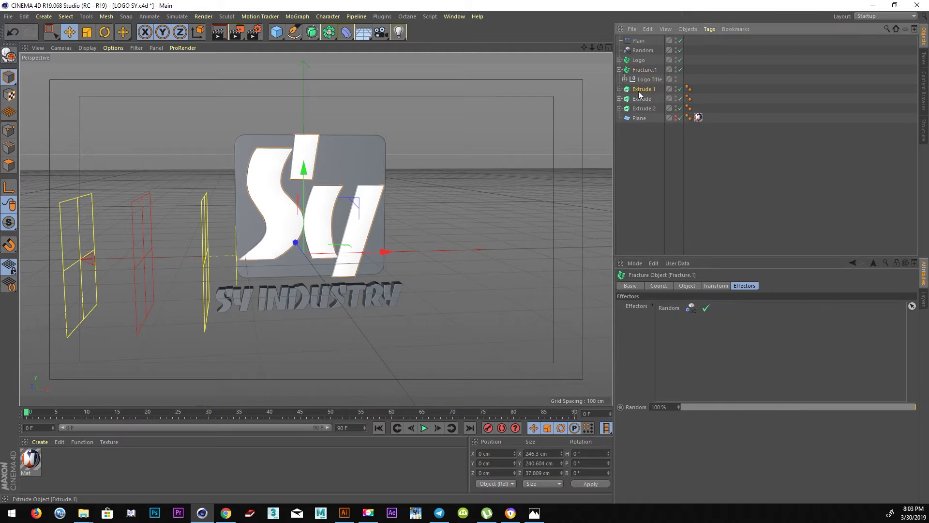
{"action": "left_click", "coordinate": [643, 108]}
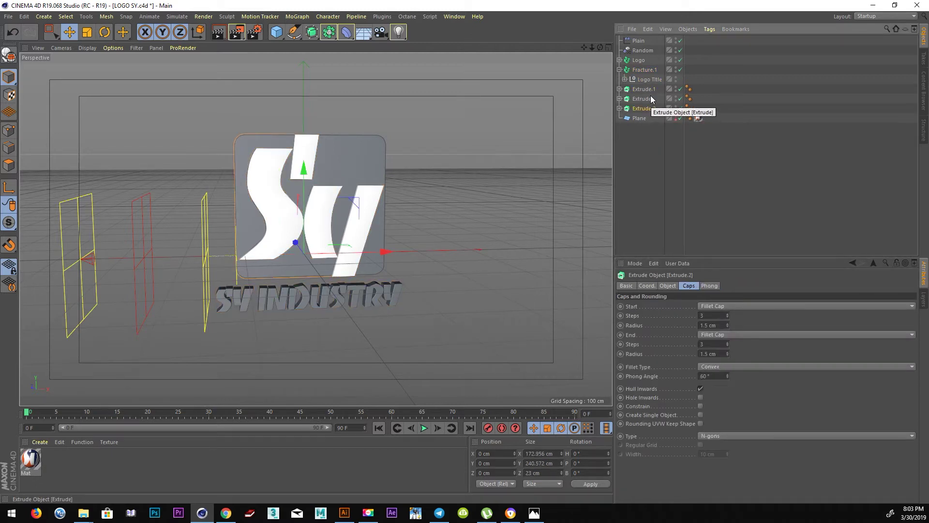
{"action": "left_click", "coordinate": [648, 99]}
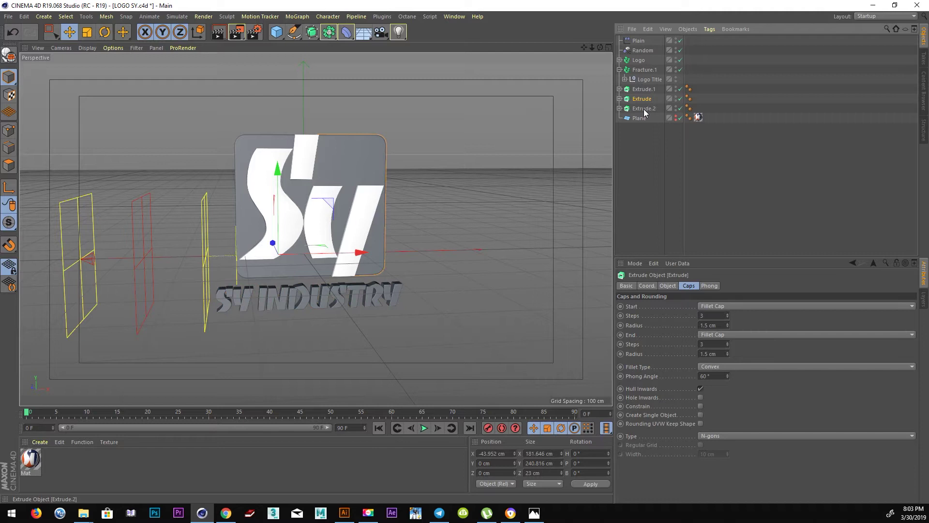
{"action": "left_click", "coordinate": [641, 108], "text": "ctrl"}
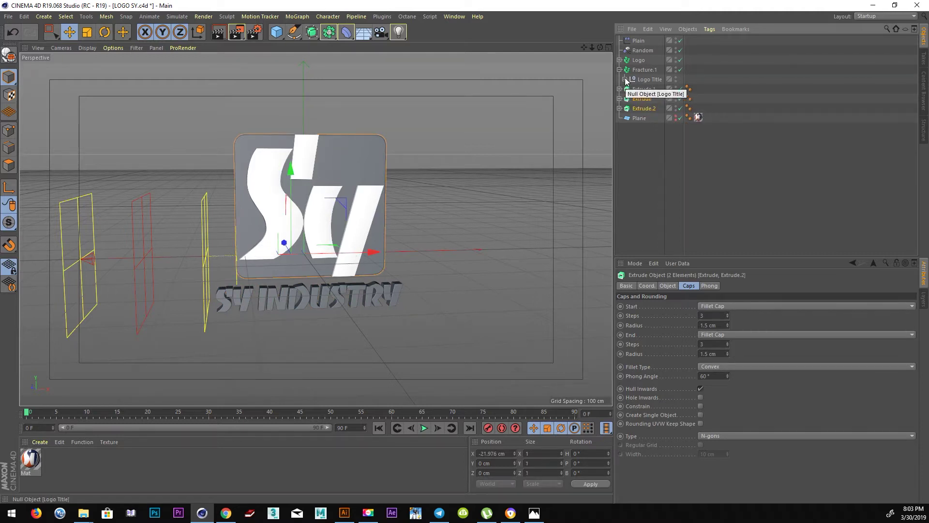
{"action": "key", "text": "ctrl+z"}
{"action": "key", "text": "ctrl+z"}
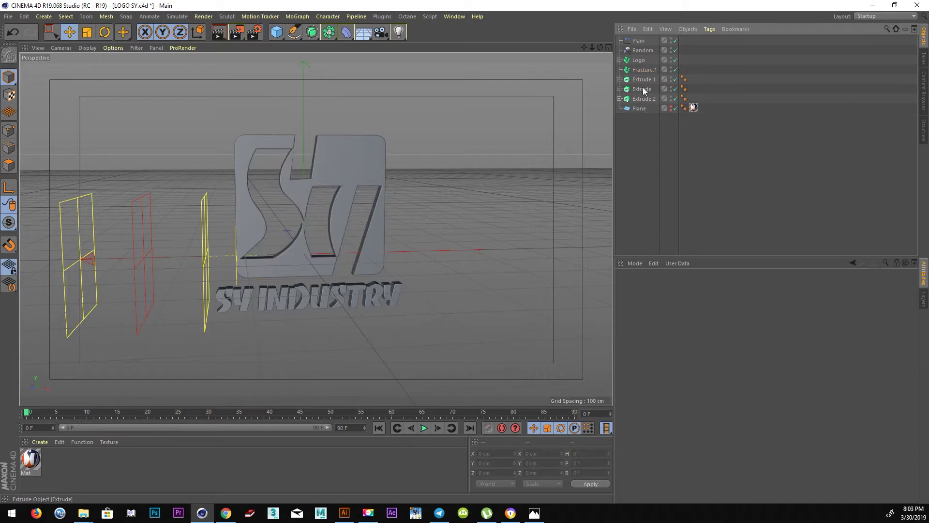
{"action": "left_click", "coordinate": [643, 90]}
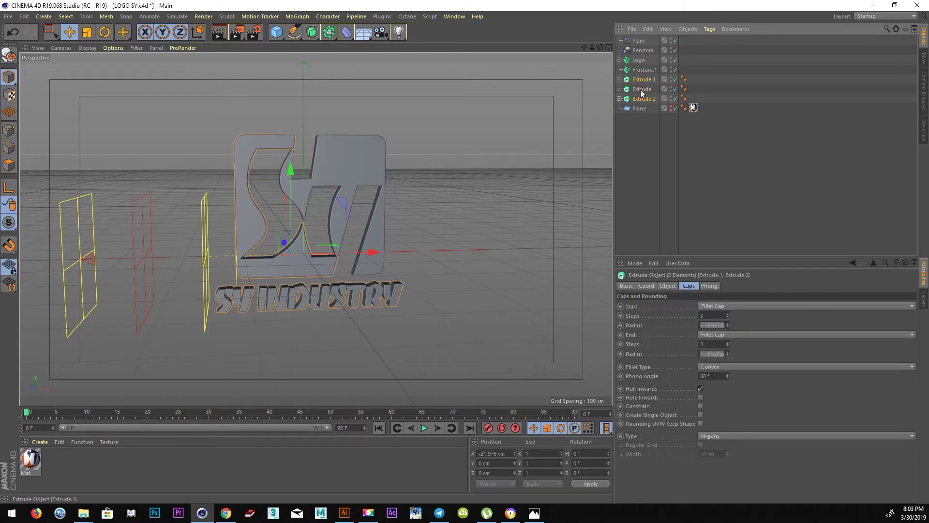
{"action": "left_click", "coordinate": [643, 99], "text": "ctrl"}
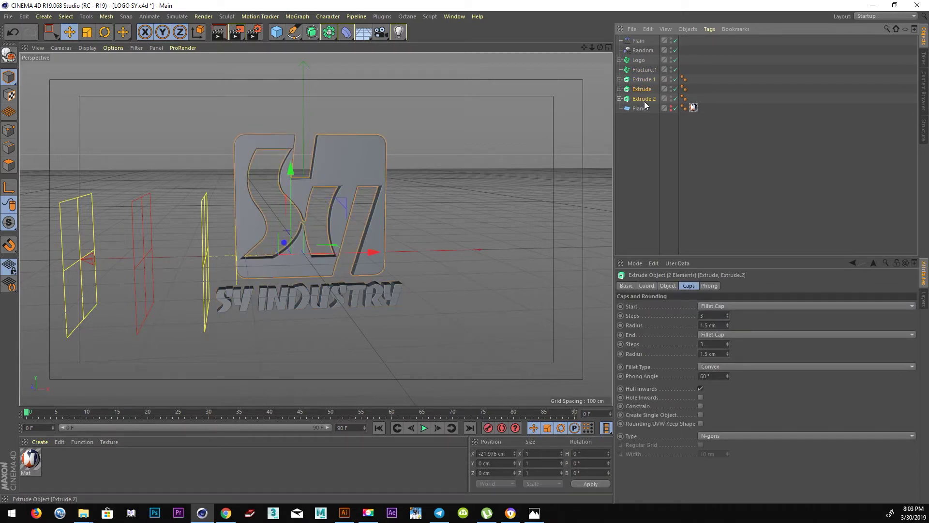
{"action": "left_click_drag", "start_coordinate": [644, 71], "coordinate": [644, 70]}
{"action": "left_click", "coordinate": [643, 70]}
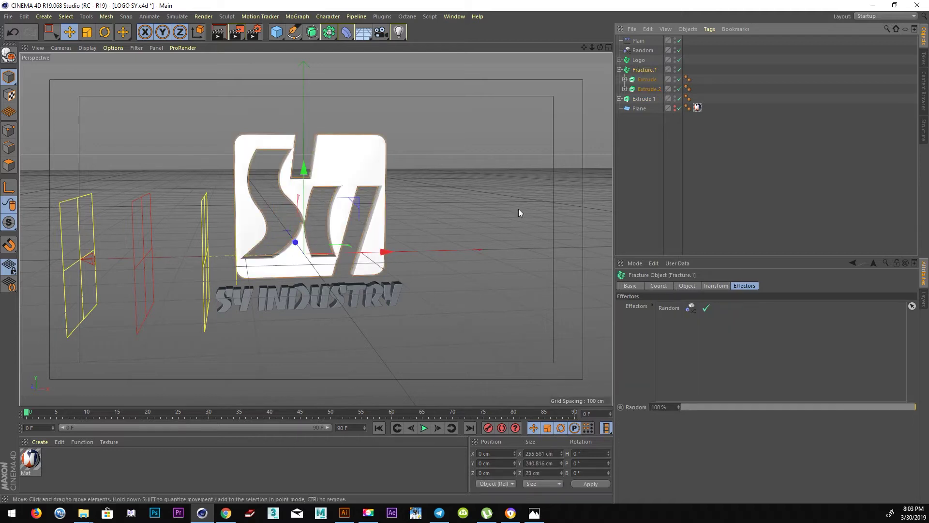
Enable the Random effector's rotation with a 300° heading
{"action": "left_click", "coordinate": [639, 52]}
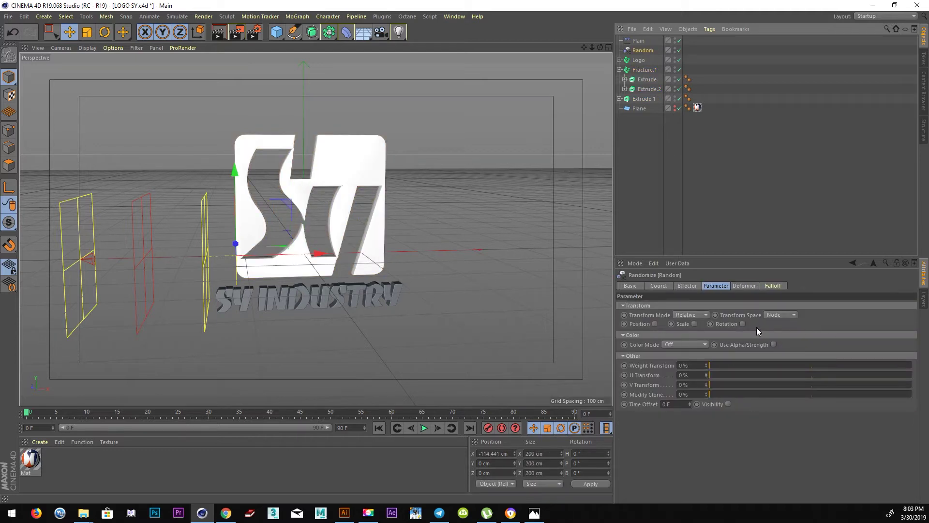
{"action": "left_click", "coordinate": [743, 324]}
{"action": "left_click_drag", "start_coordinate": [770, 342], "coordinate": [770, 335]}
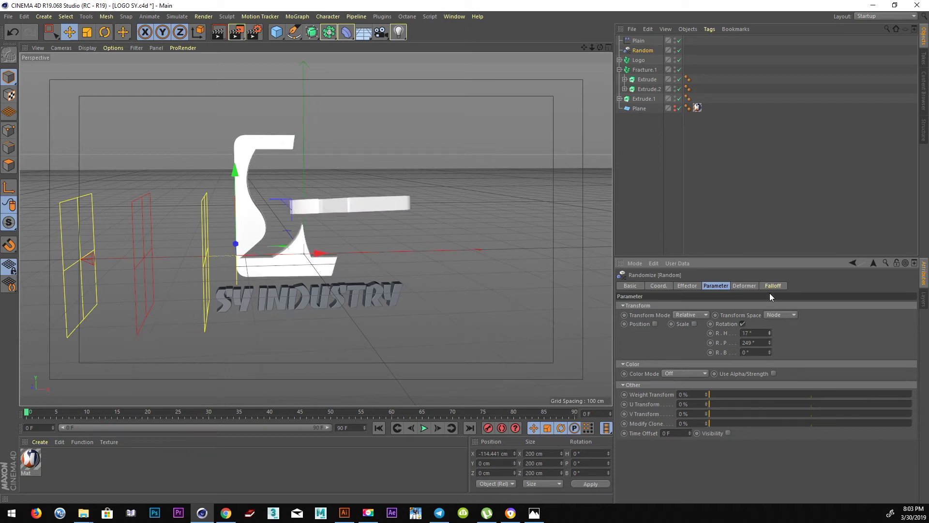
{"action": "left_click", "coordinate": [743, 324]}
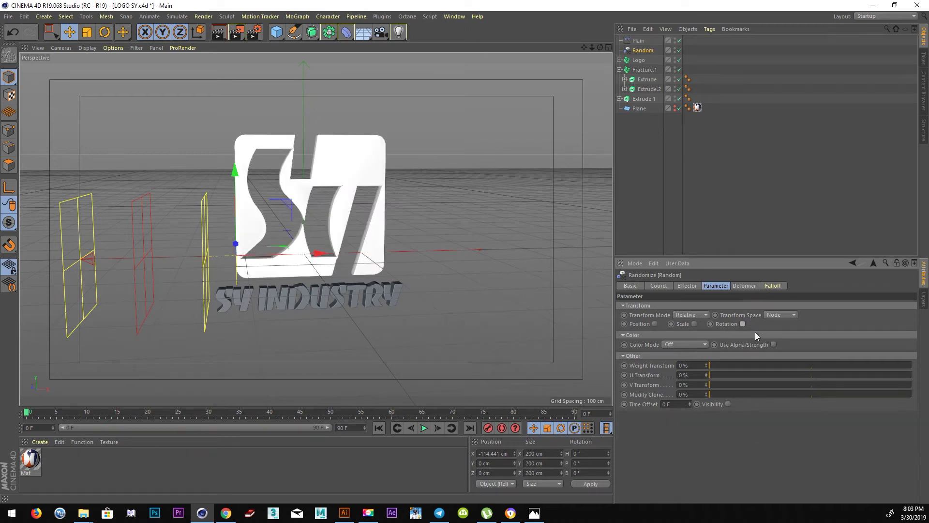
{"action": "type", "text": "17"}
{"action": "key", "text": "Return"}
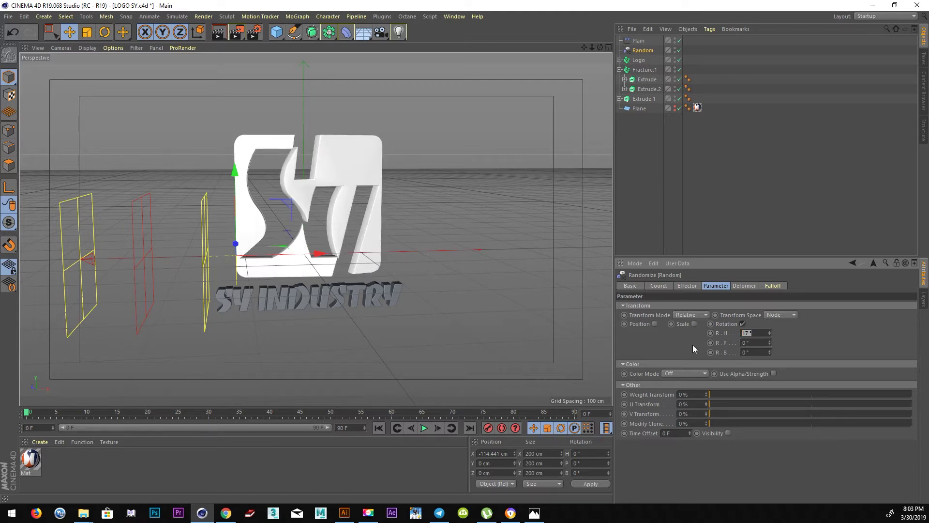
{"action": "type", "text": "300"}
{"action": "key", "text": "Return"}
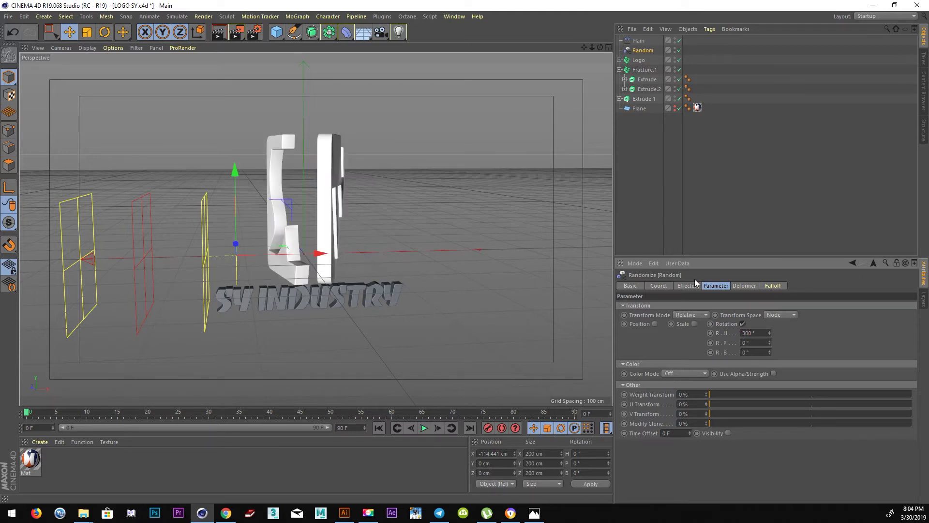
Keyframe Random's Strength at 100% on frame 0 and 0% on frame 90
{"action": "left_click", "coordinate": [687, 285]}
{"action": "mouse_move", "coordinate": [912, 306]}
{"action": "left_mouse_down"}
{"action": "mouse_move", "coordinate": [692, 305]}
{"action": "mouse_move", "coordinate": [915, 307]}
{"action": "left_mouse_up"}
{"action": "left_click", "coordinate": [620, 306], "text": "ctrl"}
{"action": "left_click", "coordinate": [585, 411]}
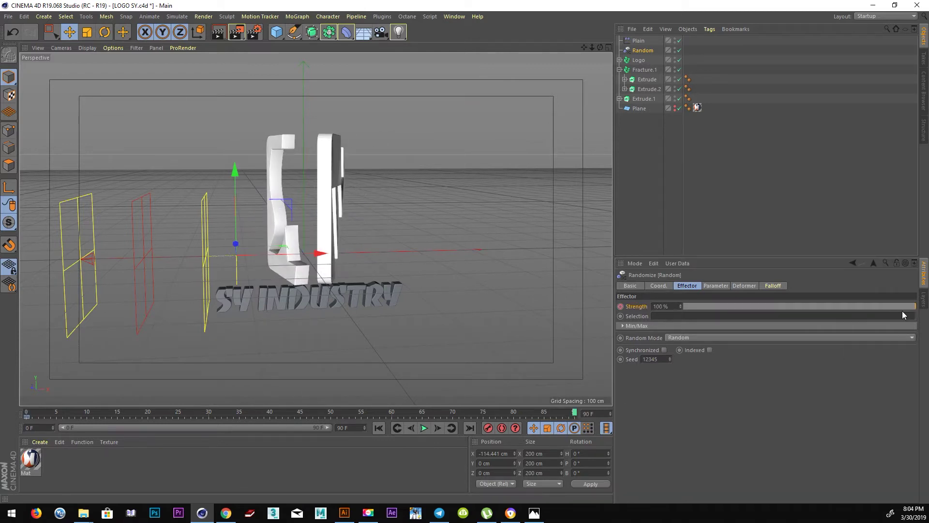
{"action": "left_click_drag", "start_coordinate": [902, 307], "coordinate": [673, 292]}
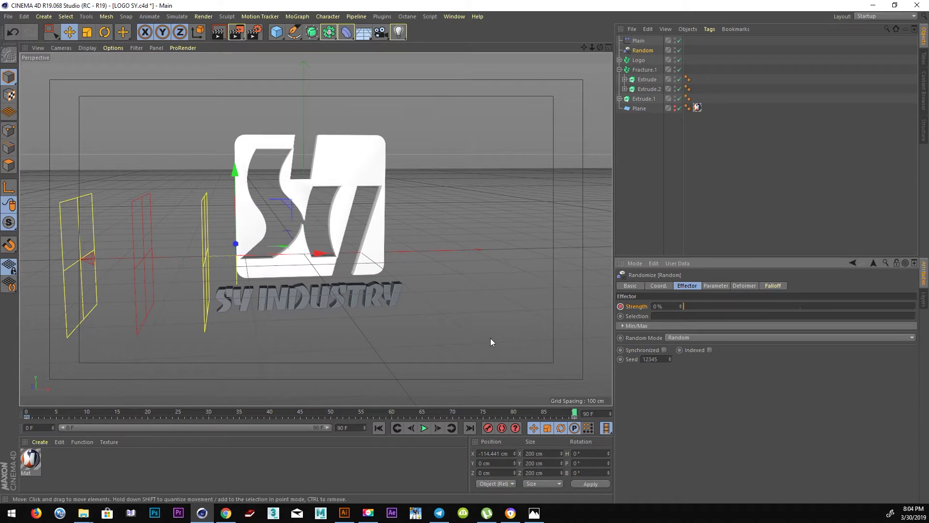
{"action": "left_click", "coordinate": [27, 412]}
{"action": "mouse_move", "coordinate": [902, 307]}
{"action": "left_mouse_down"}
{"action": "mouse_move", "coordinate": [718, 308]}
{"action": "mouse_move", "coordinate": [808, 309]}
{"action": "left_mouse_up"}
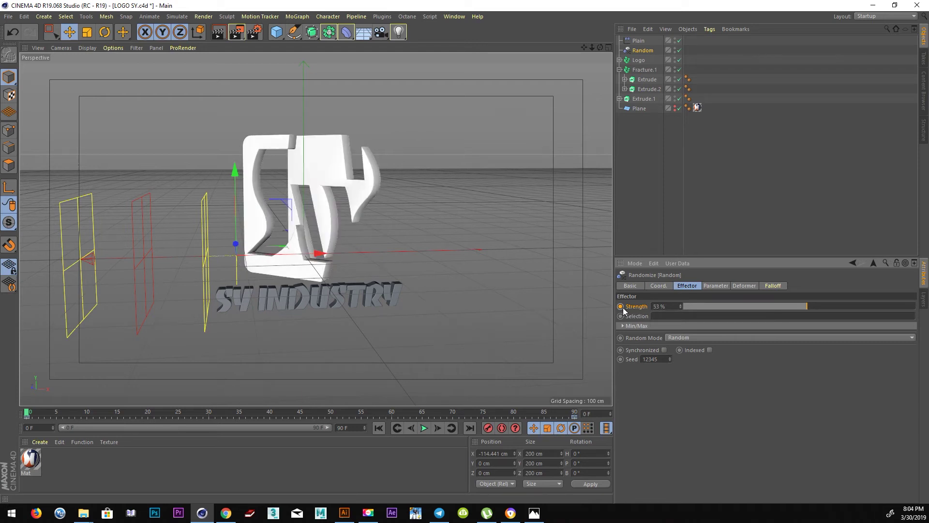
Try a bank rotation, undo it, and play back the reassembly animation
{"action": "left_click", "coordinate": [713, 286]}
{"action": "left_click_drag", "start_coordinate": [769, 352], "coordinate": [769, 373]}
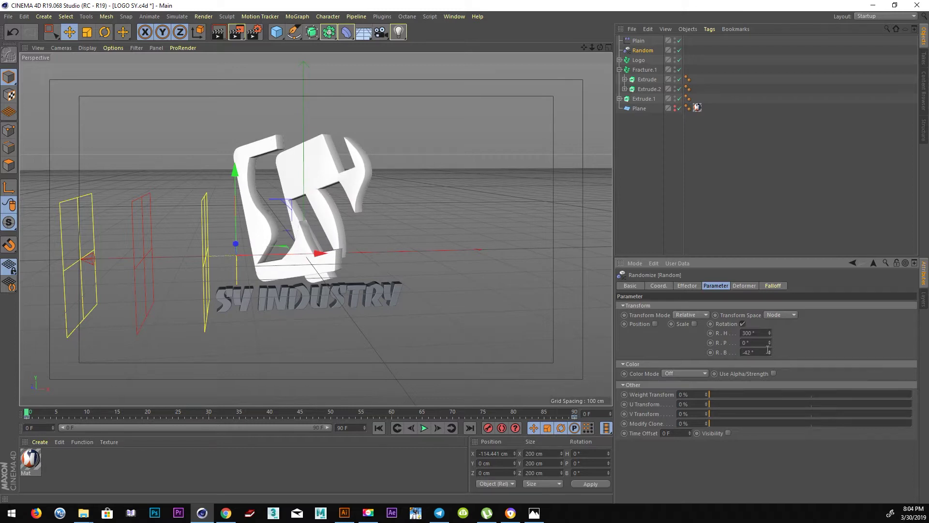
{"action": "key", "text": "ctrl+z"}
{"action": "left_click_drag", "start_coordinate": [77, 405], "coordinate": [603, 409]}
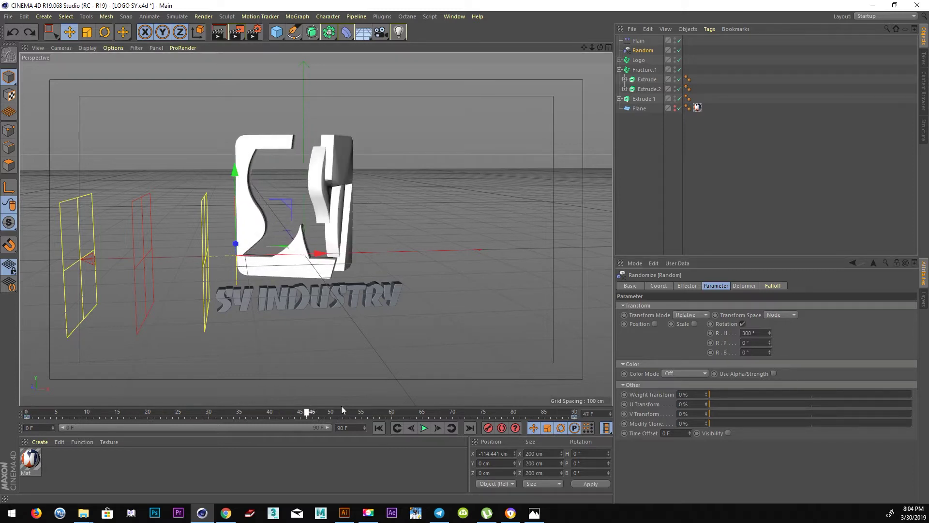
{"action": "left_click", "coordinate": [424, 428]}
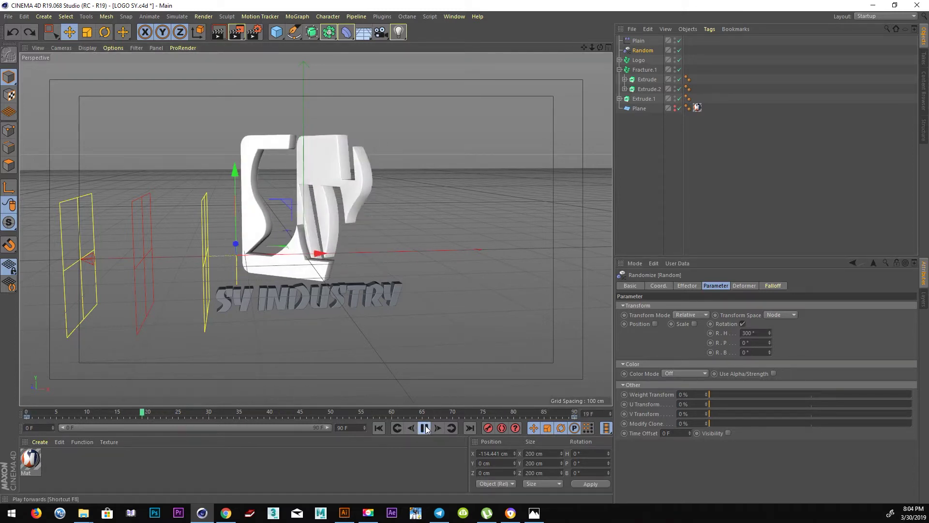
{"action": "left_click", "coordinate": [424, 429]}
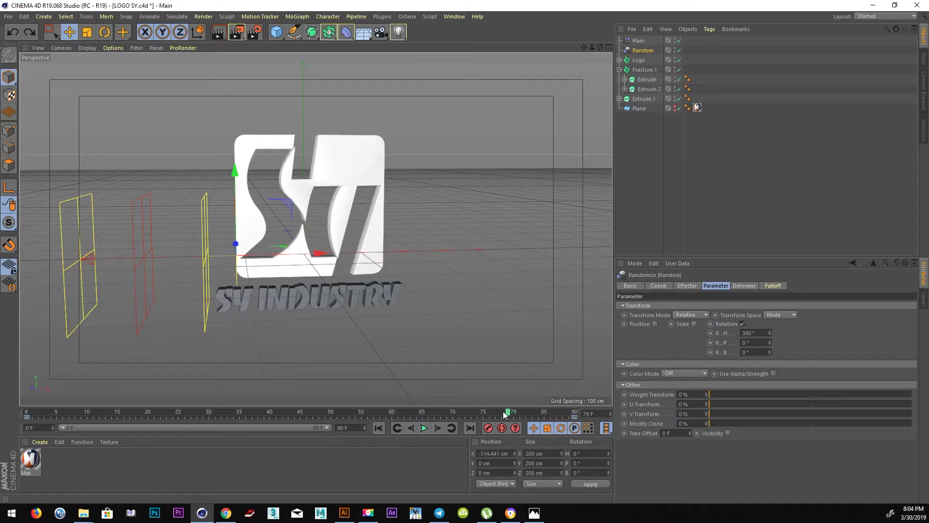
{"action": "left_click", "coordinate": [424, 428]}
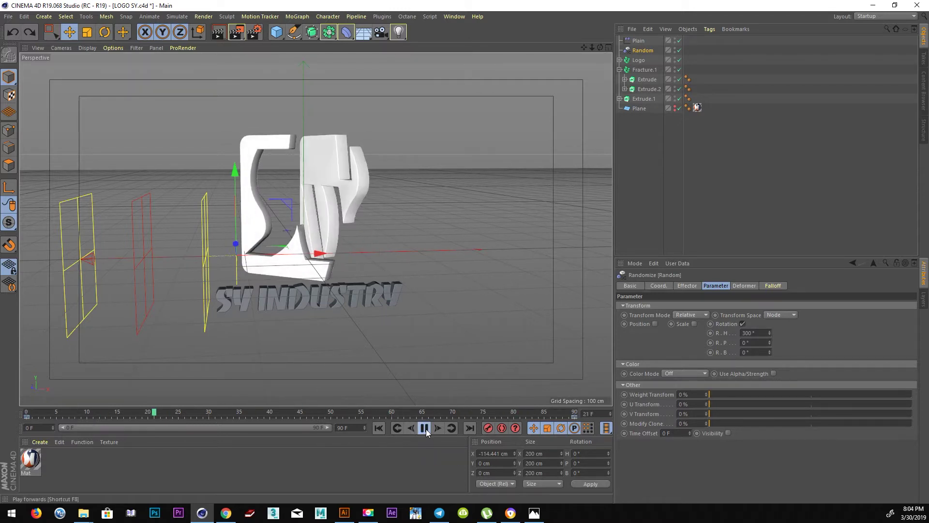
{"action": "left_click", "coordinate": [425, 429]}
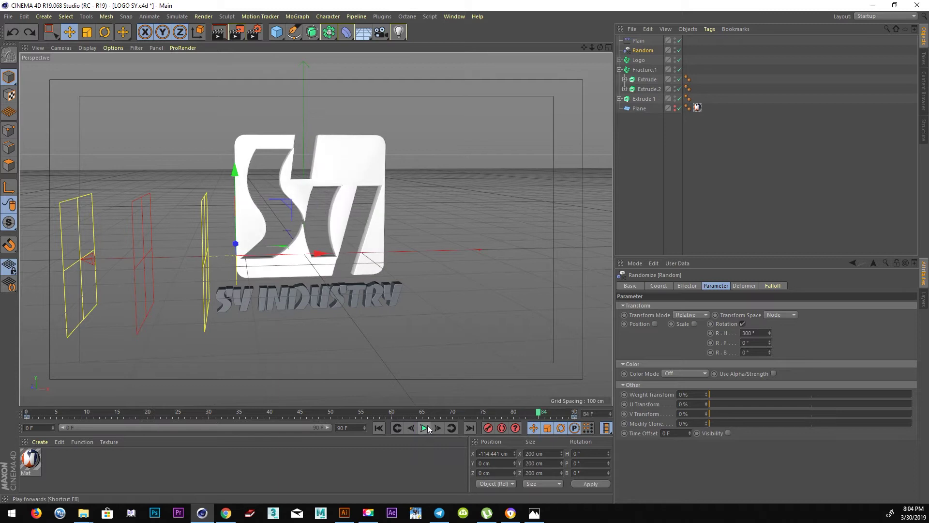
Reset the bank rotation, raise the random pitch to 545°, and replay the animation
{"action": "left_click", "coordinate": [770, 354]}
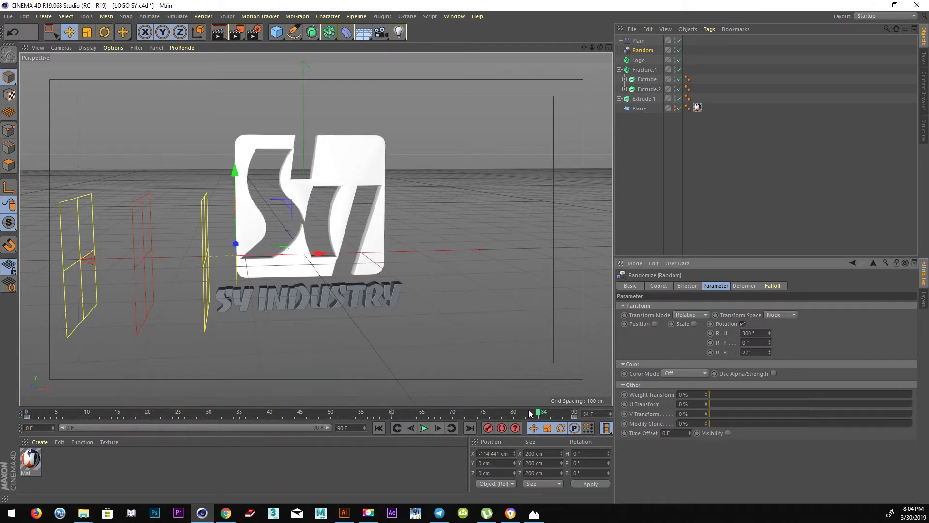
{"action": "left_click_drag", "start_coordinate": [531, 414], "coordinate": [75, 413]}
{"action": "left_click", "coordinate": [789, 347]}
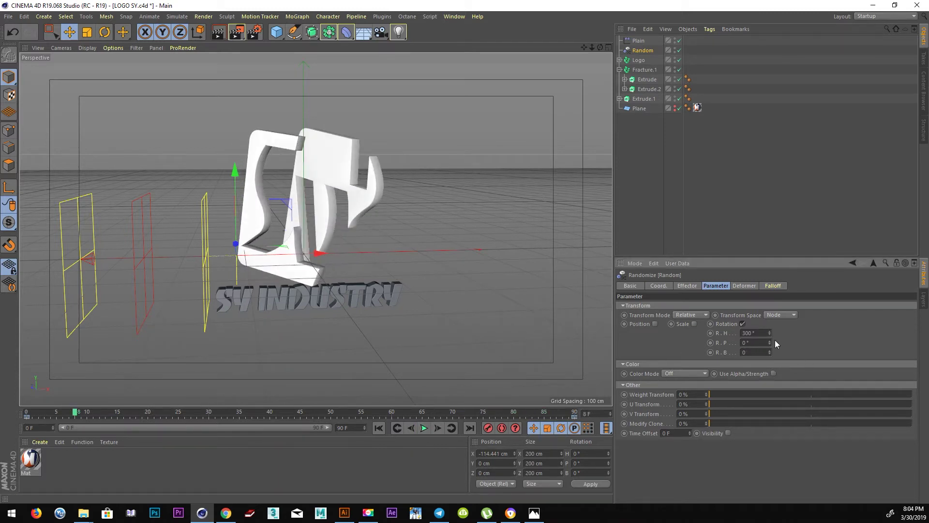
{"action": "left_click_drag", "start_coordinate": [769, 342], "coordinate": [771, 345]}
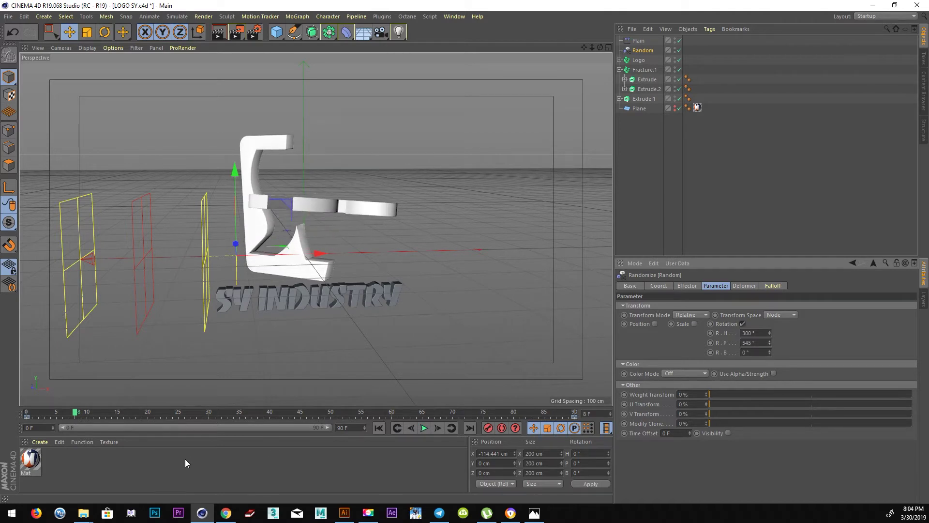
{"action": "left_click_drag", "start_coordinate": [71, 412], "coordinate": [476, 440]}
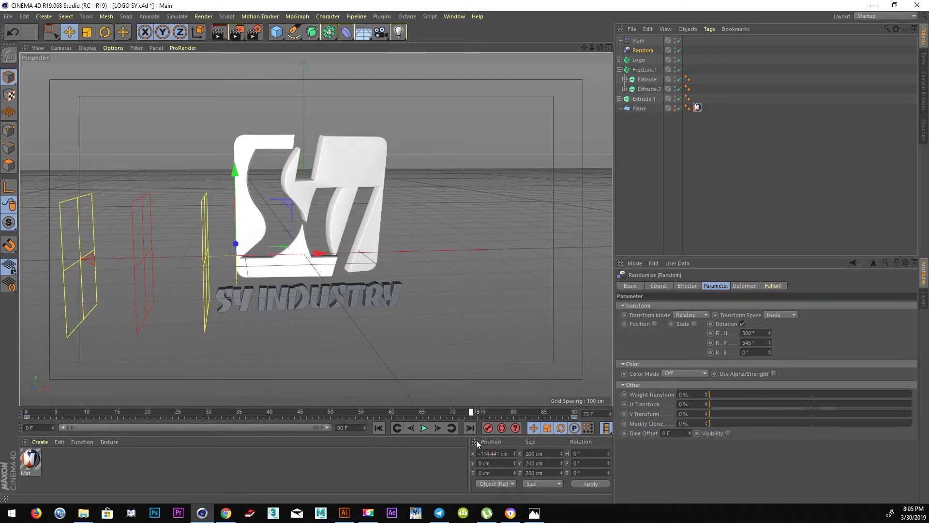
{"action": "key", "text": "shift+f"}
{"action": "left_click", "coordinate": [424, 428]}
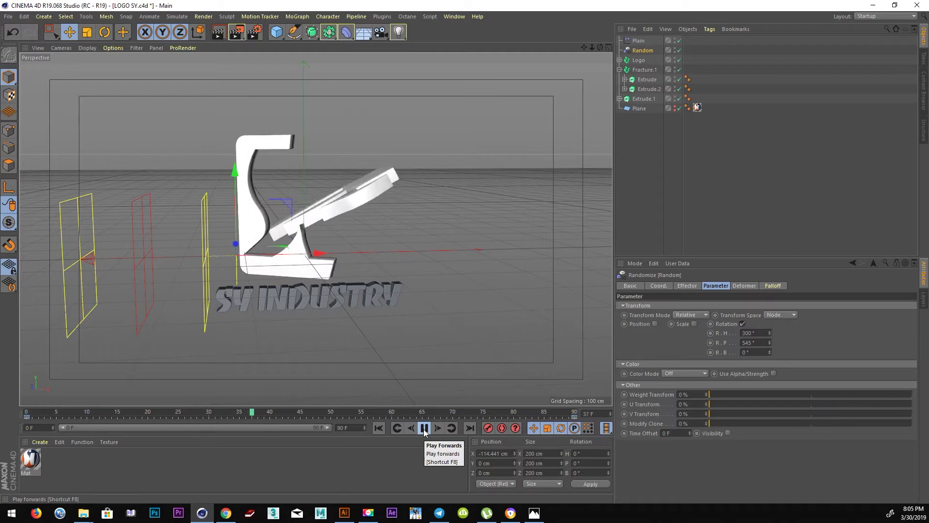
{"action": "left_click", "coordinate": [424, 429]}
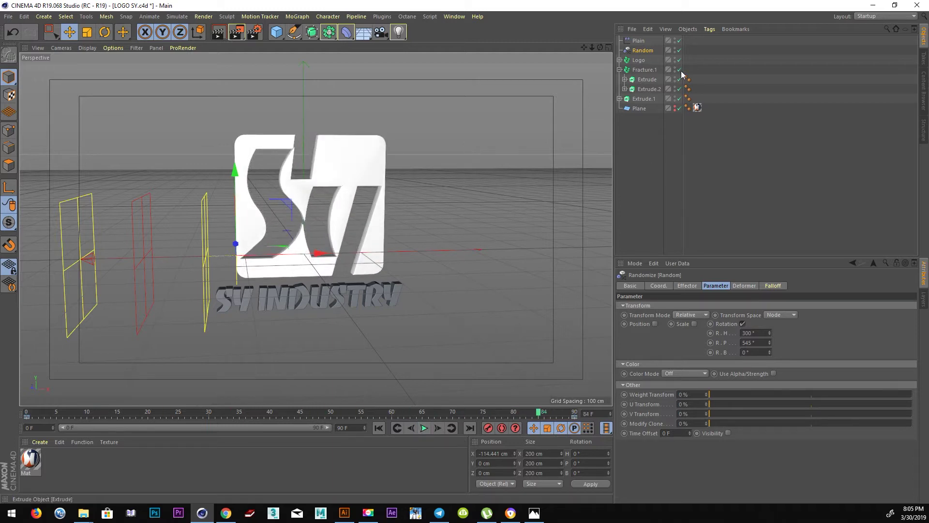
Select the Plain effector and scrub the timeline to preview the logo shattering
{"action": "left_click", "coordinate": [630, 62]}
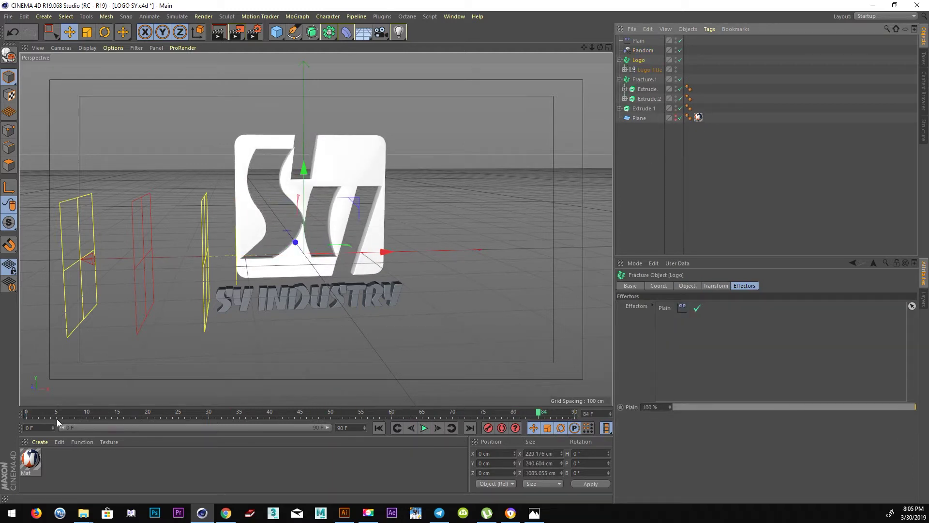
{"action": "left_click_drag", "start_coordinate": [316, 412], "coordinate": [574, 412]}
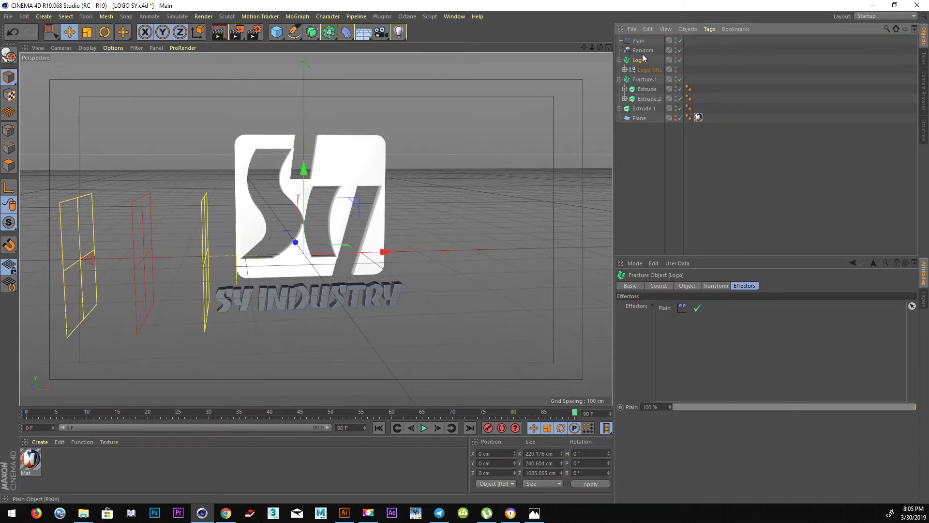
{"action": "left_click", "coordinate": [639, 40]}
{"action": "left_click_drag", "start_coordinate": [26, 416], "coordinate": [545, 406]}
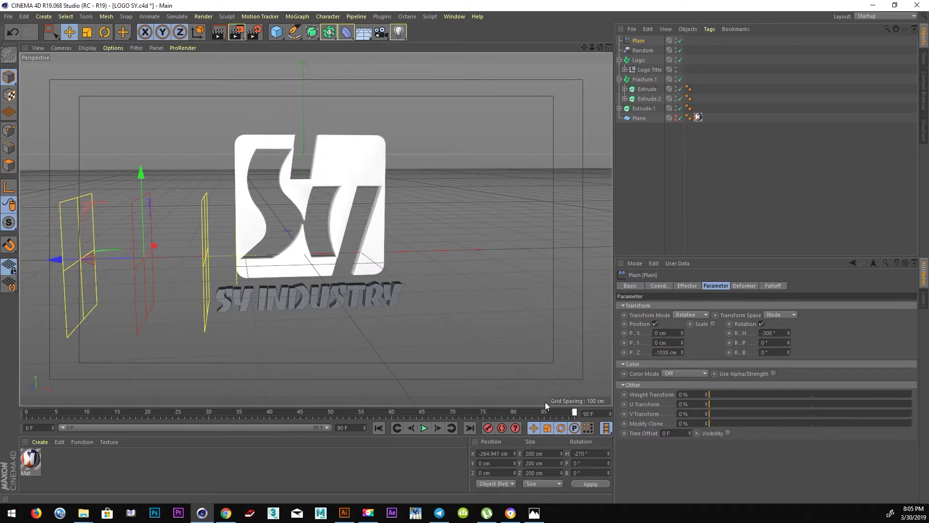
{"action": "key", "text": "shift+f"}
Slide the Plain effector along X past the logo and set its Z offset to -962 cm
{"action": "mouse_move", "coordinate": [56, 260]}
{"action": "left_mouse_down"}
{"action": "mouse_move", "coordinate": [115, 282]}
{"action": "mouse_move", "coordinate": [173, 282]}
{"action": "mouse_move", "coordinate": [88, 289]}
{"action": "left_mouse_up"}
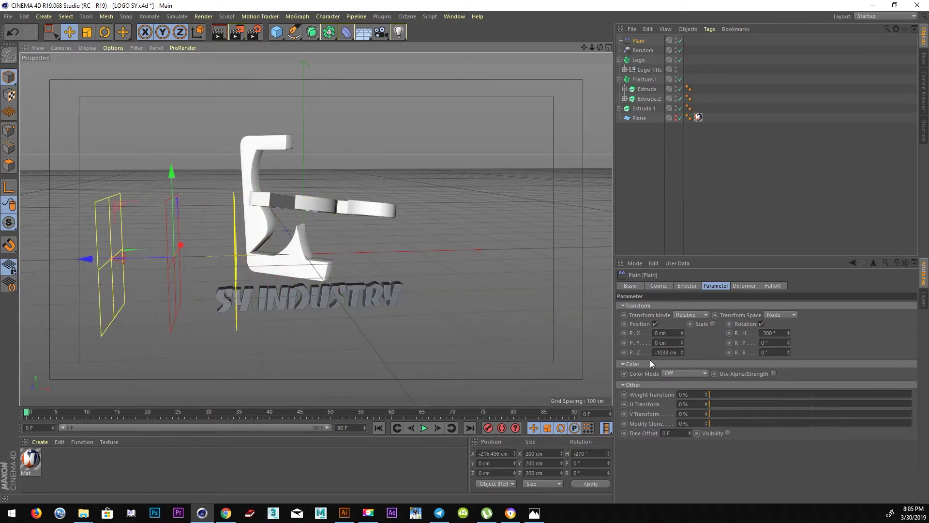
{"action": "middle_click", "coordinate": [496, 318]}
{"action": "scroll", "coordinate": [443, 173], "scroll_direction": "down", "scroll_amount": 3}
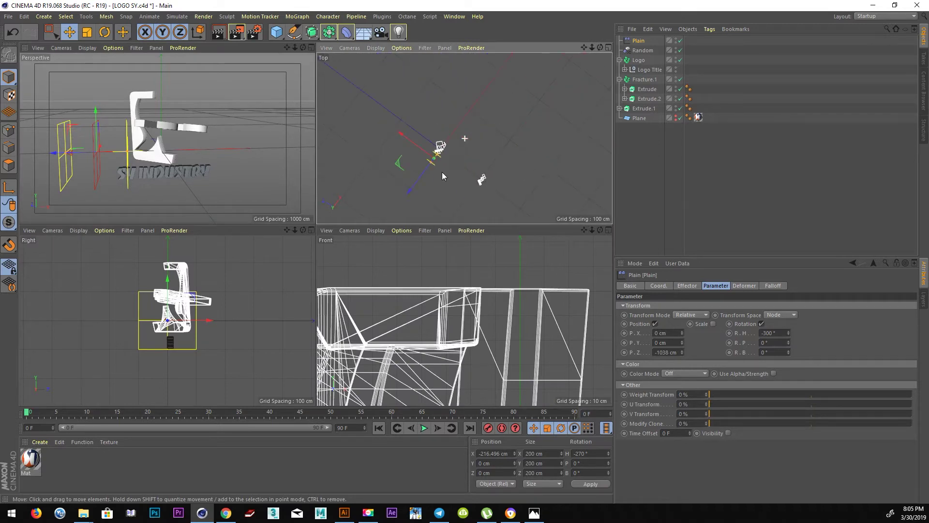
{"action": "left_click_drag", "start_coordinate": [682, 352], "coordinate": [682, 334]}
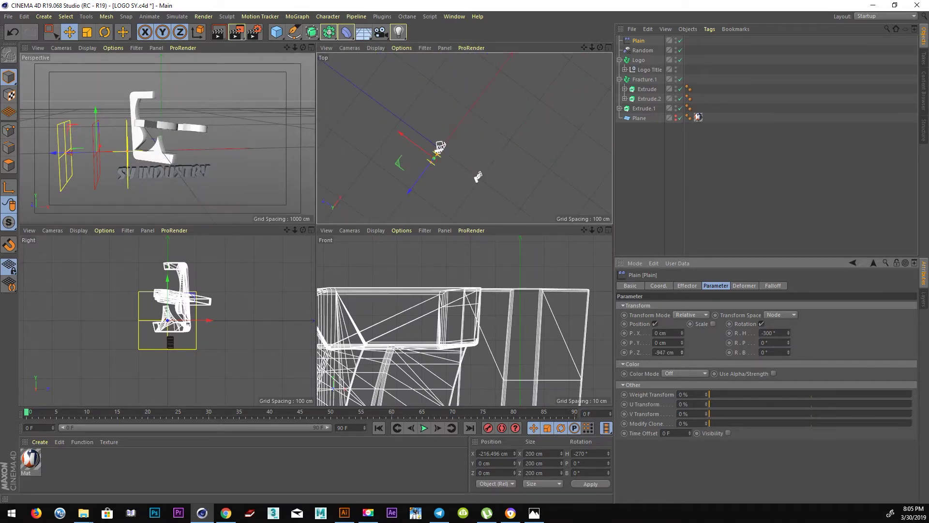
{"action": "middle_click", "coordinate": [201, 133]}
{"action": "scroll", "coordinate": [312, 220], "scroll_direction": "up", "scroll_amount": 2}
{"action": "scroll", "coordinate": [300, 187], "scroll_direction": "up", "scroll_amount": 2}
Play and scrub the animation from frame 0 to preview the Plain effector's sweep
{"action": "mouse_move", "coordinate": [312, 183]}
{"action": "left_mouse_down", "text": "alt"}
{"action": "mouse_move", "coordinate": [332, 234]}
{"action": "mouse_move", "coordinate": [297, 248]}
{"action": "mouse_move", "coordinate": [298, 223]}
{"action": "mouse_move", "coordinate": [504, 297]}
{"action": "left_mouse_up", "text": "alt"}
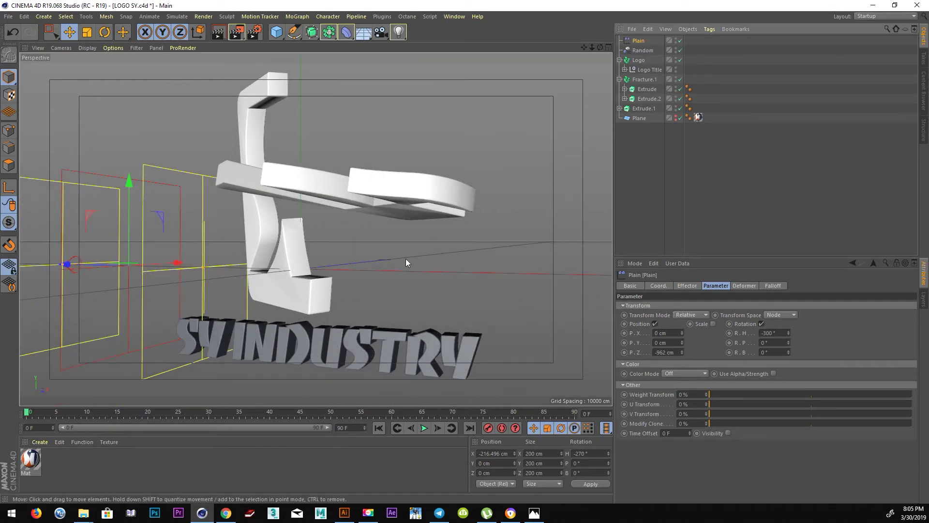
{"action": "left_click", "coordinate": [470, 428]}
{"action": "mouse_move", "coordinate": [165, 265]}
{"action": "left_mouse_down"}
{"action": "mouse_move", "coordinate": [83, 262]}
{"action": "mouse_move", "coordinate": [480, 309]}
{"action": "left_mouse_up"}
{"action": "key", "text": "ctrl+z"}
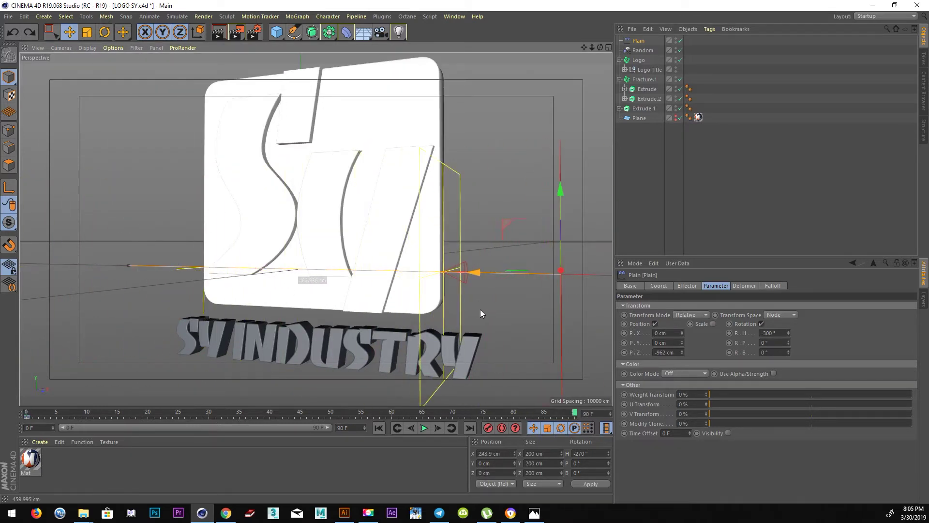
{"action": "mouse_move", "coordinate": [489, 428]}
{"action": "left_mouse_down", "text": "alt"}
{"action": "mouse_move", "coordinate": [588, 275]}
{"action": "mouse_move", "coordinate": [561, 272]}
{"action": "left_mouse_up", "text": "alt"}
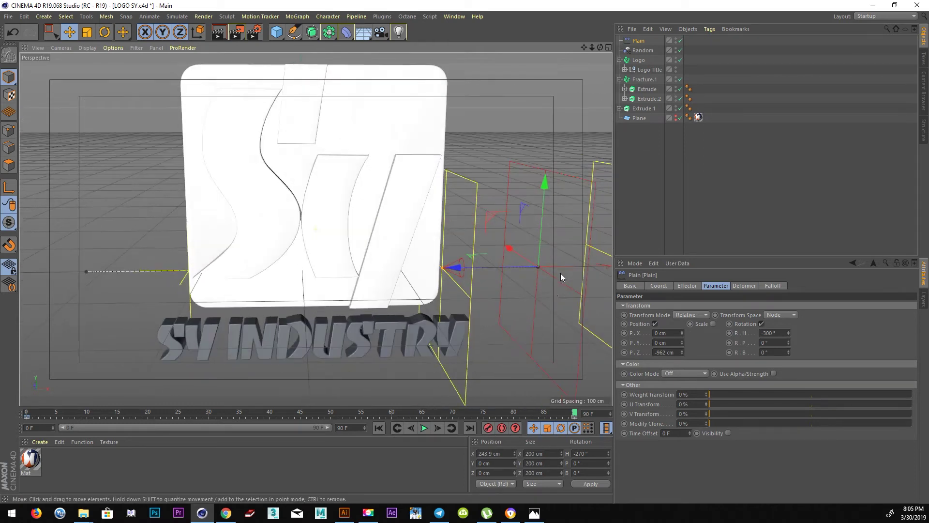
{"action": "left_click", "coordinate": [422, 429]}
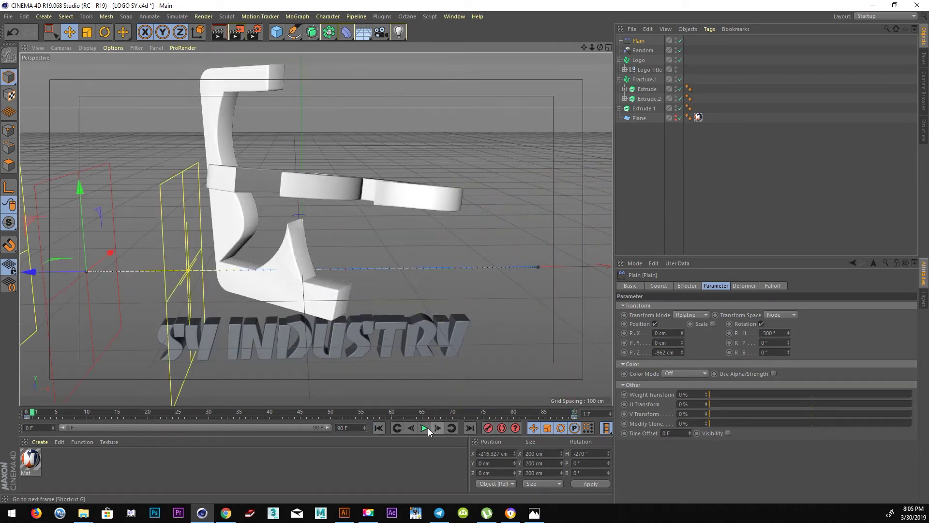
{"action": "left_click", "coordinate": [428, 428]}
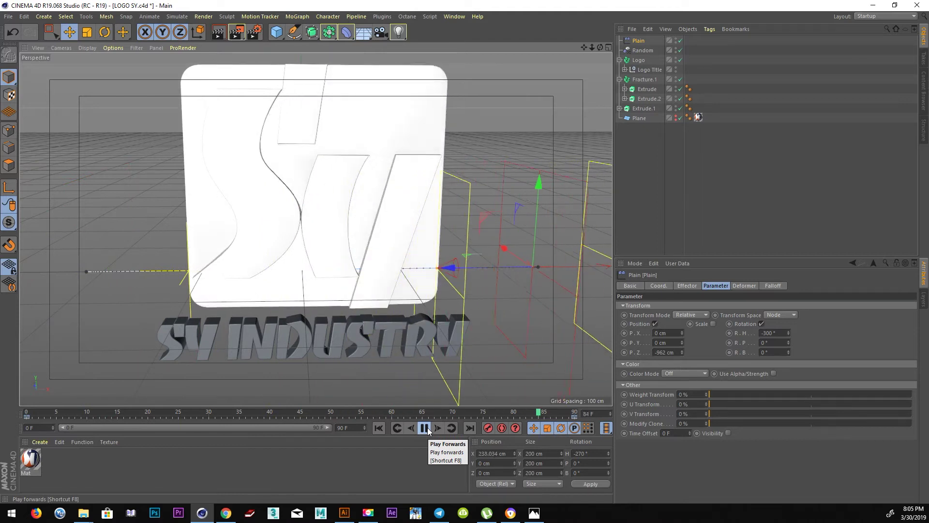
{"action": "left_click", "coordinate": [428, 428]}
{"action": "mouse_move", "coordinate": [89, 414]}
{"action": "left_mouse_down"}
{"action": "mouse_move", "coordinate": [532, 356]}
{"action": "mouse_move", "coordinate": [487, 359]}
{"action": "mouse_move", "coordinate": [611, 356]}
{"action": "left_mouse_up"}
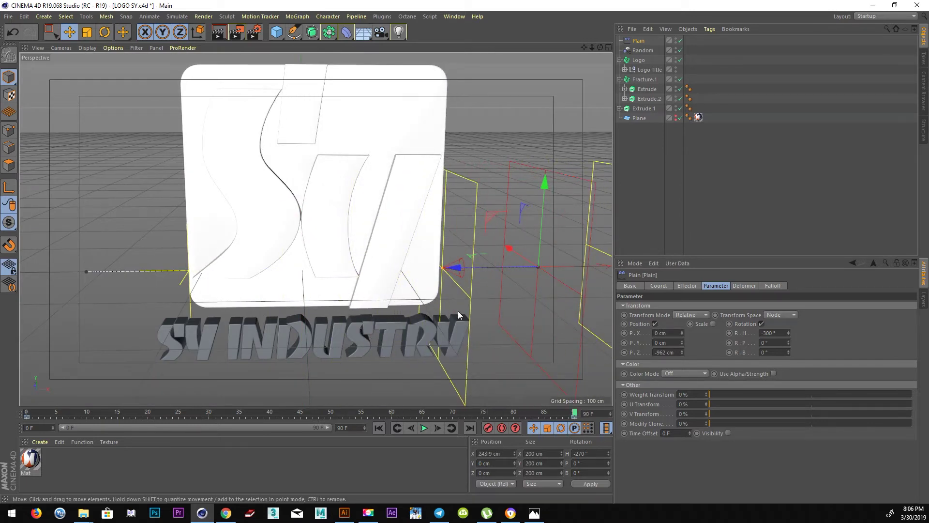
{"action": "key", "text": "alt+Tab"}
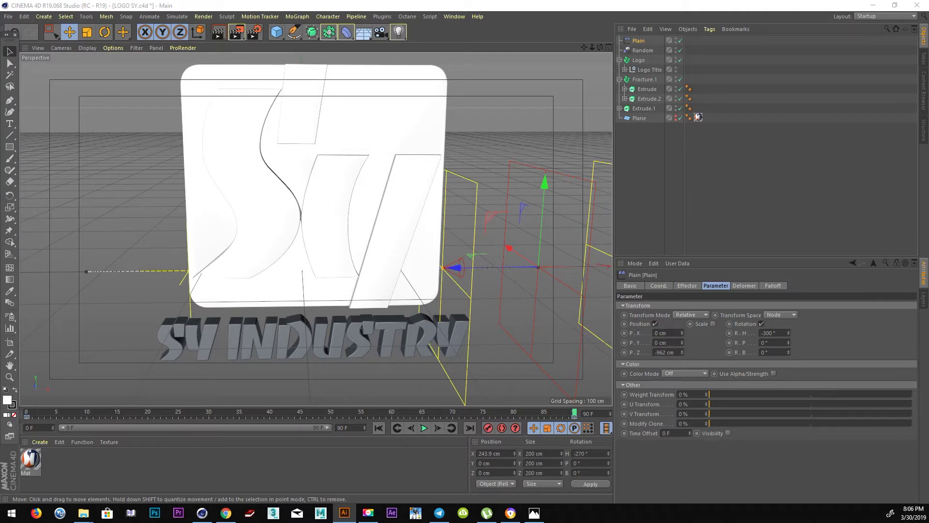
{"action": "key", "text": "alt+Tab"}
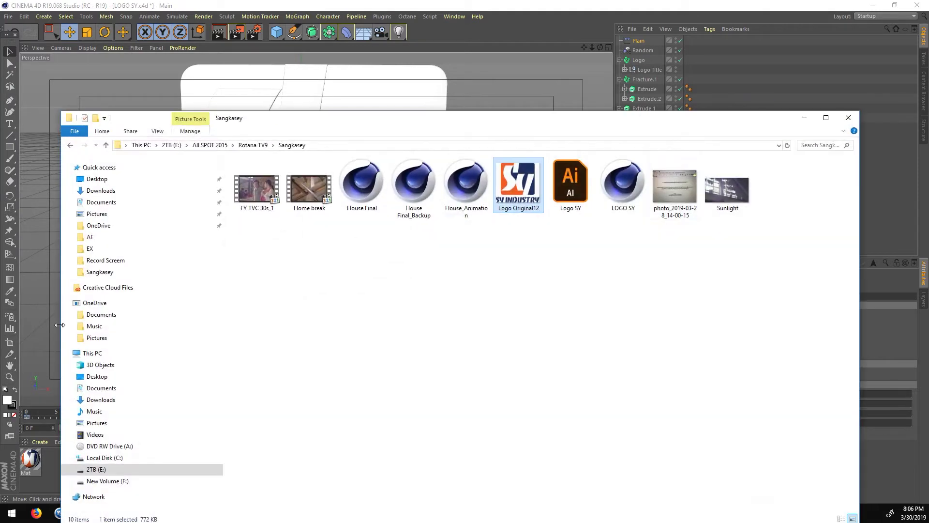
{"action": "double_click", "coordinate": [527, 194]}
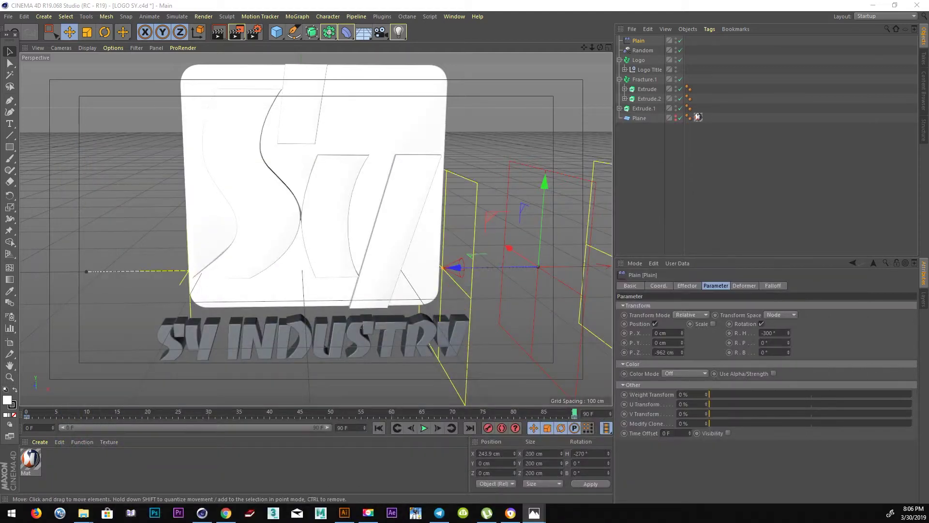
{"action": "key", "text": "alt+Tab"}
Add a Target Camera and select the camera together with Camera.Target.1
{"action": "left_click", "coordinate": [588, 83]}
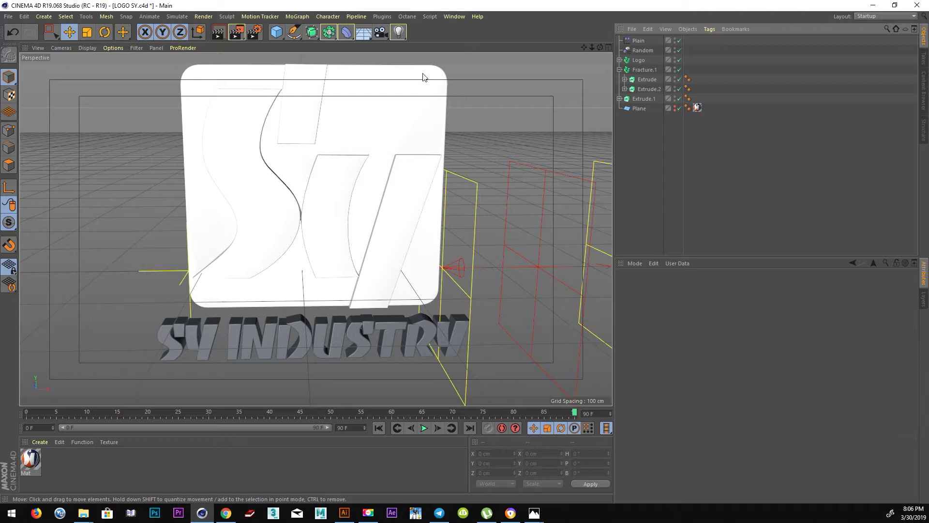
{"action": "left_click", "coordinate": [381, 31]}
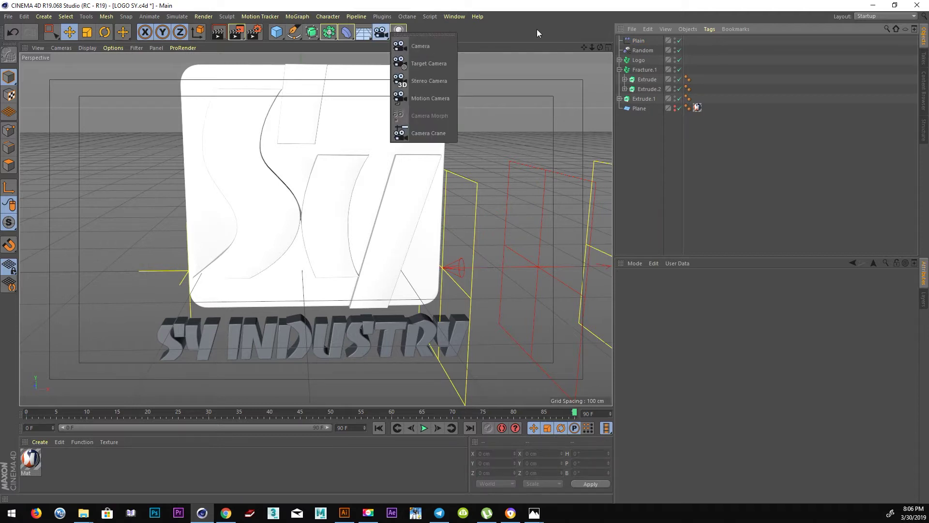
{"action": "left_click", "coordinate": [433, 65]}
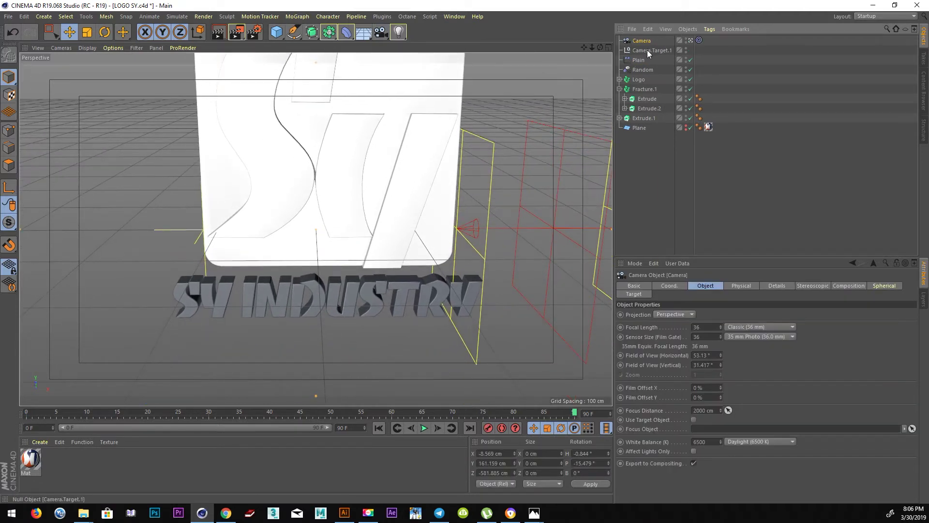
{"action": "left_click", "coordinate": [648, 51], "text": "ctrl"}
{"action": "mouse_move", "coordinate": [323, 100]}
{"action": "left_mouse_down", "text": "alt"}
{"action": "mouse_move", "coordinate": [349, 256]}
{"action": "mouse_move", "coordinate": [301, 253]}
{"action": "mouse_move", "coordinate": [370, 256]}
{"action": "mouse_move", "coordinate": [300, 304]}
{"action": "left_mouse_up", "text": "alt"}
Jump to the first frame and zoom out to see the scattered letter pieces
{"action": "left_click", "coordinate": [36, 412]}
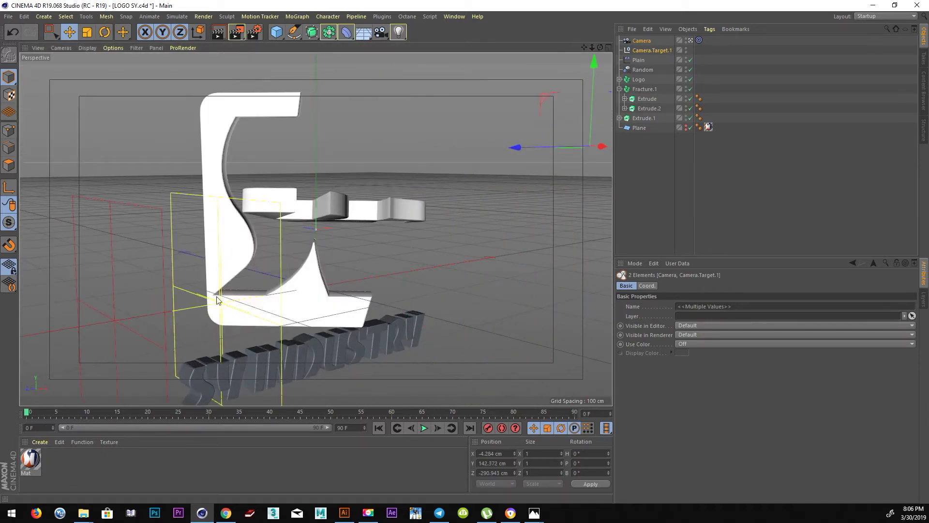
{"action": "scroll", "coordinate": [335, 217], "scroll_direction": "up", "scroll_amount": 5}
{"action": "scroll", "coordinate": [283, 193], "scroll_direction": "up", "scroll_amount": 5}
{"action": "scroll", "coordinate": [283, 193], "scroll_direction": "up", "scroll_amount": 2}
{"action": "scroll", "coordinate": [304, 199], "scroll_direction": "up", "scroll_amount": 2}
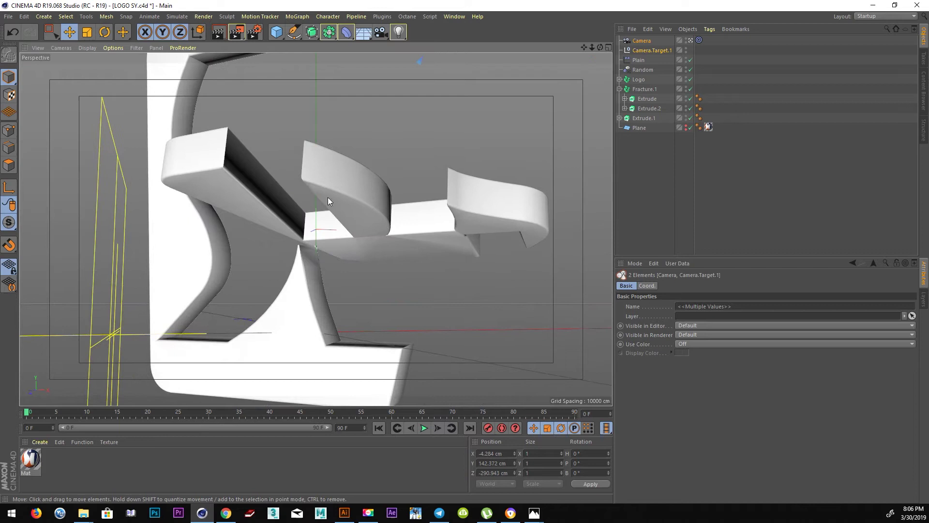
{"action": "scroll", "coordinate": [327, 196], "scroll_direction": "up", "scroll_amount": 2}
{"action": "scroll", "coordinate": [333, 199], "scroll_direction": "up", "scroll_amount": 2}
{"action": "scroll", "coordinate": [336, 183], "scroll_direction": "up", "scroll_amount": 2}
{"action": "scroll", "coordinate": [327, 202], "scroll_direction": "up", "scroll_amount": 2}
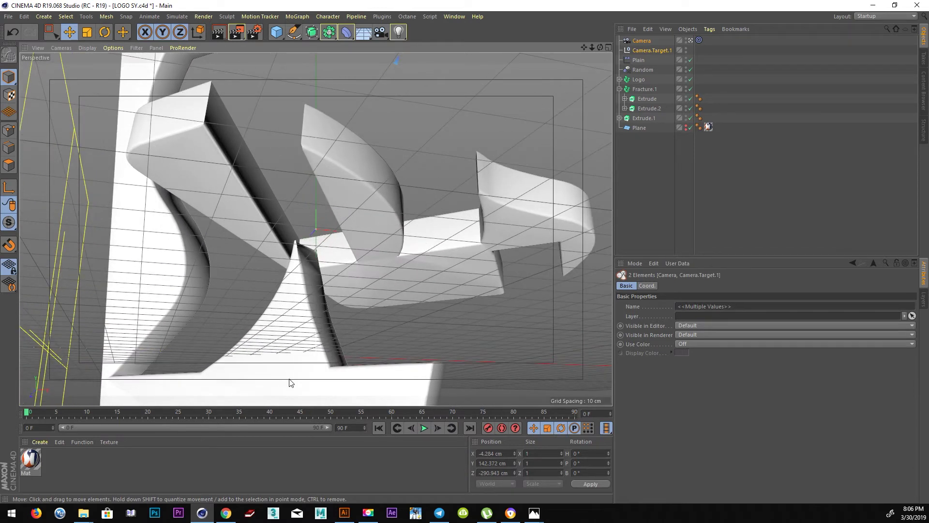
At the last frame, lower the camera and its target to about 52 cm on Y
{"action": "left_click_drag", "start_coordinate": [27, 413], "coordinate": [574, 414]}
{"action": "scroll", "coordinate": [259, 228], "scroll_direction": "down", "scroll_amount": 3}
{"action": "scroll", "coordinate": [259, 228], "scroll_direction": "down", "scroll_amount": 3}
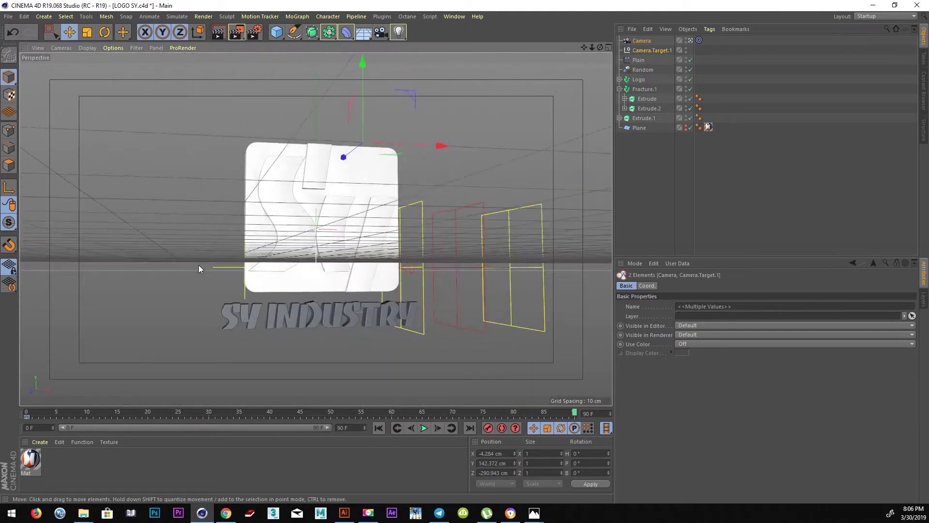
{"action": "scroll", "coordinate": [201, 266], "scroll_direction": "down", "scroll_amount": 2}
{"action": "scroll", "coordinate": [254, 249], "scroll_direction": "down", "scroll_amount": 1}
{"action": "scroll", "coordinate": [262, 247], "scroll_direction": "down", "scroll_amount": 1}
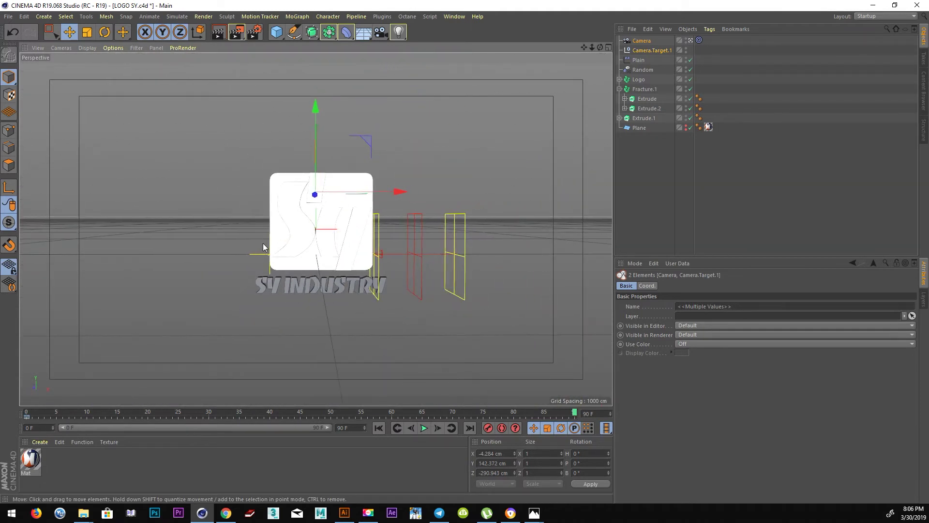
{"action": "left_click_drag", "start_coordinate": [316, 116], "coordinate": [315, 162]}
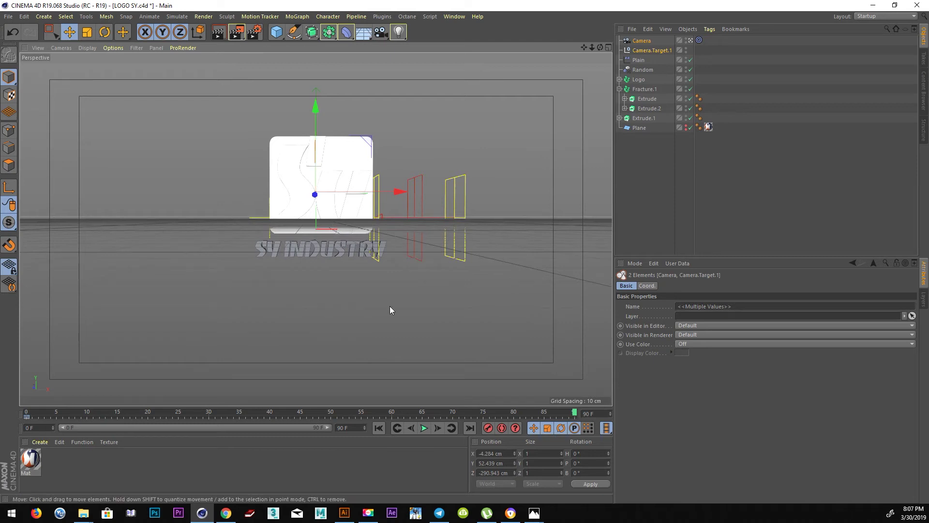
{"action": "left_click_drag", "start_coordinate": [308, 172], "coordinate": [352, 285]}
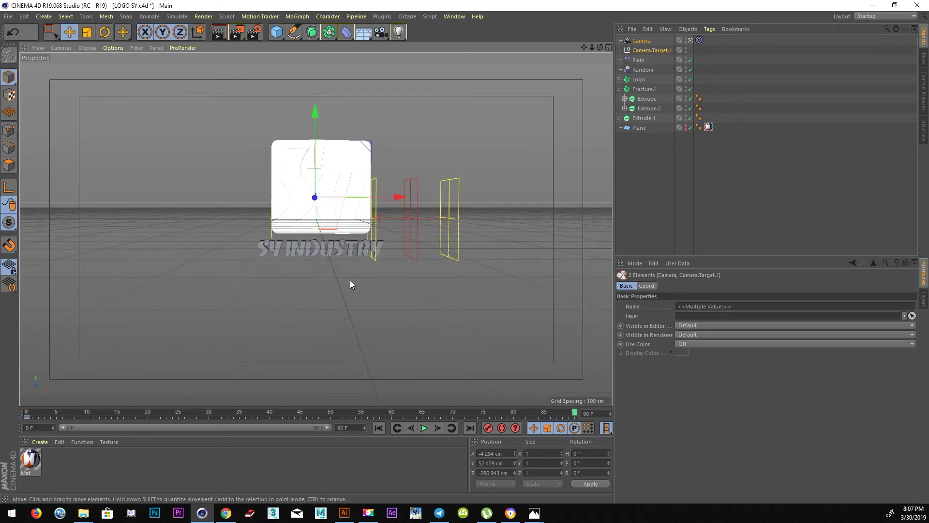
Drag the Random effector's strength keyframe to frame 60 and replay the shatter-and-reassemble animation
{"action": "left_click", "coordinate": [423, 427]}
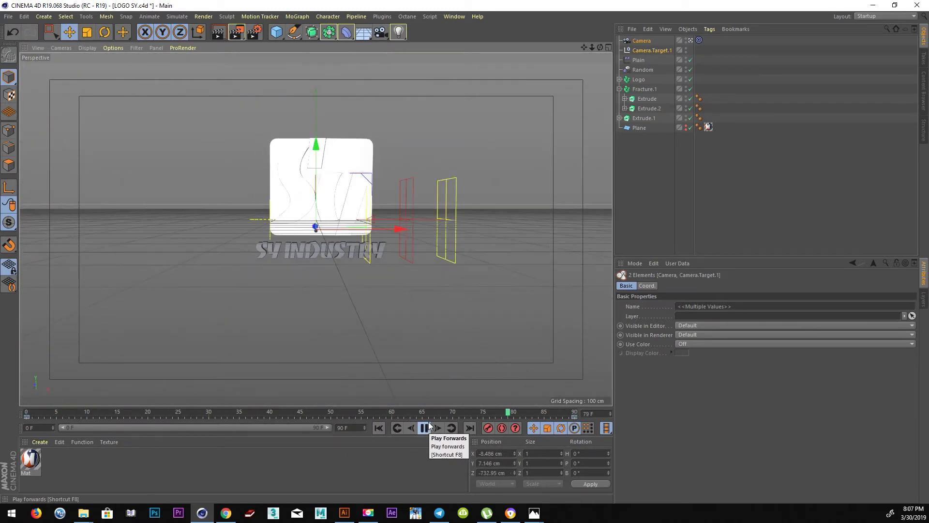
{"action": "left_click", "coordinate": [429, 424]}
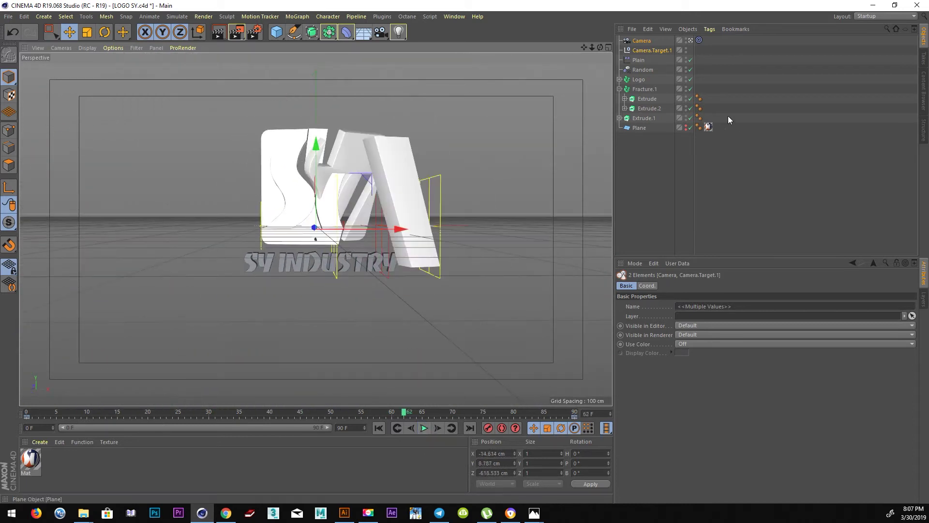
{"action": "left_click", "coordinate": [643, 69]}
{"action": "left_click", "coordinate": [410, 417]}
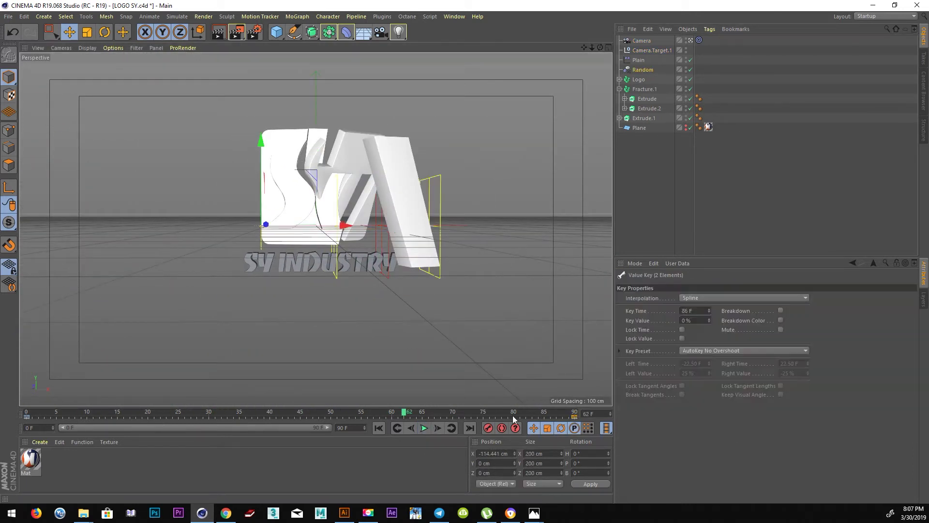
{"action": "left_click_drag", "start_coordinate": [389, 417], "coordinate": [393, 418]}
{"action": "left_click", "coordinate": [423, 427]}
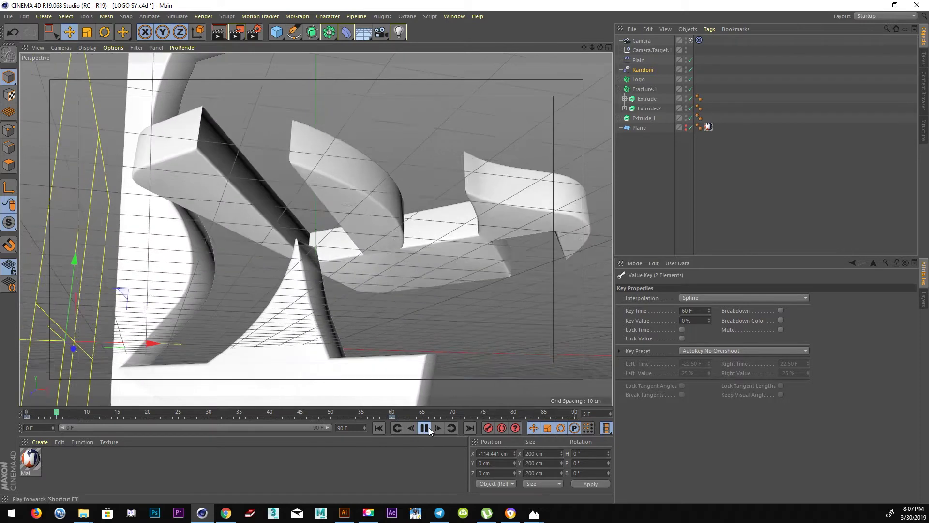
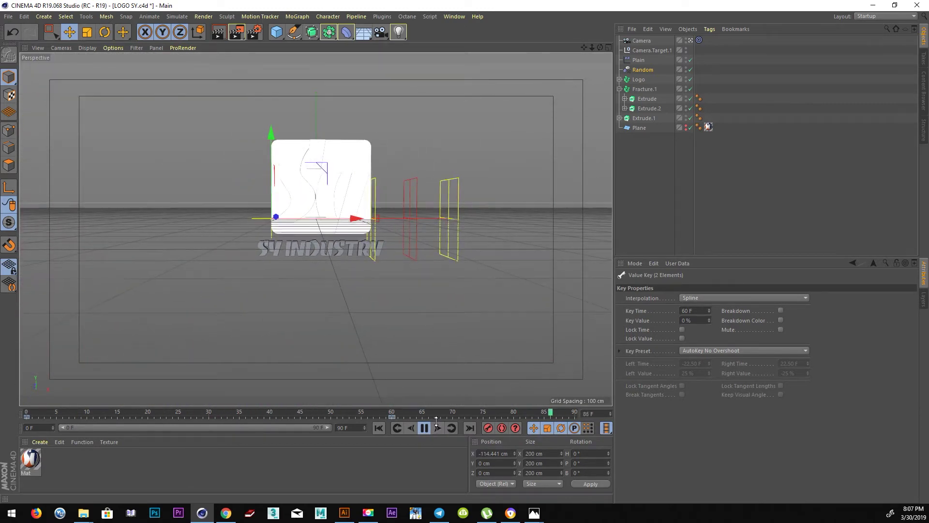
Stop playback, rename Fracture.1 to Frame, and Ctrl-drag to duplicate it
{"action": "left_click", "coordinate": [424, 428]}
{"action": "left_click", "coordinate": [619, 89]}
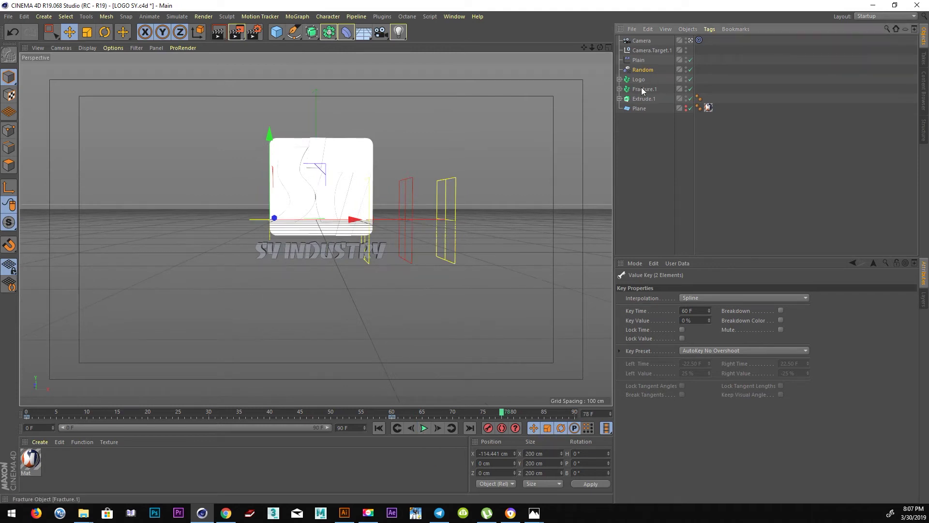
{"action": "double_click", "coordinate": [651, 90]}
{"action": "type", "text": "Frame"}
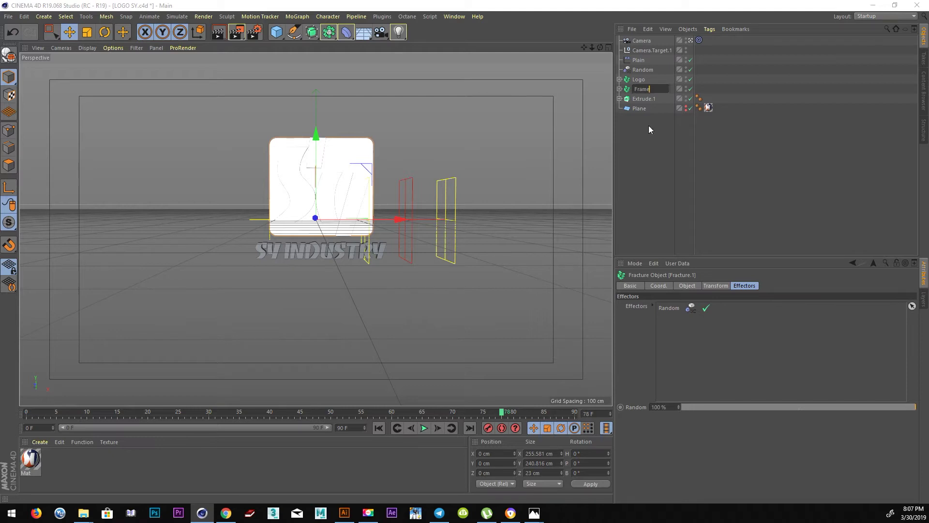
{"action": "left_click_drag", "start_coordinate": [639, 92], "coordinate": [643, 127], "text": "ctrl"}
Swap the copy's children for Extrude.1, name it Brand Title, and remove its Random effector
{"action": "left_click", "coordinate": [620, 119]}
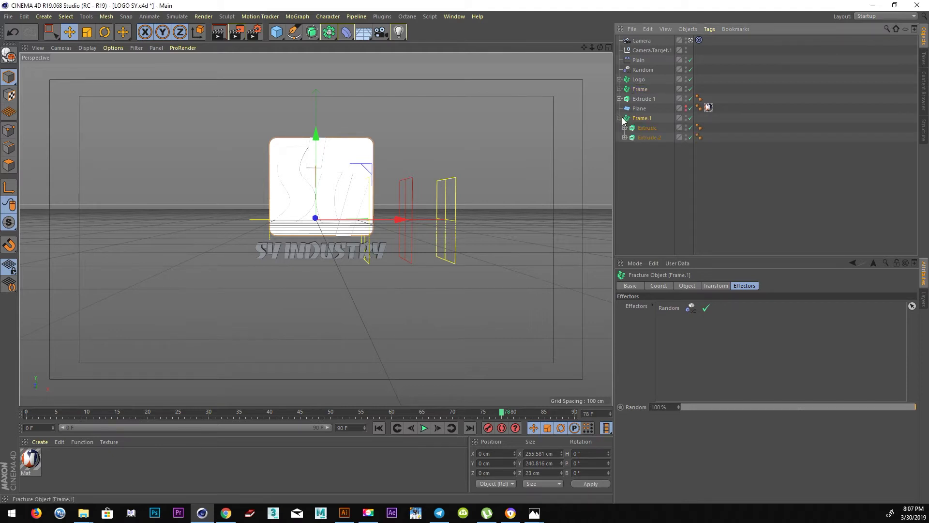
{"action": "left_click_drag", "start_coordinate": [644, 120], "coordinate": [644, 121]}
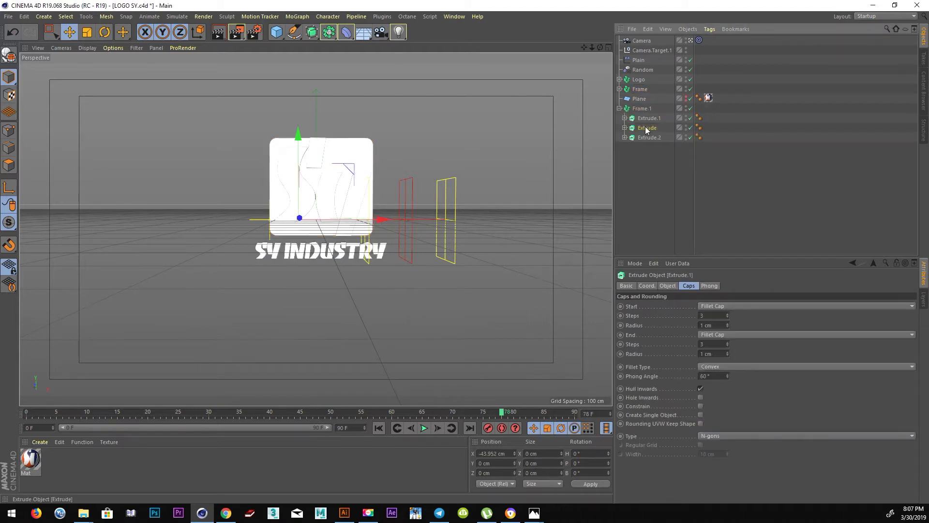
{"action": "key", "text": "Delete"}
{"action": "double_click", "coordinate": [647, 109]}
{"action": "type", "text": "Brand Ti"}
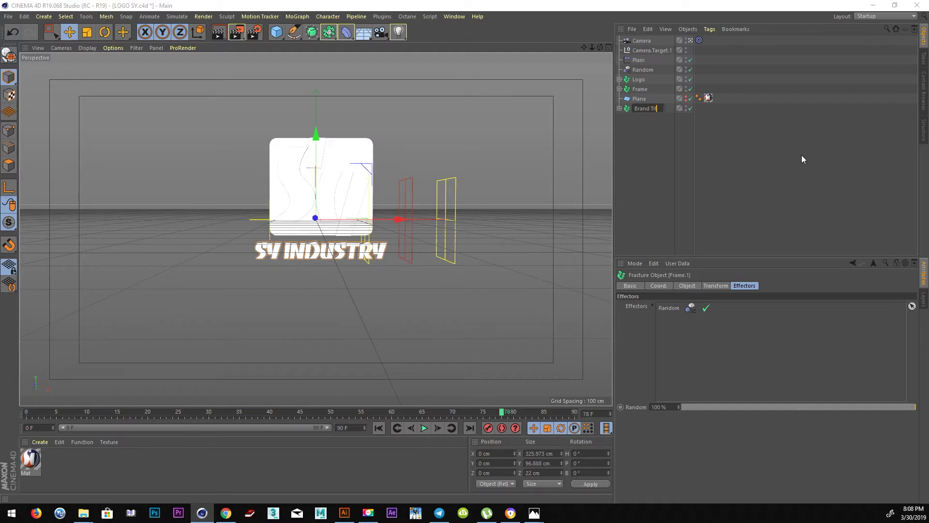
{"action": "type", "text": "le"}
{"action": "key", "text": "Return"}
{"action": "left_click", "coordinate": [669, 308]}
{"action": "key", "text": "Delete"}
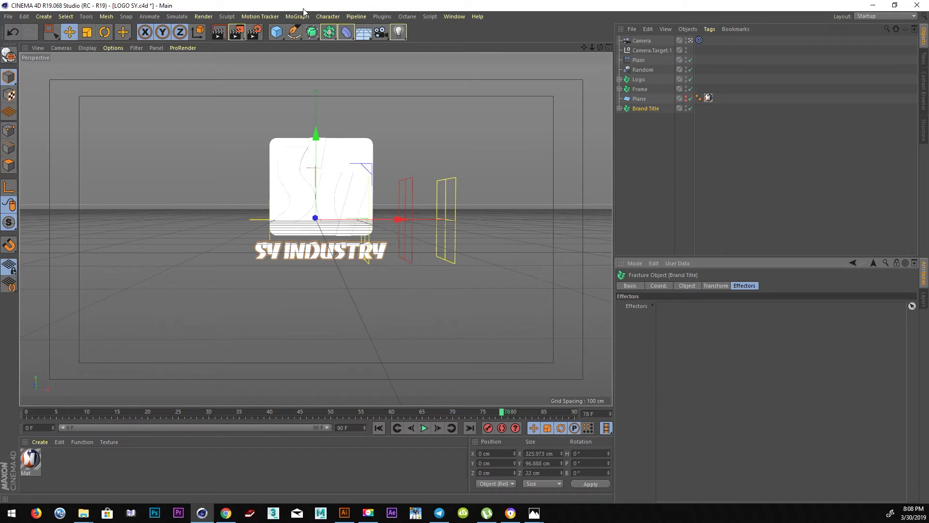
Add a Plain effector from MoGraph > Effector and give it a Box falloff shape
{"action": "left_click", "coordinate": [310, 19]}
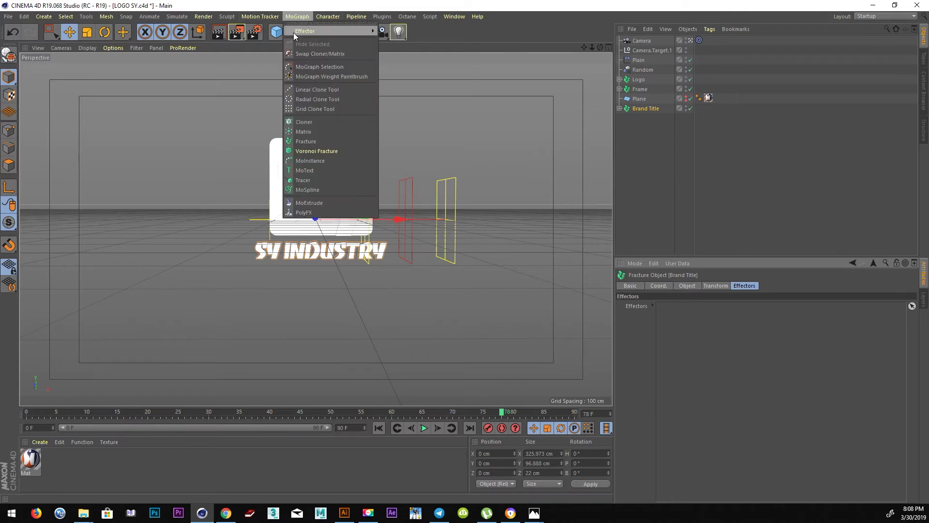
{"action": "left_click", "coordinate": [400, 45]}
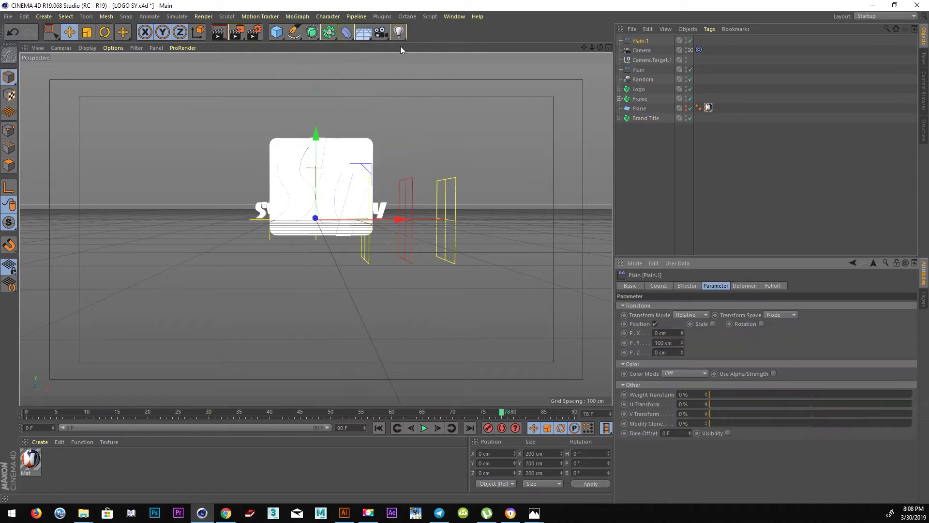
{"action": "left_click", "coordinate": [773, 285]}
{"action": "left_click", "coordinate": [696, 306]}
{"action": "left_click", "coordinate": [677, 325]}
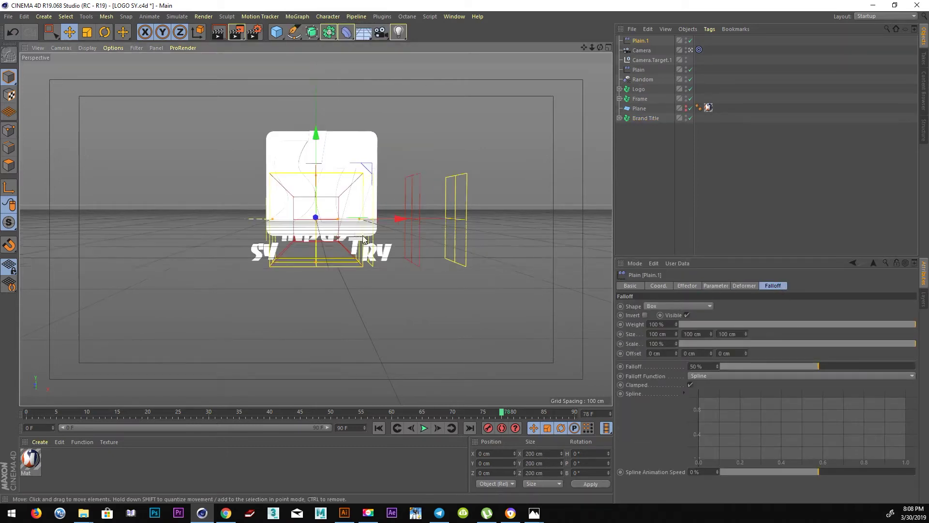
Lower the Plain effector, rotate it to H 90°, and reduce its falloff Size Z
{"action": "left_click_drag", "start_coordinate": [318, 146], "coordinate": [318, 169]}
{"action": "key", "text": "r"}
{"action": "left_click_drag", "start_coordinate": [339, 248], "coordinate": [397, 252]}
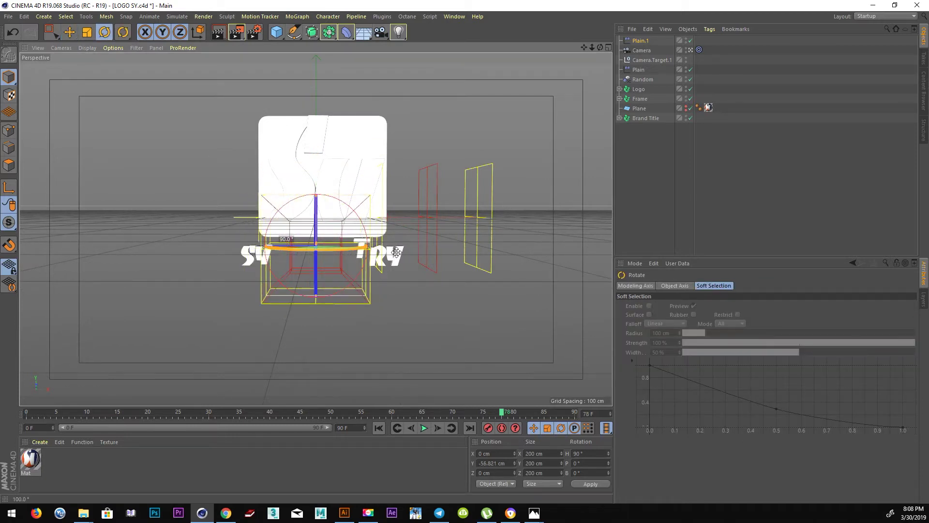
{"action": "mouse_move", "coordinate": [280, 271]}
{"action": "left_mouse_down", "text": "alt"}
{"action": "mouse_move", "coordinate": [278, 294]}
{"action": "mouse_move", "coordinate": [341, 298]}
{"action": "mouse_move", "coordinate": [380, 250]}
{"action": "mouse_move", "coordinate": [517, 199]}
{"action": "left_mouse_up", "text": "alt"}
{"action": "key", "text": "e"}
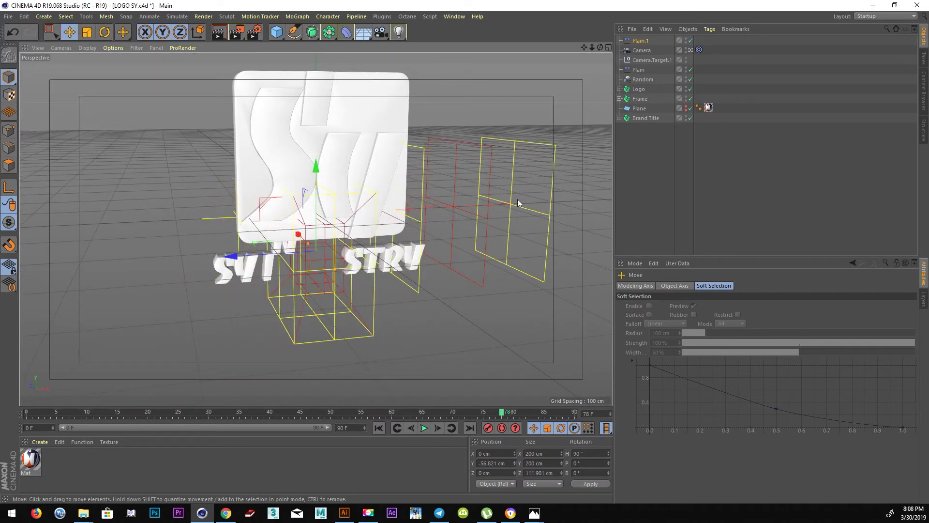
{"action": "left_click", "coordinate": [640, 41]}
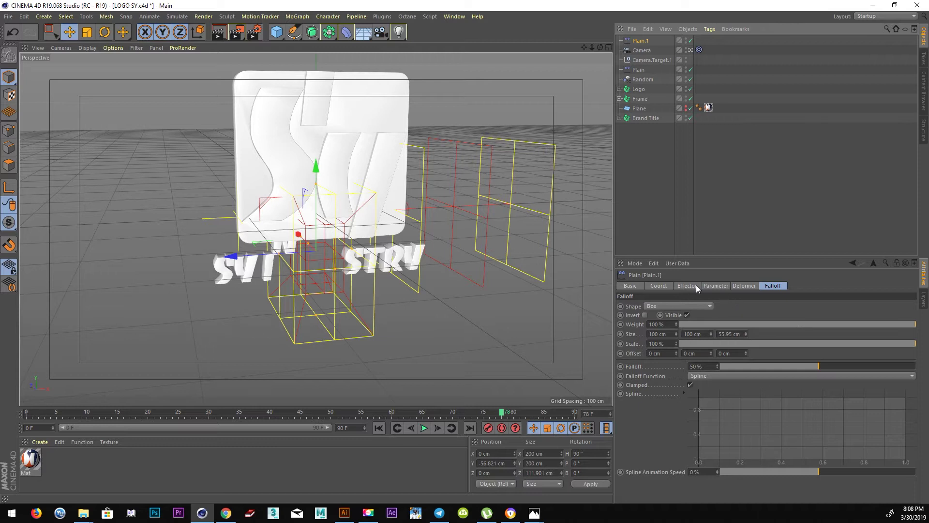
{"action": "left_click", "coordinate": [688, 286]}
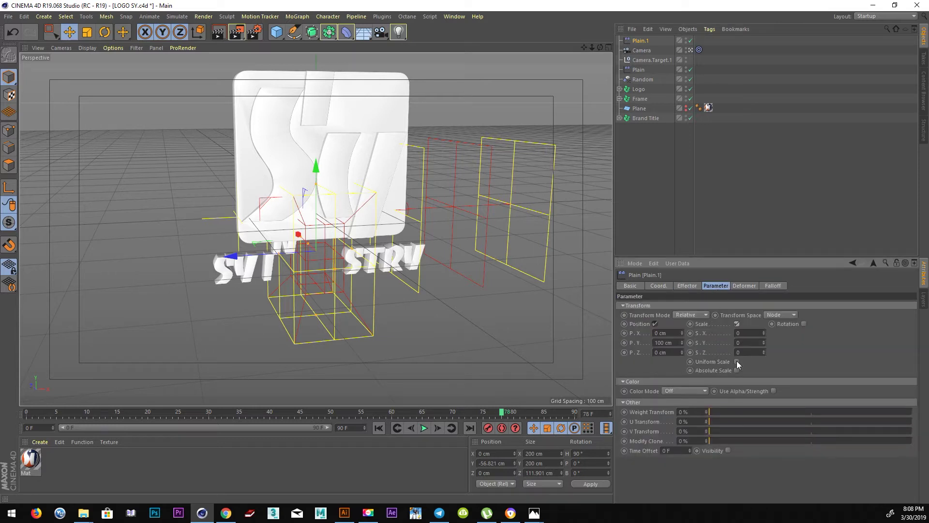
Enable uniform scale on Plain.1, then rotate and resize its falloff box along Z
{"action": "left_click", "coordinate": [737, 362]}
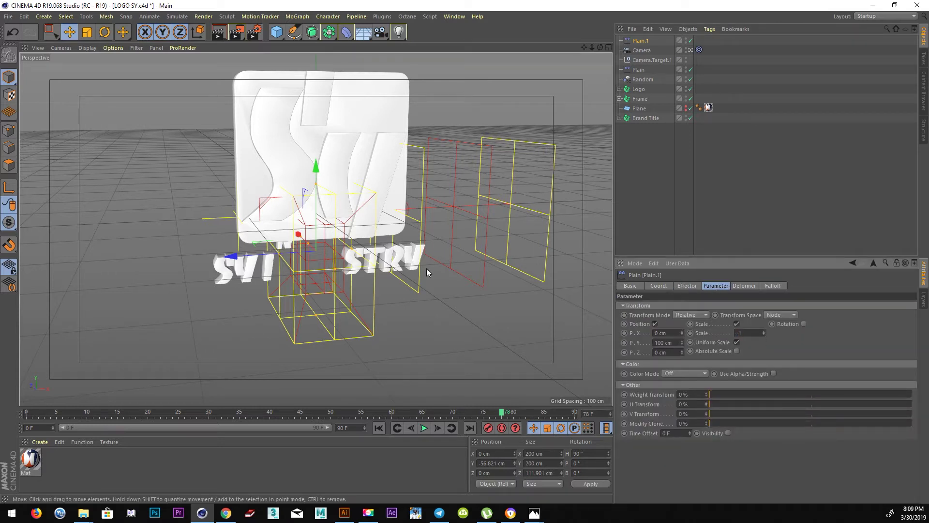
{"action": "mouse_move", "coordinate": [355, 255]}
{"action": "left_mouse_down"}
{"action": "mouse_move", "coordinate": [397, 251]}
{"action": "mouse_move", "coordinate": [318, 278]}
{"action": "mouse_move", "coordinate": [450, 284]}
{"action": "mouse_move", "coordinate": [420, 285]}
{"action": "mouse_move", "coordinate": [431, 285]}
{"action": "left_mouse_up"}
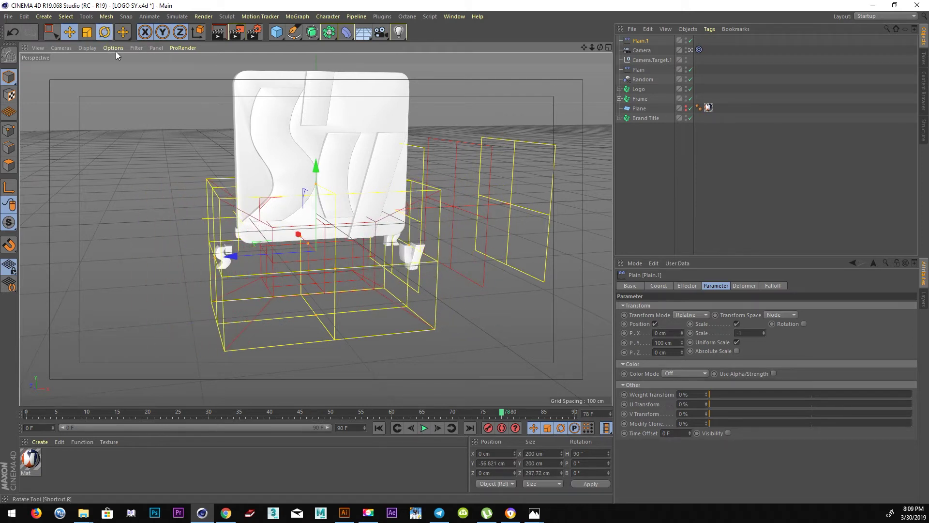
{"action": "key", "text": "r"}
{"action": "mouse_move", "coordinate": [302, 263]}
{"action": "left_mouse_down"}
{"action": "mouse_move", "coordinate": [218, 135]}
{"action": "mouse_move", "coordinate": [469, 157]}
{"action": "left_mouse_up"}
{"action": "key", "text": "e"}
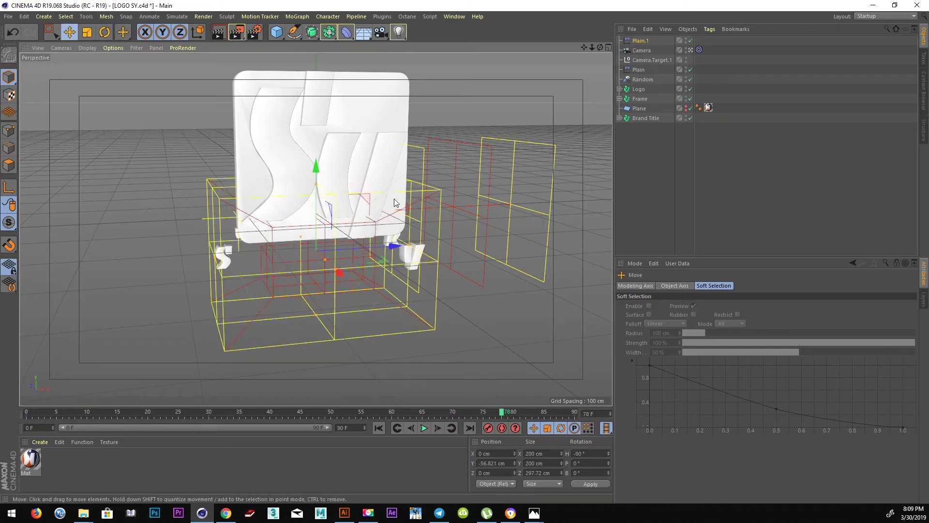
{"action": "mouse_move", "coordinate": [411, 244]}
{"action": "left_mouse_down"}
{"action": "mouse_move", "coordinate": [289, 270]}
{"action": "mouse_move", "coordinate": [439, 251]}
{"action": "mouse_move", "coordinate": [408, 262]}
{"action": "mouse_move", "coordinate": [416, 212]}
{"action": "mouse_move", "coordinate": [365, 226]}
{"action": "mouse_move", "coordinate": [425, 257]}
{"action": "mouse_move", "coordinate": [349, 264]}
{"action": "mouse_move", "coordinate": [565, 158]}
{"action": "left_mouse_up"}
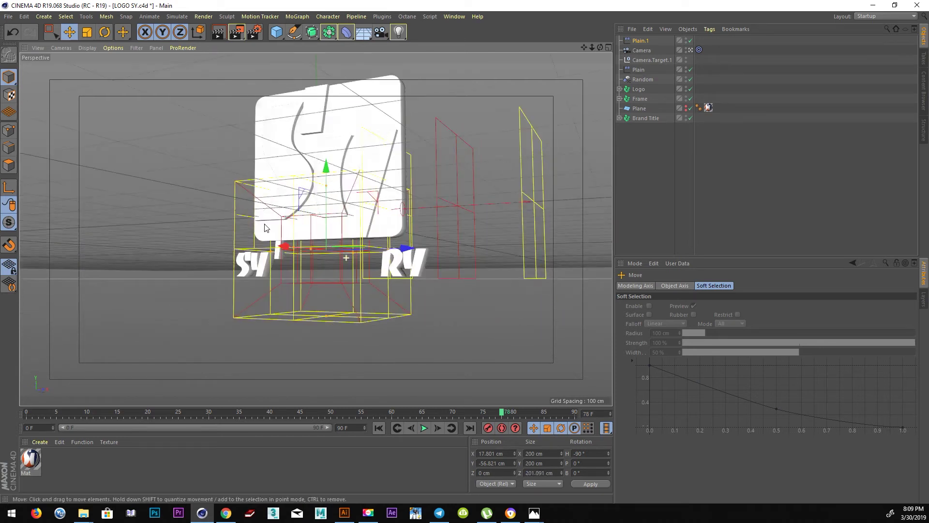
Set Plain.1's P.Y to 0 cm and slide its falloff box along X across the title
{"action": "left_click", "coordinate": [639, 43]}
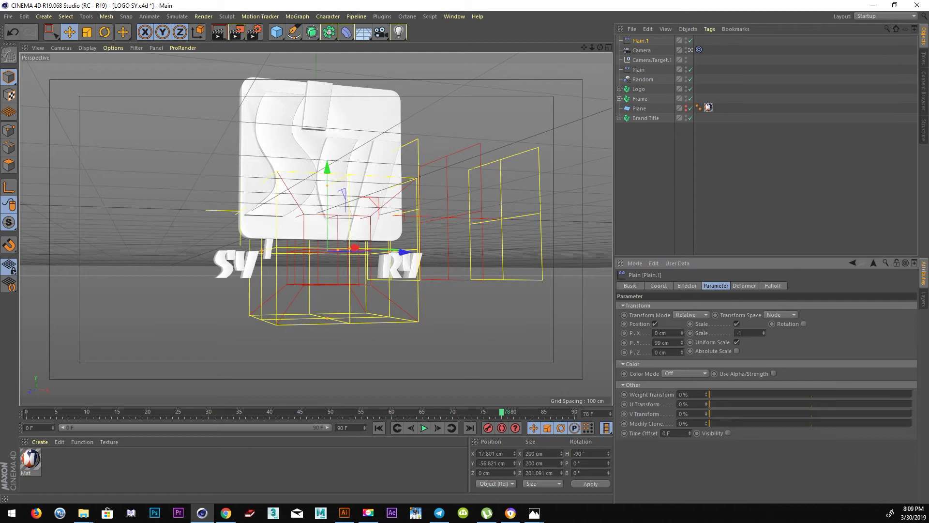
{"action": "type", "text": "00"}
{"action": "key", "text": "Return"}
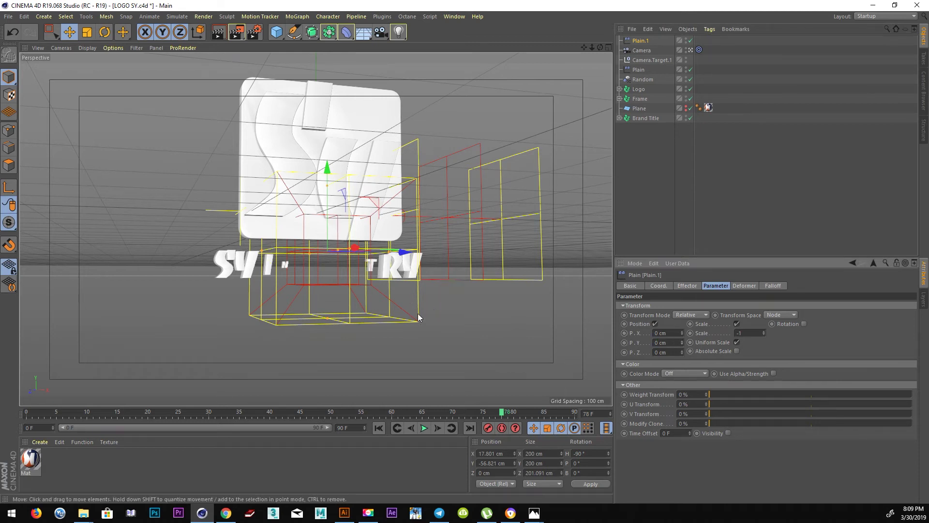
{"action": "mouse_move", "coordinate": [375, 259]}
{"action": "left_mouse_down"}
{"action": "mouse_move", "coordinate": [409, 270]}
{"action": "mouse_move", "coordinate": [460, 257]}
{"action": "mouse_move", "coordinate": [362, 254]}
{"action": "mouse_move", "coordinate": [457, 277]}
{"action": "left_mouse_up"}
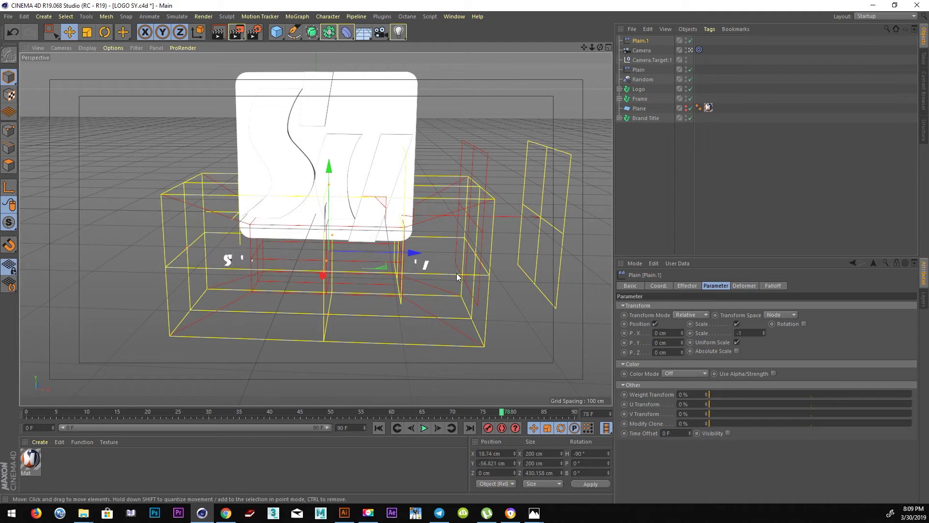
{"action": "mouse_move", "coordinate": [327, 259]}
{"action": "left_mouse_down"}
{"action": "mouse_move", "coordinate": [358, 260]}
{"action": "mouse_move", "coordinate": [338, 262]}
{"action": "left_mouse_up"}
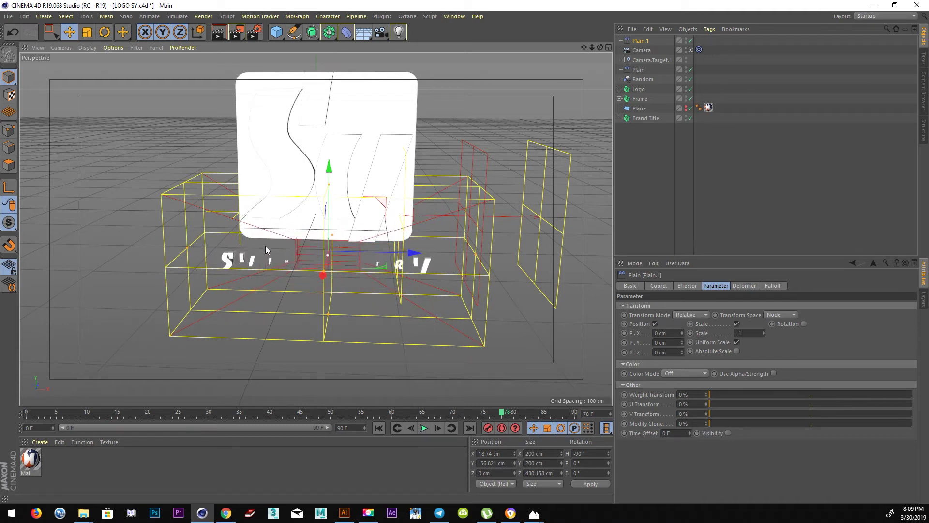
{"action": "left_click_drag", "start_coordinate": [262, 253], "coordinate": [372, 253]}
{"action": "left_click_drag", "start_coordinate": [437, 252], "coordinate": [404, 240]}
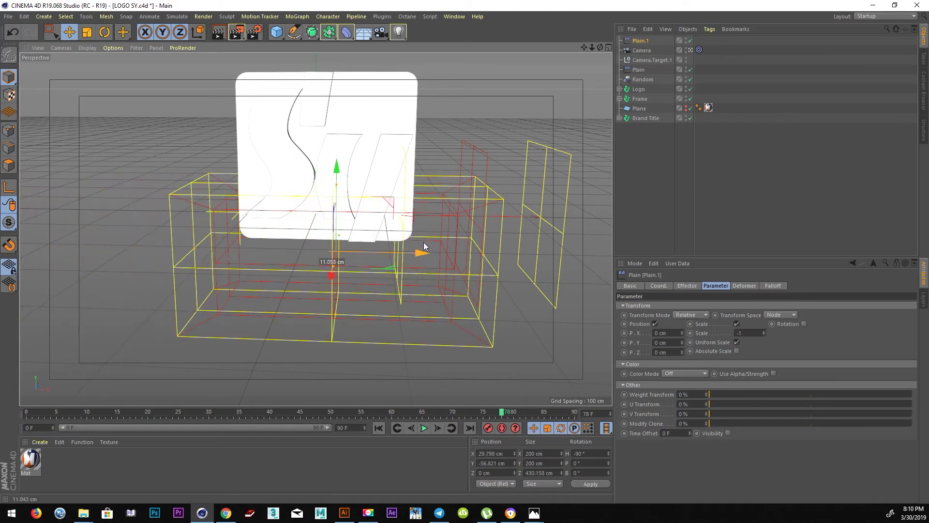
{"action": "mouse_move", "coordinate": [405, 240]}
{"action": "left_mouse_down"}
{"action": "mouse_move", "coordinate": [486, 253]}
{"action": "mouse_move", "coordinate": [381, 255]}
{"action": "mouse_move", "coordinate": [430, 263]}
{"action": "mouse_move", "coordinate": [481, 255]}
{"action": "left_mouse_up"}
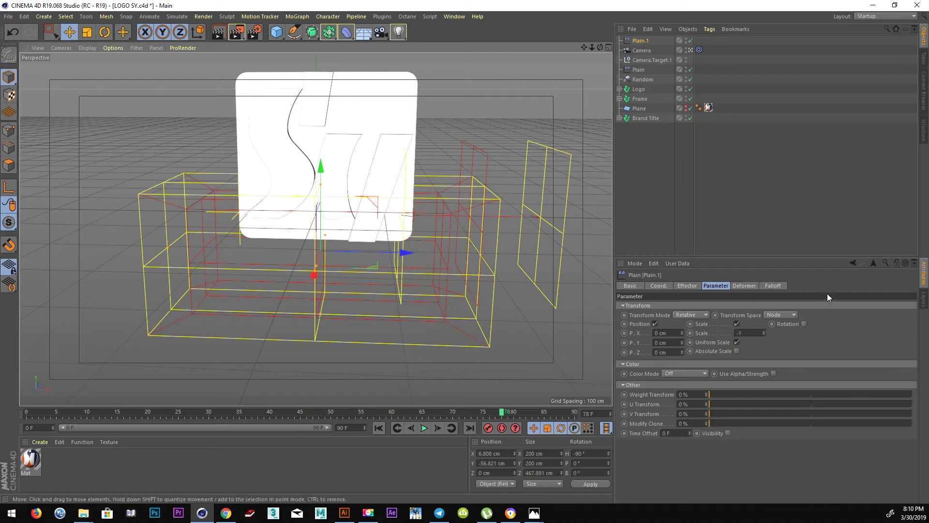
{"action": "left_click", "coordinate": [687, 286]}
{"action": "left_click", "coordinate": [716, 286]}
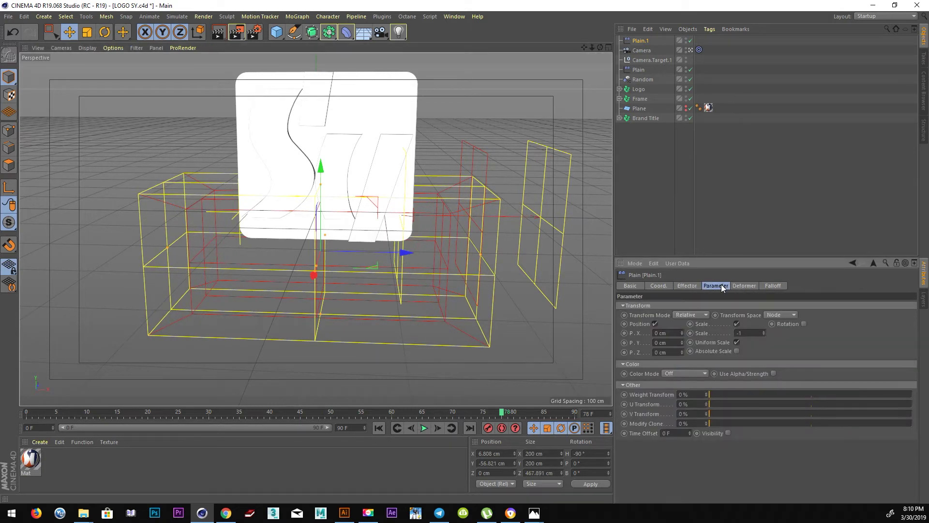
Test Plain.1's falloff by lowering Weight, toggling Invert, and adjusting the box scale and size
{"action": "left_click", "coordinate": [659, 286]}
{"action": "left_click", "coordinate": [773, 286]}
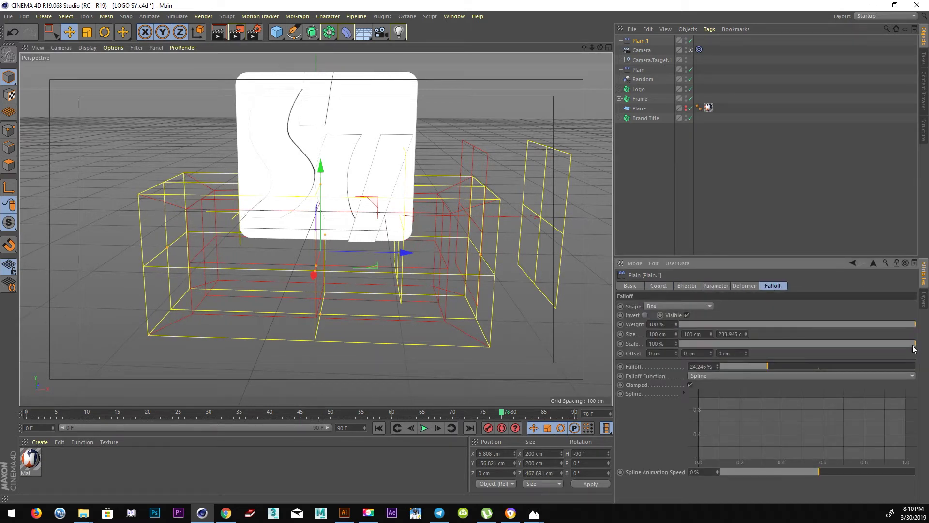
{"action": "mouse_move", "coordinate": [826, 322]}
{"action": "left_mouse_down"}
{"action": "mouse_move", "coordinate": [701, 318]}
{"action": "mouse_move", "coordinate": [748, 303]}
{"action": "mouse_move", "coordinate": [882, 318]}
{"action": "mouse_move", "coordinate": [681, 319]}
{"action": "mouse_move", "coordinate": [863, 332]}
{"action": "mouse_move", "coordinate": [725, 334]}
{"action": "mouse_move", "coordinate": [762, 331]}
{"action": "mouse_move", "coordinate": [749, 325]}
{"action": "mouse_move", "coordinate": [838, 333]}
{"action": "mouse_move", "coordinate": [847, 343]}
{"action": "mouse_move", "coordinate": [829, 342]}
{"action": "left_mouse_up"}
{"action": "left_click", "coordinate": [646, 315]}
{"action": "mouse_move", "coordinate": [489, 257]}
{"action": "left_mouse_down"}
{"action": "mouse_move", "coordinate": [432, 257]}
{"action": "mouse_move", "coordinate": [466, 260]}
{"action": "left_mouse_up"}
{"action": "mouse_move", "coordinate": [892, 347]}
{"action": "left_mouse_down"}
{"action": "mouse_move", "coordinate": [807, 346]}
{"action": "mouse_move", "coordinate": [834, 332]}
{"action": "mouse_move", "coordinate": [683, 324]}
{"action": "mouse_move", "coordinate": [908, 333]}
{"action": "left_mouse_up"}
{"action": "mouse_move", "coordinate": [852, 343]}
{"action": "left_mouse_down"}
{"action": "mouse_move", "coordinate": [923, 339]}
{"action": "mouse_move", "coordinate": [704, 325]}
{"action": "mouse_move", "coordinate": [905, 324]}
{"action": "mouse_move", "coordinate": [739, 324]}
{"action": "mouse_move", "coordinate": [791, 307]}
{"action": "left_mouse_up"}
{"action": "left_click_drag", "start_coordinate": [746, 333], "coordinate": [714, 346]}
{"action": "left_click", "coordinate": [710, 336]}
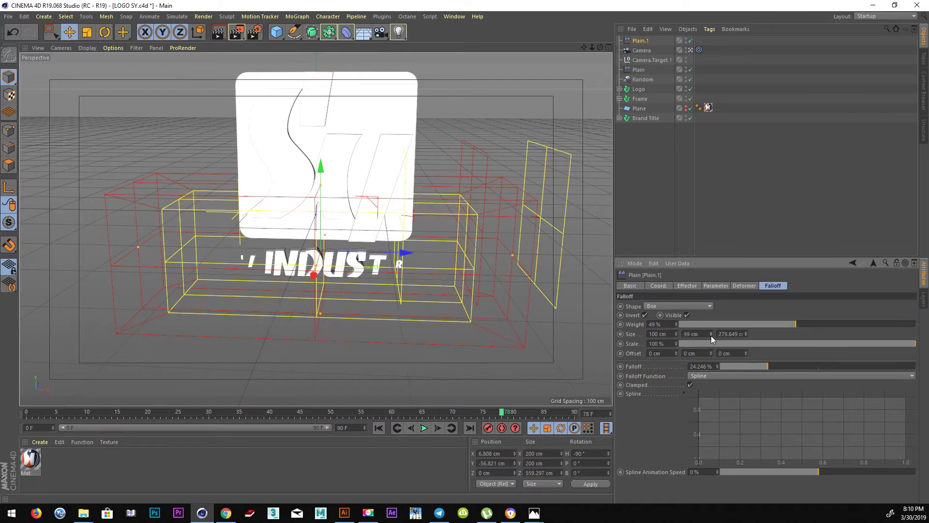
{"action": "mouse_move", "coordinate": [675, 333]}
{"action": "left_mouse_down"}
{"action": "mouse_move", "coordinate": [675, 353]}
{"action": "mouse_move", "coordinate": [676, 338]}
{"action": "left_mouse_up"}
Vary the falloff Weight and box size while watching the title, ending at Weight 100%
{"action": "left_click_drag", "start_coordinate": [796, 323], "coordinate": [699, 329]}
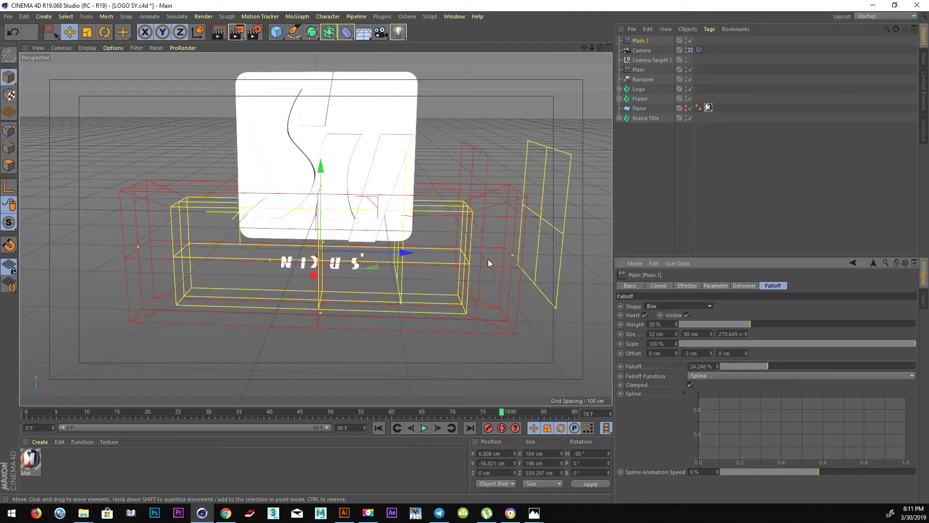
{"action": "mouse_move", "coordinate": [513, 254]}
{"action": "left_mouse_down"}
{"action": "mouse_move", "coordinate": [407, 251]}
{"action": "mouse_move", "coordinate": [527, 267]}
{"action": "left_mouse_up"}
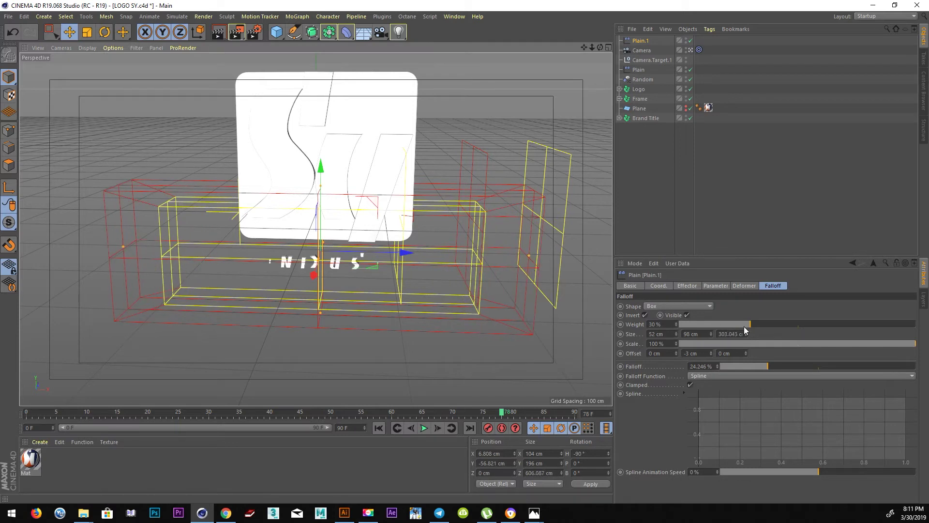
{"action": "mouse_move", "coordinate": [749, 324]}
{"action": "left_mouse_down"}
{"action": "mouse_move", "coordinate": [812, 324]}
{"action": "mouse_move", "coordinate": [795, 332]}
{"action": "left_mouse_up"}
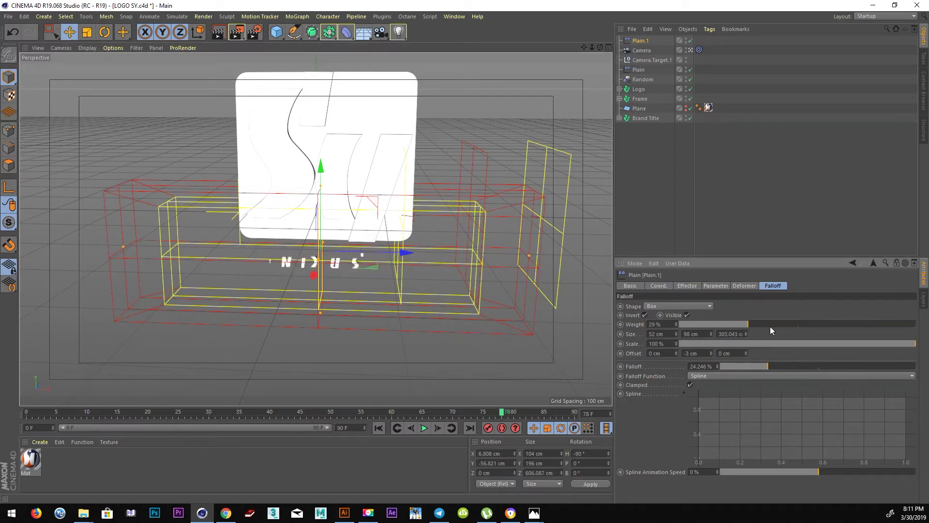
{"action": "left_click_drag", "start_coordinate": [529, 256], "coordinate": [431, 261]}
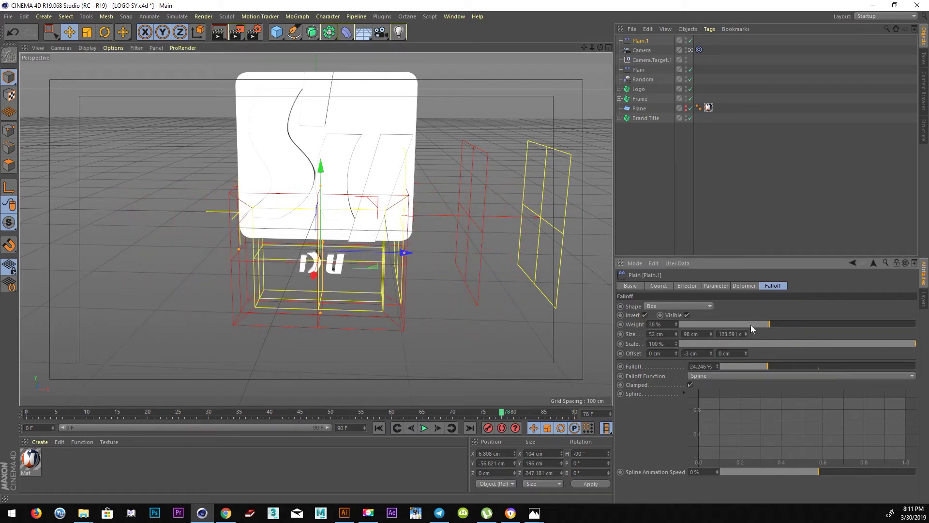
{"action": "left_click_drag", "start_coordinate": [751, 324], "coordinate": [927, 324]}
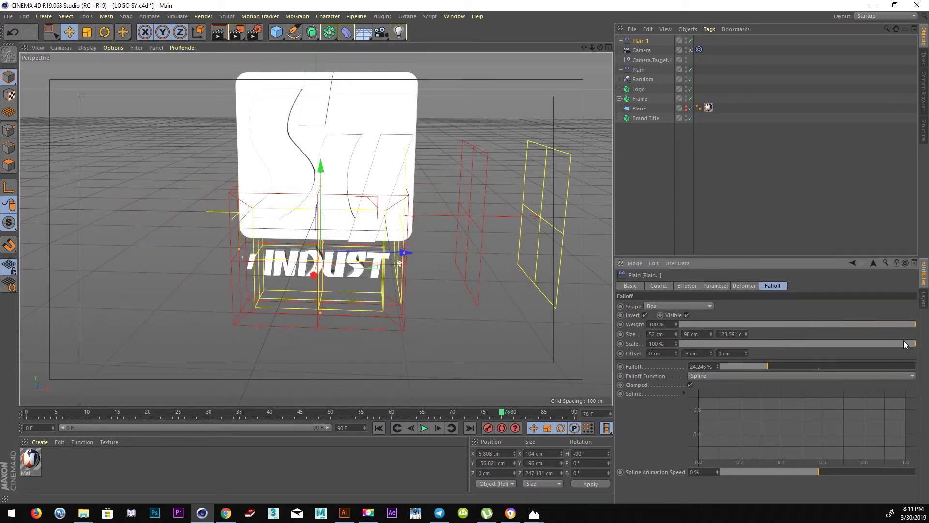
{"action": "mouse_move", "coordinate": [416, 260]}
{"action": "left_mouse_down"}
{"action": "mouse_move", "coordinate": [534, 264]}
{"action": "mouse_move", "coordinate": [507, 266]}
{"action": "left_mouse_up"}
{"action": "left_click_drag", "start_coordinate": [321, 312], "coordinate": [324, 314]}
{"action": "left_click_drag", "start_coordinate": [325, 242], "coordinate": [337, 242]}
{"action": "left_click_drag", "start_coordinate": [878, 326], "coordinate": [678, 325]}
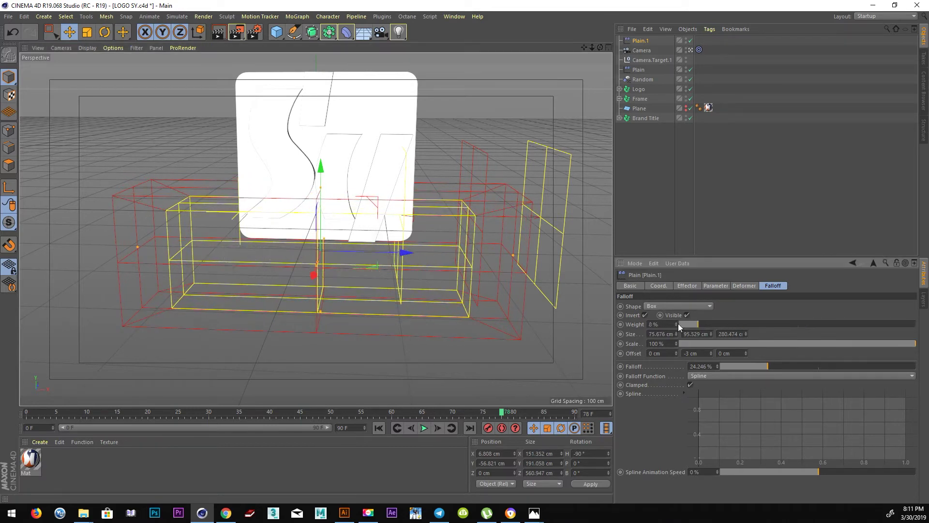
{"action": "mouse_move", "coordinate": [762, 324]}
{"action": "left_mouse_down"}
{"action": "mouse_move", "coordinate": [895, 324]}
{"action": "mouse_move", "coordinate": [629, 318]}
{"action": "mouse_move", "coordinate": [831, 324]}
{"action": "mouse_move", "coordinate": [724, 324]}
{"action": "mouse_move", "coordinate": [828, 328]}
{"action": "mouse_move", "coordinate": [736, 332]}
{"action": "mouse_move", "coordinate": [875, 335]}
{"action": "mouse_move", "coordinate": [733, 332]}
{"action": "mouse_move", "coordinate": [862, 340]}
{"action": "left_mouse_up"}
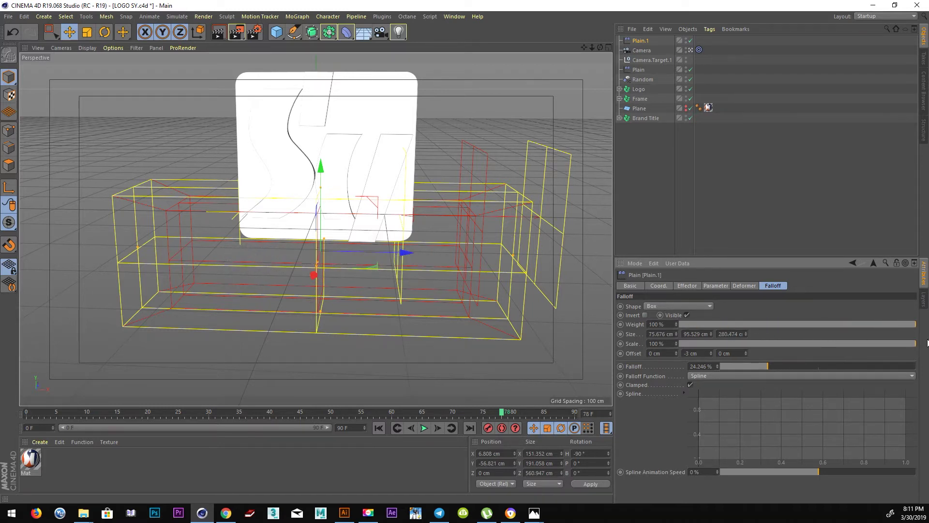
Keyframe the falloff Weight at frames 69 and 54, then preview around frame 47
{"action": "left_click_drag", "start_coordinate": [52, 413], "coordinate": [453, 429]}
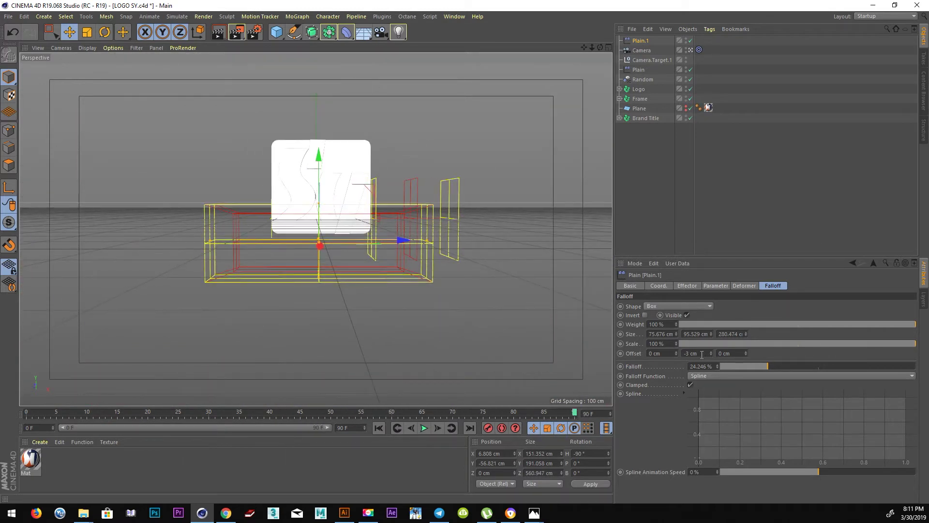
{"action": "left_click_drag", "start_coordinate": [718, 325], "coordinate": [864, 325]}
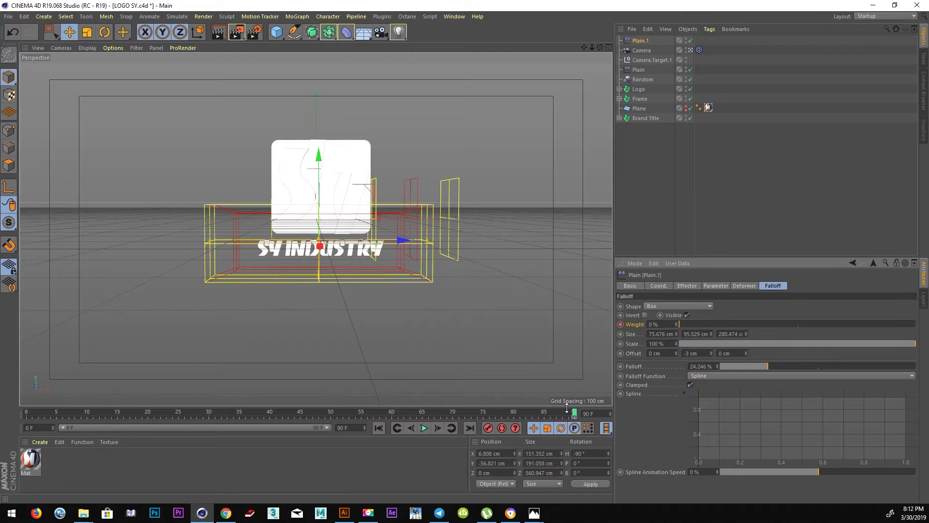
{"action": "left_click_drag", "start_coordinate": [567, 412], "coordinate": [356, 412]}
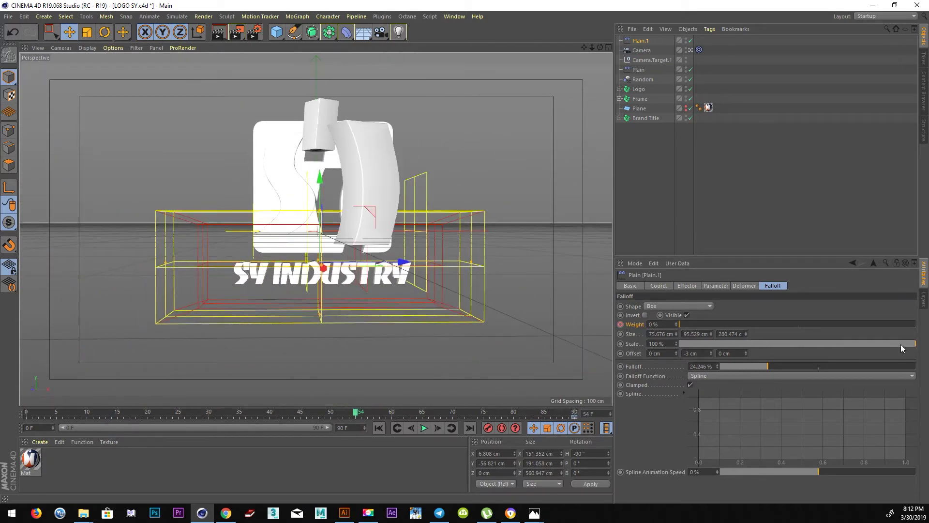
{"action": "left_click_drag", "start_coordinate": [698, 318], "coordinate": [882, 336]}
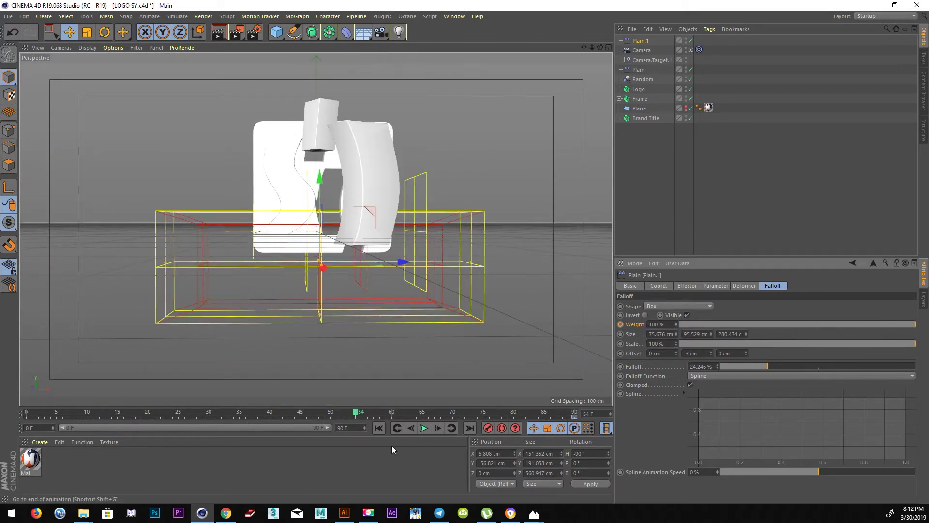
{"action": "mouse_move", "coordinate": [356, 412]}
{"action": "left_mouse_down"}
{"action": "mouse_move", "coordinate": [273, 416]}
{"action": "mouse_move", "coordinate": [544, 412]}
{"action": "mouse_move", "coordinate": [379, 413]}
{"action": "left_mouse_up"}
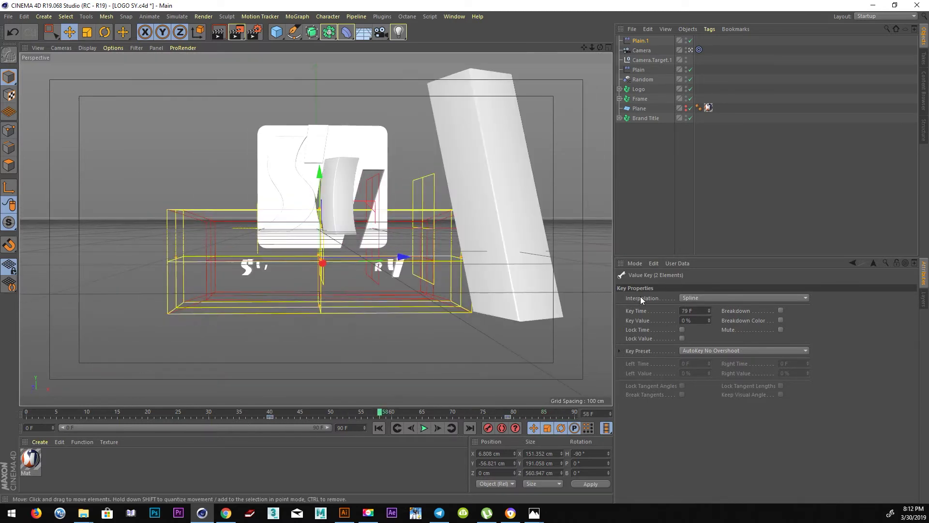
Enable Rotation on Plain.1 and set its pitch R.P to 360°
{"action": "left_click", "coordinate": [644, 41]}
{"action": "left_click", "coordinate": [748, 286]}
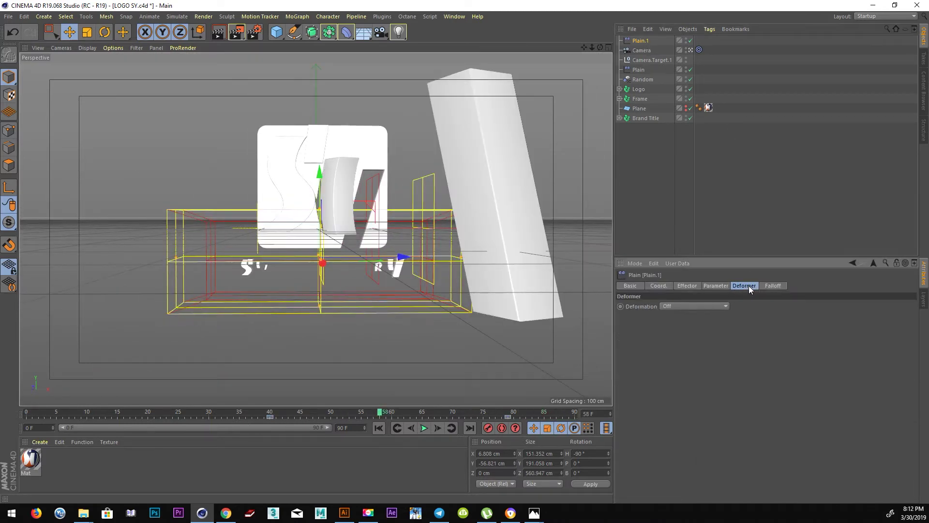
{"action": "left_click", "coordinate": [716, 286]}
{"action": "left_click", "coordinate": [804, 324]}
{"action": "left_click", "coordinate": [807, 342]}
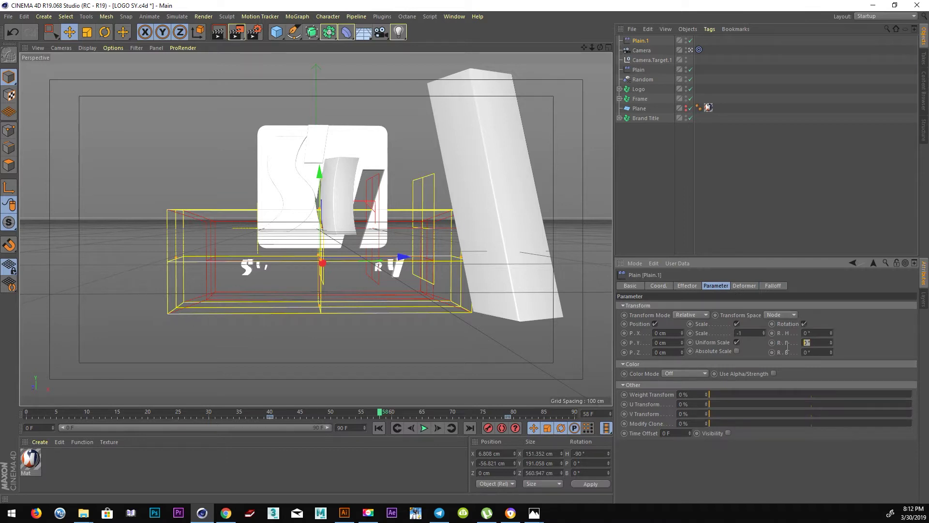
{"action": "type", "text": "360"}
{"action": "key", "text": "Return"}
Play the animation with F8 to check the spin, then select Brand Title
{"action": "mouse_move", "coordinate": [376, 416]}
{"action": "left_mouse_down"}
{"action": "mouse_move", "coordinate": [349, 418]}
{"action": "mouse_move", "coordinate": [466, 433]}
{"action": "mouse_move", "coordinate": [341, 430]}
{"action": "mouse_move", "coordinate": [468, 434]}
{"action": "mouse_move", "coordinate": [379, 419]}
{"action": "left_mouse_up"}
{"action": "key", "text": "F8"}
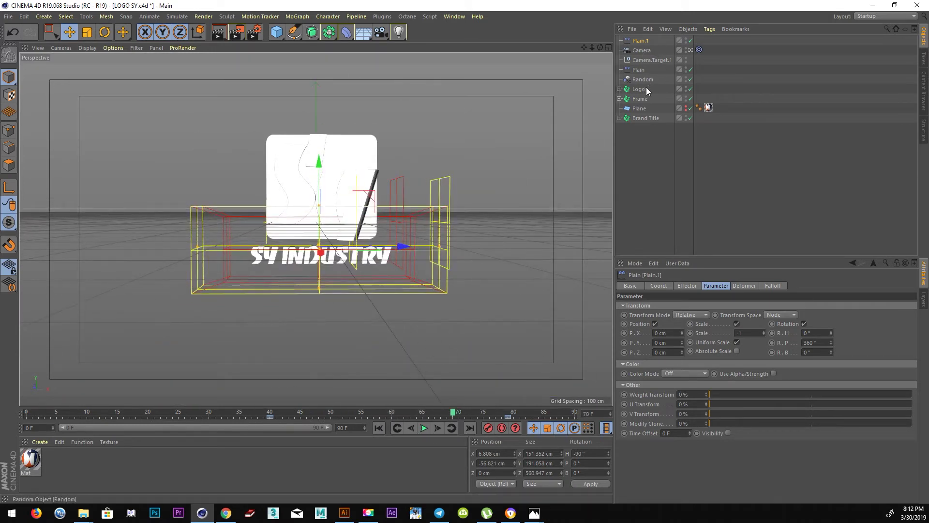
{"action": "left_click", "coordinate": [639, 118]}
{"action": "left_click", "coordinate": [173, 18]}
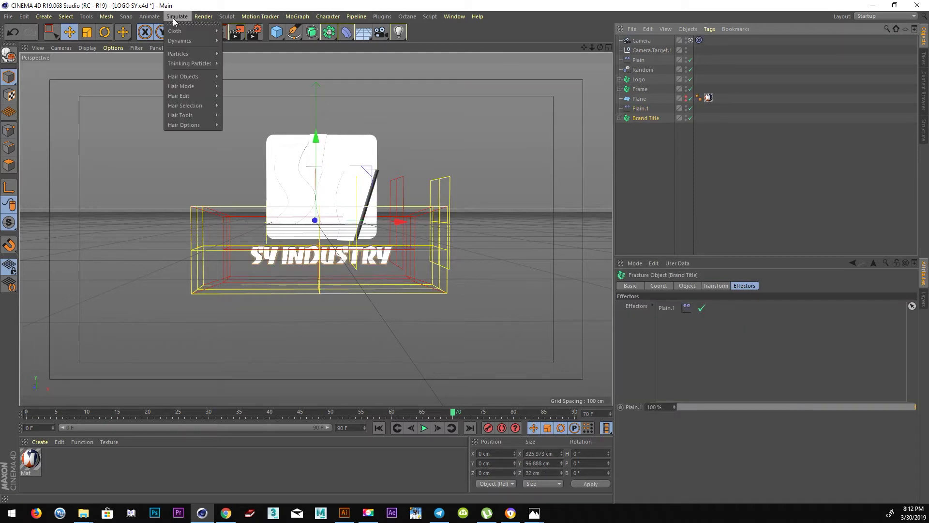
{"action": "left_click", "coordinate": [260, 16]}
{"action": "mouse_move", "coordinate": [305, 31]}
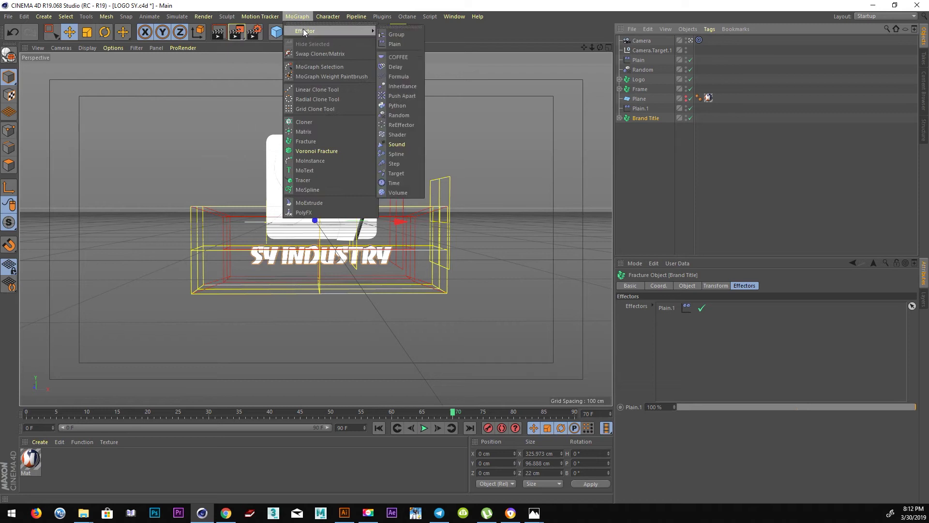
Add a Delay effector and put it in Brand Title's Effectors list
{"action": "left_click", "coordinate": [396, 67]}
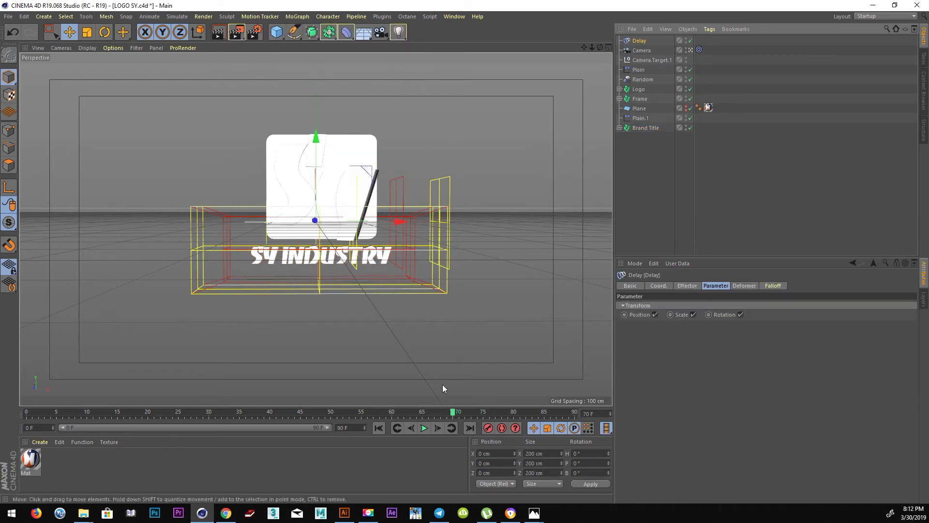
{"action": "left_click", "coordinate": [423, 428]}
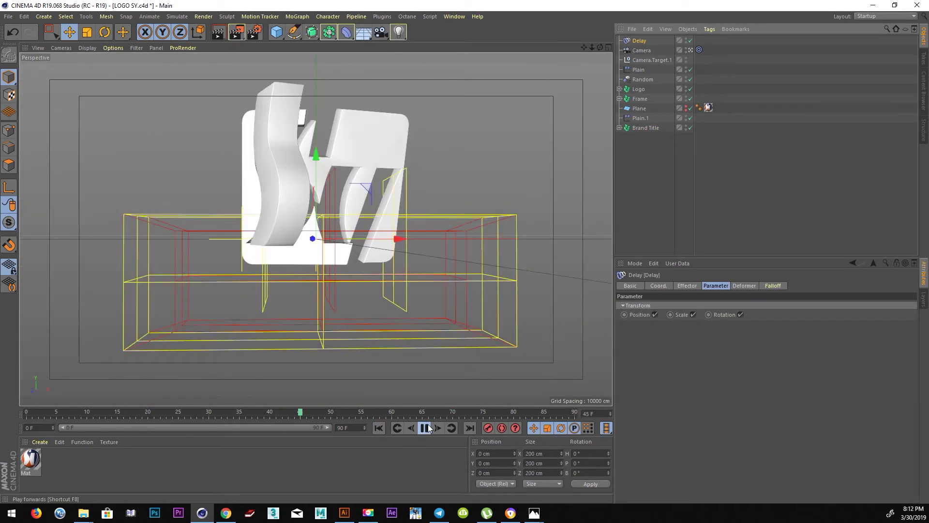
{"action": "left_click", "coordinate": [431, 426]}
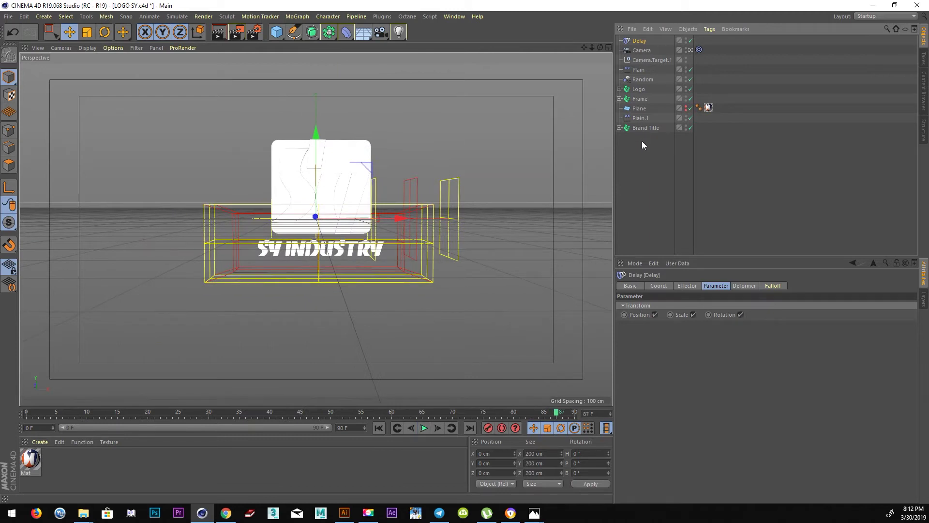
{"action": "left_click", "coordinate": [646, 128]}
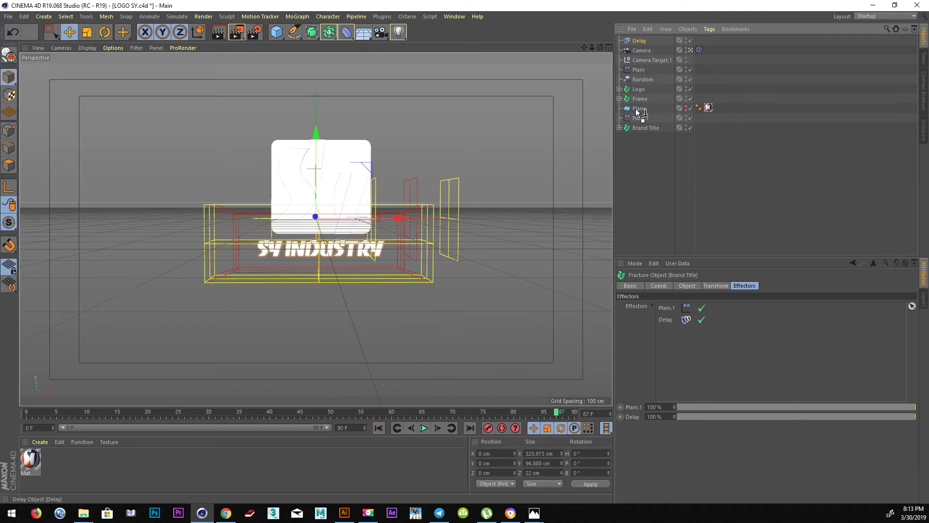
{"action": "left_click_drag", "start_coordinate": [638, 112], "coordinate": [638, 115]}
Set the Delay effector's Strength to 71% while replaying the animation
{"action": "left_click", "coordinate": [772, 286]}
{"action": "left_click", "coordinate": [716, 285]}
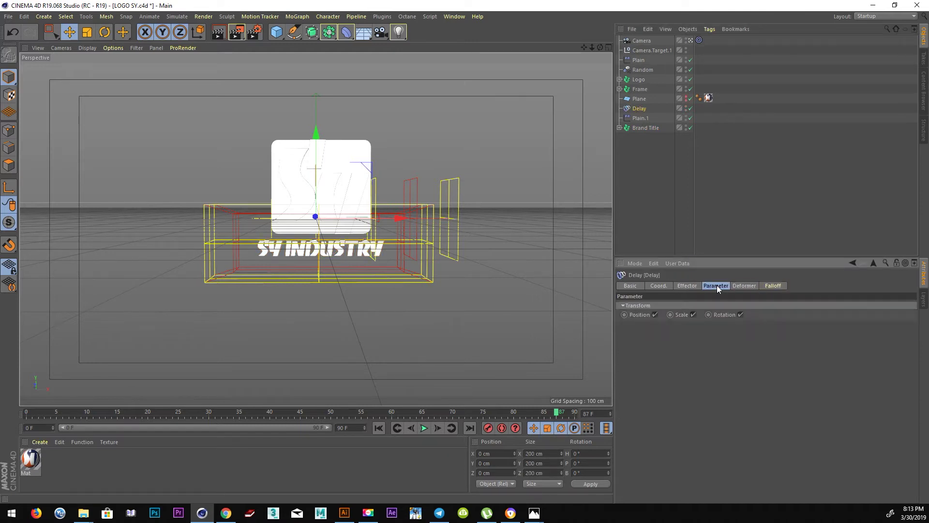
{"action": "left_click", "coordinate": [687, 286]}
{"action": "left_click", "coordinate": [383, 424]}
{"action": "left_click", "coordinate": [424, 428]}
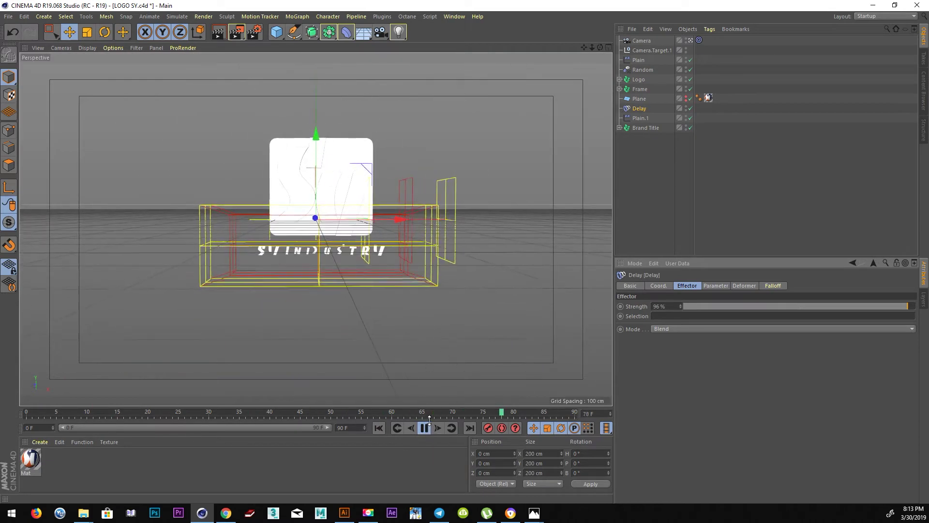
{"action": "mouse_move", "coordinate": [908, 306]}
{"action": "left_mouse_down"}
{"action": "mouse_move", "coordinate": [822, 306]}
{"action": "mouse_move", "coordinate": [843, 306]}
{"action": "left_mouse_up"}
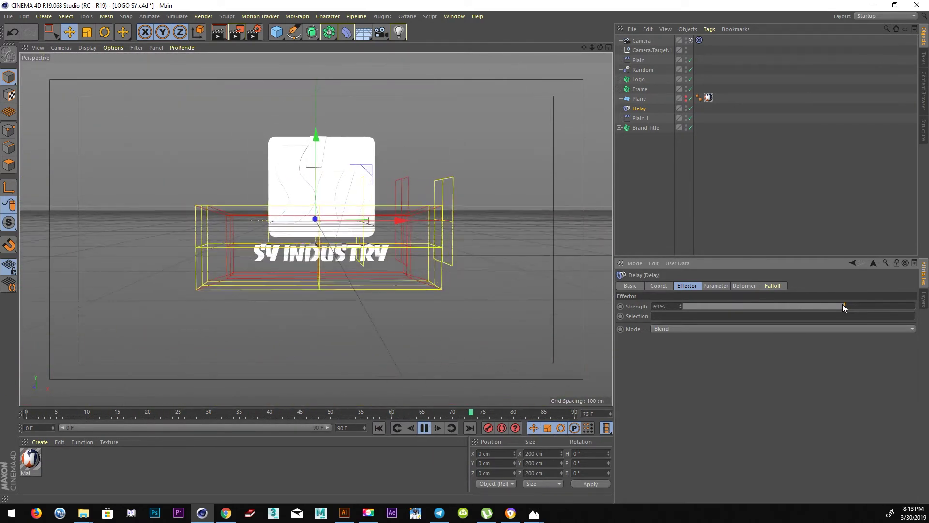
{"action": "left_click_drag", "start_coordinate": [843, 306], "coordinate": [845, 306]}
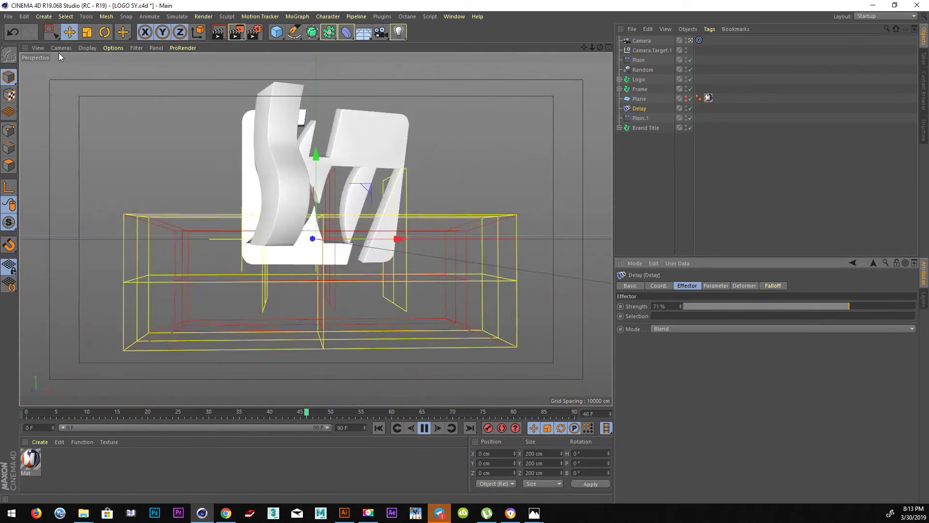
{"action": "left_click", "coordinate": [87, 47]}
Switch the viewport to Gouraud Shading (Lines) and stop playback at frame 61
{"action": "left_click", "coordinate": [91, 73]}
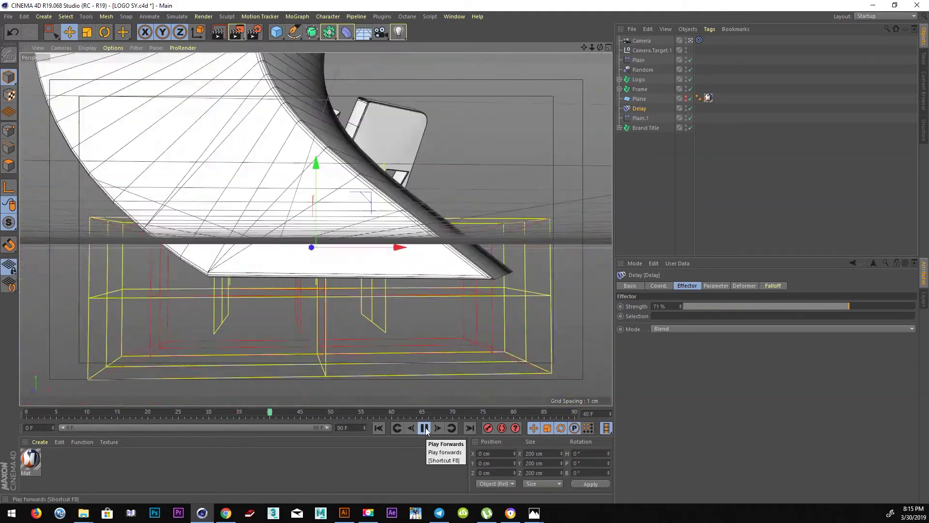
{"action": "left_click", "coordinate": [425, 428]}
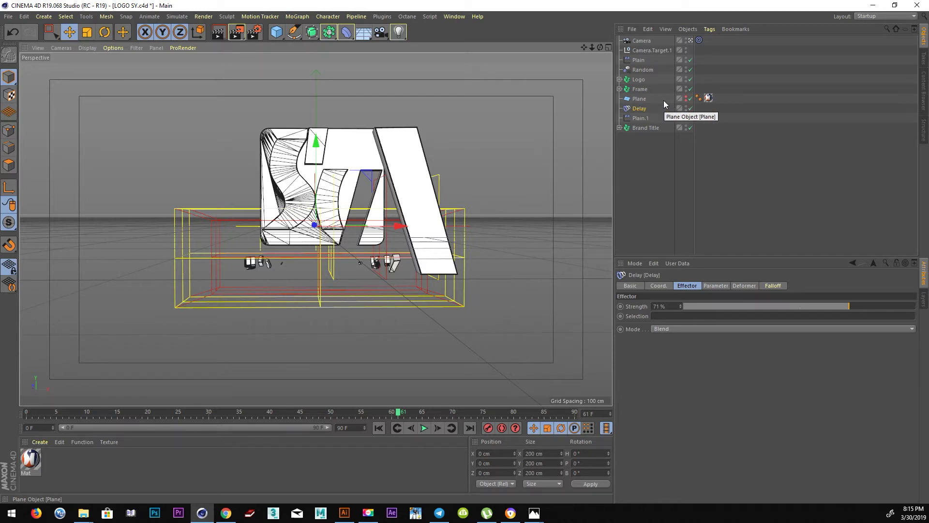
Select the camera and its target, zoom and orbit the view, and play the camera animation
{"action": "left_click", "coordinate": [390, 434]}
{"action": "left_click", "coordinate": [641, 50]}
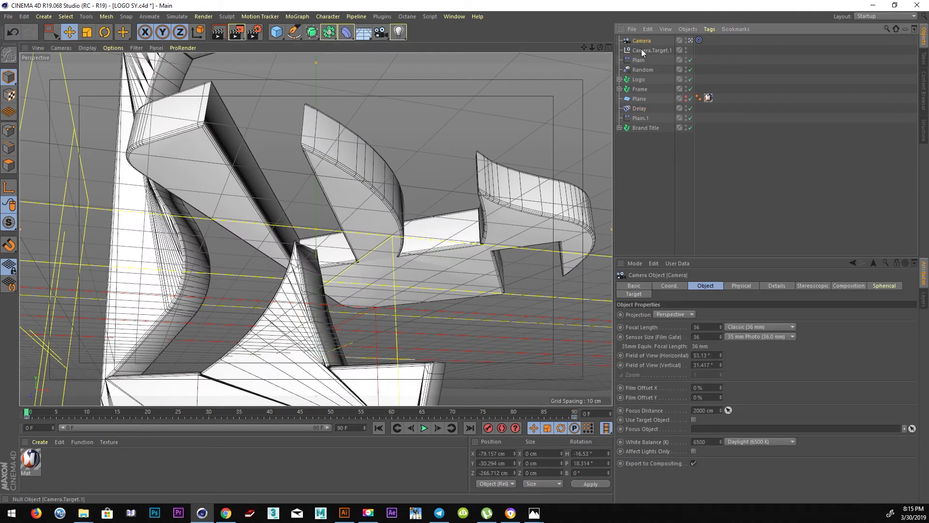
{"action": "left_click_drag", "start_coordinate": [289, 214], "coordinate": [245, 231]}
{"action": "scroll", "coordinate": [247, 232], "scroll_direction": "up", "scroll_amount": 3}
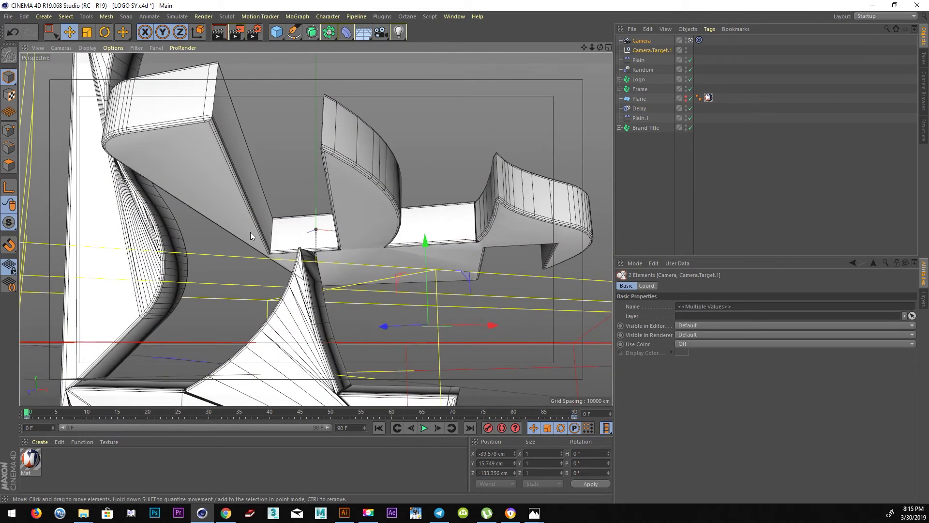
{"action": "scroll", "coordinate": [257, 226], "scroll_direction": "up", "scroll_amount": 3}
{"action": "scroll", "coordinate": [271, 215], "scroll_direction": "up", "scroll_amount": 4}
{"action": "scroll", "coordinate": [276, 216], "scroll_direction": "up", "scroll_amount": 3}
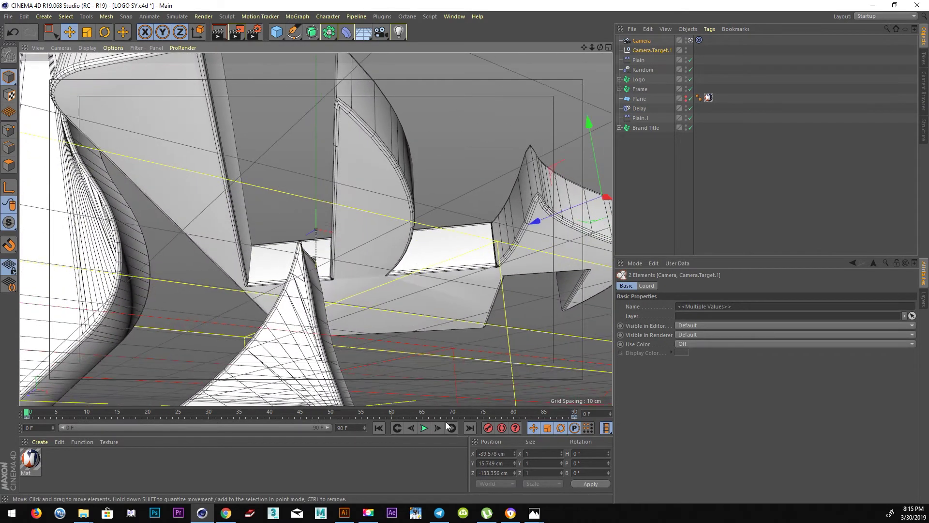
{"action": "left_click_drag", "start_coordinate": [354, 307], "coordinate": [297, 284], "text": "alt"}
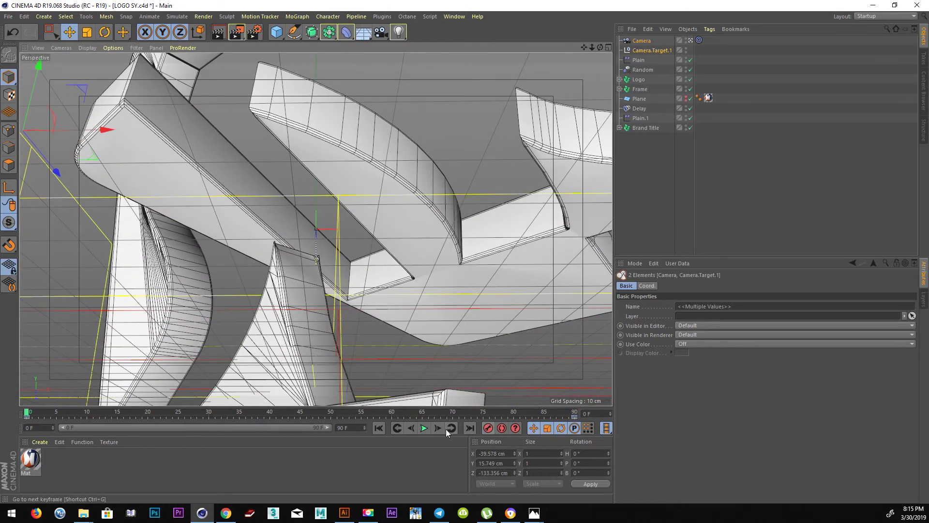
{"action": "left_click", "coordinate": [424, 428]}
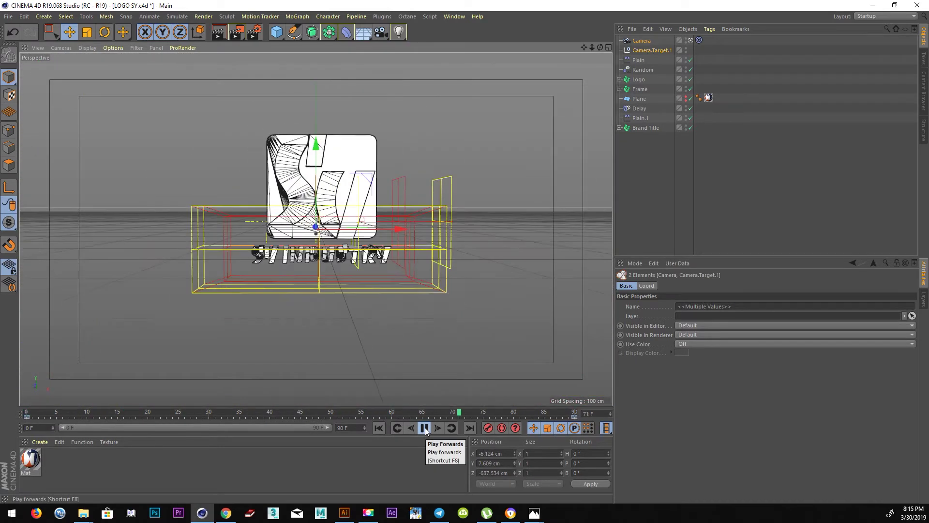
{"action": "left_click", "coordinate": [424, 428]}
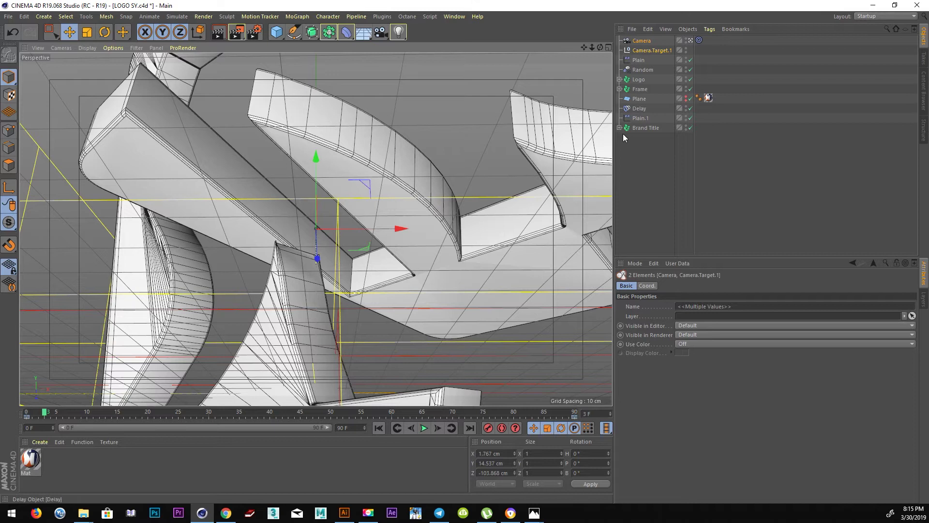
Add Delay to Frame's effectors, then select Logo and replay to check the eased motion
{"action": "left_click", "coordinate": [643, 89]}
{"action": "left_click", "coordinate": [744, 286]}
{"action": "left_click_drag", "start_coordinate": [639, 108], "coordinate": [693, 318]}
{"action": "left_click", "coordinate": [424, 428]}
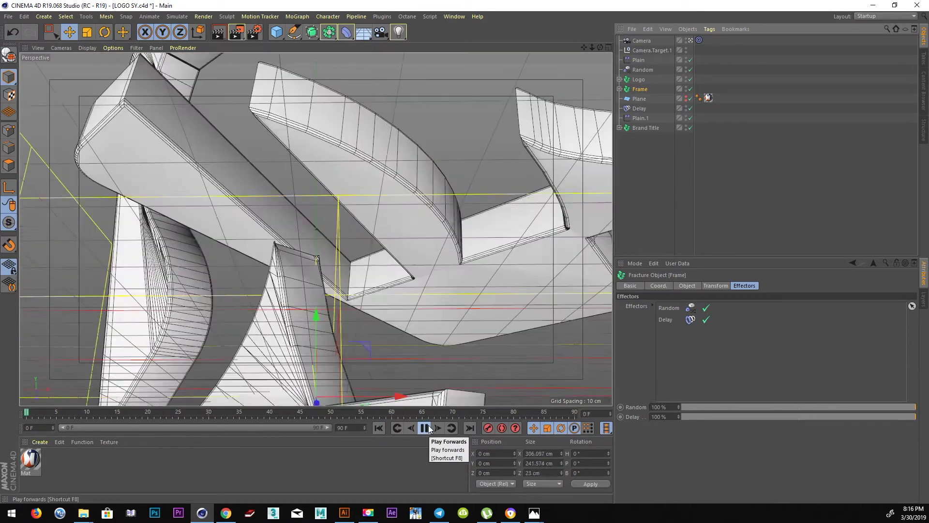
{"action": "left_click", "coordinate": [425, 428]}
{"action": "left_click", "coordinate": [639, 80]}
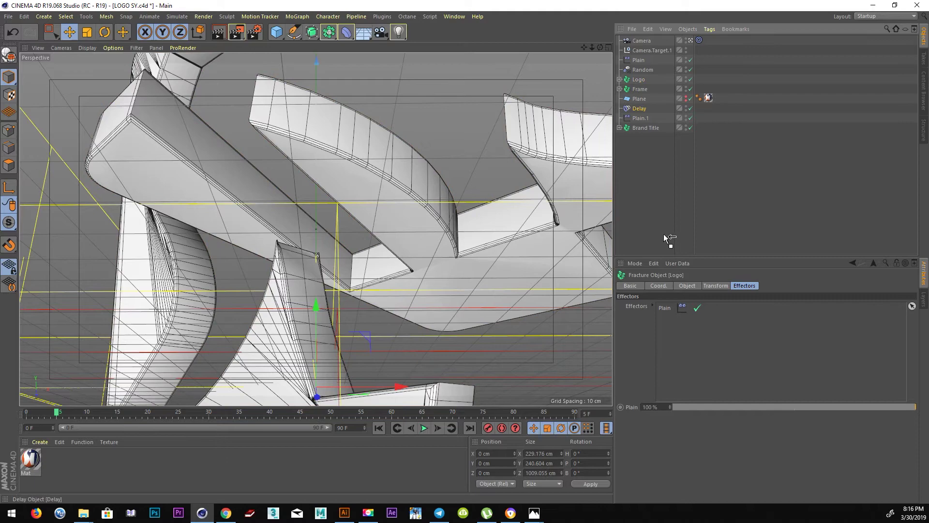
{"action": "left_click", "coordinate": [424, 428]}
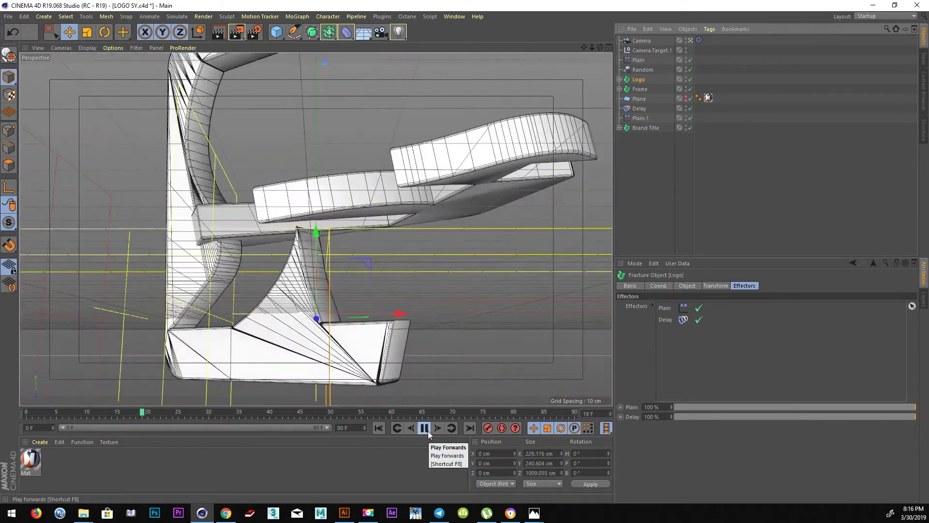
{"action": "left_click", "coordinate": [428, 431]}
Set the Plain effector's heading rotation R.H to -150° and preview the assembly
{"action": "left_click", "coordinate": [711, 287]}
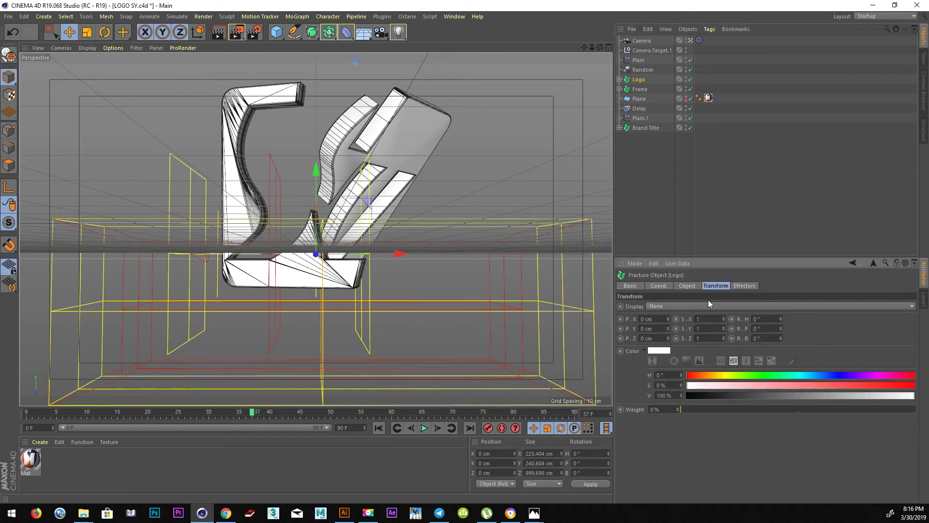
{"action": "left_click", "coordinate": [748, 286]}
{"action": "left_click", "coordinate": [638, 60]}
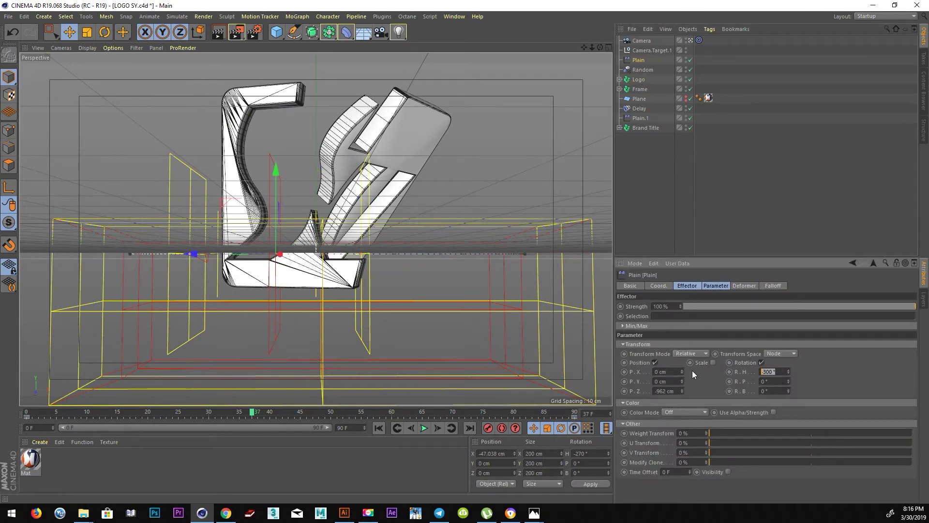
{"action": "type", "text": "-150"}
{"action": "key", "text": "Return"}
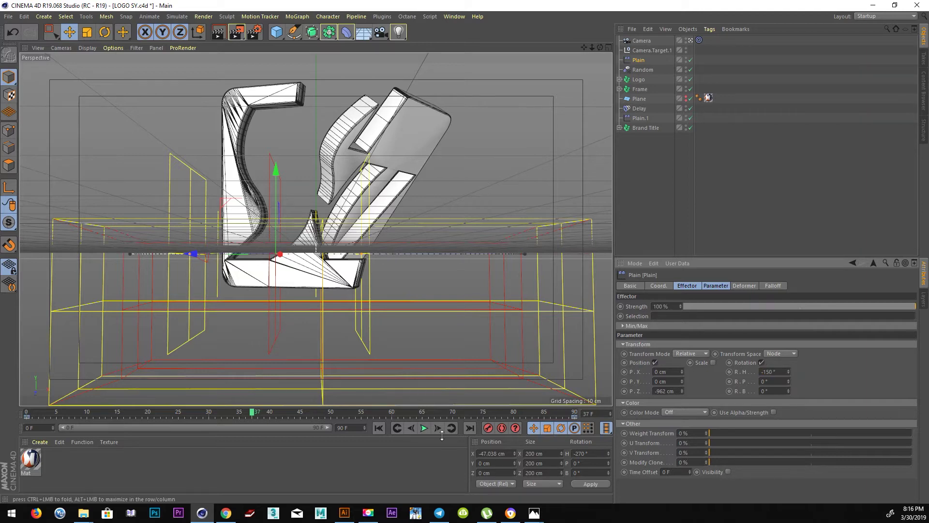
{"action": "left_click", "coordinate": [420, 429]}
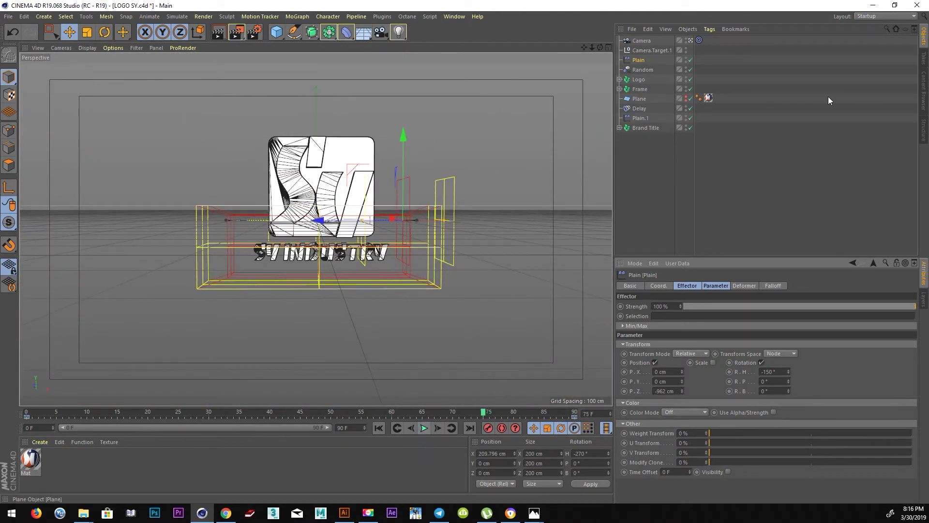
Extend the project's end frame to 150 F
{"action": "left_click", "coordinate": [638, 79]}
{"action": "left_click", "coordinate": [638, 60]}
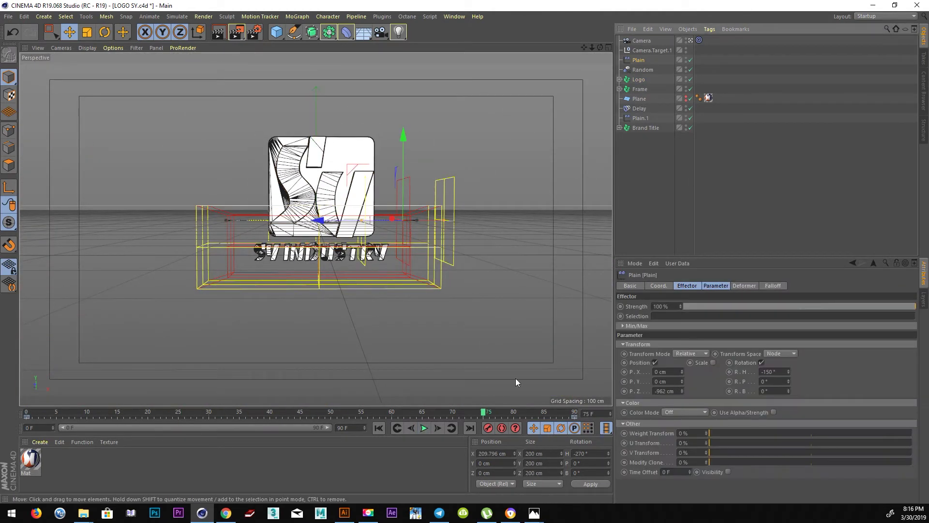
{"action": "type", "text": "150"}
{"action": "key", "text": "Return"}
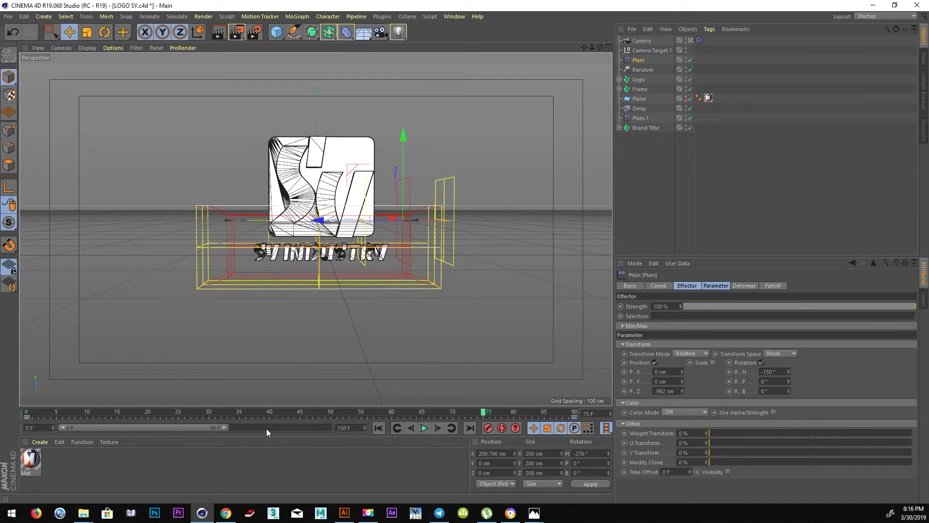
Select the frame-0 assembly keys, shift them later on the timeline, and undo the stray move
{"action": "left_click", "coordinate": [27, 417]}
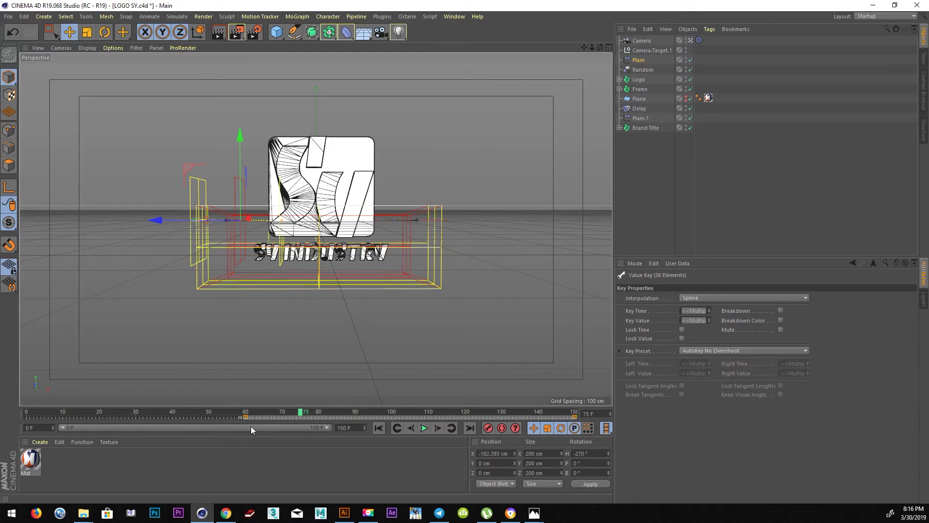
{"action": "left_click", "coordinate": [379, 427]}
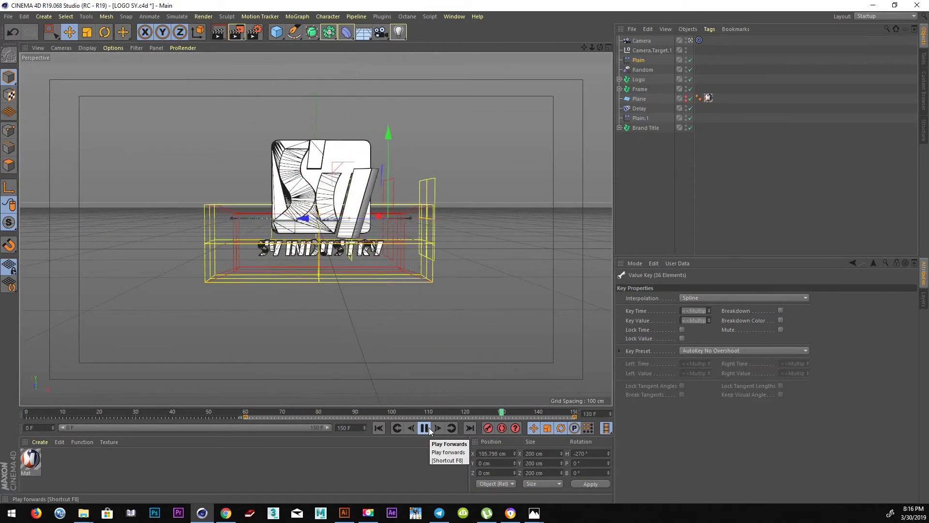
{"action": "left_click", "coordinate": [426, 427]}
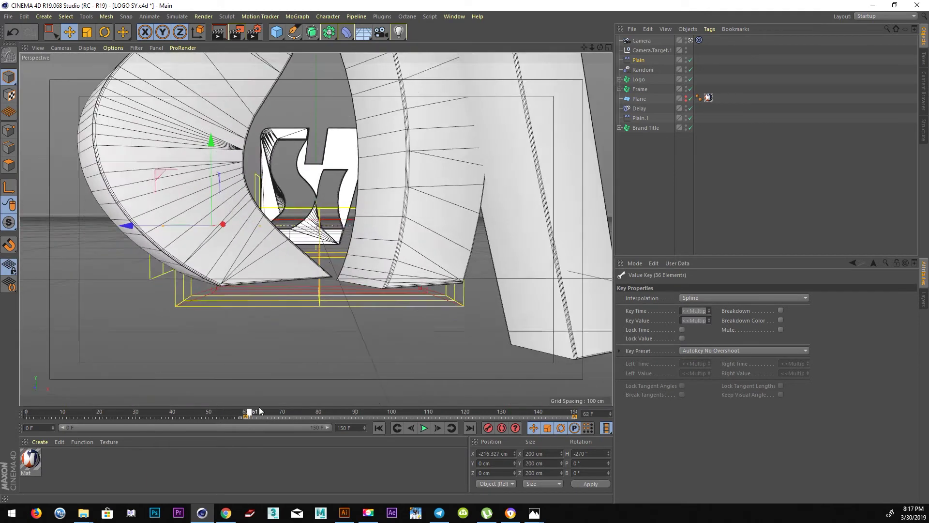
{"action": "left_click_drag", "start_coordinate": [144, 409], "coordinate": [293, 411]}
{"action": "left_click", "coordinate": [12, 36]}
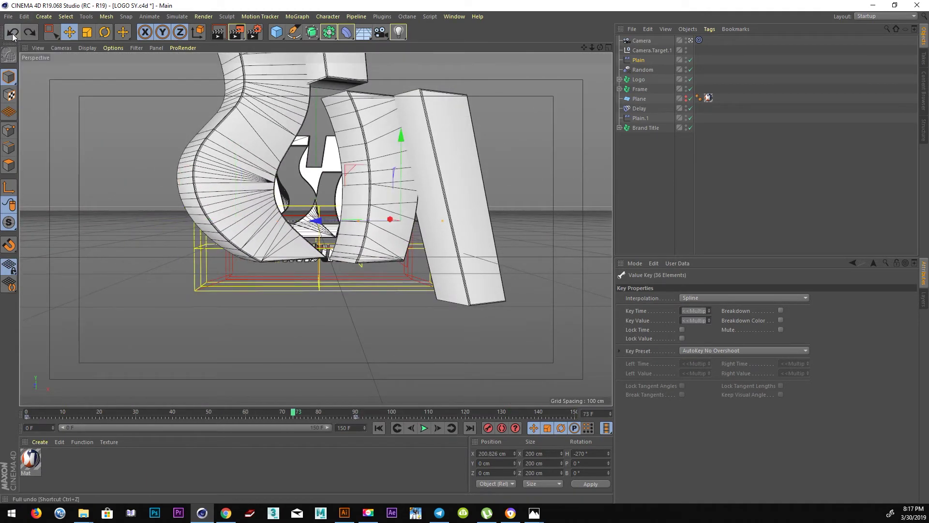
{"action": "left_click", "coordinate": [378, 428]}
Play the retimed animation, stop it at frame 98, and deselect the Plain effector
{"action": "left_click", "coordinate": [423, 428]}
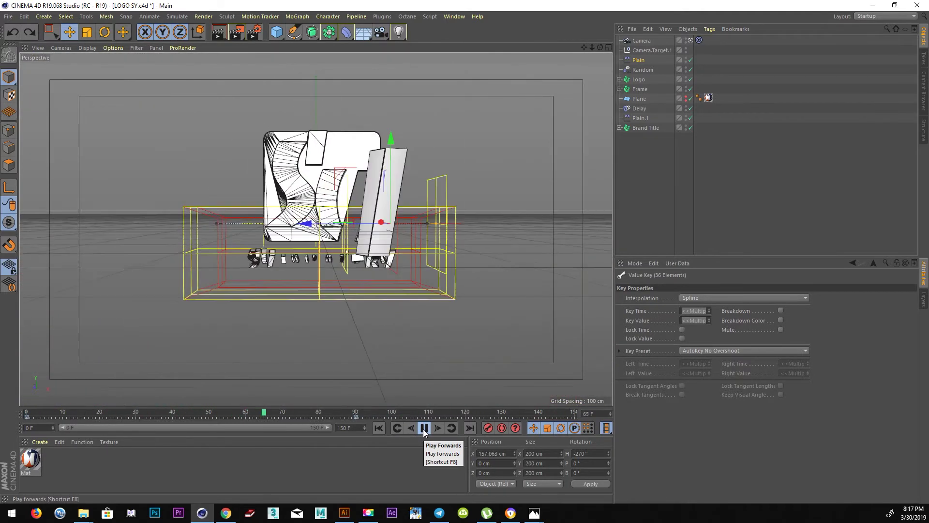
{"action": "left_click", "coordinate": [423, 429]}
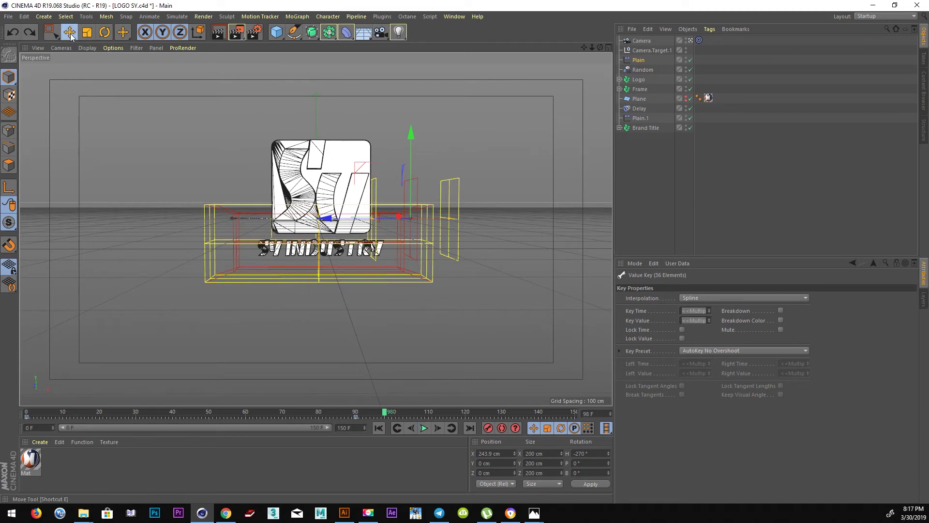
{"action": "left_click", "coordinate": [651, 154]}
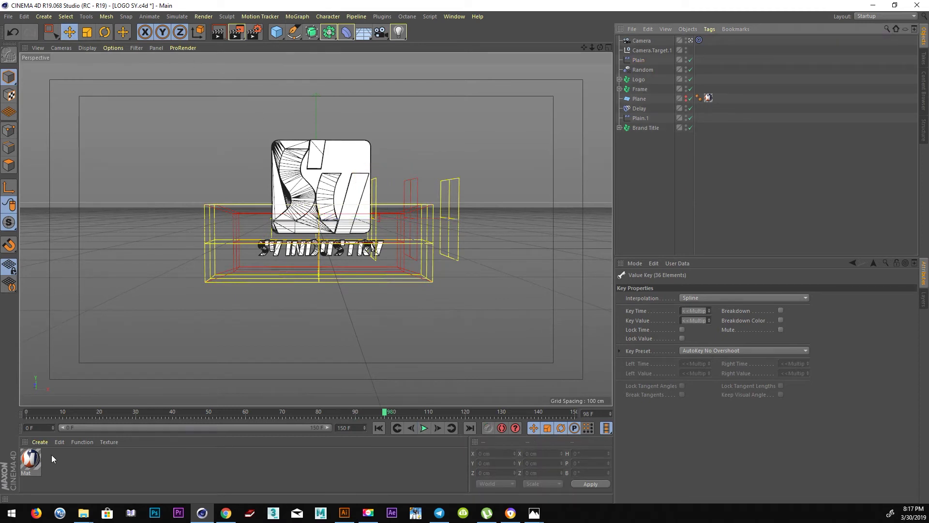
Create Mat.1 and give it the dark blue eyedropped from the reference logo
{"action": "double_click", "coordinate": [74, 466]}
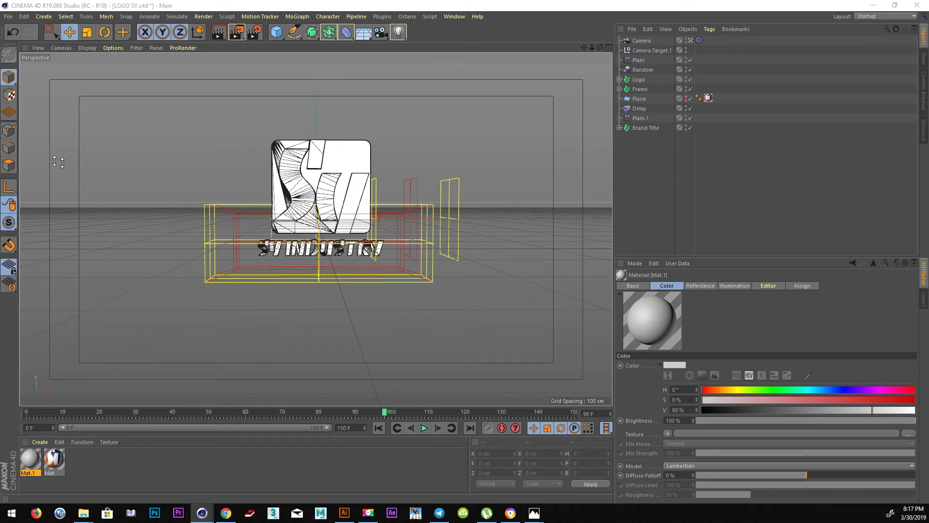
{"action": "double_click", "coordinate": [30, 458]}
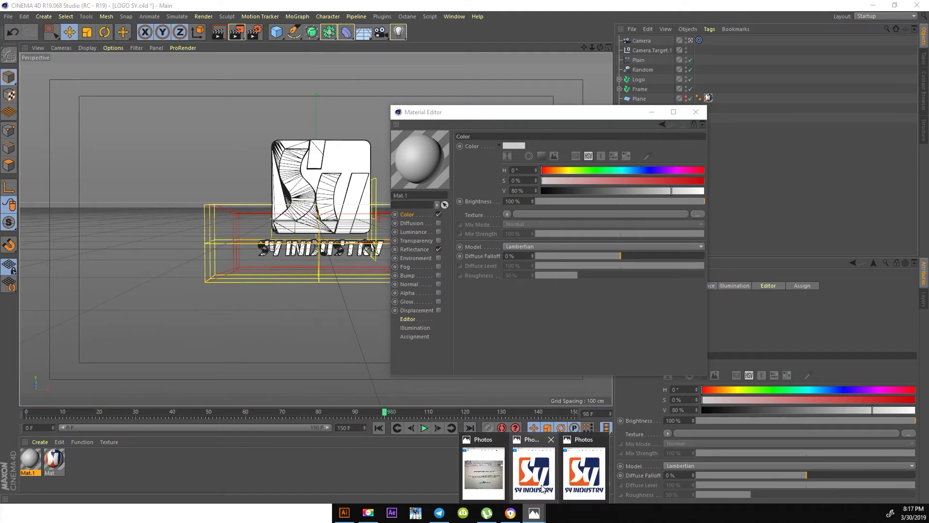
{"action": "left_click", "coordinate": [648, 155]}
{"action": "left_click", "coordinate": [633, 161]}
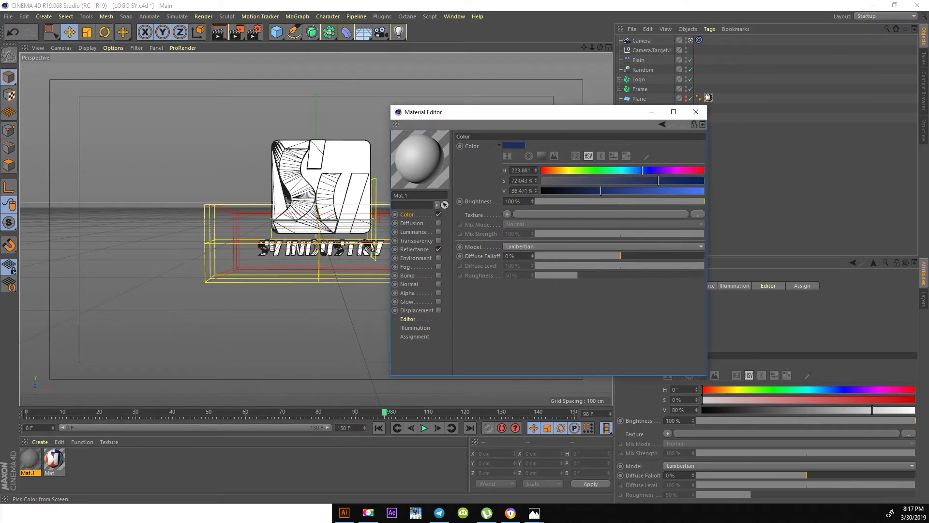
{"action": "left_click", "coordinate": [696, 112]}
Apply Mat.1 to the Frame's Extrude piece and render a preview
{"action": "left_click", "coordinate": [619, 128]}
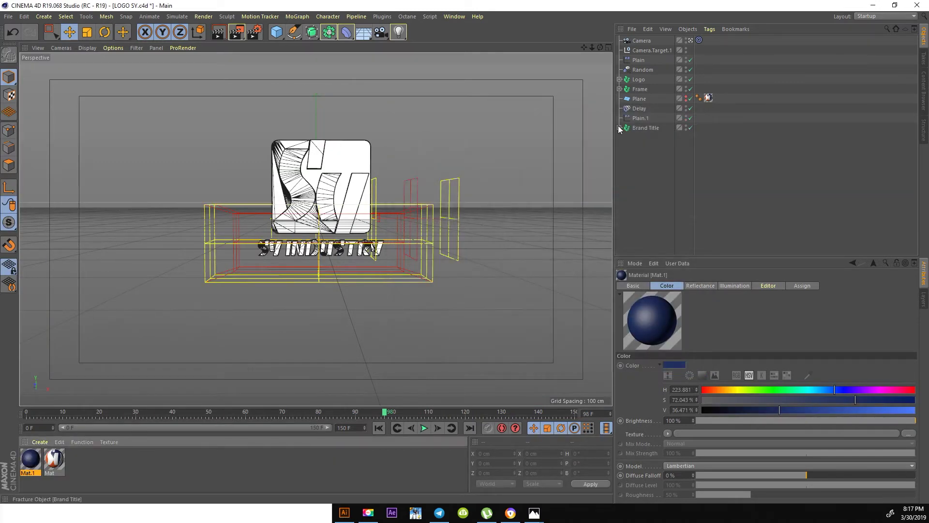
{"action": "left_click", "coordinate": [639, 89]}
{"action": "left_click", "coordinate": [620, 89]}
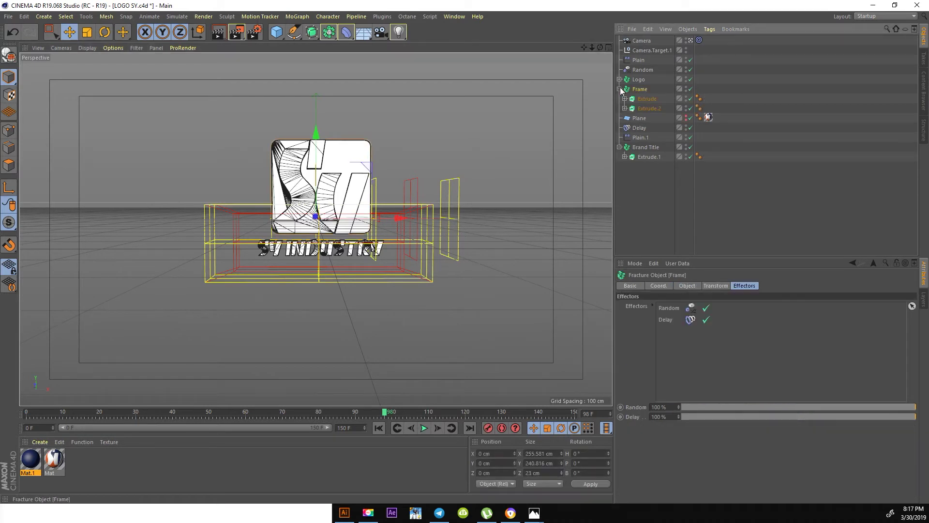
{"action": "left_click_drag", "start_coordinate": [658, 103], "coordinate": [656, 100]}
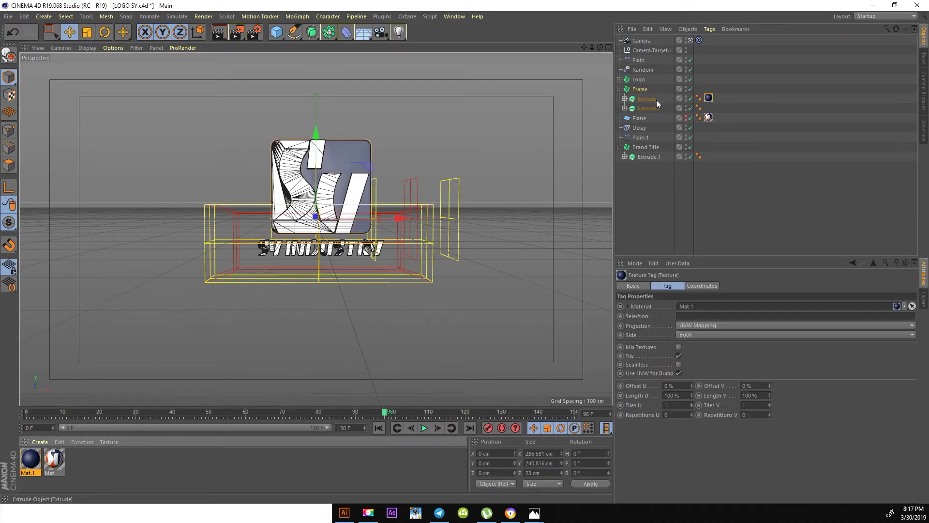
{"action": "left_click", "coordinate": [647, 99]}
{"action": "left_click", "coordinate": [220, 33]}
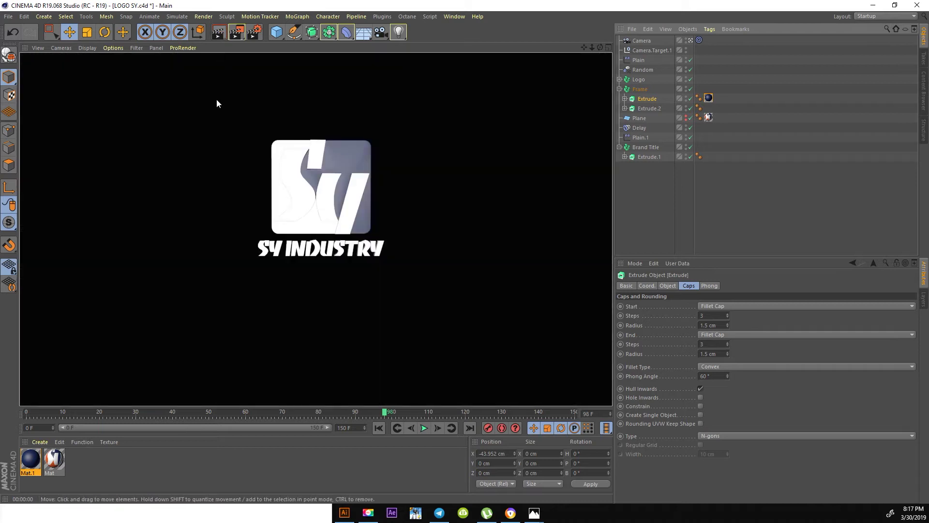
Set the Phong angle of both Frame pieces to 0°, render, and add a Light
{"action": "left_click", "coordinate": [643, 90]}
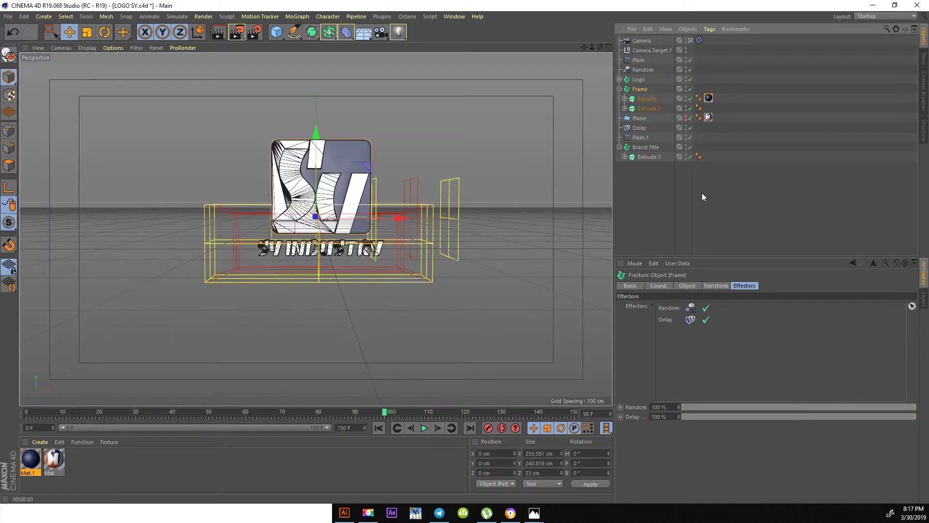
{"action": "left_click", "coordinate": [698, 108]}
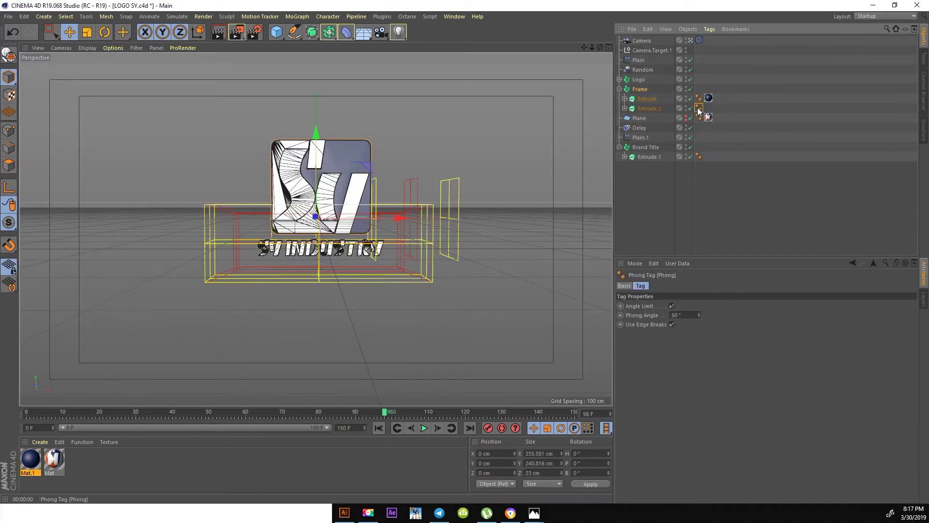
{"action": "double_click", "coordinate": [683, 315]}
{"action": "type", "text": "0"}
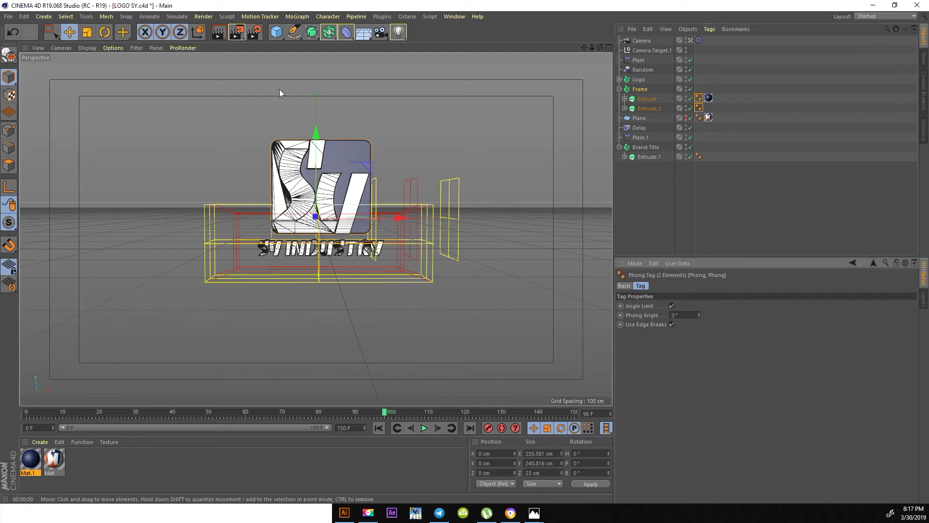
{"action": "left_click", "coordinate": [218, 32]}
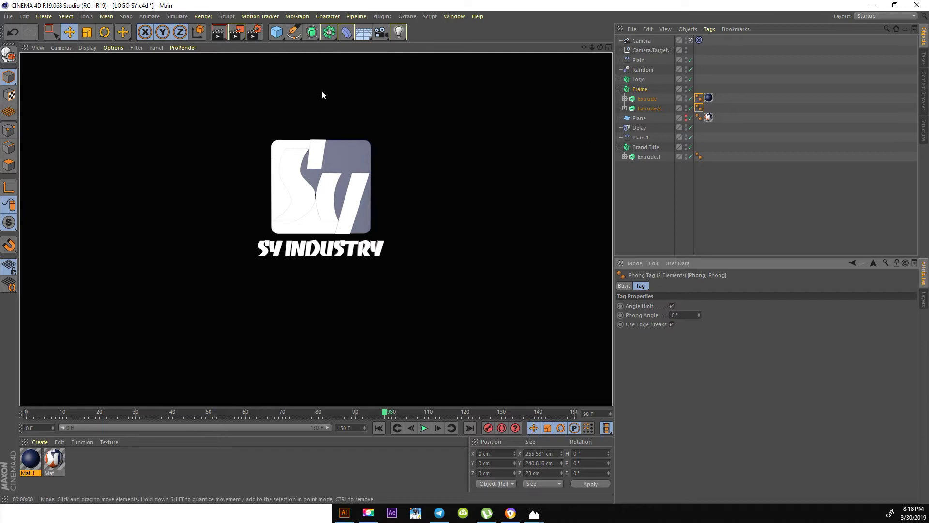
{"action": "left_click_drag", "start_coordinate": [329, 32], "coordinate": [334, 50]}
{"action": "left_click_drag", "start_coordinate": [398, 32], "coordinate": [434, 46]}
Keep the light as Omni, wrap it in a 3-copy Array of 1548 cm radius, and render
{"action": "left_click", "coordinate": [692, 379]}
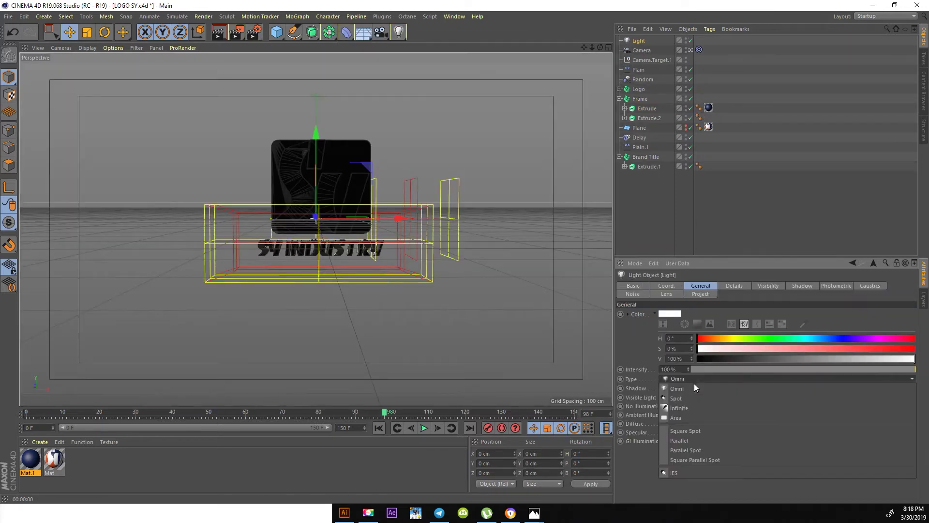
{"action": "left_click", "coordinate": [689, 417]}
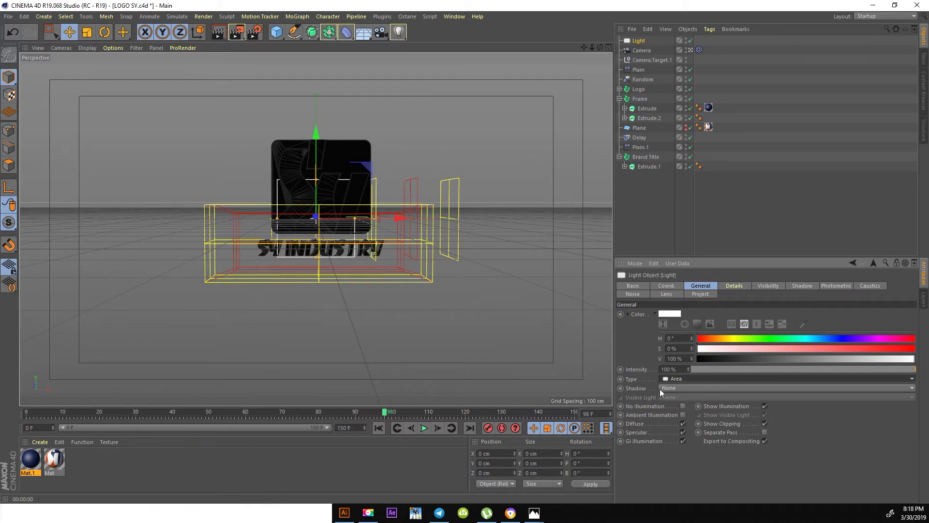
{"action": "left_click", "coordinate": [684, 380]}
{"action": "left_click", "coordinate": [680, 344]}
{"action": "left_click", "coordinate": [330, 32]}
{"action": "left_click", "coordinate": [363, 46], "text": "alt"}
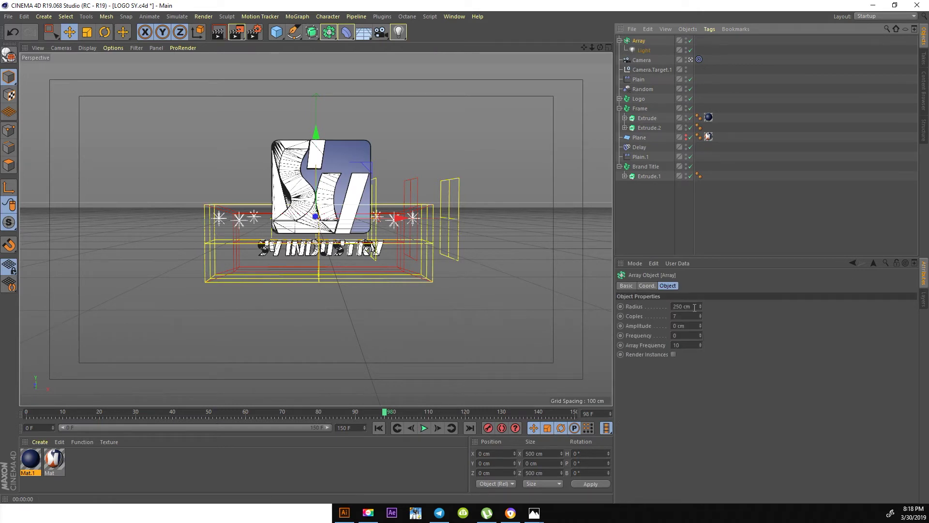
{"action": "left_click_drag", "start_coordinate": [700, 316], "coordinate": [700, 242]}
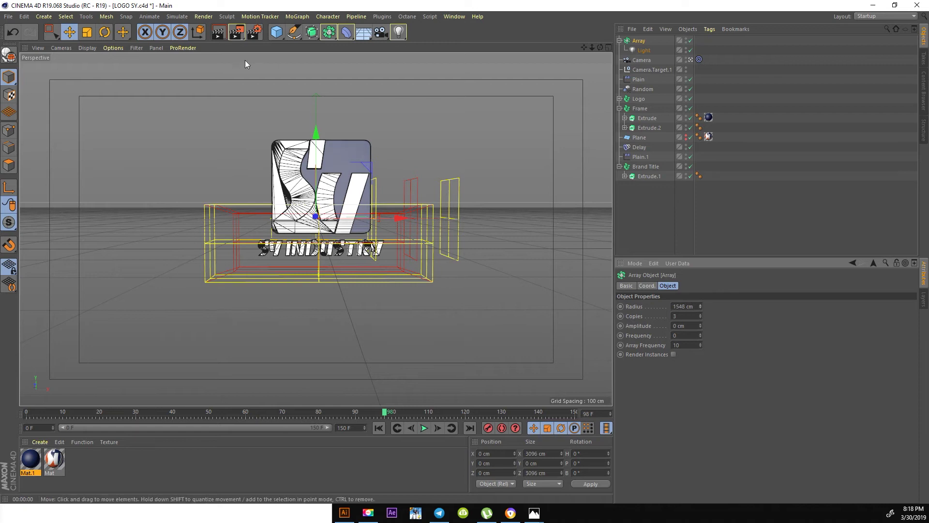
{"action": "left_click", "coordinate": [218, 32]}
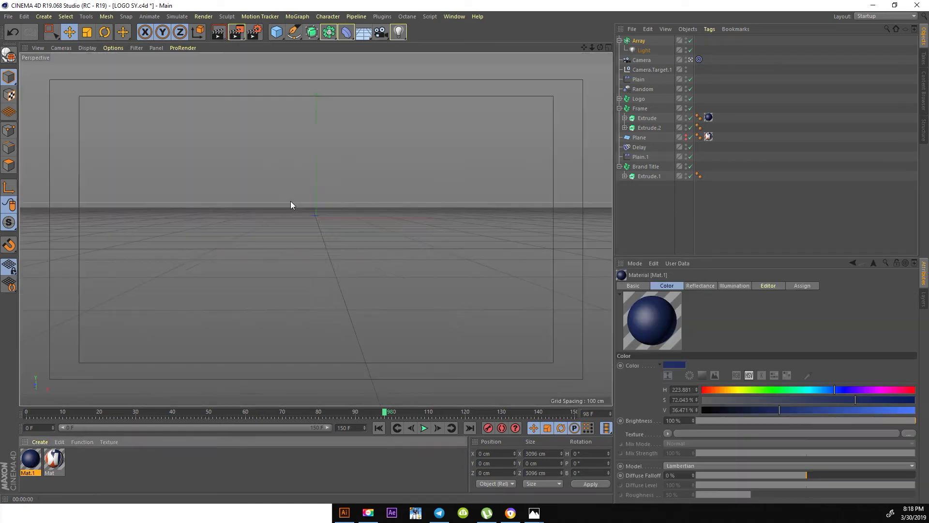
Add a Fresnel legacy reflection layer to Mat.1 and lower global and layer reflectance to about 49-50%
{"action": "double_click", "coordinate": [30, 460]}
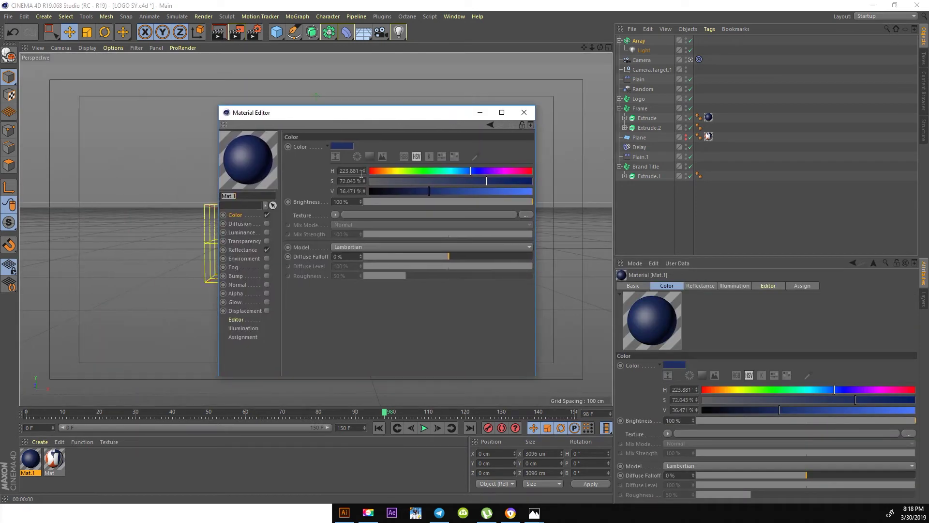
{"action": "left_click", "coordinate": [247, 250]}
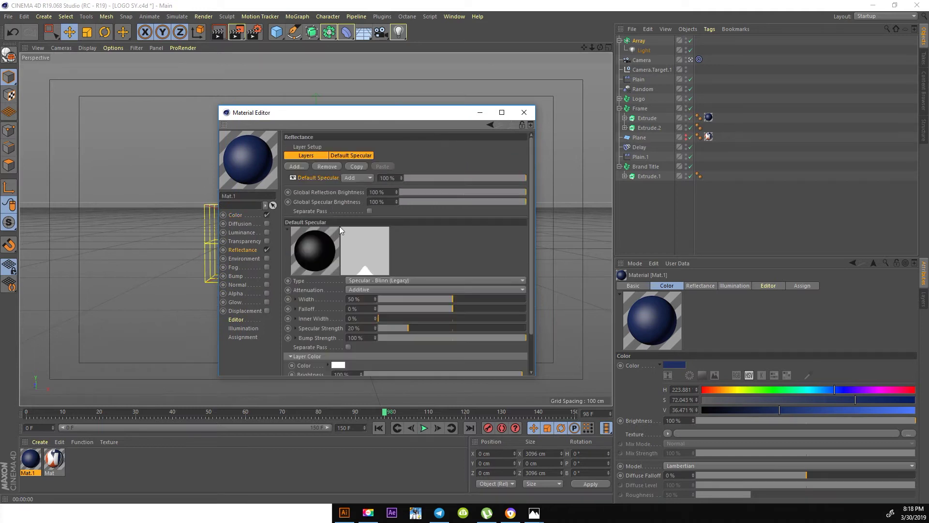
{"action": "left_click", "coordinate": [296, 166]}
{"action": "left_click", "coordinate": [341, 262]}
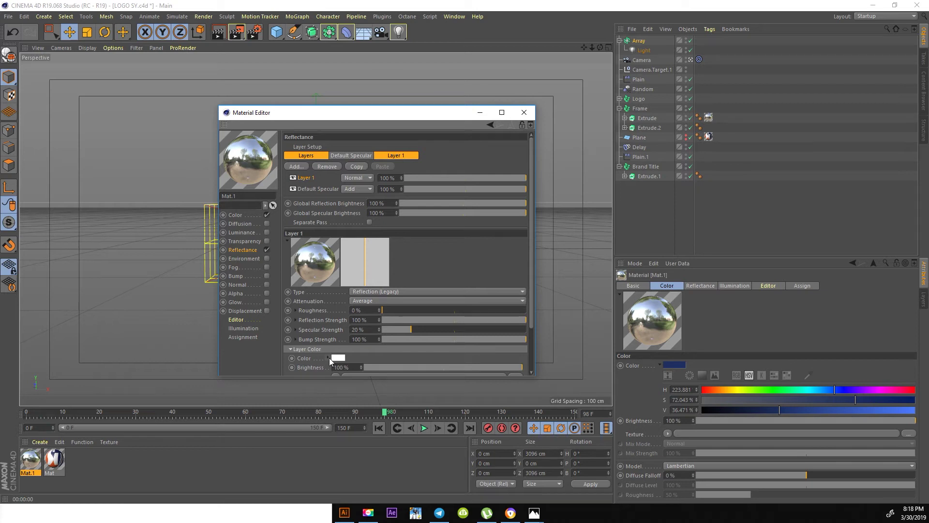
{"action": "left_click", "coordinate": [329, 359]}
{"action": "left_click", "coordinate": [335, 322]}
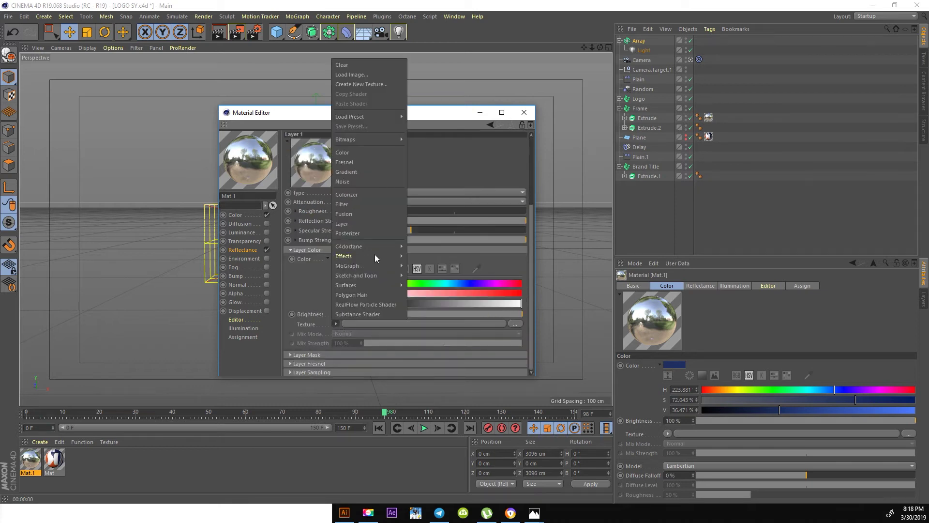
{"action": "left_click", "coordinate": [353, 161]}
{"action": "scroll", "coordinate": [436, 254], "scroll_direction": "up", "scroll_amount": 3}
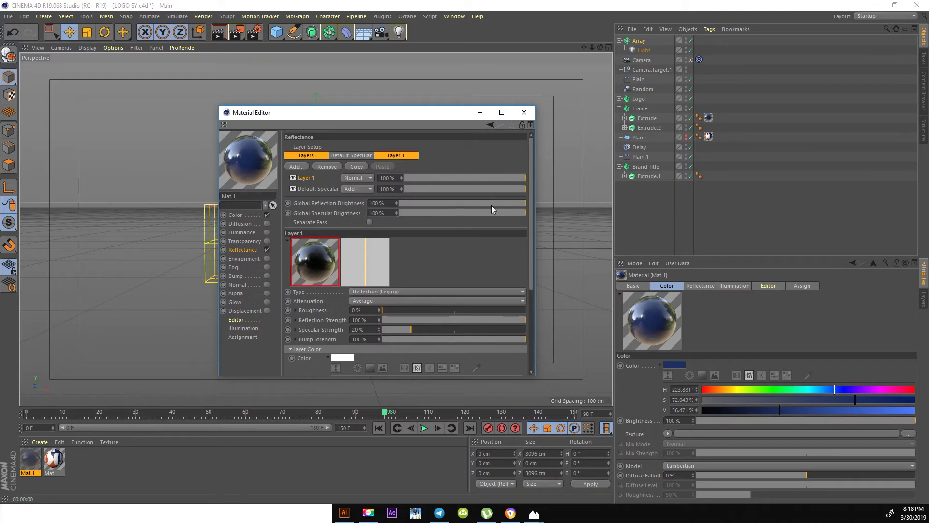
{"action": "left_click_drag", "start_coordinate": [492, 203], "coordinate": [463, 203]}
{"action": "left_click", "coordinate": [462, 213]}
{"action": "left_click", "coordinate": [464, 189]}
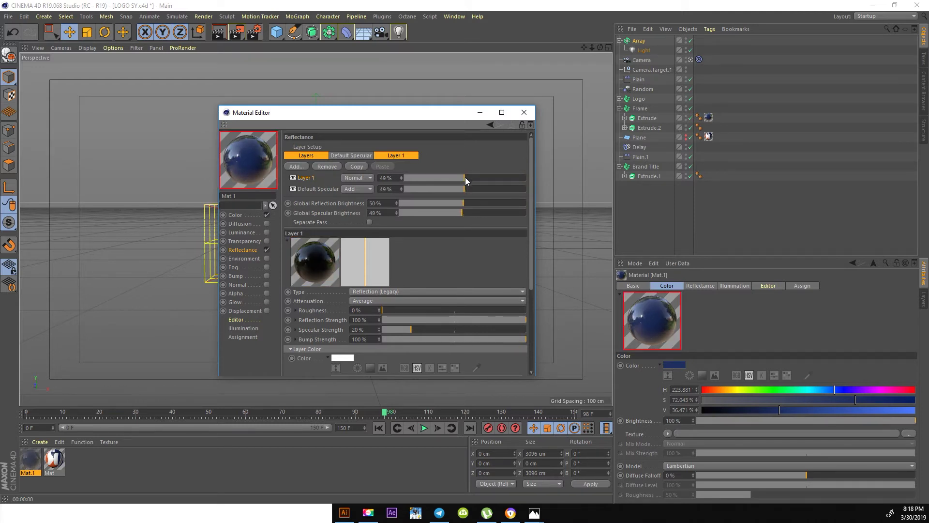
Set Mat.1's colour to H 239°, S 100%, V 34% and render a preview
{"action": "left_click", "coordinate": [235, 215]}
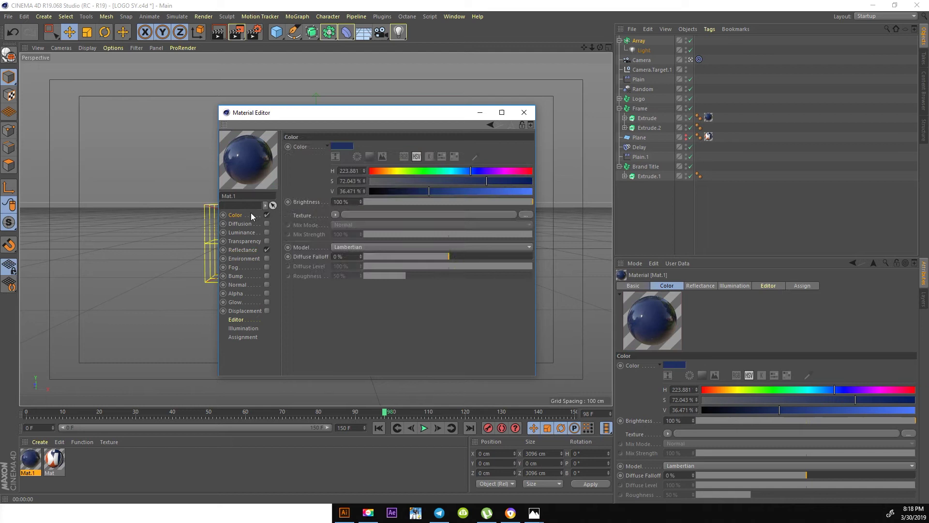
{"action": "left_click", "coordinate": [347, 148]}
{"action": "mouse_move", "coordinate": [401, 160]}
{"action": "left_mouse_down"}
{"action": "mouse_move", "coordinate": [422, 158]}
{"action": "mouse_move", "coordinate": [382, 152]}
{"action": "left_mouse_up"}
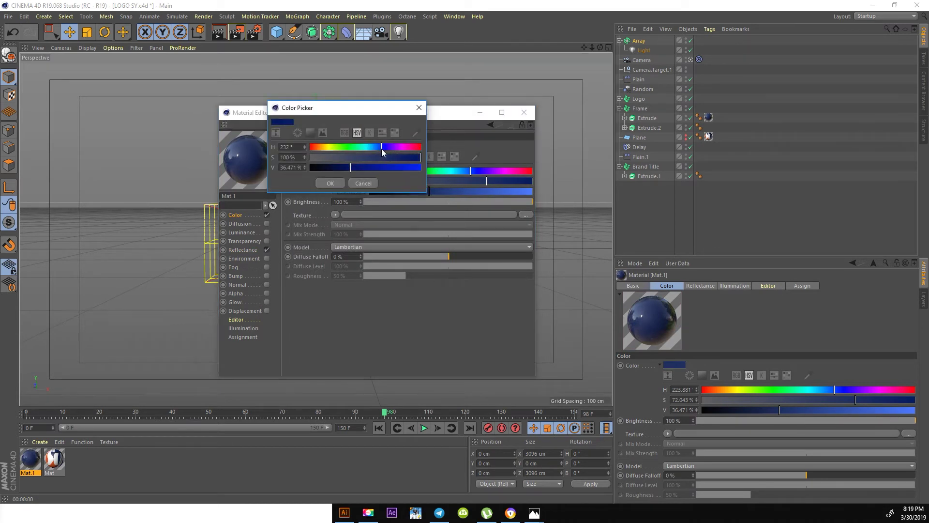
{"action": "left_click", "coordinate": [330, 184]}
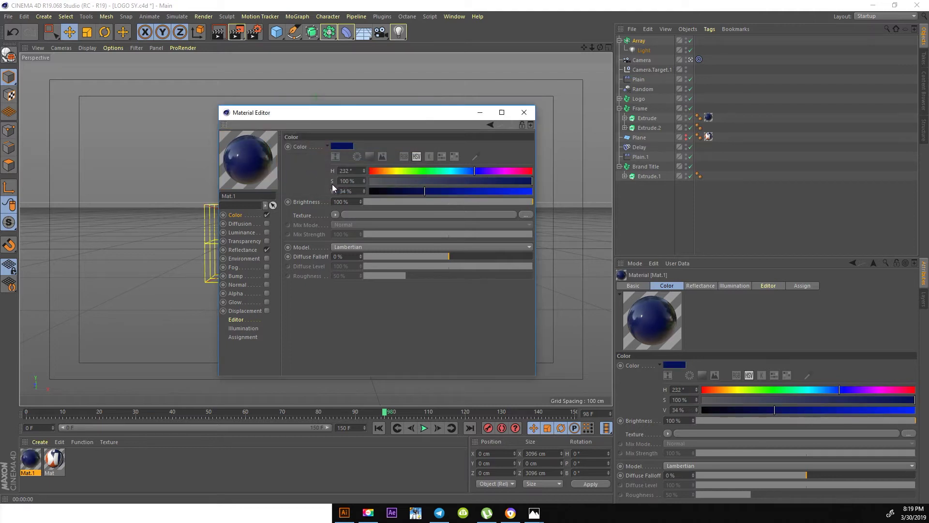
{"action": "left_click", "coordinate": [478, 171]}
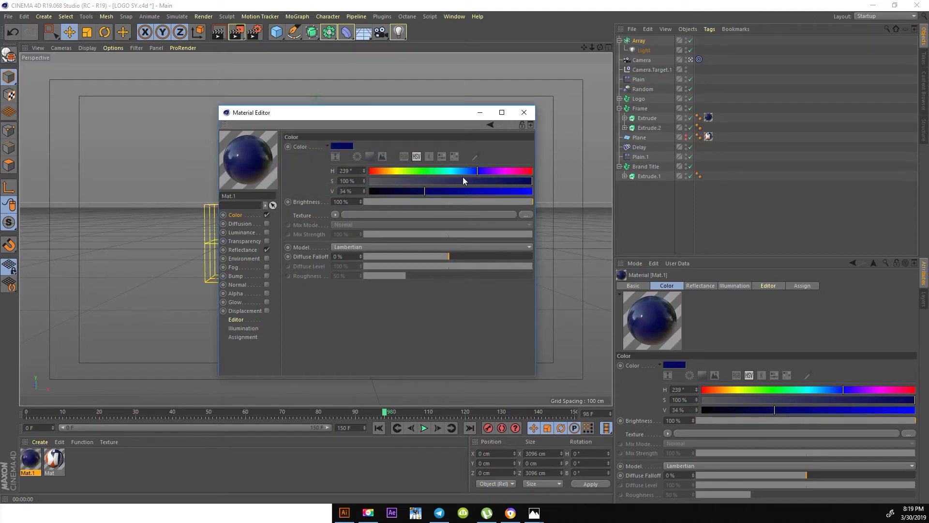
{"action": "left_click", "coordinate": [524, 112]}
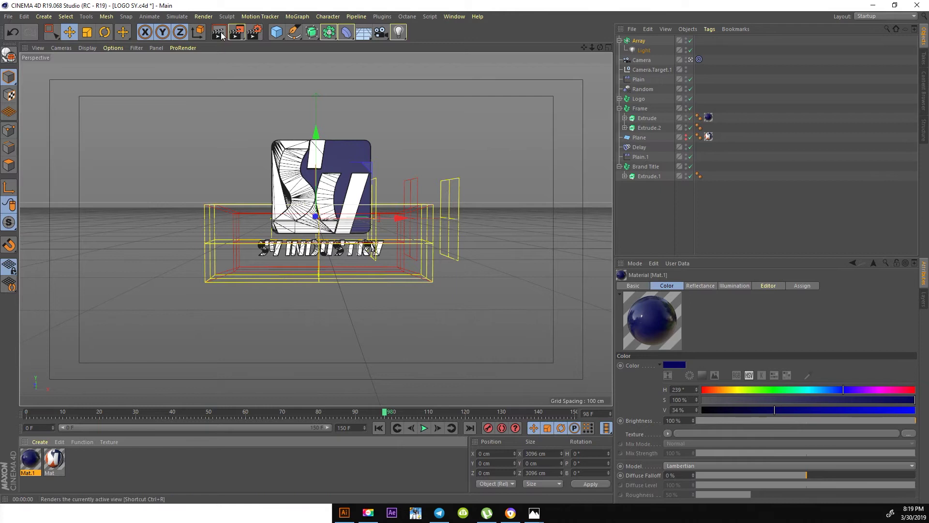
{"action": "key", "text": "ctrl+r"}
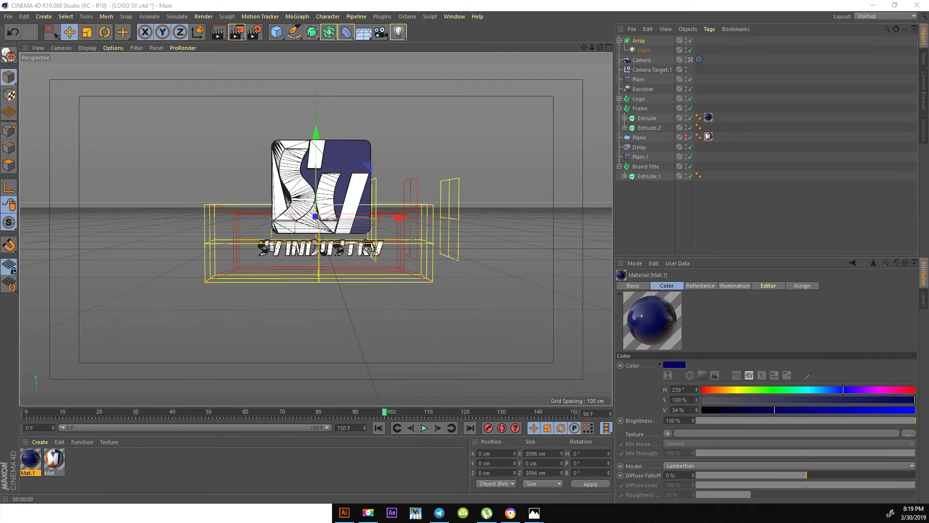
Lower Mat.1's saturation to 94% and duplicate the blue material
{"action": "double_click", "coordinate": [30, 459]}
{"action": "left_click_drag", "start_coordinate": [541, 347], "coordinate": [547, 347]}
{"action": "left_click", "coordinate": [554, 278]}
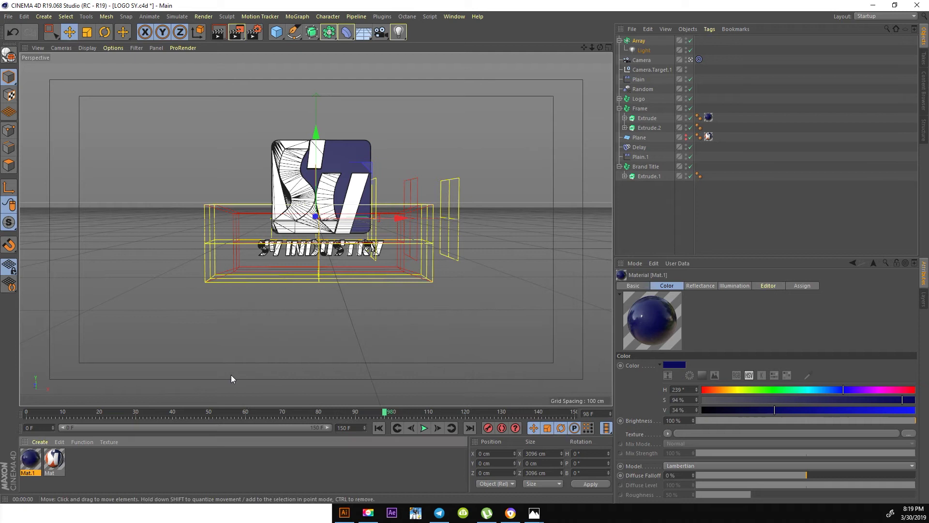
{"action": "left_click_drag", "start_coordinate": [35, 459], "coordinate": [53, 460], "text": "ctrl"}
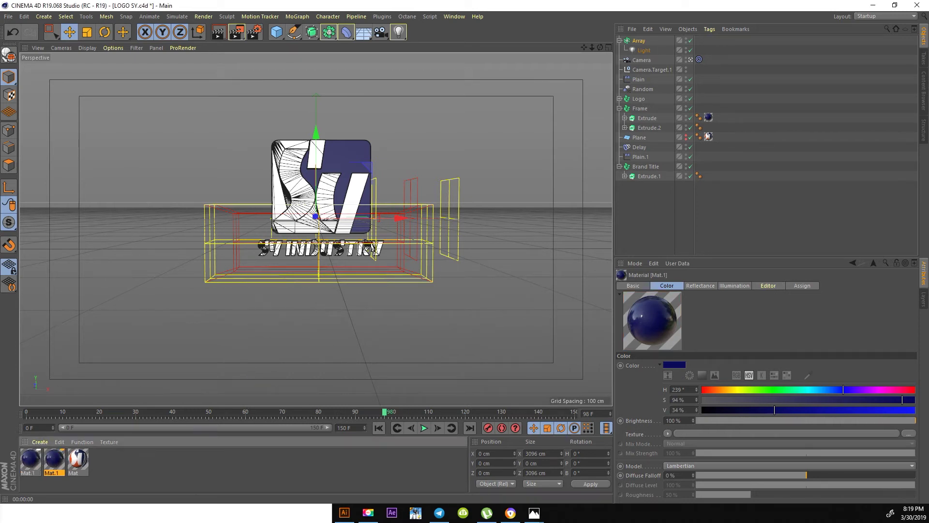
Eyedrop orange into the material copy and apply it to Extrude.2
{"action": "left_click", "coordinate": [33, 463]}
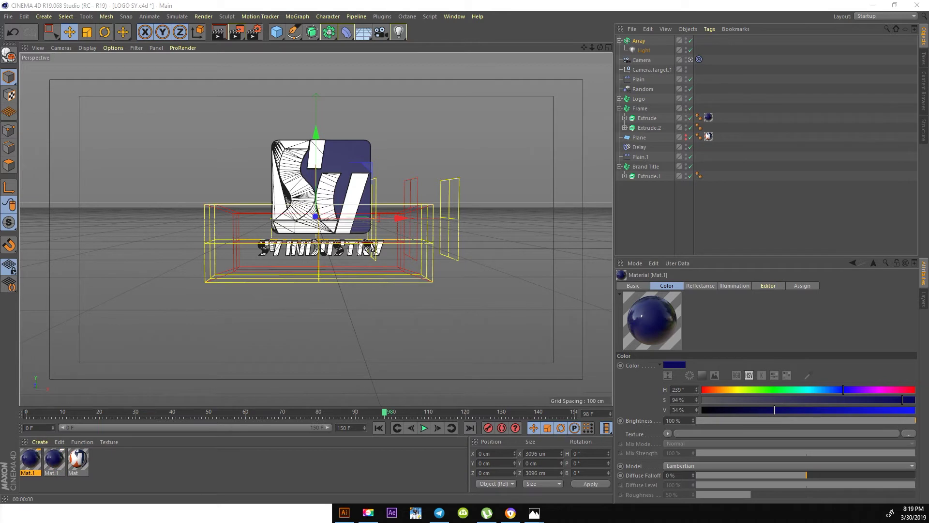
{"action": "double_click", "coordinate": [30, 460]}
{"action": "left_click_drag", "start_coordinate": [325, 197], "coordinate": [442, 177]}
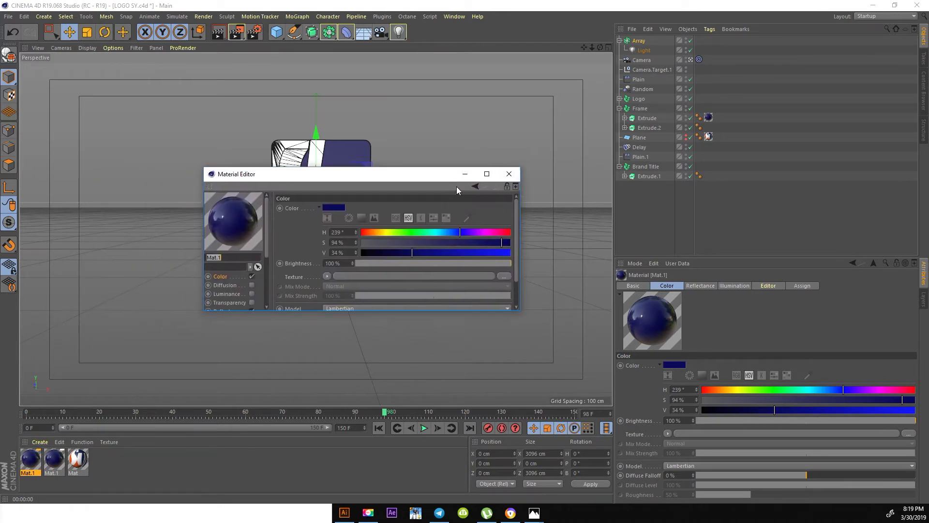
{"action": "left_click", "coordinate": [467, 219]}
{"action": "left_click", "coordinate": [8, 244]}
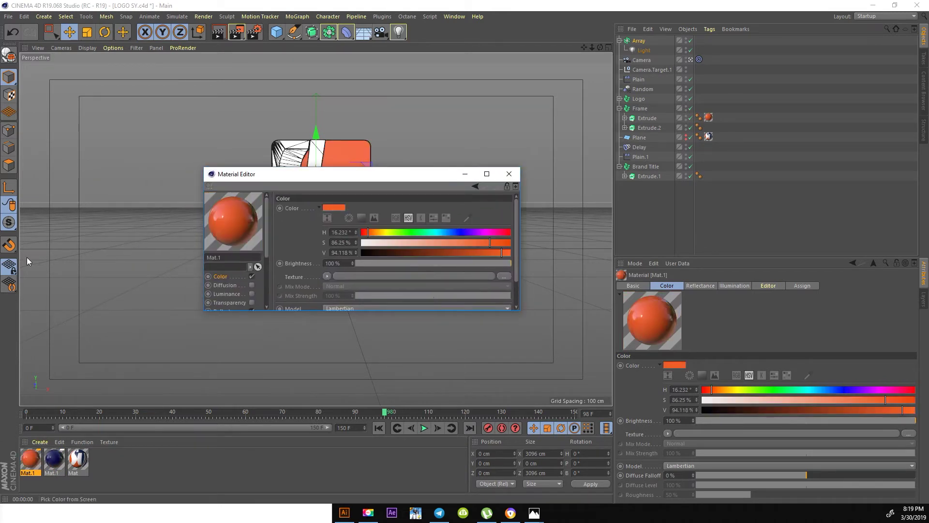
{"action": "left_click", "coordinate": [509, 174]}
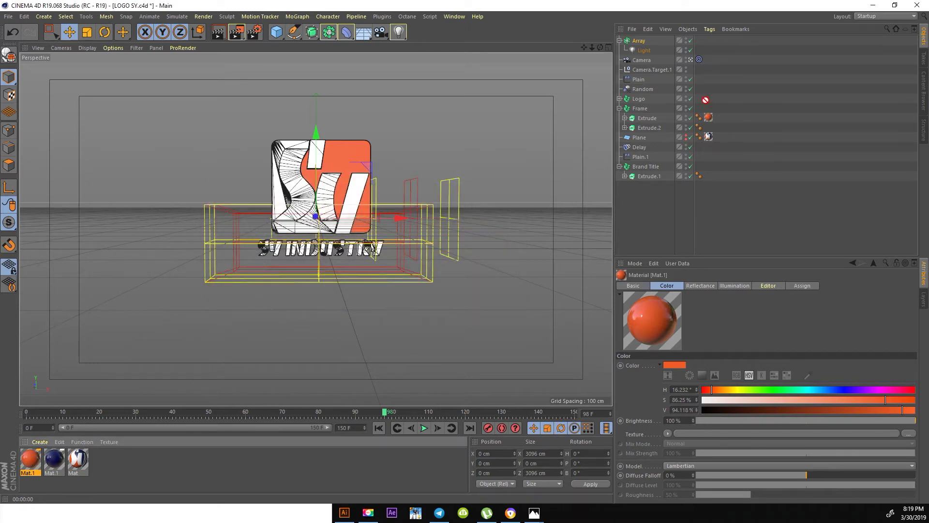
{"action": "key", "text": "ctrl+z"}
{"action": "left_click_drag", "start_coordinate": [642, 130], "coordinate": [642, 130]}
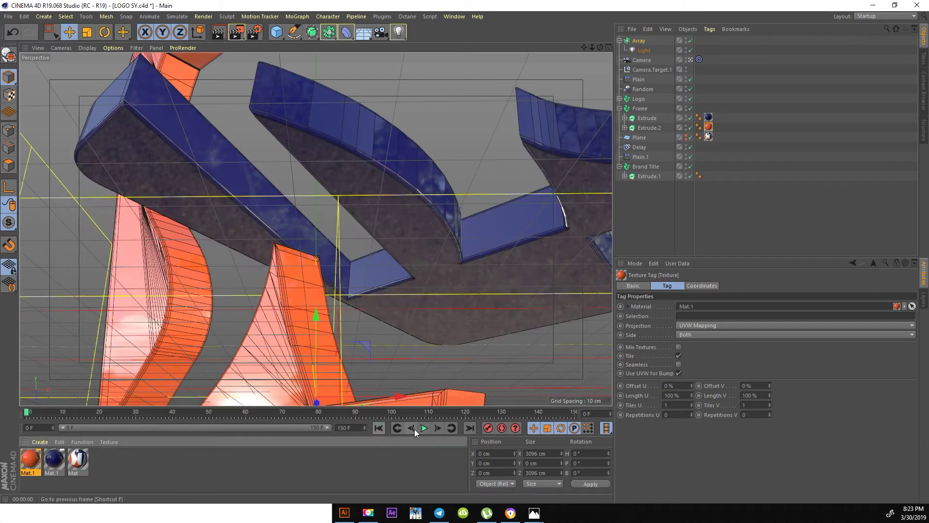
Play the animation to frame 15 and create a light grey material Mat.2 (S 0%, V 80%)
{"action": "left_click", "coordinate": [423, 429]}
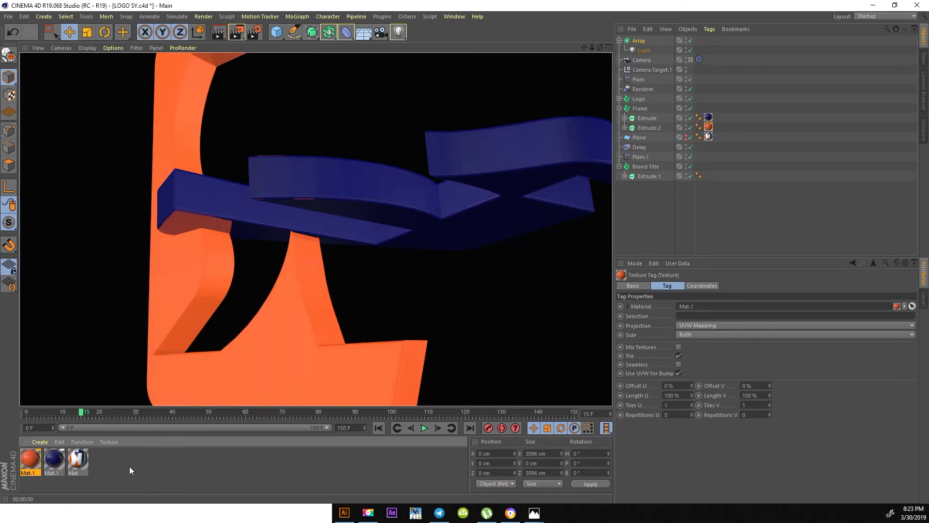
{"action": "double_click", "coordinate": [129, 477]}
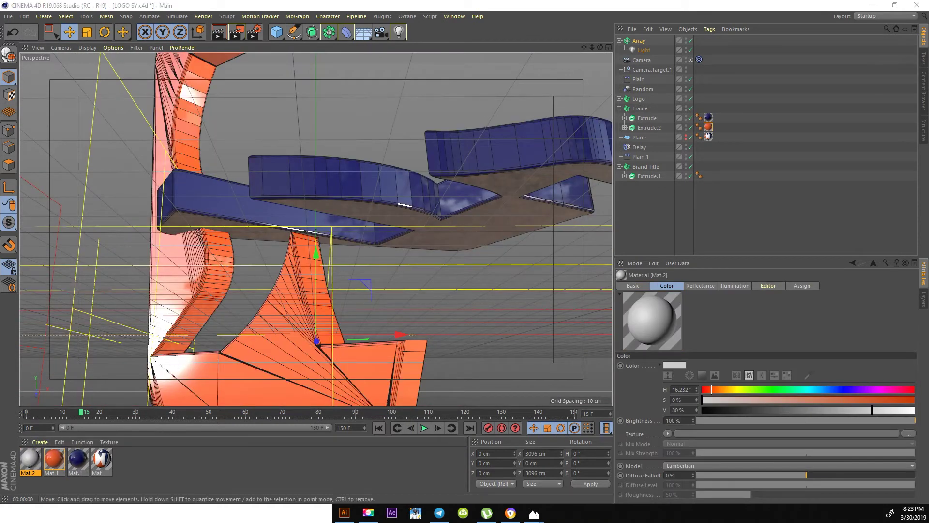
{"action": "double_click", "coordinate": [30, 460]}
{"action": "left_click_drag", "start_coordinate": [461, 271], "coordinate": [520, 397]}
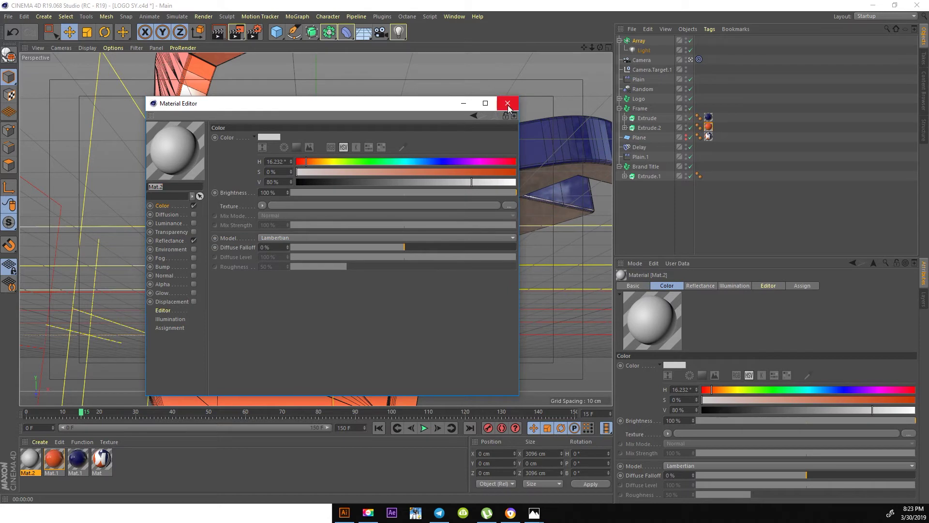
{"action": "left_click", "coordinate": [507, 103]}
Show the GSG_HDRI_Studio_Pack presets in the Content Browser
{"action": "left_click", "coordinate": [454, 16]}
{"action": "left_click", "coordinate": [467, 67]}
{"action": "scroll", "coordinate": [339, 120], "scroll_direction": "up", "scroll_amount": 5}
{"action": "scroll", "coordinate": [339, 120], "scroll_direction": "up", "scroll_amount": 3}
{"action": "left_click", "coordinate": [331, 137]}
{"action": "scroll", "coordinate": [506, 182], "scroll_direction": "down", "scroll_amount": 2}
{"action": "scroll", "coordinate": [507, 182], "scroll_direction": "down", "scroll_amount": 2}
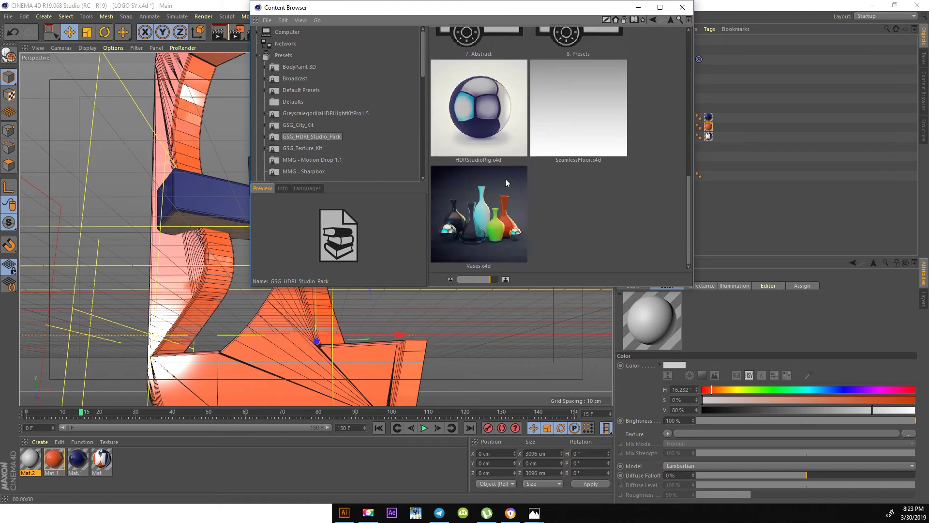
Load HDRStudioRig.c4d into the scene and render the view to check the lighting
{"action": "double_click", "coordinate": [479, 115]}
{"action": "left_click_drag", "start_coordinate": [584, 11], "coordinate": [349, 11]}
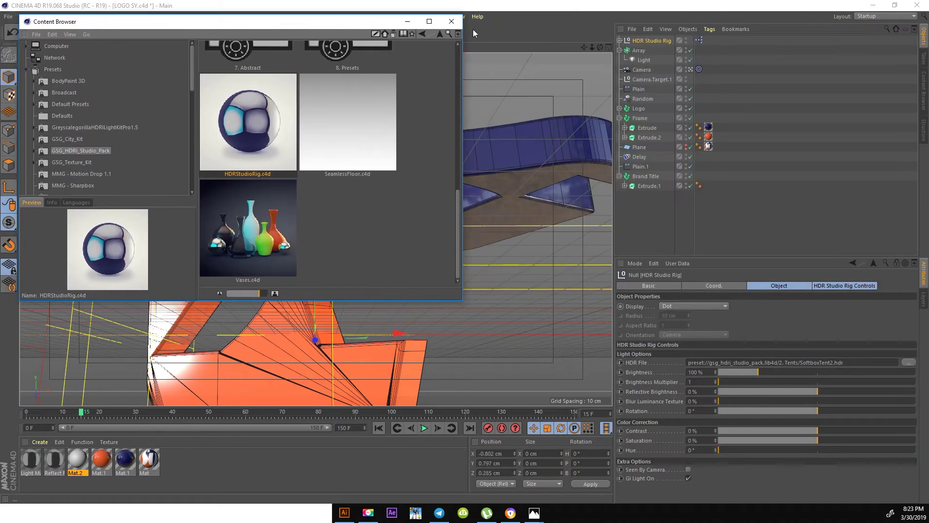
{"action": "left_click", "coordinate": [449, 9]}
{"action": "left_click", "coordinate": [219, 29]}
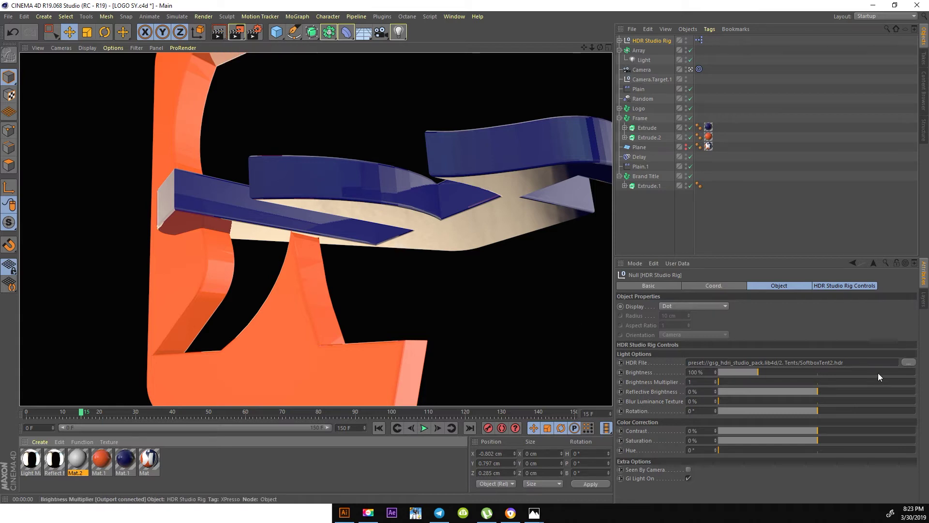
Set the rig's HDR image to 1. Studios > BasicStudio2.hdr and render the view
{"action": "left_click", "coordinate": [461, 18]}
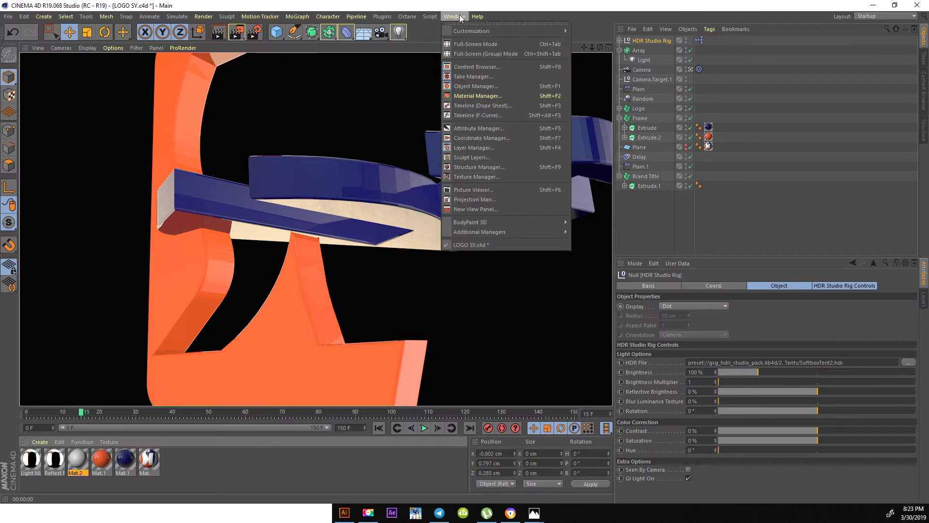
{"action": "left_click", "coordinate": [477, 67]}
{"action": "left_click", "coordinate": [74, 164]}
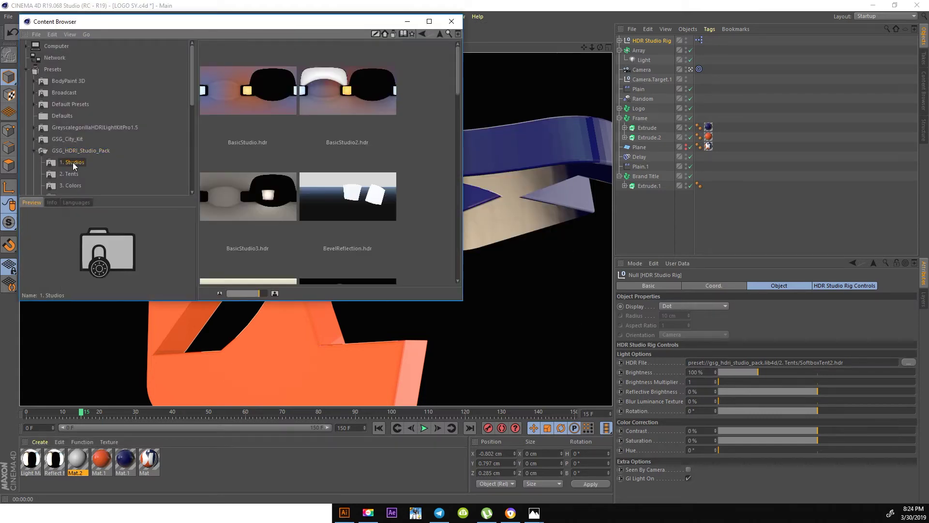
{"action": "double_click", "coordinate": [334, 90]}
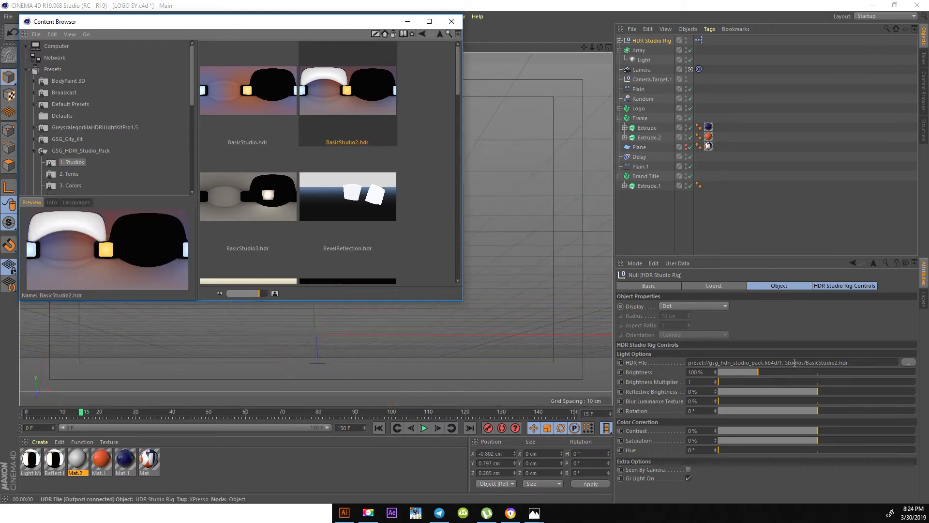
{"action": "left_click_drag", "start_coordinate": [282, 28], "coordinate": [802, 167]}
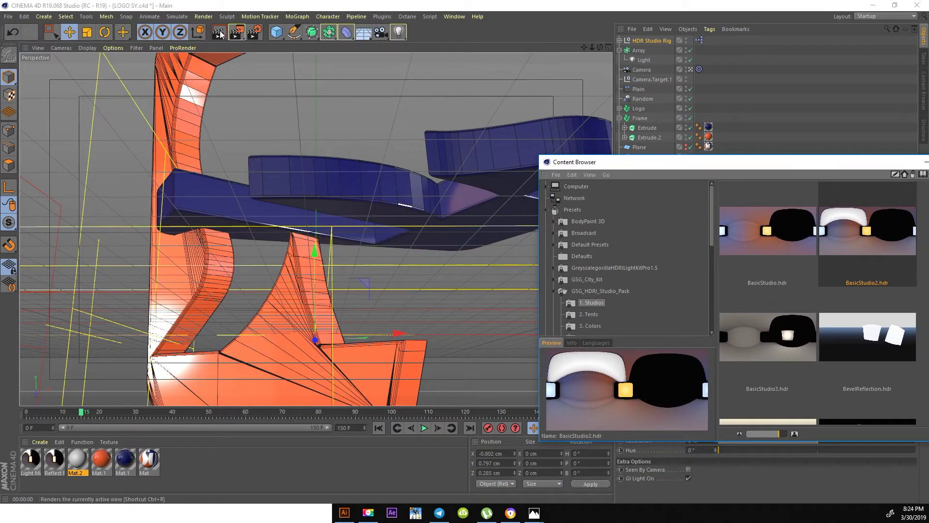
{"action": "left_click", "coordinate": [218, 32]}
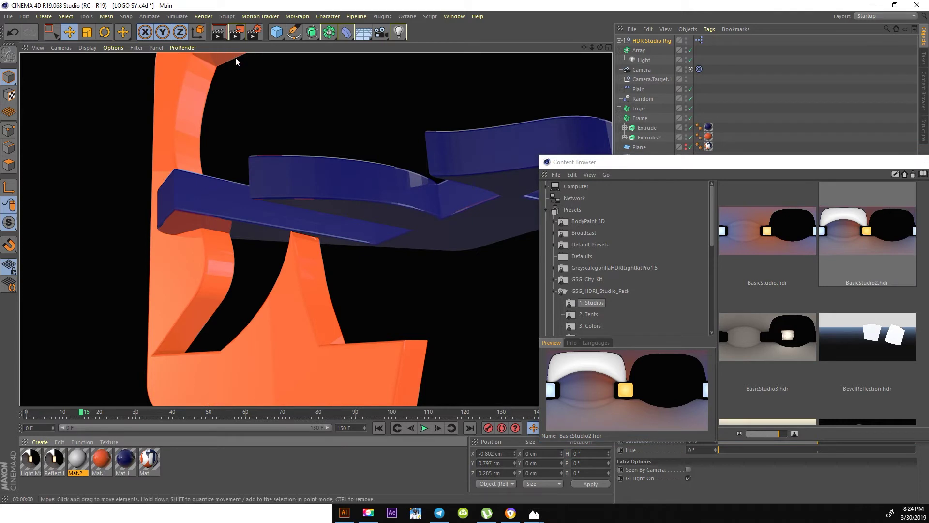
Add Ambient Occlusion in the render settings and render the assembled logo at frame 114
{"action": "left_click", "coordinate": [255, 31]}
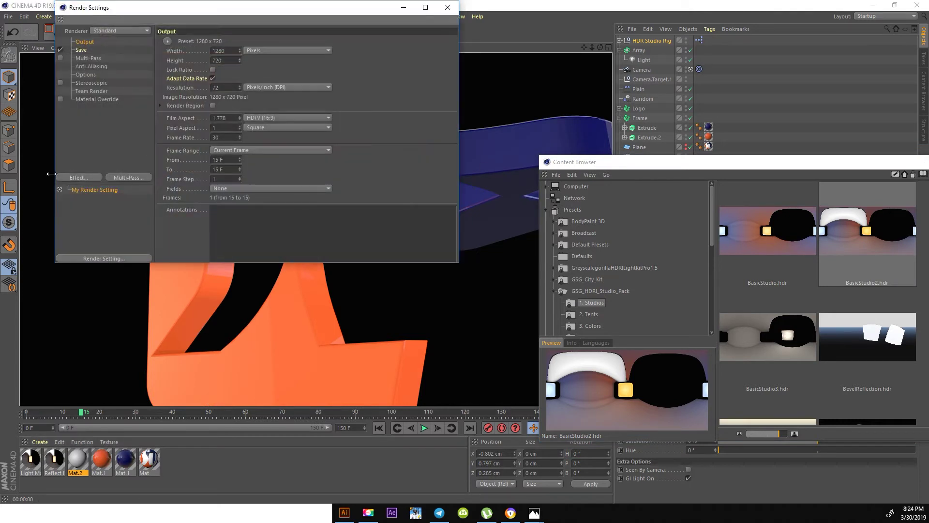
{"action": "left_click", "coordinate": [84, 178]}
{"action": "left_click", "coordinate": [128, 242]}
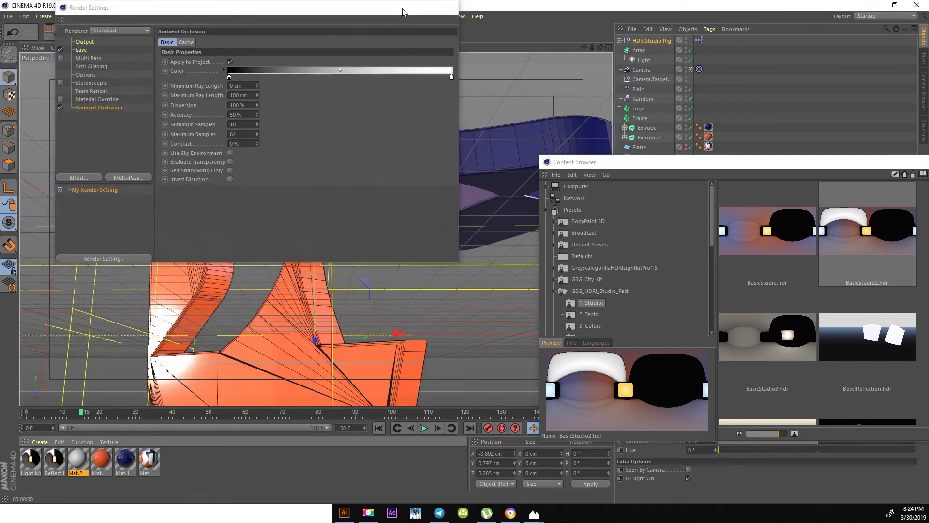
{"action": "left_click", "coordinate": [219, 32]}
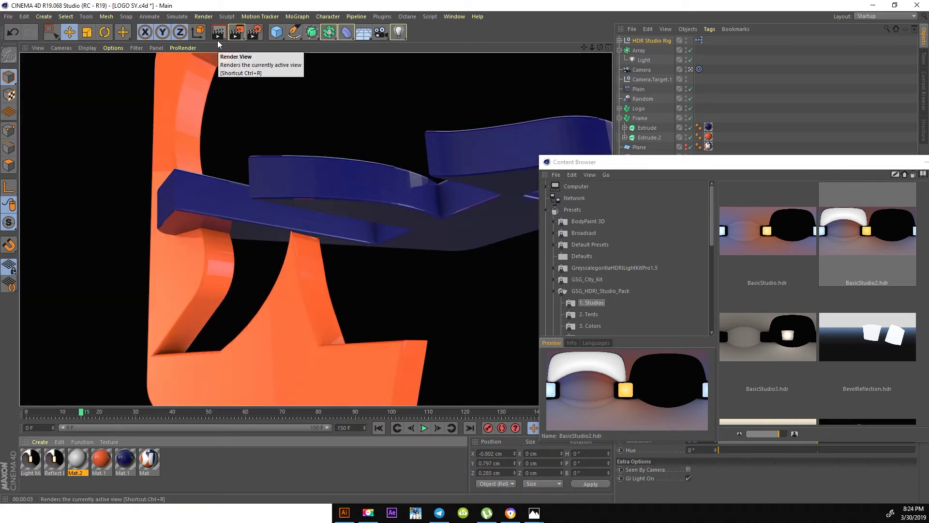
{"action": "left_click_drag", "start_coordinate": [375, 411], "coordinate": [443, 412]}
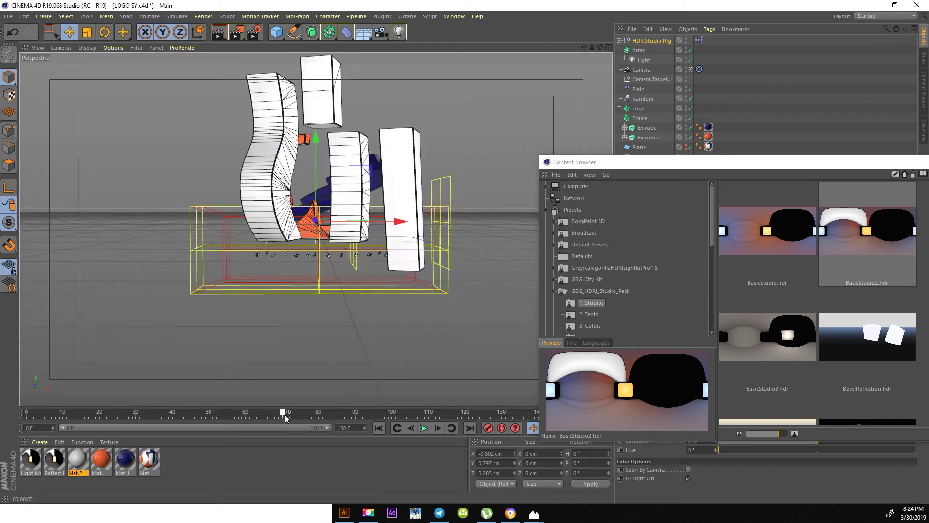
{"action": "left_click", "coordinate": [224, 39]}
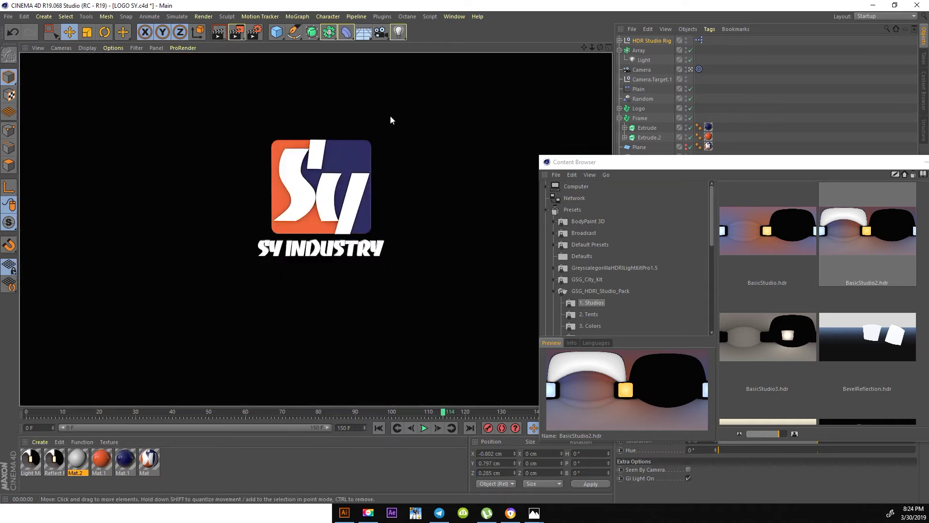
Load BasicStudio.hdr from the Content Browser into the HDR Studio Rig
{"action": "mouse_move", "coordinate": [682, 163]}
{"action": "left_mouse_down"}
{"action": "mouse_move", "coordinate": [611, 126]}
{"action": "mouse_move", "coordinate": [574, 127]}
{"action": "left_mouse_up"}
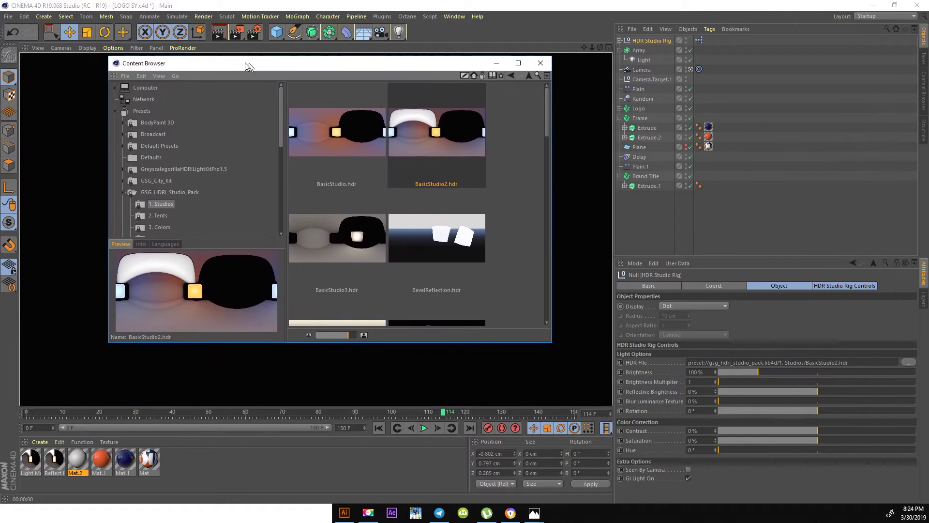
{"action": "left_click_drag", "start_coordinate": [575, 128], "coordinate": [247, 64]}
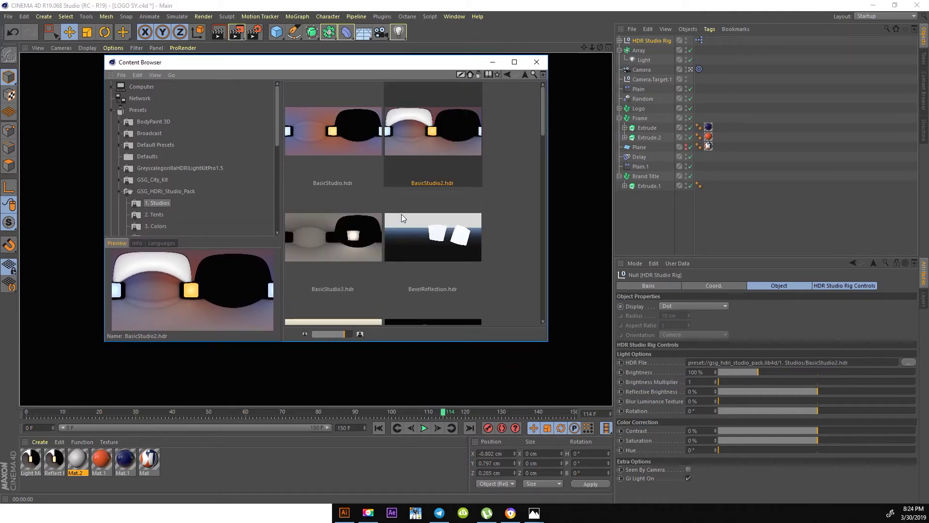
{"action": "double_click", "coordinate": [370, 141]}
Duplicate the orange material and desaturate the copy to 0% so it becomes white
{"action": "left_click", "coordinate": [537, 62]}
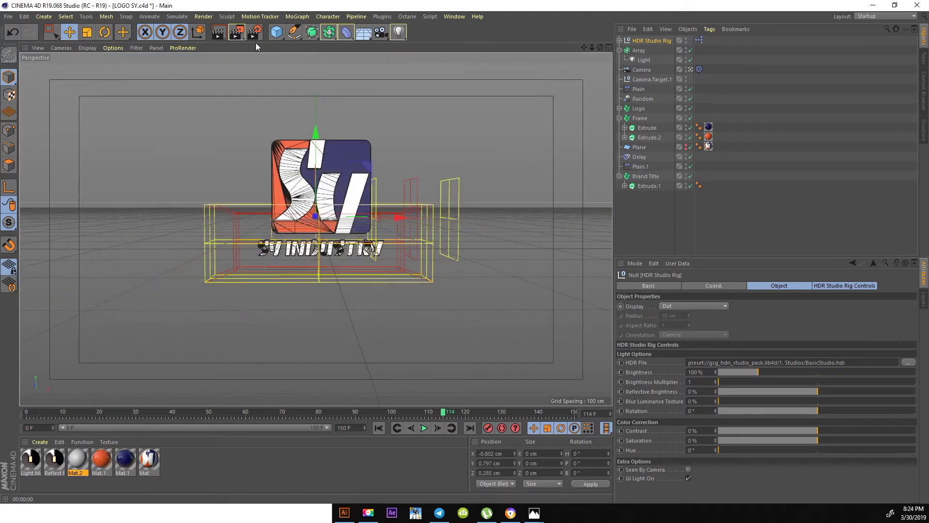
{"action": "left_click", "coordinate": [219, 32]}
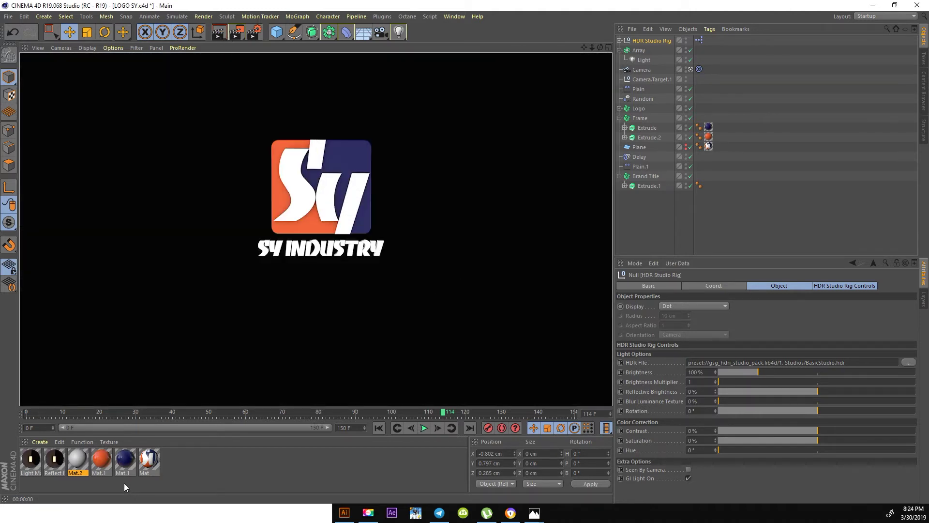
{"action": "left_click", "coordinate": [102, 459]}
{"action": "left_click_drag", "start_coordinate": [101, 459], "coordinate": [116, 453], "text": "ctrl"}
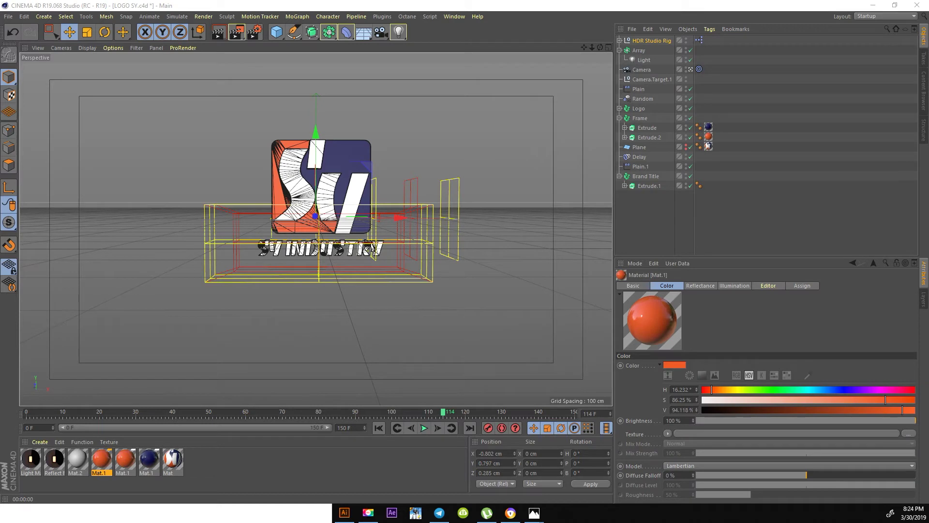
{"action": "double_click", "coordinate": [101, 459]}
{"action": "mouse_move", "coordinate": [35, 245]}
{"action": "left_mouse_down"}
{"action": "mouse_move", "coordinate": [181, 250]}
{"action": "mouse_move", "coordinate": [345, 206]}
{"action": "left_mouse_up"}
{"action": "left_click_drag", "start_coordinate": [286, 274], "coordinate": [286, 284]}
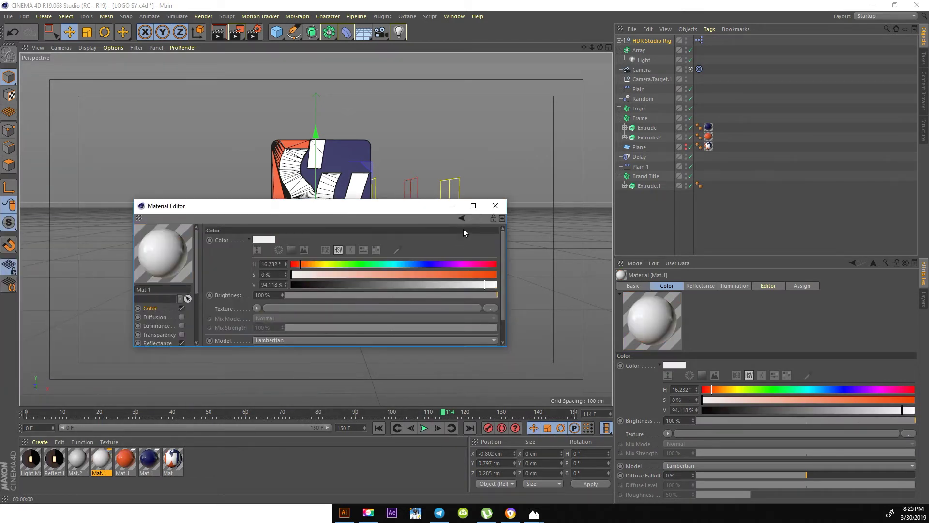
{"action": "left_click", "coordinate": [495, 206]}
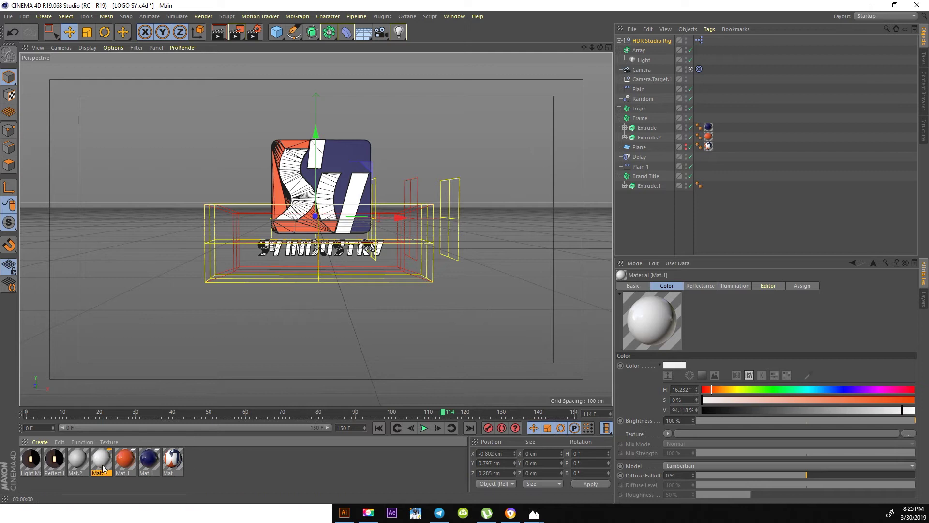
Apply the white material to Logo and Brand Title and render the frame
{"action": "left_click_drag", "start_coordinate": [640, 111], "coordinate": [639, 111]}
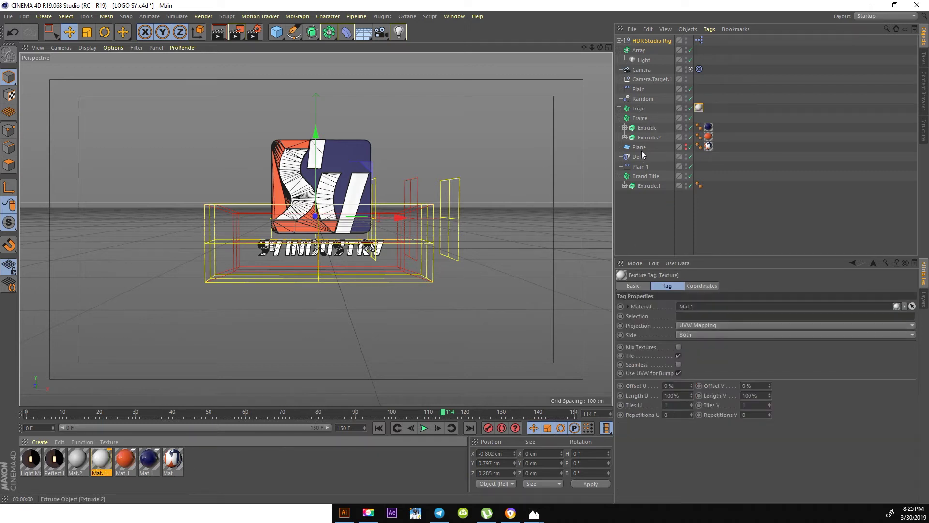
{"action": "left_click_drag", "start_coordinate": [658, 194], "coordinate": [648, 177]}
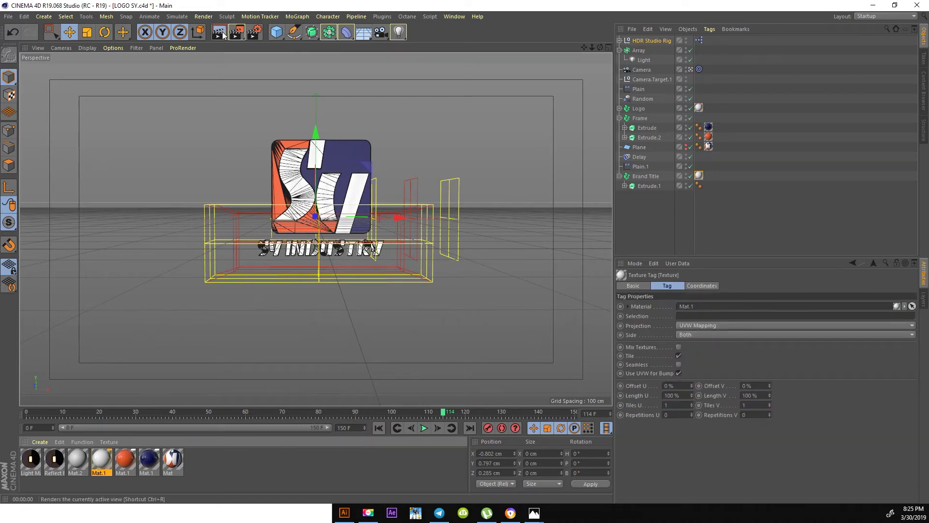
{"action": "left_click", "coordinate": [218, 32]}
Render a mid-assembly frame and inspect Extrude.1's cap settings and 0° Phong tag
{"action": "left_click_drag", "start_coordinate": [123, 417], "coordinate": [202, 412]}
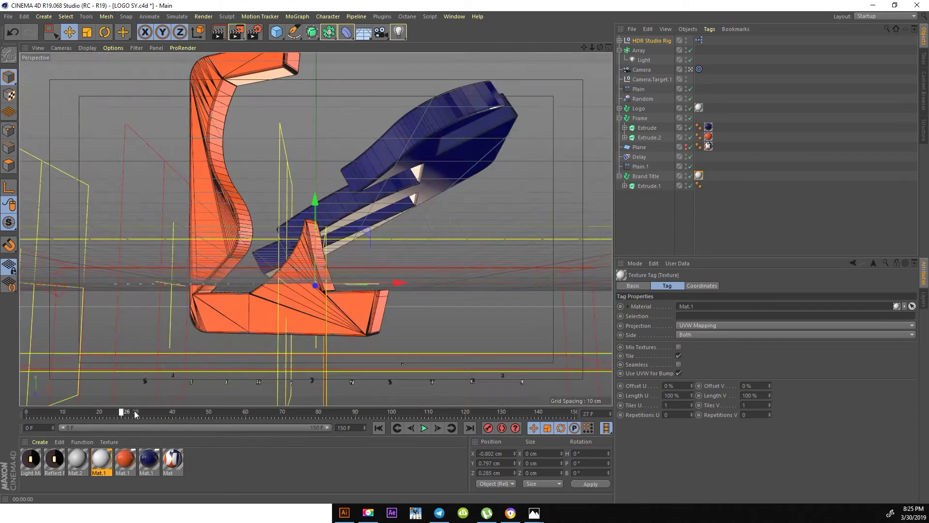
{"action": "left_click", "coordinate": [214, 33]}
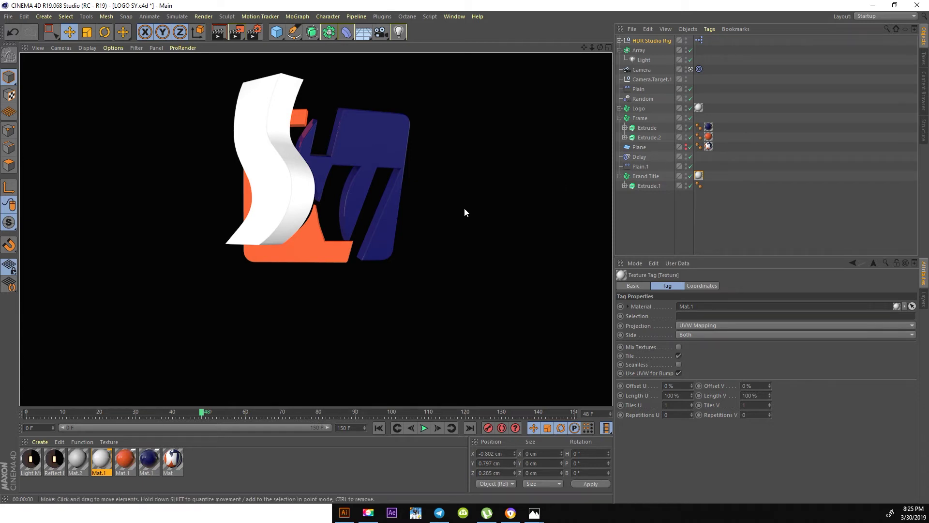
{"action": "left_click", "coordinate": [647, 186]}
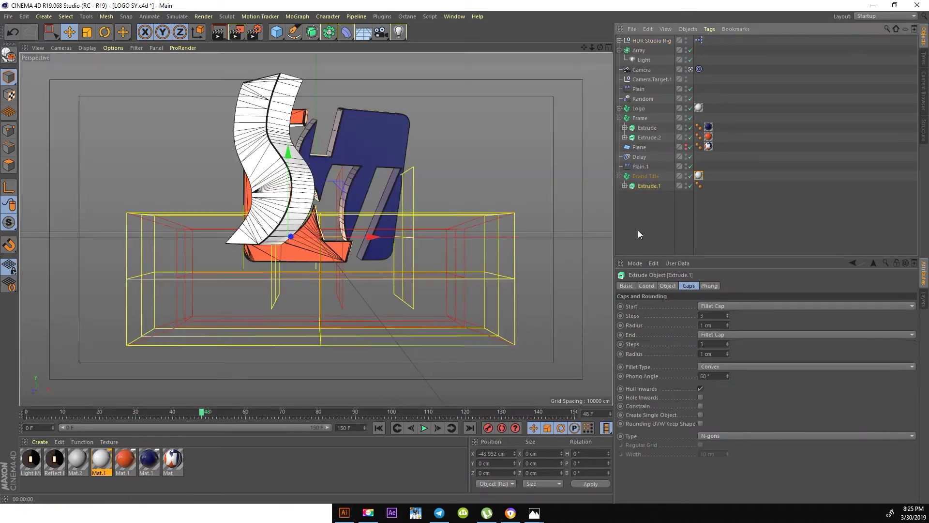
{"action": "left_click", "coordinate": [714, 353]}
{"action": "type", "text": "2"}
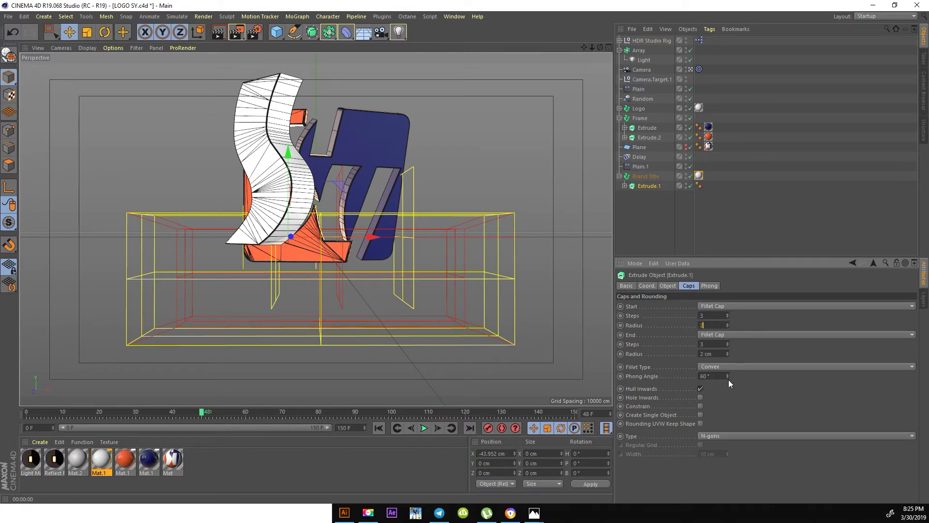
{"action": "left_click", "coordinate": [646, 176]}
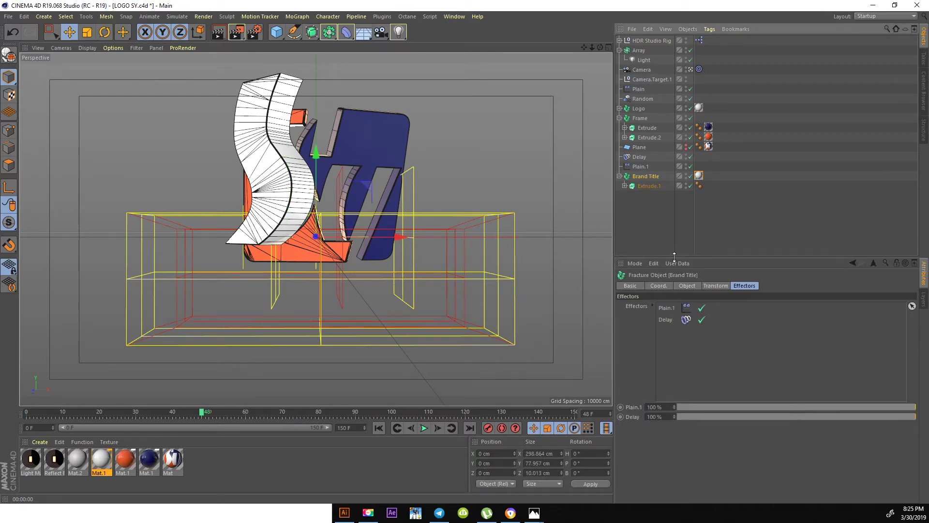
{"action": "left_click", "coordinate": [643, 186]}
{"action": "left_click", "coordinate": [699, 186]}
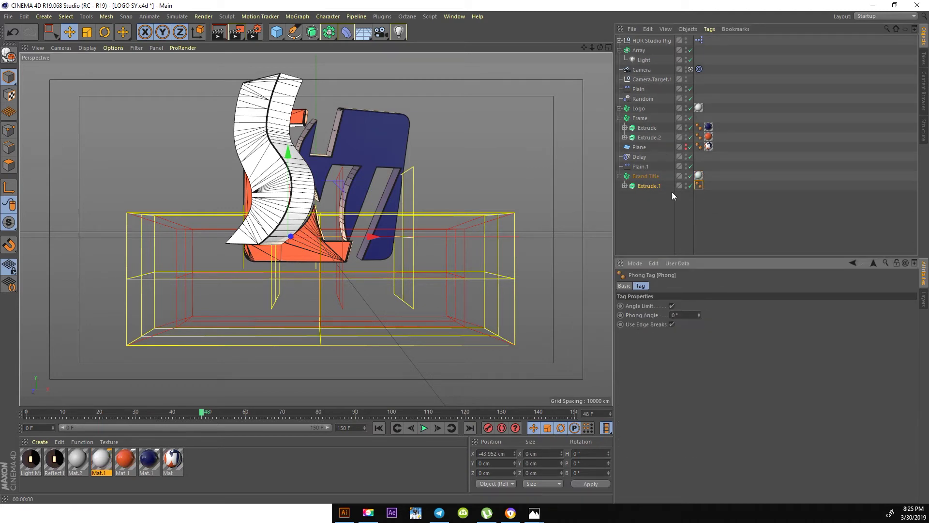
At the fully assembled frame, set Extrude.1's start and end fillet radius to 1 cm
{"action": "left_click", "coordinate": [411, 413]}
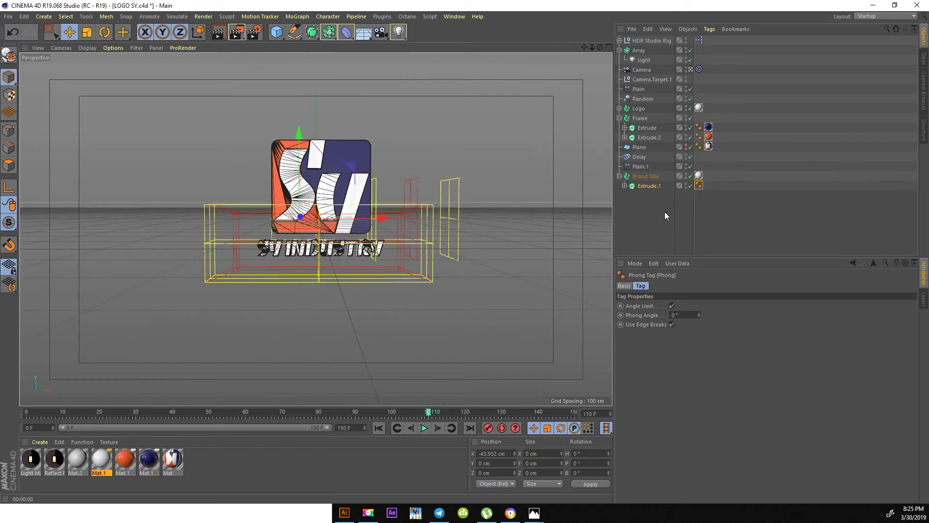
{"action": "left_click", "coordinate": [649, 185]}
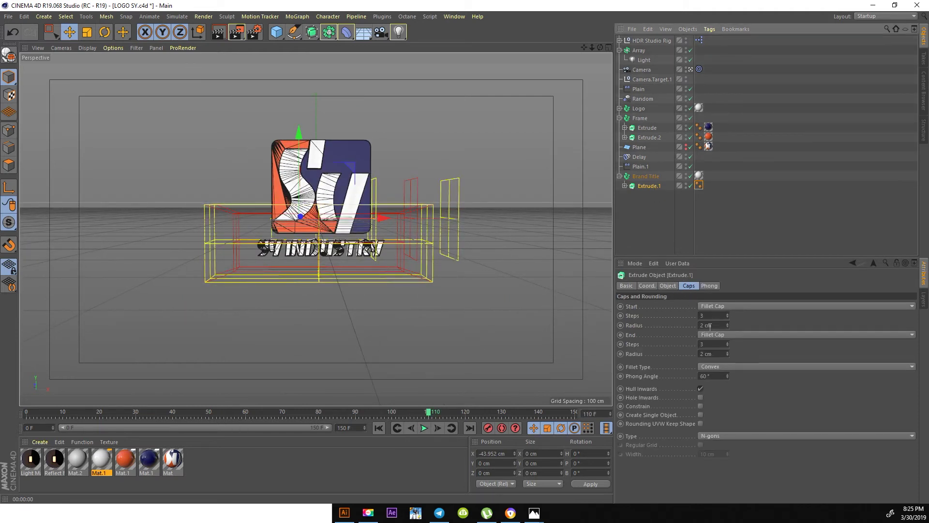
{"action": "double_click", "coordinate": [723, 354]}
{"action": "type", "text": "1"}
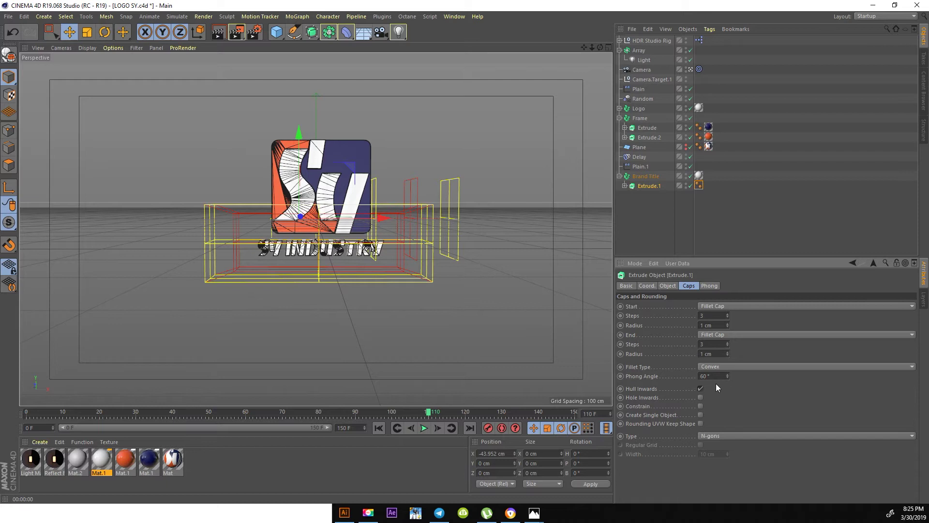
Give Title, Title.1, Title.2 and Title.3 2 cm start and end cap fillet radii, then render
{"action": "left_click", "coordinate": [637, 109]}
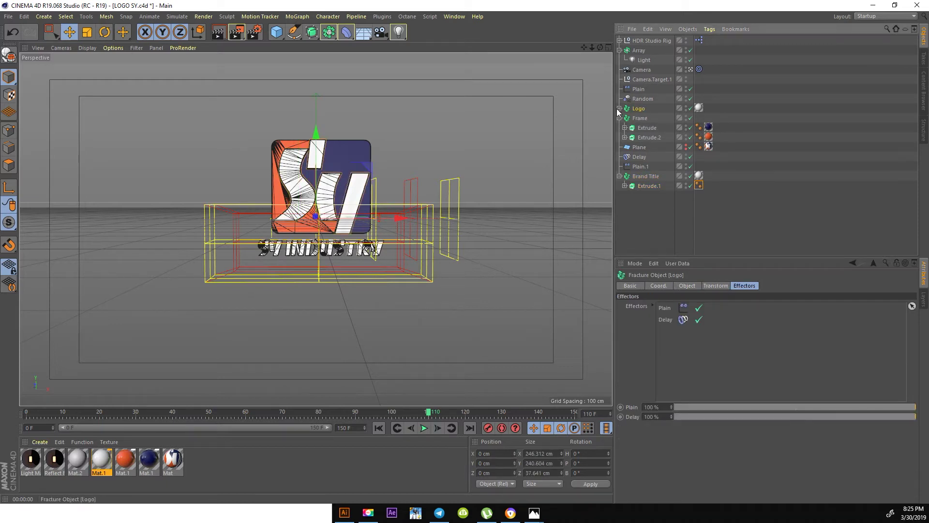
{"action": "left_click", "coordinate": [625, 118]}
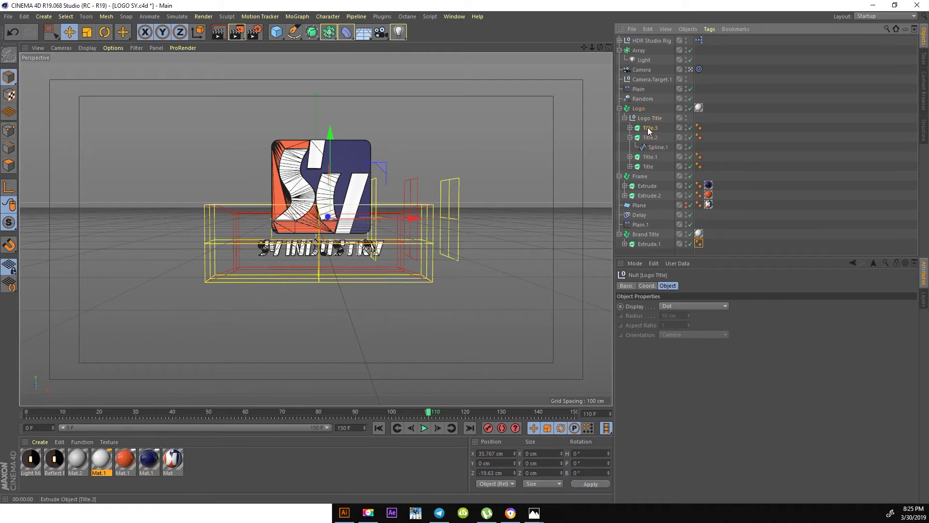
{"action": "left_click", "coordinate": [648, 129]}
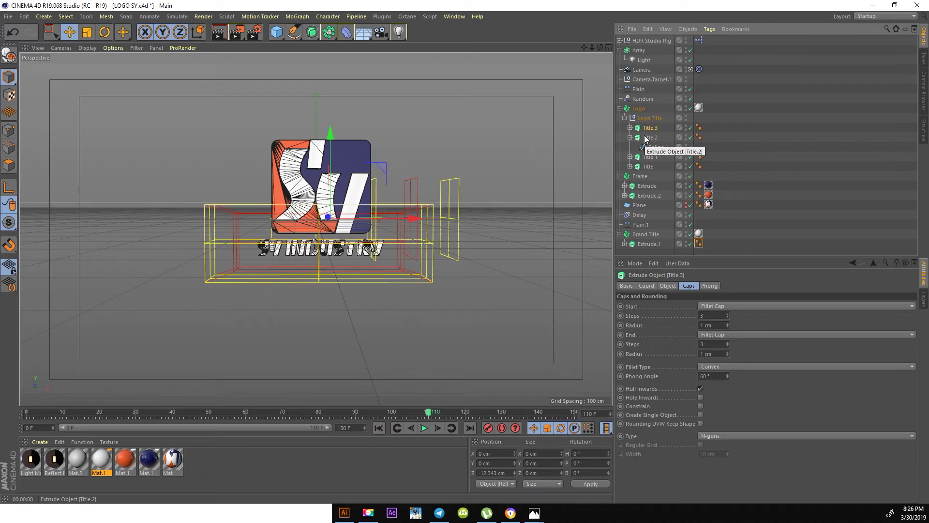
{"action": "left_click", "coordinate": [631, 138]}
{"action": "left_click", "coordinate": [648, 156], "text": "shift"}
{"action": "left_click", "coordinate": [714, 355]}
{"action": "type", "text": "2"}
{"action": "key", "text": "Return"}
{"action": "left_click", "coordinate": [218, 32]}
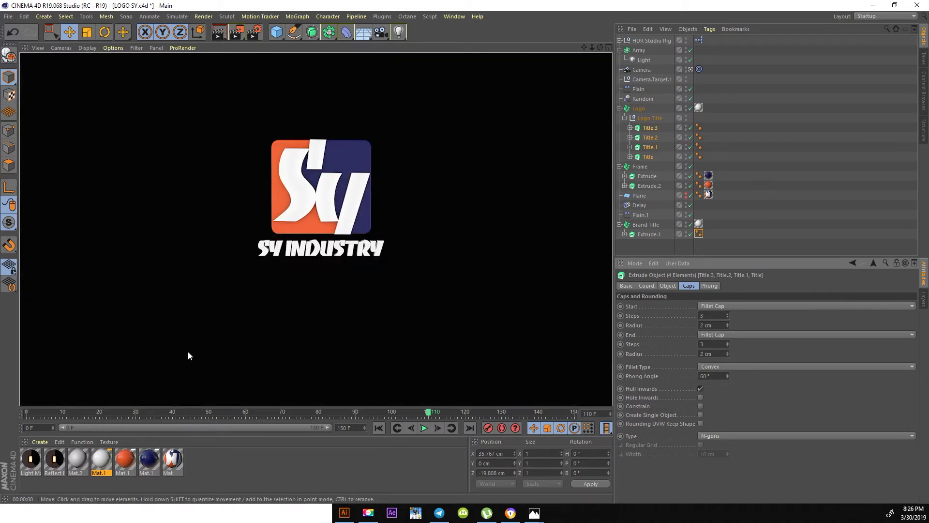
Scrub the animation to frame 47 and render a preview
{"action": "left_click", "coordinate": [133, 412]}
{"action": "left_click_drag", "start_coordinate": [149, 414], "coordinate": [198, 412]}
{"action": "key", "text": "ctrl+r"}
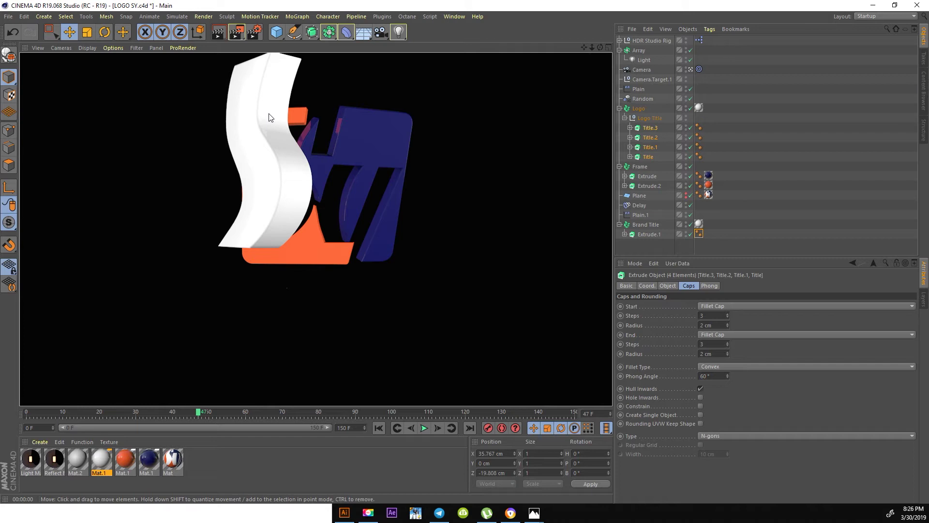
Raise the white material's reflection and specular brightness to about 81%, with 2% roughness
{"action": "double_click", "coordinate": [101, 461]}
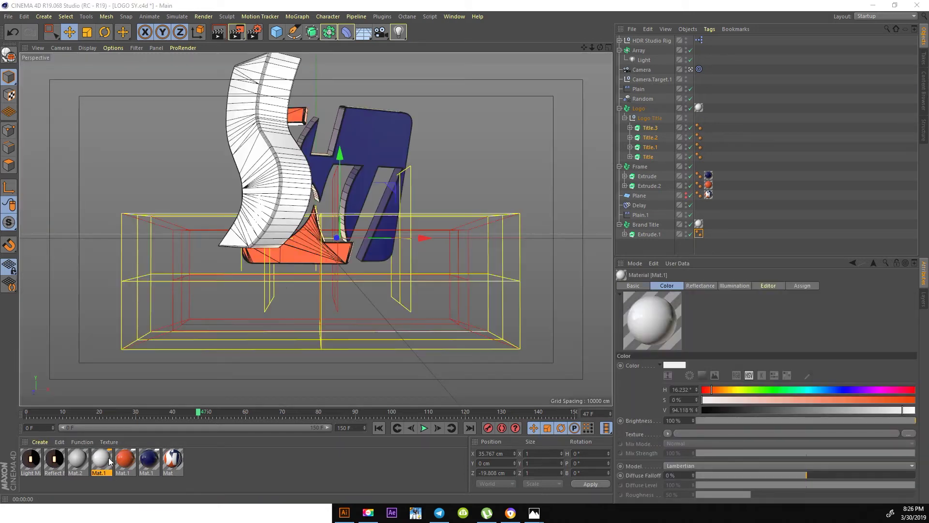
{"action": "left_click_drag", "start_coordinate": [303, 188], "coordinate": [407, 173]}
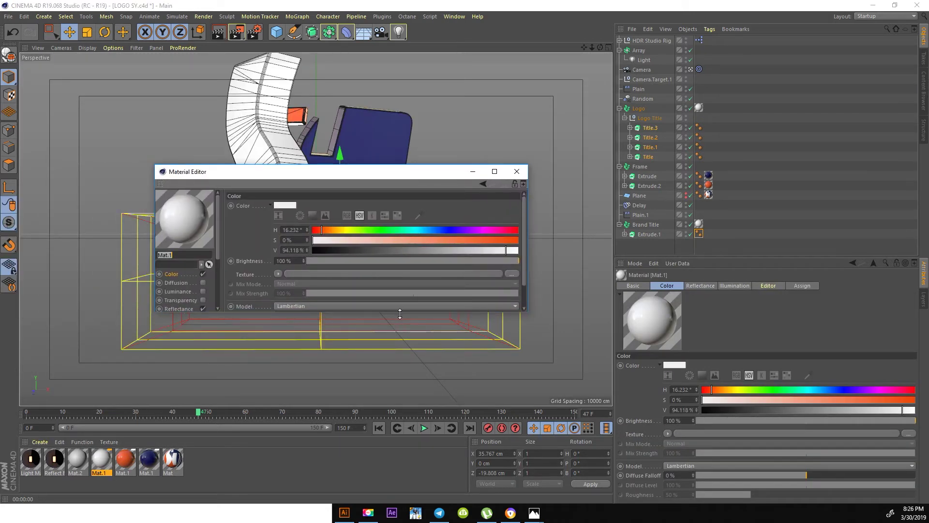
{"action": "left_click_drag", "start_coordinate": [400, 314], "coordinate": [385, 428]}
{"action": "left_click", "coordinate": [179, 308]}
{"action": "mouse_move", "coordinate": [506, 247]}
{"action": "left_mouse_down"}
{"action": "mouse_move", "coordinate": [520, 248]}
{"action": "mouse_move", "coordinate": [500, 271]}
{"action": "mouse_move", "coordinate": [485, 271]}
{"action": "mouse_move", "coordinate": [489, 237]}
{"action": "left_mouse_up"}
{"action": "type", "text": "2"}
{"action": "key", "text": "Return"}
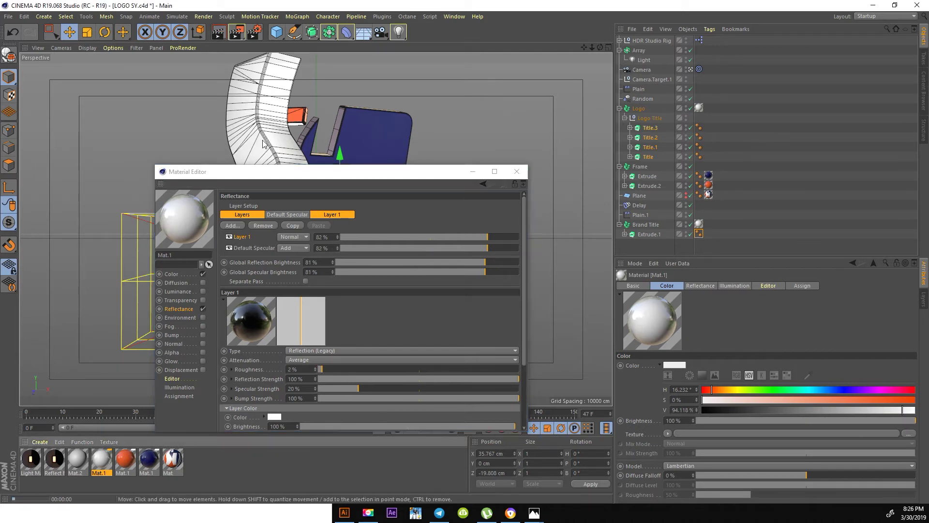
Check the glossy white at frames 87 and 51, close the editor, move to frame 114
{"action": "left_click_drag", "start_coordinate": [272, 176], "coordinate": [548, 276]}
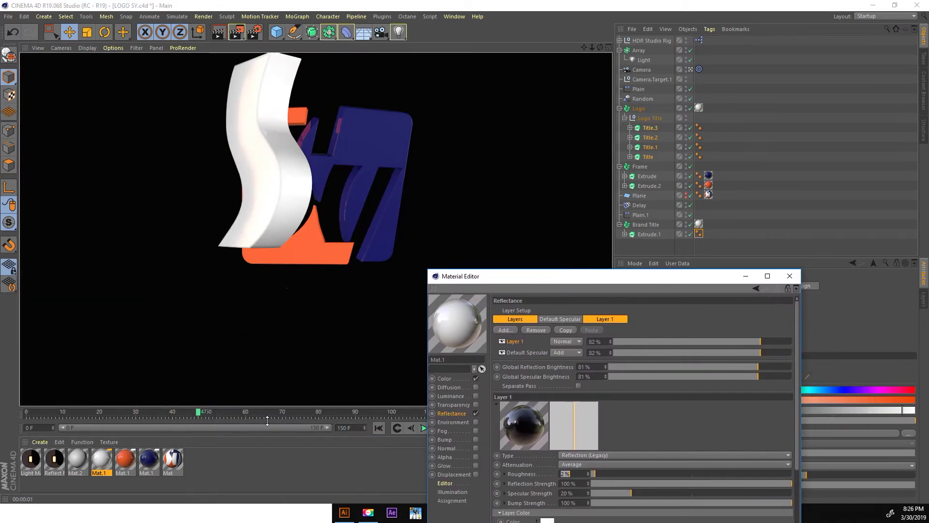
{"action": "left_click_drag", "start_coordinate": [268, 420], "coordinate": [344, 416]}
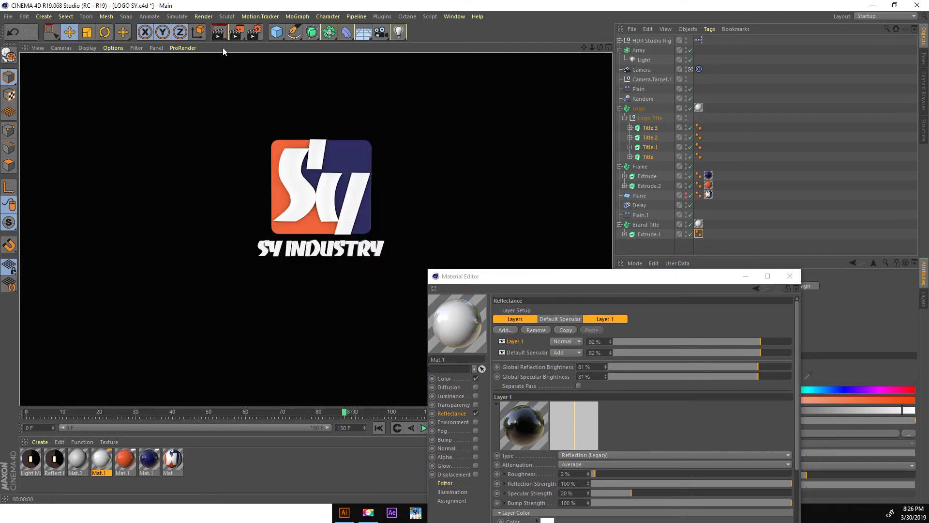
{"action": "mouse_move", "coordinate": [175, 413]}
{"action": "left_mouse_down"}
{"action": "mouse_move", "coordinate": [215, 416]}
{"action": "mouse_move", "coordinate": [208, 413]}
{"action": "left_mouse_up"}
{"action": "left_click", "coordinate": [217, 36]}
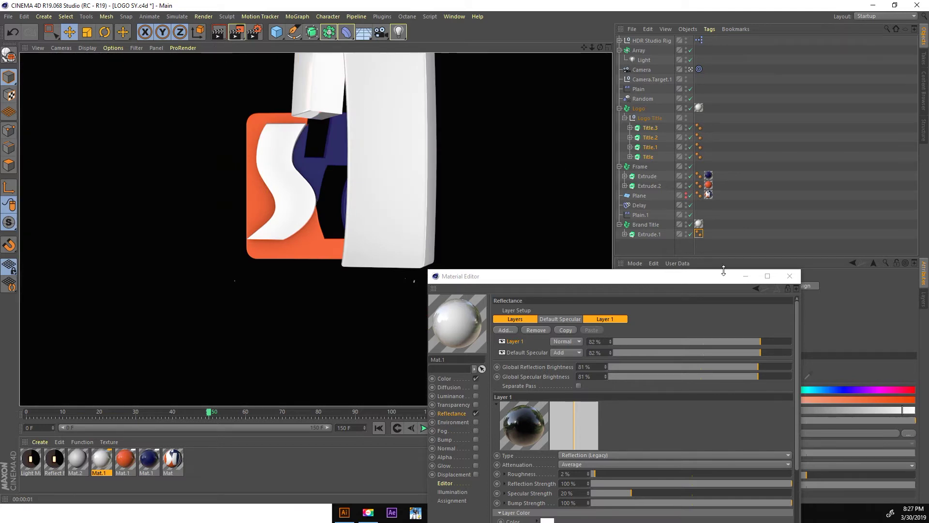
{"action": "left_click", "coordinate": [789, 276]}
{"action": "left_click_drag", "start_coordinate": [360, 417], "coordinate": [443, 415]}
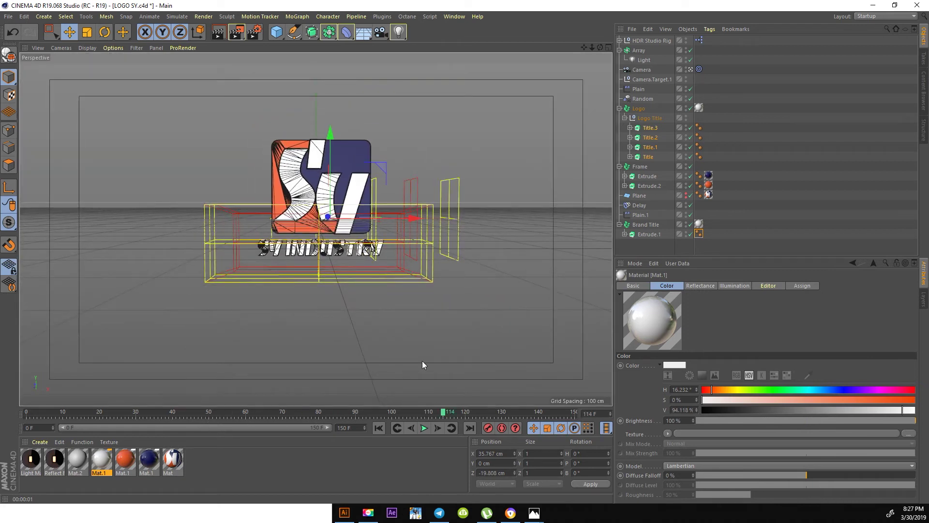
Apply the blue material to the SY INDUSTRY text, shift it to hue 235°, and render
{"action": "left_click", "coordinate": [219, 32]}
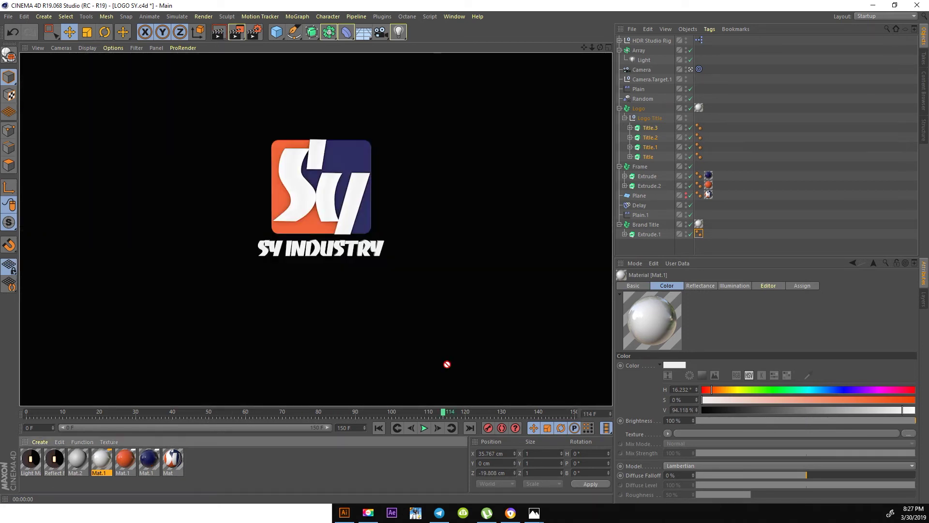
{"action": "left_click_drag", "start_coordinate": [694, 221], "coordinate": [698, 224]}
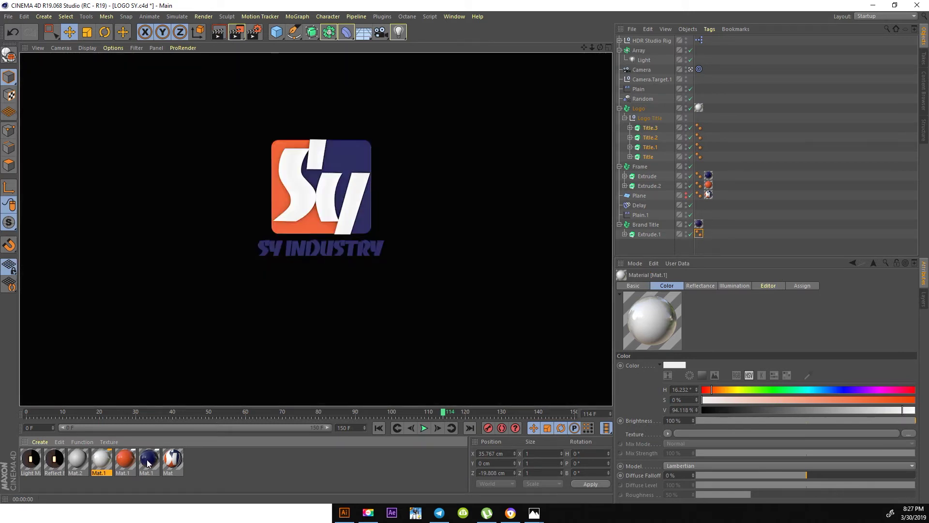
{"action": "left_click", "coordinate": [146, 460]}
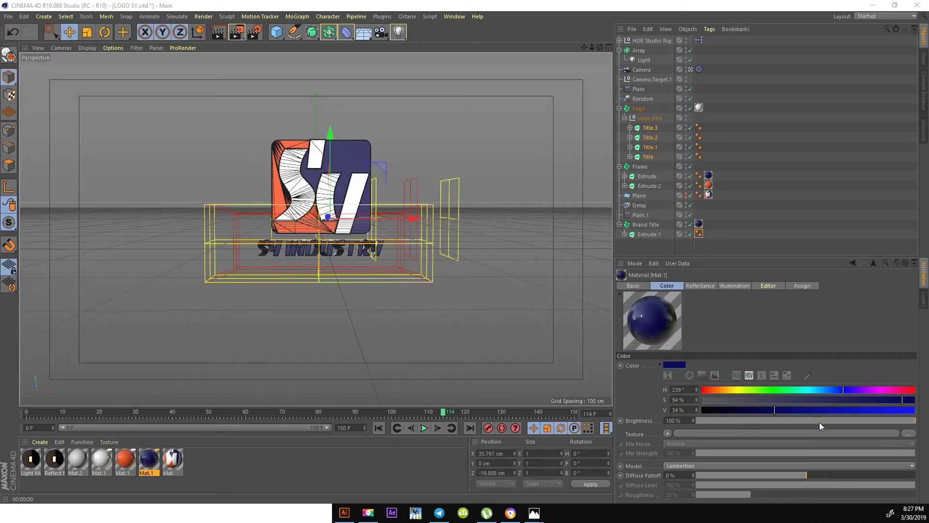
{"action": "left_click", "coordinate": [916, 400]}
{"action": "left_click", "coordinate": [791, 410]}
{"action": "left_click", "coordinate": [841, 390]}
{"action": "left_click", "coordinate": [794, 410]}
{"action": "left_click", "coordinate": [218, 33]}
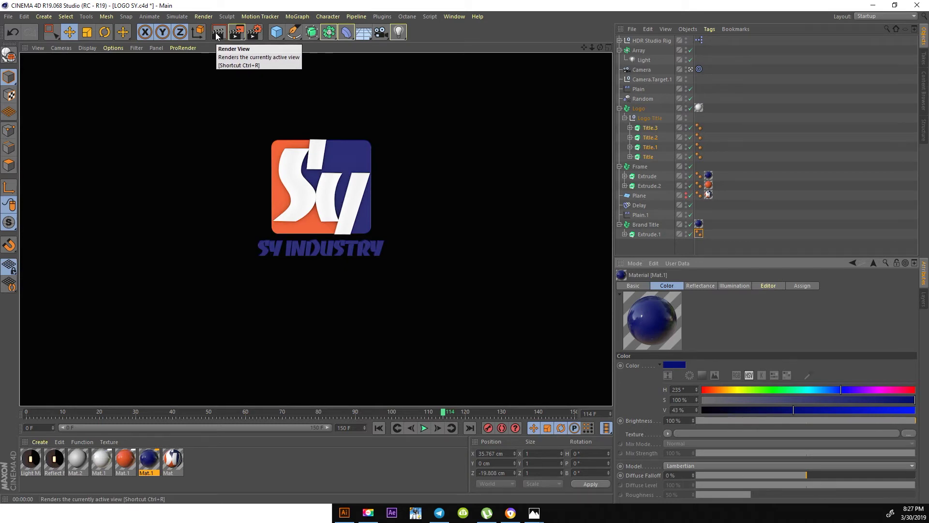
Set the orange material's hue to 20° and render a preview
{"action": "left_click", "coordinate": [125, 459]}
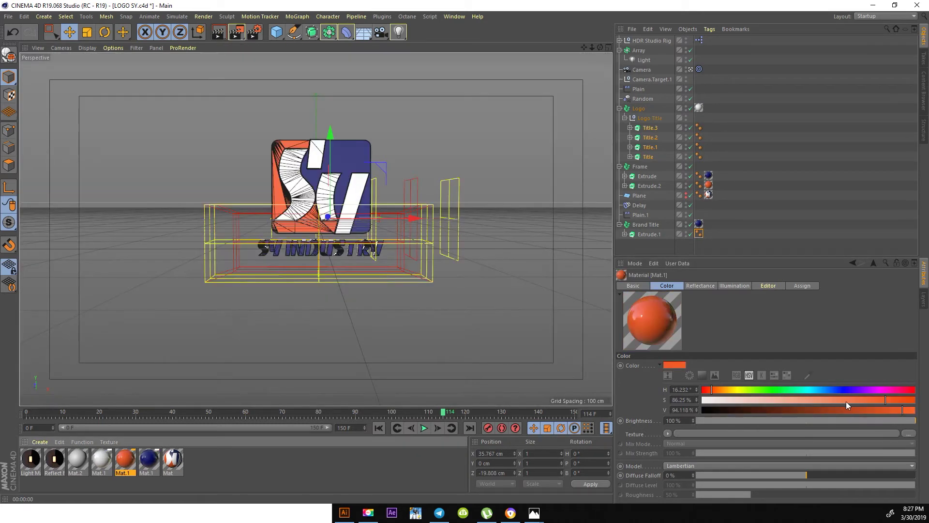
{"action": "left_click", "coordinate": [714, 390]}
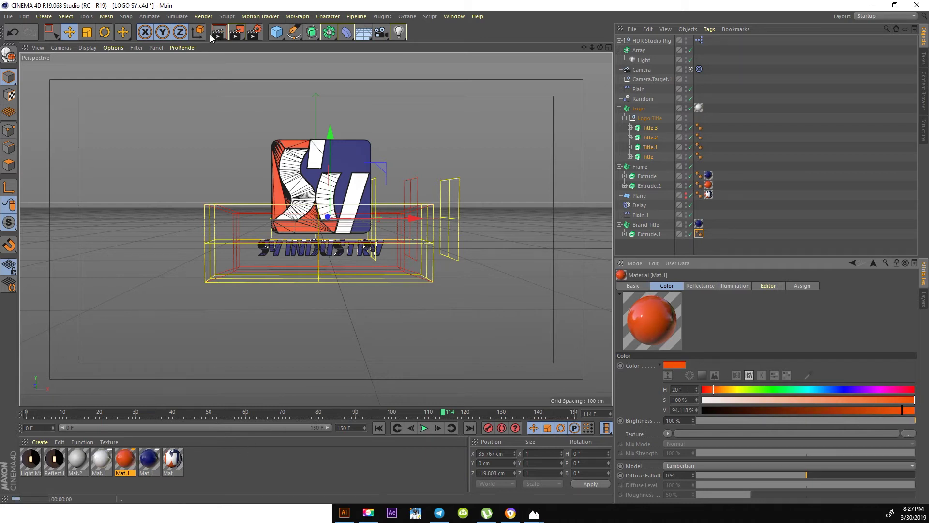
{"action": "left_click", "coordinate": [210, 34]}
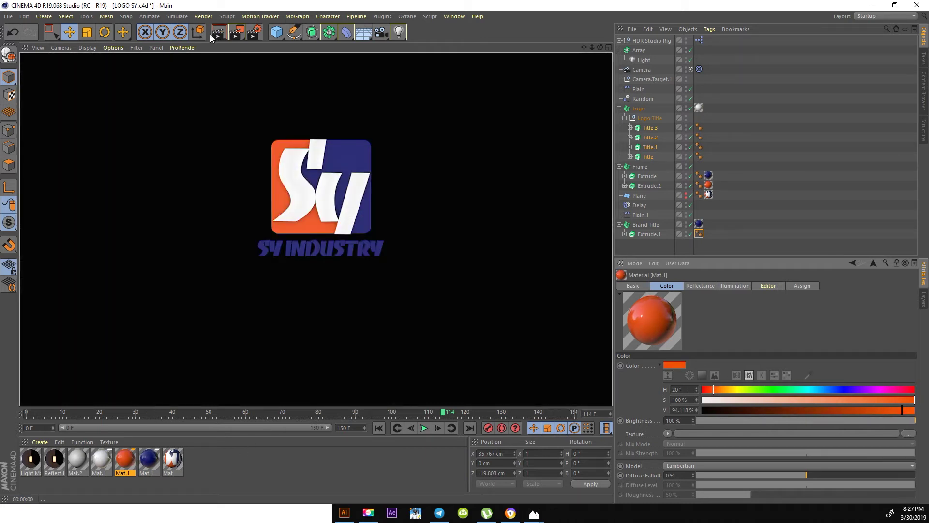
Set the Brand Title extrusion Extrude.1 to 10 cm depth and render a preview
{"action": "mouse_move", "coordinate": [312, 410]}
{"action": "left_mouse_down"}
{"action": "mouse_move", "coordinate": [149, 400]}
{"action": "mouse_move", "coordinate": [292, 403]}
{"action": "mouse_move", "coordinate": [268, 401]}
{"action": "left_mouse_up"}
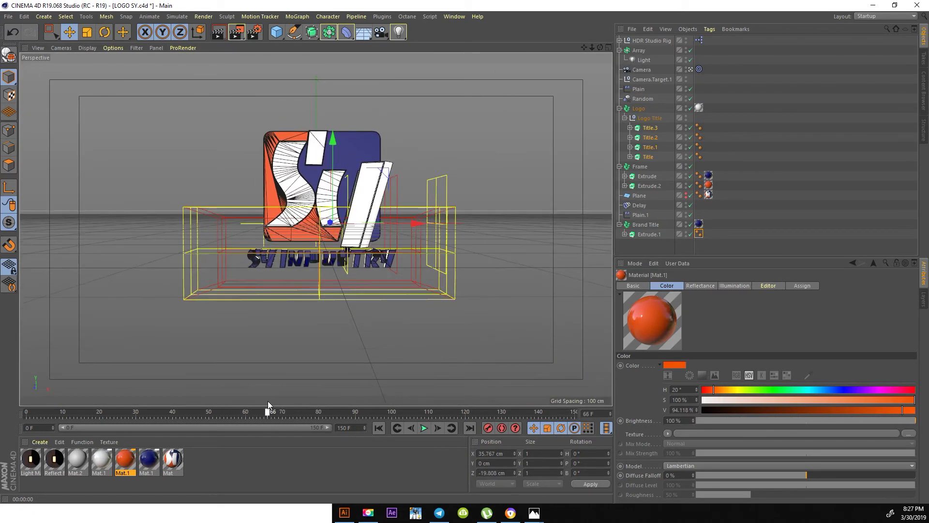
{"action": "key", "text": "ctrl+r"}
{"action": "left_click", "coordinate": [644, 231]}
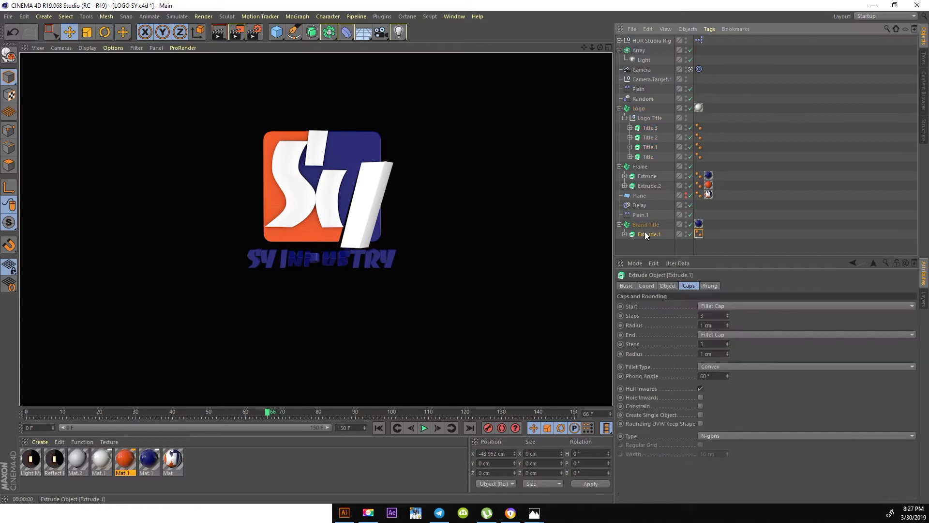
{"action": "left_click", "coordinate": [668, 286]}
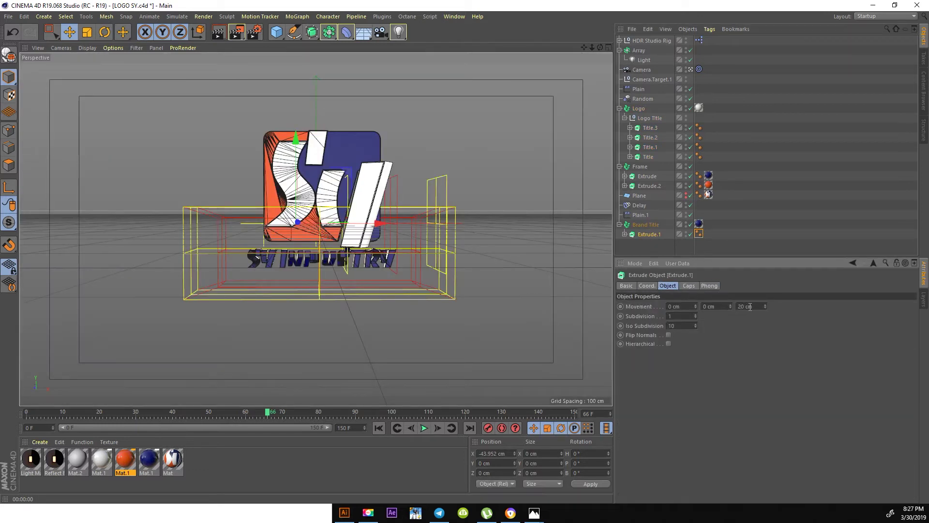
{"action": "type", "text": "10"}
{"action": "key", "text": "Return"}
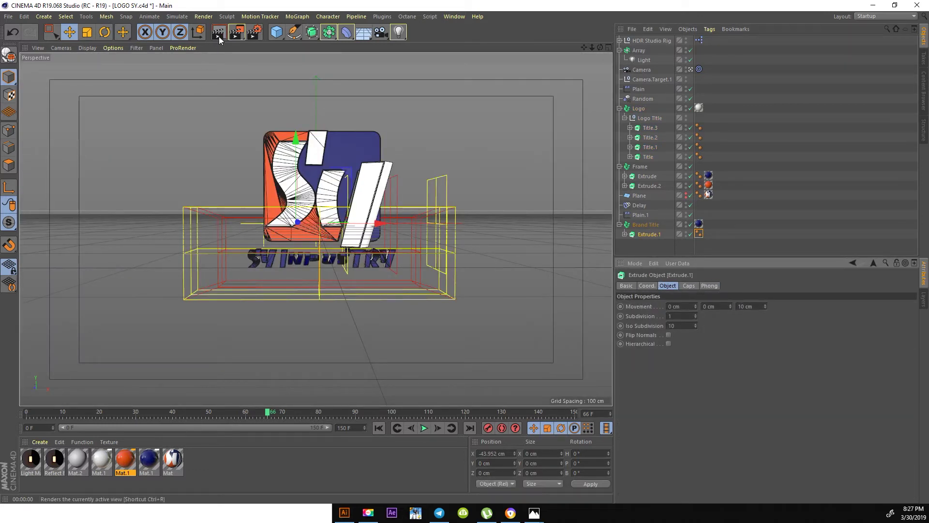
{"action": "left_click", "coordinate": [219, 37]}
Play the animation from the start, then add a Plane and a new material Mat.3
{"action": "left_click", "coordinate": [378, 428]}
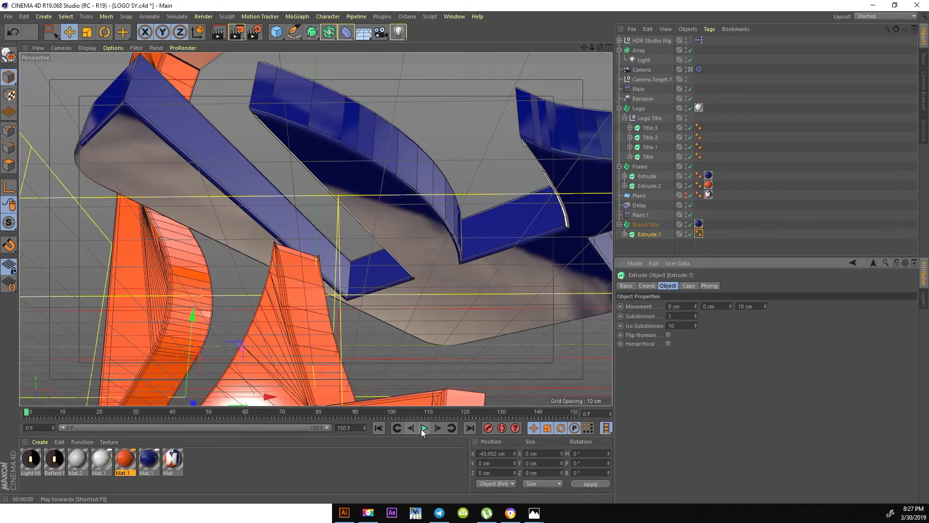
{"action": "left_click", "coordinate": [421, 428]}
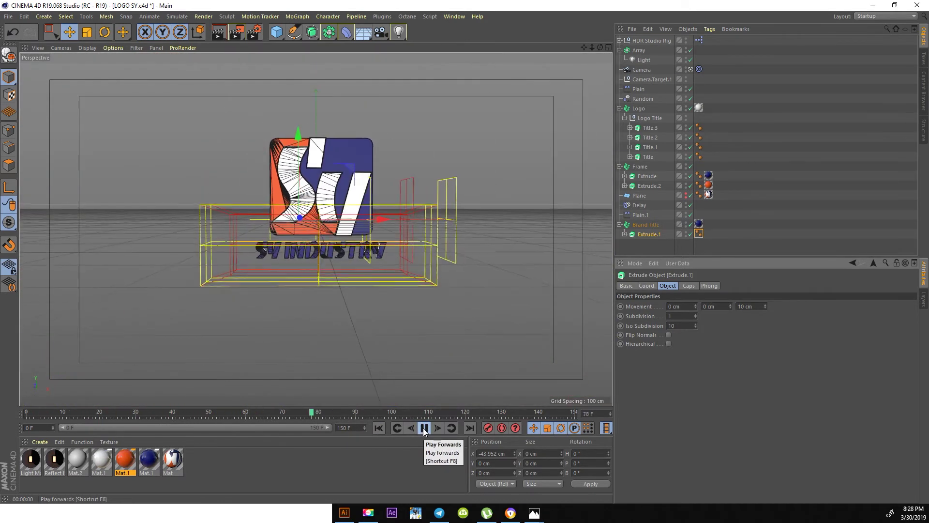
{"action": "key", "text": "ctrl+r"}
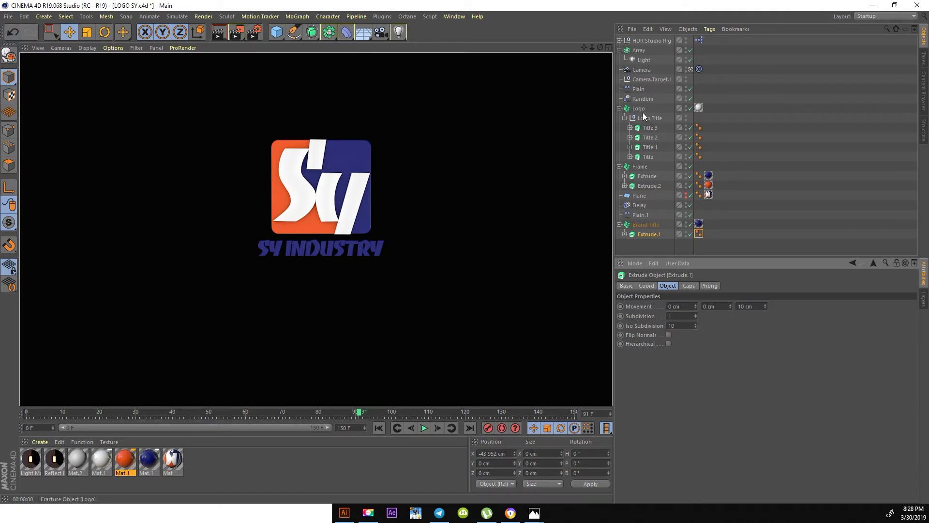
{"action": "left_click_drag", "start_coordinate": [276, 32], "coordinate": [371, 57]}
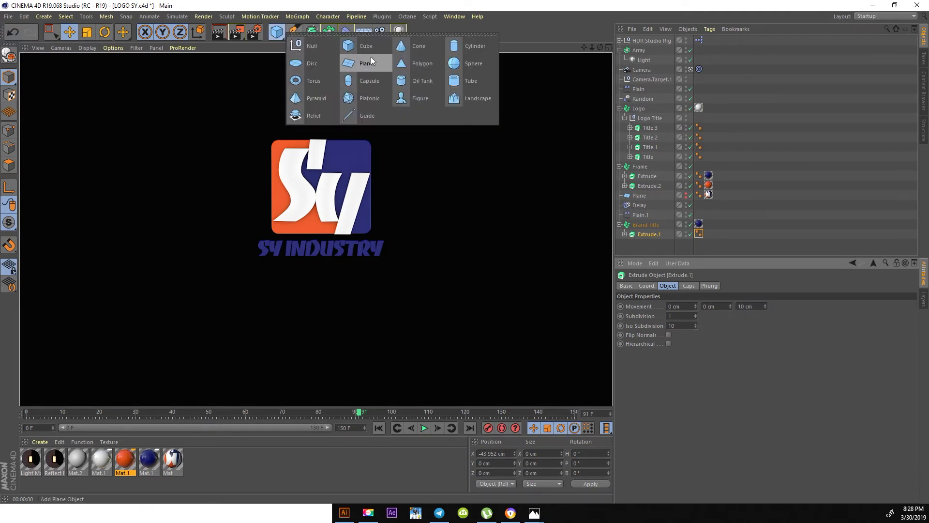
{"action": "double_click", "coordinate": [229, 460]}
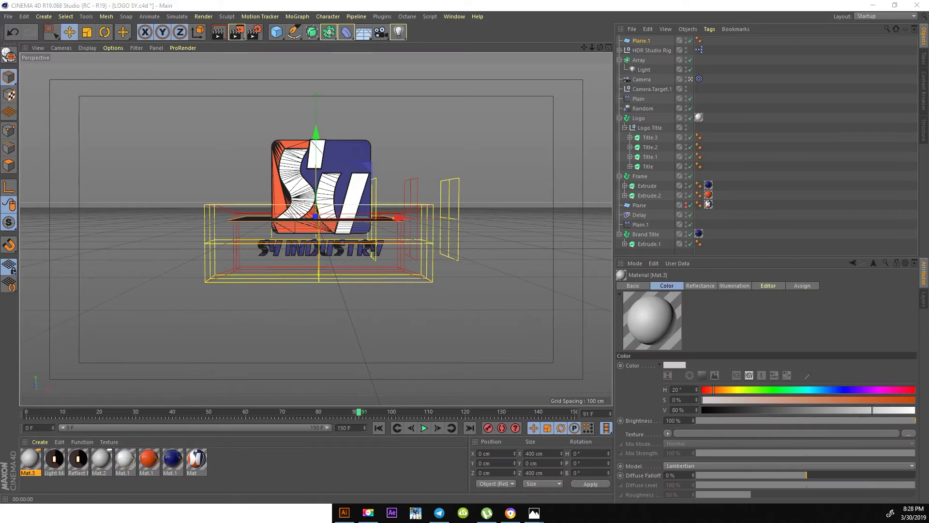
Enable Luminance on the new material Mat.3 to make it self-lit
{"action": "double_click", "coordinate": [30, 460]}
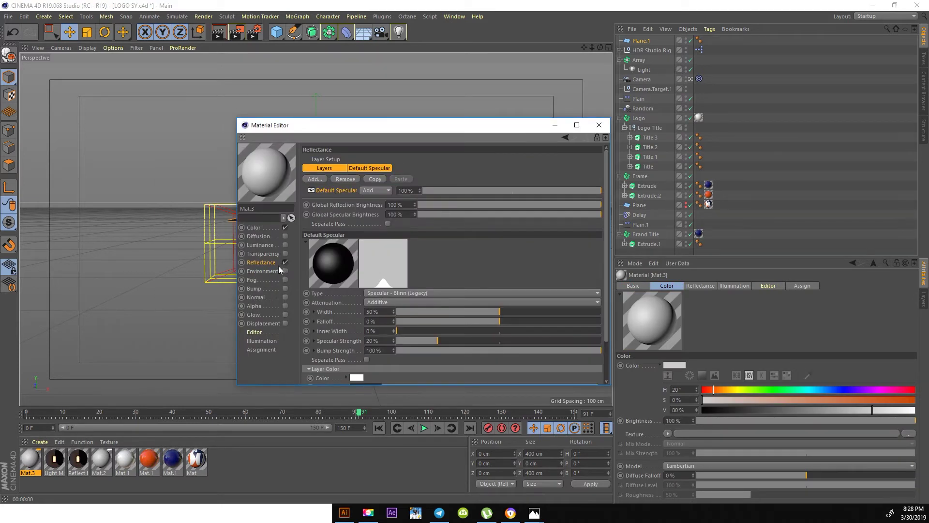
{"action": "left_click", "coordinate": [285, 245]}
{"action": "left_click", "coordinate": [599, 125]}
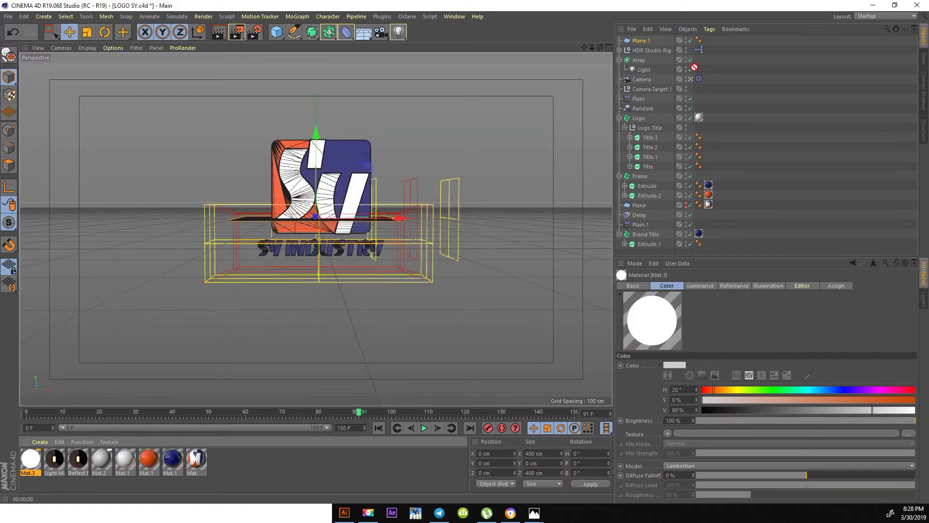
Orient Plane.1 to +Z and scale it up to about 1853 cm square
{"action": "middle_click", "coordinate": [452, 307]}
{"action": "scroll", "coordinate": [366, 332], "scroll_direction": "down", "scroll_amount": 3}
{"action": "scroll", "coordinate": [432, 312], "scroll_direction": "down", "scroll_amount": 2}
{"action": "scroll", "coordinate": [432, 312], "scroll_direction": "up", "scroll_amount": 1}
{"action": "key", "text": "t"}
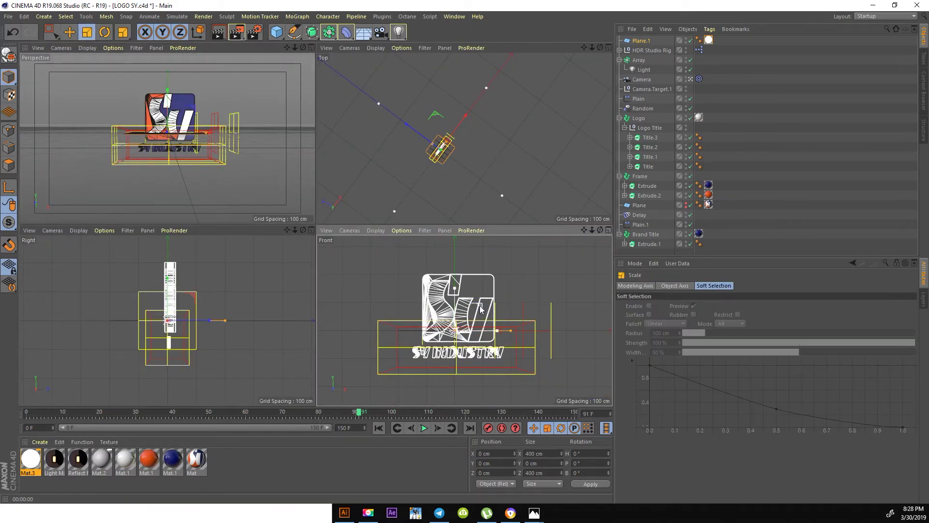
{"action": "left_click", "coordinate": [641, 40]}
{"action": "left_click", "coordinate": [687, 344]}
{"action": "left_click", "coordinate": [687, 392]}
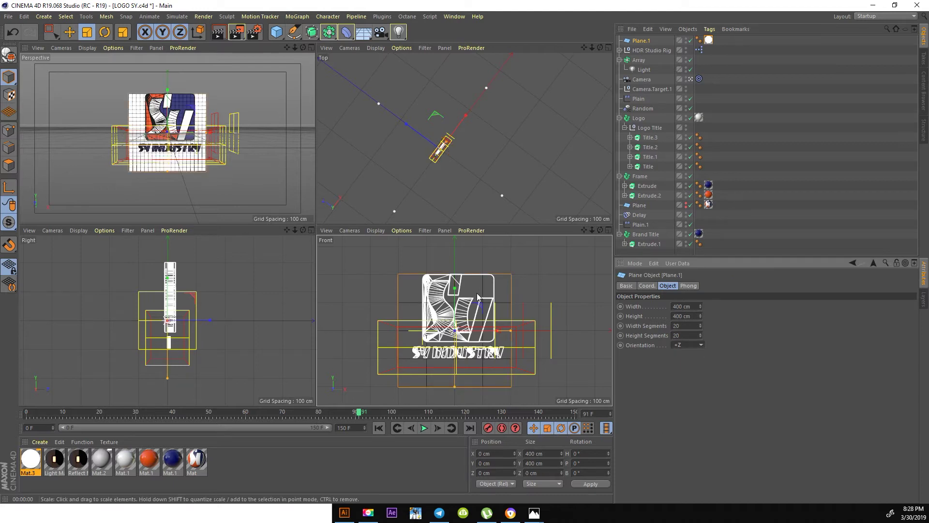
{"action": "left_click_drag", "start_coordinate": [481, 310], "coordinate": [586, 257]}
Move Plane.1 behind the logo to Z -1812 cm and bank it -35.59°
{"action": "key", "text": "e"}
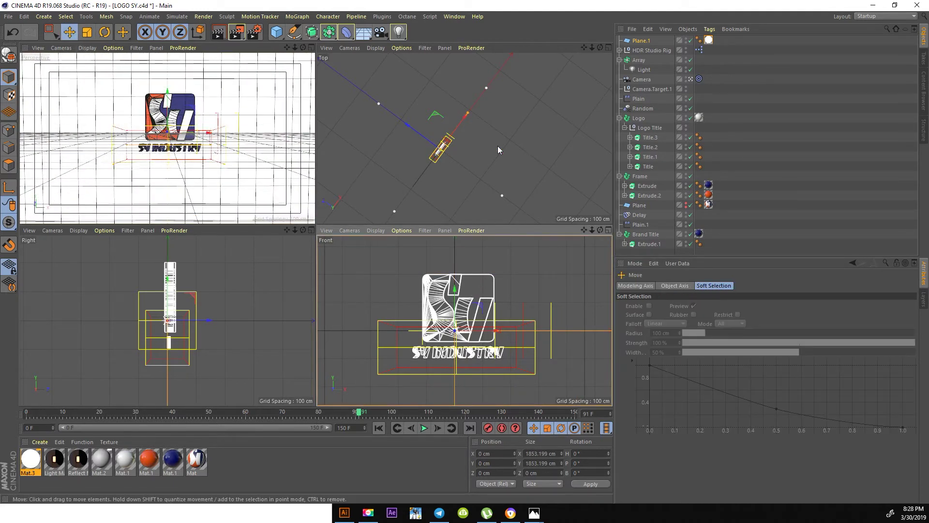
{"action": "scroll", "coordinate": [497, 147], "scroll_direction": "down", "scroll_amount": 5}
{"action": "left_click_drag", "start_coordinate": [465, 127], "coordinate": [500, 152]}
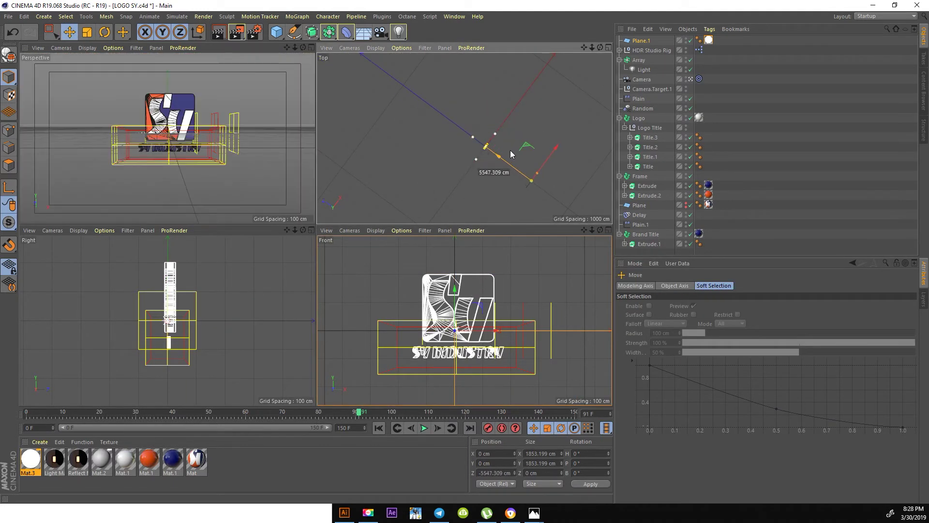
{"action": "left_click_drag", "start_coordinate": [510, 154], "coordinate": [372, 160]}
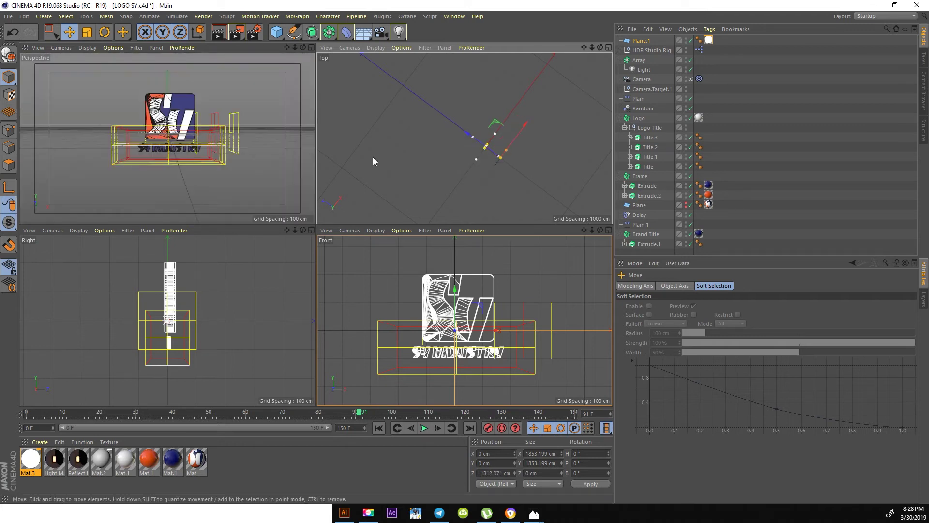
{"action": "scroll", "coordinate": [503, 309], "scroll_direction": "down", "scroll_amount": 5}
{"action": "key", "text": "r"}
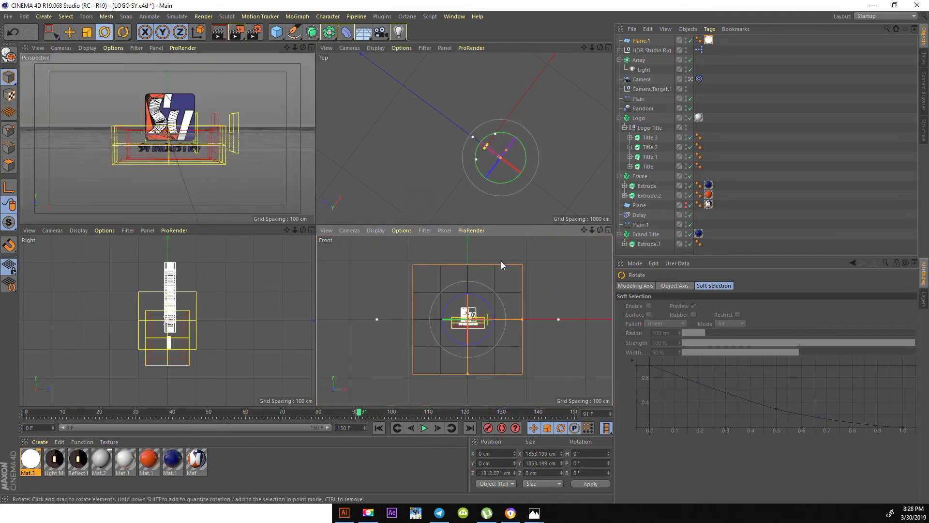
{"action": "mouse_move", "coordinate": [484, 301]}
{"action": "left_mouse_down"}
{"action": "mouse_move", "coordinate": [469, 289]}
{"action": "mouse_move", "coordinate": [535, 252]}
{"action": "mouse_move", "coordinate": [504, 249]}
{"action": "left_mouse_up"}
Render the logo with and without the light panel plane to compare lighting
{"action": "key", "text": "e"}
{"action": "key", "text": "F1"}
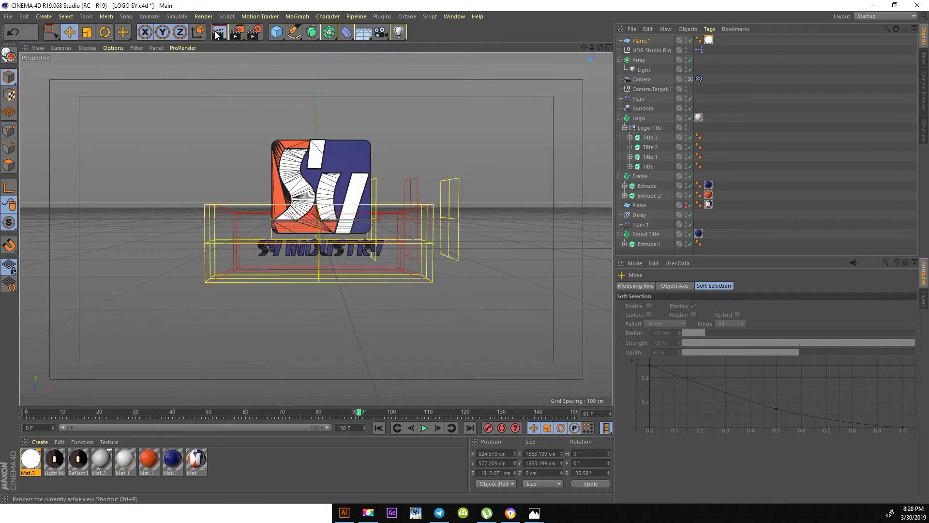
{"action": "left_click", "coordinate": [216, 35]}
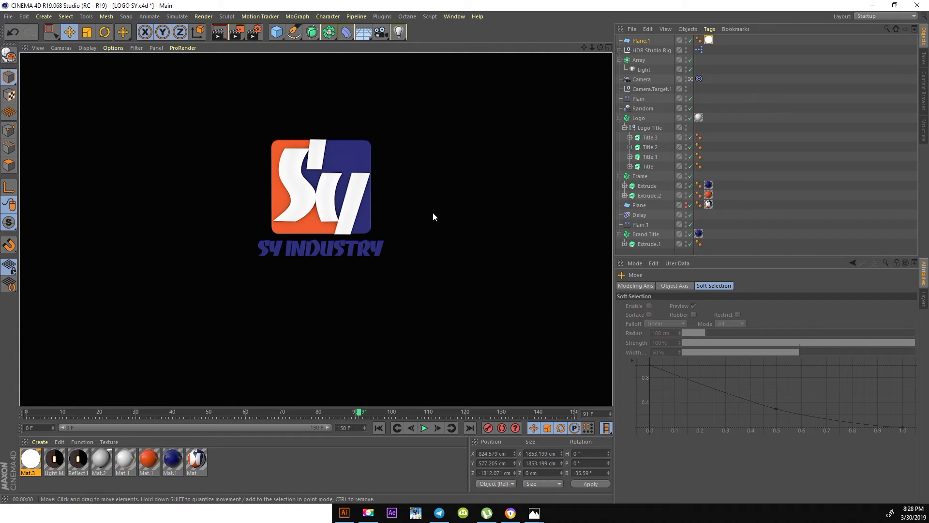
{"action": "left_click", "coordinate": [690, 41]}
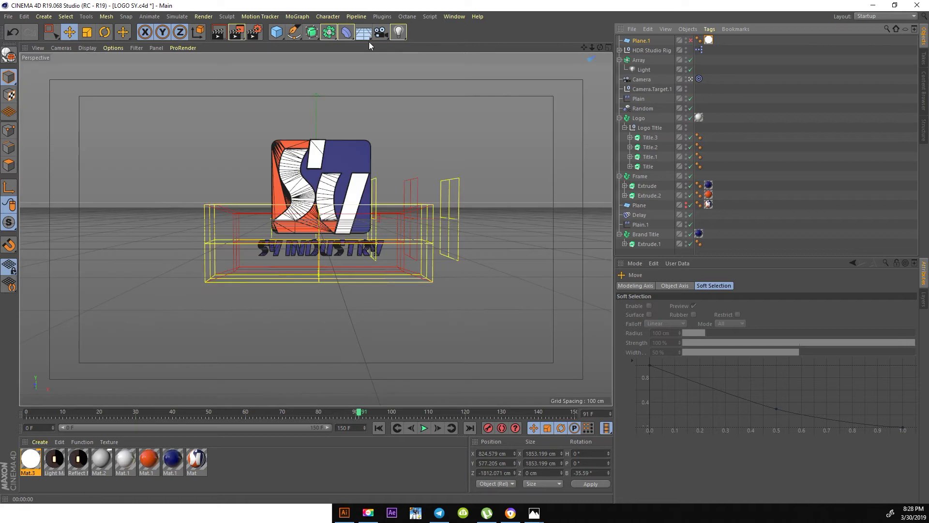
{"action": "left_click", "coordinate": [217, 32]}
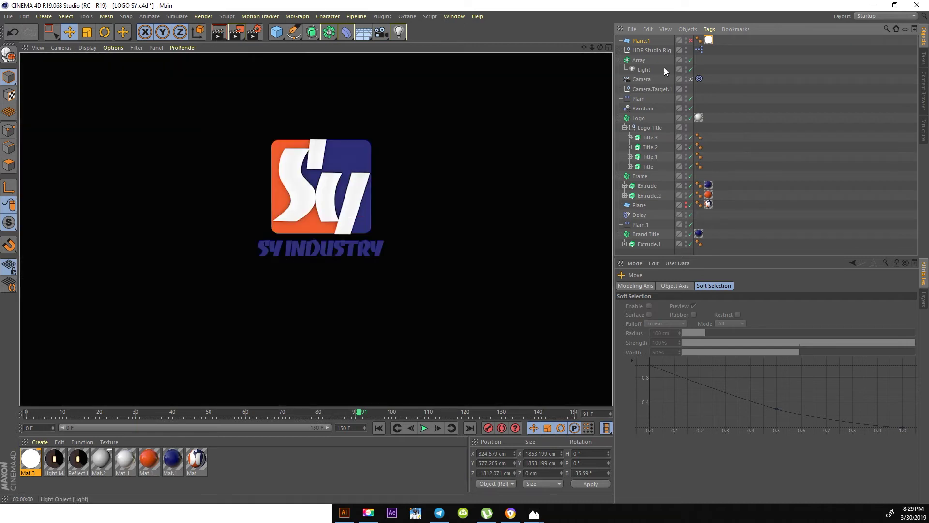
{"action": "left_click", "coordinate": [691, 40]}
Show cameras in the top view, move Plane.1 closer to Z -1589.887 cm, and render
{"action": "middle_click", "coordinate": [441, 249]}
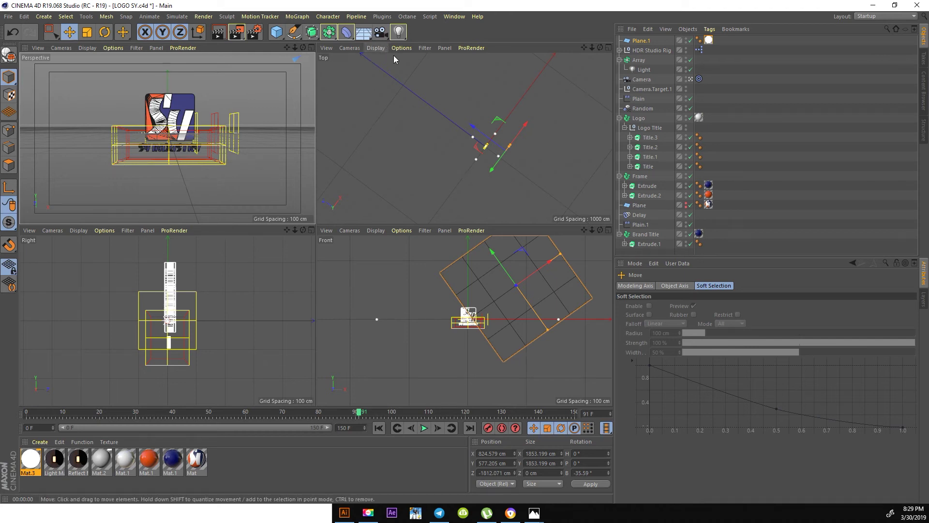
{"action": "left_click", "coordinate": [425, 48]}
{"action": "left_click", "coordinate": [435, 140]}
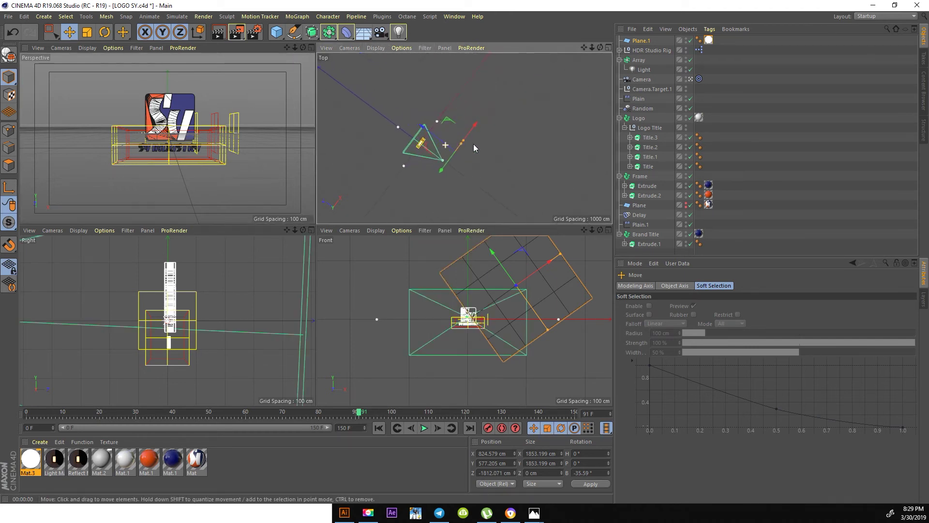
{"action": "left_click_drag", "start_coordinate": [439, 138], "coordinate": [457, 112]}
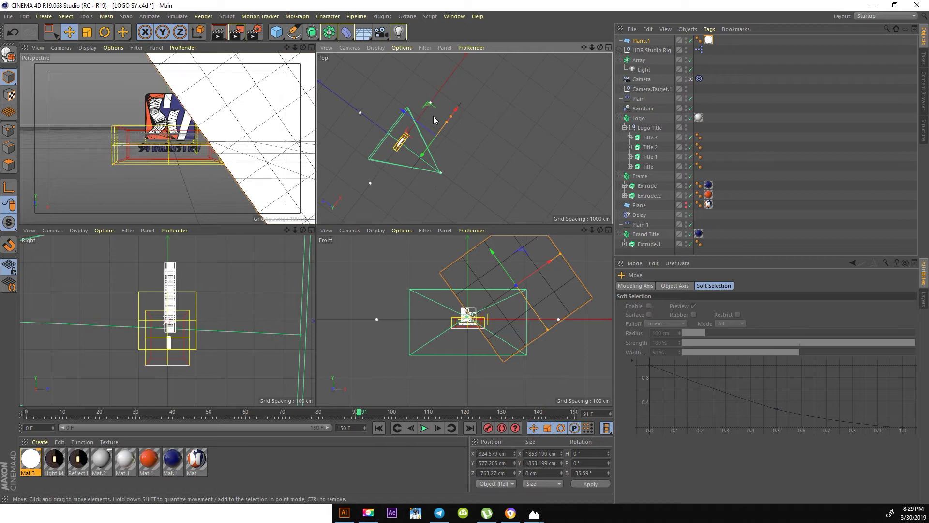
{"action": "left_click_drag", "start_coordinate": [457, 112], "coordinate": [195, 97]}
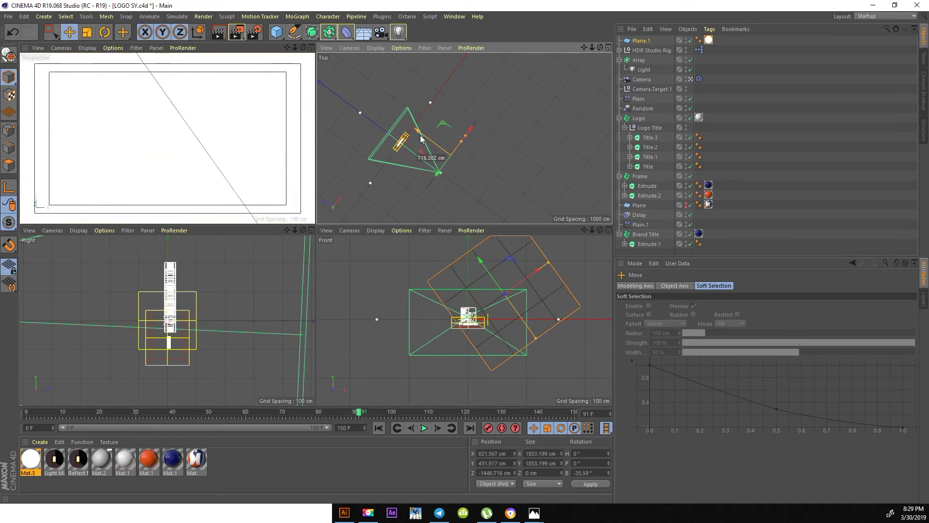
{"action": "middle_click", "coordinate": [195, 97]}
{"action": "left_click", "coordinate": [218, 32]}
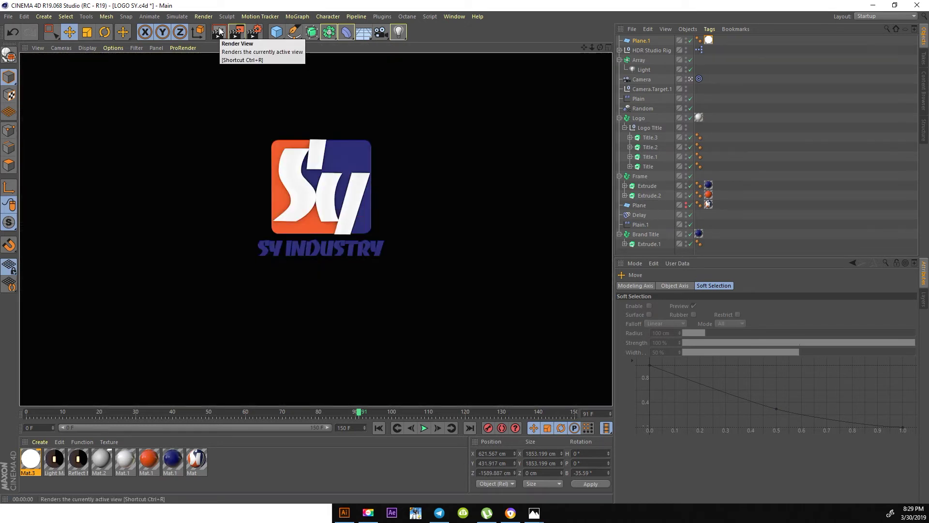
Delete the selected plane and maximise the Front view
{"action": "middle_click", "coordinate": [515, 164]}
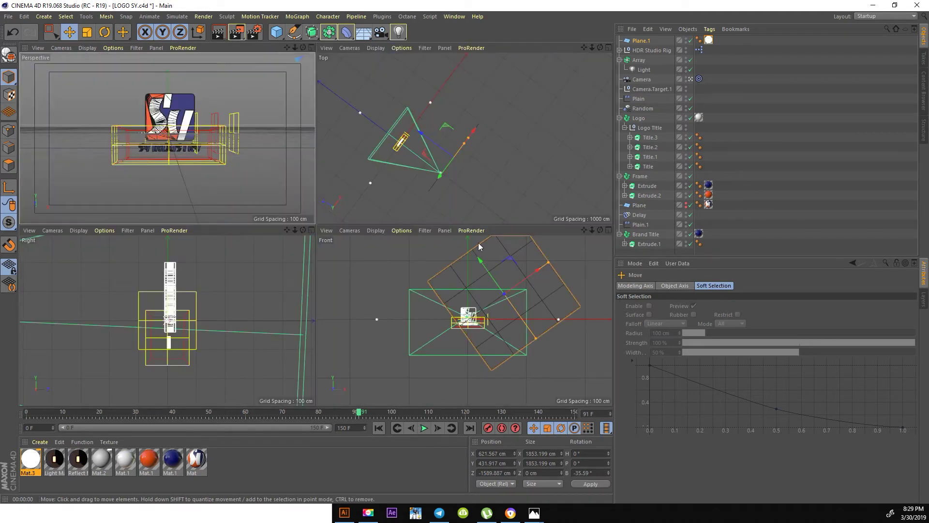
{"action": "key", "text": "Delete"}
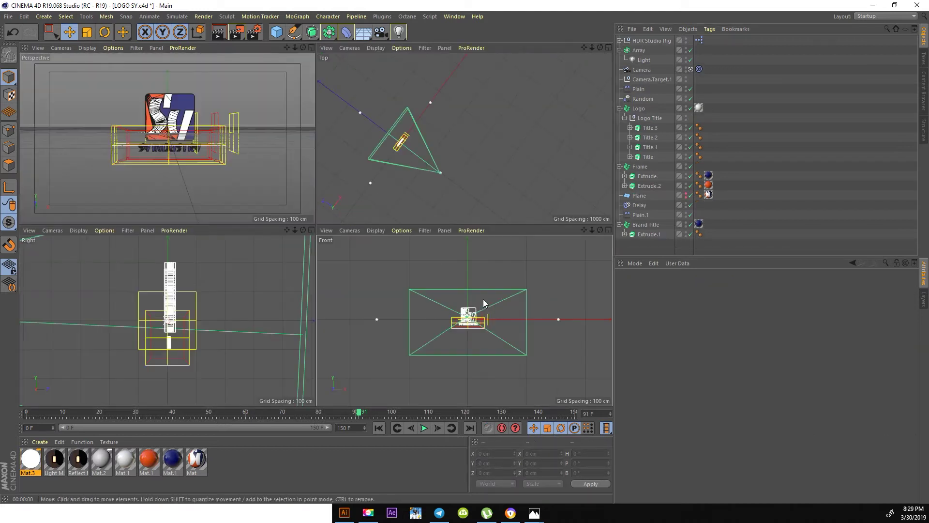
{"action": "middle_click", "coordinate": [483, 299]}
{"action": "scroll", "coordinate": [303, 227], "scroll_direction": "up", "scroll_amount": 5}
{"action": "scroll", "coordinate": [303, 221], "scroll_direction": "up", "scroll_amount": 3}
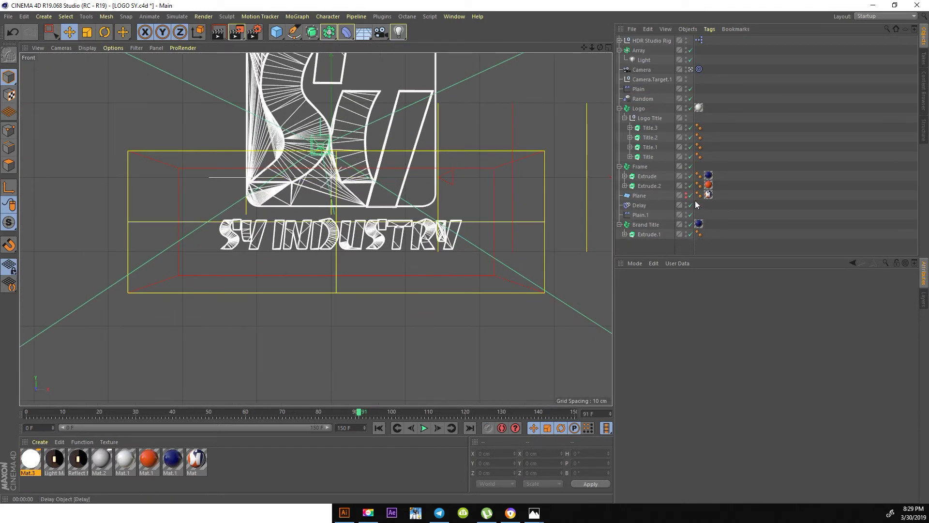
Move the Plane object to the hierarchy bottom and set the Front view to Gouraud Shading
{"action": "left_click_drag", "start_coordinate": [678, 196], "coordinate": [652, 242]}
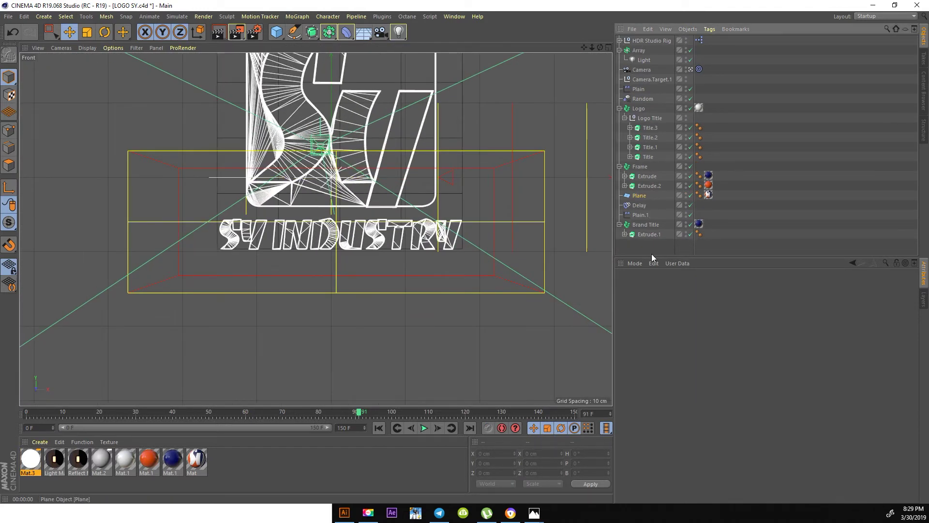
{"action": "left_click", "coordinate": [93, 51]}
{"action": "left_click", "coordinate": [92, 64]}
{"action": "scroll", "coordinate": [297, 196], "scroll_direction": "up", "scroll_amount": 3}
{"action": "scroll", "coordinate": [332, 201], "scroll_direction": "up", "scroll_amount": 2}
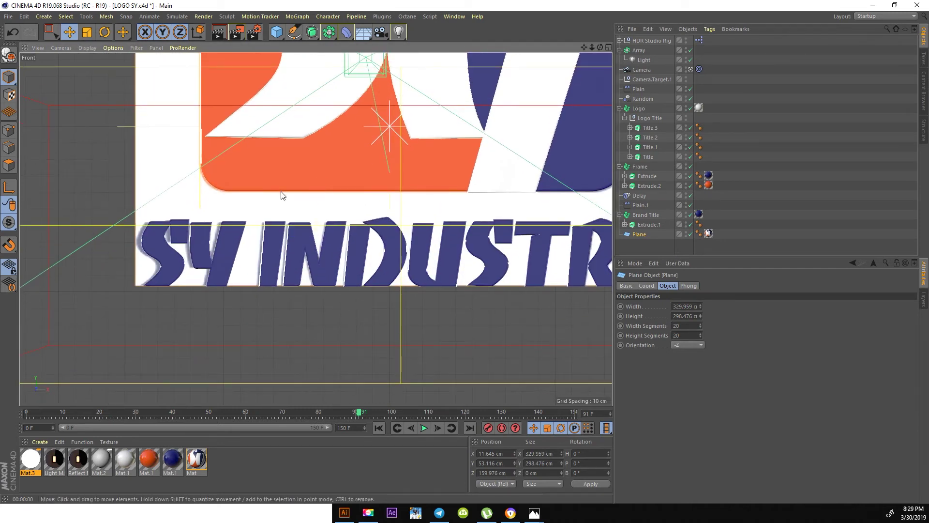
{"action": "scroll", "coordinate": [272, 174], "scroll_direction": "down", "scroll_amount": 2}
{"action": "scroll", "coordinate": [300, 174], "scroll_direction": "down", "scroll_amount": 2}
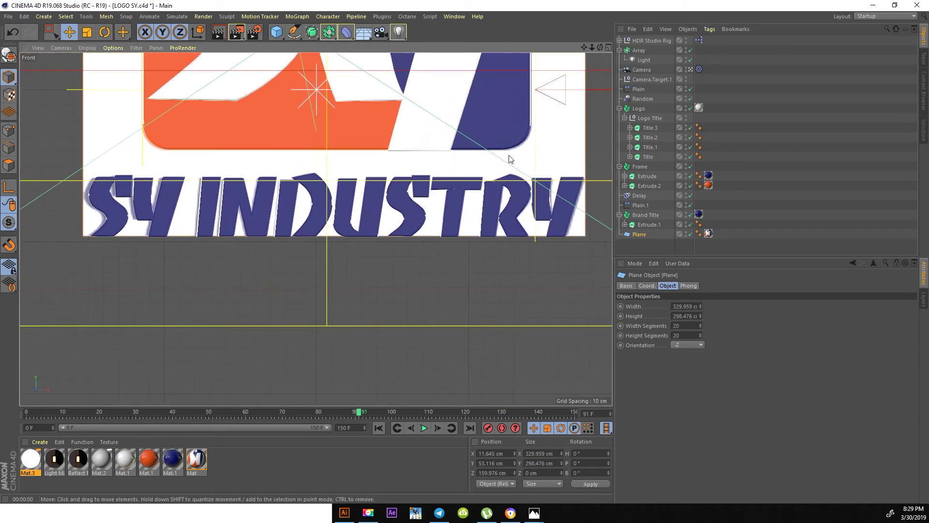
Rectangle-select the S and Y letter points on the Path 3.1 spline in Points mode
{"action": "left_click", "coordinate": [625, 225]}
{"action": "left_click", "coordinate": [653, 235]}
{"action": "left_click", "coordinate": [51, 31]}
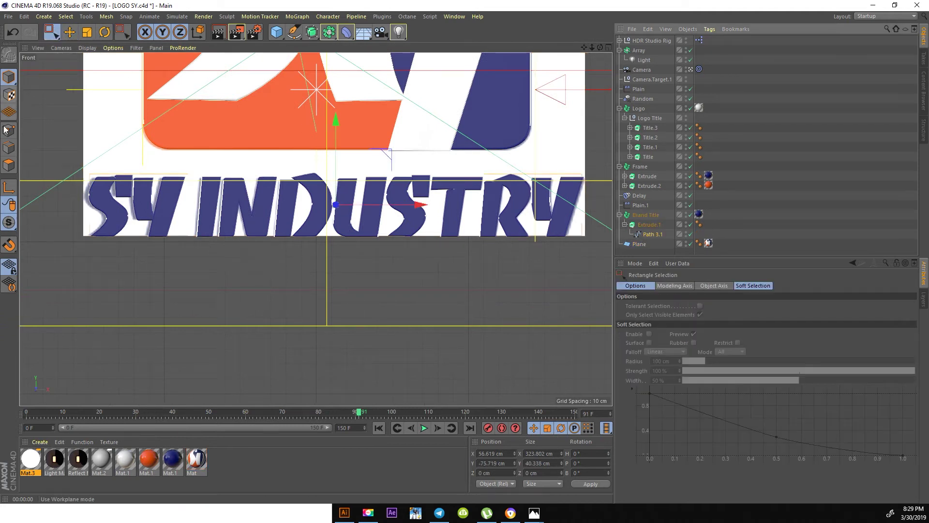
{"action": "left_click", "coordinate": [5, 130]}
{"action": "scroll", "coordinate": [291, 194], "scroll_direction": "down", "scroll_amount": 1}
{"action": "scroll", "coordinate": [290, 194], "scroll_direction": "down", "scroll_amount": 2}
{"action": "scroll", "coordinate": [260, 181], "scroll_direction": "up", "scroll_amount": 5}
{"action": "scroll", "coordinate": [270, 173], "scroll_direction": "up", "scroll_amount": 1}
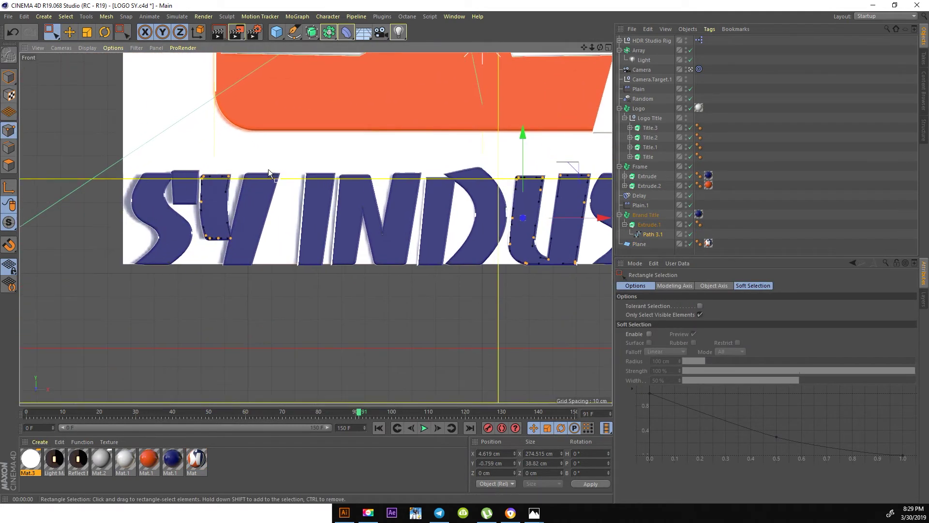
{"action": "left_click_drag", "start_coordinate": [126, 160], "coordinate": [290, 264]}
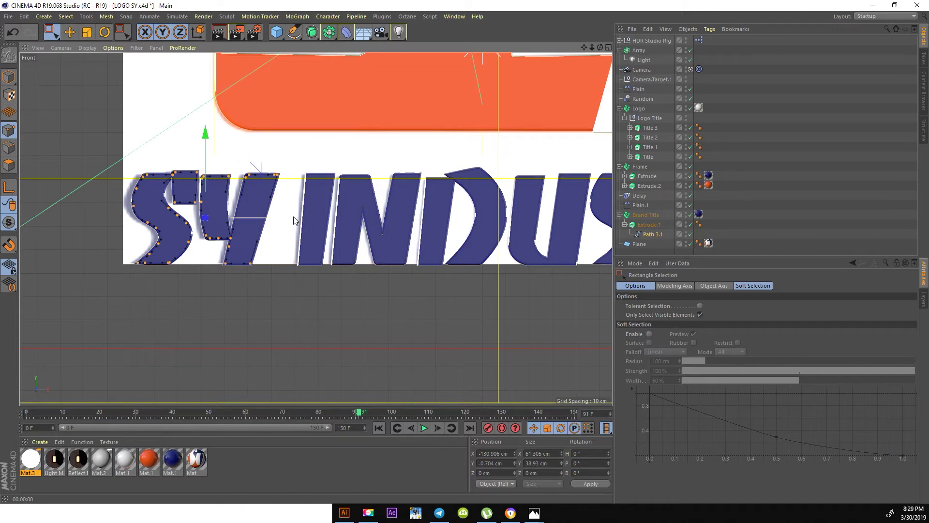
Disable the Delay and Plain.1 effectors and scrub to a later frame
{"action": "left_click", "coordinate": [691, 196]}
{"action": "left_click", "coordinate": [690, 205]}
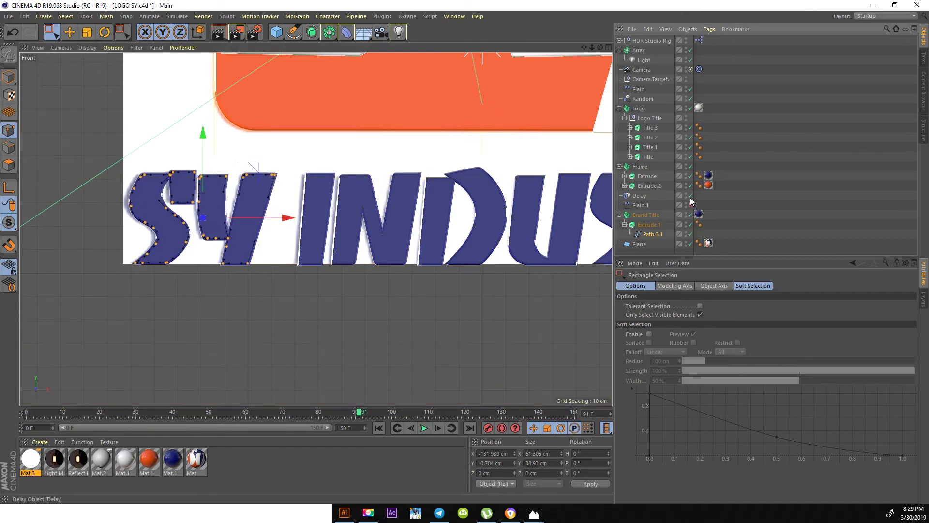
{"action": "left_click_drag", "start_coordinate": [359, 412], "coordinate": [263, 409]}
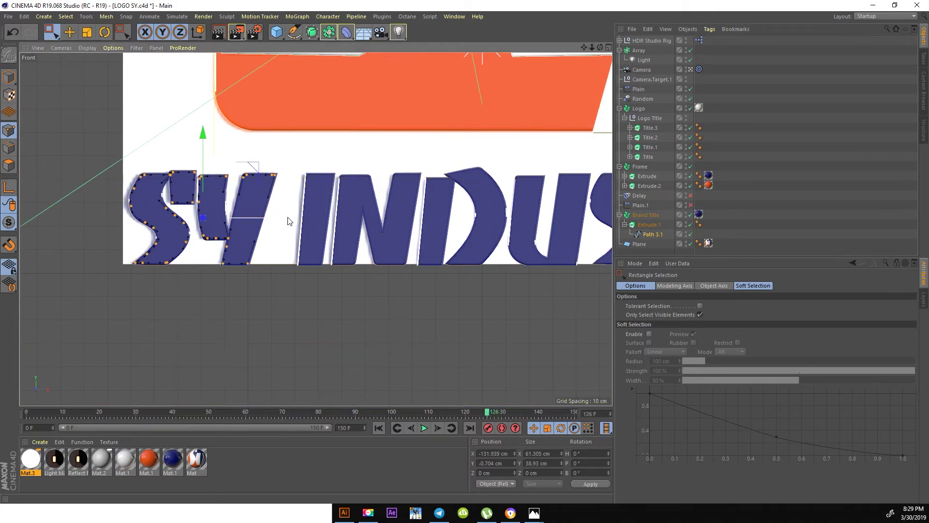
{"action": "mouse_move", "coordinate": [224, 213]}
{"action": "left_mouse_down", "text": "alt"}
{"action": "mouse_move", "coordinate": [303, 210]}
{"action": "mouse_move", "coordinate": [339, 162]}
{"action": "left_mouse_up", "text": "alt"}
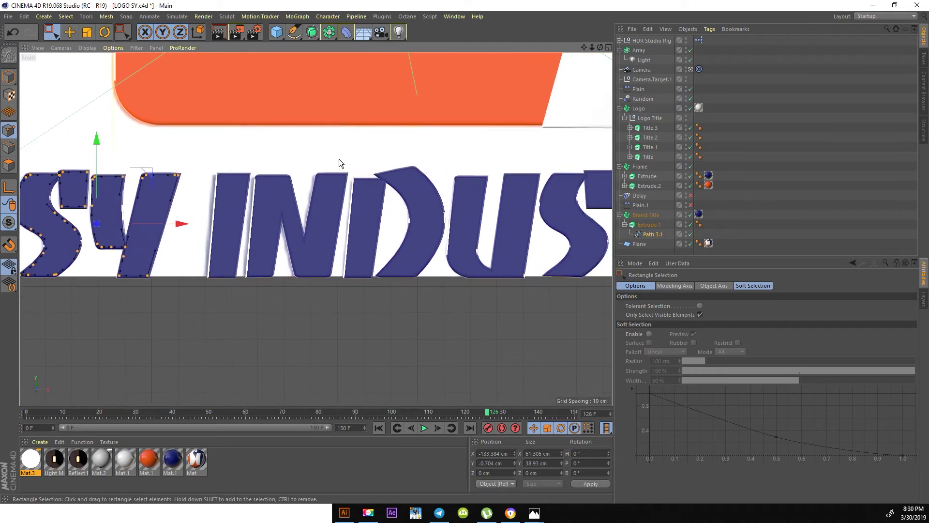
Select the N letter's points and try nudging them along X, then undo
{"action": "left_click_drag", "start_coordinate": [192, 148], "coordinate": [342, 327]}
{"action": "left_click_drag", "start_coordinate": [337, 182], "coordinate": [338, 183], "text": "shift"}
{"action": "left_click", "coordinate": [315, 201]}
{"action": "key", "text": "ctrl+z"}
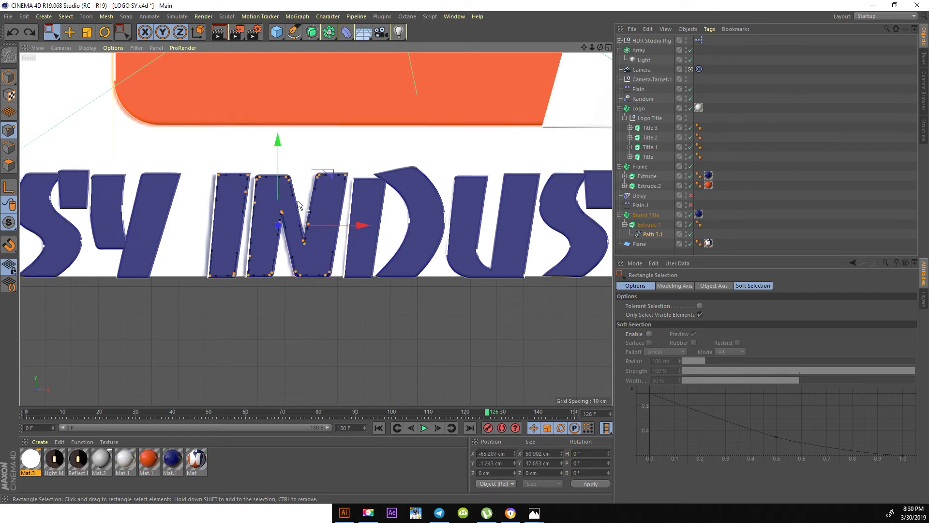
{"action": "left_click_drag", "start_coordinate": [357, 226], "coordinate": [359, 230]}
{"action": "key", "text": "ctrl+z"}
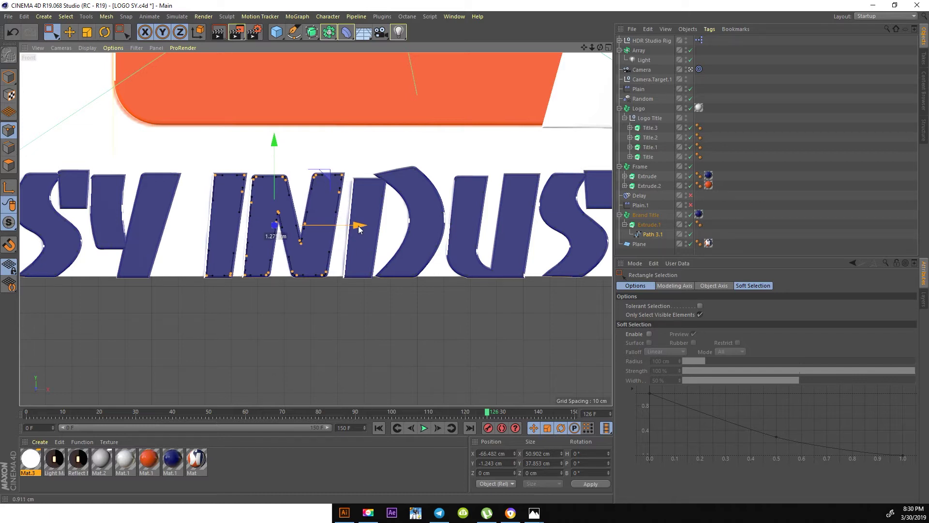
{"action": "middle_click_drag", "start_coordinate": [359, 224], "coordinate": [280, 215], "text": "alt"}
{"action": "scroll", "coordinate": [289, 212], "scroll_direction": "up", "scroll_amount": 2}
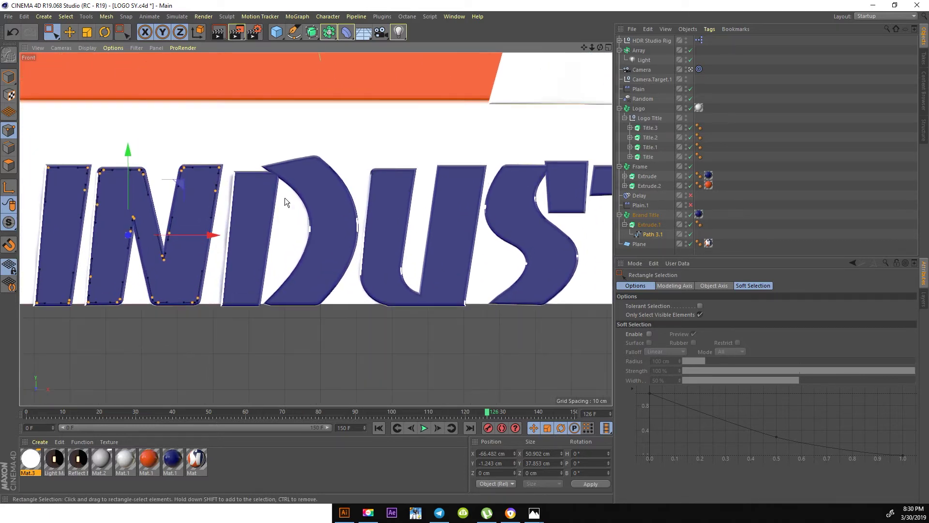
Select the D letter's points and shift them slightly left along X
{"action": "left_click", "coordinate": [10, 149]}
{"action": "left_click_drag", "start_coordinate": [231, 145], "coordinate": [307, 323]}
{"action": "left_click_drag", "start_coordinate": [363, 353], "coordinate": [363, 352]}
{"action": "left_click_drag", "start_coordinate": [372, 230], "coordinate": [358, 232]}
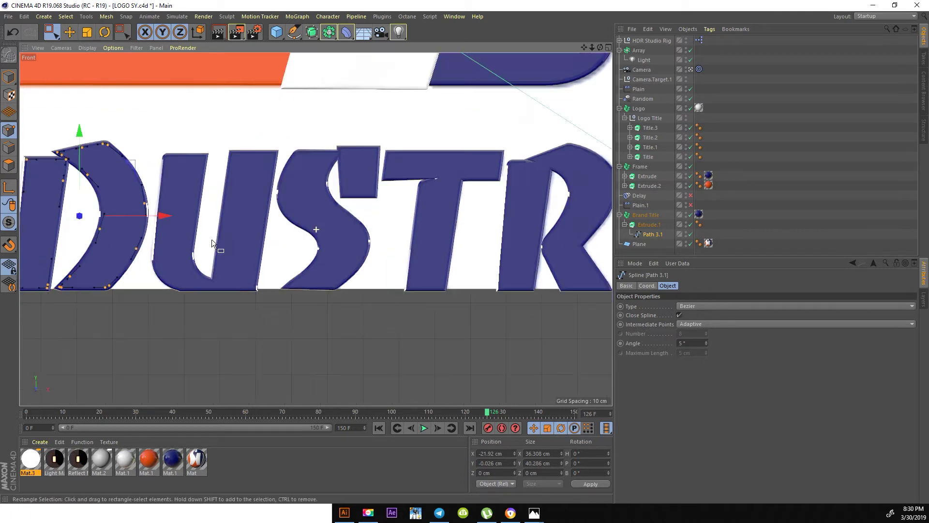
{"action": "middle_click_drag", "start_coordinate": [358, 233], "coordinate": [144, 266], "text": "alt"}
Shift the last letters' points, including the Y, slightly right along X
{"action": "left_click_drag", "start_coordinate": [478, 148], "coordinate": [158, 355]}
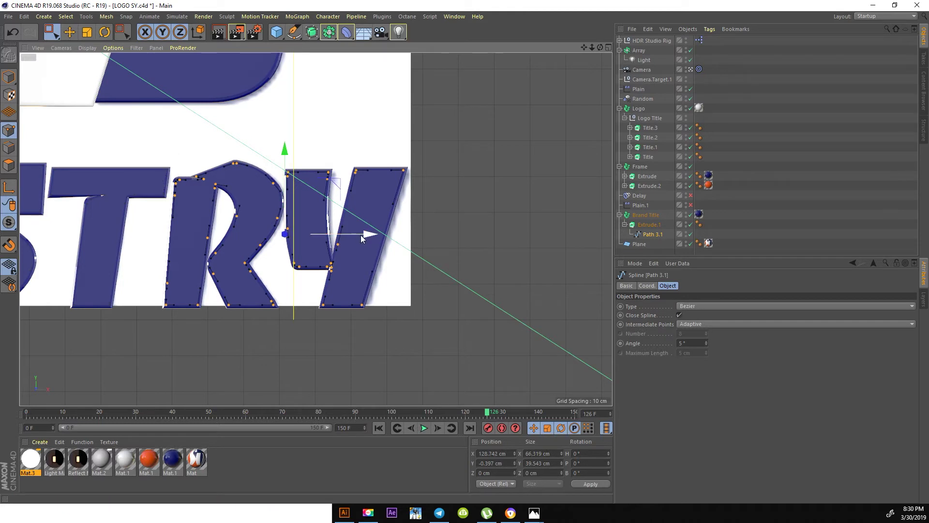
{"action": "left_click_drag", "start_coordinate": [361, 238], "coordinate": [364, 238]}
{"action": "left_click_drag", "start_coordinate": [452, 142], "coordinate": [310, 301]}
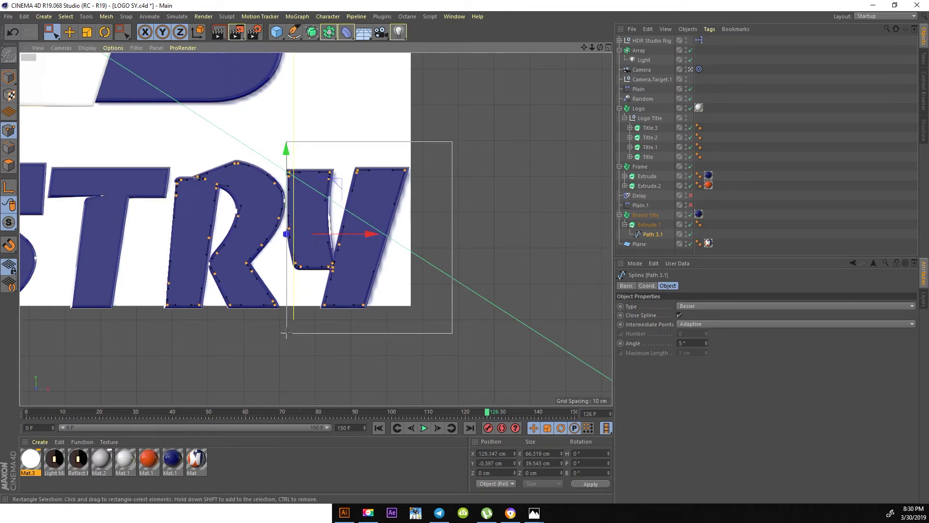
{"action": "left_click_drag", "start_coordinate": [284, 333], "coordinate": [284, 333]}
{"action": "left_click_drag", "start_coordinate": [427, 237], "coordinate": [427, 239]}
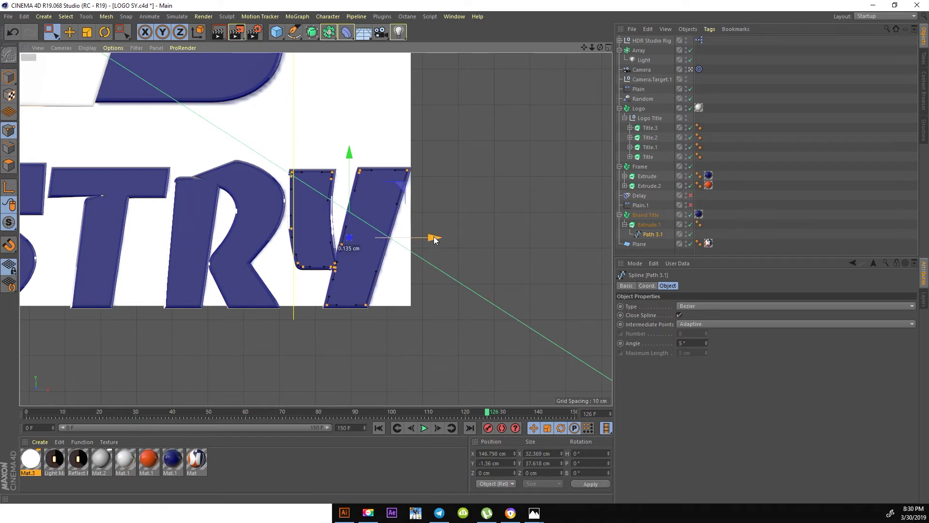
{"action": "scroll", "coordinate": [341, 245], "scroll_direction": "down", "scroll_amount": 3}
{"action": "scroll", "coordinate": [306, 245], "scroll_direction": "down", "scroll_amount": 2}
{"action": "scroll", "coordinate": [211, 227], "scroll_direction": "up", "scroll_amount": 2}
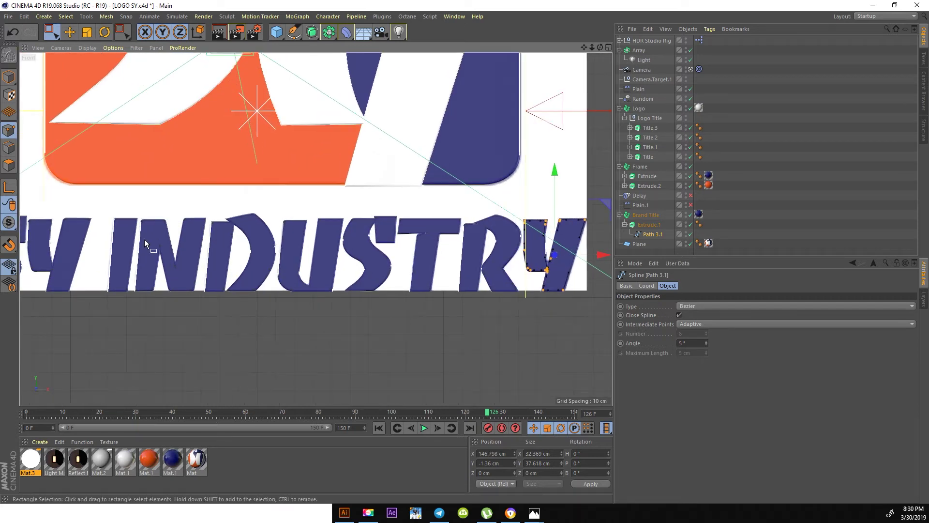
Preview the animation from the start in the four-view layout
{"action": "middle_click", "coordinate": [226, 251]}
{"action": "middle_click", "coordinate": [165, 126]}
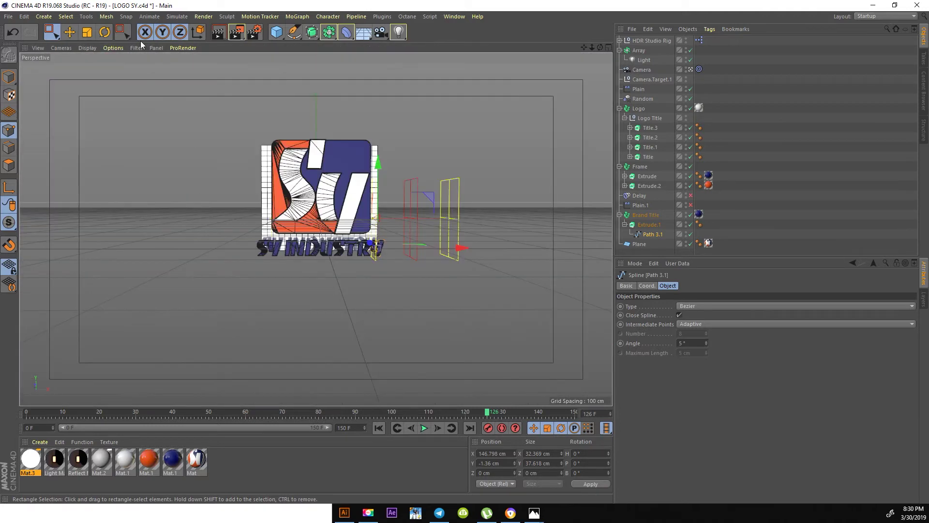
{"action": "left_click", "coordinate": [69, 32]}
{"action": "middle_click", "coordinate": [250, 182]}
{"action": "left_click", "coordinate": [378, 428]}
{"action": "left_click", "coordinate": [424, 428]}
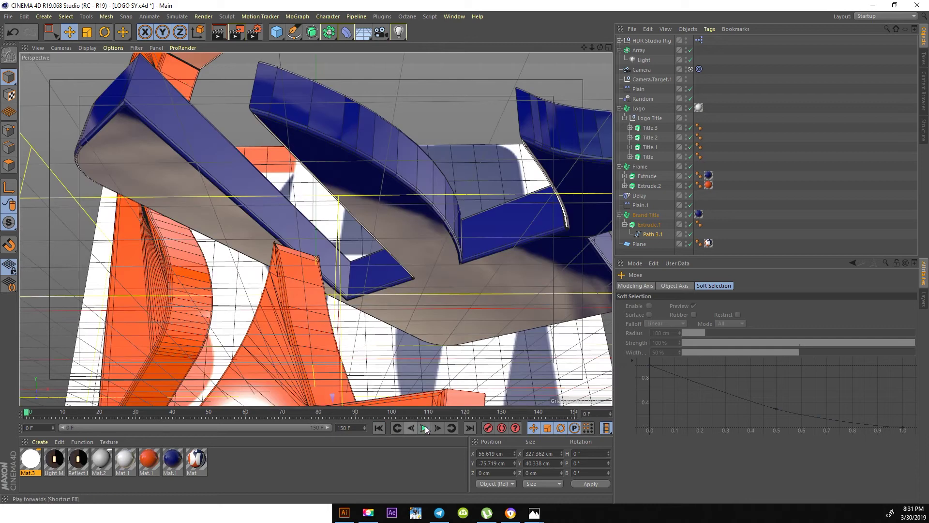
{"action": "left_click", "coordinate": [424, 428]}
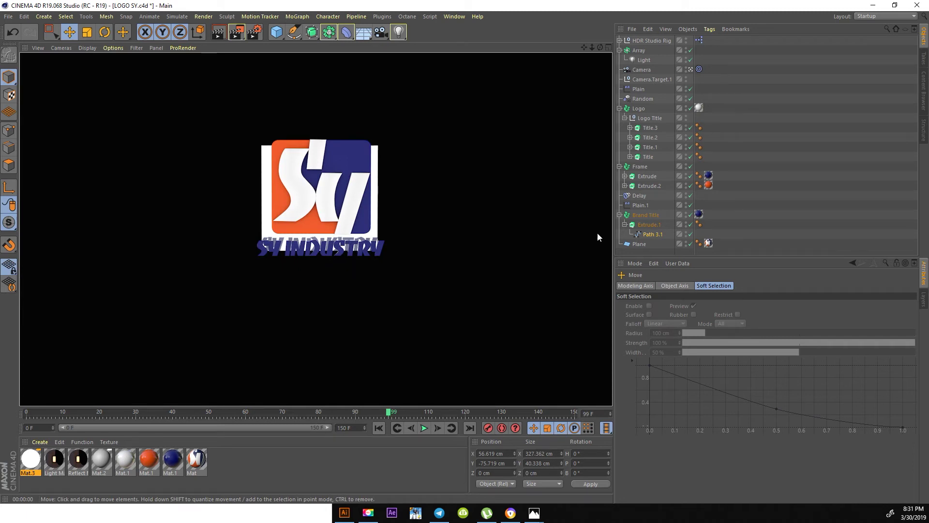
Move the Plane object forward close to the logo, checking it through the scene camera
{"action": "middle_click", "coordinate": [454, 277]}
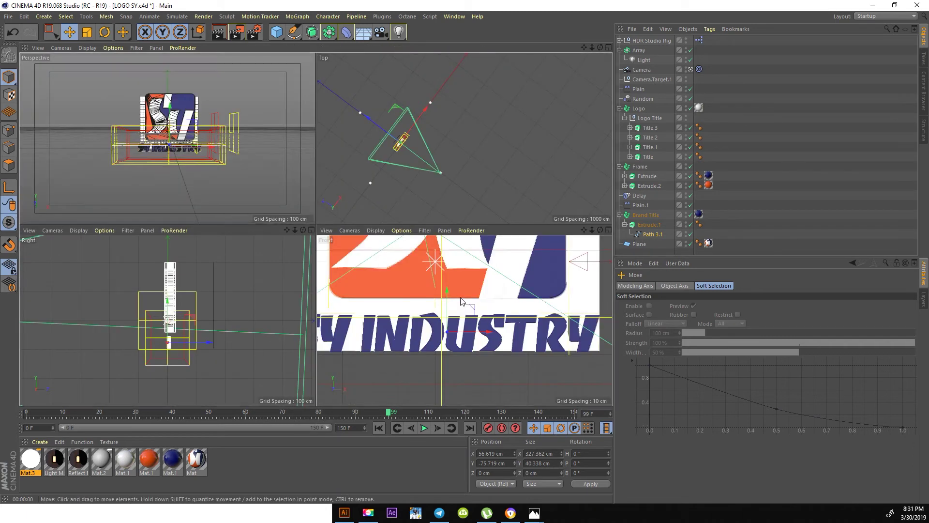
{"action": "middle_click", "coordinate": [430, 287]}
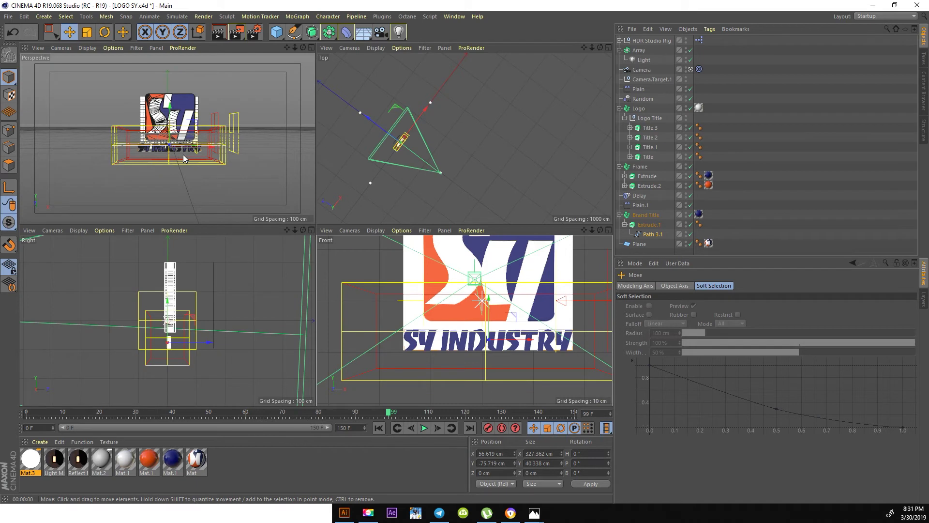
{"action": "left_click", "coordinate": [698, 69]}
{"action": "middle_click", "coordinate": [132, 99]}
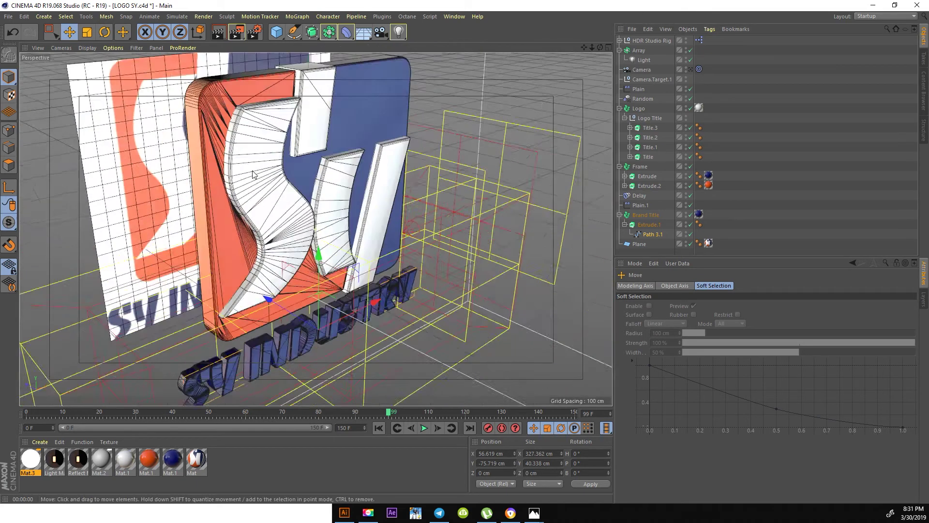
{"action": "left_click", "coordinate": [189, 204]}
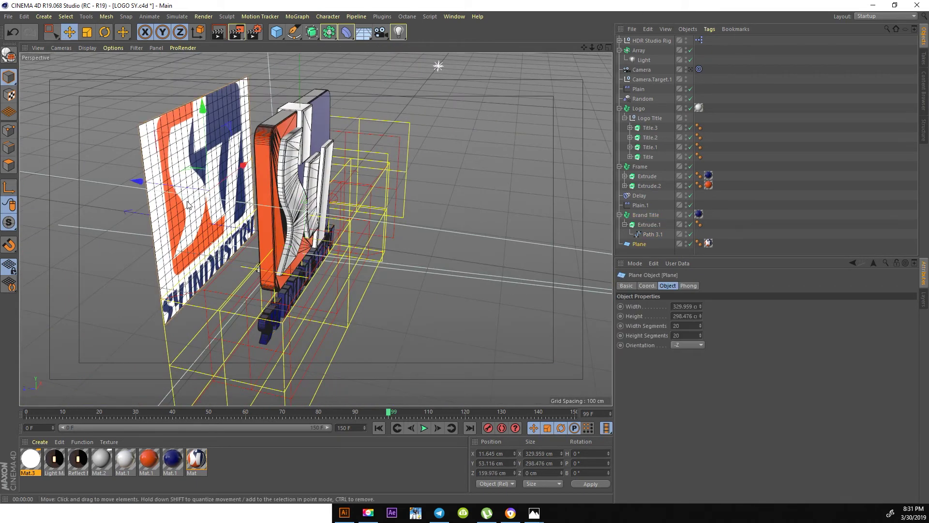
{"action": "left_click_drag", "start_coordinate": [143, 183], "coordinate": [220, 157]}
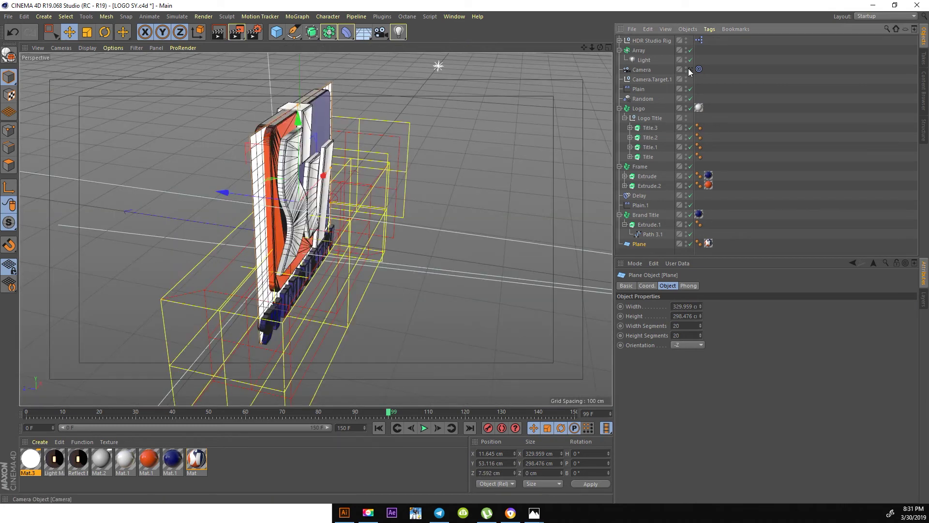
{"action": "left_click", "coordinate": [690, 70]}
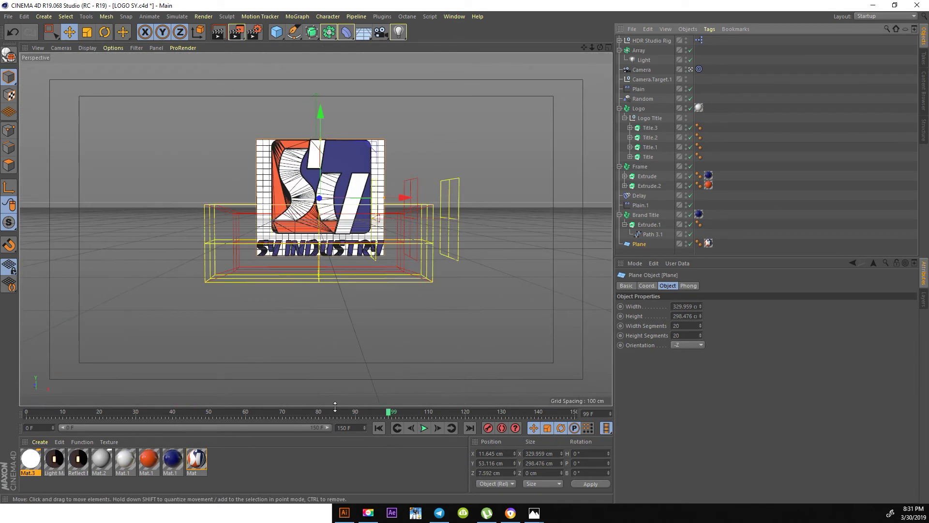
Shift the Plain.1 effector's keyframe from frame 80 to frame 100 and replay
{"action": "left_click", "coordinate": [379, 429]}
{"action": "left_click", "coordinate": [424, 428]}
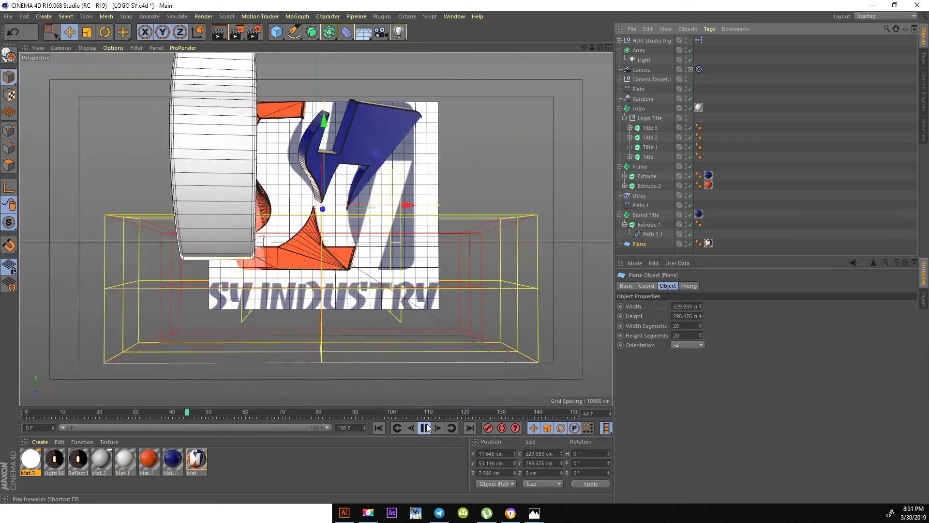
{"action": "left_click", "coordinate": [425, 428]}
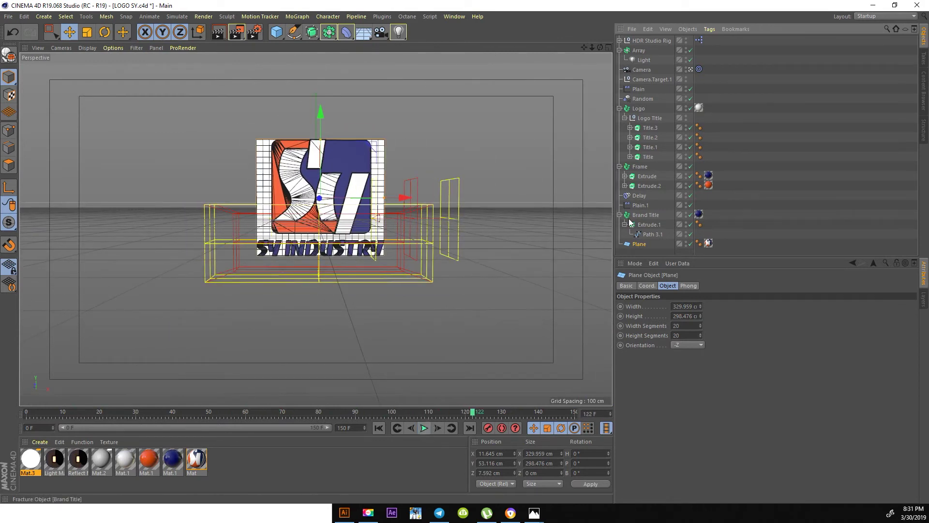
{"action": "left_click", "coordinate": [641, 206]}
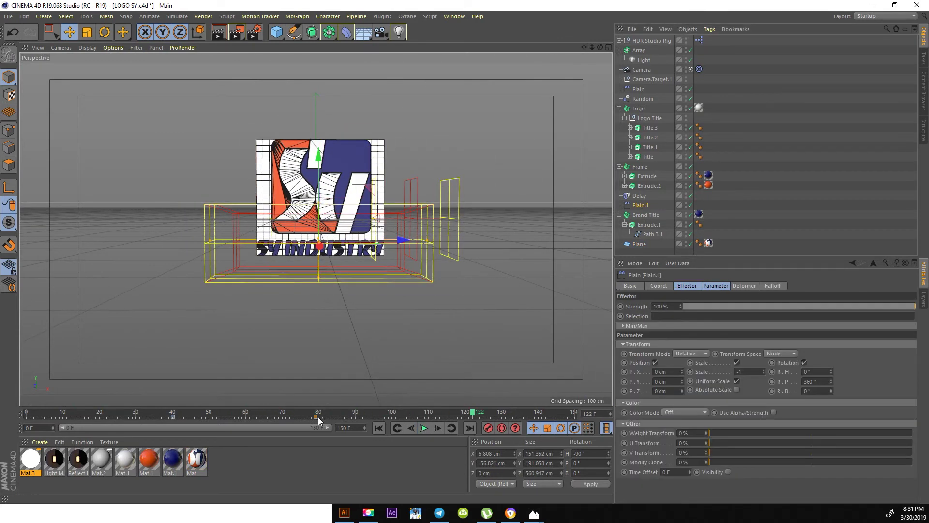
{"action": "left_click_drag", "start_coordinate": [318, 417], "coordinate": [393, 417]}
{"action": "left_click", "coordinate": [382, 429]}
{"action": "left_click", "coordinate": [424, 427]}
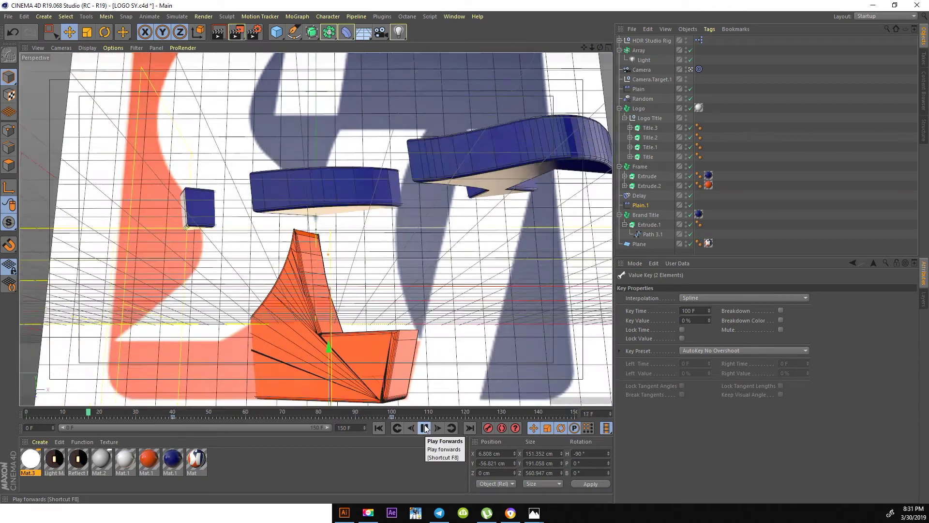
{"action": "left_click", "coordinate": [425, 428]}
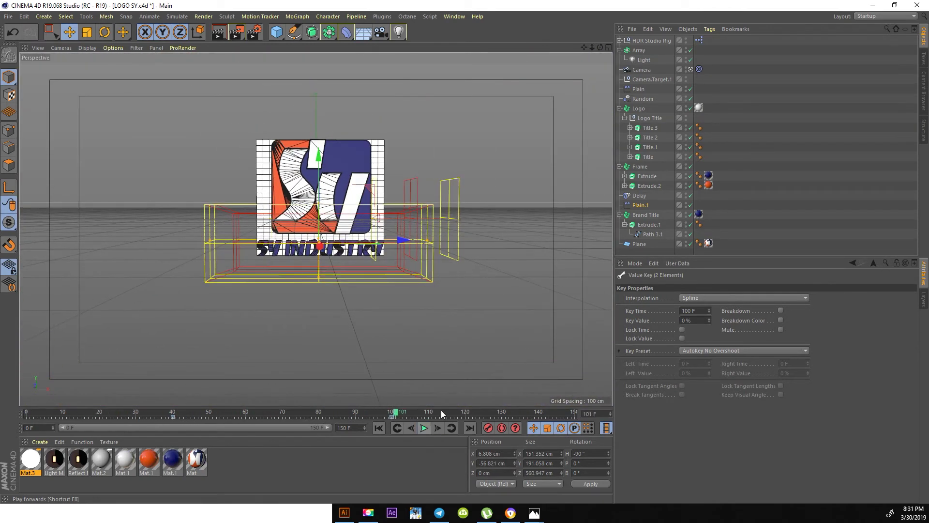
Hide the Plane in the viewport, replay, and preview a render at frame 104
{"action": "left_click", "coordinate": [686, 244]}
{"action": "left_click", "coordinate": [424, 428]}
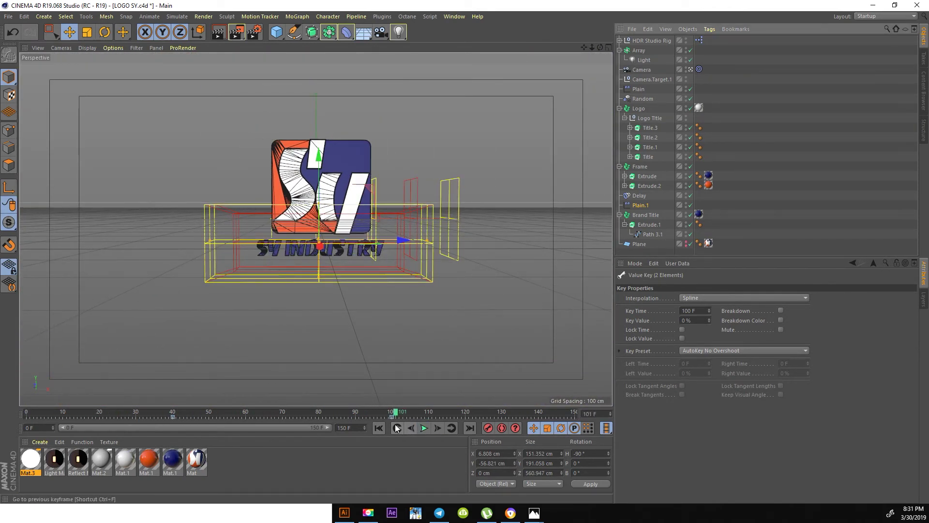
{"action": "left_click", "coordinate": [425, 428]}
{"action": "left_click", "coordinate": [216, 34]}
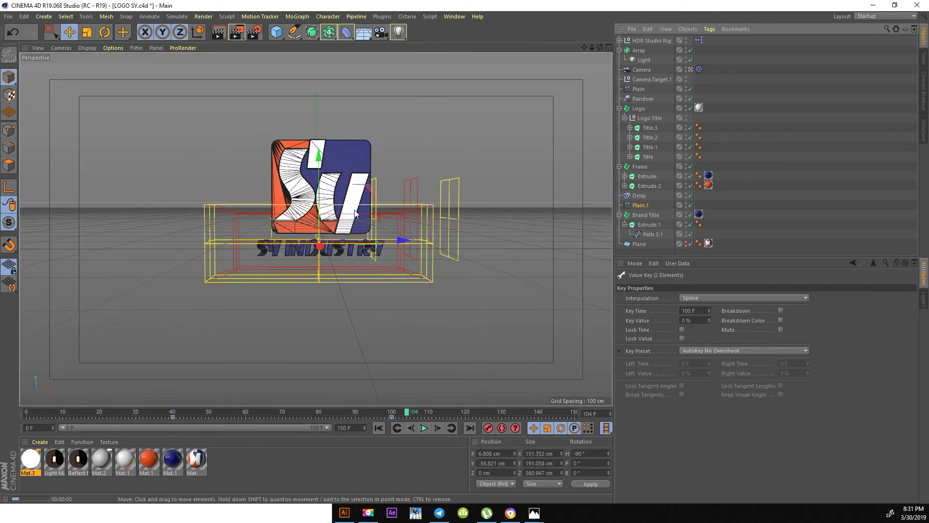
Jump to the frame-100 key and set the animation end frame to 120
{"action": "key", "text": "ctrl+f"}
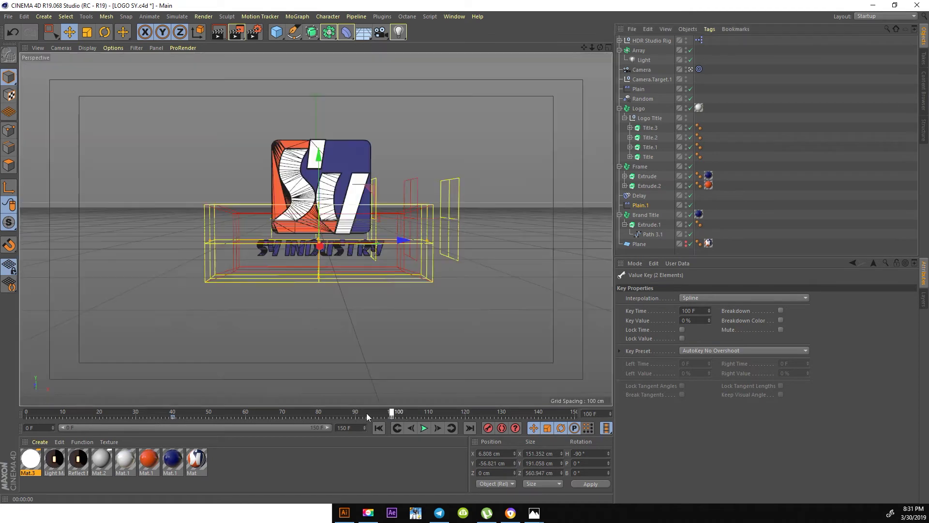
{"action": "type", "text": "120"}
{"action": "key", "text": "Return"}
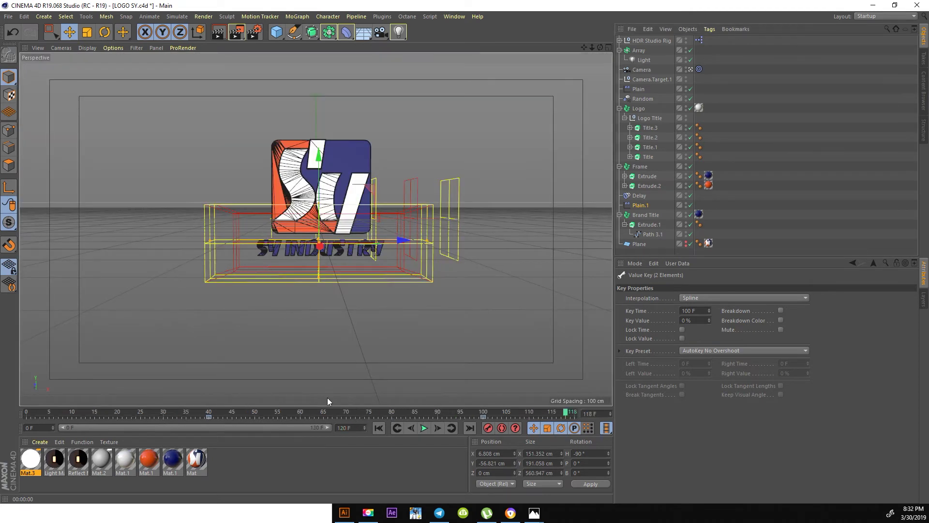
At frame 12, add a first omni light and reposition it in the Front view
{"action": "left_click", "coordinate": [378, 429]}
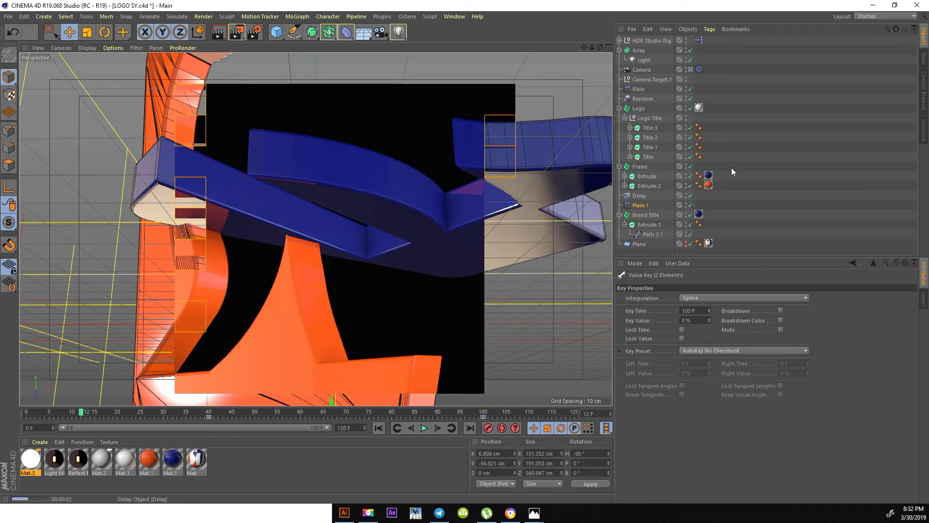
{"action": "left_click", "coordinate": [397, 33]}
{"action": "middle_click", "coordinate": [429, 124]}
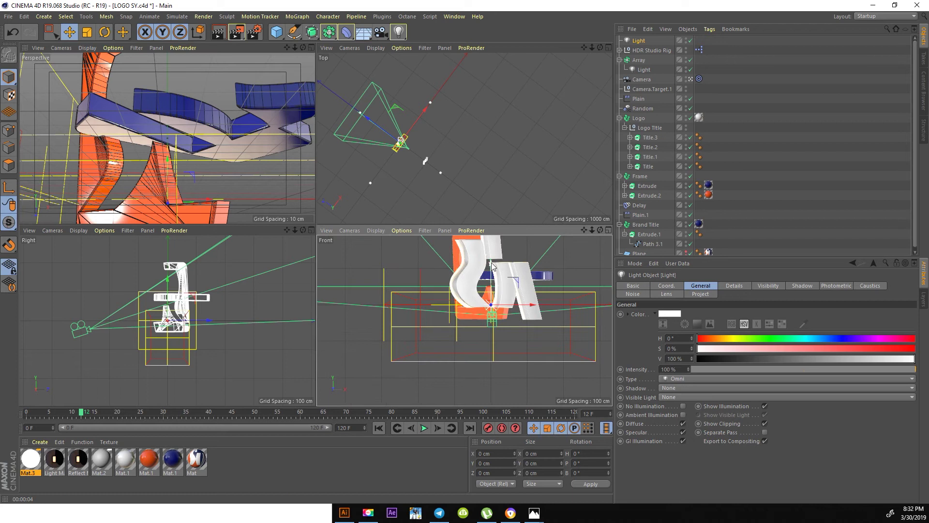
{"action": "left_click_drag", "start_coordinate": [501, 316], "coordinate": [526, 276]}
Add Light.1, raise it to Y 706.962 cm, and render the perspective view
{"action": "left_click", "coordinate": [399, 32]}
{"action": "scroll", "coordinate": [484, 315], "scroll_direction": "down", "scroll_amount": 3}
{"action": "left_click_drag", "start_coordinate": [505, 247], "coordinate": [505, 242]}
{"action": "scroll", "coordinate": [503, 271], "scroll_direction": "down", "scroll_amount": 3}
{"action": "middle_click", "coordinate": [263, 108]}
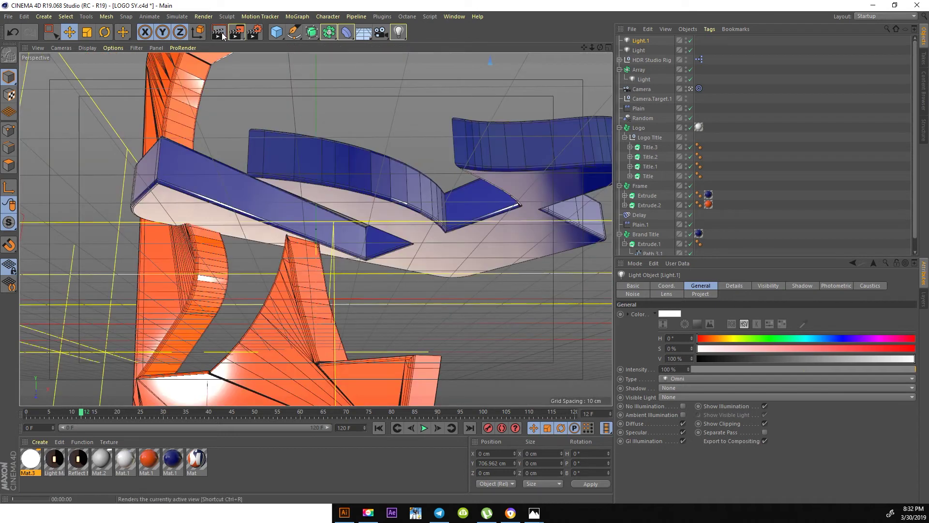
{"action": "left_click", "coordinate": [220, 33]}
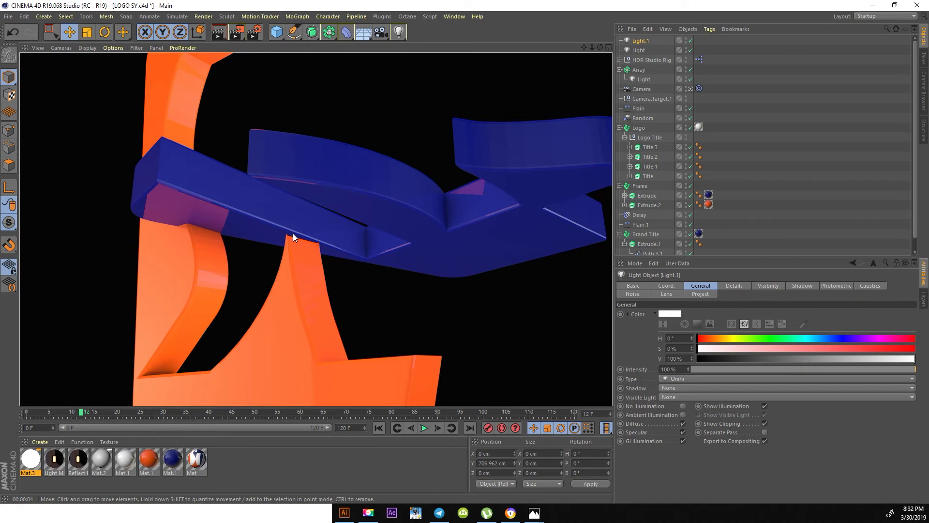
{"action": "left_click", "coordinate": [254, 32]}
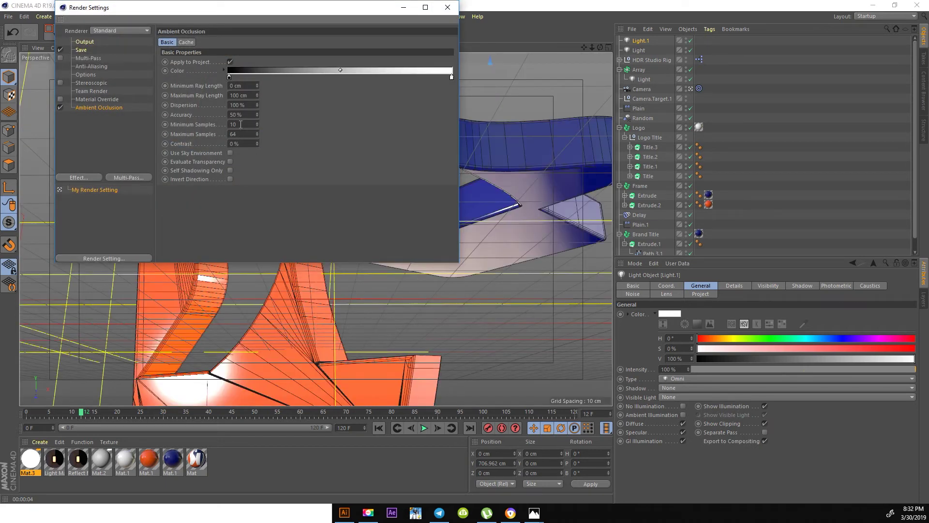
Set ambient occlusion minimum samples to 50 and test-render the view
{"action": "type", "text": "0"}
{"action": "key", "text": "shift+Tab"}
{"action": "type", "text": "50"}
{"action": "key", "text": "Return"}
{"action": "left_click", "coordinate": [447, 7]}
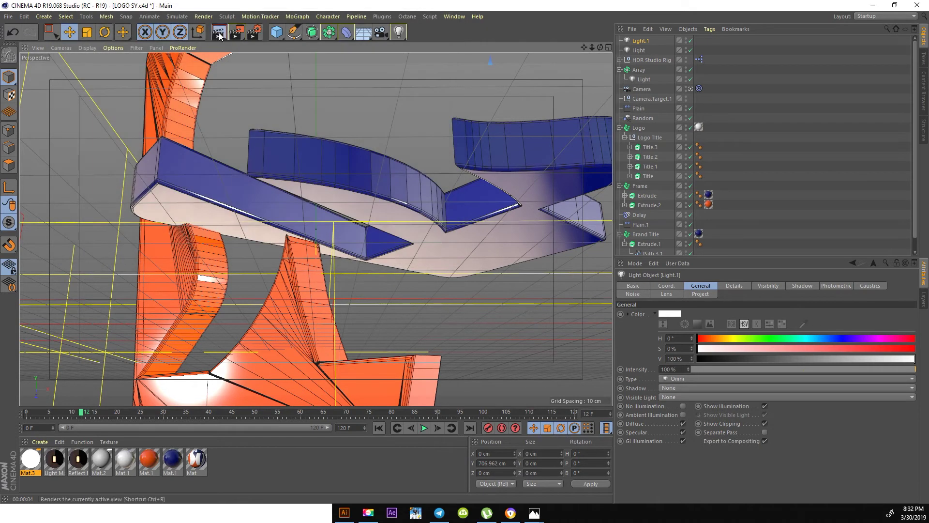
{"action": "left_click", "coordinate": [219, 33]}
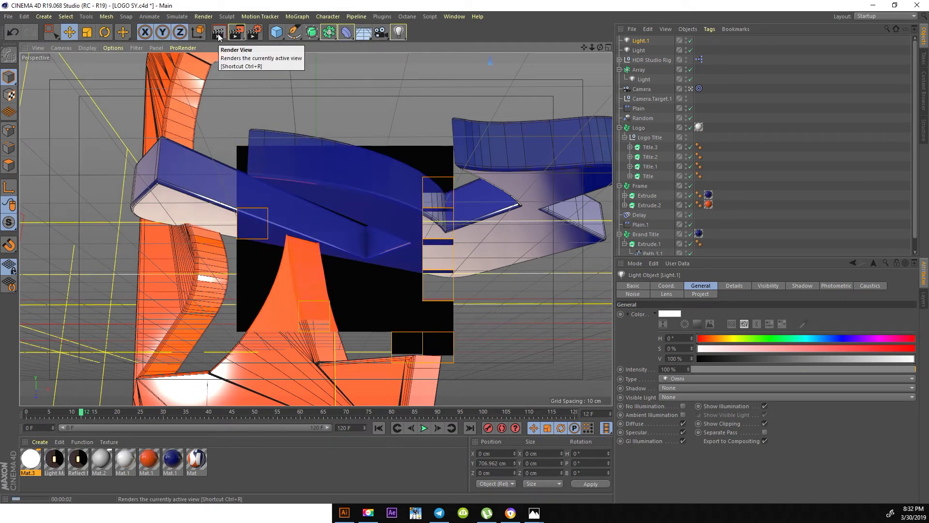
Set ambient occlusion maximum samples to 30 and apply the HDTV 1080 25 output preset
{"action": "left_click", "coordinate": [255, 32]}
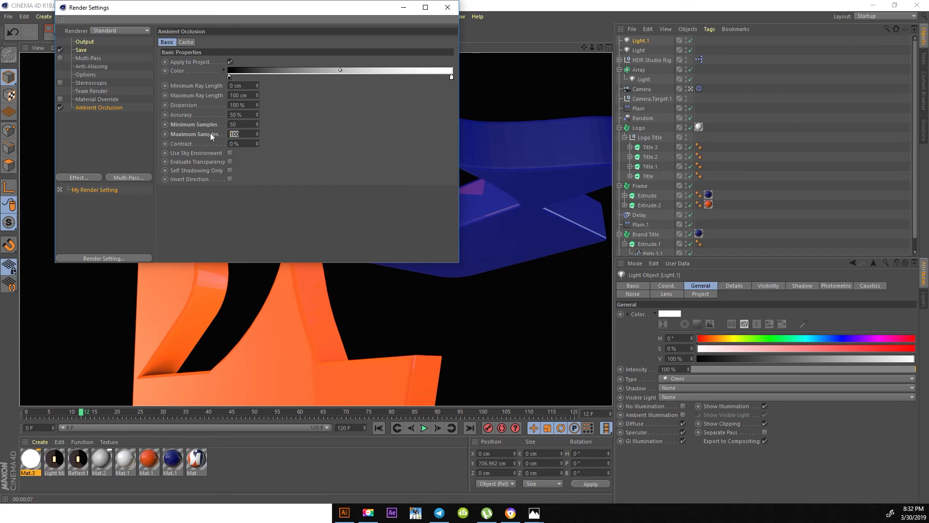
{"action": "type", "text": "30"}
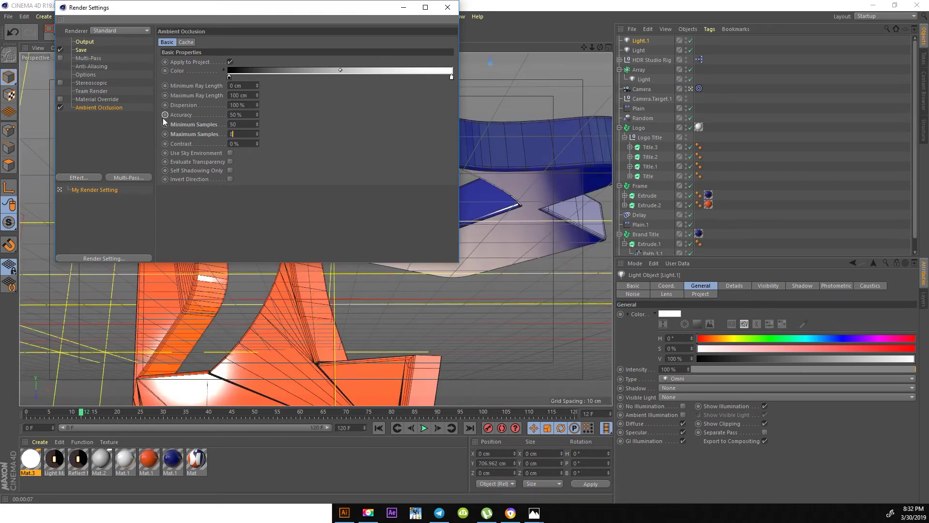
{"action": "left_click", "coordinate": [86, 42]}
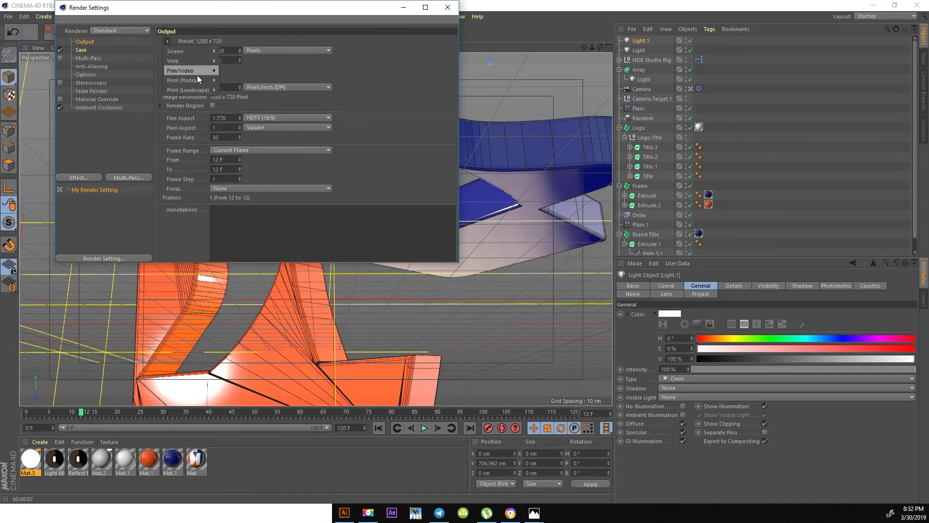
{"action": "left_click", "coordinate": [248, 262]}
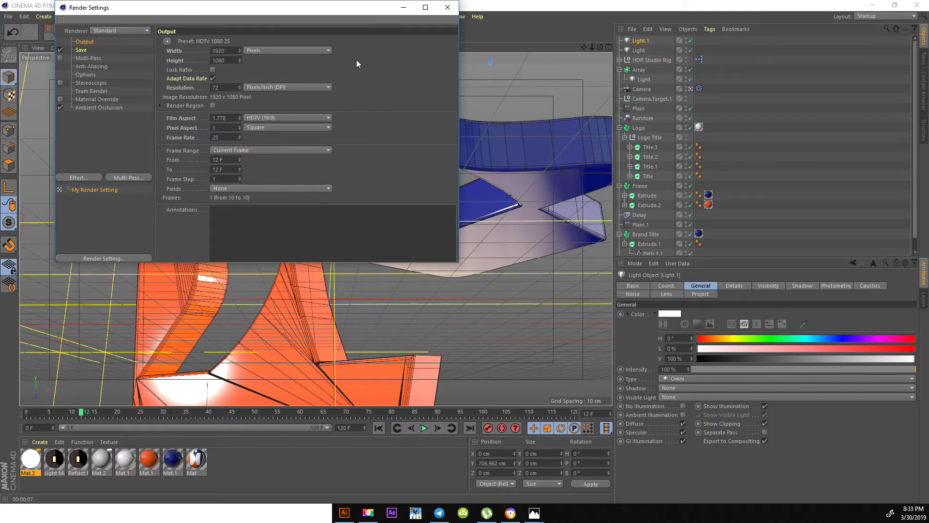
{"action": "left_click", "coordinate": [448, 7]}
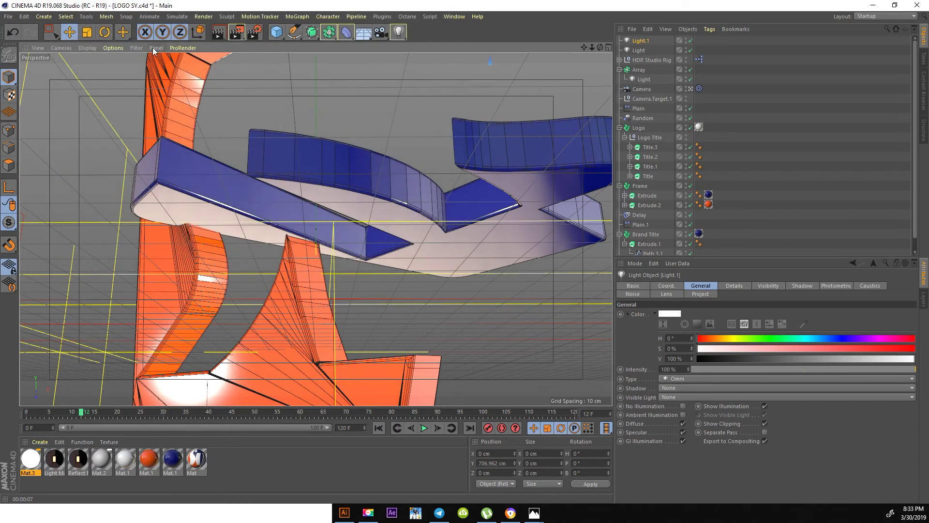
Save the scene after glancing at the viewport filter options
{"action": "left_click", "coordinate": [137, 48]}
{"action": "left_click", "coordinate": [149, 130]}
{"action": "key", "text": "ctrl+s"}
{"action": "left_click", "coordinate": [424, 428]}
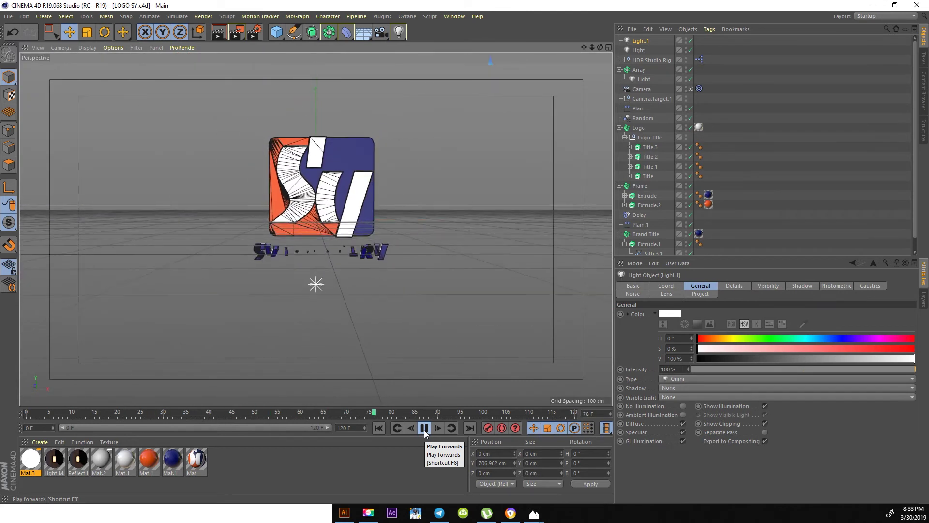
{"action": "left_click", "coordinate": [424, 428]}
{"action": "left_click", "coordinate": [218, 32]}
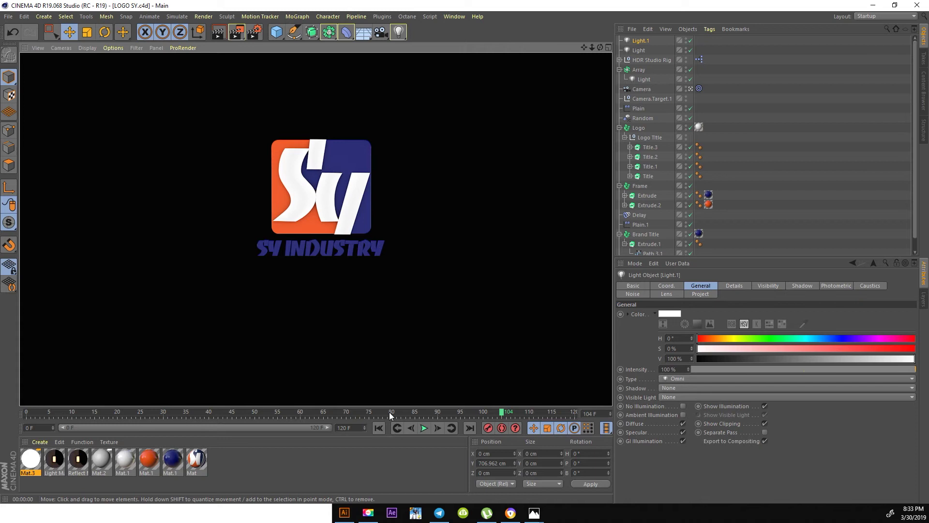
{"action": "left_click", "coordinate": [398, 428]}
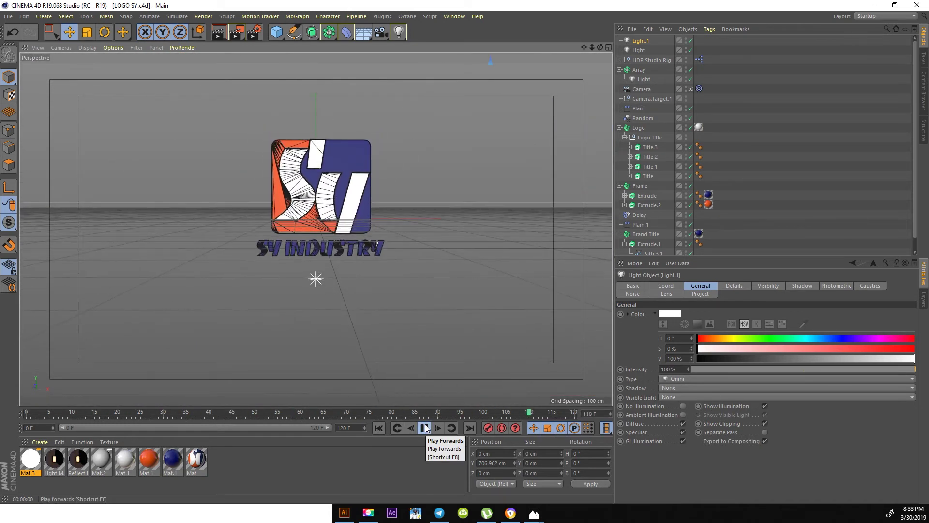
{"action": "right_click", "coordinate": [426, 428]}
{"action": "left_click", "coordinate": [424, 428]}
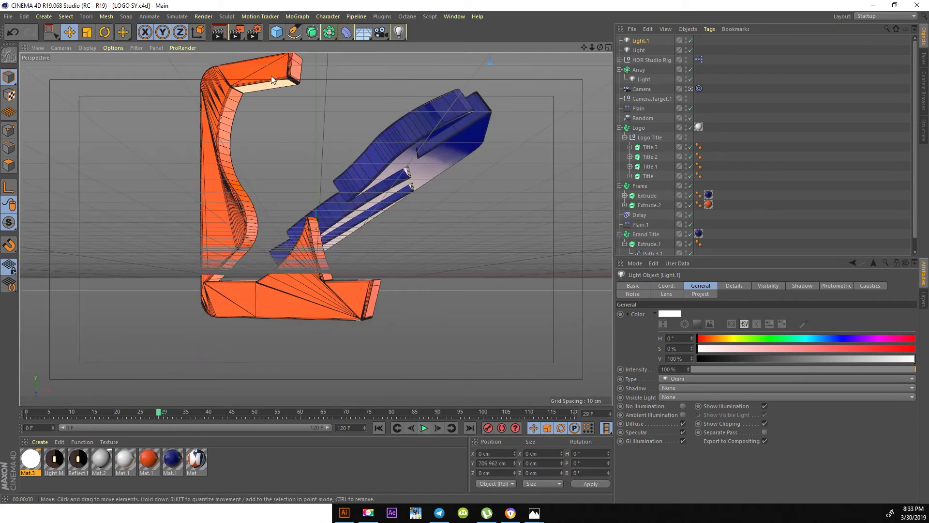
{"action": "left_click", "coordinate": [219, 36]}
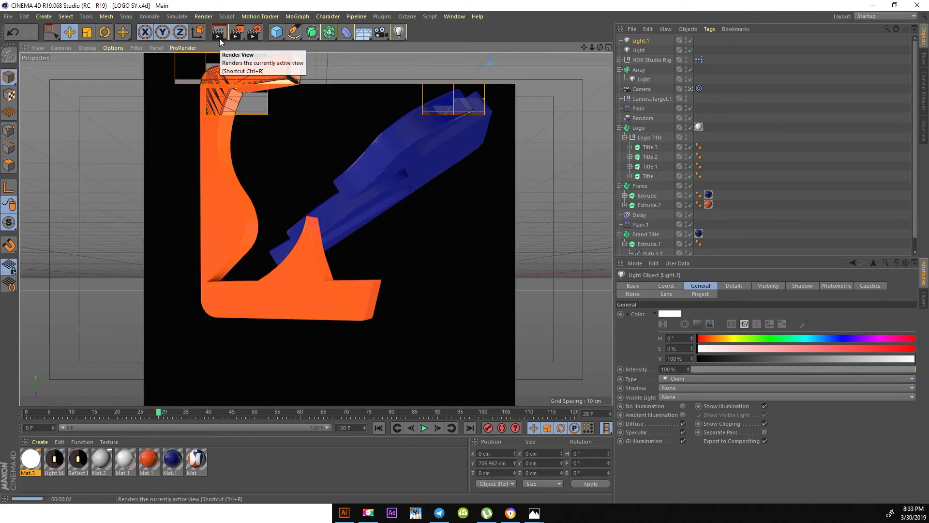
{"action": "mouse_move", "coordinate": [418, 417]}
{"action": "left_mouse_down"}
{"action": "mouse_move", "coordinate": [150, 396]}
{"action": "mouse_move", "coordinate": [175, 396]}
{"action": "mouse_move", "coordinate": [163, 399]}
{"action": "left_mouse_up"}
Inspect the blue material's reflectance settings and test-render the materials
{"action": "left_click", "coordinate": [172, 459]}
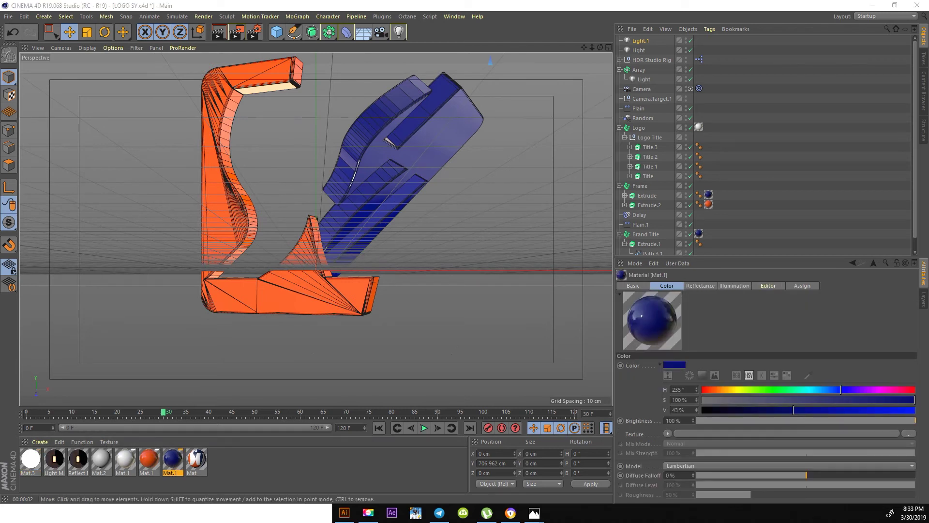
{"action": "double_click", "coordinate": [172, 459]}
{"action": "left_click", "coordinate": [165, 312]}
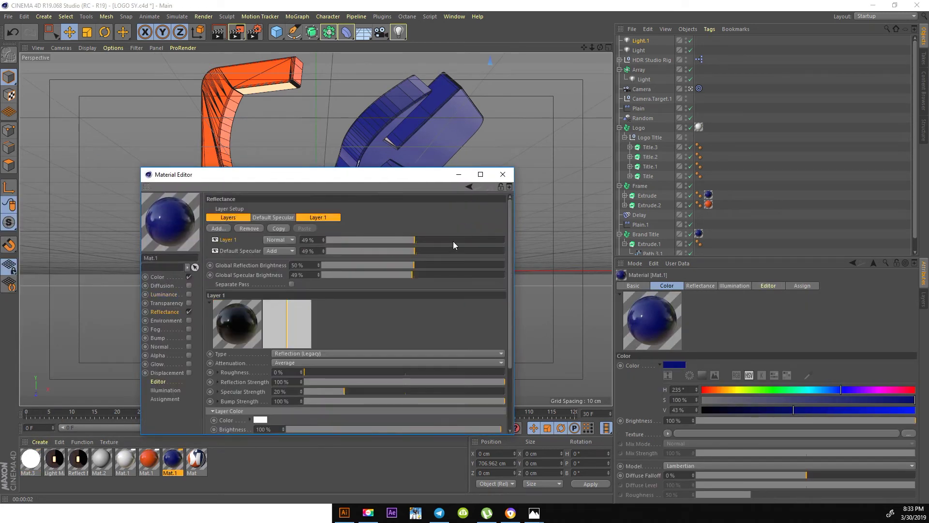
{"action": "left_click", "coordinate": [503, 174]}
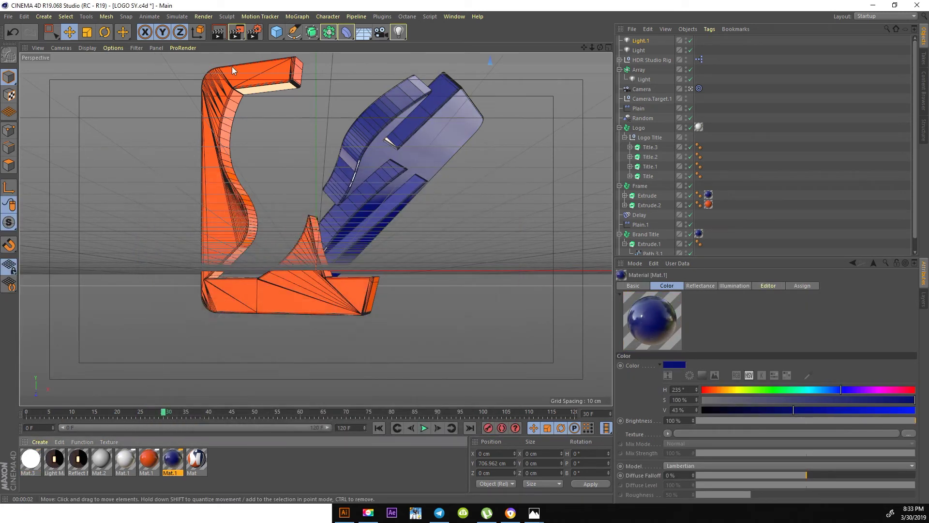
{"action": "left_click", "coordinate": [217, 37]}
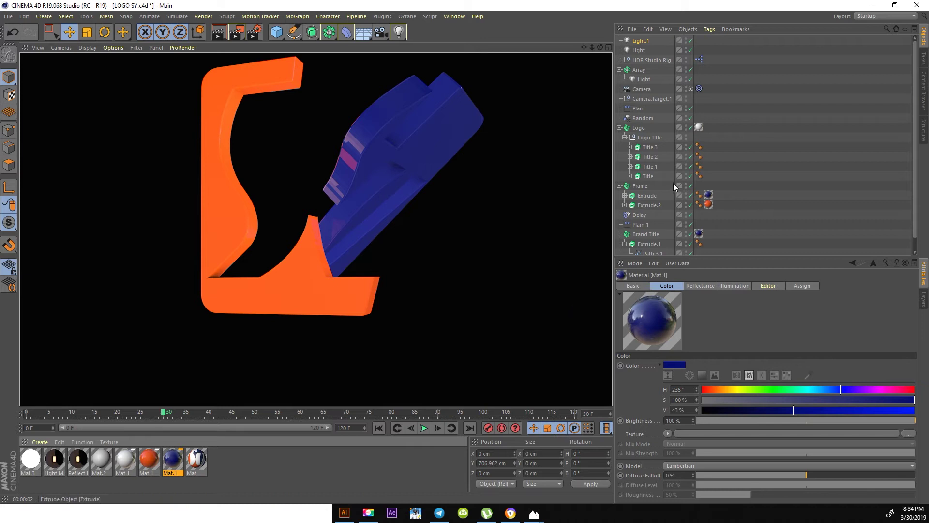
{"action": "left_click", "coordinate": [655, 197]}
Set the Frame's Path 10 spline interpolation angle to 2°
{"action": "left_click", "coordinate": [624, 195]}
{"action": "left_click", "coordinate": [646, 206]}
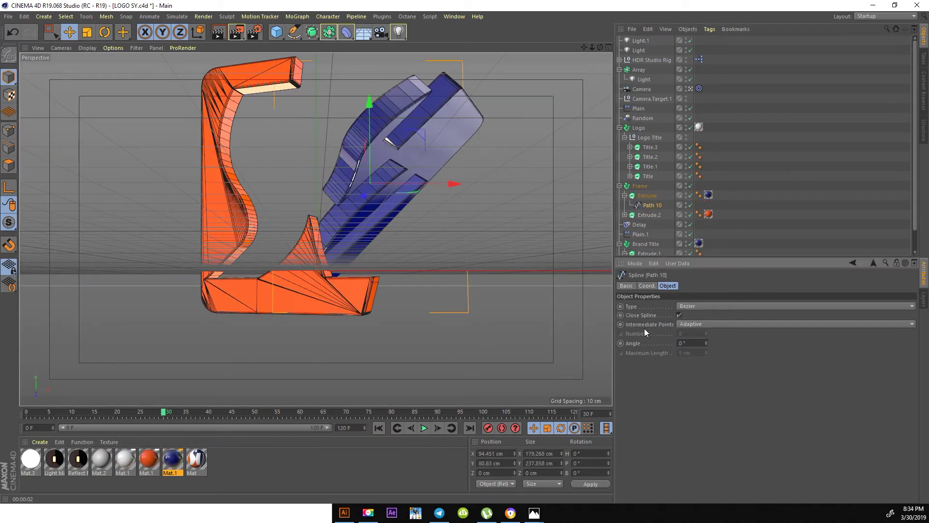
{"action": "left_click", "coordinate": [218, 30]}
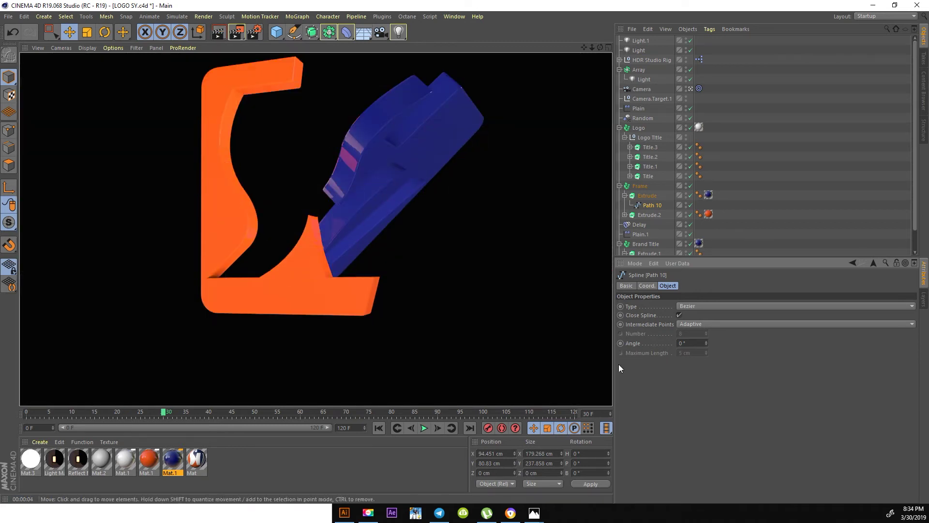
{"action": "type", "text": "5"}
{"action": "key", "text": "Return"}
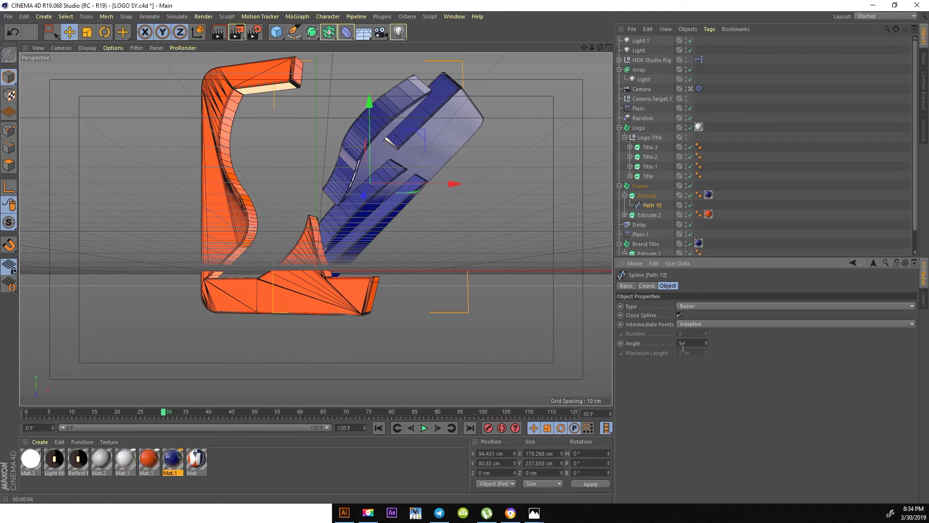
{"action": "type", "text": "2"}
{"action": "key", "text": "Return"}
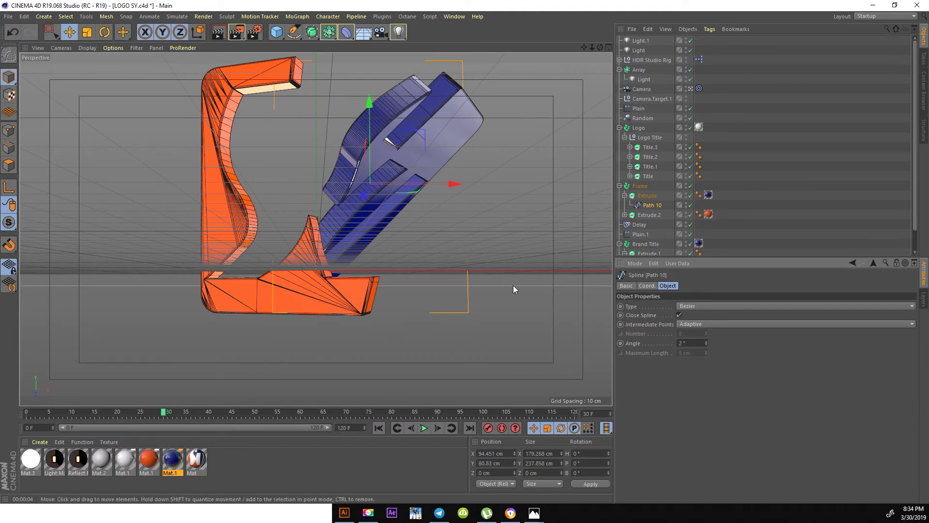
Replay the logo animation and change the viewport display shading
{"action": "left_click", "coordinate": [378, 428]}
{"action": "left_click", "coordinate": [424, 428]}
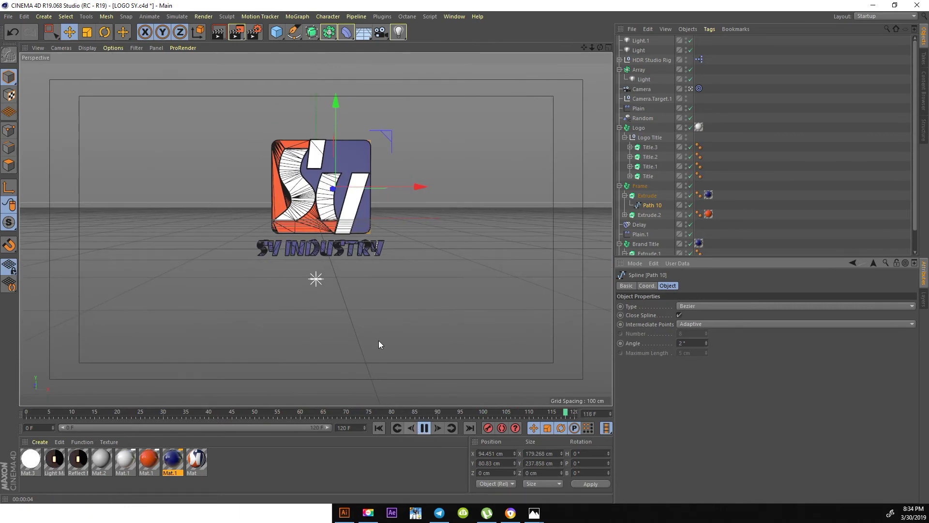
{"action": "left_click", "coordinate": [137, 48]}
{"action": "left_click", "coordinate": [153, 150]}
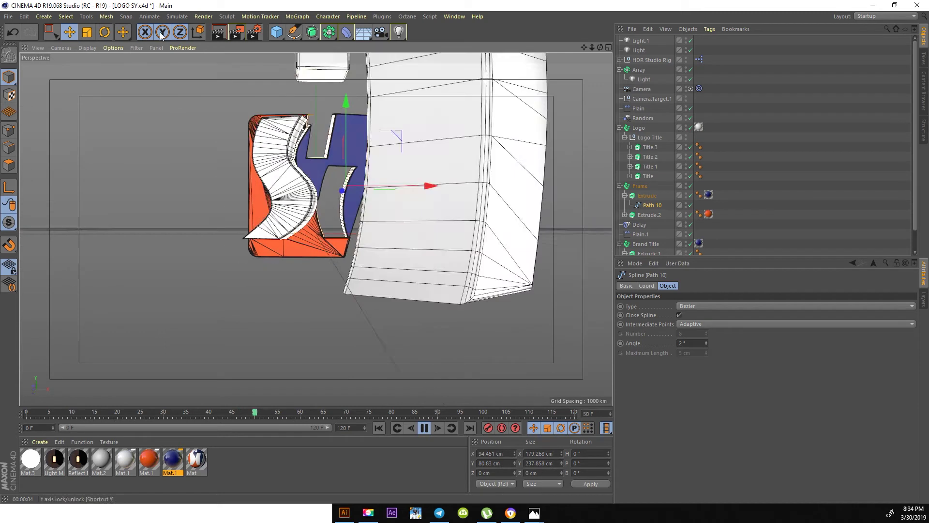
{"action": "left_click", "coordinate": [85, 48]}
{"action": "left_click", "coordinate": [91, 73]}
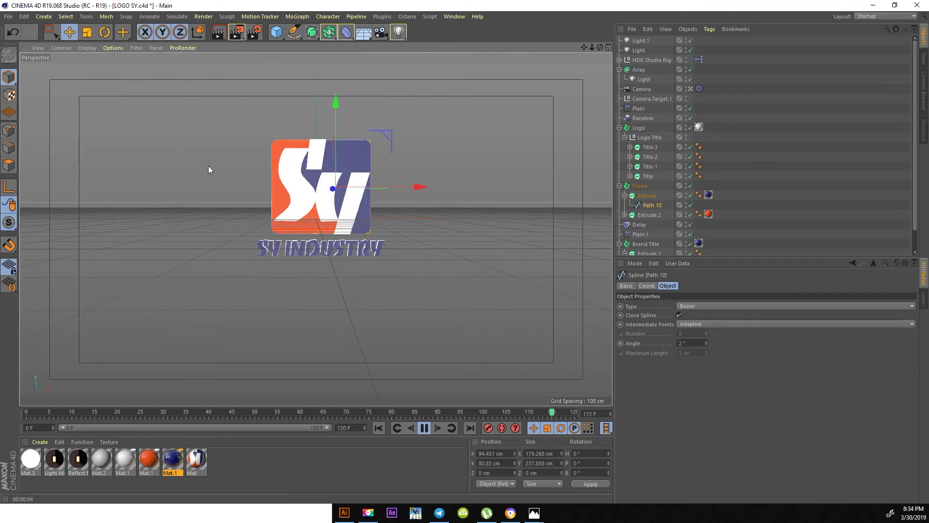
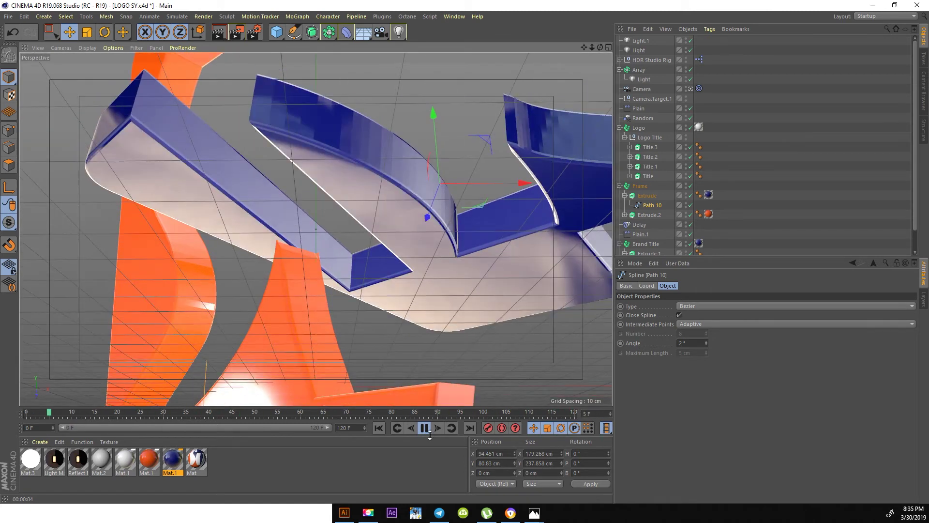
Set the Cinema 4D render to All Frames as PNG with Alpha Channel
{"action": "left_click", "coordinate": [424, 428]}
{"action": "key", "text": "ctrl+b"}
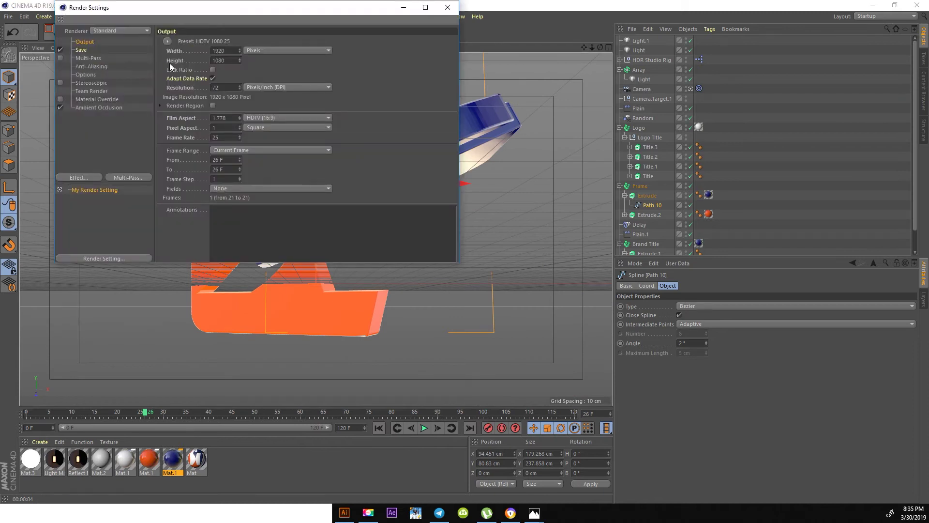
{"action": "left_click", "coordinate": [227, 151]}
{"action": "left_click", "coordinate": [233, 182]}
{"action": "left_click", "coordinate": [81, 50]}
{"action": "left_click", "coordinate": [237, 69]}
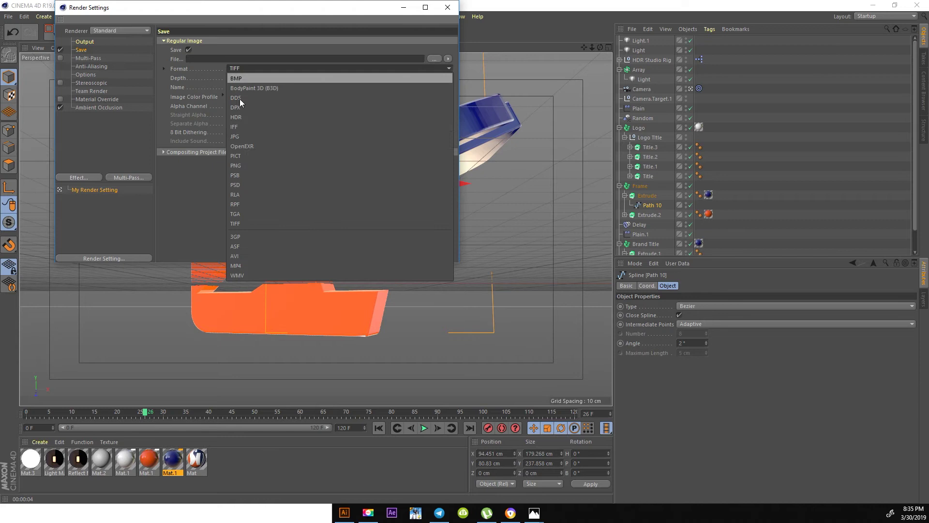
{"action": "left_click", "coordinate": [246, 166]}
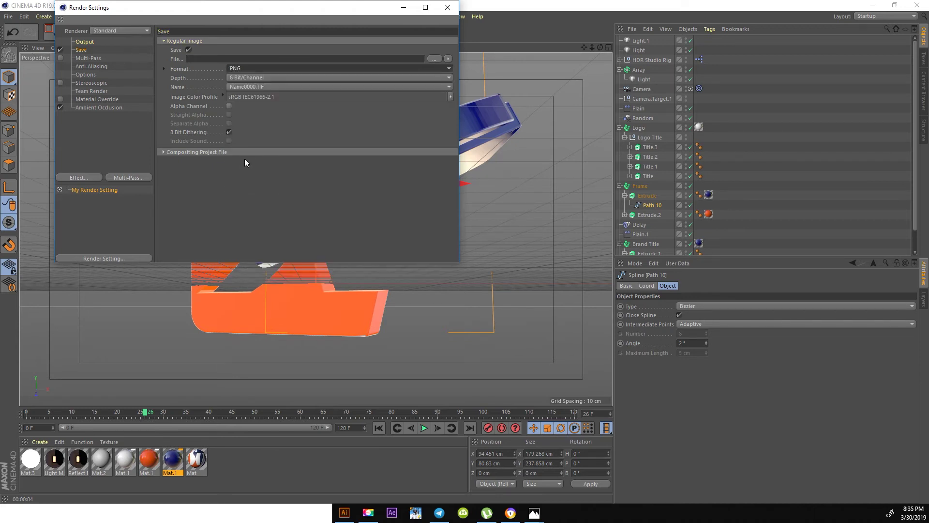
{"action": "left_click", "coordinate": [229, 106]}
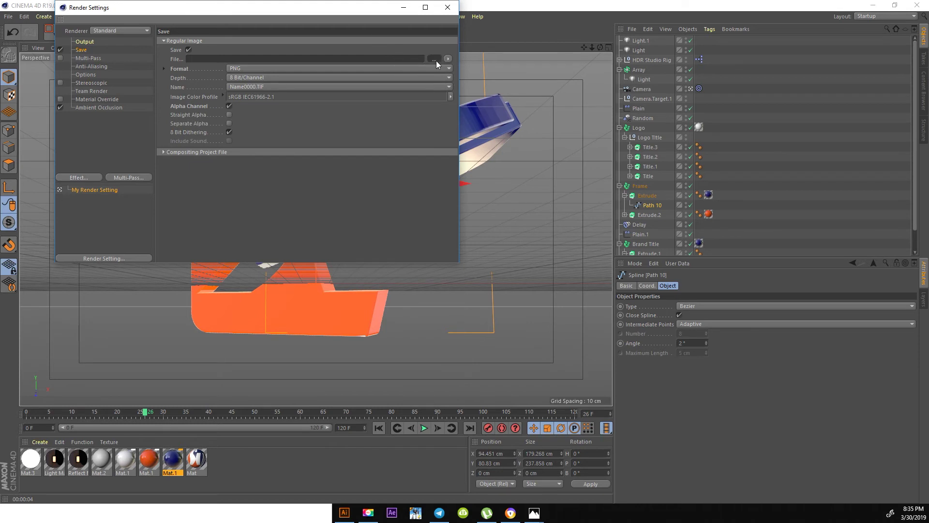
Save the render output as 001 in a new 4D/Logo Endframe folder
{"action": "left_click", "coordinate": [434, 58]}
{"action": "left_click", "coordinate": [124, 42]}
{"action": "type", "text": "D"}
{"action": "double_click", "coordinate": [168, 77]}
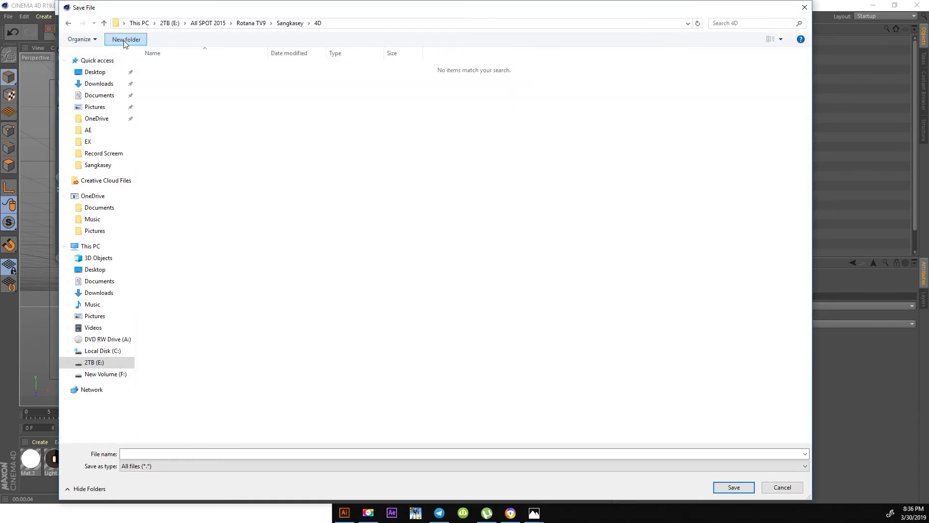
{"action": "left_click", "coordinate": [125, 41]}
{"action": "type", "text": "ogo Endframe"}
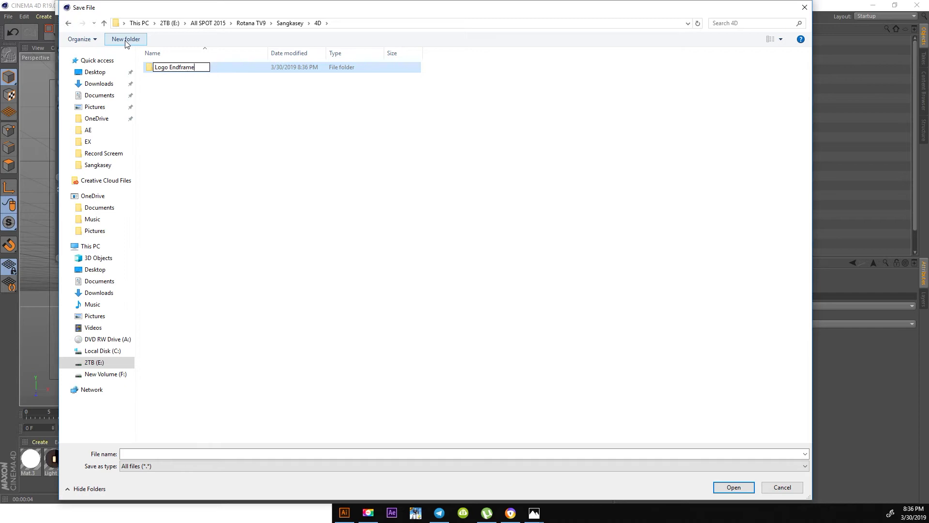
{"action": "left_click", "coordinate": [174, 72]}
{"action": "double_click", "coordinate": [175, 71]}
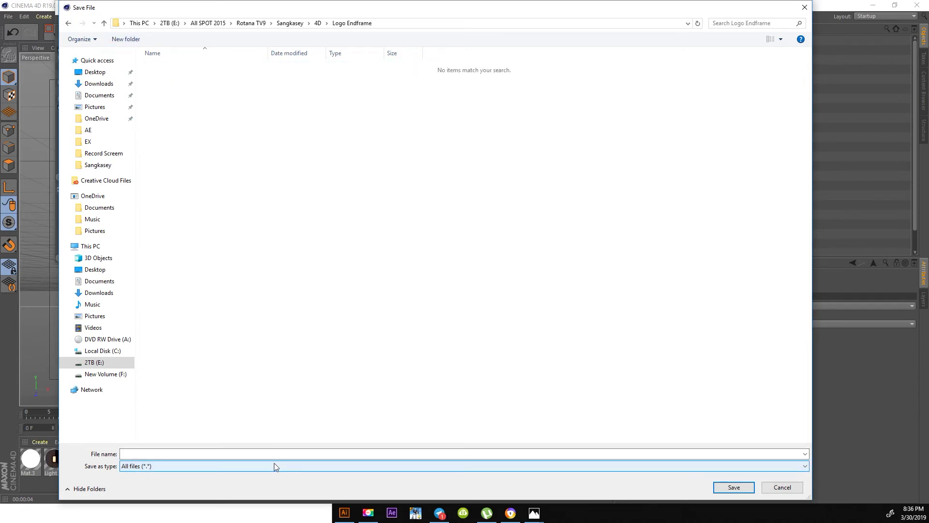
{"action": "left_click", "coordinate": [266, 453]}
{"action": "type", "text": "001"}
{"action": "left_click", "coordinate": [731, 486]}
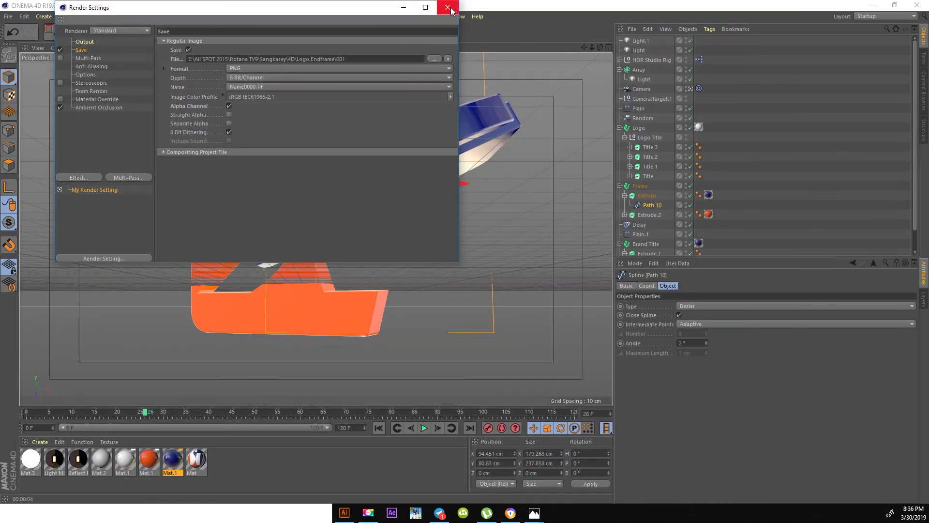
Set the frame rate to 30 fps and render to the Picture Viewer
{"action": "left_click", "coordinate": [85, 43]}
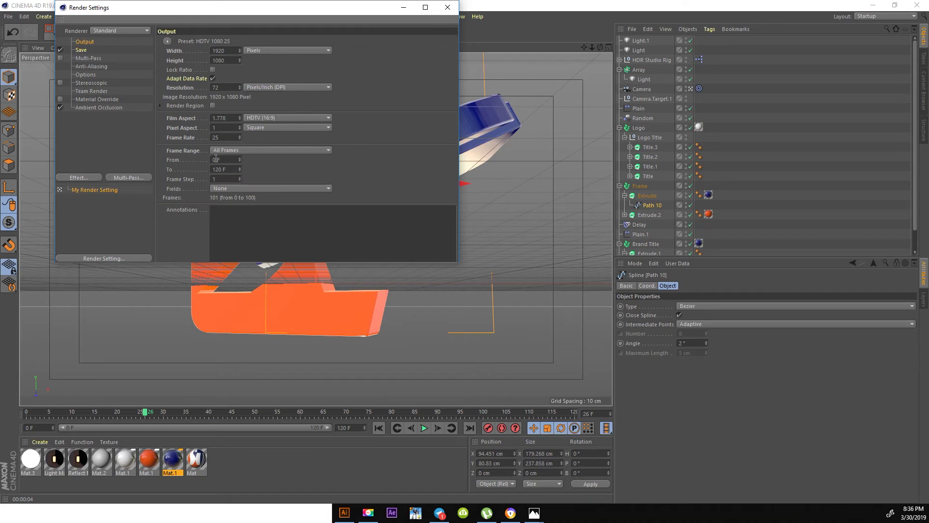
{"action": "type", "text": "30"}
{"action": "key", "text": "Return"}
{"action": "left_click", "coordinate": [447, 8]}
{"action": "left_click", "coordinate": [237, 32]}
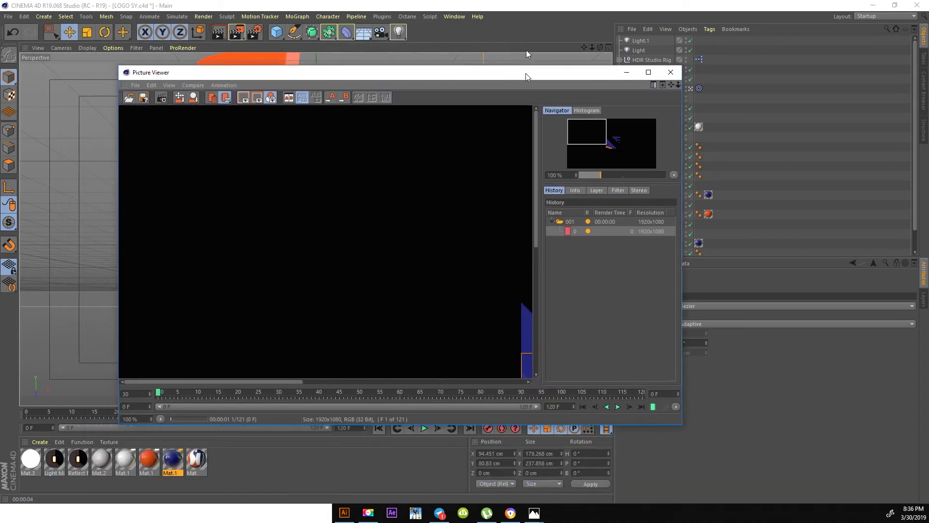
{"action": "left_click_drag", "start_coordinate": [526, 77], "coordinate": [527, 50]}
{"action": "scroll", "coordinate": [382, 182], "scroll_direction": "down", "scroll_amount": 3}
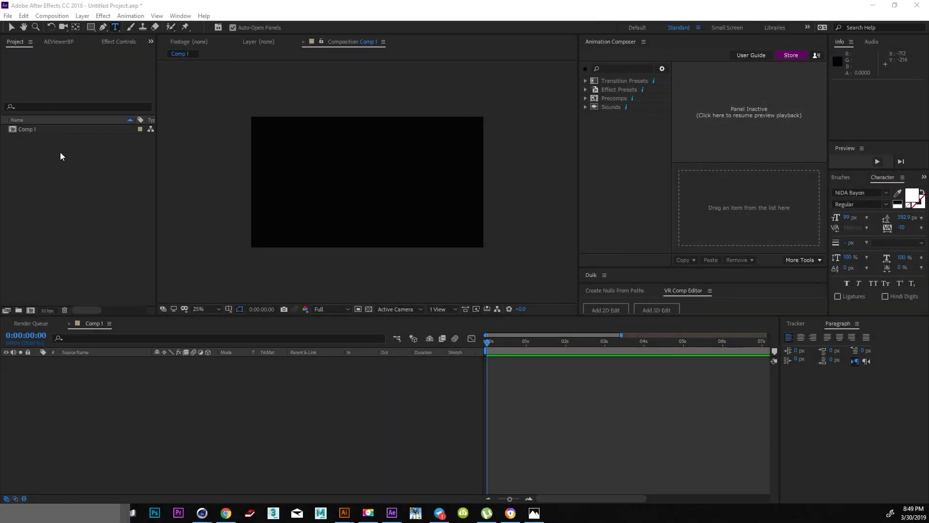
Import the Logo Endframe PNG sequence and add it to Comp 1
{"action": "double_click", "coordinate": [61, 156]}
{"action": "double_click", "coordinate": [266, 97]}
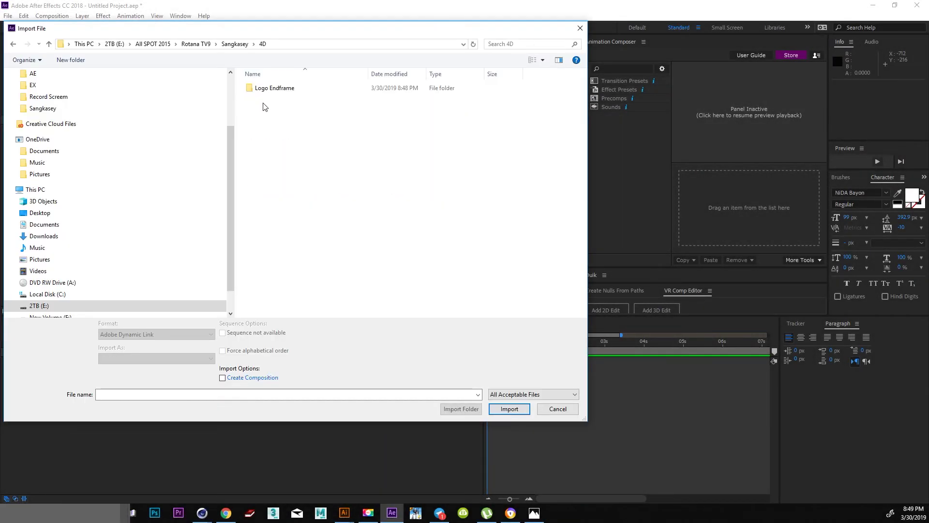
{"action": "double_click", "coordinate": [264, 92]}
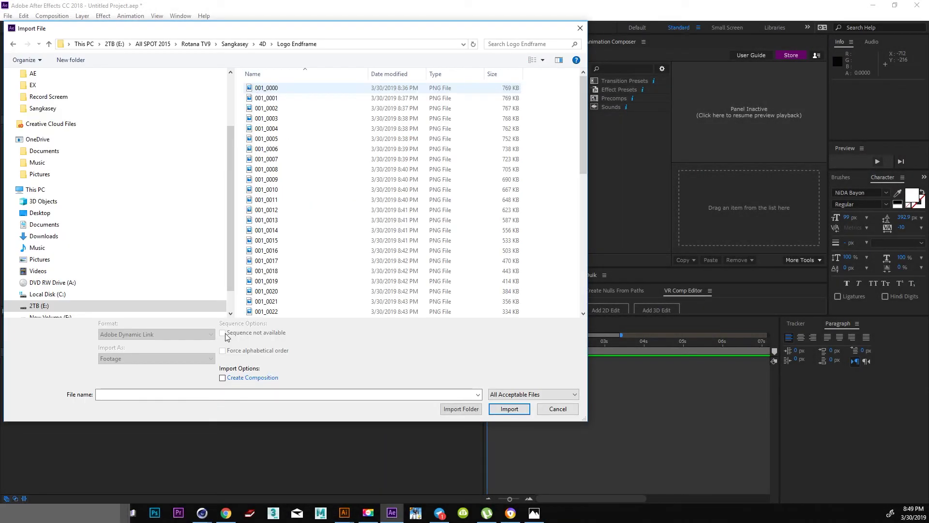
{"action": "left_click", "coordinate": [269, 101]}
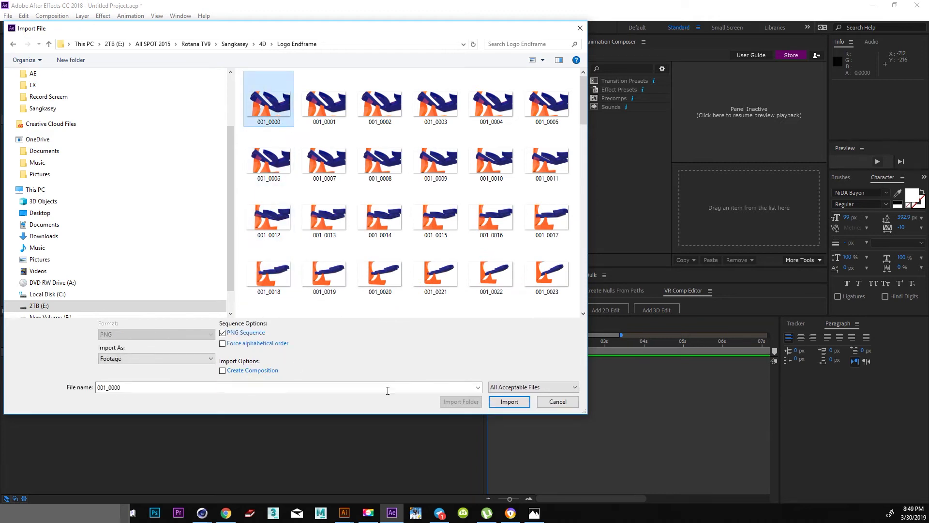
{"action": "left_click", "coordinate": [509, 401]}
{"action": "mouse_move", "coordinate": [22, 134]}
{"action": "left_mouse_down"}
{"action": "mouse_move", "coordinate": [353, 176]}
{"action": "mouse_move", "coordinate": [367, 190]}
{"action": "left_mouse_up"}
Paste the Khmer text beneath the settled logo, centre it, and scale it to about 63%
{"action": "key", "text": "space"}
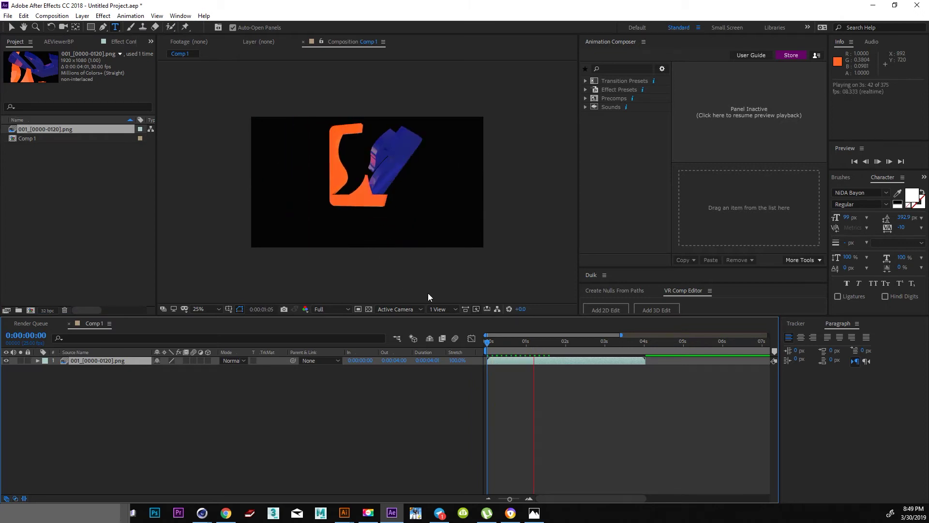
{"action": "left_click_drag", "start_coordinate": [528, 347], "coordinate": [630, 347]}
{"action": "left_click", "coordinate": [321, 214]}
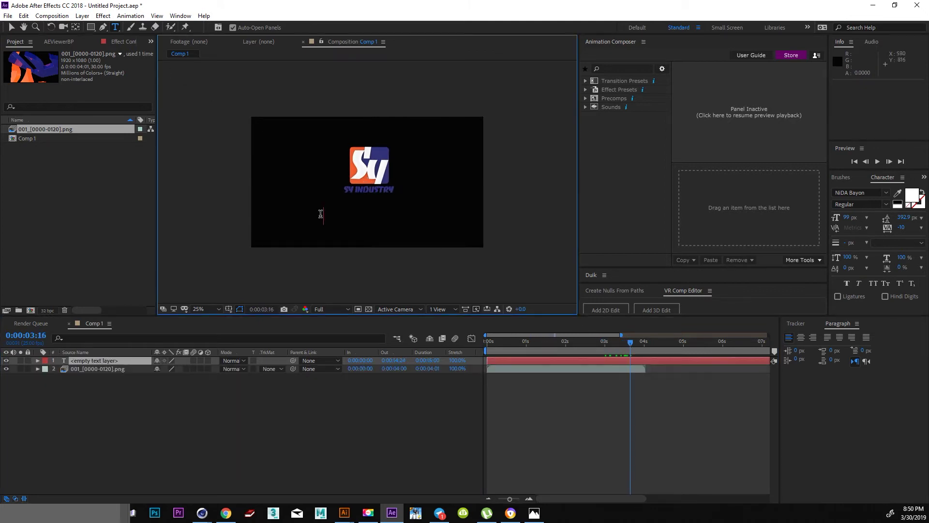
{"action": "key", "text": "ctrl+v"}
{"action": "left_click", "coordinate": [12, 27]}
{"action": "mouse_move", "coordinate": [375, 218]}
{"action": "left_mouse_down"}
{"action": "mouse_move", "coordinate": [426, 210]}
{"action": "mouse_move", "coordinate": [406, 217]}
{"action": "left_mouse_up"}
{"action": "key", "text": "period"}
{"action": "key", "text": "period"}
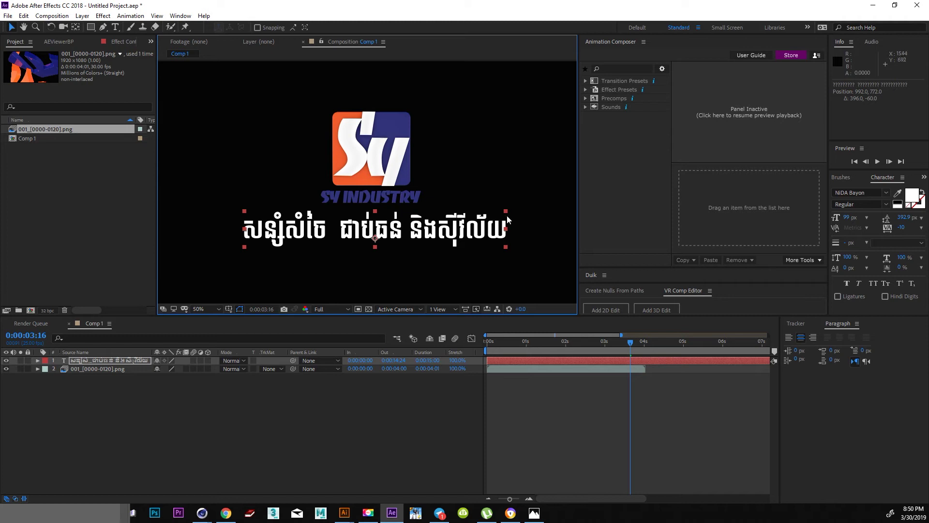
{"action": "left_click_drag", "start_coordinate": [504, 213], "coordinate": [452, 225]}
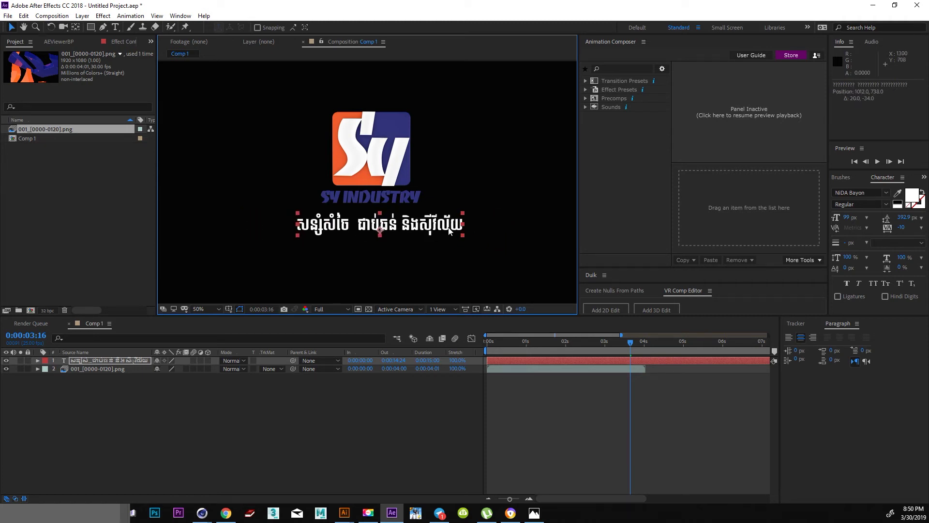
Show the Title/Action Safe guides and view the widened composition at 50% zoom
{"action": "key", "text": "comma"}
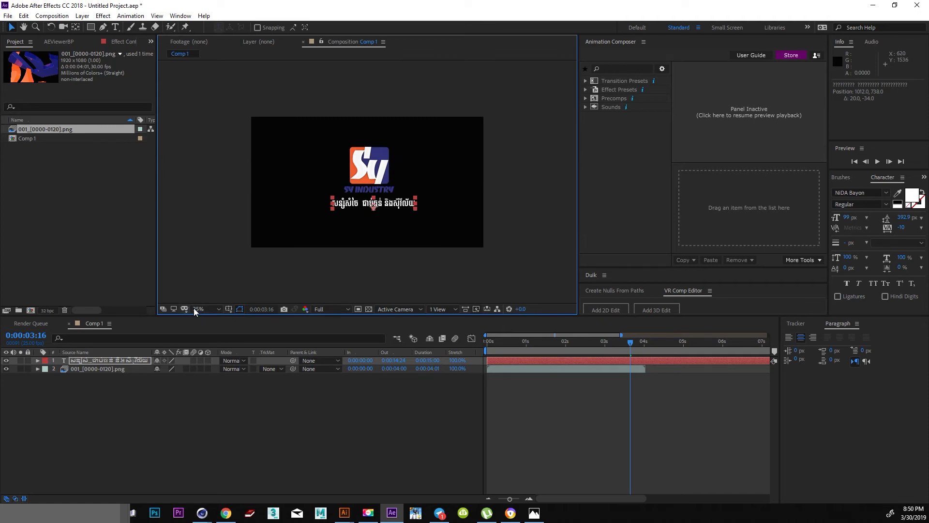
{"action": "left_click", "coordinate": [230, 310]}
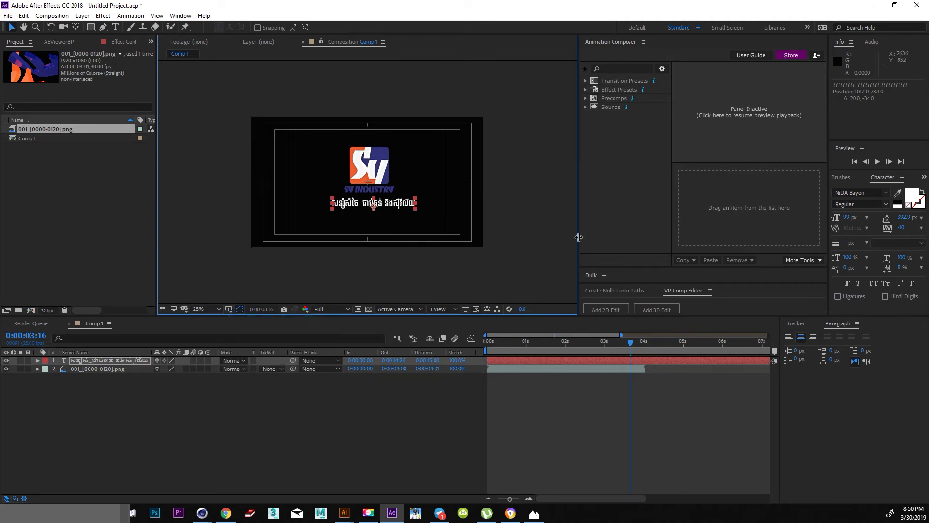
{"action": "left_click_drag", "start_coordinate": [579, 242], "coordinate": [659, 242]}
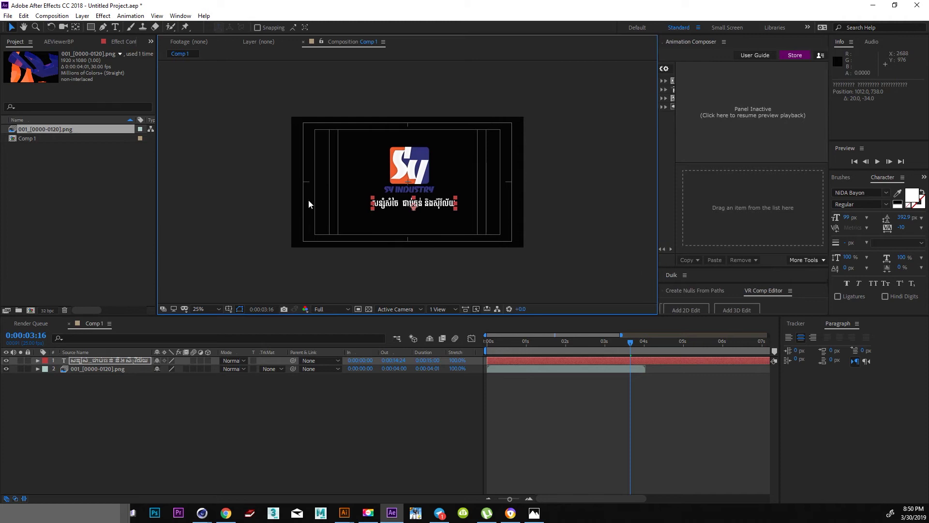
{"action": "key", "text": "period"}
Enable time remapping on the PNG sequence layer and show the full 15-second timeline
{"action": "left_click", "coordinate": [593, 369]}
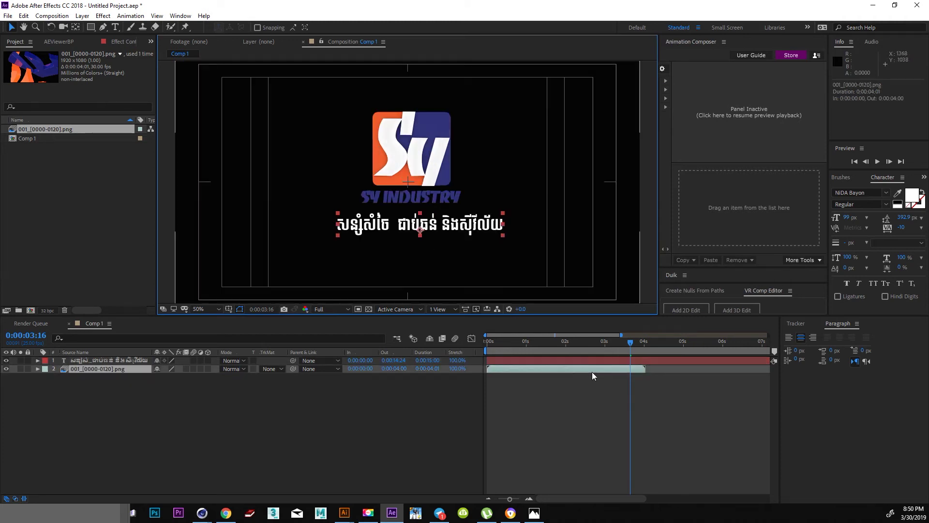
{"action": "right_click", "coordinate": [593, 369]}
{"action": "mouse_move", "coordinate": [616, 169]}
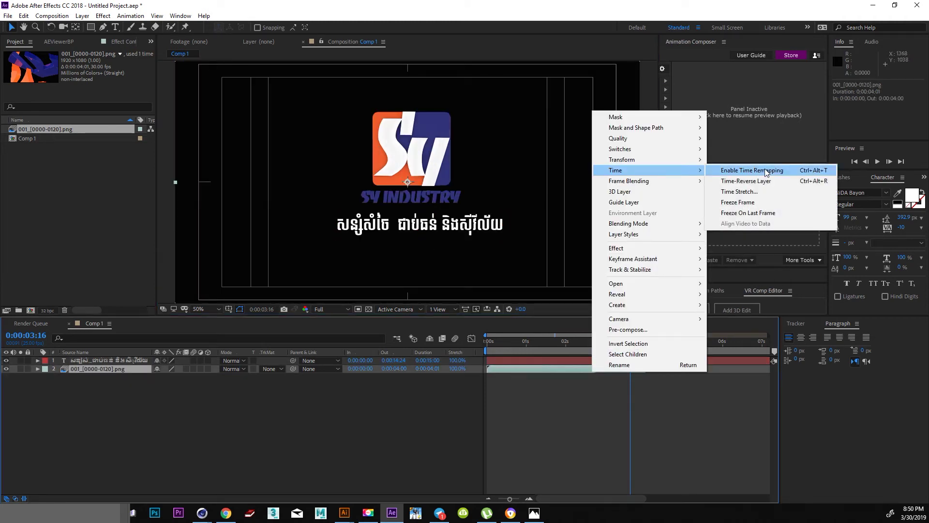
{"action": "left_click", "coordinate": [766, 172]}
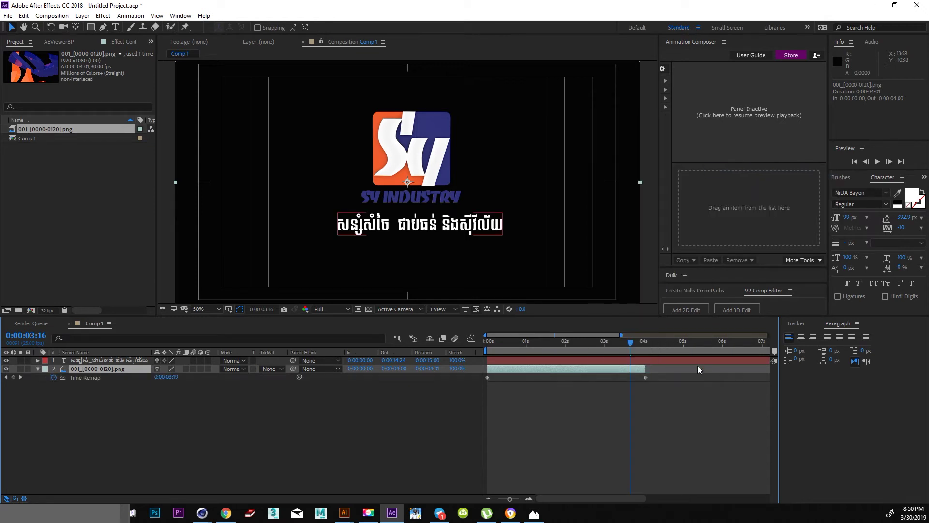
{"action": "left_click_drag", "start_coordinate": [646, 369], "coordinate": [769, 369]}
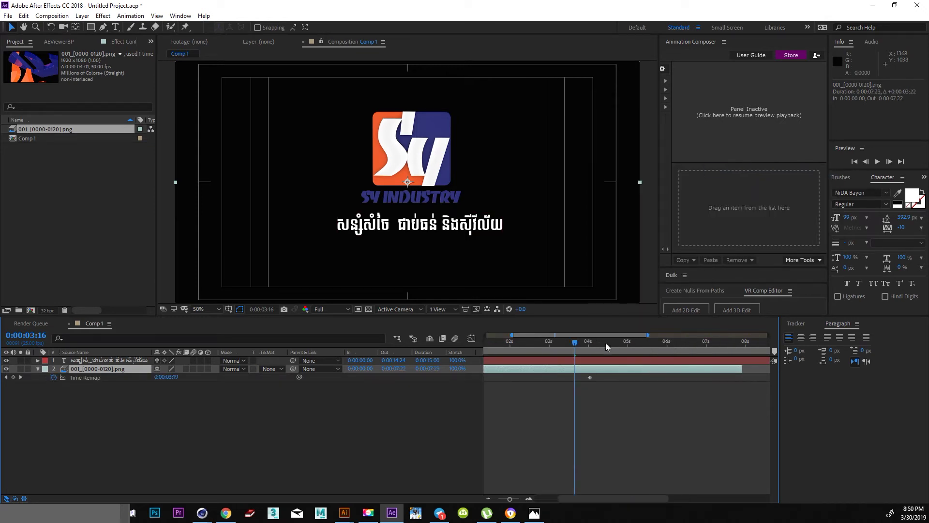
{"action": "left_click_drag", "start_coordinate": [509, 499], "coordinate": [472, 495]}
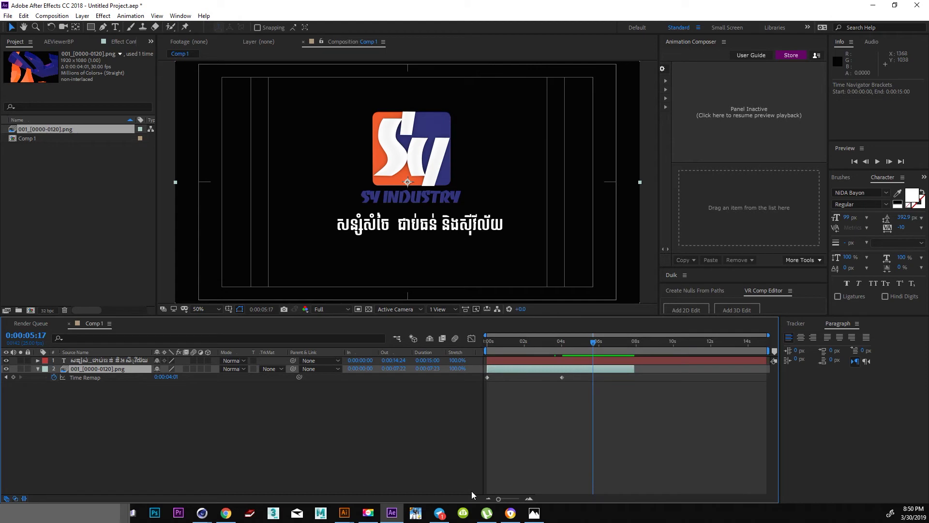
Import FY TVC 30s_1 into the composition and end the video layer at 14:15
{"action": "left_click", "coordinate": [58, 193]}
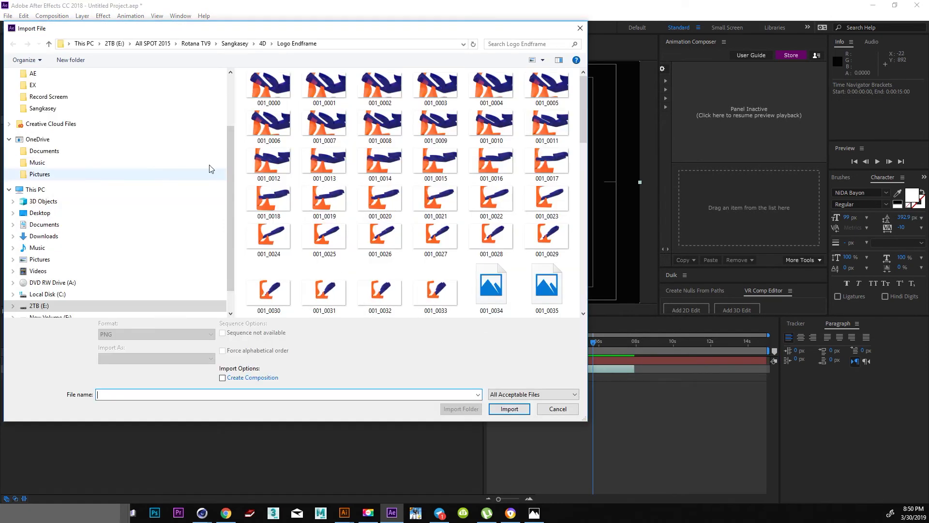
{"action": "left_click", "coordinate": [265, 46]}
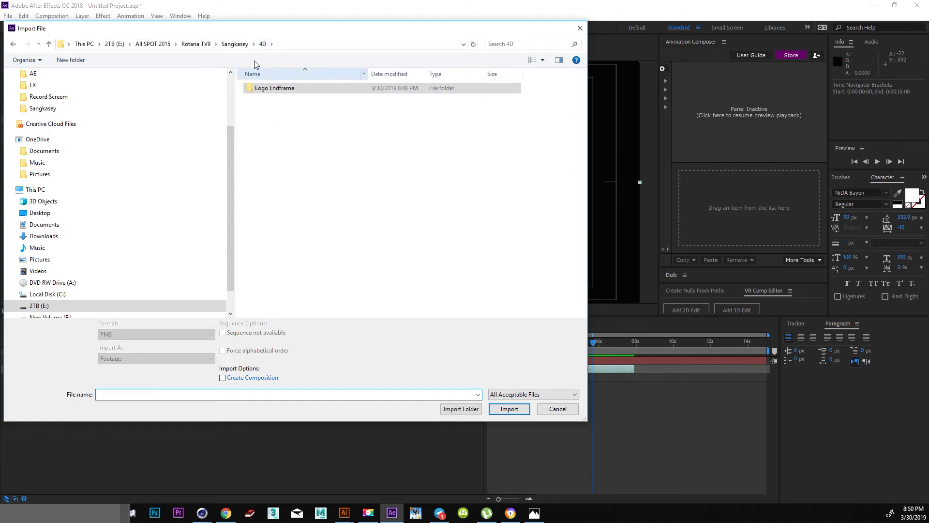
{"action": "key", "text": "alt+Up"}
{"action": "left_click", "coordinate": [344, 104]}
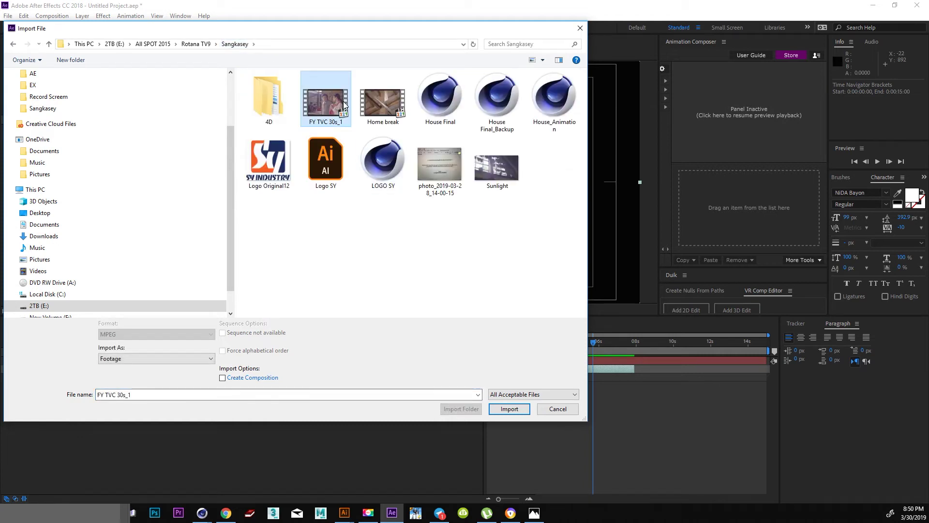
{"action": "mouse_move", "coordinate": [326, 102]}
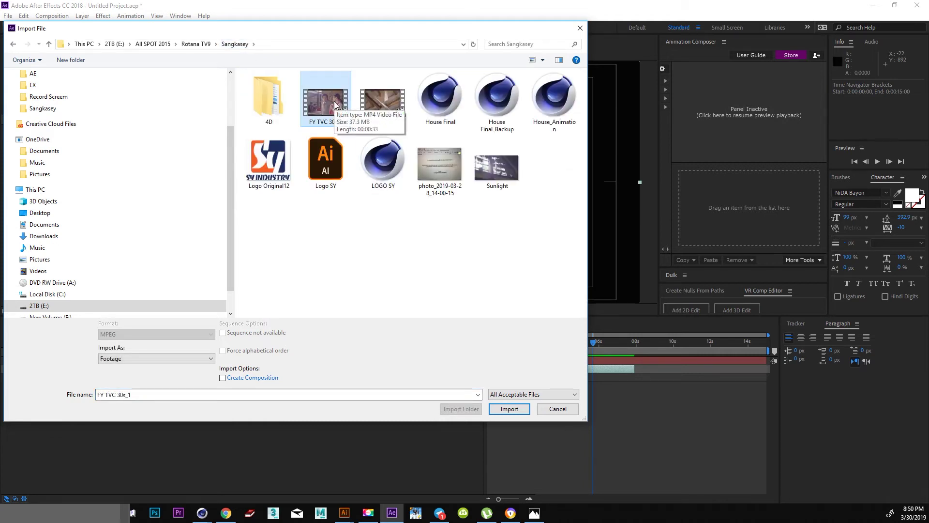
{"action": "double_click", "coordinate": [335, 104]}
{"action": "left_click_drag", "start_coordinate": [62, 152], "coordinate": [754, 387]}
{"action": "left_click_drag", "start_coordinate": [758, 353], "coordinate": [760, 350]}
{"action": "key", "text": "bracketright"}
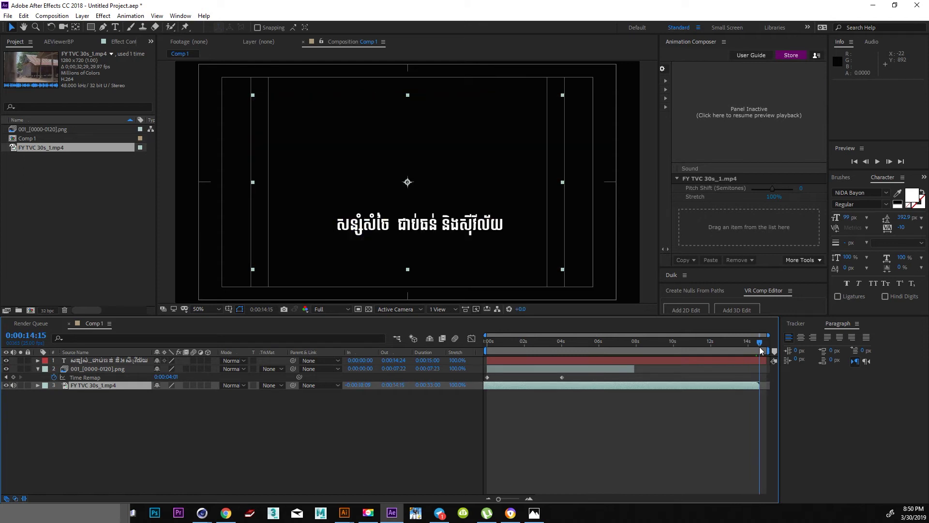
Move the video earlier, split it at 0:00:04:06, and delete the second part
{"action": "key", "text": "Home"}
{"action": "key", "text": "space"}
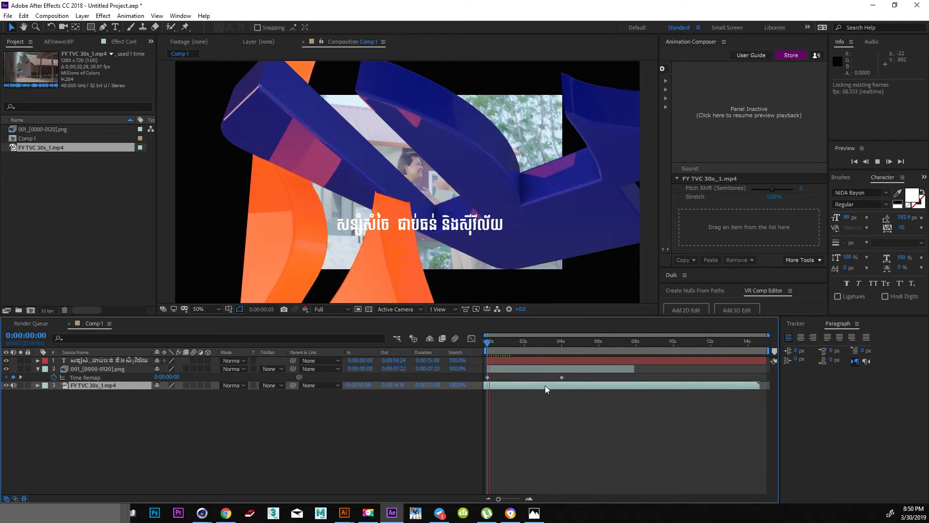
{"action": "left_click_drag", "start_coordinate": [587, 387], "coordinate": [499, 386]}
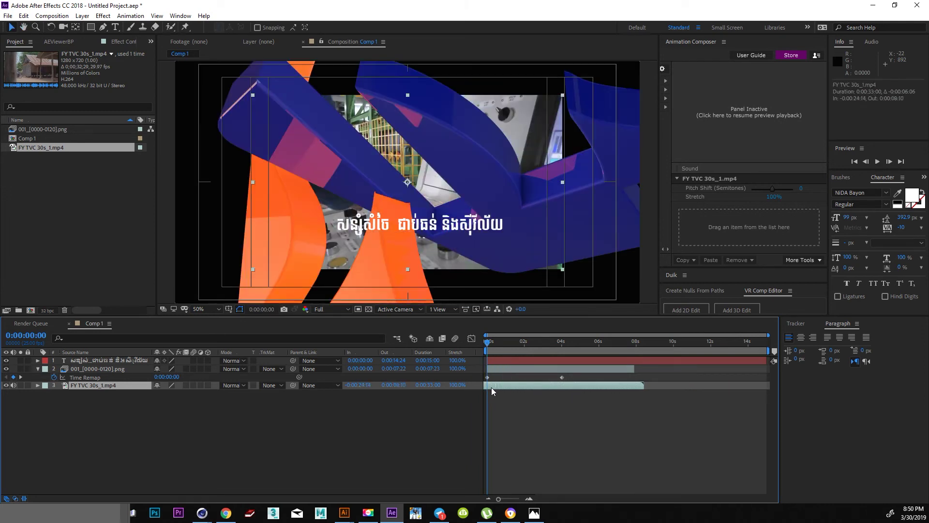
{"action": "key", "text": "space"}
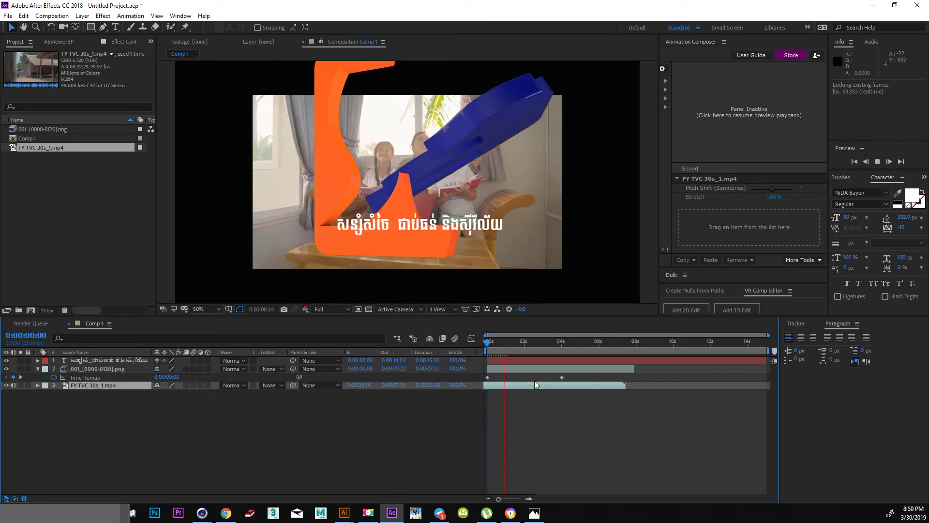
{"action": "left_click_drag", "start_coordinate": [526, 341], "coordinate": [556, 342]}
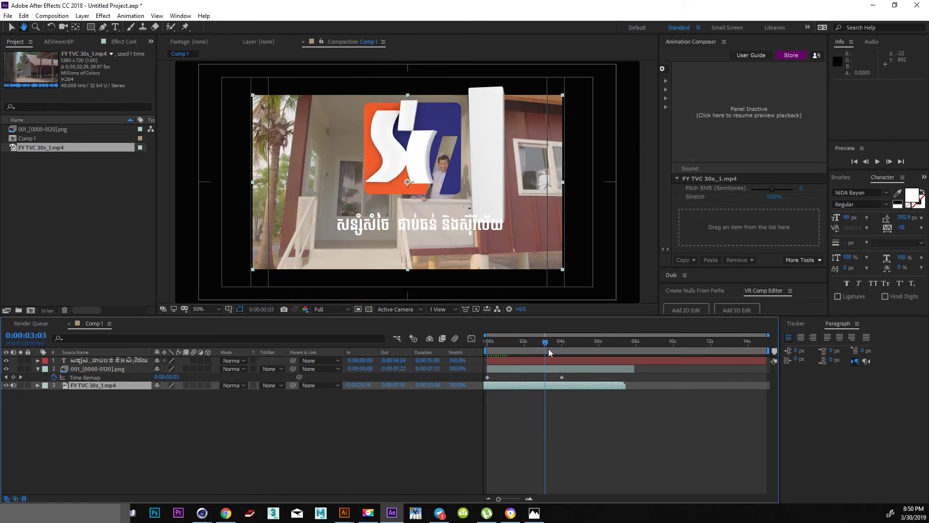
{"action": "left_click_drag", "start_coordinate": [563, 356], "coordinate": [568, 358]}
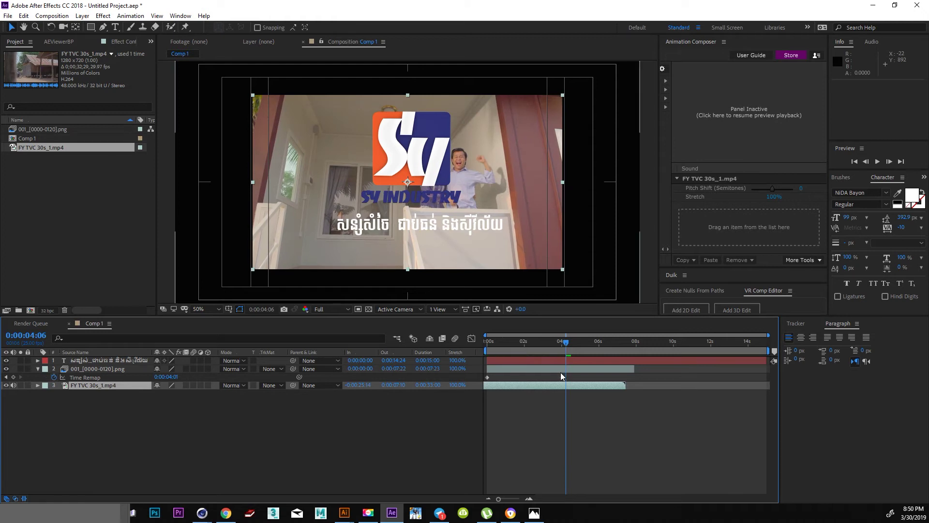
{"action": "key", "text": "ctrl+shift+d"}
{"action": "left_click", "coordinate": [550, 394]}
{"action": "key", "text": "Delete"}
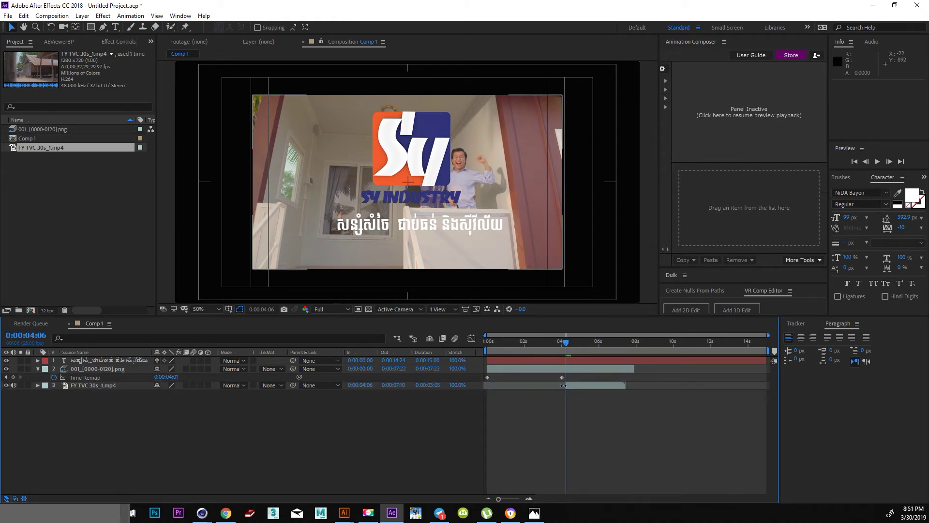
{"action": "mouse_move", "coordinate": [573, 385]}
{"action": "left_mouse_down"}
{"action": "mouse_move", "coordinate": [506, 388]}
{"action": "mouse_move", "coordinate": [500, 368]}
{"action": "mouse_move", "coordinate": [467, 350]}
{"action": "left_mouse_up"}
{"action": "key", "text": "space"}
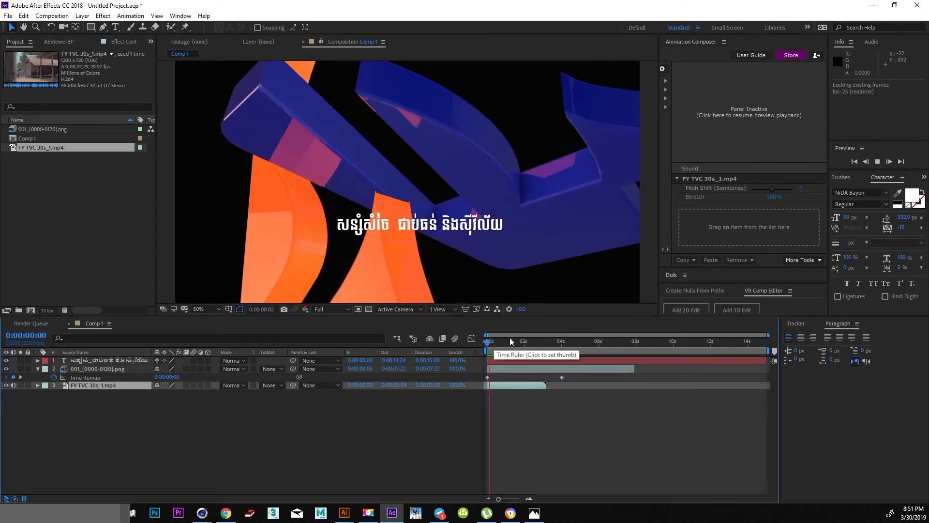
{"action": "key", "text": "space"}
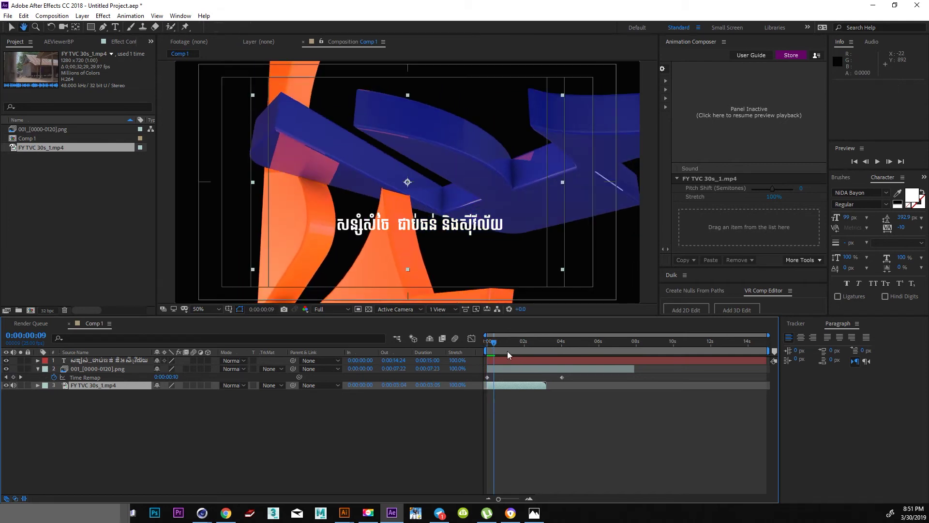
Fine-tune the clip's timing and start trim with preview resolution set to Quarter
{"action": "left_click_drag", "start_coordinate": [502, 390], "coordinate": [511, 390]}
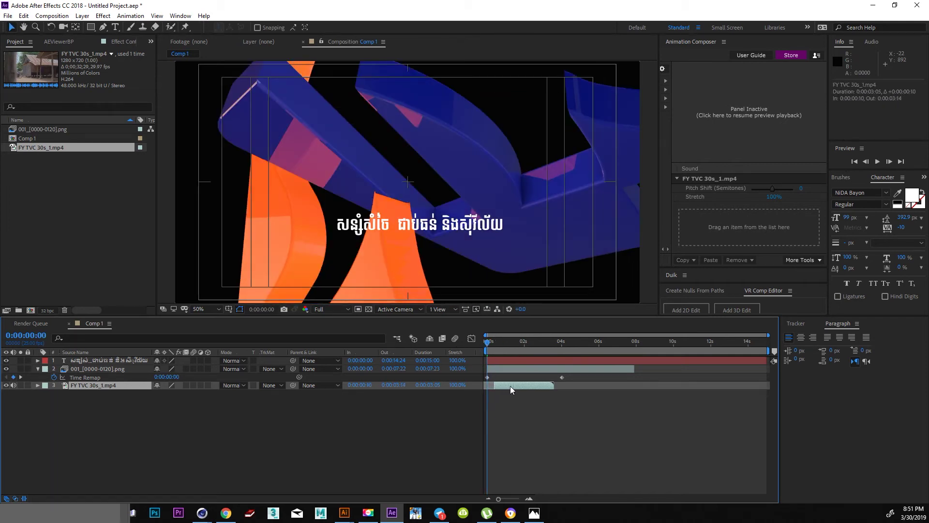
{"action": "left_click", "coordinate": [317, 310]}
{"action": "left_click", "coordinate": [327, 364]}
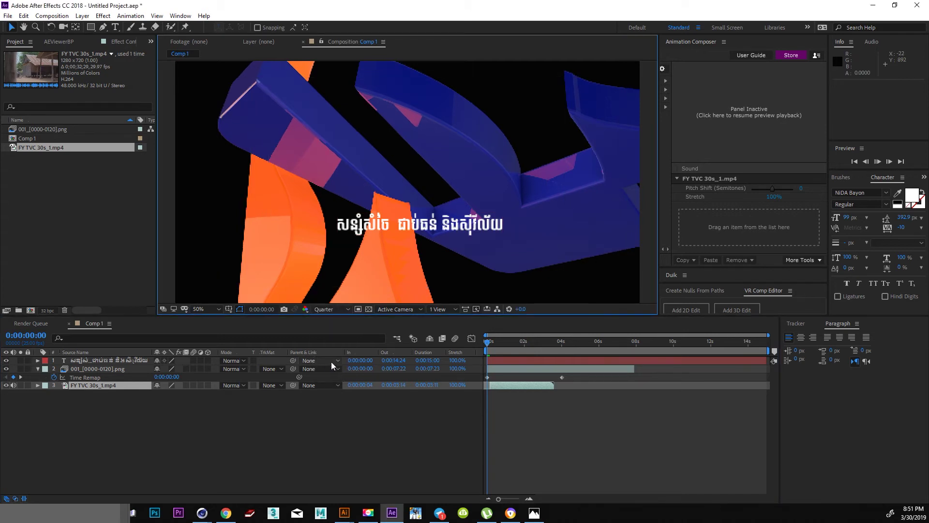
{"action": "key", "text": "space"}
{"action": "key", "text": "space"}
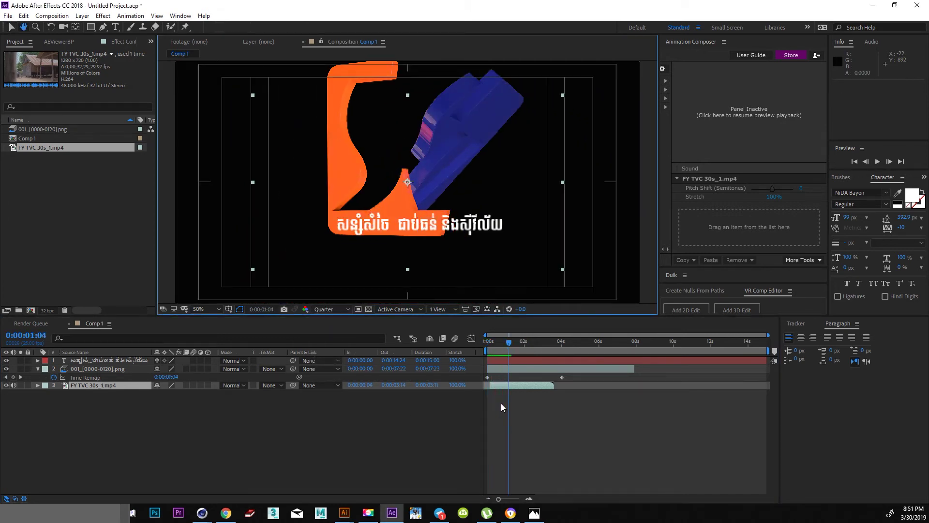
{"action": "left_click_drag", "start_coordinate": [488, 386], "coordinate": [514, 390]}
{"action": "key", "text": "space"}
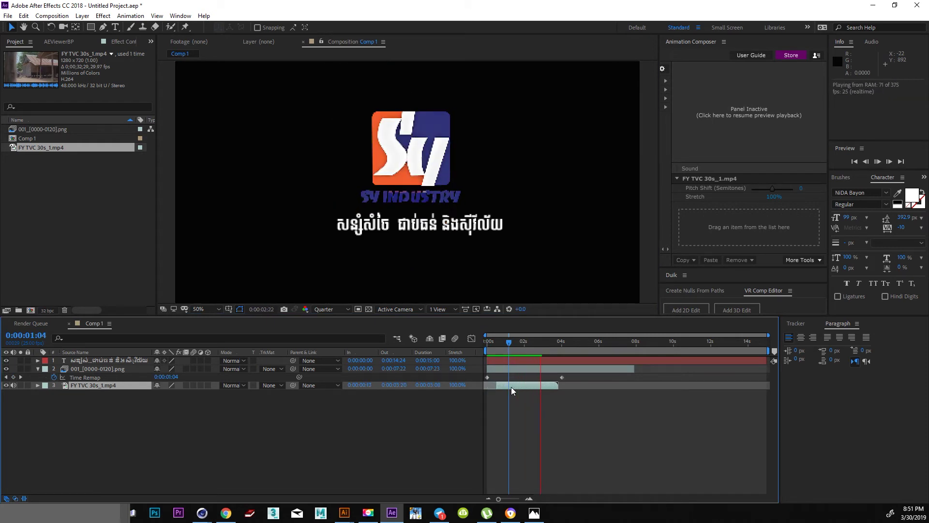
{"action": "key", "text": "space"}
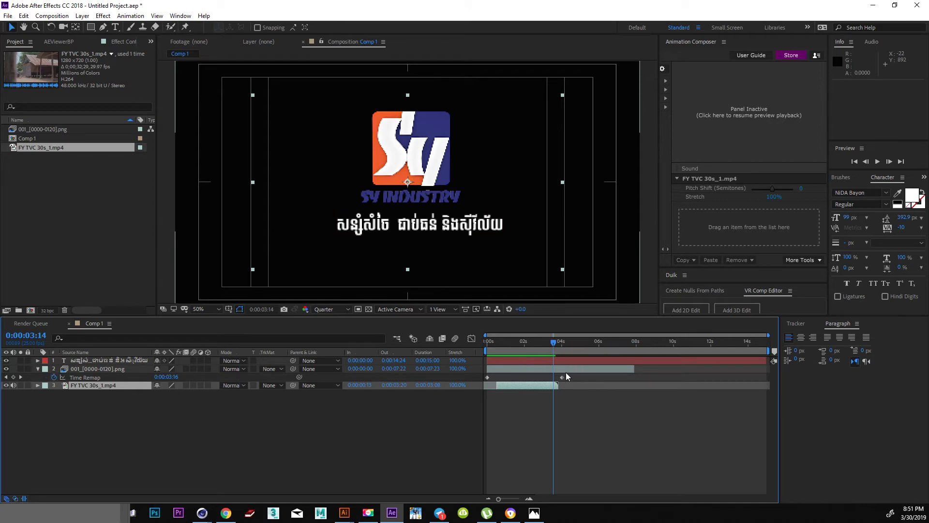
Trim the logo sequence layer to end at 0:00:04:01 with Alt+]
{"action": "left_click", "coordinate": [562, 348]}
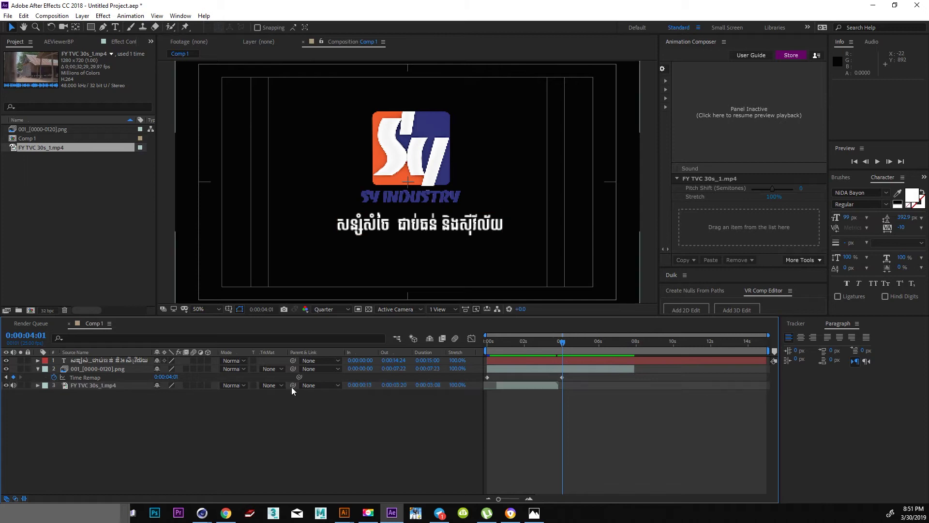
{"action": "left_click", "coordinate": [107, 368]}
{"action": "key", "text": "alt+bracketright"}
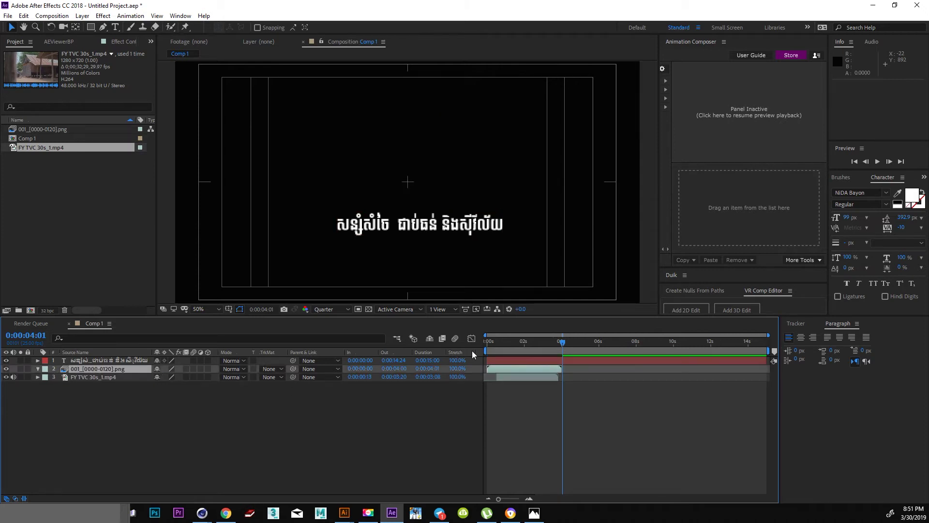
{"action": "left_click", "coordinate": [562, 348]}
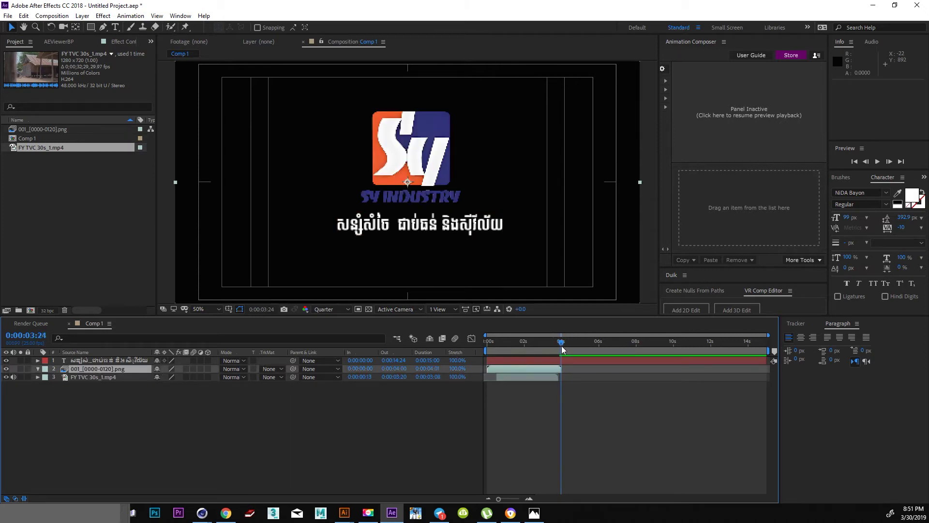
End the work area at 0:00:03:24 and trim the comp to the work area
{"action": "key", "text": "n"}
{"action": "right_click", "coordinate": [561, 349]}
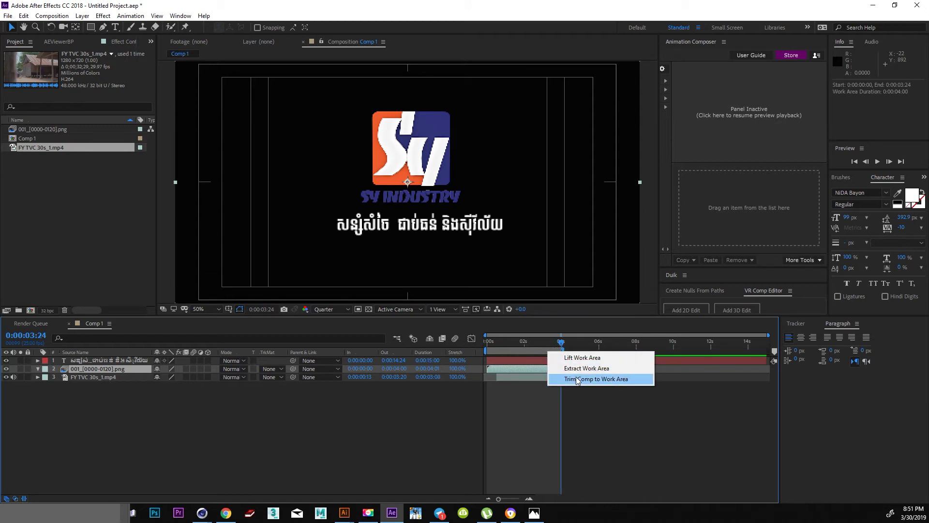
{"action": "left_click", "coordinate": [602, 377]}
{"action": "key", "text": "space"}
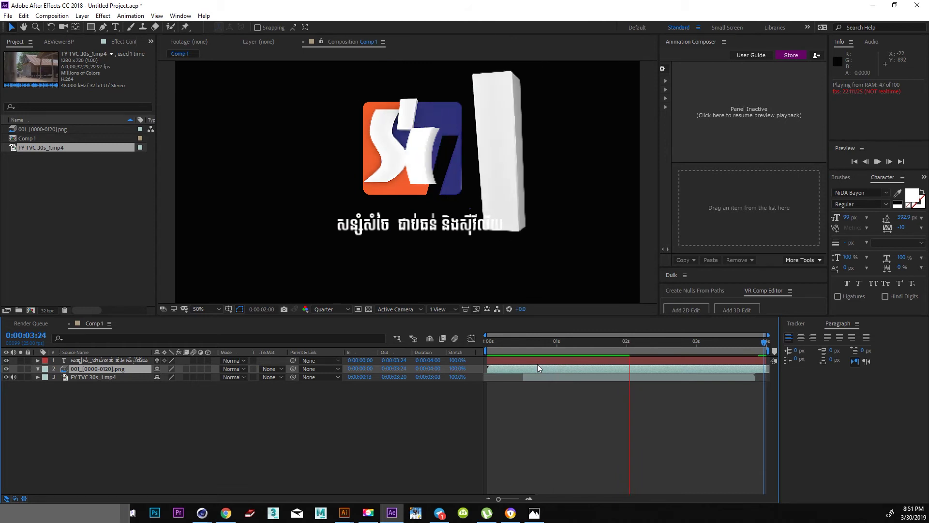
{"action": "key", "text": "space"}
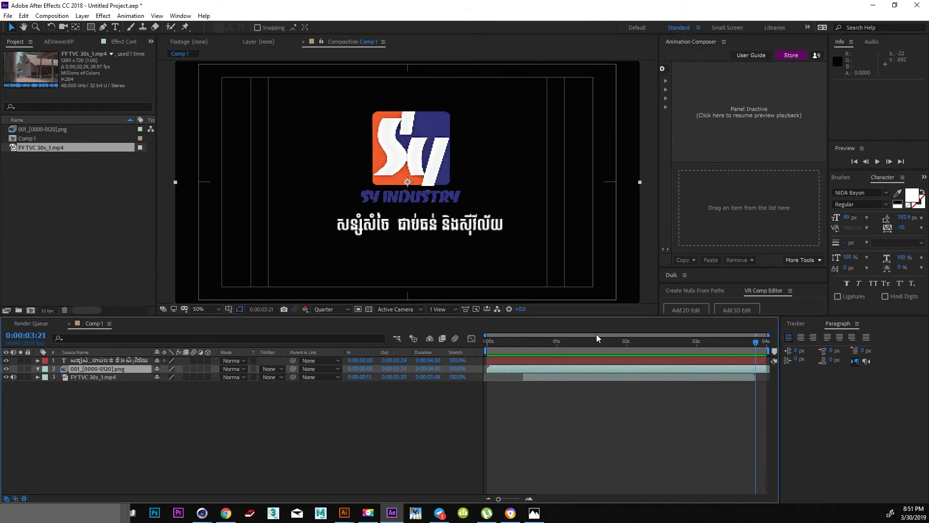
Nudge the Khmer text slightly left and bring up the Window menu
{"action": "left_click", "coordinate": [622, 361]}
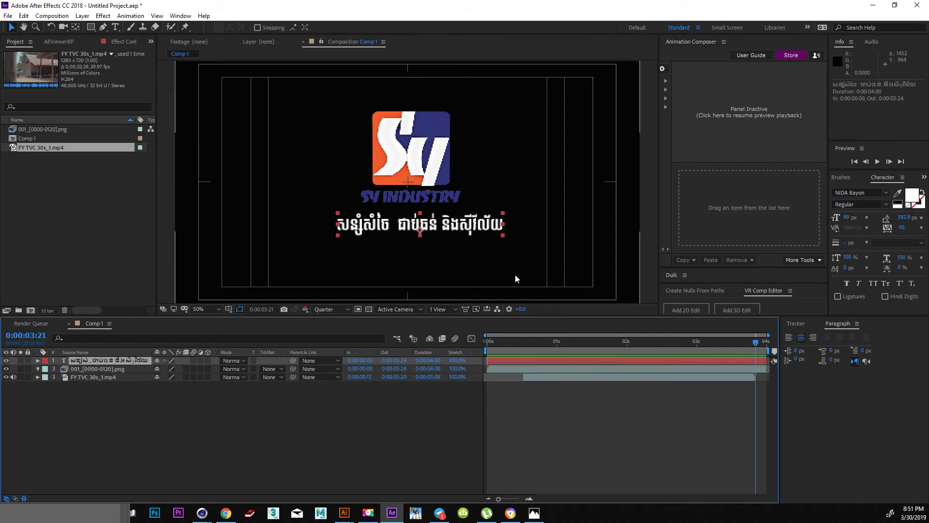
{"action": "left_click_drag", "start_coordinate": [486, 228], "coordinate": [483, 229]}
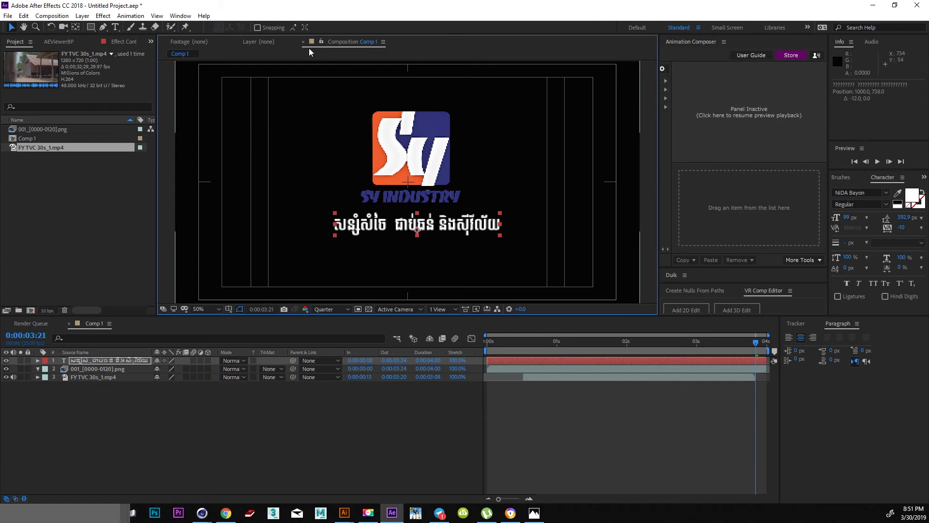
{"action": "left_click", "coordinate": [180, 16]}
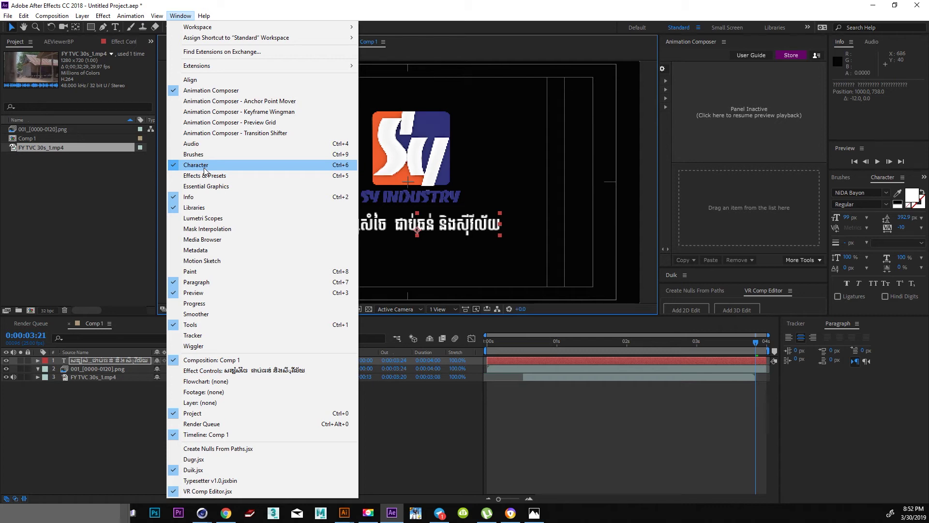
Align the Khmer text layer to the horizontal centre via the Align panel, then preview
{"action": "left_click", "coordinate": [191, 80]}
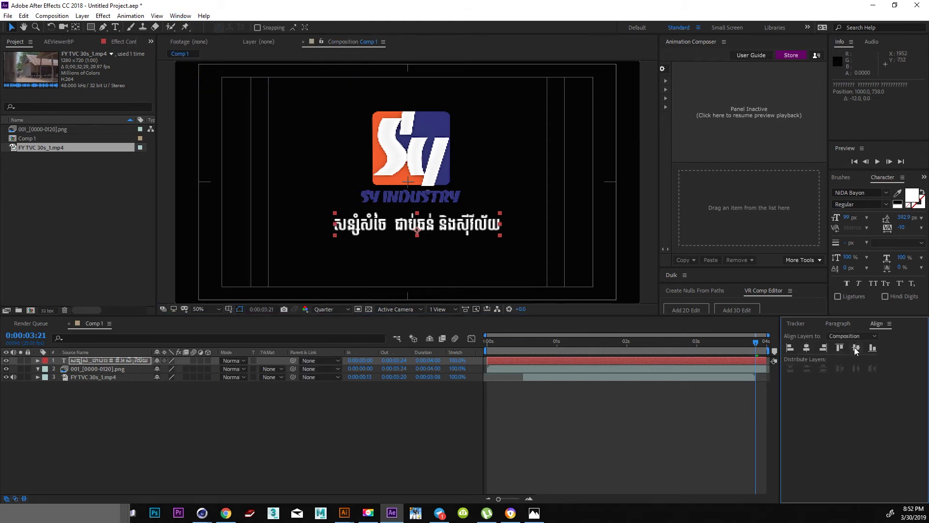
{"action": "left_click", "coordinate": [807, 348]}
{"action": "left_click", "coordinate": [605, 390]}
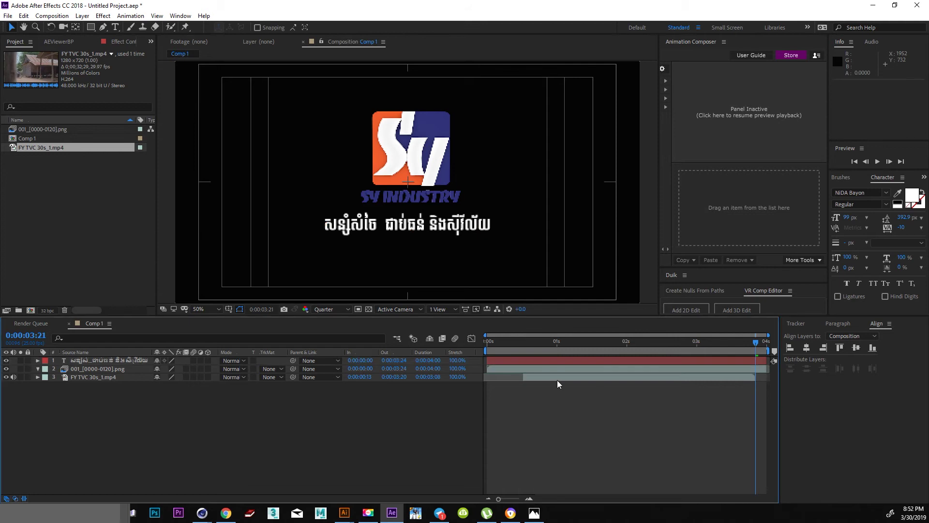
{"action": "left_click", "coordinate": [422, 196]}
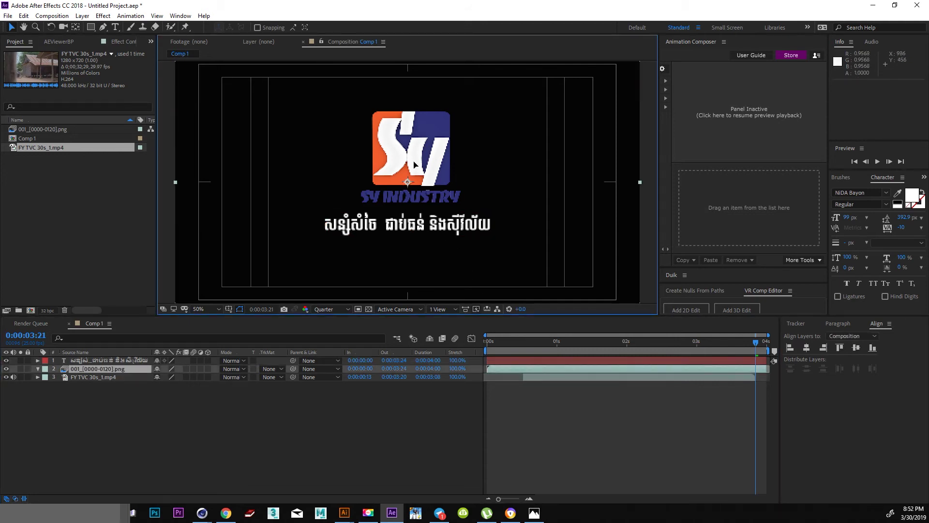
{"action": "left_click_drag", "start_coordinate": [496, 341], "coordinate": [481, 347]}
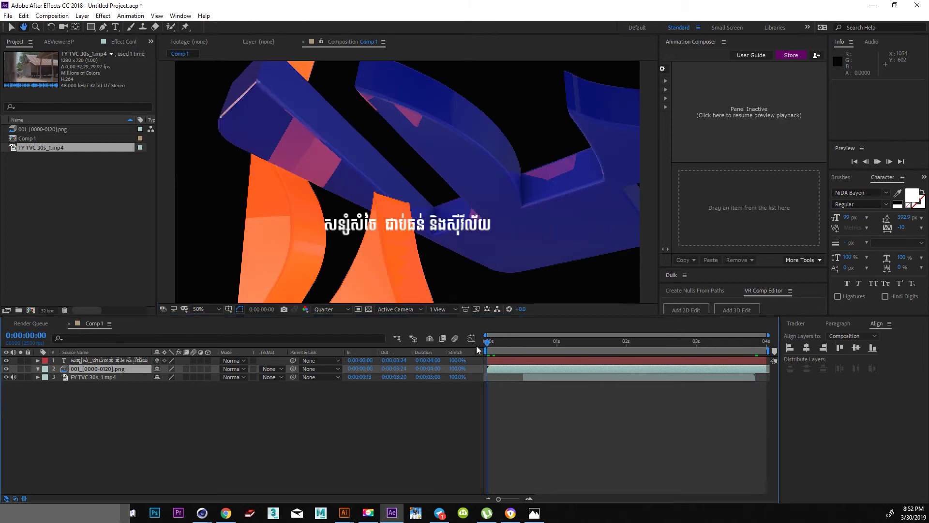
{"action": "key", "text": "space"}
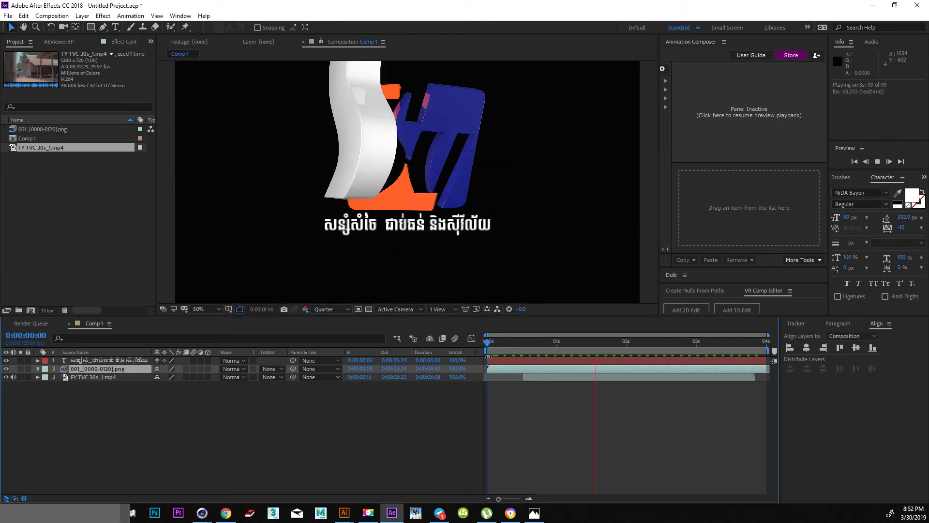
{"action": "key", "text": "space"}
Start the Khmer text at 0:00:00:12 and bring up the composition's new-layer options
{"action": "left_click", "coordinate": [580, 361]}
{"action": "left_click_drag", "start_coordinate": [579, 361], "coordinate": [559, 365]}
{"action": "right_click", "coordinate": [250, 412]}
{"action": "mouse_move", "coordinate": [306, 306]}
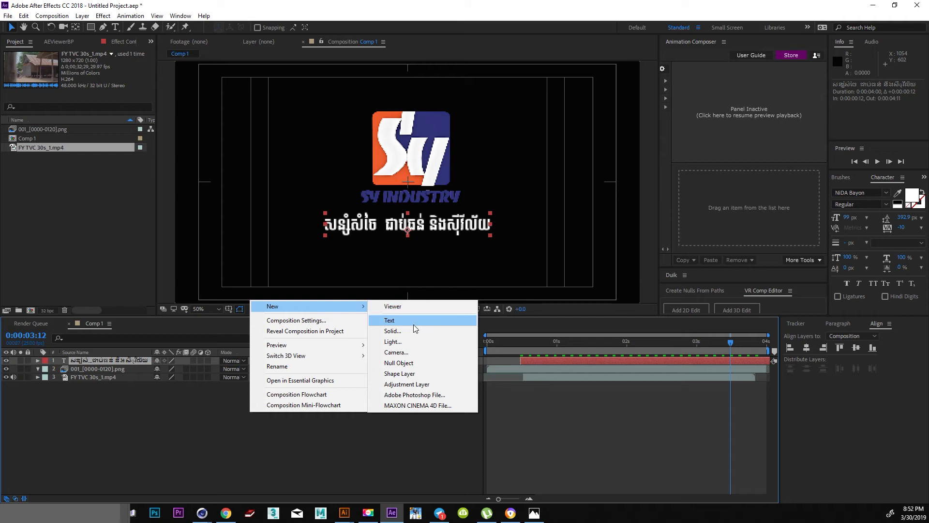
{"action": "left_click", "coordinate": [544, 430]}
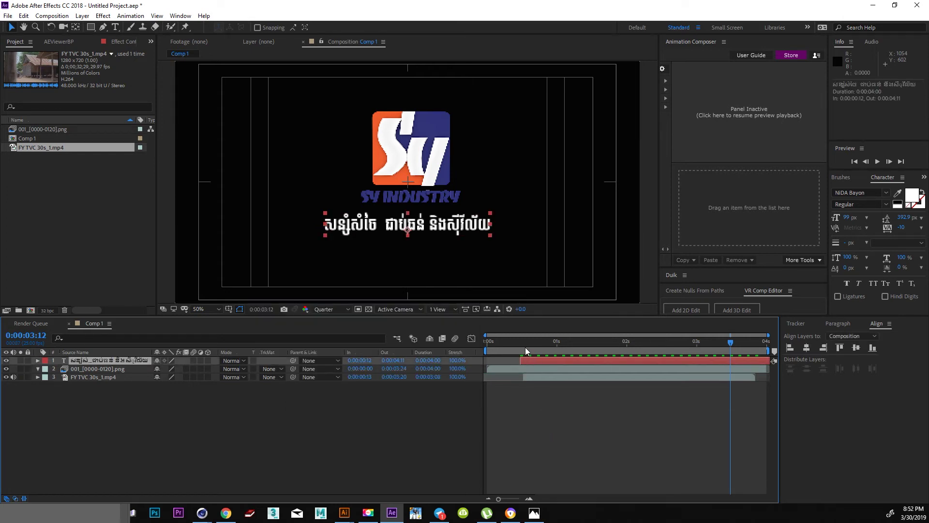
{"action": "left_click_drag", "start_coordinate": [516, 341], "coordinate": [620, 342]}
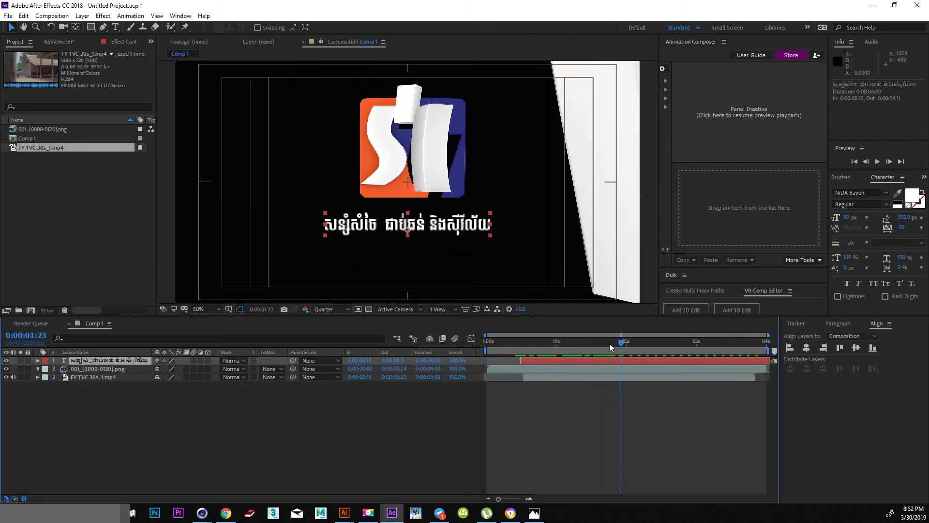
{"action": "right_click", "coordinate": [586, 361]}
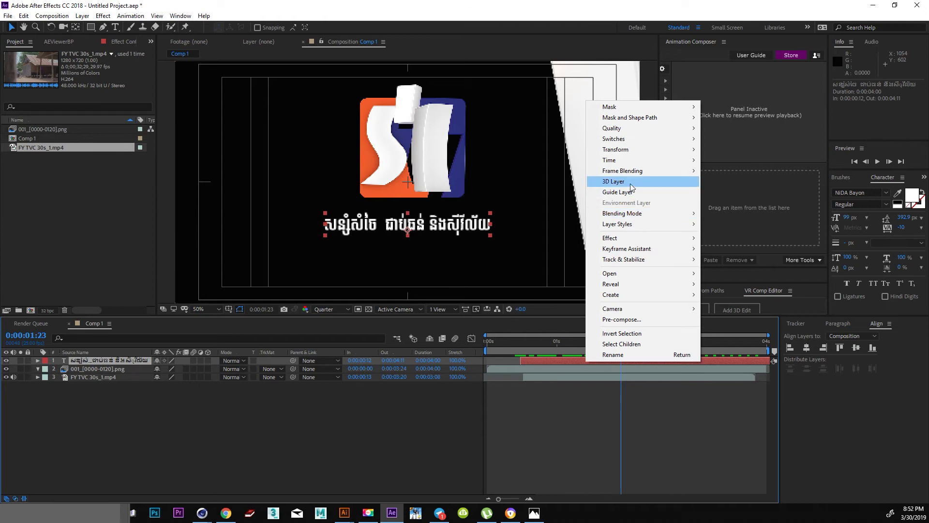
{"action": "right_click", "coordinate": [345, 409]}
{"action": "mouse_move", "coordinate": [402, 300]}
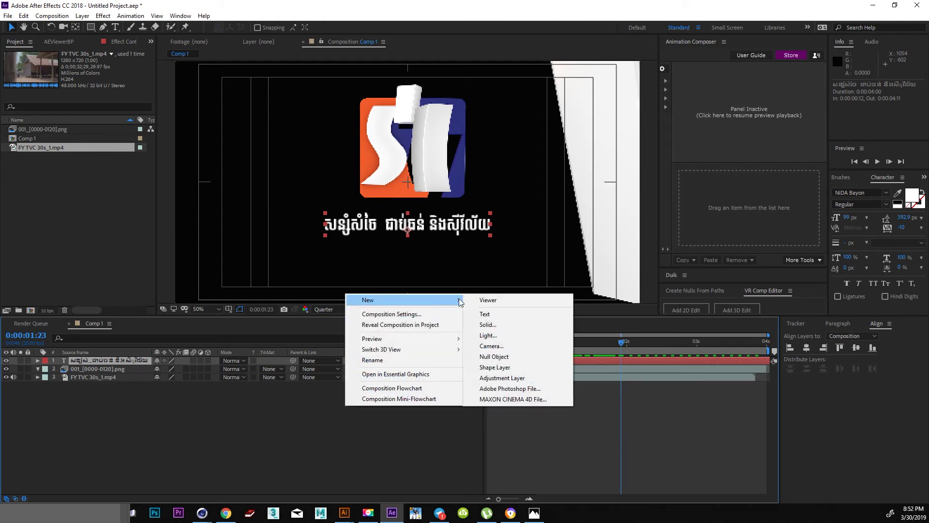
Create a dark gray solid and move it up over the top of the frame
{"action": "left_click", "coordinate": [492, 325]}
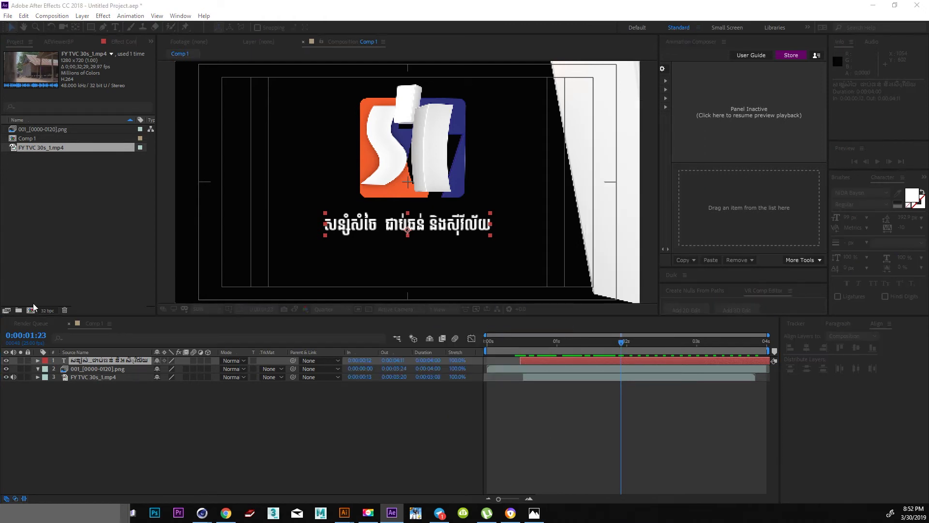
{"action": "key", "text": "Return"}
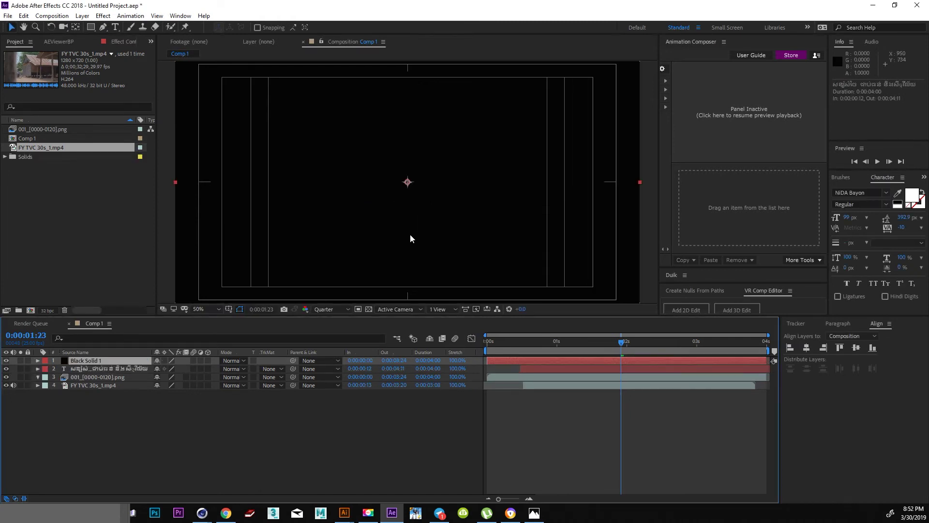
{"action": "key", "text": "ctrl+shift+y"}
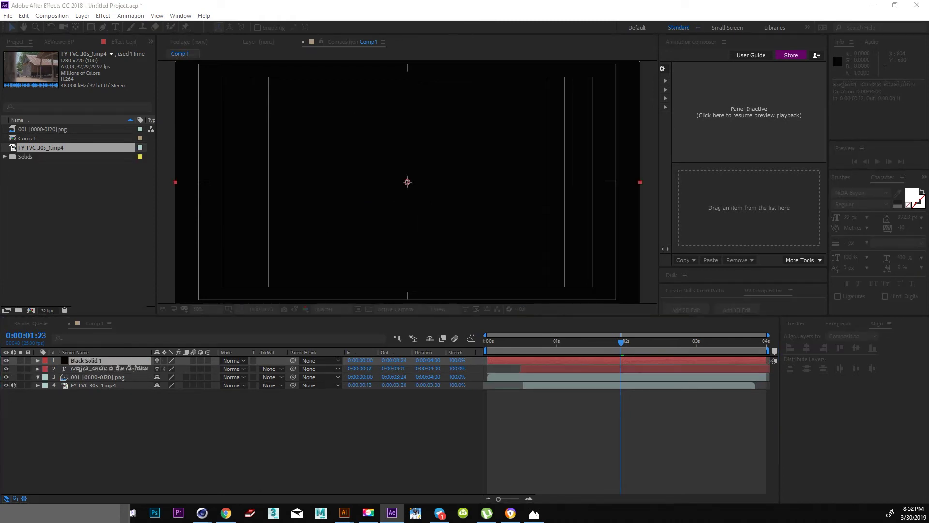
{"action": "key", "text": "Return"}
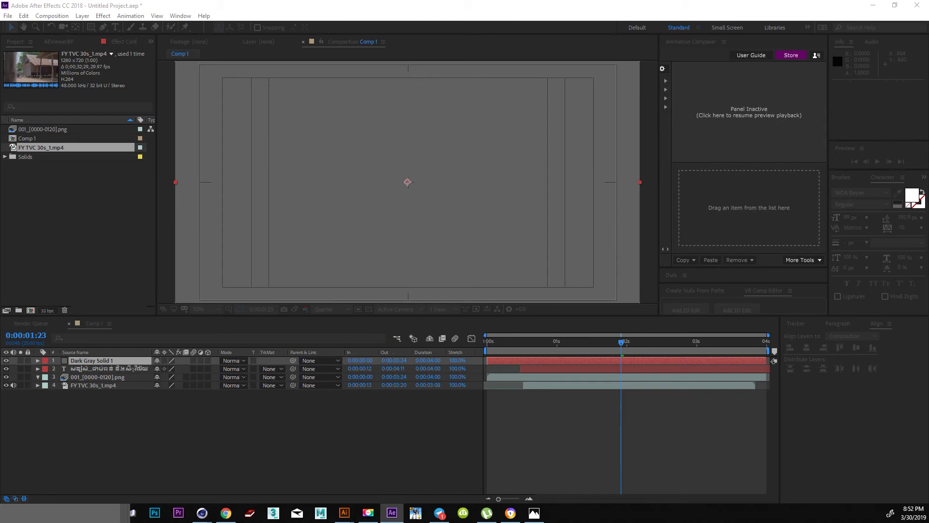
{"action": "mouse_move", "coordinate": [435, 233]}
{"action": "left_mouse_down"}
{"action": "mouse_move", "coordinate": [446, 129]}
{"action": "mouse_move", "coordinate": [431, 138]}
{"action": "left_mouse_up"}
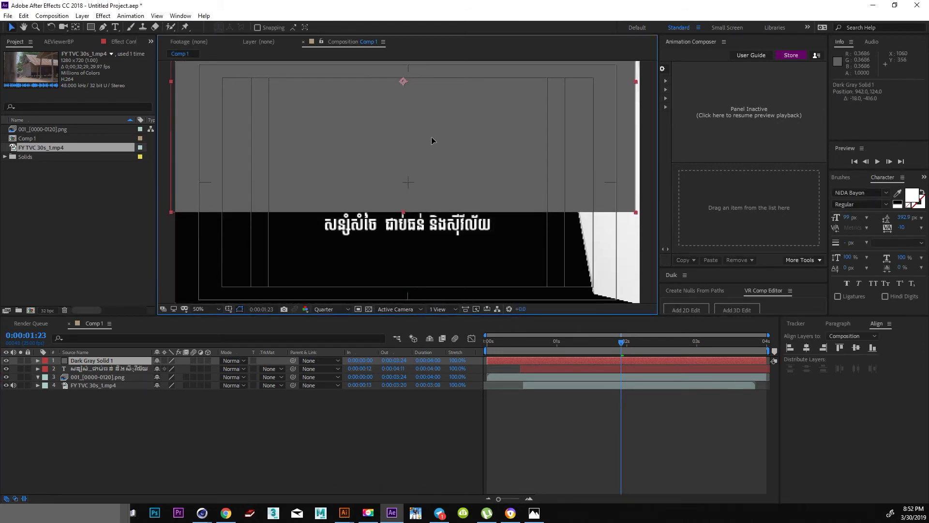
Set a Position keyframe on the Khmer text at 0:00:00:19
{"action": "left_click", "coordinate": [542, 370]}
{"action": "left_click", "coordinate": [542, 344]}
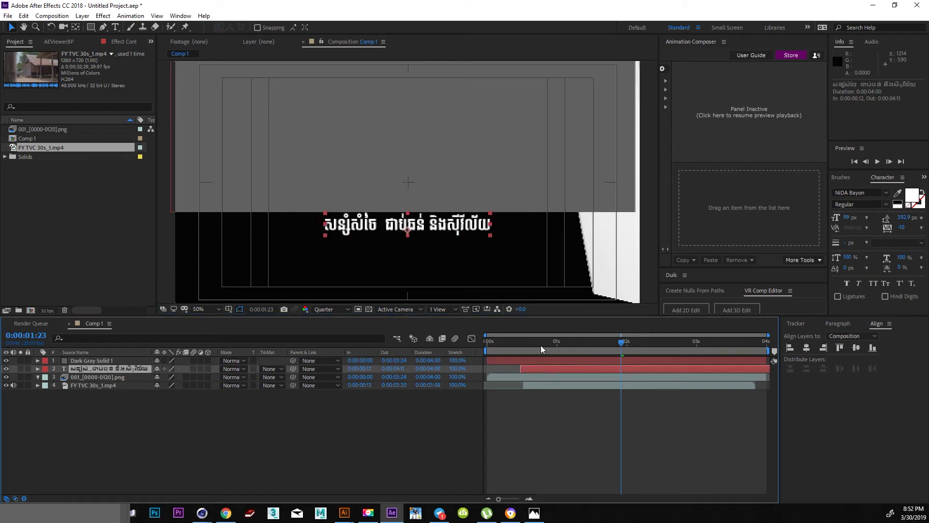
{"action": "key", "text": "p"}
{"action": "left_click", "coordinate": [62, 377]}
At 0:00:00:13, move the Khmer text up behind the gray solid to Y 614
{"action": "left_click", "coordinate": [523, 342]}
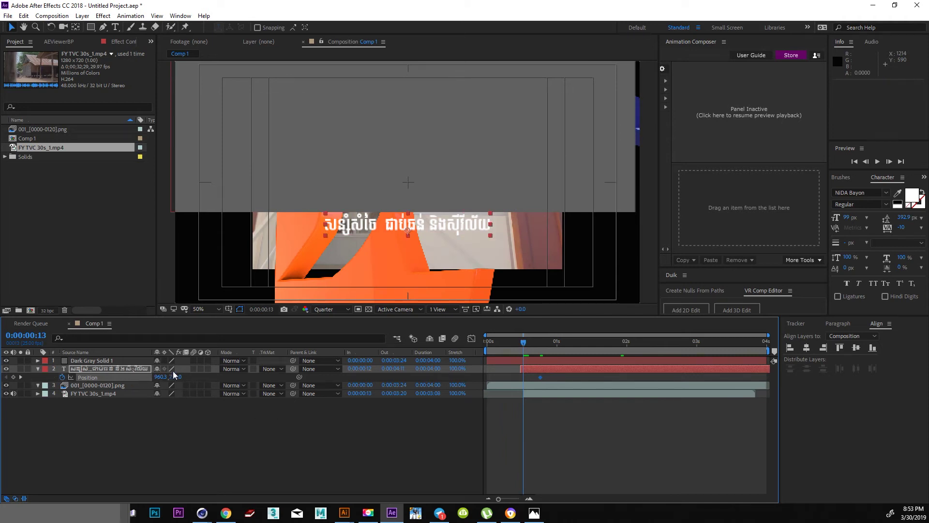
{"action": "left_click_drag", "start_coordinate": [174, 377], "coordinate": [145, 376]}
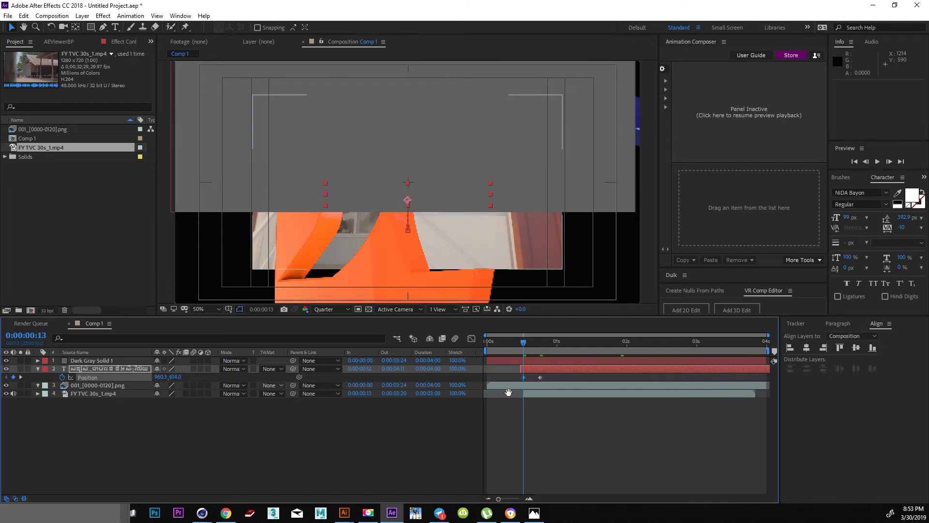
{"action": "key", "text": "space"}
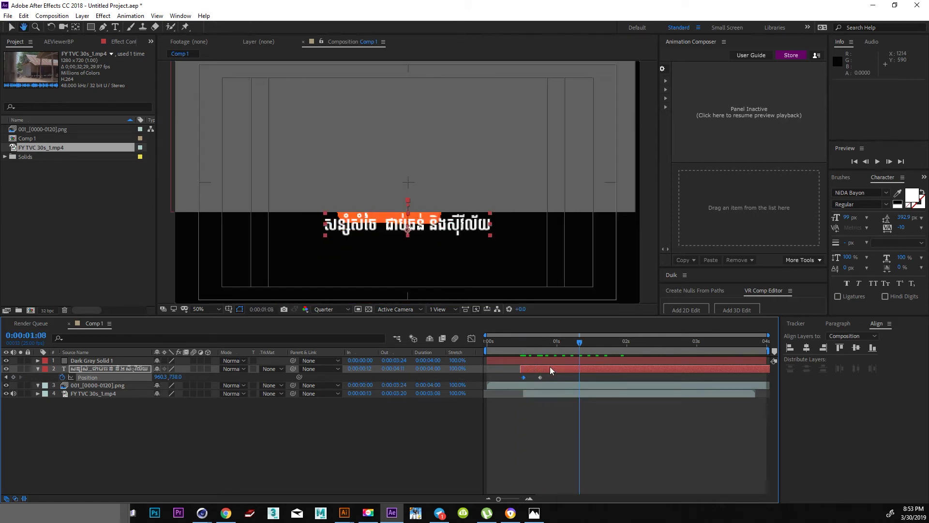
{"action": "left_click", "coordinate": [20, 368]}
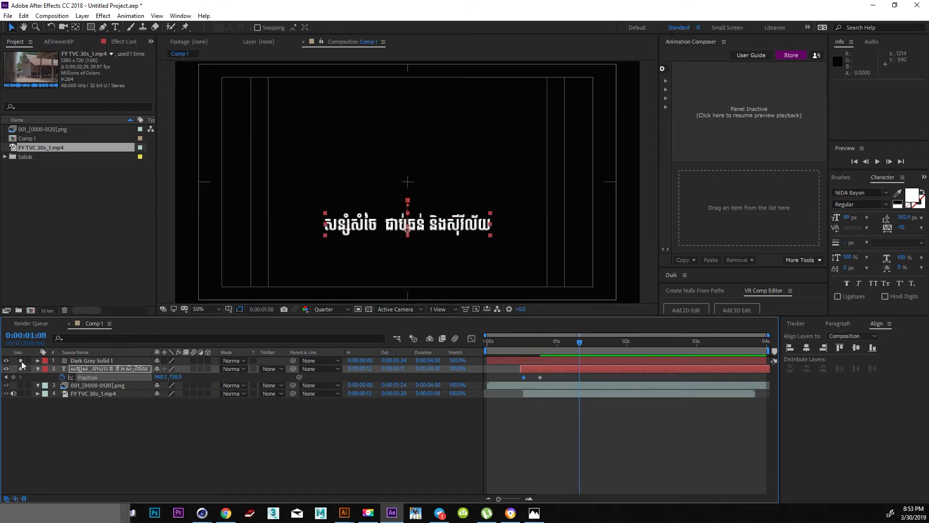
{"action": "key", "text": "space"}
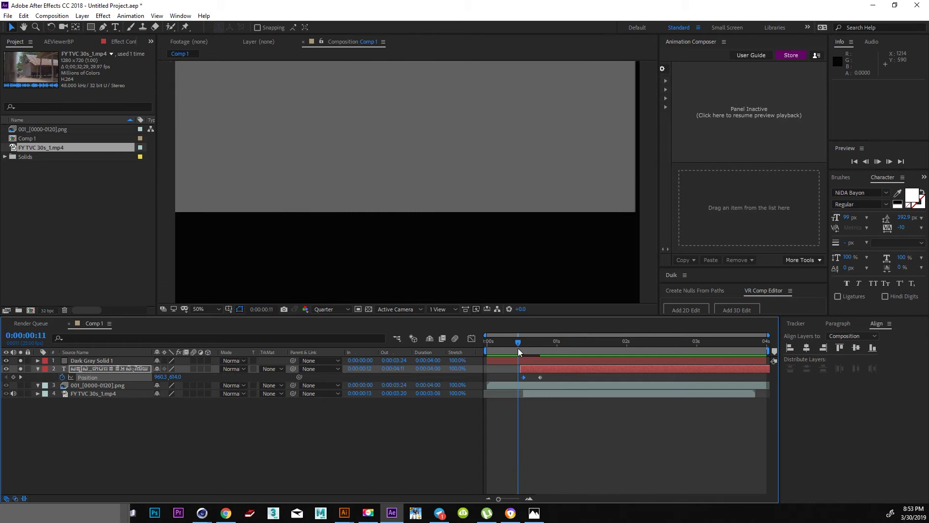
{"action": "key", "text": "space"}
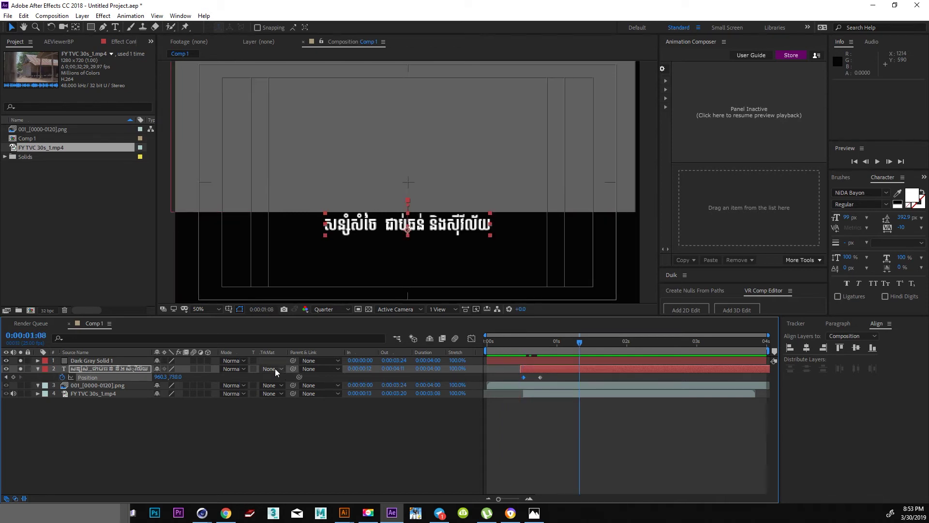
Set the text layer's track matte to Alpha Inverted Matte and preview the slide-in
{"action": "left_click", "coordinate": [275, 368]}
{"action": "left_click", "coordinate": [358, 390]}
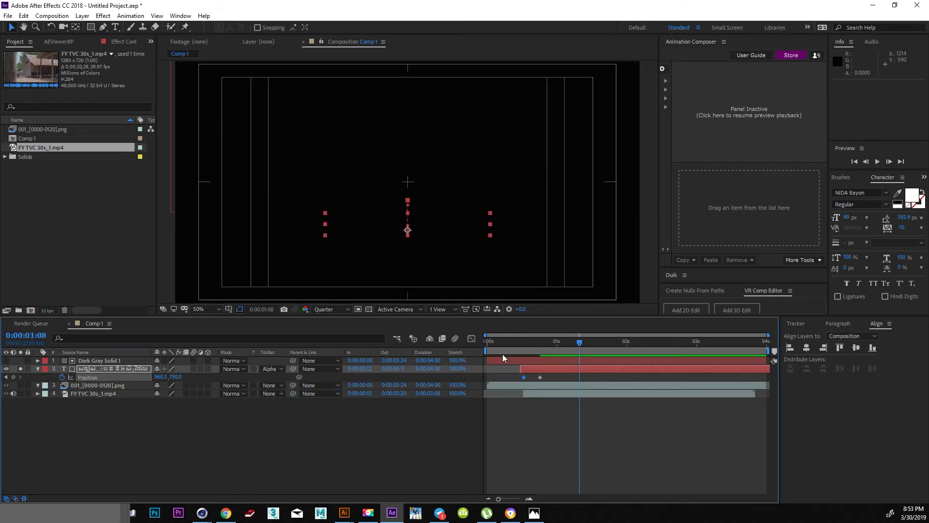
{"action": "left_click", "coordinate": [275, 366]}
{"action": "left_click", "coordinate": [329, 408]}
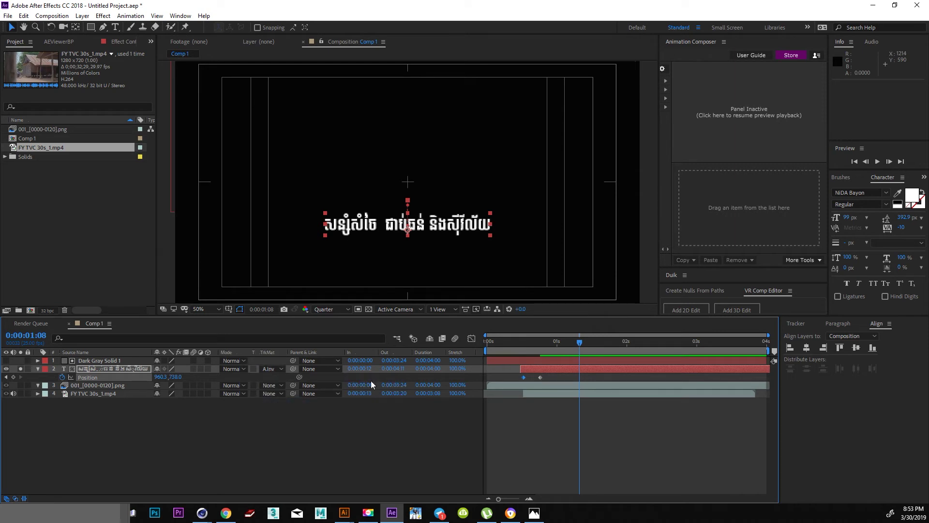
{"action": "left_click", "coordinate": [524, 347]}
{"action": "key", "text": "space"}
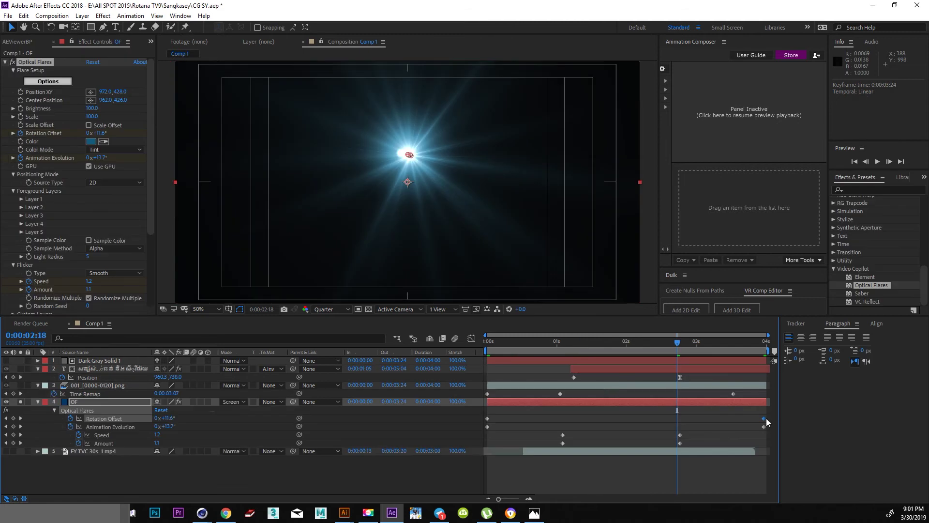
{"action": "right_click", "coordinate": [766, 421]}
{"action": "mouse_move", "coordinate": [802, 362]}
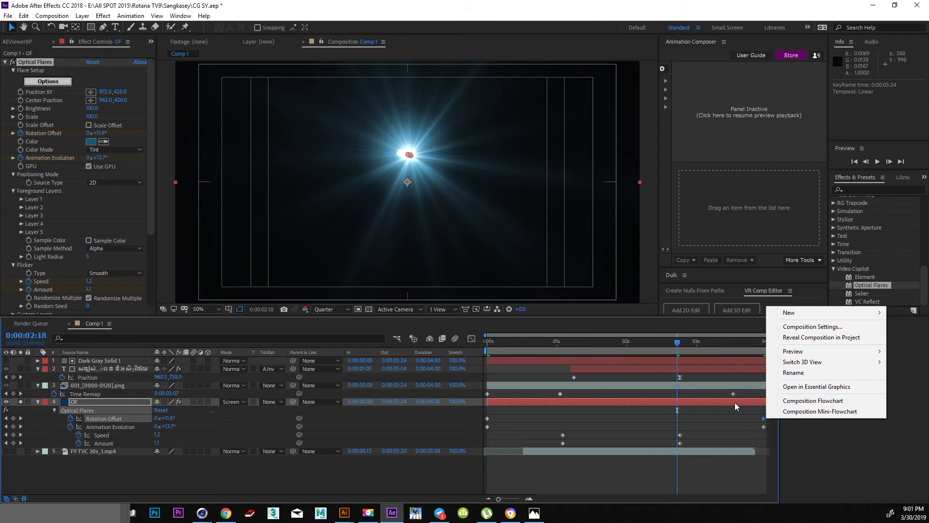
Easy Ease the final Rotation Offset and Animation Evolution keyframes, lengthening the ease in Graph Editor
{"action": "left_click", "coordinate": [765, 420]}
{"action": "left_click", "coordinate": [764, 426], "text": "shift"}
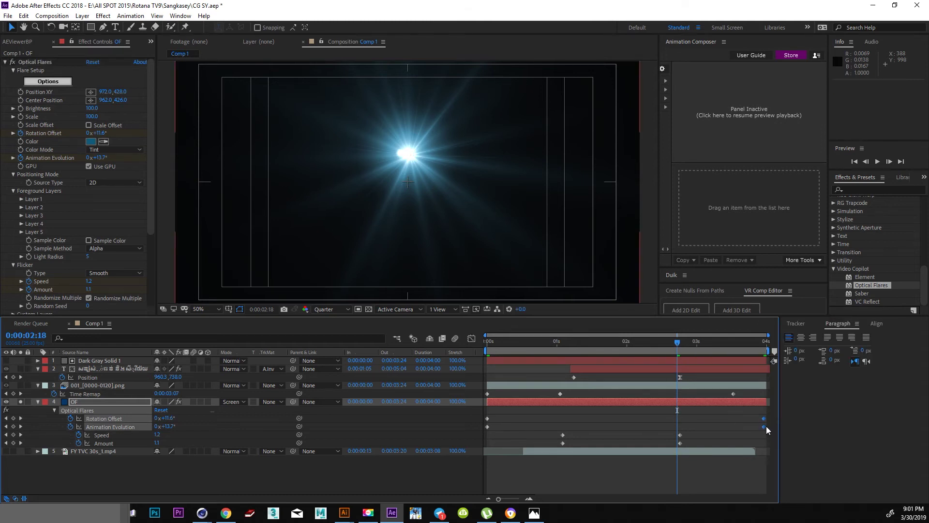
{"action": "right_click", "coordinate": [765, 425]}
{"action": "mouse_move", "coordinate": [806, 418]}
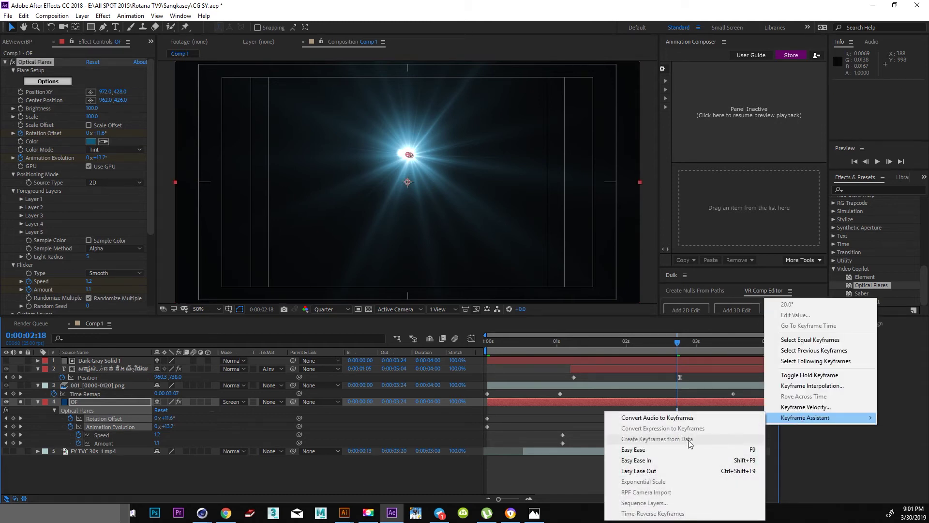
{"action": "left_click", "coordinate": [678, 449]}
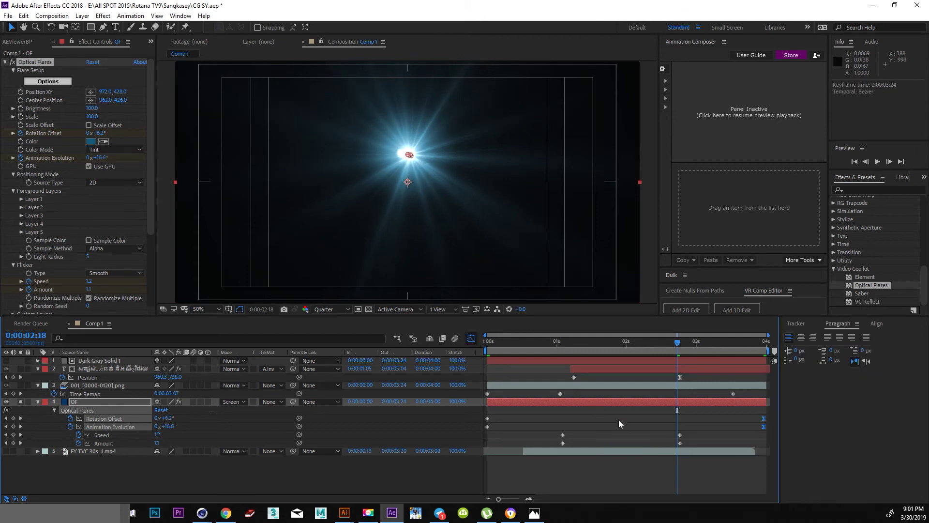
{"action": "key", "text": "shift+F3"}
{"action": "left_click_drag", "start_coordinate": [717, 419], "coordinate": [679, 403]}
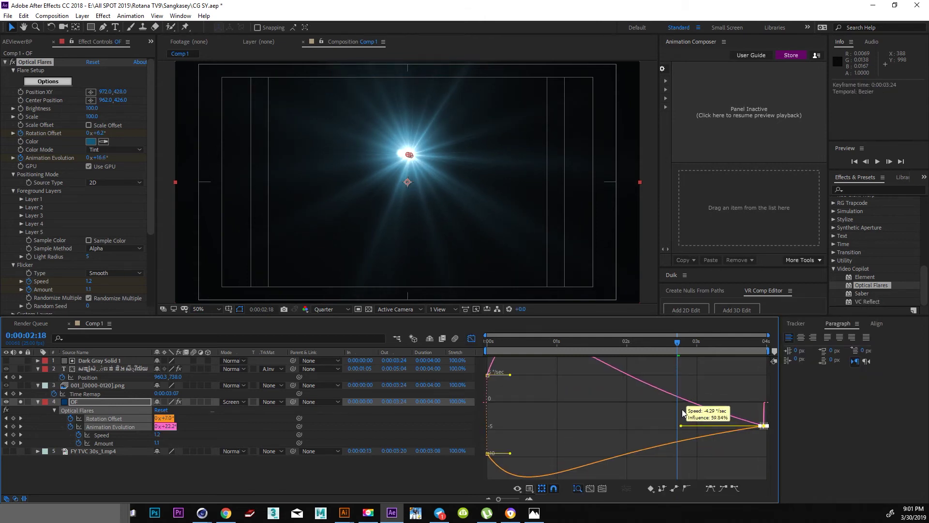
{"action": "left_click", "coordinate": [472, 339]}
{"action": "key", "text": "space"}
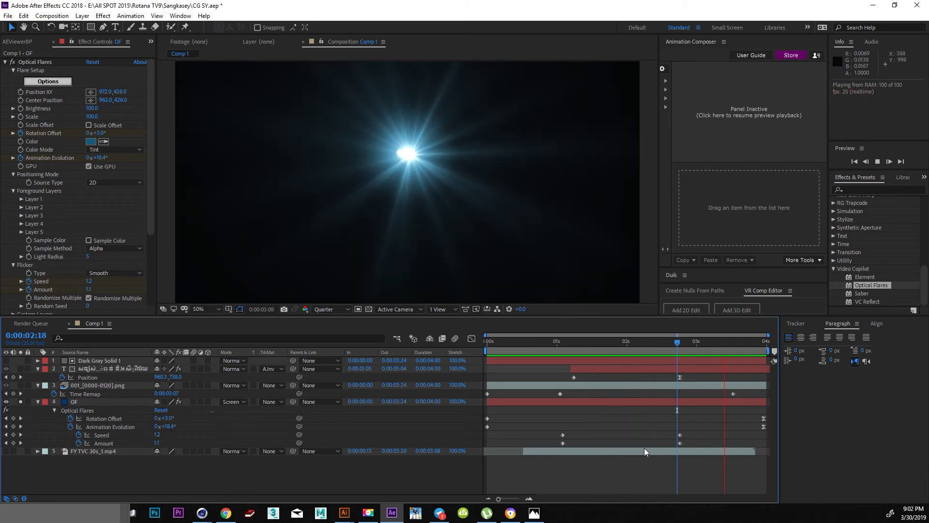
Collapse the layer properties, make the logo layer visible and unsolo the flare layer
{"action": "left_click", "coordinate": [37, 368]}
{"action": "left_click", "coordinate": [37, 377]}
{"action": "left_click", "coordinate": [37, 386]}
{"action": "left_click", "coordinate": [653, 347]}
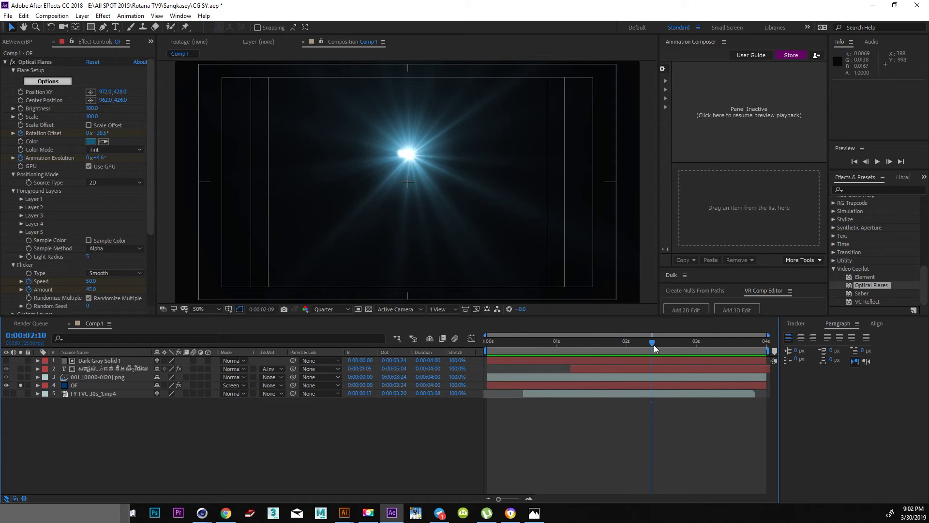
{"action": "left_click", "coordinate": [20, 385]}
{"action": "left_click", "coordinate": [6, 377]}
{"action": "key", "text": "Home"}
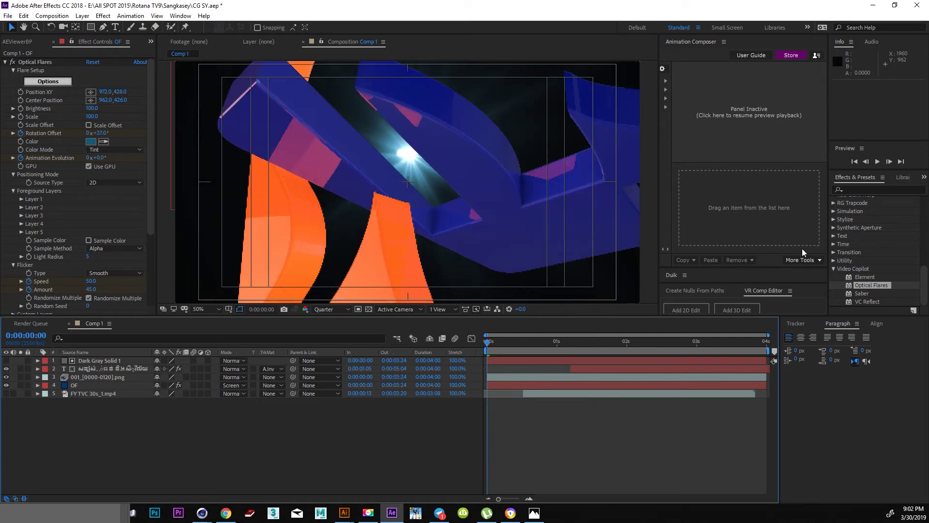
Apply Edge Blur to the logo layer with a Blur Amount of 2.0
{"action": "left_click", "coordinate": [859, 190]}
{"action": "type", "text": "ed"}
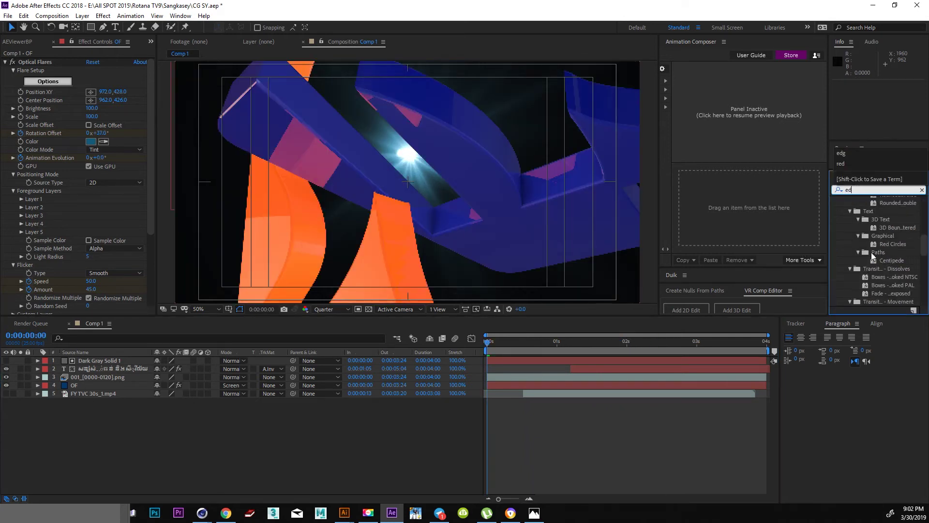
{"action": "type", "text": "g"}
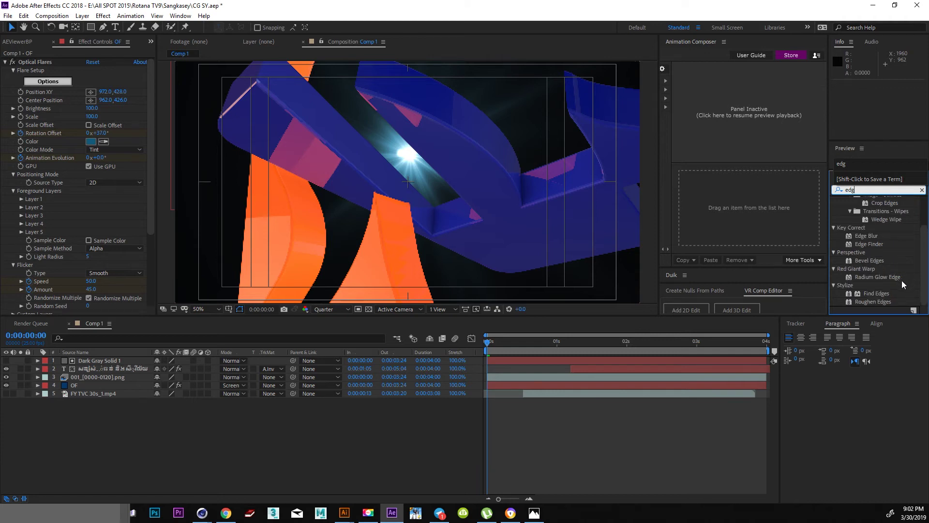
{"action": "left_click", "coordinate": [868, 237]}
{"action": "left_click_drag", "start_coordinate": [852, 237], "coordinate": [605, 380]}
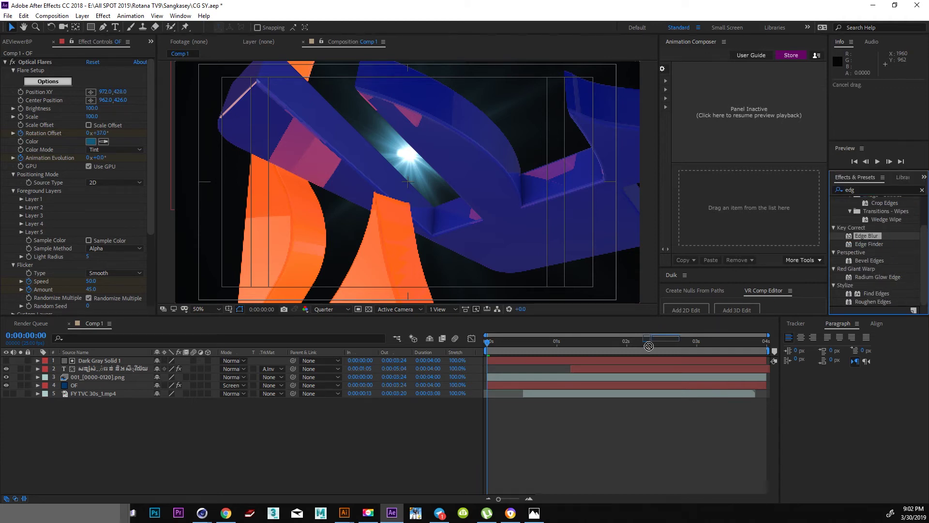
{"action": "left_click", "coordinate": [89, 78]}
{"action": "type", "text": "2"}
{"action": "key", "text": "Return"}
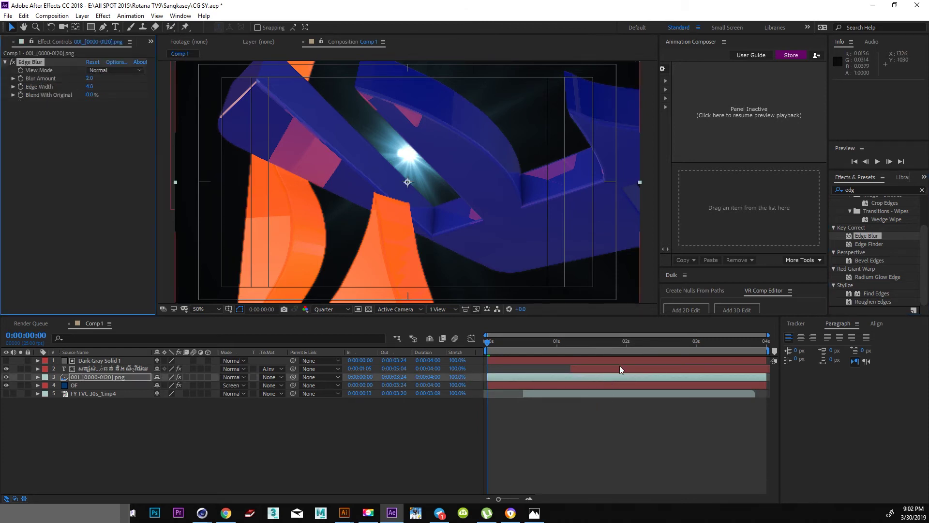
Scrub to 0:00:03:05 to check the softened logo, then select the logo layer
{"action": "left_click_drag", "start_coordinate": [629, 345], "coordinate": [613, 346]}
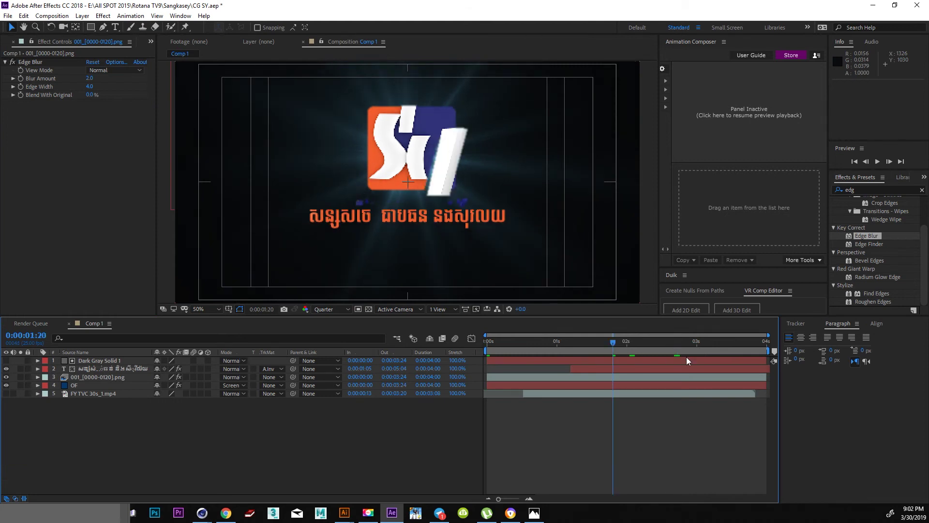
{"action": "left_click_drag", "start_coordinate": [682, 346], "coordinate": [711, 344]}
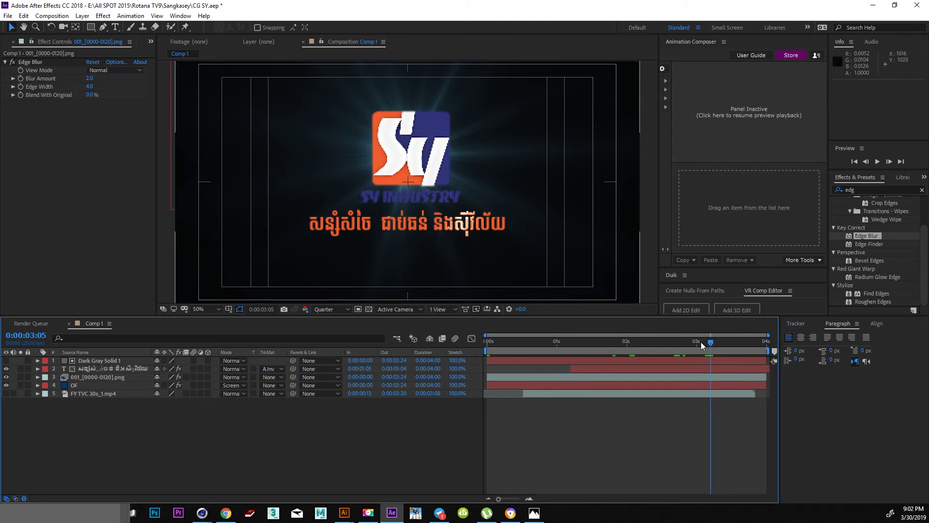
{"action": "left_click", "coordinate": [90, 379]}
Duplicate the logo layer and give the copy a white Fill effect
{"action": "key", "text": "ctrl+d"}
{"action": "double_click", "coordinate": [853, 189]}
{"action": "type", "text": "fill"}
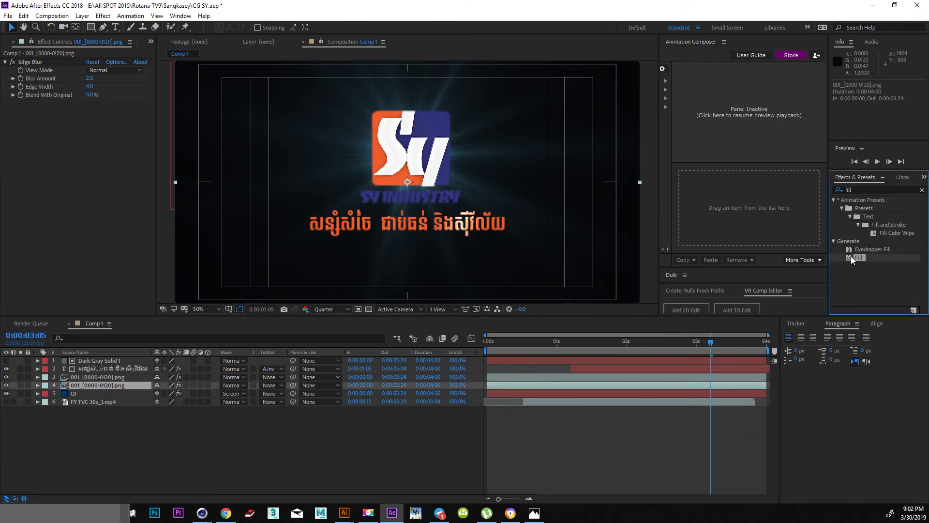
{"action": "double_click", "coordinate": [851, 257]}
{"action": "left_click", "coordinate": [91, 128]}
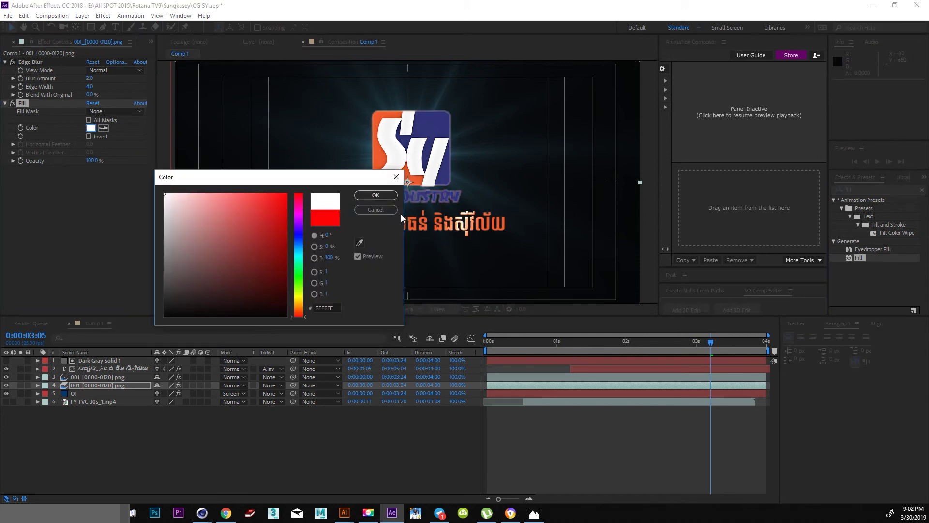
{"action": "left_click", "coordinate": [375, 195]}
Apply Gaussian Blur from Blur & Sharpen to the duplicate logo layer
{"action": "double_click", "coordinate": [868, 190]}
{"action": "type", "text": "glow"}
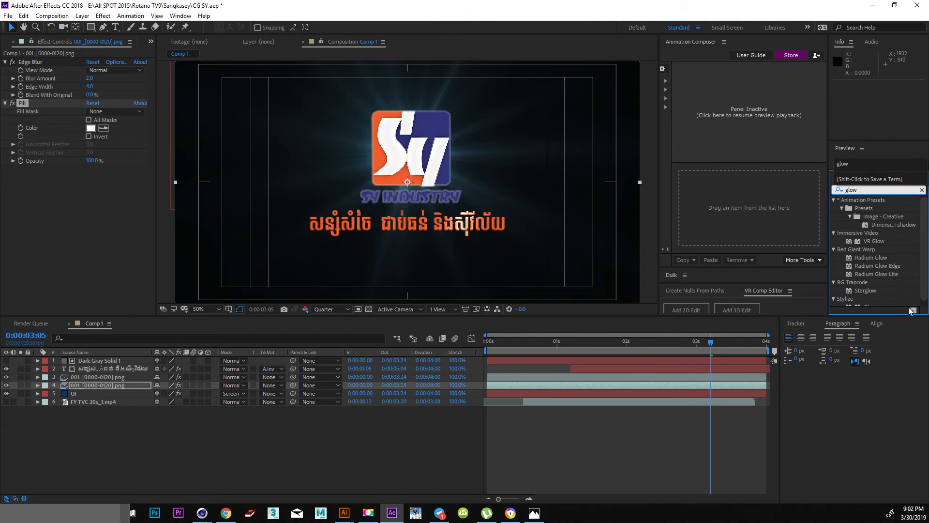
{"action": "scroll", "coordinate": [852, 298], "scroll_direction": "down", "scroll_amount": 1}
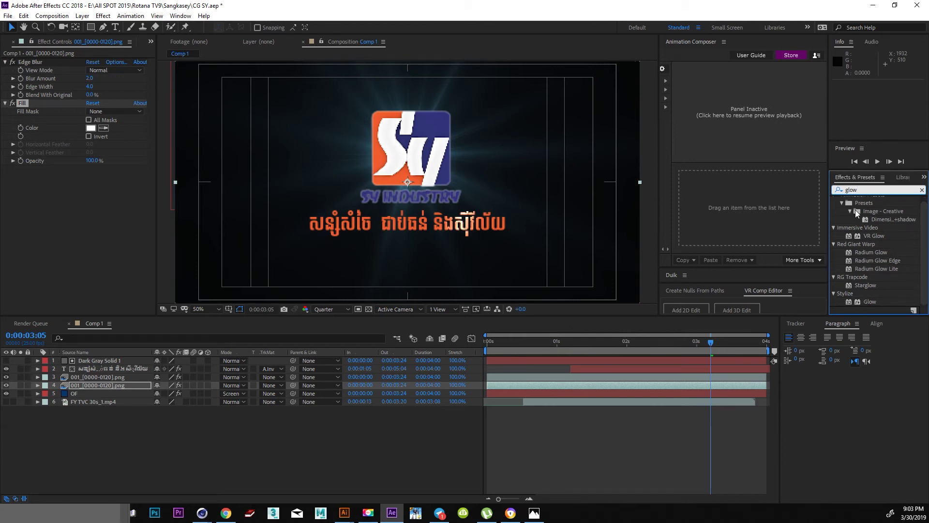
{"action": "double_click", "coordinate": [867, 189]}
{"action": "key", "text": "BackSpace"}
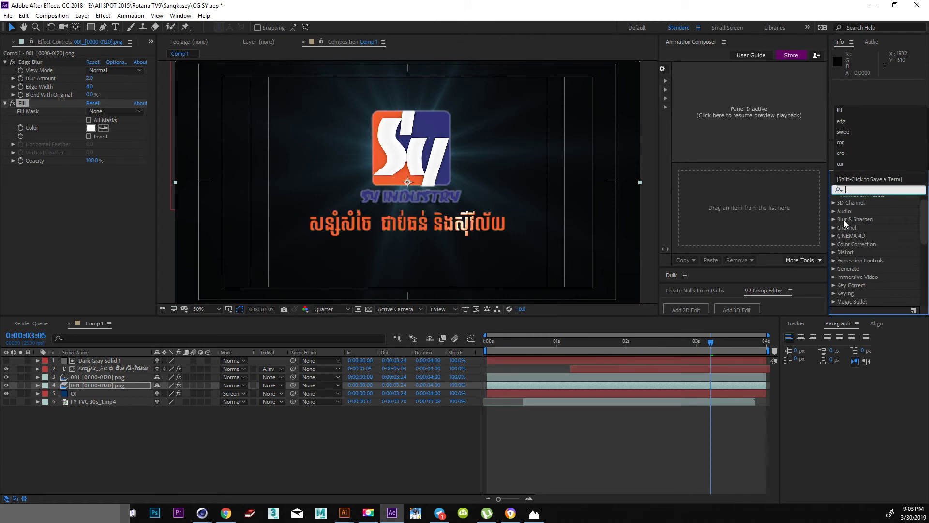
{"action": "left_click", "coordinate": [844, 219]}
{"action": "left_click", "coordinate": [833, 219]}
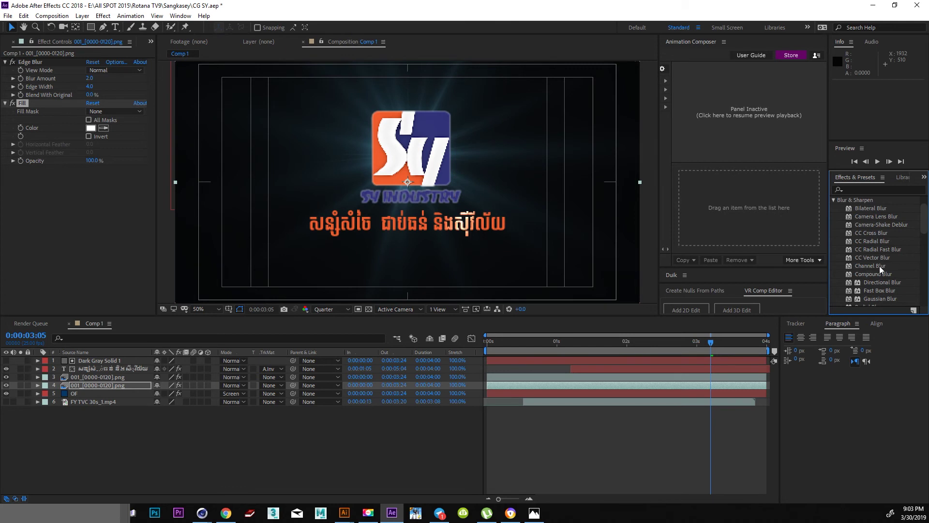
{"action": "left_click_drag", "start_coordinate": [881, 298], "coordinate": [704, 385]}
Raise the Gaussian Blur Blurriness to 61.2 and set the preview resolution to Full
{"action": "left_click_drag", "start_coordinate": [90, 177], "coordinate": [119, 177]}
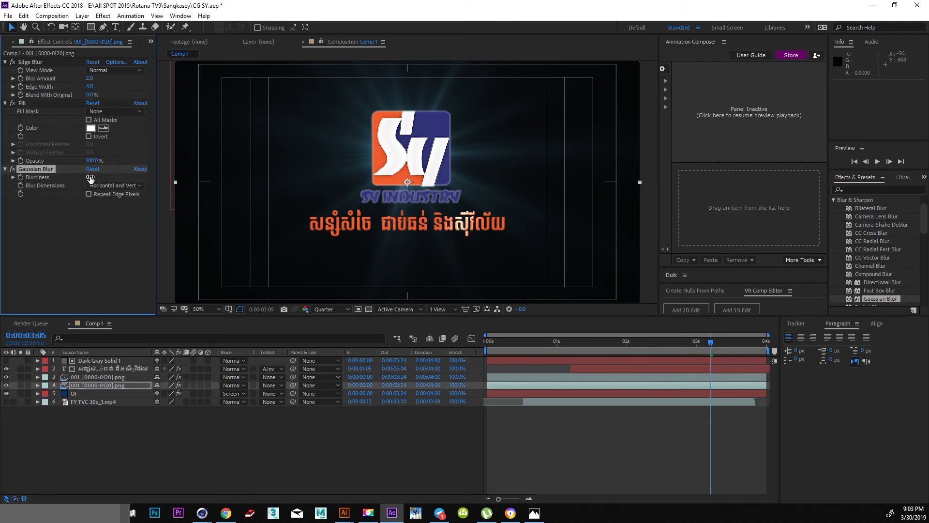
{"action": "left_click_drag", "start_coordinate": [192, 181], "coordinate": [209, 182]}
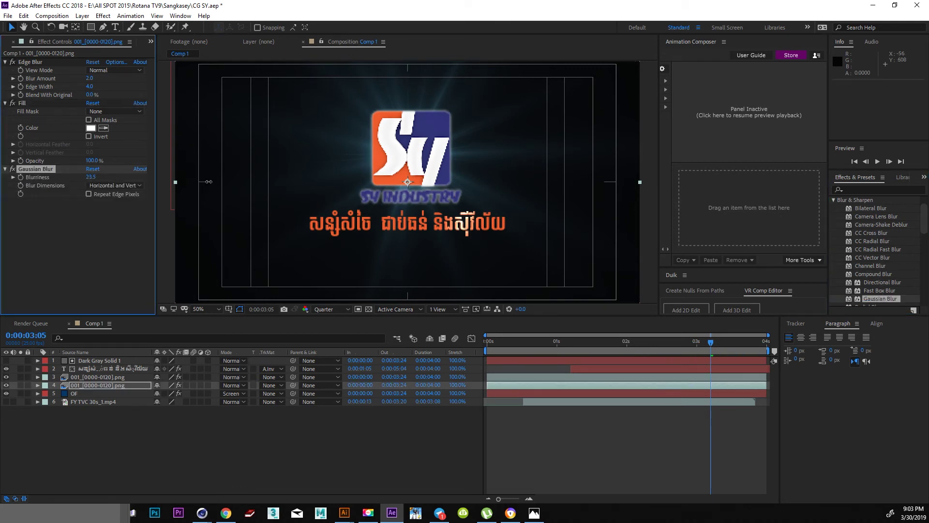
{"action": "left_click", "coordinate": [331, 308]}
{"action": "left_click", "coordinate": [327, 332]}
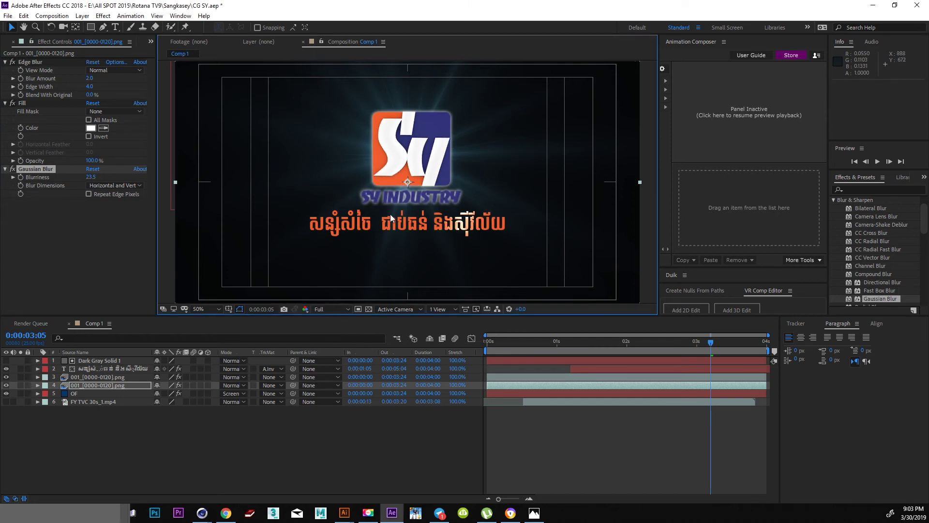
{"action": "mouse_move", "coordinate": [90, 177]}
{"action": "left_mouse_down"}
{"action": "mouse_move", "coordinate": [271, 178]}
{"action": "mouse_move", "coordinate": [527, 271]}
{"action": "left_mouse_up"}
Change the Fill colour to a pale orange (FFD7AD)
{"action": "left_click", "coordinate": [90, 128]}
{"action": "left_click", "coordinate": [488, 290]}
{"action": "left_click", "coordinate": [584, 402]}
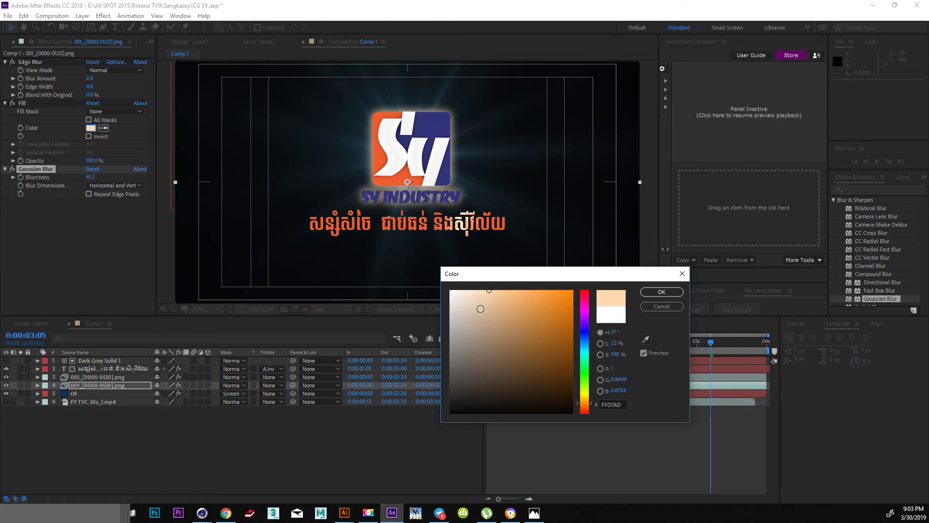
Keep the fill colour white and draw a rectangle mask around the logo text
{"action": "left_click_drag", "start_coordinate": [480, 308], "coordinate": [423, 282]}
{"action": "key", "text": "Return"}
{"action": "left_click", "coordinate": [90, 28]}
{"action": "mouse_move", "coordinate": [331, 184]}
{"action": "left_mouse_down"}
{"action": "mouse_move", "coordinate": [529, 228]}
{"action": "mouse_move", "coordinate": [541, 248]}
{"action": "left_mouse_up"}
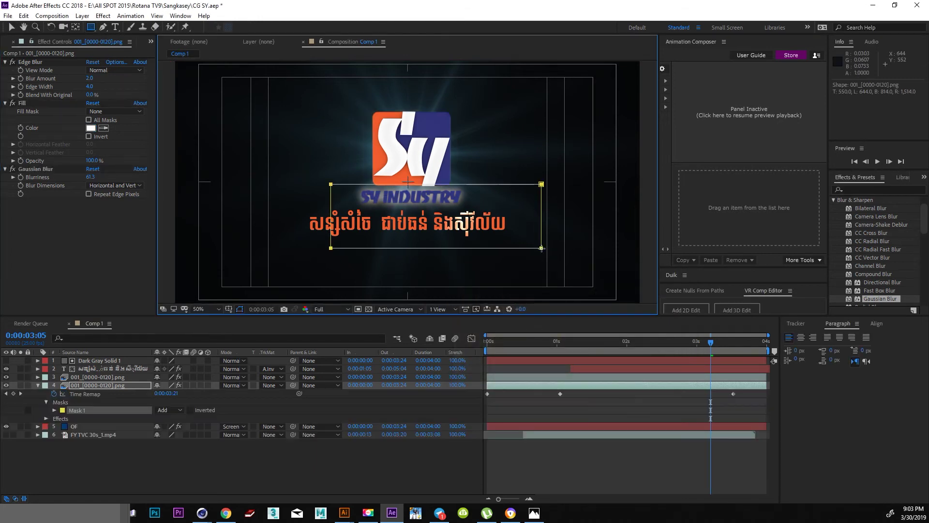
Give the rectangle mask a 50-pixel feather
{"action": "key", "text": "f"}
{"action": "left_click_drag", "start_coordinate": [179, 402], "coordinate": [206, 401]}
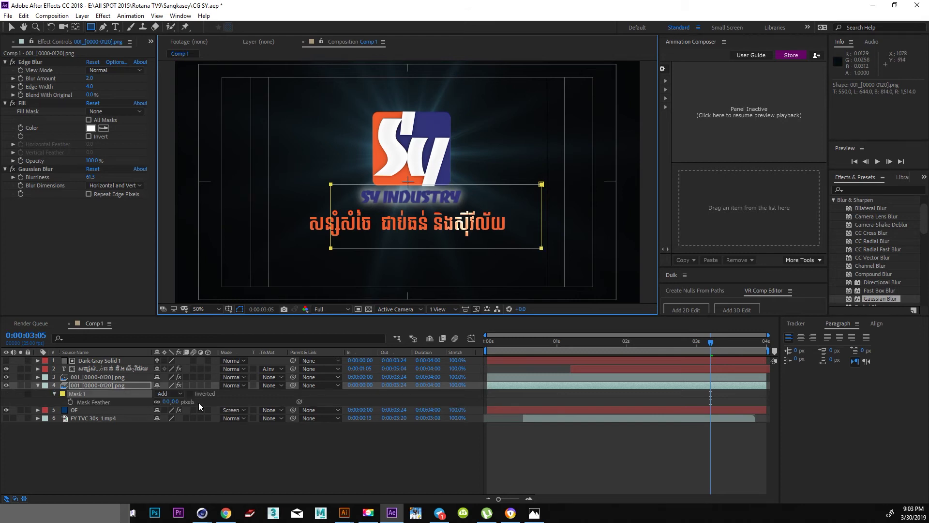
{"action": "left_click", "coordinate": [167, 402]}
{"action": "type", "text": "50"}
{"action": "key", "text": "Return"}
Pull in the mask's right and top edges and reduce the feather to 40 pixels
{"action": "key", "text": "v"}
{"action": "left_click", "coordinate": [540, 213]}
{"action": "left_click_drag", "start_coordinate": [542, 216], "coordinate": [501, 216]}
{"action": "left_click_drag", "start_coordinate": [416, 183], "coordinate": [419, 189]}
{"action": "left_click", "coordinate": [165, 401]}
{"action": "type", "text": "40"}
{"action": "key", "text": "Return"}
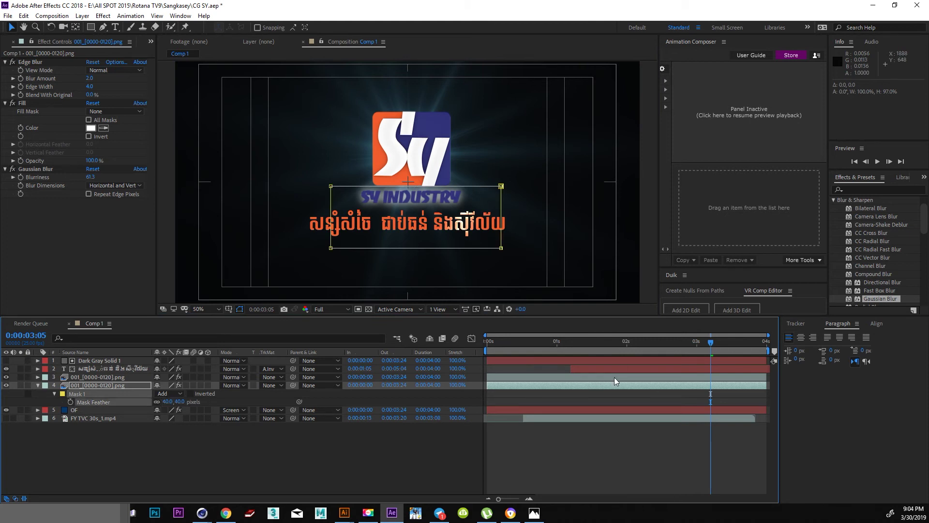
{"action": "left_click_drag", "start_coordinate": [590, 348], "coordinate": [693, 358]}
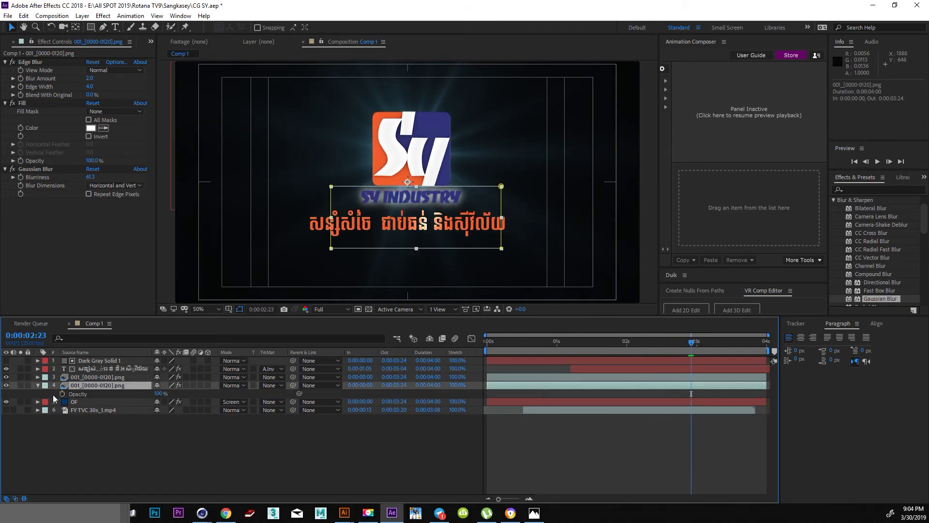
Keyframe the glow layer's Opacity, with 0% at 0:00:01:17 rising to 100%
{"action": "left_click", "coordinate": [62, 393]}
{"action": "left_click", "coordinate": [591, 342]}
{"action": "left_click_drag", "start_coordinate": [643, 341], "coordinate": [605, 341]}
{"action": "left_click", "coordinate": [158, 393]}
{"action": "type", "text": "0"}
{"action": "key", "text": "Return"}
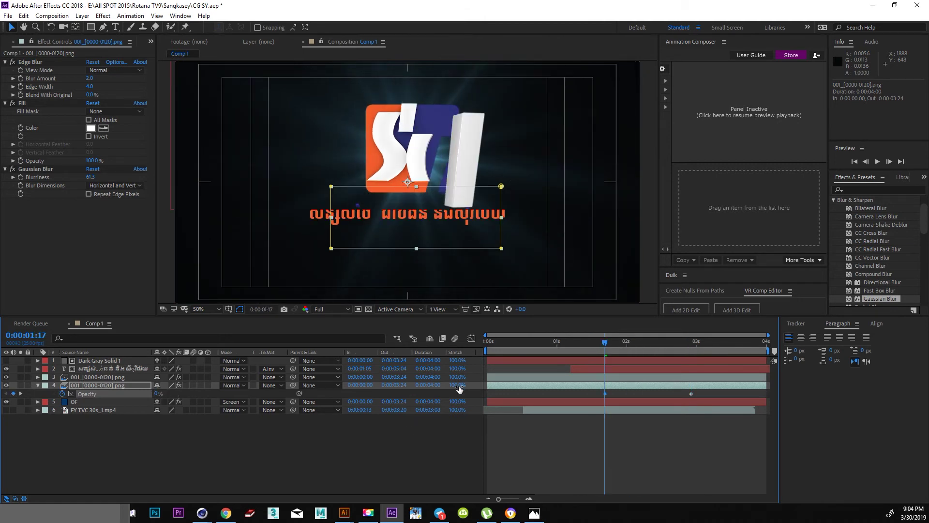
Trim the glow layer to start at 0:00:02:02 and shift both opacity keyframes later
{"action": "left_click_drag", "start_coordinate": [487, 388], "coordinate": [605, 388]}
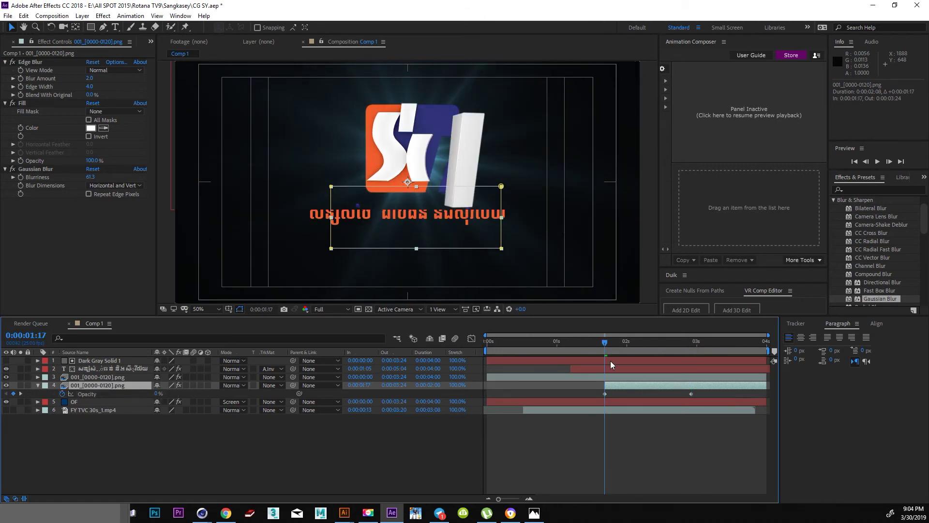
{"action": "key", "text": "space"}
{"action": "left_click_drag", "start_coordinate": [605, 387], "coordinate": [632, 388]}
{"action": "left_click_drag", "start_coordinate": [602, 394], "coordinate": [633, 394]}
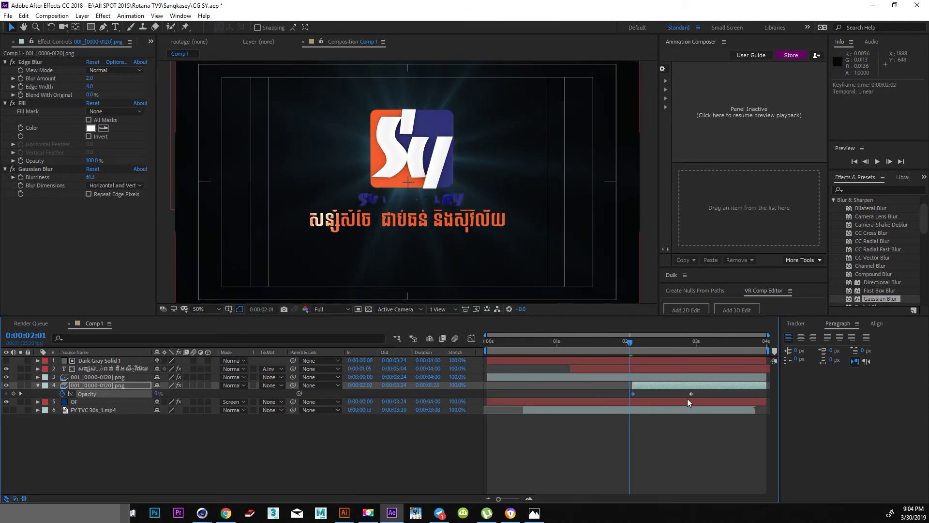
{"action": "left_click_drag", "start_coordinate": [692, 393], "coordinate": [704, 393]}
Preview the fade-in and check the end frame at 0:00:03:09
{"action": "key", "text": "space"}
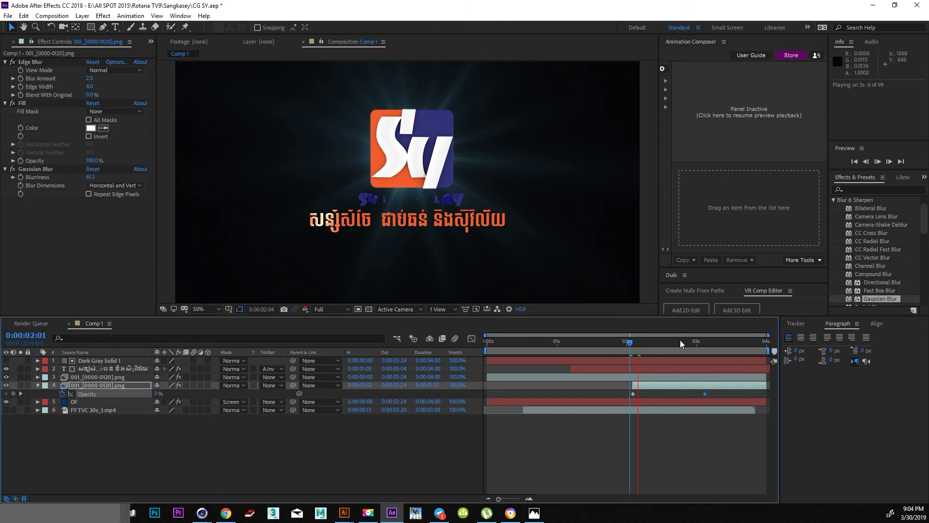
{"action": "left_click", "coordinate": [702, 350]}
{"action": "left_click", "coordinate": [635, 436]}
{"action": "left_click_drag", "start_coordinate": [683, 350], "coordinate": [722, 345]}
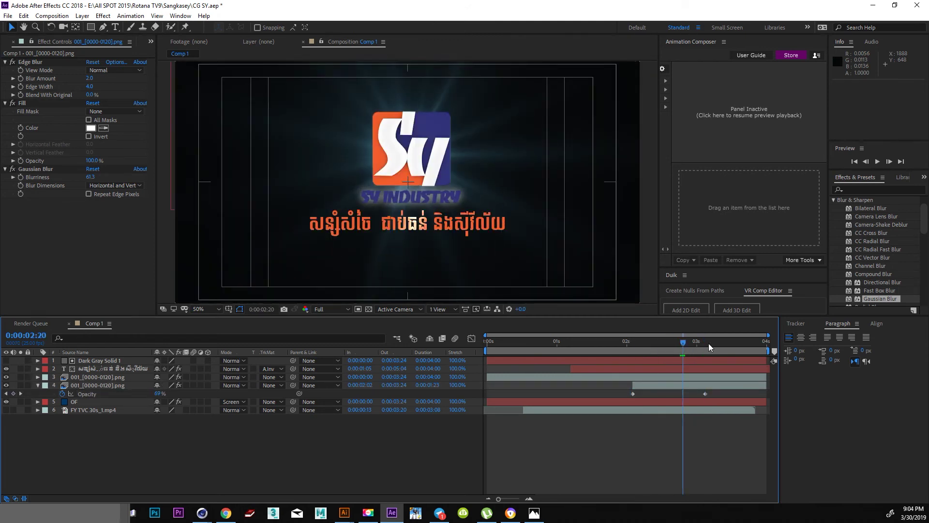
{"action": "key", "text": "comma"}
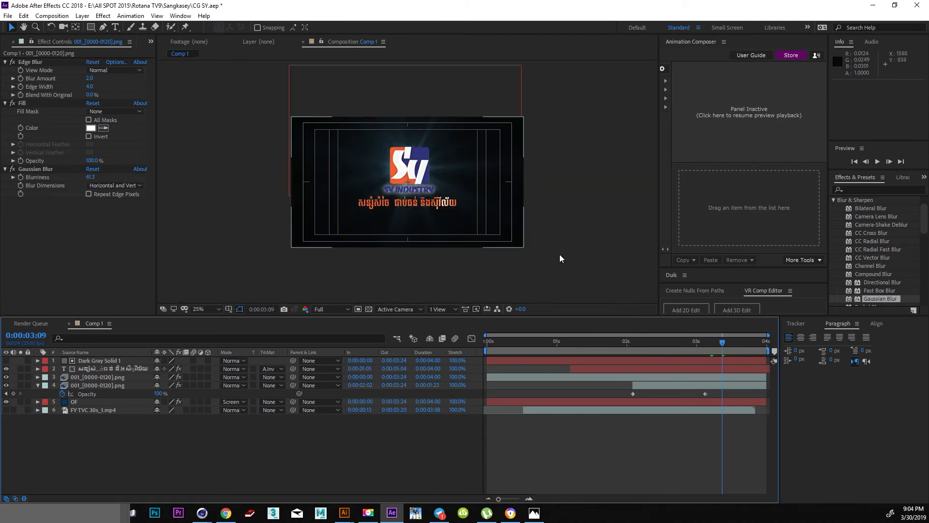
{"action": "key", "text": "period"}
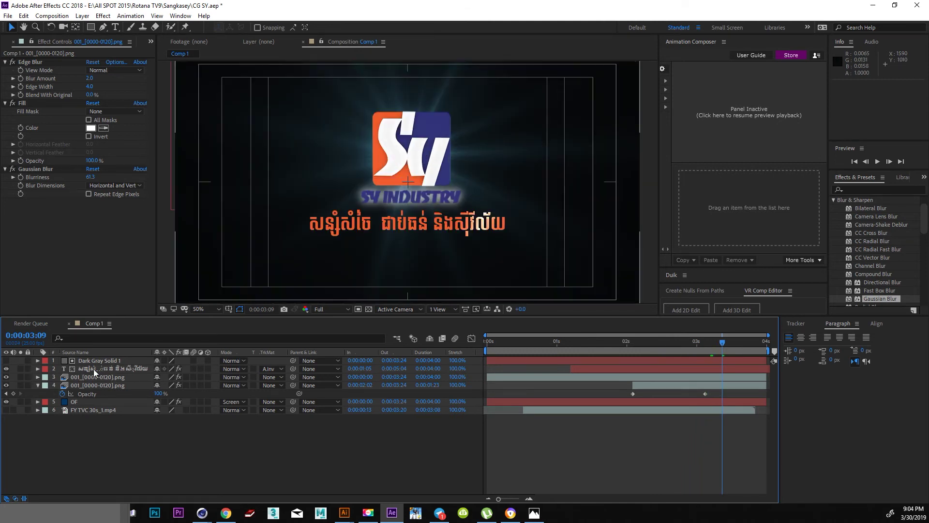
Try moving the Khmer text's position, undo it, and add Comp 1 to the Render Queue
{"action": "left_click", "coordinate": [94, 369]}
{"action": "key", "text": "p"}
{"action": "left_click_drag", "start_coordinate": [682, 344], "coordinate": [537, 345]}
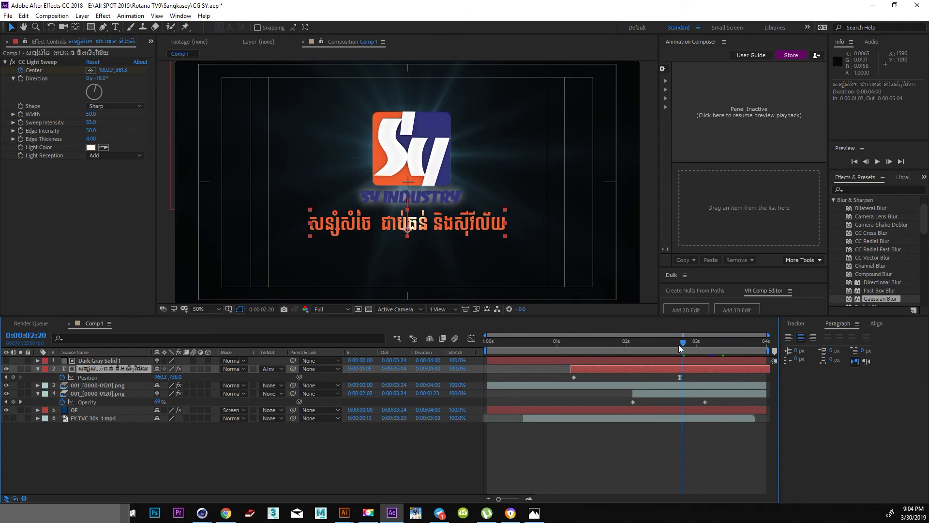
{"action": "left_click_drag", "start_coordinate": [178, 377], "coordinate": [193, 376]}
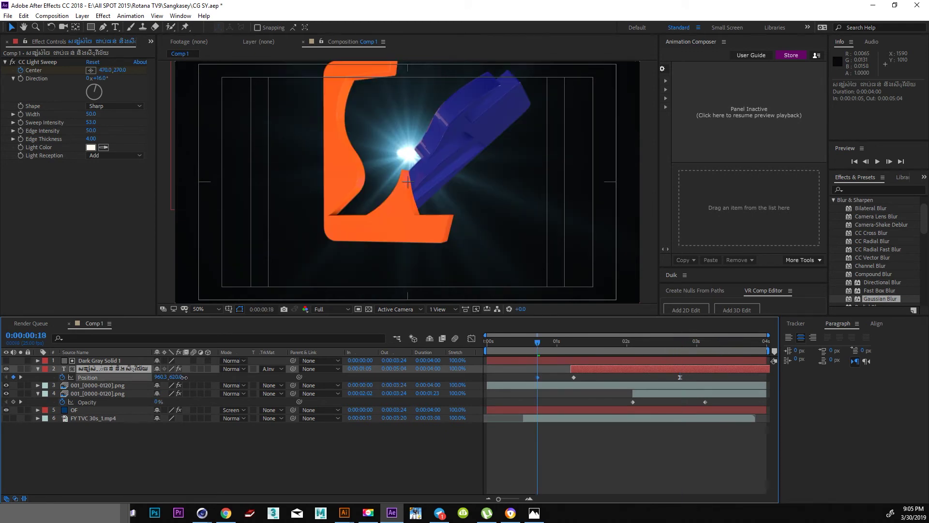
{"action": "key", "text": "ctrl+z"}
{"action": "left_click", "coordinate": [680, 347]}
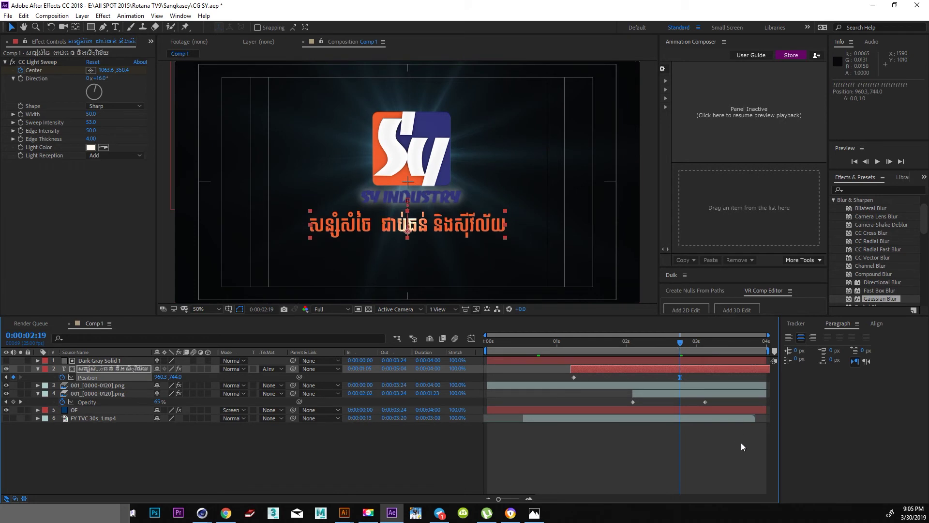
{"action": "left_click", "coordinate": [643, 446]}
{"action": "scroll", "coordinate": [507, 246], "scroll_direction": "down", "scroll_amount": 1}
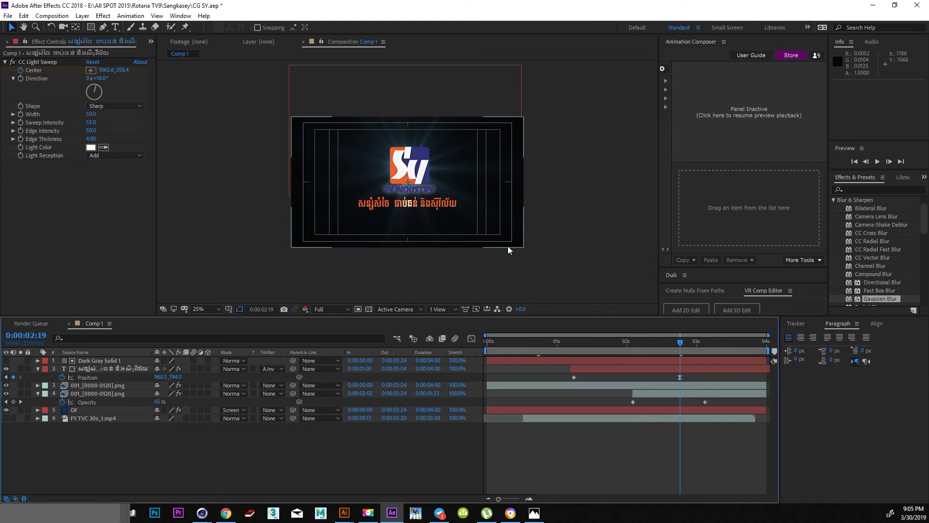
{"action": "key", "text": "ctrl+m"}
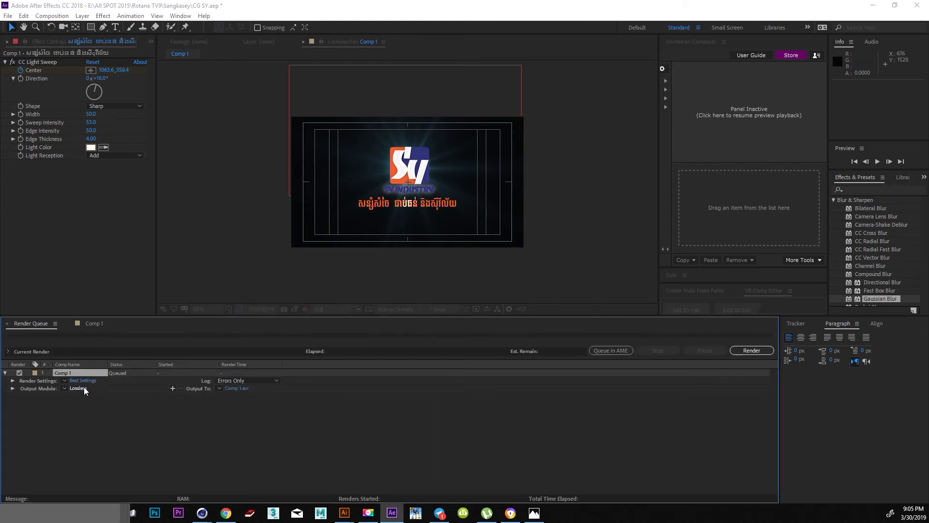
Set the output module format to QuickTime
{"action": "left_click", "coordinate": [80, 389]}
{"action": "left_click", "coordinate": [375, 195]}
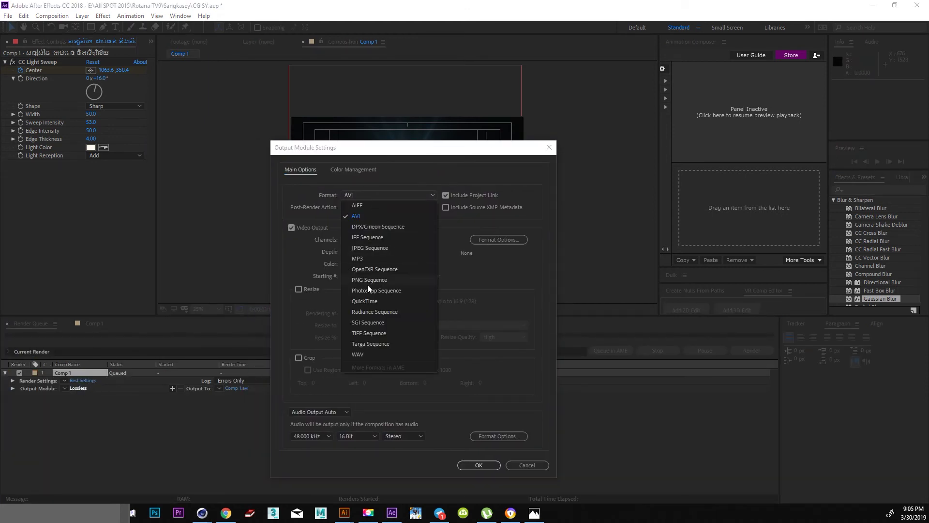
{"action": "left_click", "coordinate": [363, 300]}
{"action": "left_click", "coordinate": [469, 467]}
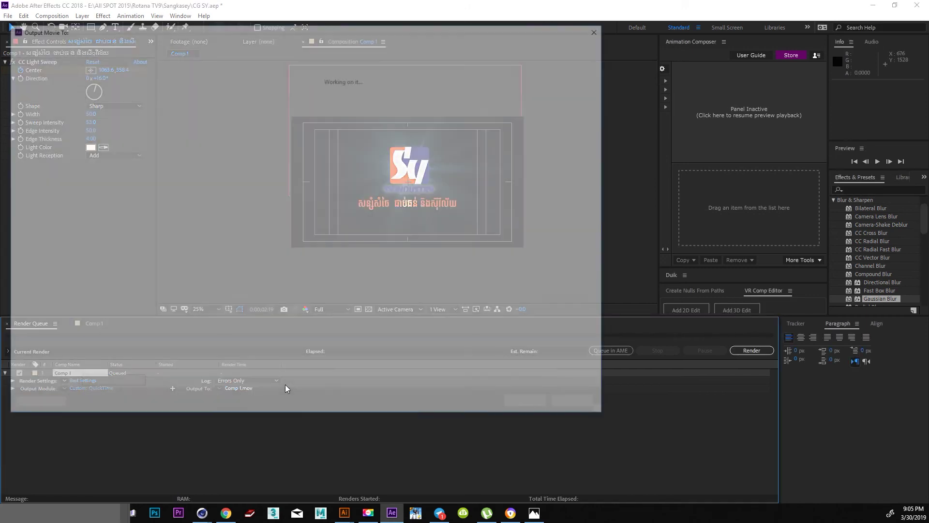
Output to a new folder named AE with the file name SY EndFrame
{"action": "left_click", "coordinate": [237, 388]}
{"action": "left_click", "coordinate": [71, 63]}
{"action": "type", "text": "AE"}
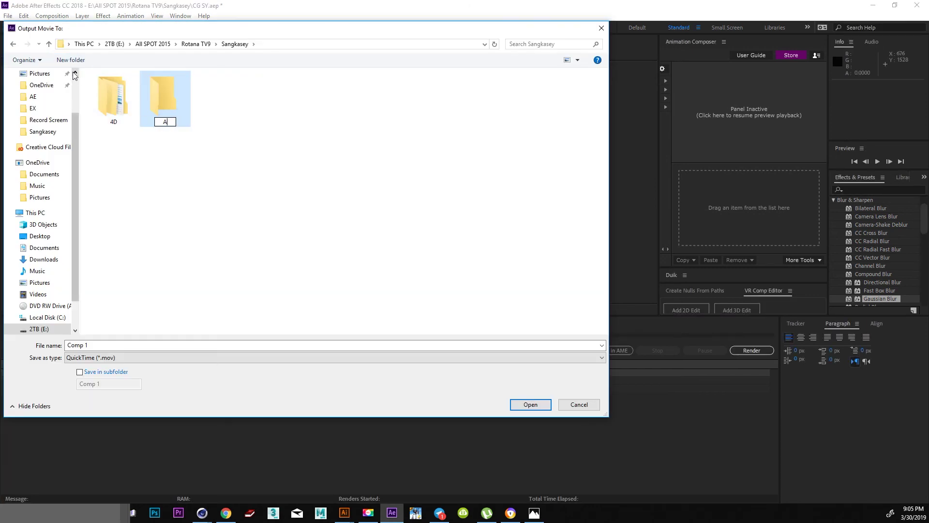
{"action": "key", "text": "Return"}
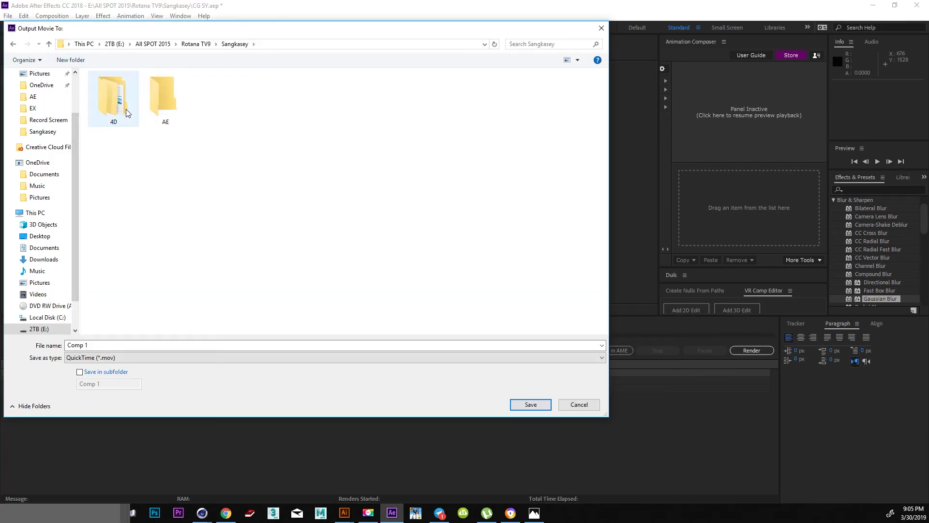
{"action": "double_click", "coordinate": [162, 108]}
{"action": "double_click", "coordinate": [102, 346]}
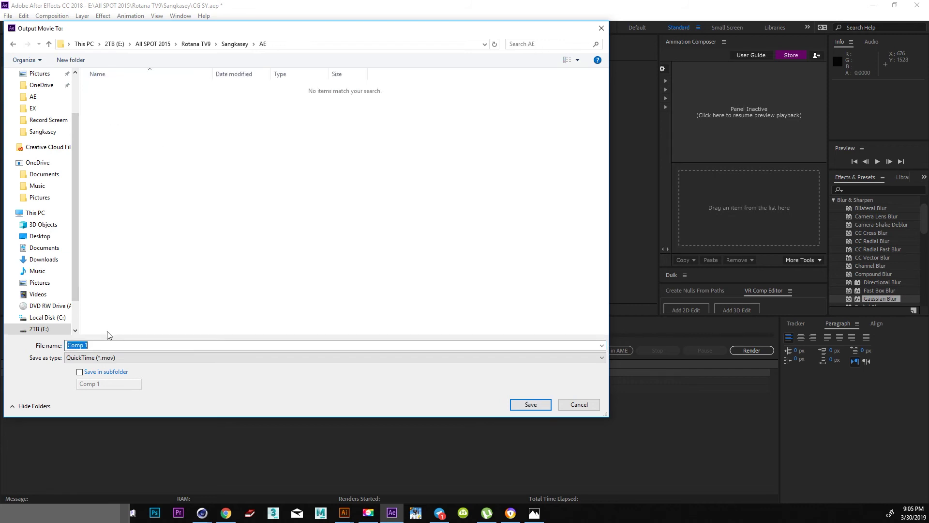
{"action": "type", "text": "En"}
{"action": "key", "text": "BackSpace"}
{"action": "type", "text": "nd"}
{"action": "key", "text": "BackSpace"}
{"action": "key", "text": "BackSpace"}
{"action": "key", "text": "BackSpace"}
{"action": "type", "text": "SY E"}
{"action": "type", "text": "ndFrame"}
Save as SY EndFrame.mov, begin rendering, and switch back to the Comp 1 timeline tab
{"action": "left_click", "coordinate": [541, 406]}
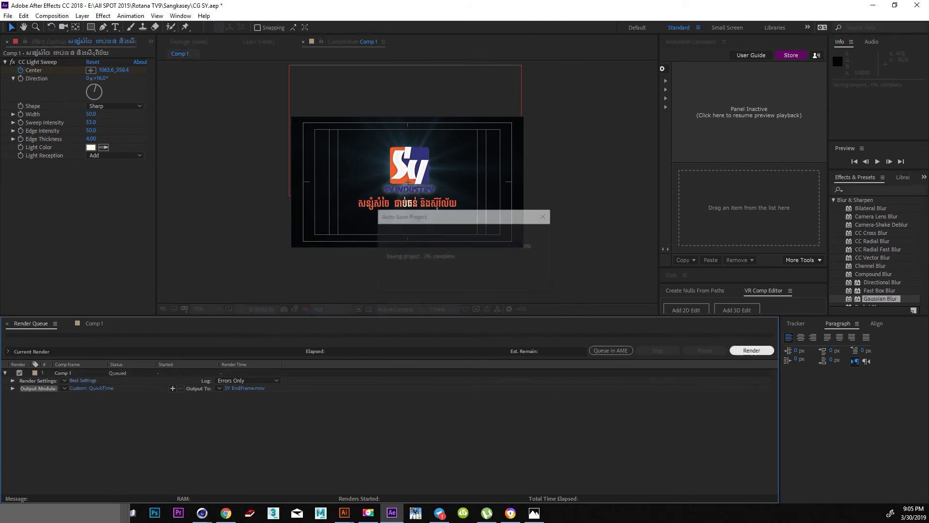
{"action": "key", "text": "alt+Tab"}
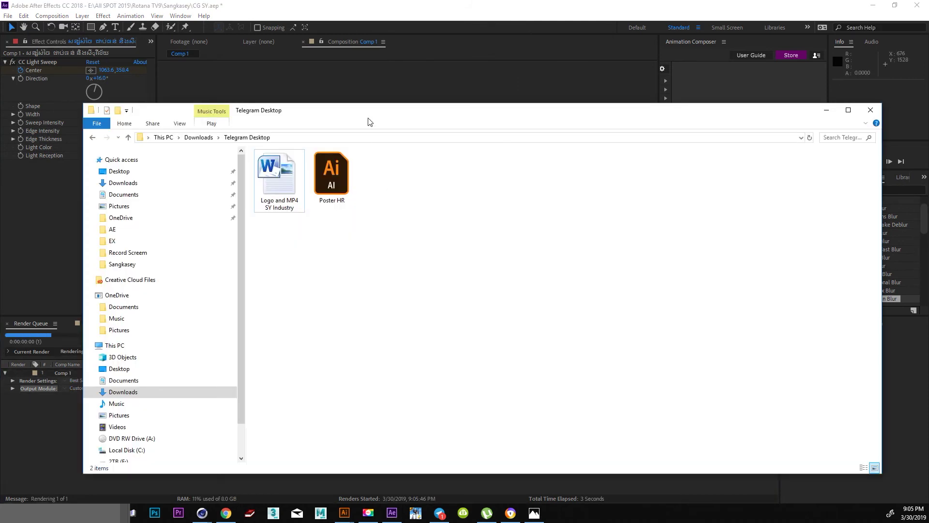
{"action": "key", "text": "alt+Tab"}
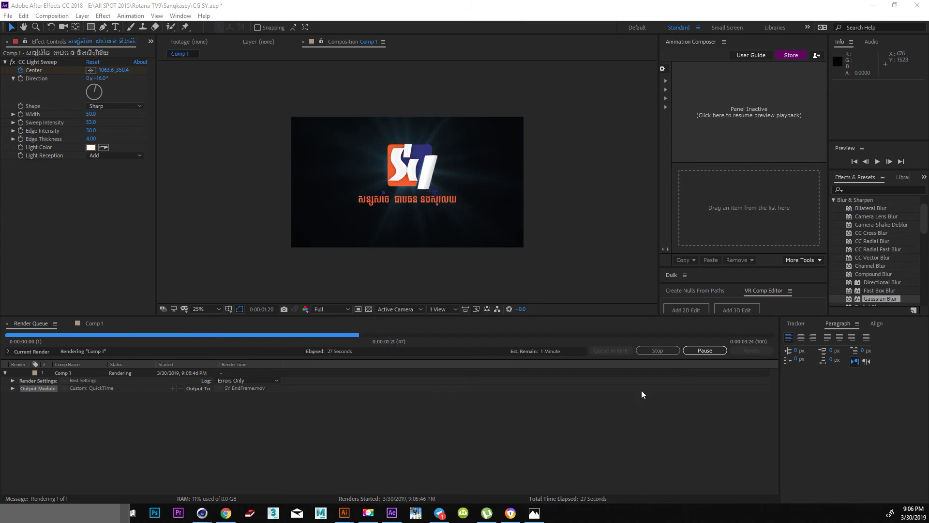
{"action": "left_click", "coordinate": [655, 352]}
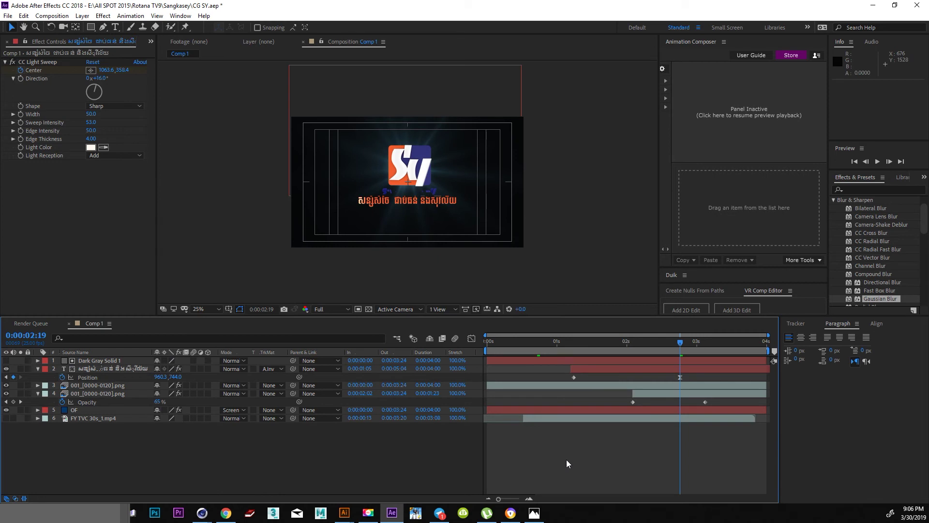
Move the top two layers below layer 4 in Comp 1
{"action": "left_click", "coordinate": [39, 368]}
{"action": "left_click", "coordinate": [95, 363], "text": "ctrl"}
{"action": "left_click_drag", "start_coordinate": [94, 366], "coordinate": [109, 402]}
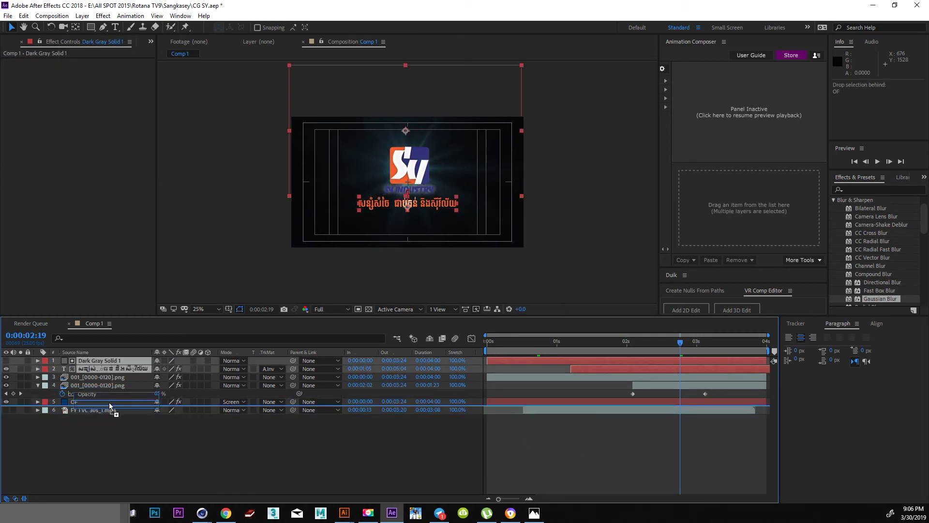
Queue Comp 1 for rendering and delete the two old render items
{"action": "key", "text": "ctrl+m"}
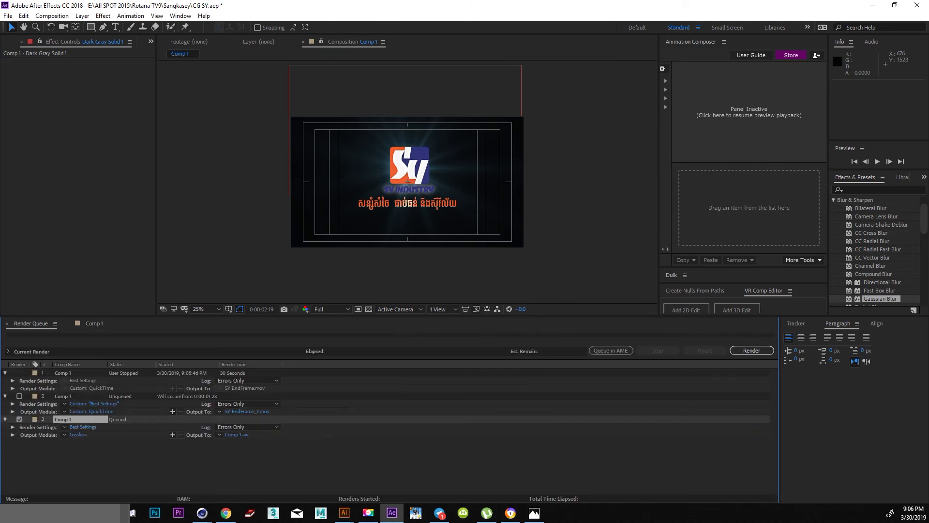
{"action": "left_click", "coordinate": [63, 371]}
{"action": "key", "text": "Delete"}
{"action": "left_click", "coordinate": [65, 373]}
{"action": "key", "text": "Delete"}
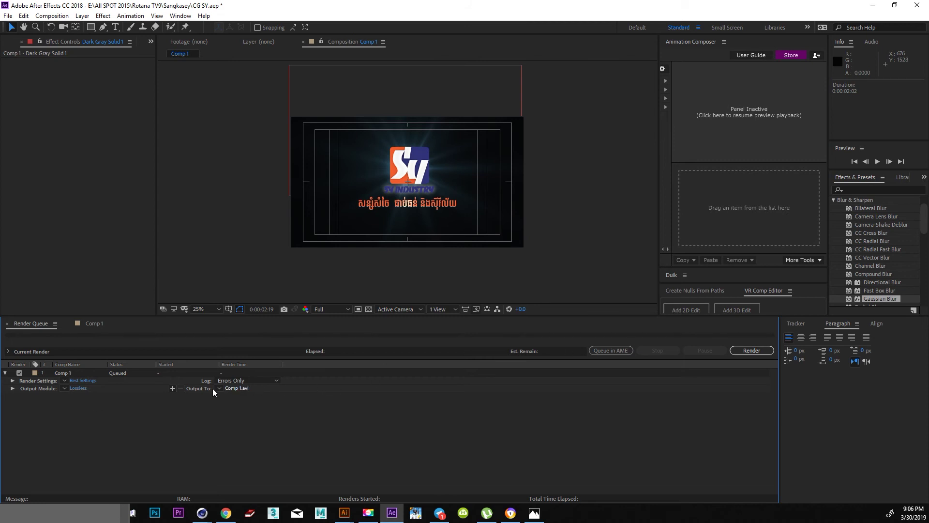
Set QuickTime output to SY EndFrame.mov and start the render
{"action": "left_click", "coordinate": [78, 389]}
{"action": "left_click", "coordinate": [389, 195]}
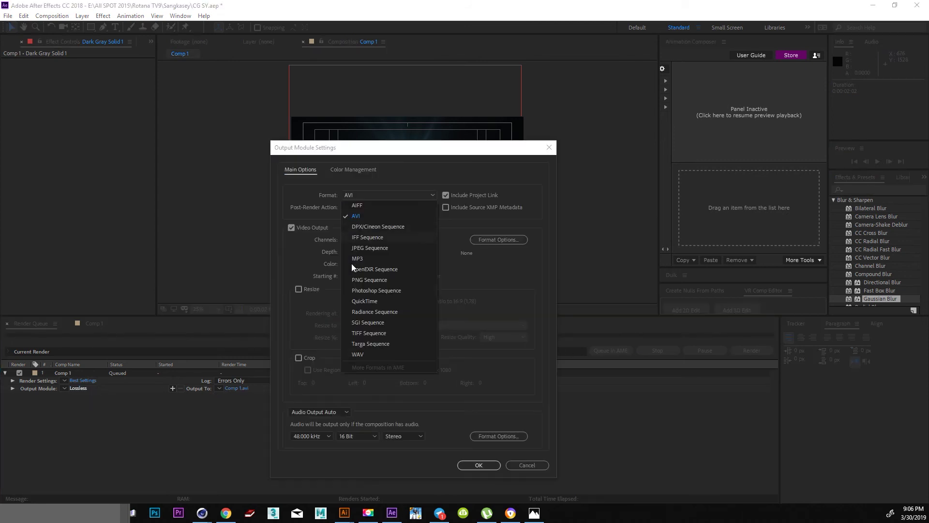
{"action": "left_click", "coordinate": [362, 301]}
{"action": "left_click", "coordinate": [479, 465]}
{"action": "left_click", "coordinate": [237, 388]}
{"action": "left_click", "coordinate": [113, 102]}
{"action": "key", "text": "Return"}
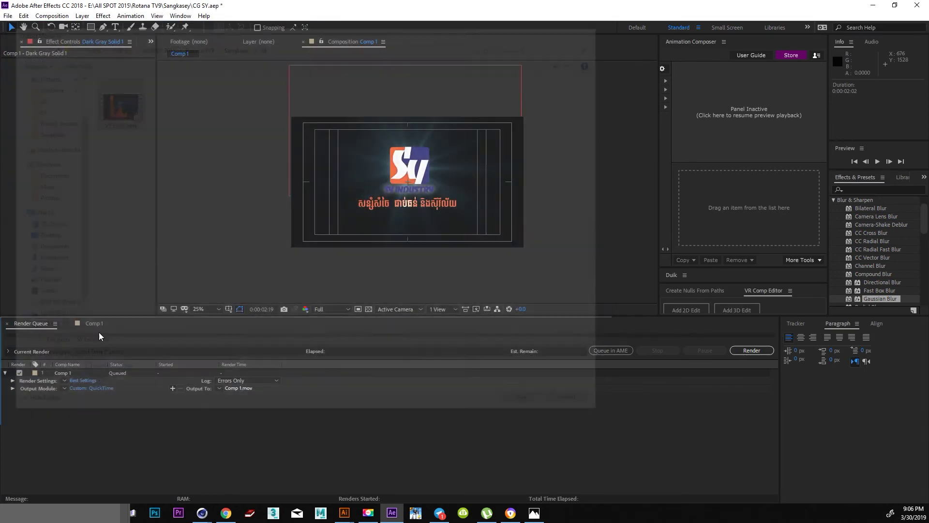
{"action": "left_click", "coordinate": [767, 352]}
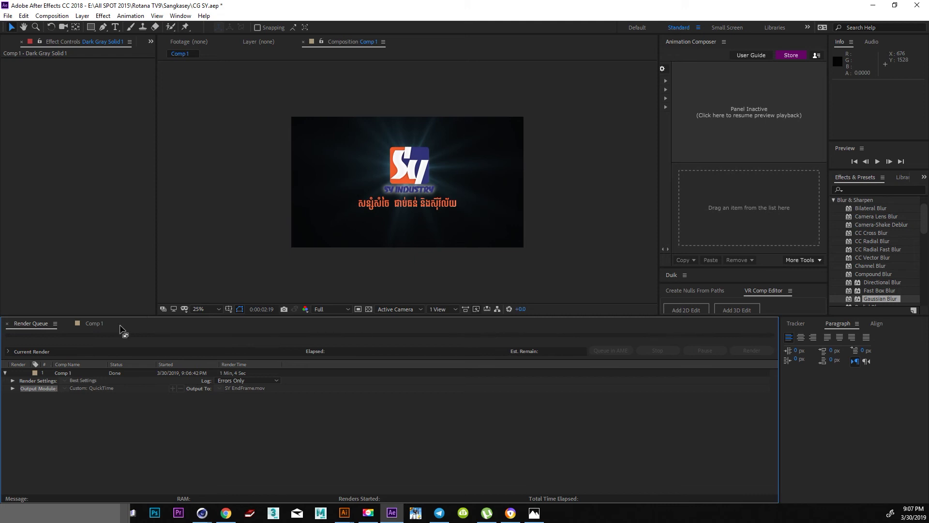
Copy all six Comp 1 layers and paste them into a new Comp 2
{"action": "left_click", "coordinate": [94, 323]}
{"action": "key", "text": "ctrl+a"}
{"action": "key", "text": "ctrl+c"}
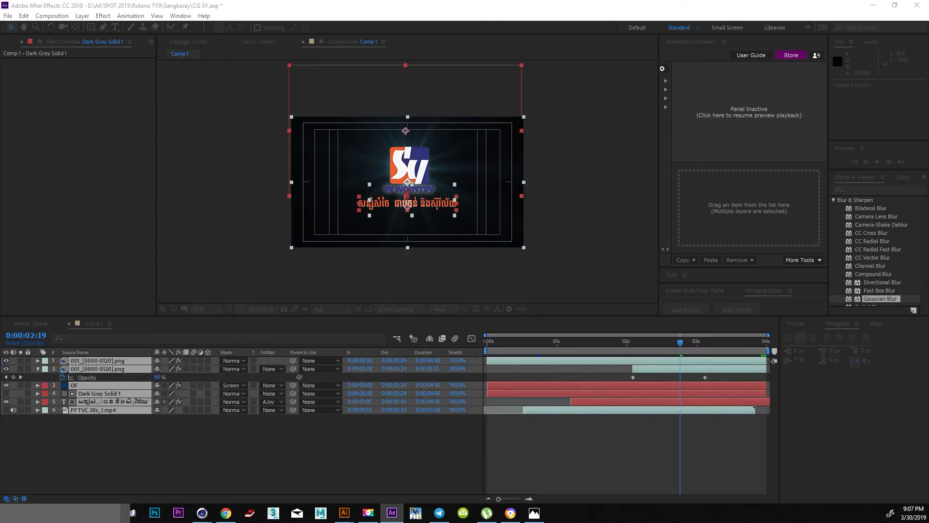
{"action": "key", "text": "ctrl+n"}
{"action": "key", "text": "Return"}
{"action": "key", "text": "ctrl+v"}
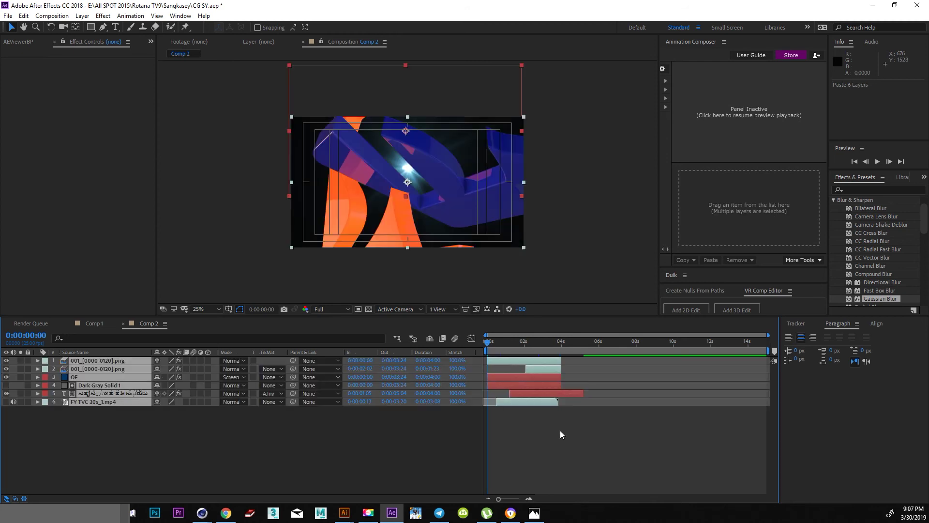
Trim the layers and the composition to end at 0:00:03:22
{"action": "left_click", "coordinate": [560, 341]}
{"action": "key", "text": "alt+]"}
{"action": "key", "text": "n"}
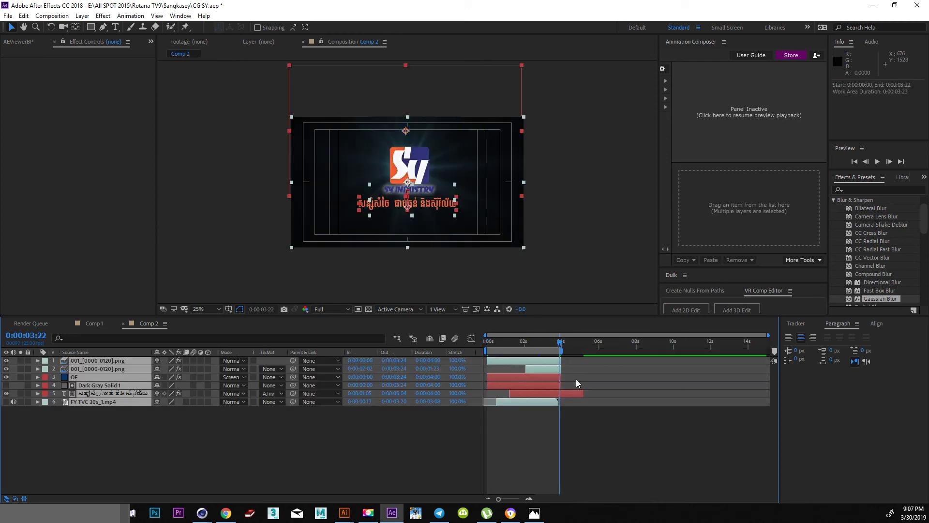
{"action": "key", "text": "ctrl+shift+x"}
{"action": "left_click", "coordinate": [577, 411]}
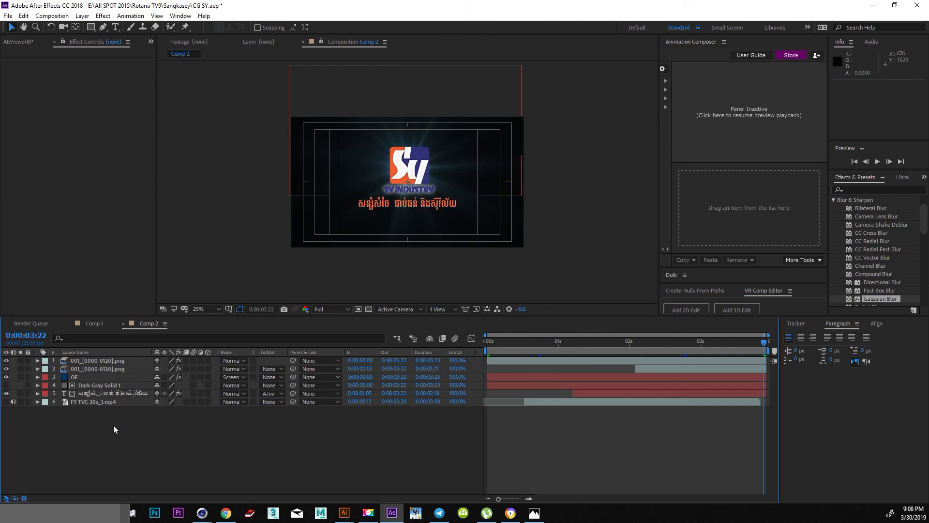
Add a white solid and place it at the bottom of the layer stack
{"action": "key", "text": "ctrl+y"}
{"action": "left_click", "coordinate": [347, 299]}
{"action": "left_click_drag", "start_coordinate": [491, 296], "coordinate": [425, 275]}
{"action": "left_click", "coordinate": [662, 291]}
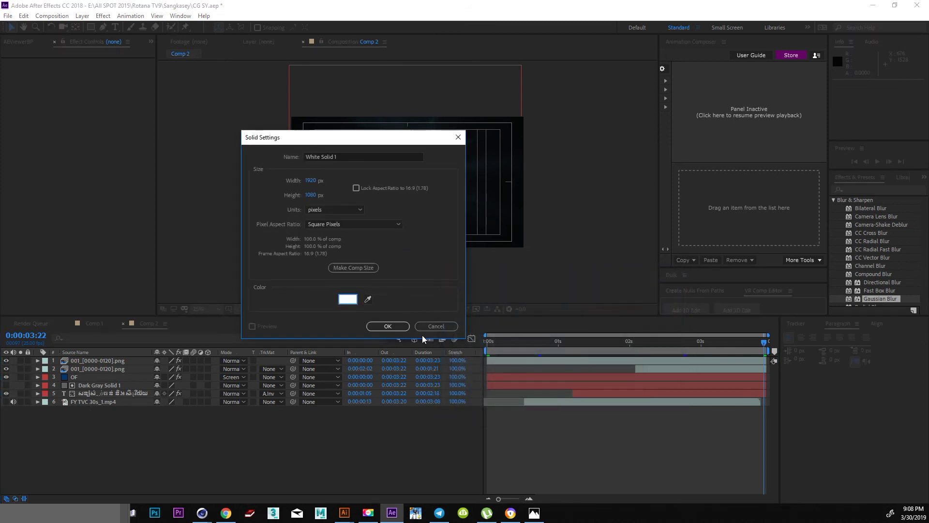
{"action": "left_click", "coordinate": [387, 326]}
{"action": "left_click_drag", "start_coordinate": [92, 361], "coordinate": [92, 411]}
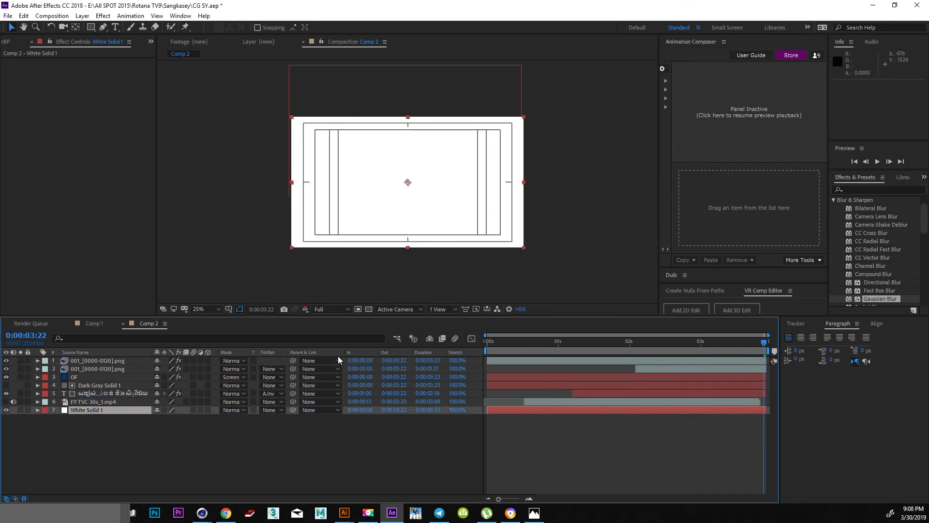
Delete the duplicate logo layer and remove Edge Blur from the remaining logo layer
{"action": "key", "text": "slash"}
{"action": "left_click", "coordinate": [91, 368]}
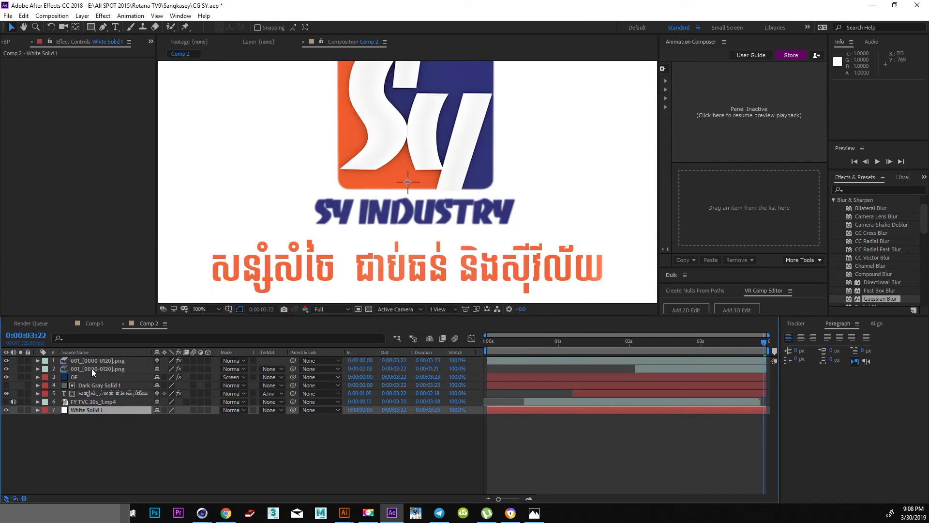
{"action": "key", "text": "Delete"}
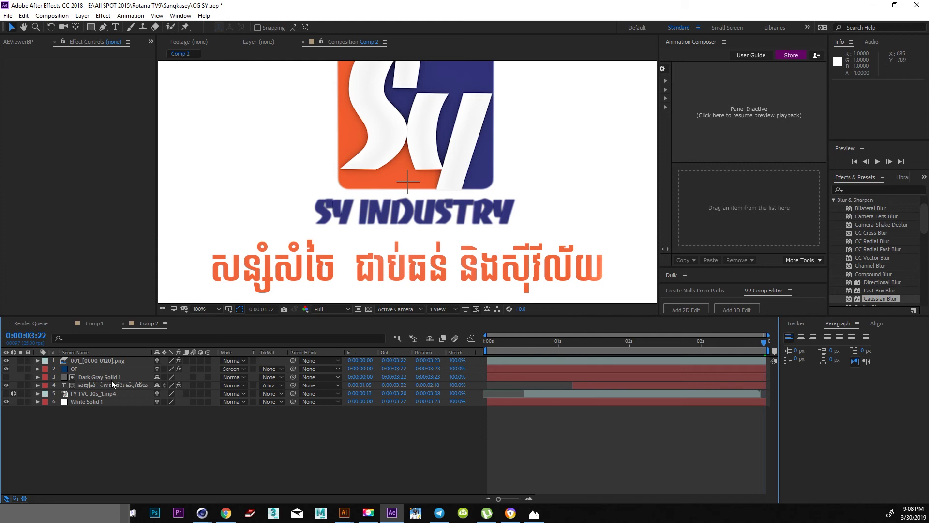
{"action": "key", "text": "comma"}
{"action": "left_click", "coordinate": [104, 361]}
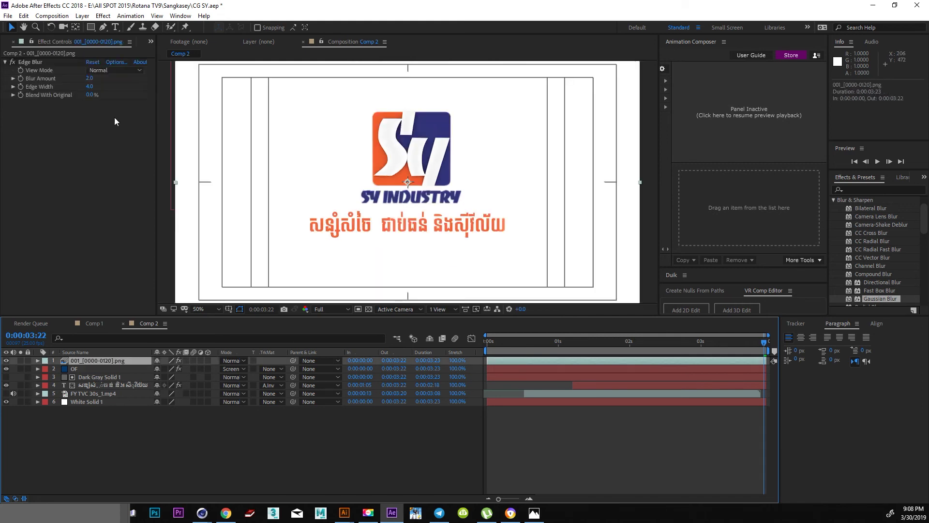
{"action": "left_click", "coordinate": [13, 62]}
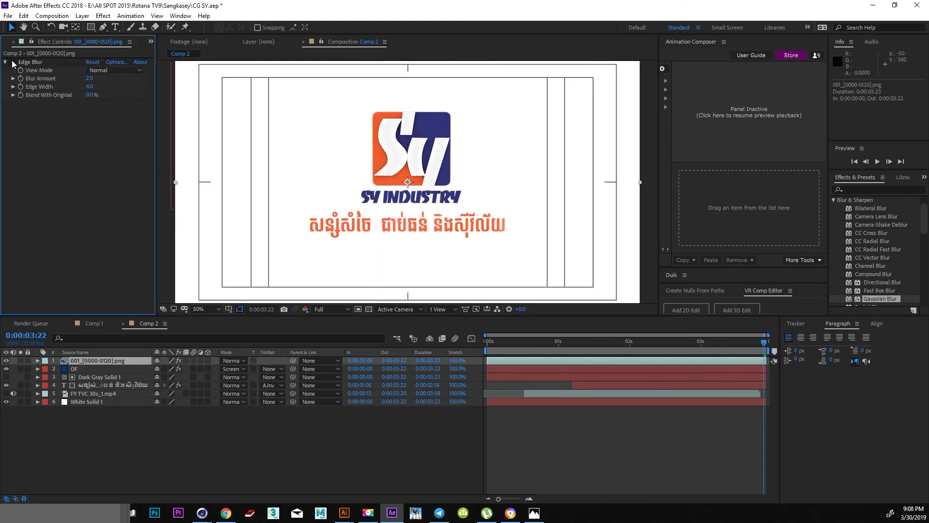
{"action": "left_click", "coordinate": [606, 429]}
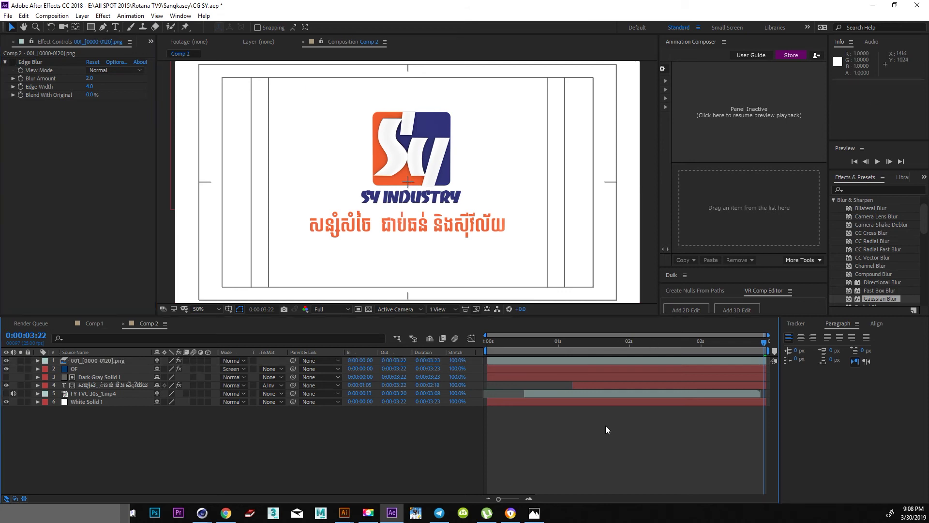
{"action": "left_click", "coordinate": [608, 361]}
{"action": "left_click", "coordinate": [42, 62]}
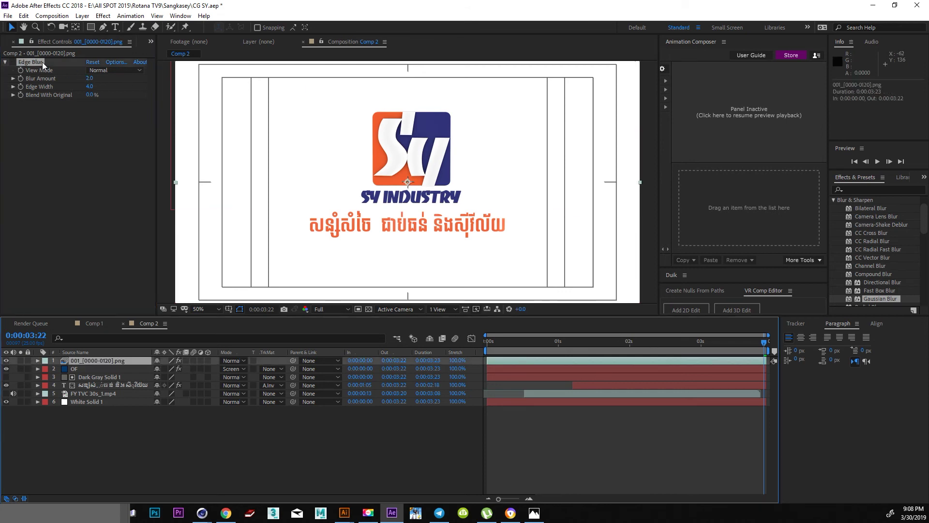
{"action": "key", "text": "Delete"}
Apply Matte Choker to the logo with Geometric Softness 1 at 1 and Choke 1 at 50
{"action": "left_click", "coordinate": [863, 188]}
{"action": "key", "text": "space"}
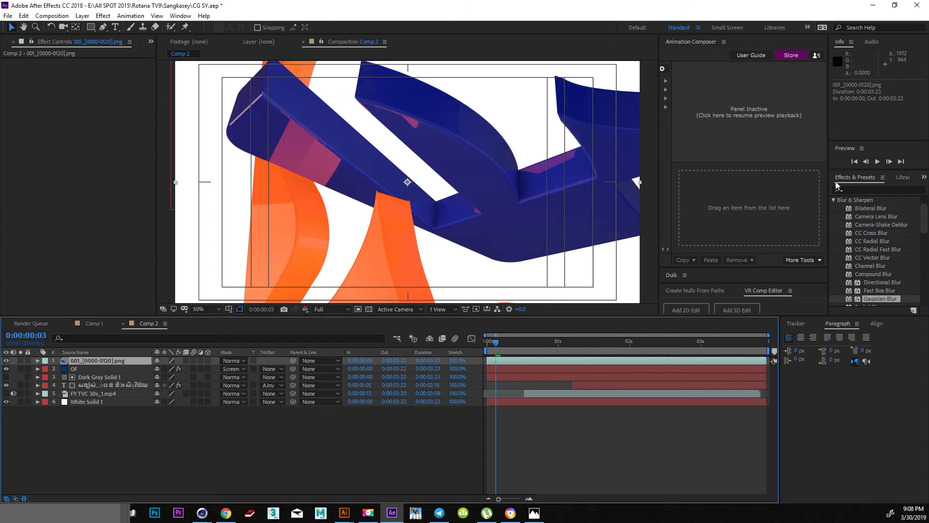
{"action": "left_click", "coordinate": [852, 190]}
{"action": "type", "text": "cho"}
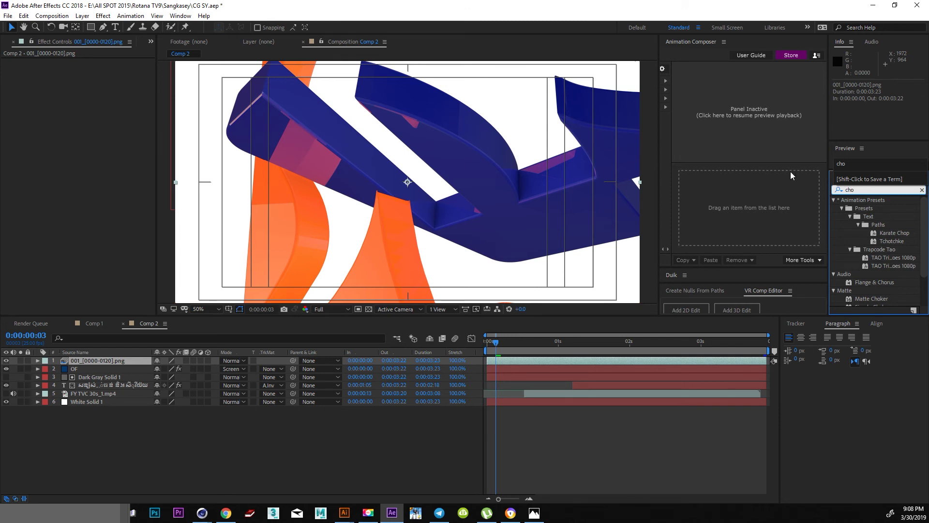
{"action": "mouse_move", "coordinate": [871, 299]}
{"action": "left_mouse_down"}
{"action": "mouse_move", "coordinate": [576, 360]}
{"action": "mouse_move", "coordinate": [741, 342]}
{"action": "left_mouse_up"}
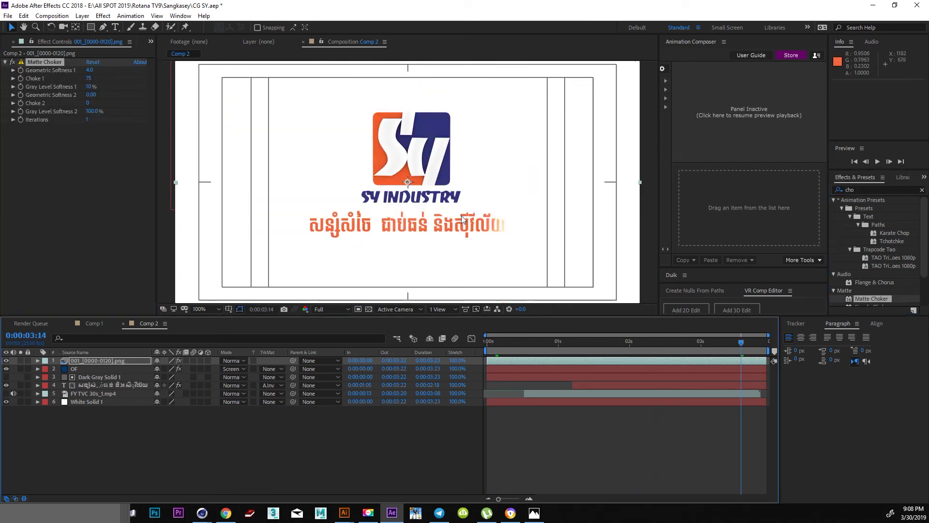
{"action": "key", "text": "slash"}
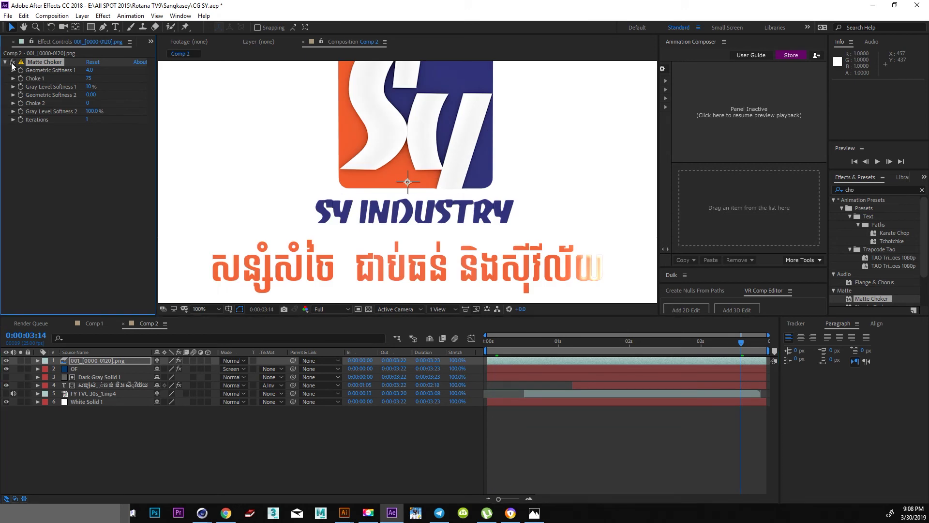
{"action": "left_click", "coordinate": [90, 70]}
{"action": "type", "text": "1"}
{"action": "key", "text": "Return"}
{"action": "left_click_drag", "start_coordinate": [89, 78], "coordinate": [79, 71]}
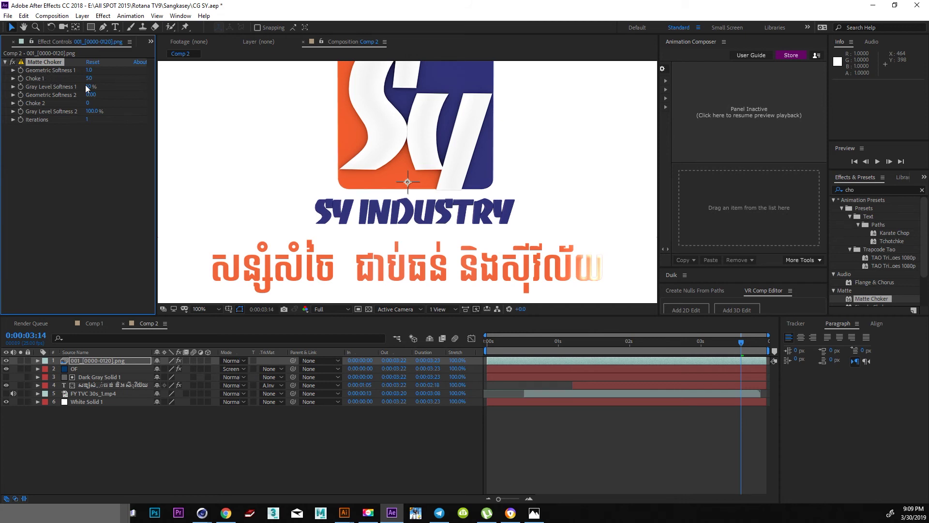
Zoom the comp view out and move the current time to the last frame
{"action": "left_click_drag", "start_coordinate": [397, 205], "coordinate": [387, 250]}
{"action": "key", "text": "comma"}
{"action": "key", "text": "comma"}
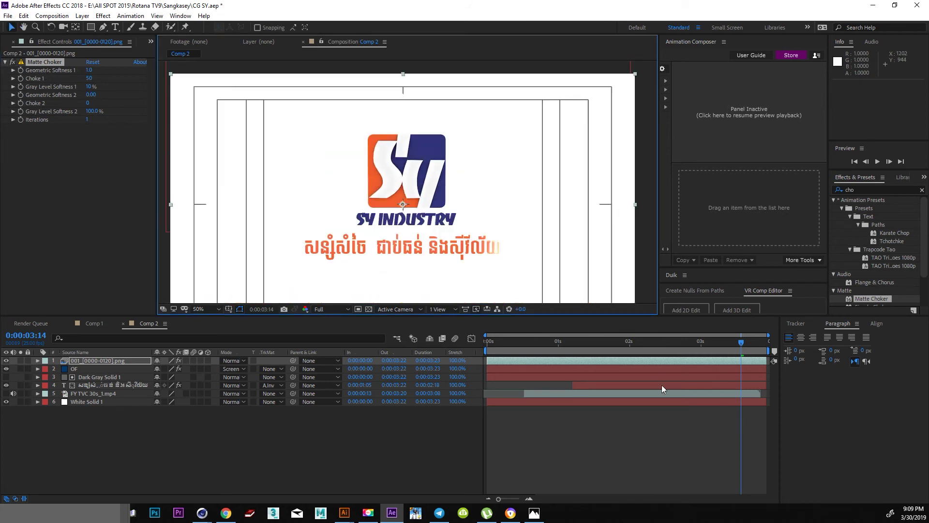
{"action": "left_click", "coordinate": [765, 342]}
{"action": "key", "text": "Home"}
{"action": "key", "text": "comma"}
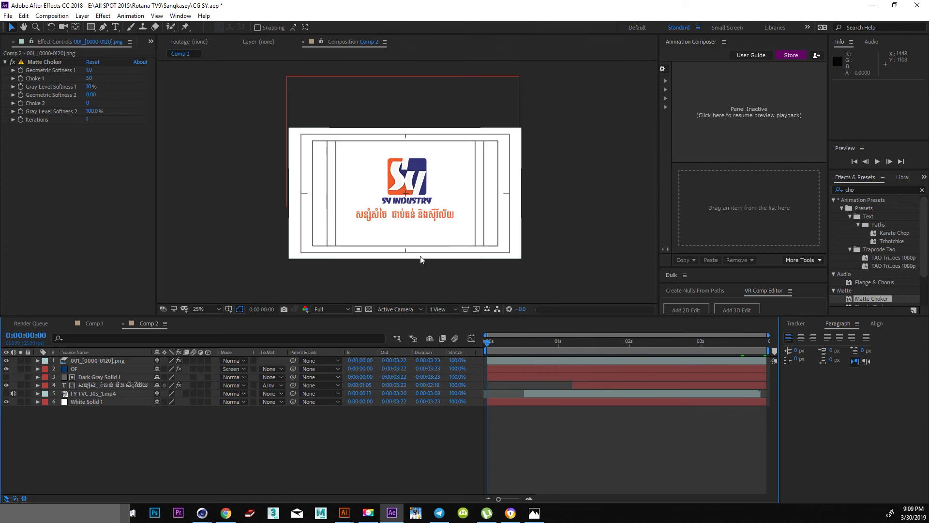
{"action": "key", "text": "comma"}
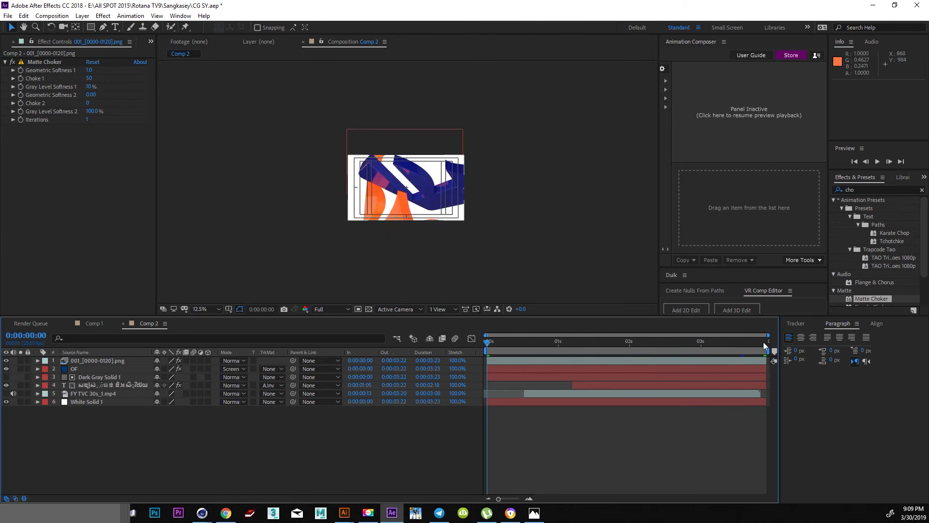
{"action": "left_click", "coordinate": [763, 342]}
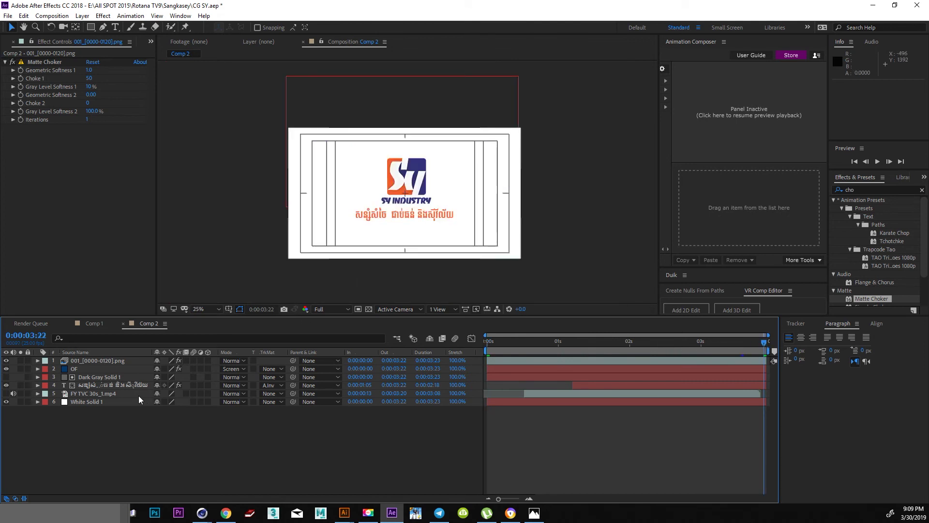
Apply Gradient Ramp to White Solid 1, sampling the logo's orange as start colour
{"action": "left_click", "coordinate": [87, 401]}
{"action": "left_click", "coordinate": [847, 189]}
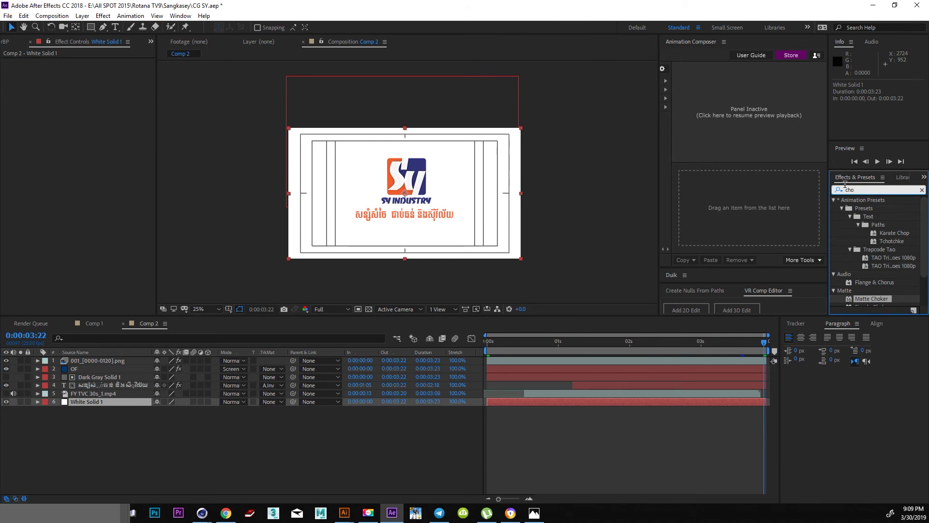
{"action": "double_click", "coordinate": [865, 190]}
{"action": "type", "text": "ramp"}
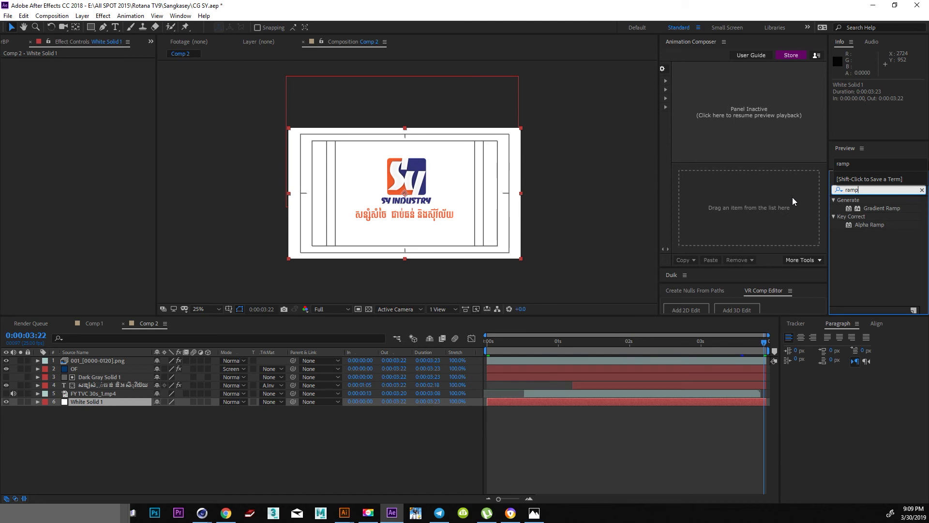
{"action": "left_click_drag", "start_coordinate": [872, 210], "coordinate": [528, 401]}
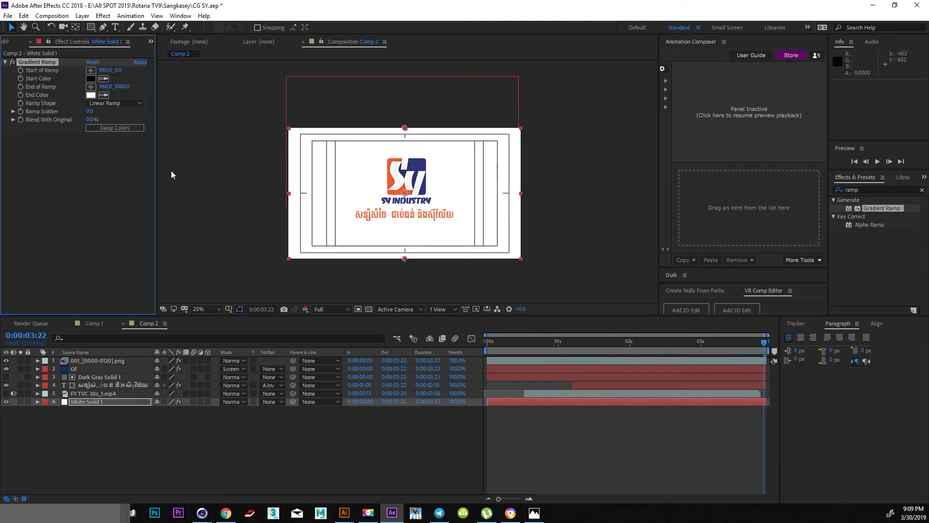
{"action": "left_click", "coordinate": [103, 78]}
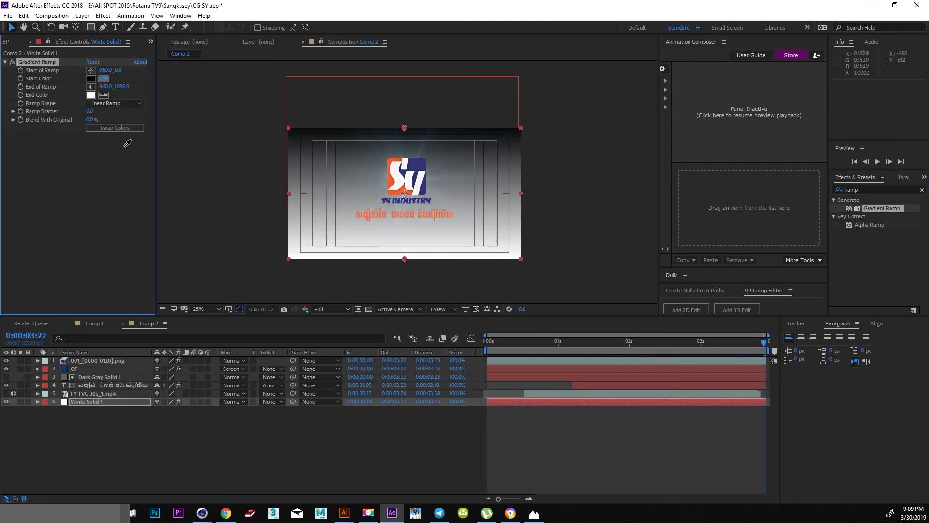
{"action": "left_click", "coordinate": [392, 184]}
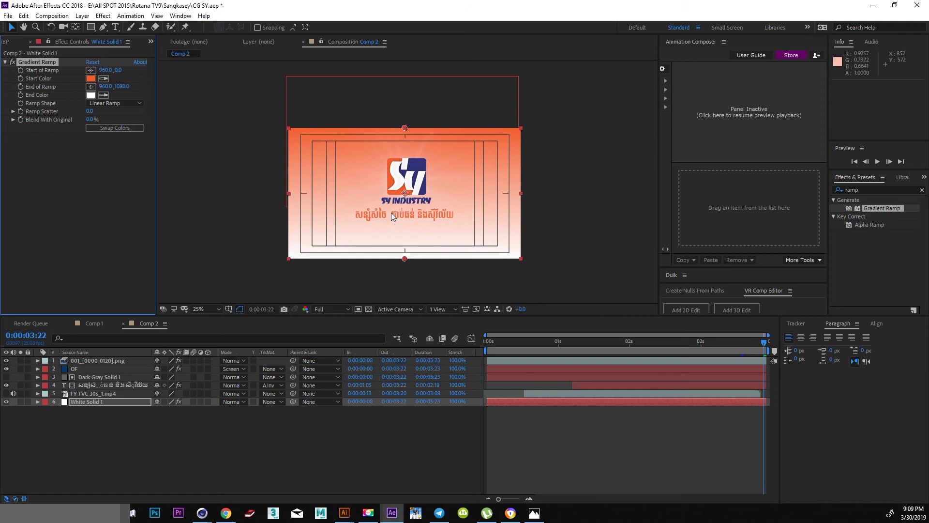
Position the ramp points, placing the start point above the frame at 1016, -1776
{"action": "left_click_drag", "start_coordinate": [405, 258], "coordinate": [406, 193]}
{"action": "left_click_drag", "start_coordinate": [405, 128], "coordinate": [407, 20]}
{"action": "left_click_drag", "start_coordinate": [406, 193], "coordinate": [404, 201]}
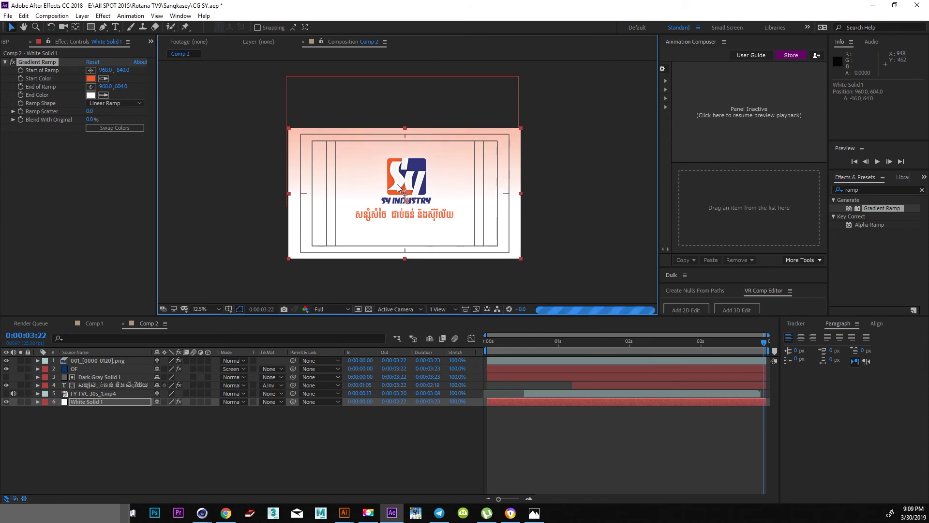
{"action": "key", "text": "comma"}
{"action": "mouse_move", "coordinate": [407, 105]}
{"action": "left_mouse_down"}
{"action": "mouse_move", "coordinate": [416, 289]}
{"action": "mouse_move", "coordinate": [473, 151]}
{"action": "mouse_move", "coordinate": [411, 62]}
{"action": "mouse_move", "coordinate": [406, 81]}
{"action": "left_mouse_up"}
{"action": "left_click_drag", "start_coordinate": [409, 48], "coordinate": [409, 48]}
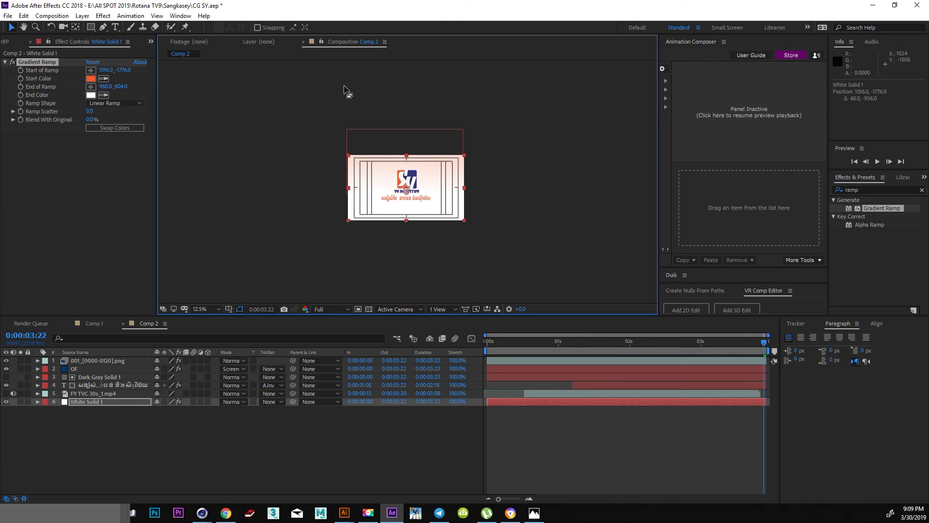
{"action": "key", "text": "period"}
Create a new solid layer coloured medium blue
{"action": "key", "text": "ctrl+shift+y"}
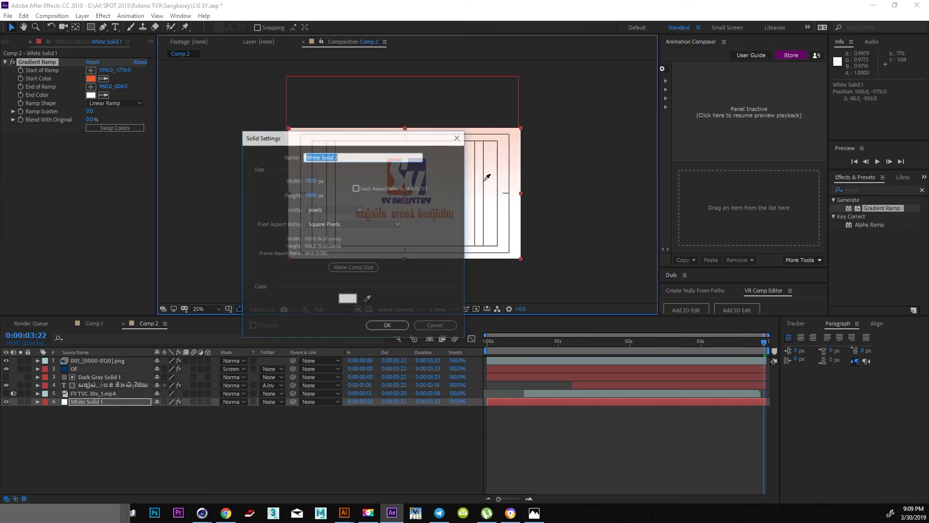
{"action": "left_click", "coordinate": [368, 299]}
{"action": "left_click", "coordinate": [510, 139]}
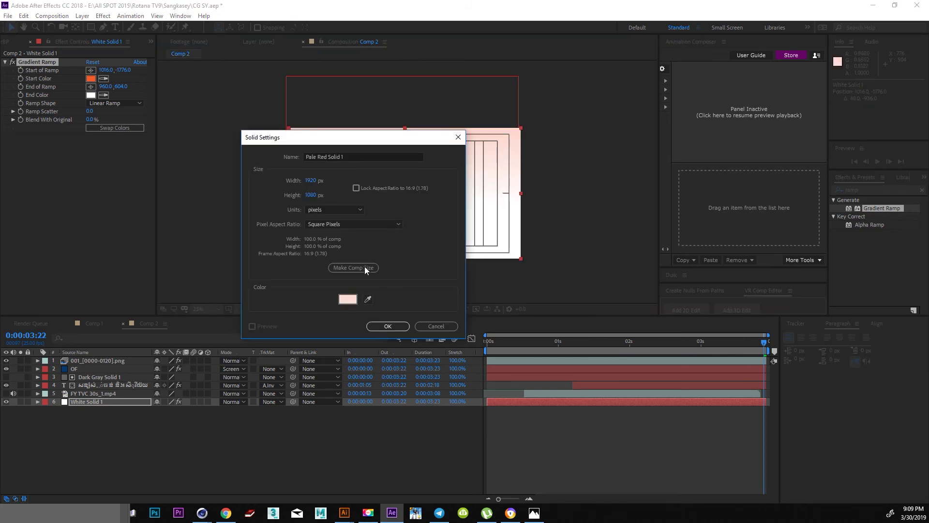
{"action": "left_click", "coordinate": [348, 301]}
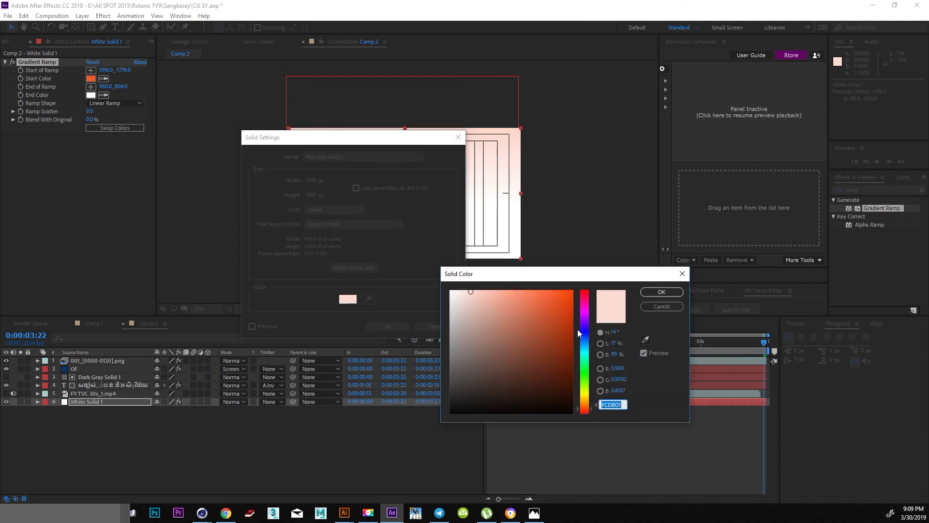
{"action": "left_click", "coordinate": [578, 333]}
{"action": "left_click", "coordinate": [511, 316]}
{"action": "left_click", "coordinate": [648, 292]}
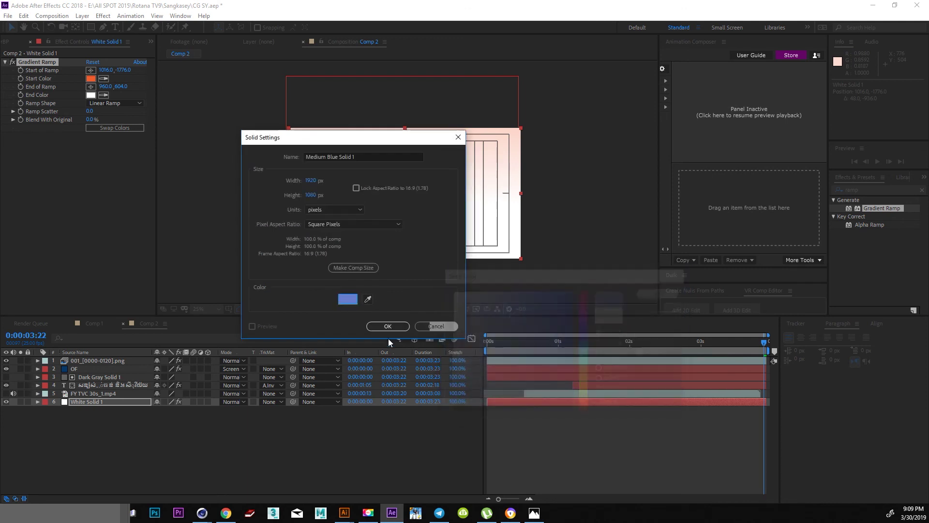
{"action": "left_click", "coordinate": [391, 327]}
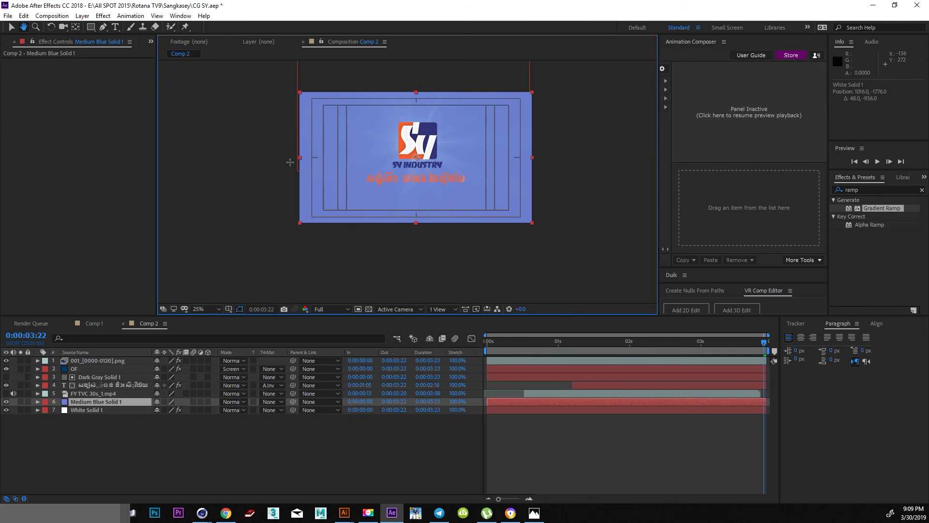
Draw an ellipse mask on the blue solid and feather it by 923 px
{"action": "left_click_drag", "start_coordinate": [290, 162], "coordinate": [277, 143]}
{"action": "left_click", "coordinate": [92, 28]}
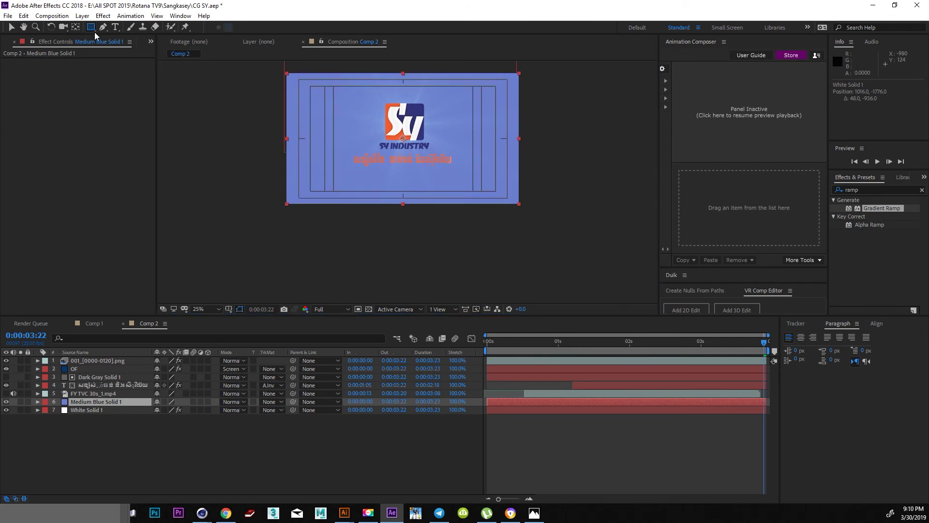
{"action": "left_click", "coordinate": [92, 28]}
{"action": "left_click", "coordinate": [116, 55]}
{"action": "left_click_drag", "start_coordinate": [163, 112], "coordinate": [371, 313]}
{"action": "key", "text": "f"}
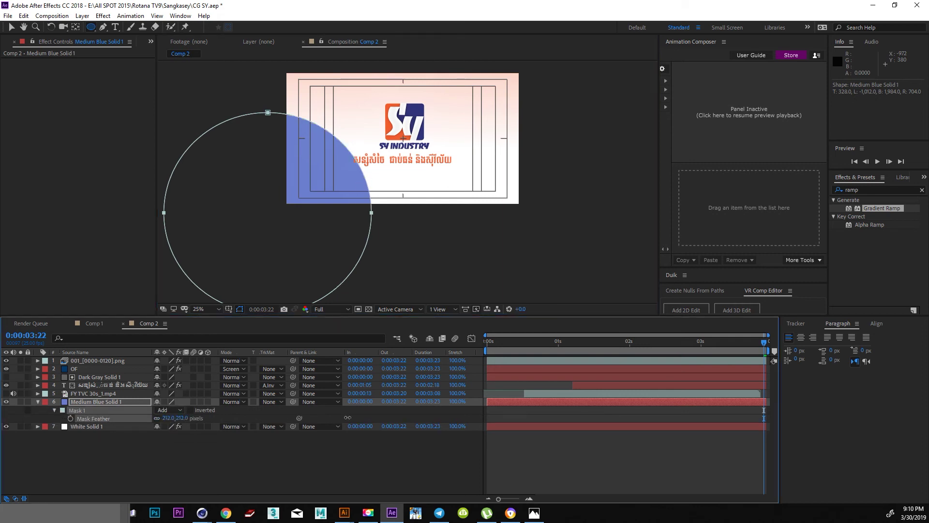
{"action": "left_click_drag", "start_coordinate": [169, 418], "coordinate": [624, 428]}
Set the blue solid's opacity to 49% and duplicate the layer
{"action": "left_click", "coordinate": [16, 30]}
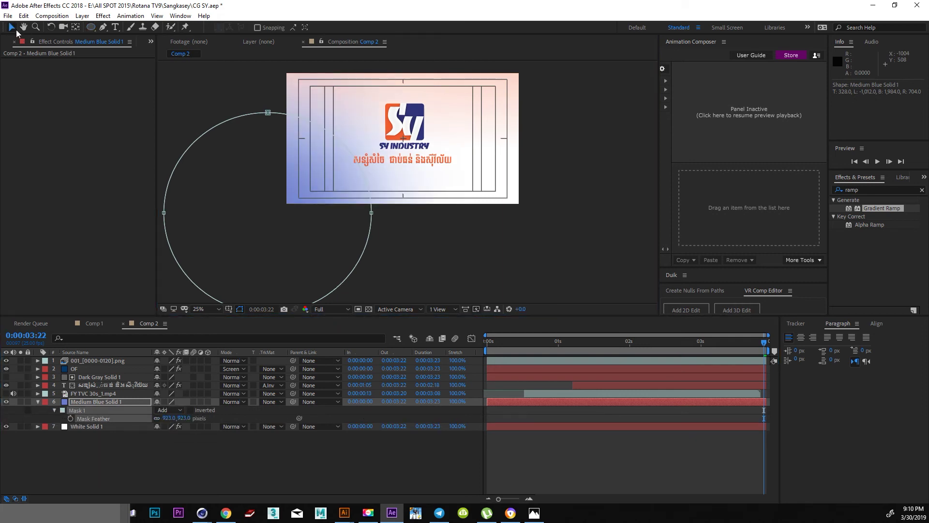
{"action": "left_click", "coordinate": [395, 237]}
{"action": "left_click", "coordinate": [93, 386]}
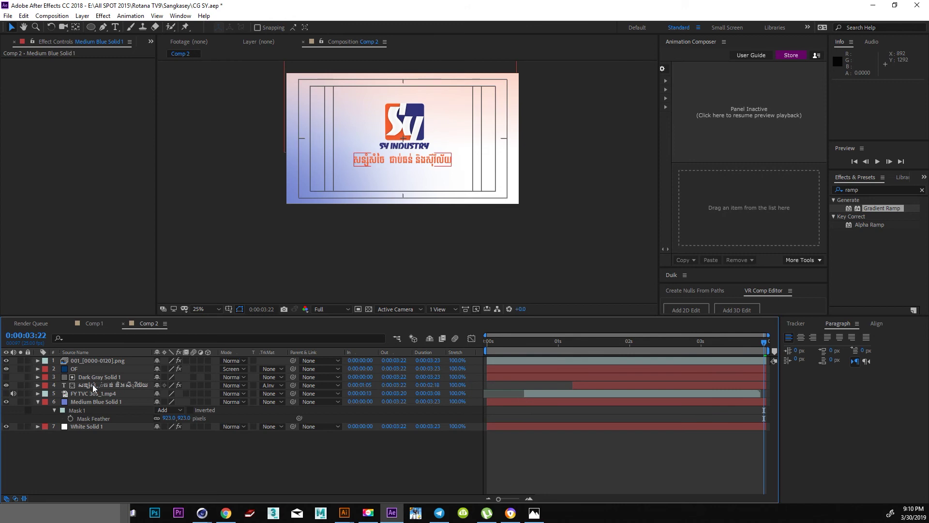
{"action": "left_click", "coordinate": [99, 402]}
{"action": "key", "text": "t"}
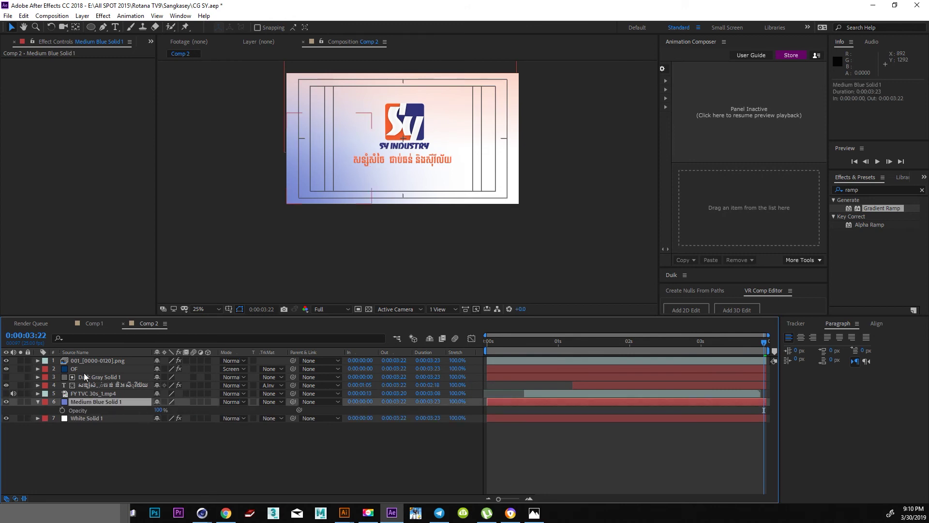
{"action": "left_click_drag", "start_coordinate": [161, 412], "coordinate": [140, 410]}
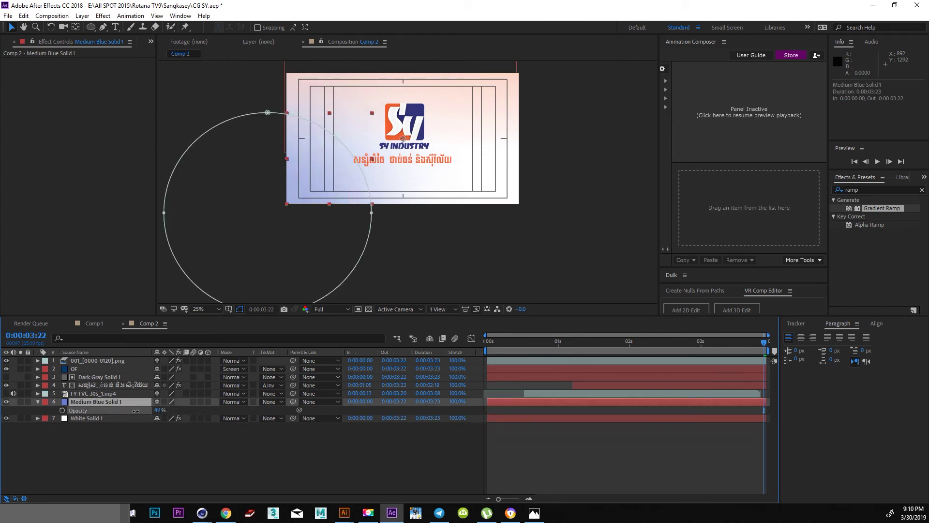
{"action": "key", "text": "ctrl+d"}
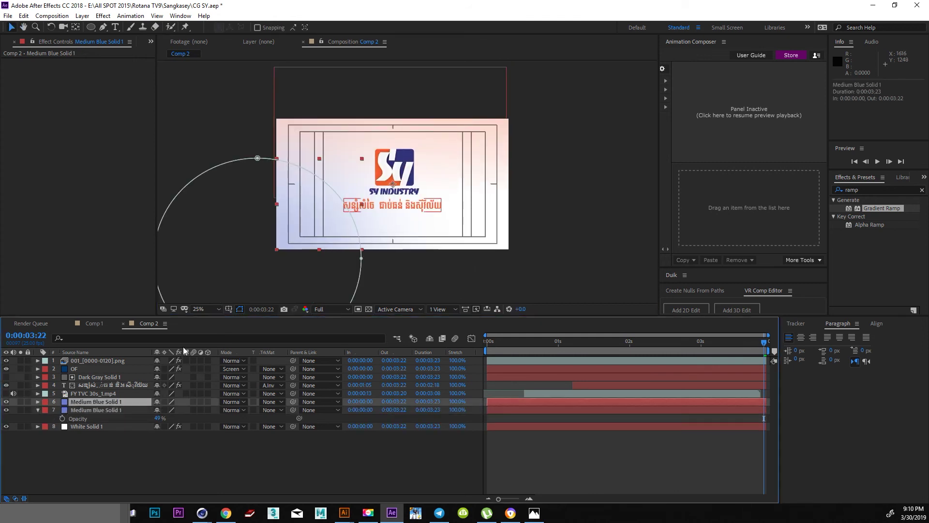
{"action": "key", "text": "ctrl+shift+y"}
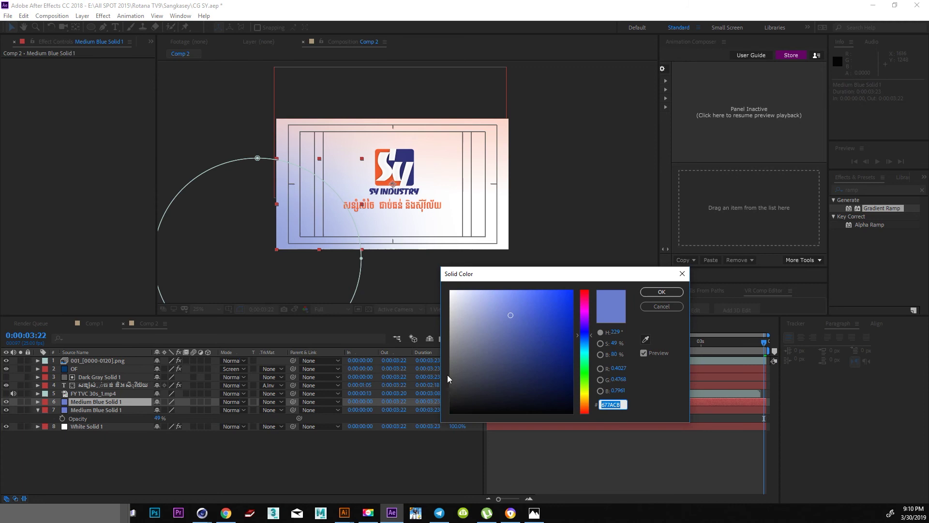
Recolour the duplicate solid orange and move its circular mask to the upper right
{"action": "left_click", "coordinate": [585, 406]}
{"action": "left_click", "coordinate": [662, 291]}
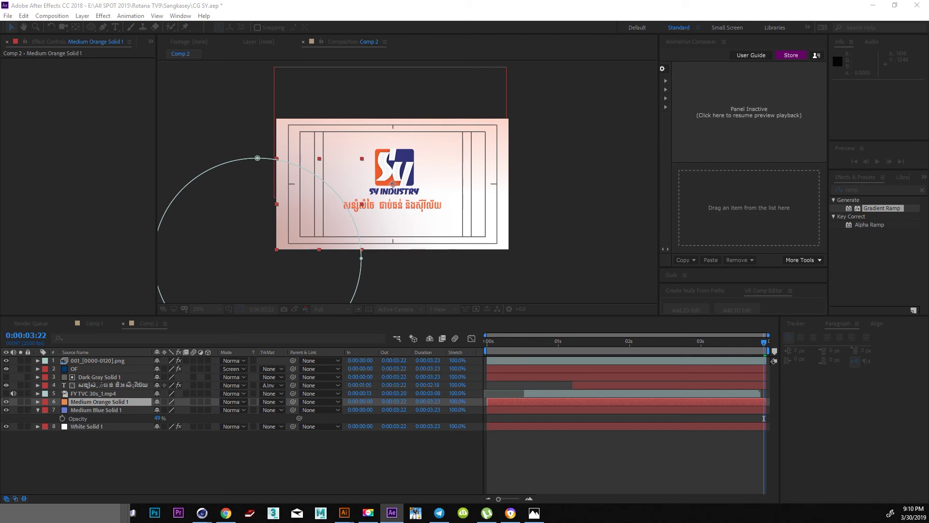
{"action": "left_click", "coordinate": [290, 270]}
{"action": "left_click_drag", "start_coordinate": [279, 278], "coordinate": [532, 138]}
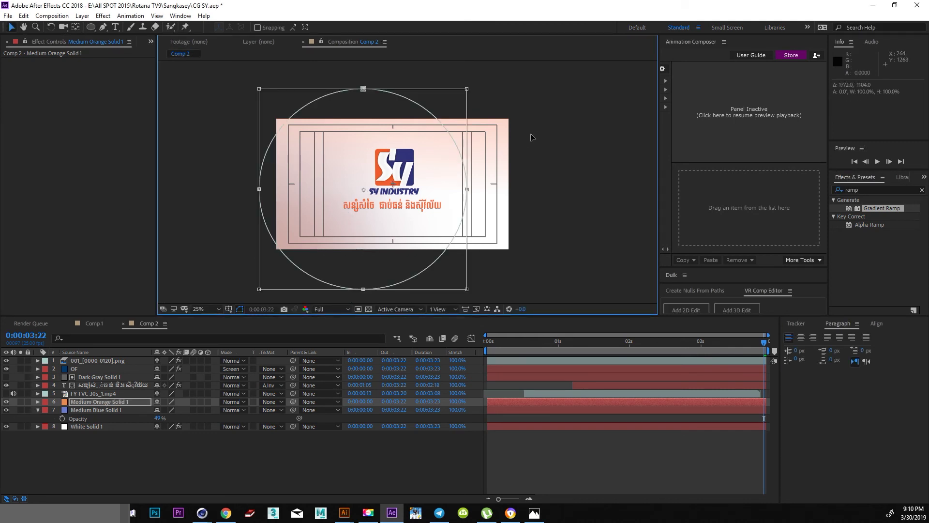
{"action": "mouse_move", "coordinate": [363, 242]}
{"action": "left_mouse_down"}
{"action": "mouse_move", "coordinate": [539, 108]}
{"action": "mouse_move", "coordinate": [558, 145]}
{"action": "left_mouse_up"}
Set both the orange and blue solids to 50% opacity
{"action": "left_click", "coordinate": [99, 426]}
{"action": "left_click", "coordinate": [13, 63]}
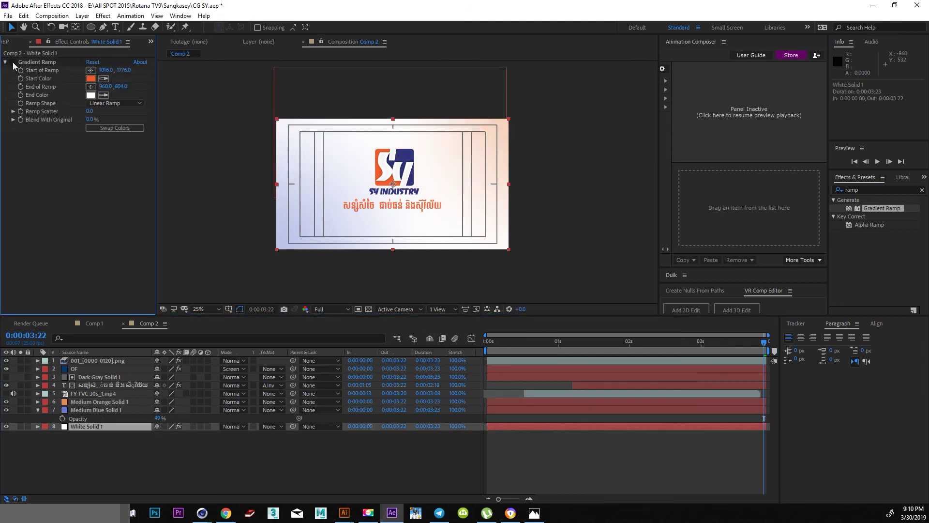
{"action": "left_click", "coordinate": [80, 401]}
{"action": "left_click", "coordinate": [80, 410], "text": "shift"}
{"action": "key", "text": "t"}
{"action": "left_click_drag", "start_coordinate": [159, 410], "coordinate": [180, 407]}
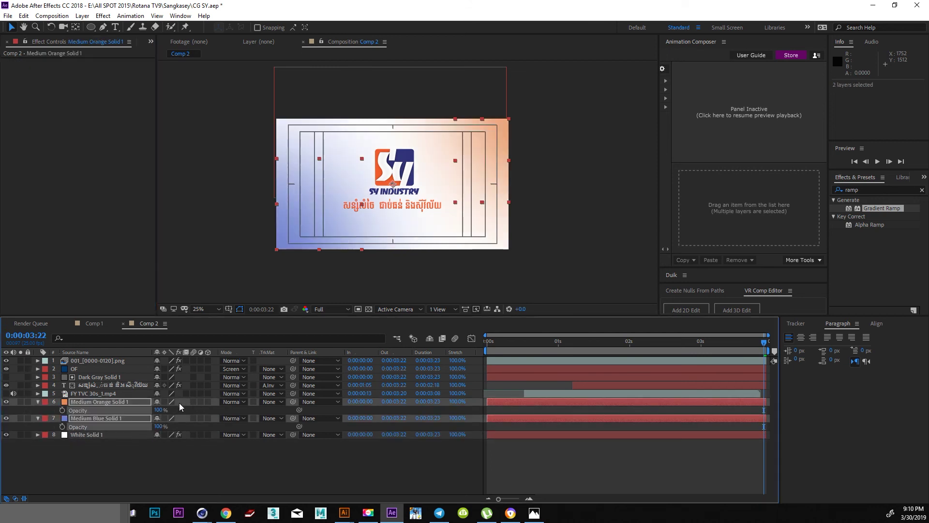
{"action": "left_click", "coordinate": [160, 410]}
{"action": "key", "text": "Return"}
{"action": "left_click", "coordinate": [159, 426]}
{"action": "type", "text": "0"}
{"action": "key", "text": "Return"}
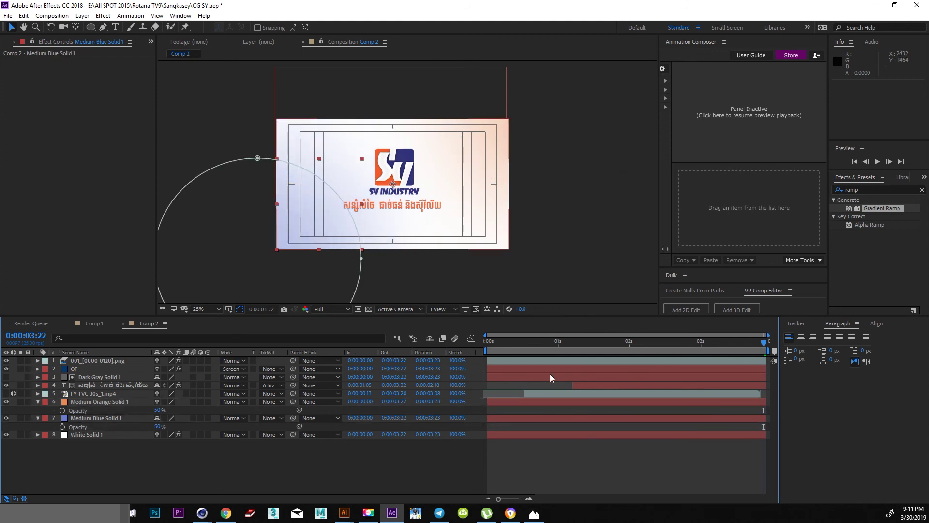
Nudge the orange glow slightly up and left, then deselect all layers
{"action": "left_click", "coordinate": [601, 449]}
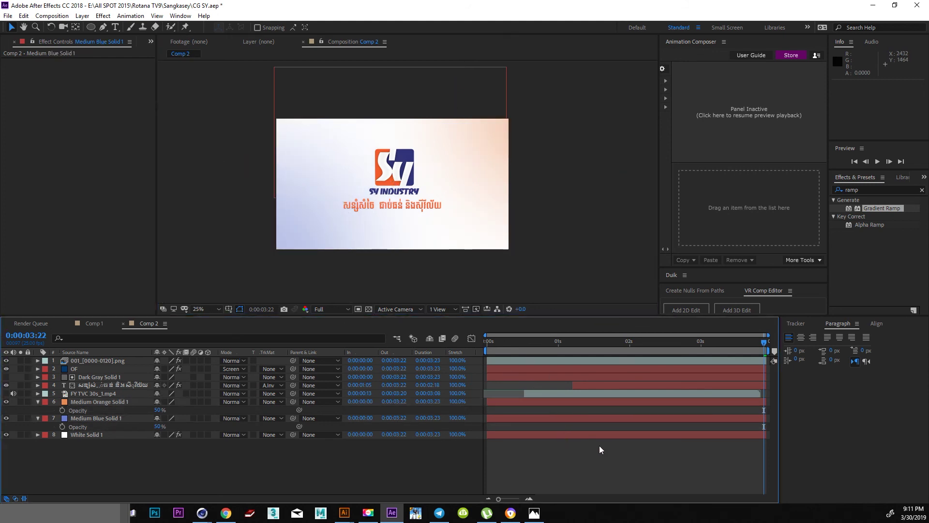
{"action": "left_click", "coordinate": [484, 127]}
{"action": "mouse_move", "coordinate": [459, 106]}
{"action": "left_mouse_down"}
{"action": "mouse_move", "coordinate": [486, 103]}
{"action": "mouse_move", "coordinate": [468, 93]}
{"action": "left_mouse_up"}
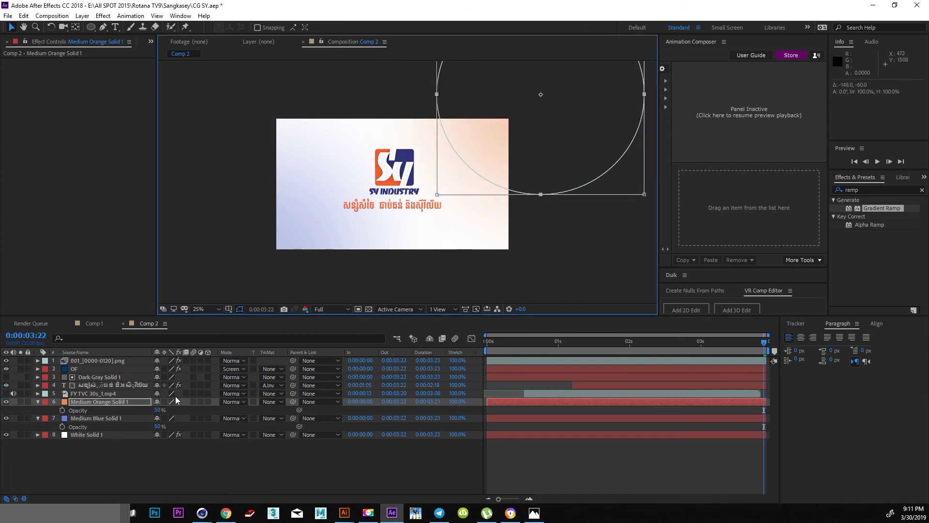
{"action": "left_click", "coordinate": [95, 419]}
{"action": "left_click", "coordinate": [559, 457]}
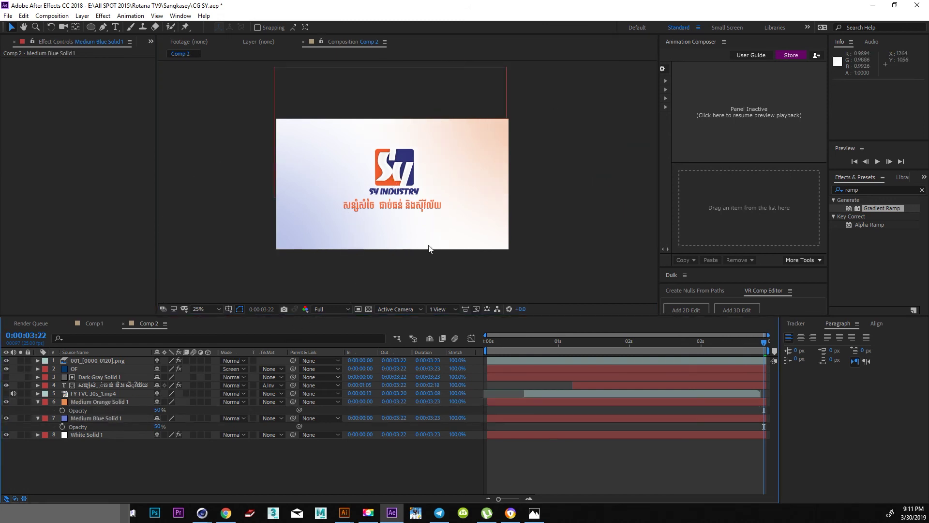
{"action": "scroll", "coordinate": [381, 234], "scroll_direction": "up", "scroll_amount": 2}
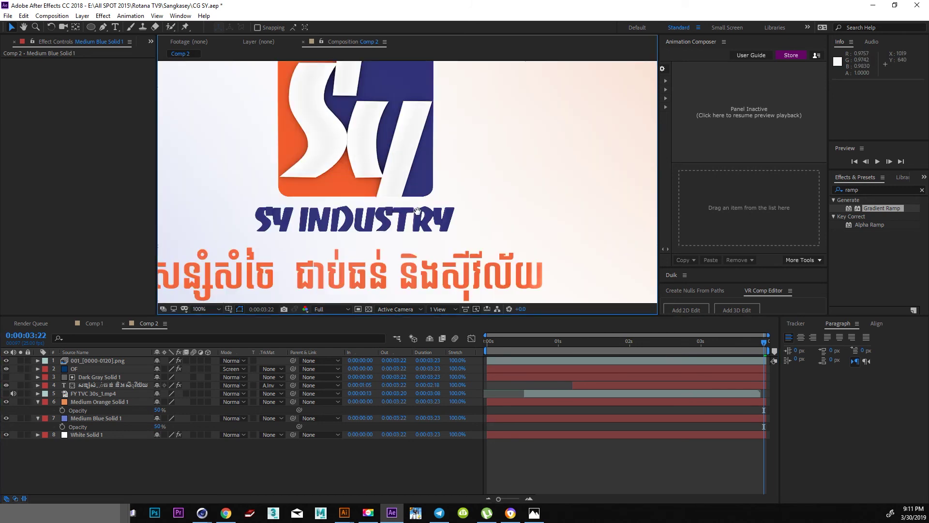
Apply Drop Shadow to the Khmer text layer with a brown-orange shadow colour
{"action": "left_click", "coordinate": [876, 189]}
{"action": "type", "text": "dr"}
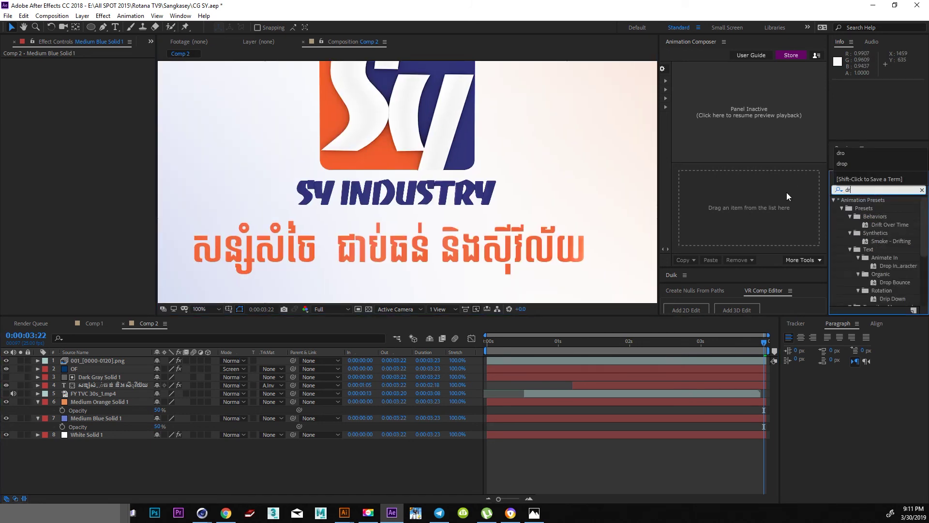
{"action": "type", "text": "o"}
{"action": "left_click_drag", "start_coordinate": [870, 298], "coordinate": [148, 386]}
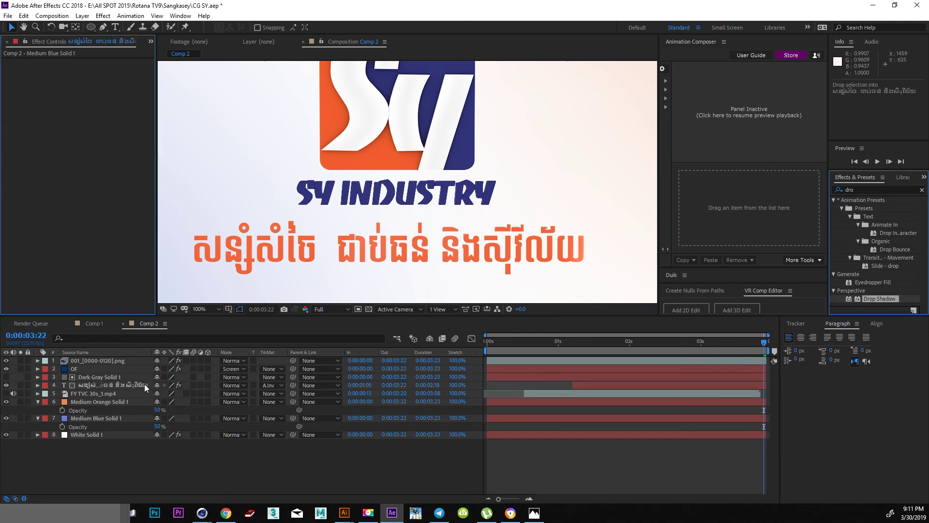
{"action": "left_click", "coordinate": [90, 172]}
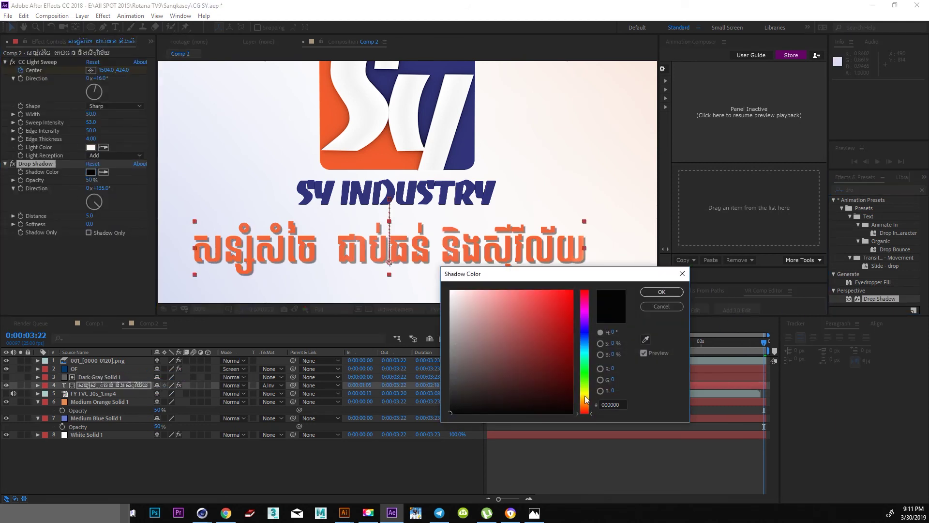
{"action": "left_click_drag", "start_coordinate": [591, 412], "coordinate": [591, 400]}
{"action": "left_click", "coordinate": [559, 334]}
{"action": "left_click", "coordinate": [661, 292]}
Set shadow opacity 100%, distance 3 and direction 154°, then save the project
{"action": "left_click_drag", "start_coordinate": [90, 180], "coordinate": [323, 192]}
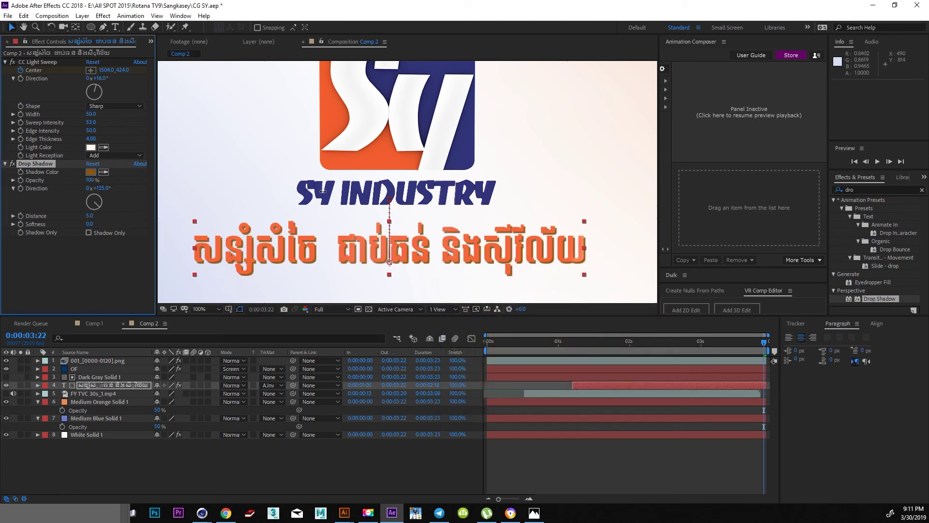
{"action": "left_click_drag", "start_coordinate": [90, 215], "coordinate": [87, 221]}
{"action": "left_click", "coordinate": [97, 209]}
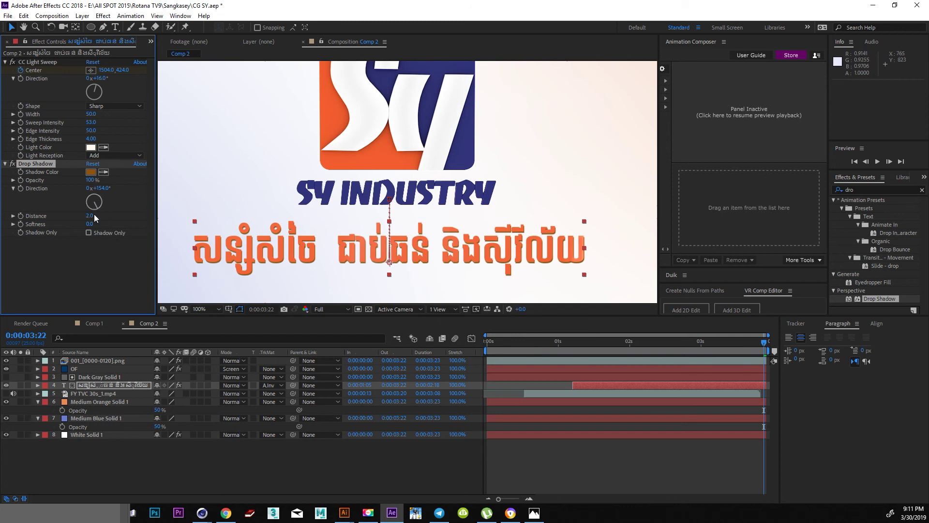
{"action": "left_click", "coordinate": [602, 434]}
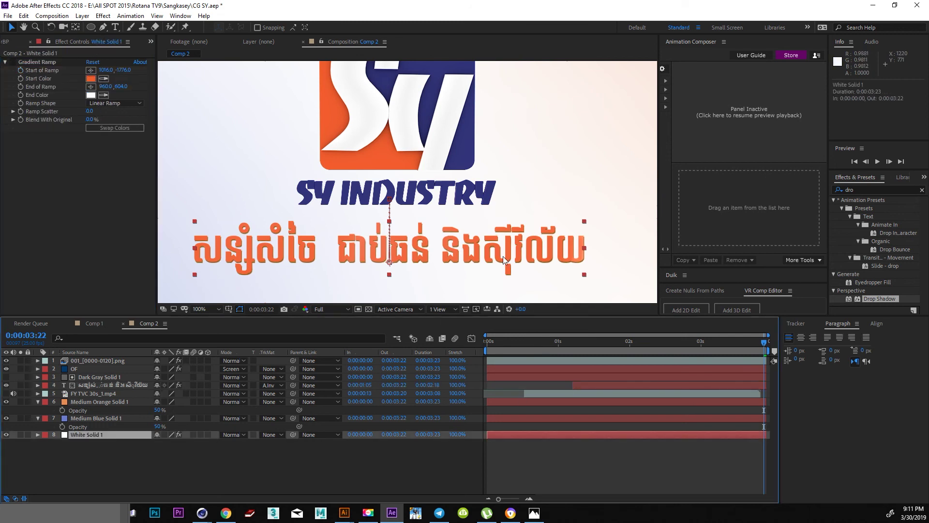
{"action": "key", "text": "comma"}
{"action": "key", "text": "ctrl+s"}
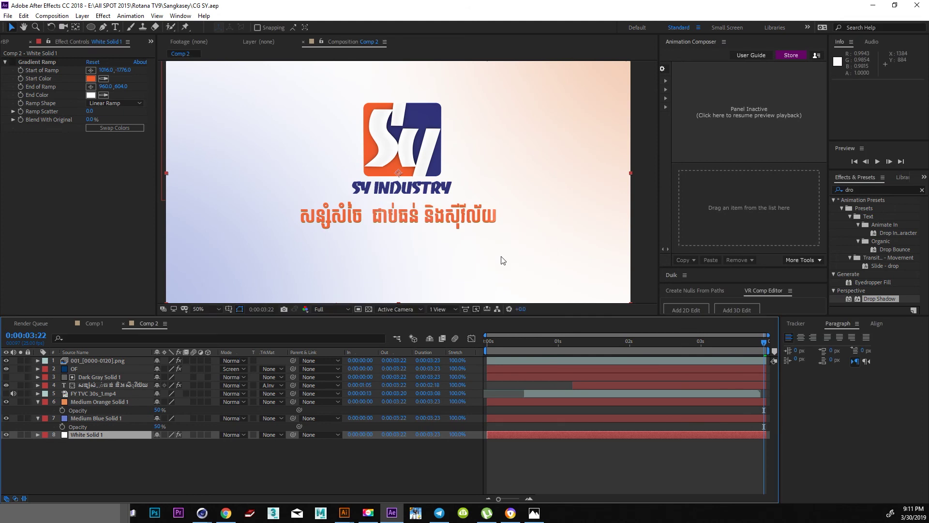
Add Comp 2 to the Render Queue with QuickTime as the output format
{"action": "key", "text": "ctrl+m"}
{"action": "left_click", "coordinate": [83, 385]}
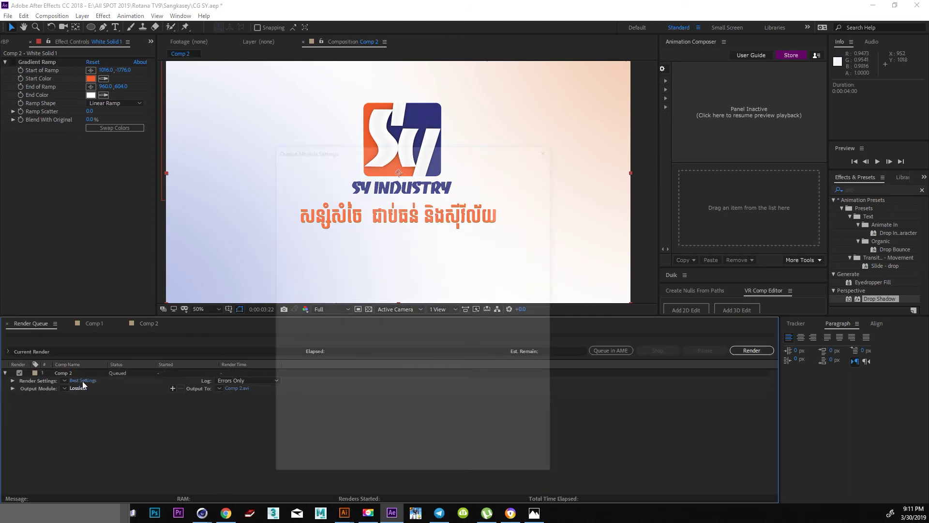
{"action": "left_click", "coordinate": [387, 195]}
{"action": "left_click", "coordinate": [368, 300]}
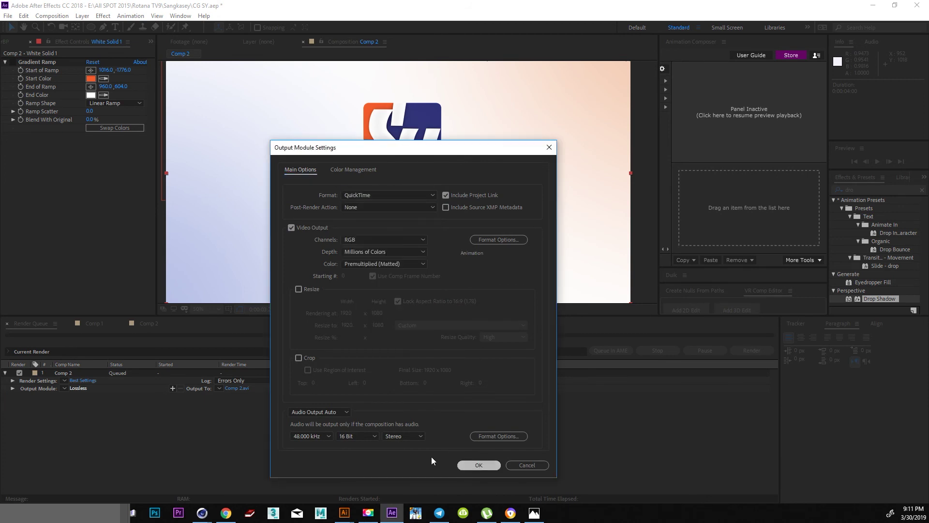
{"action": "left_click", "coordinate": [478, 465]}
Name the output SY EndFrame 2.mov in the AE folder and start rendering
{"action": "left_click", "coordinate": [108, 104]}
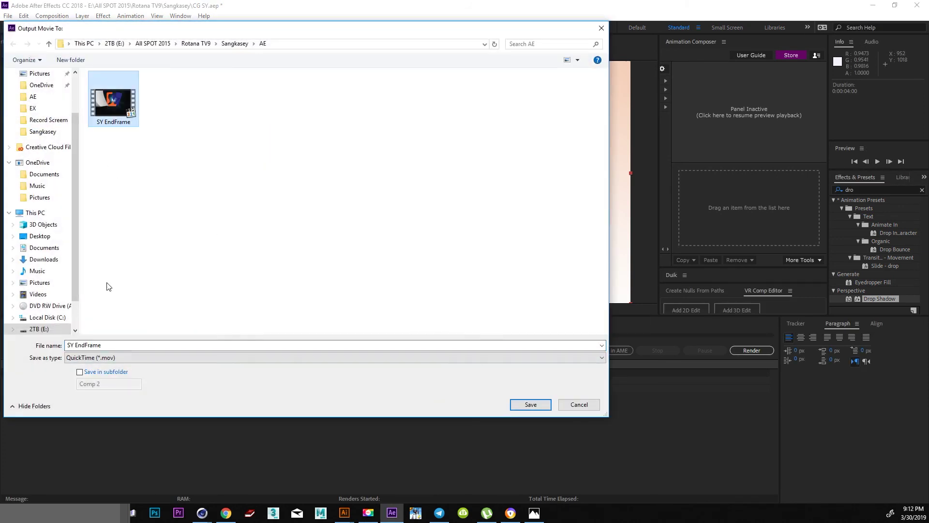
{"action": "left_click", "coordinate": [116, 342]}
{"action": "type", "text": "2"}
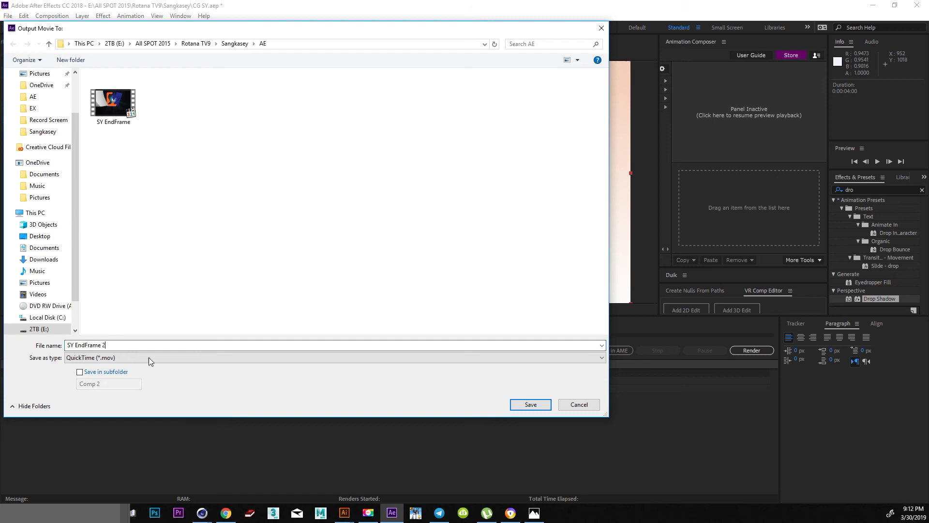
{"action": "left_click", "coordinate": [530, 404]}
{"action": "left_click", "coordinate": [749, 351]}
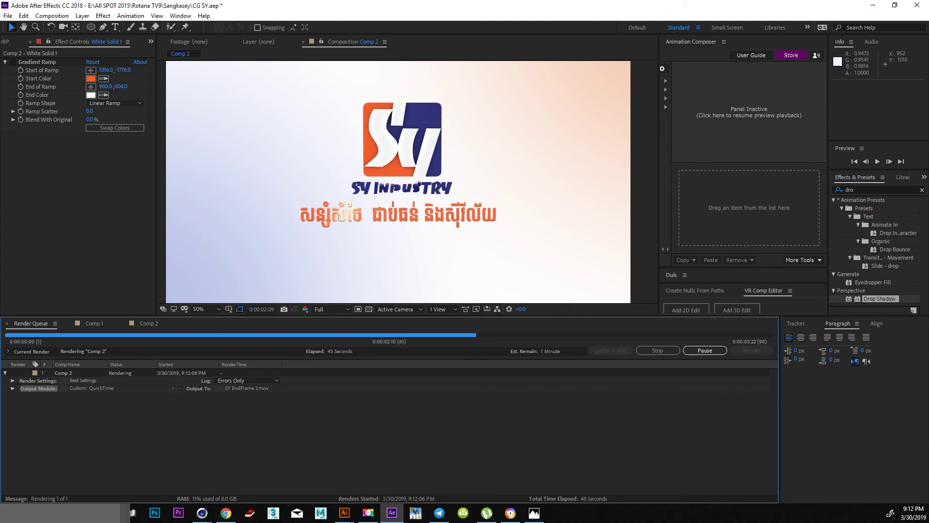
{"action": "left_click", "coordinate": [344, 512]}
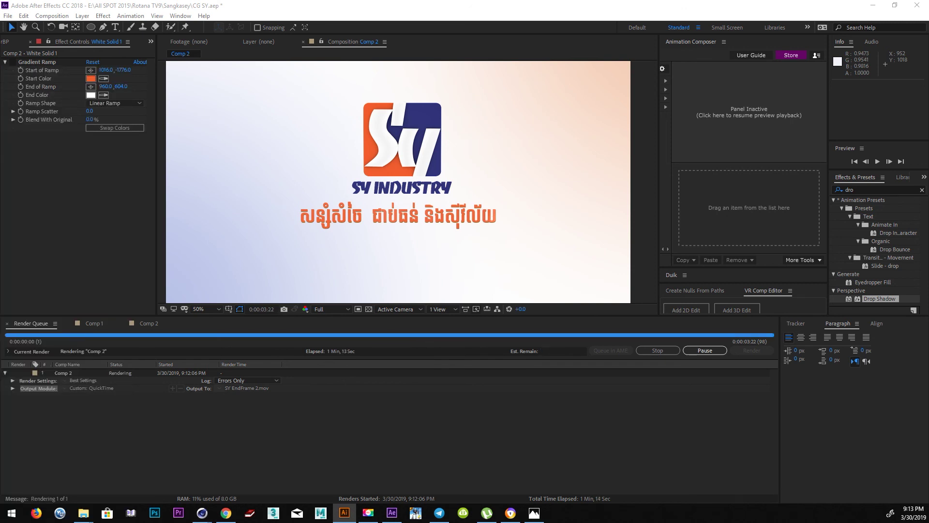
Open the AE folder in the Sangkasey Explorer window and play SY EndFrame 2.mov
{"action": "left_click", "coordinate": [83, 513]}
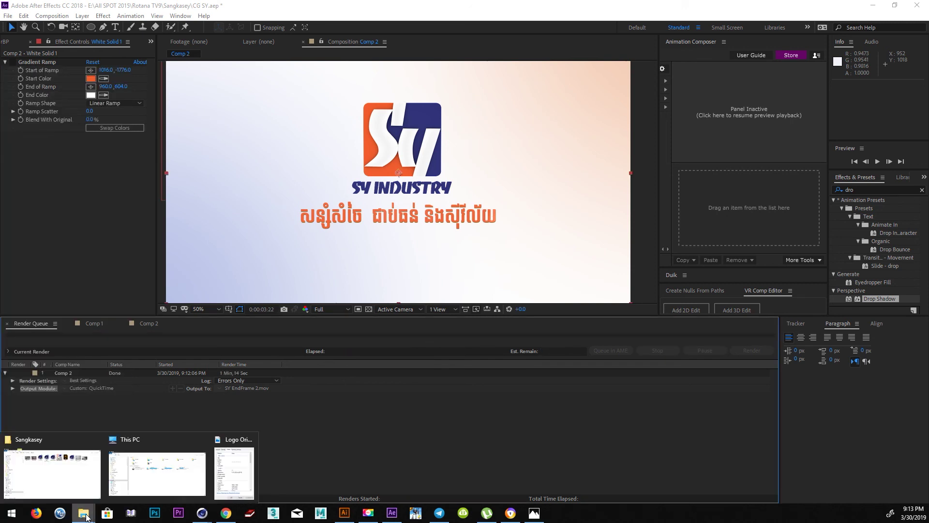
{"action": "left_click", "coordinate": [90, 483]}
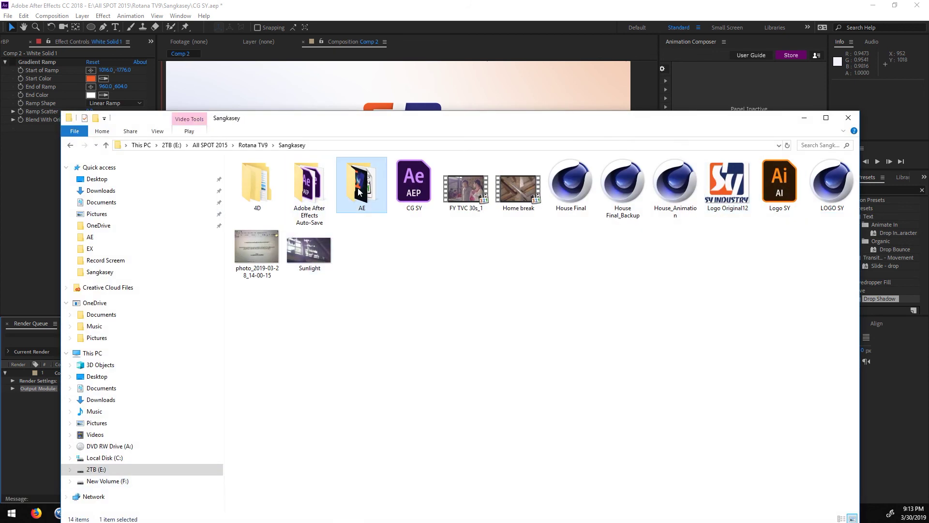
{"action": "double_click", "coordinate": [363, 184]}
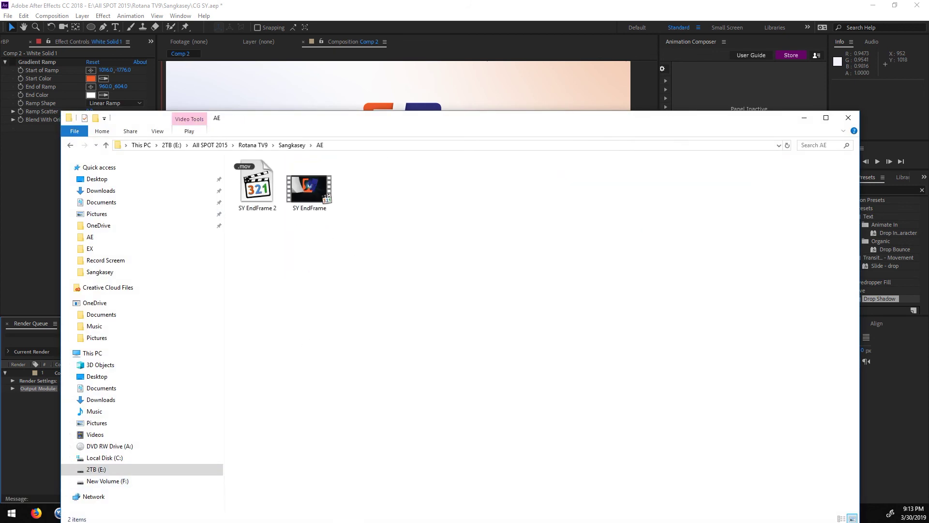
{"action": "left_click", "coordinate": [266, 196]}
{"action": "double_click", "coordinate": [270, 201]}
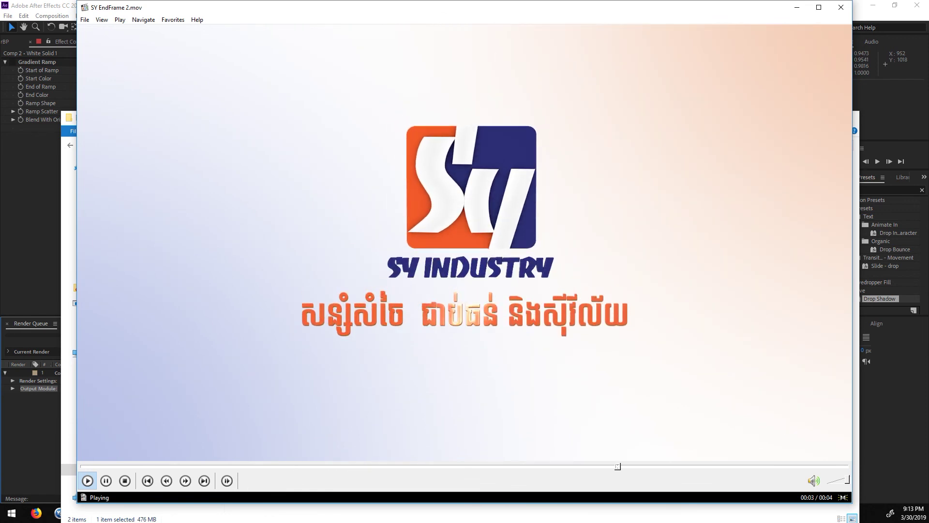
Replay SY EndFrame 2, load SY EndFrame.mov into the player to compare, then close it
{"action": "left_click", "coordinate": [87, 469]}
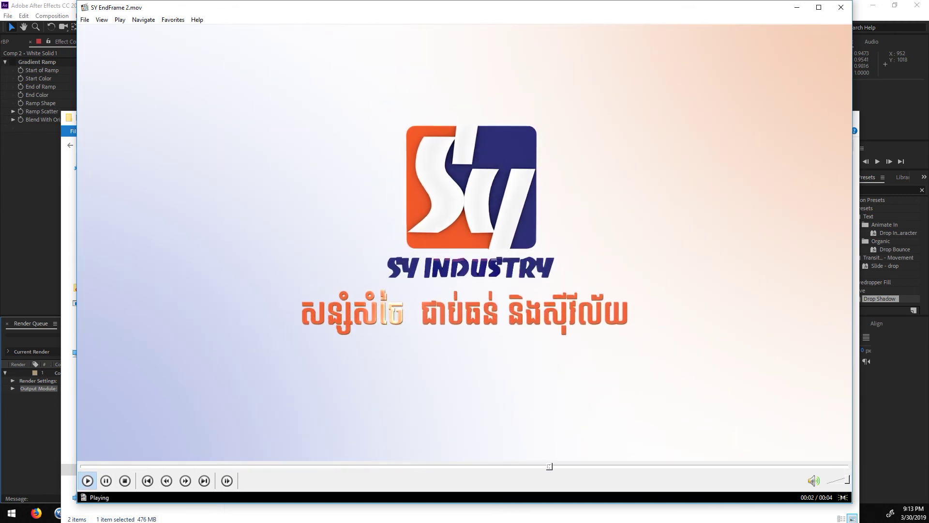
{"action": "left_click_drag", "start_coordinate": [333, 90], "coordinate": [297, 298]}
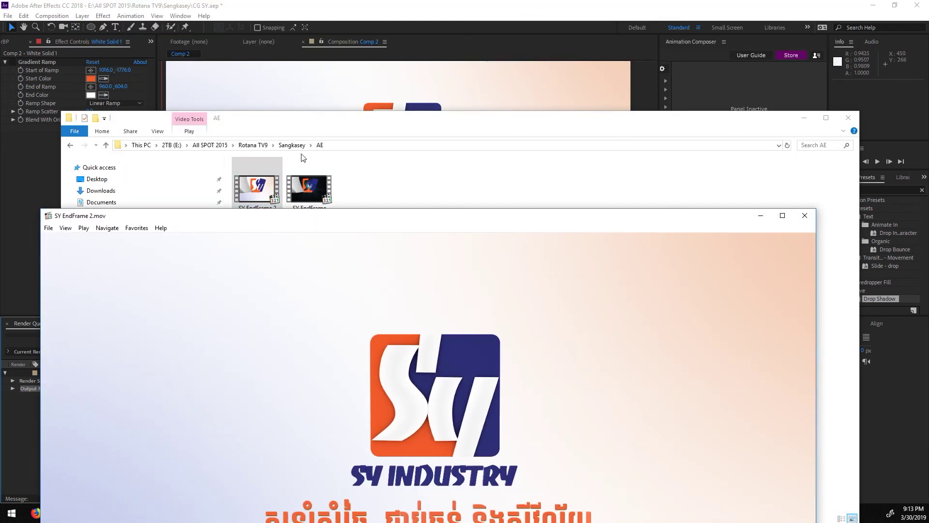
{"action": "left_click_drag", "start_coordinate": [305, 170], "coordinate": [337, 266]}
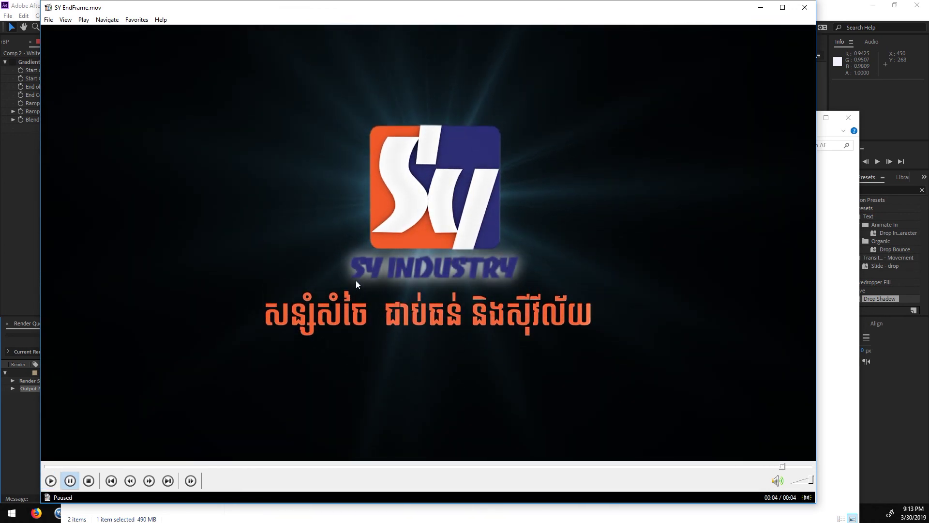
{"action": "left_click", "coordinate": [806, 14]}
Return to After Effects and review the logo layers in Comp 1 and Comp 2
{"action": "left_click", "coordinate": [39, 416]}
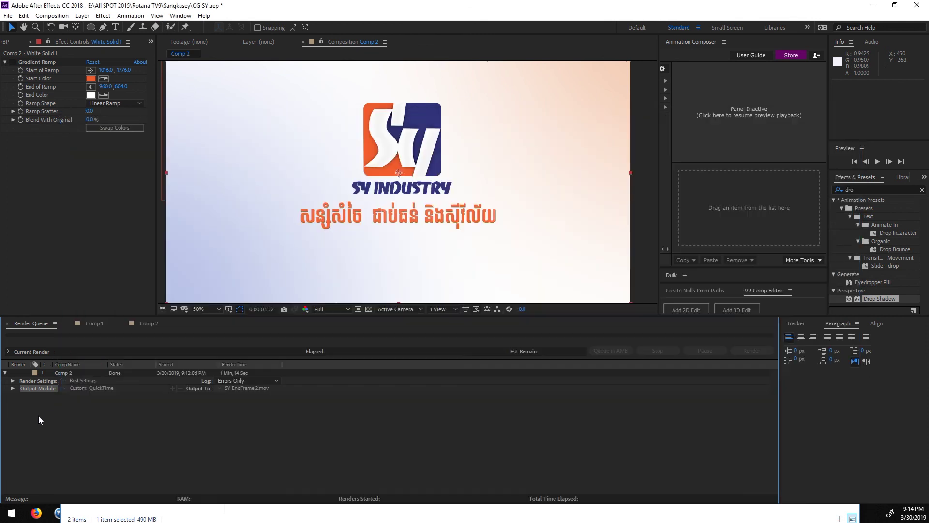
{"action": "left_click", "coordinate": [94, 323]}
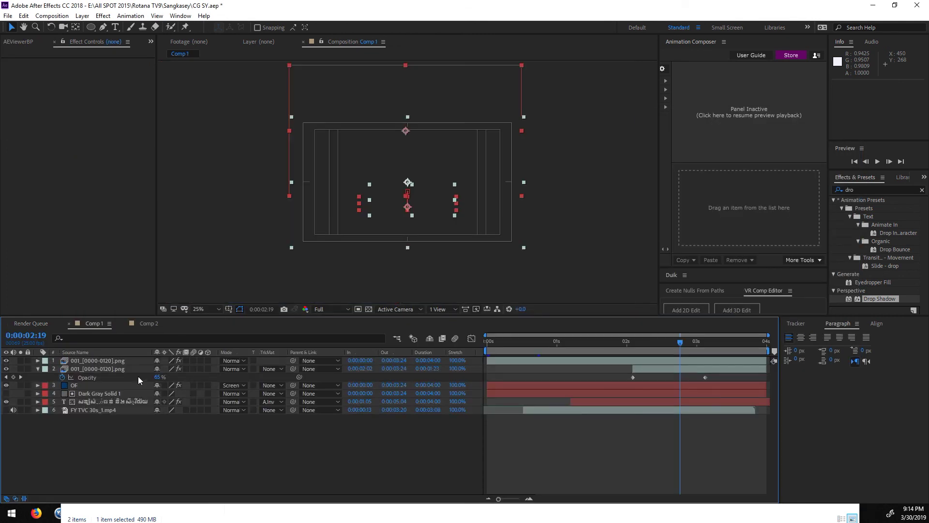
{"action": "left_click", "coordinate": [147, 322]}
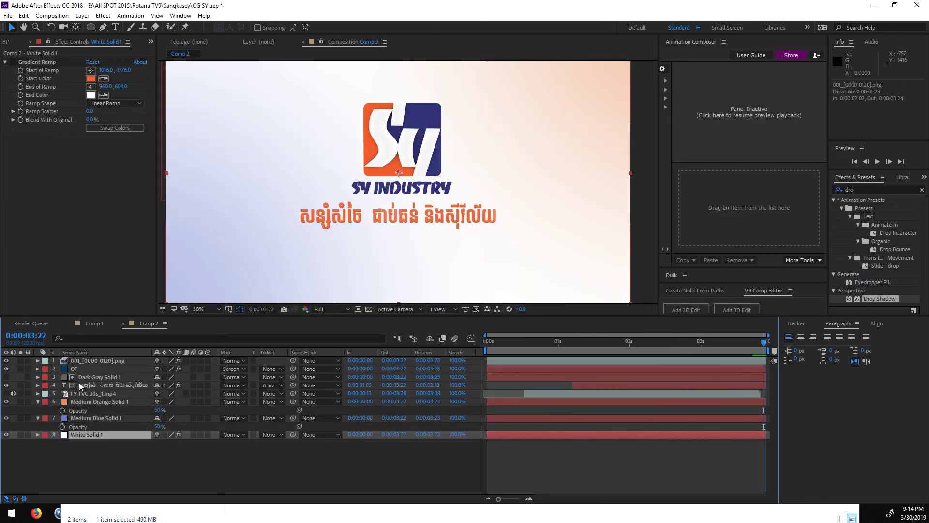
{"action": "left_click", "coordinate": [95, 393]}
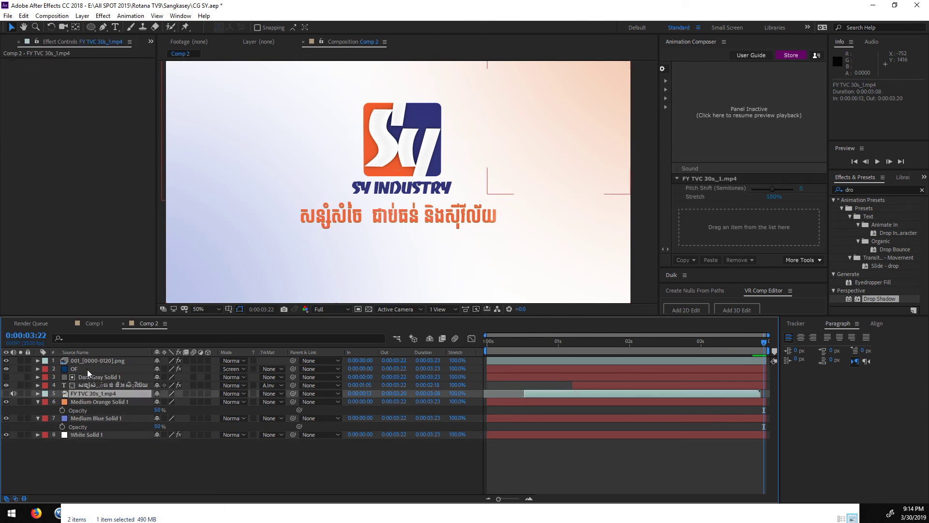
{"action": "left_click", "coordinate": [87, 360]}
{"action": "left_click", "coordinate": [60, 150]}
In Comp 1, delete the selected item on the top logo layer and hide the second logo sequence layer
{"action": "left_click", "coordinate": [95, 323]}
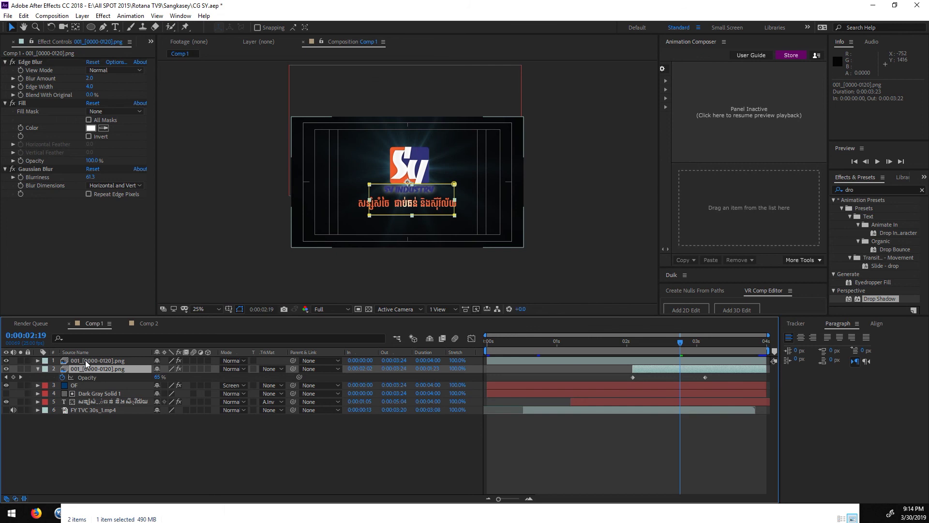
{"action": "left_click", "coordinate": [33, 62]}
{"action": "key", "text": "Delete"}
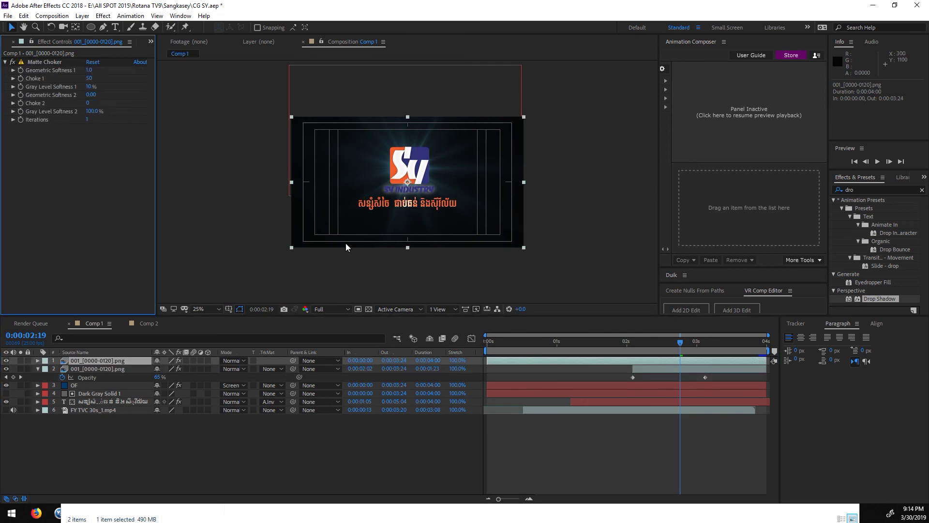
{"action": "key", "text": "slash"}
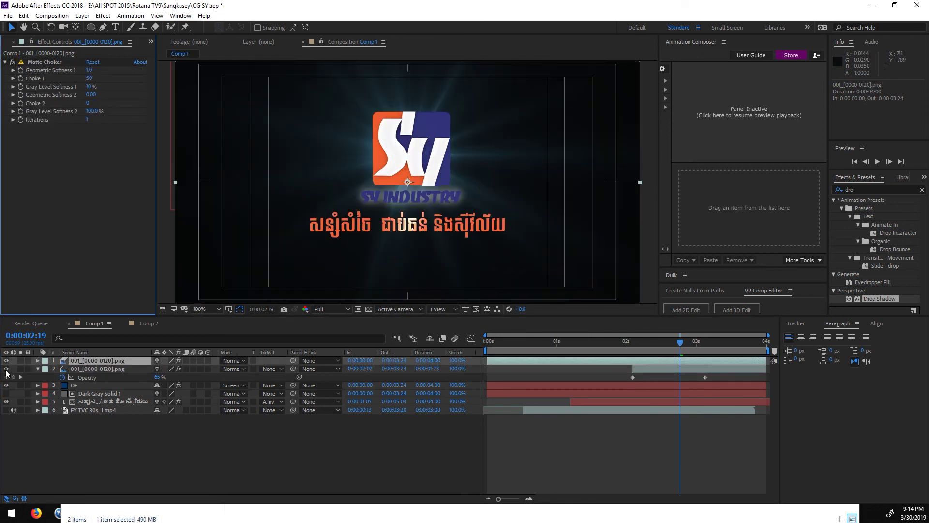
{"action": "left_click", "coordinate": [6, 369]}
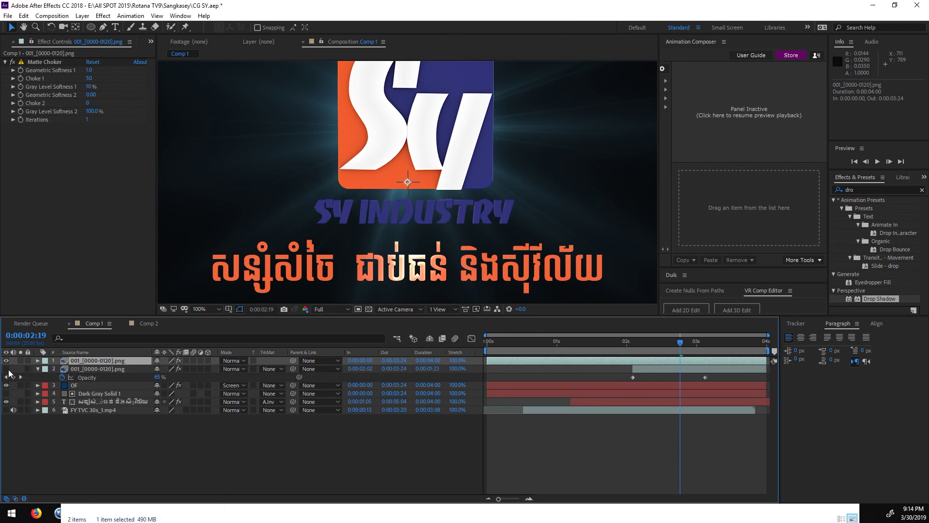
Duplicate the OF flare layer and replace its flare with a Conspiracy preset
{"action": "scroll", "coordinate": [444, 245], "scroll_direction": "down", "scroll_amount": 2}
{"action": "left_click", "coordinate": [76, 385]}
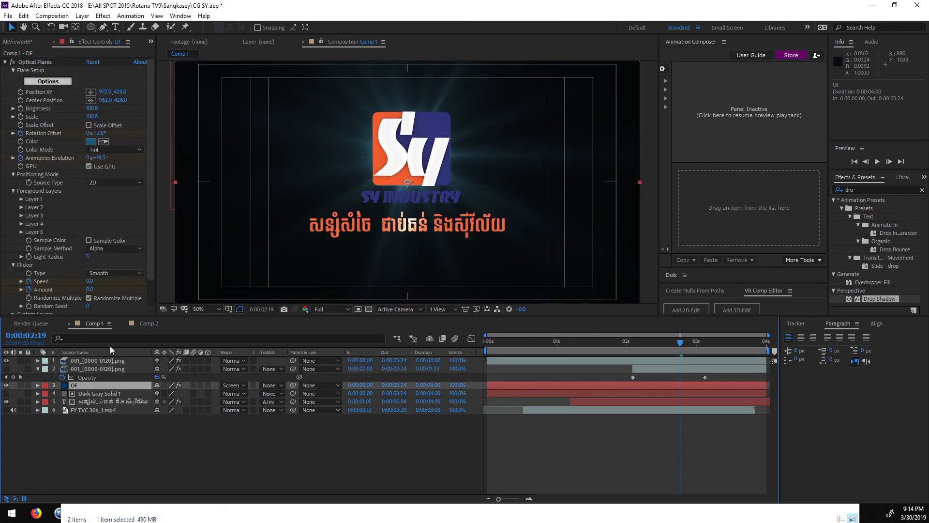
{"action": "key", "text": "ctrl+d"}
{"action": "left_click", "coordinate": [59, 81]}
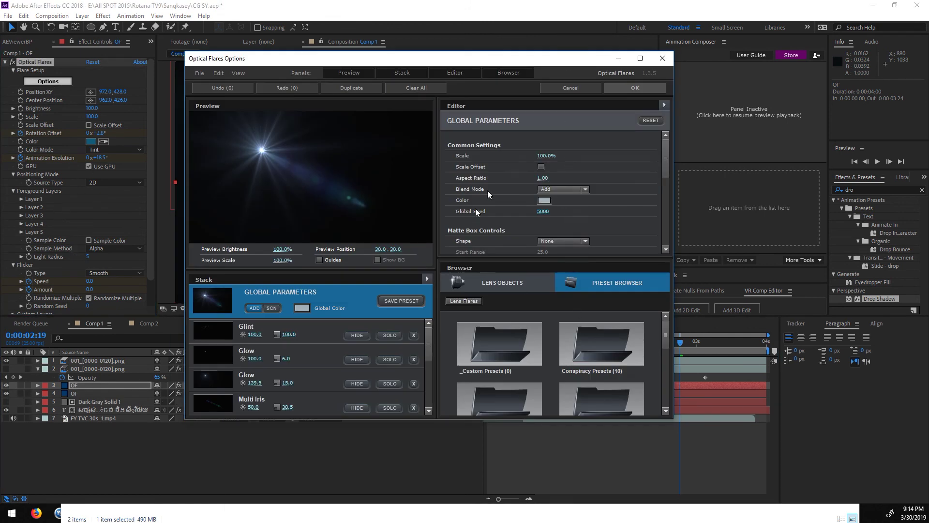
{"action": "left_click", "coordinate": [417, 87]}
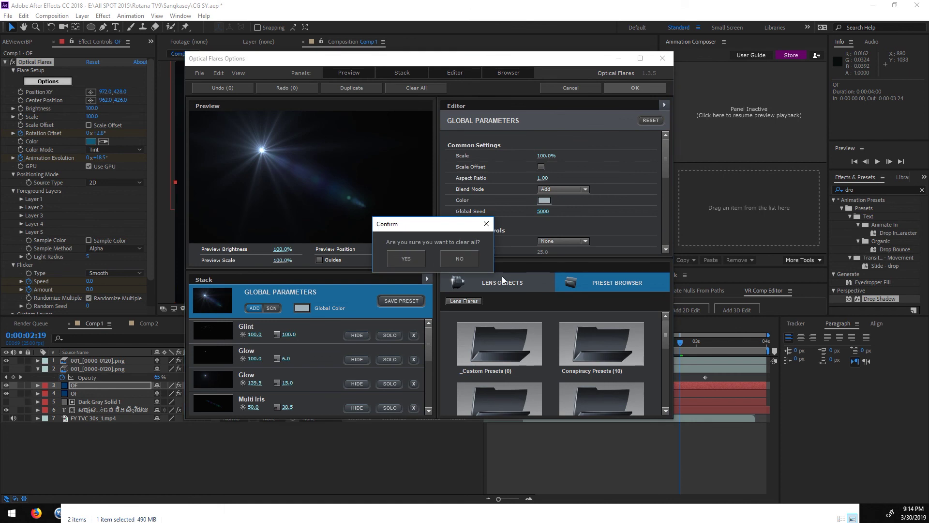
{"action": "key", "text": "Return"}
{"action": "left_click", "coordinate": [591, 346]}
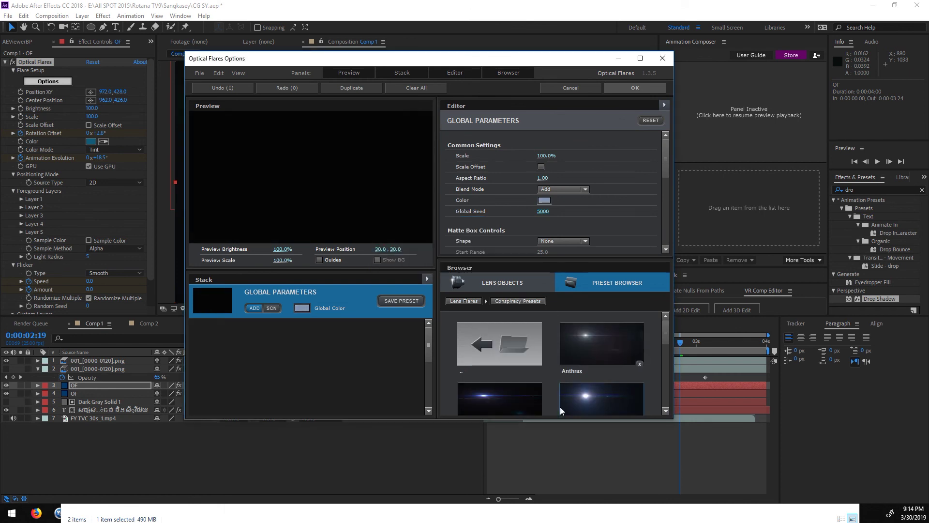
{"action": "left_click", "coordinate": [590, 396]}
{"action": "key", "text": "Return"}
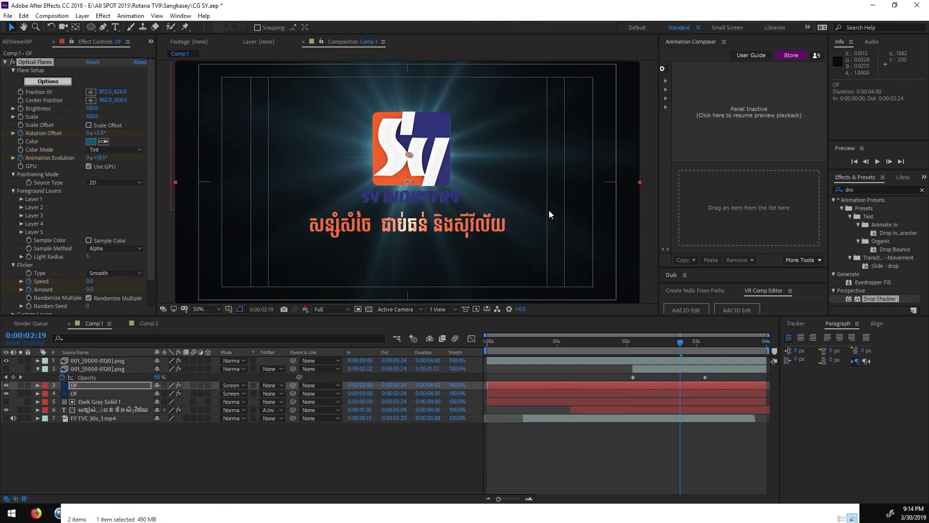
Set the duplicate flare's Rotation Offset to 0 and move it down behind SY INDUSTRY
{"action": "left_click", "coordinate": [100, 133]}
{"action": "type", "text": "0"}
{"action": "key", "text": "Return"}
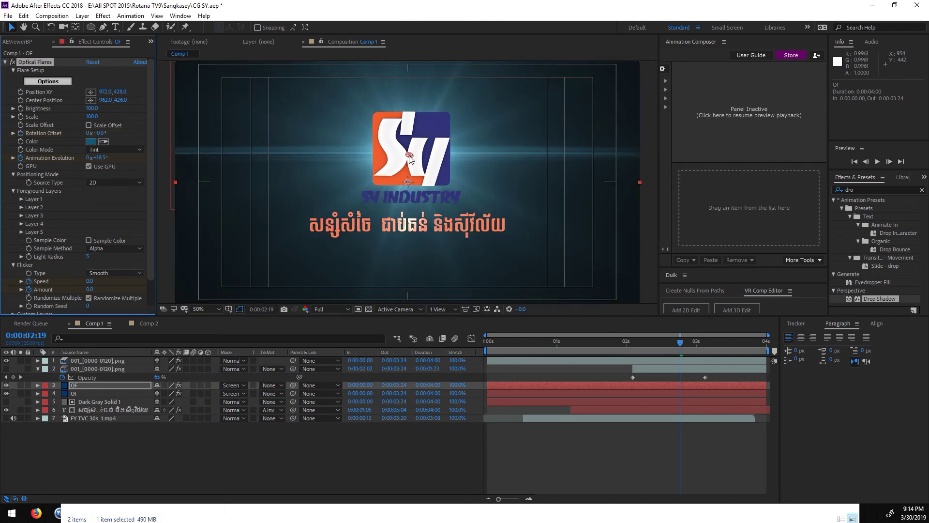
{"action": "left_click_drag", "start_coordinate": [410, 158], "coordinate": [412, 197]}
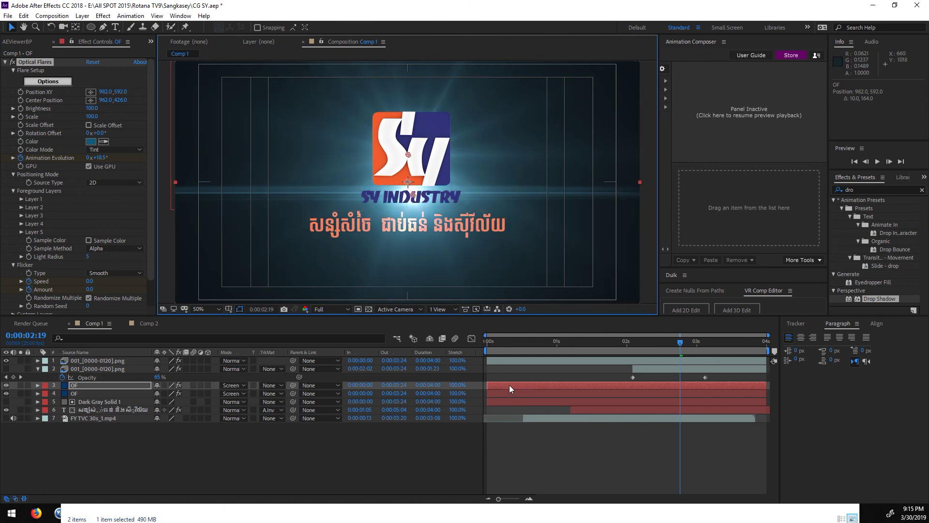
Start the OF layer at 0:00:00:24 and set the flare Brightness to 0 at frame 0:00:00:21
{"action": "left_click_drag", "start_coordinate": [576, 390], "coordinate": [569, 375]}
{"action": "left_click", "coordinate": [635, 348]}
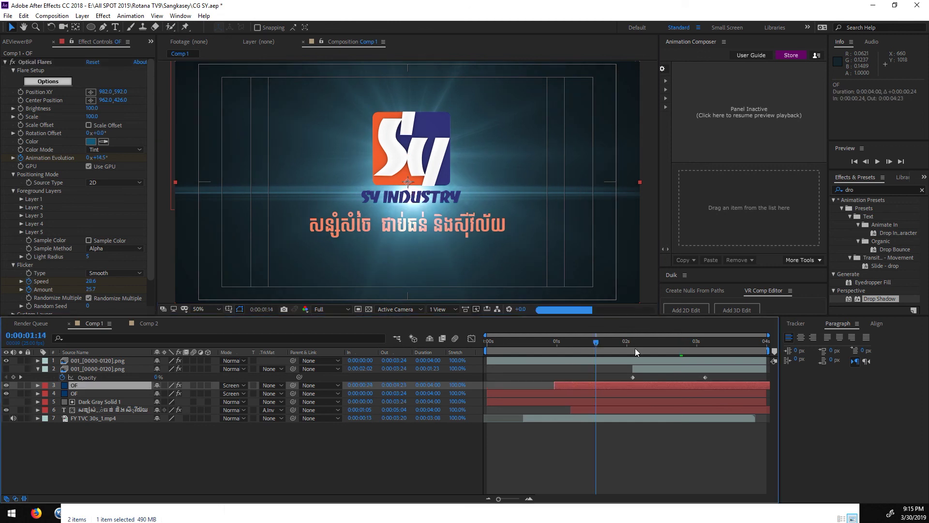
{"action": "left_click", "coordinate": [633, 348]}
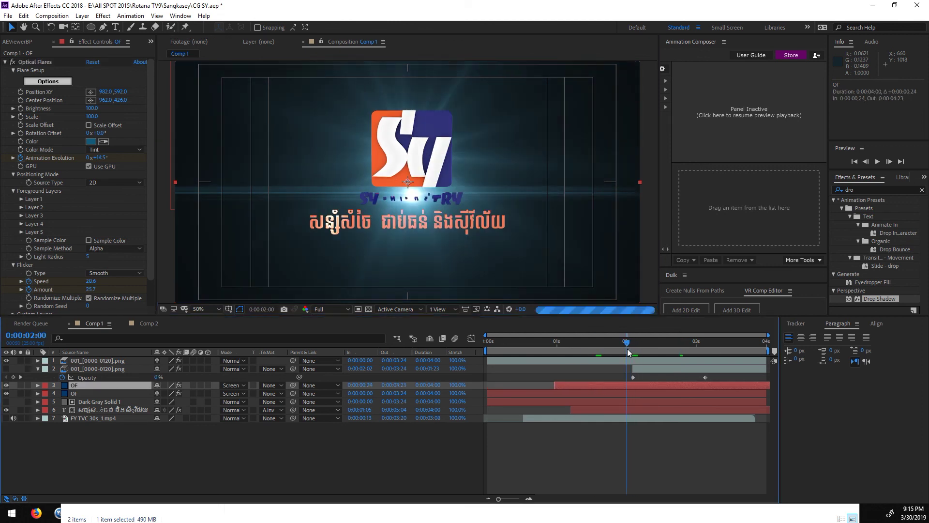
{"action": "left_click", "coordinate": [23, 121]}
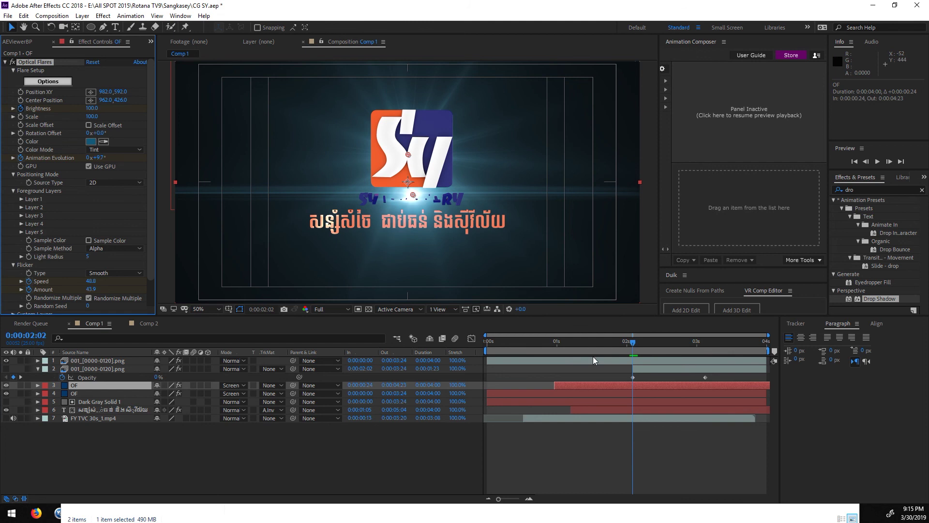
{"action": "left_click", "coordinate": [573, 346]}
{"action": "left_click", "coordinate": [545, 346]}
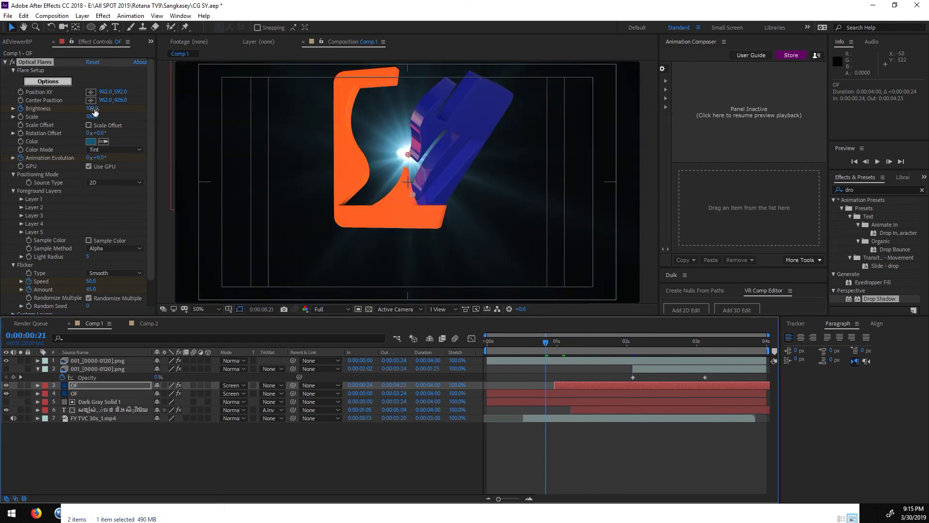
{"action": "type", "text": "0"}
{"action": "key", "text": "Return"}
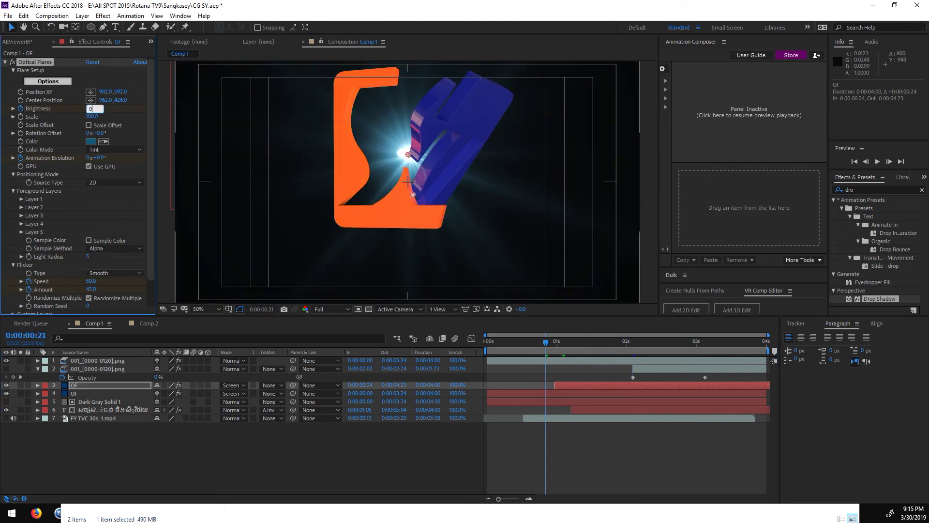
Move the Brightness keyframe to 0:00:01:00 and preview the flare animation
{"action": "key", "text": "u"}
{"action": "left_click_drag", "start_coordinate": [547, 402], "coordinate": [554, 410]}
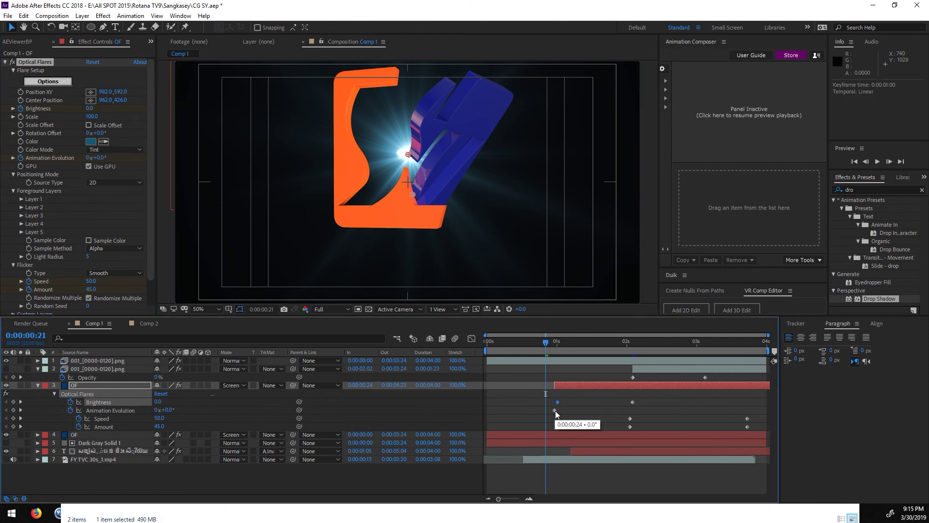
{"action": "left_click", "coordinate": [559, 411]}
{"action": "key", "text": "space"}
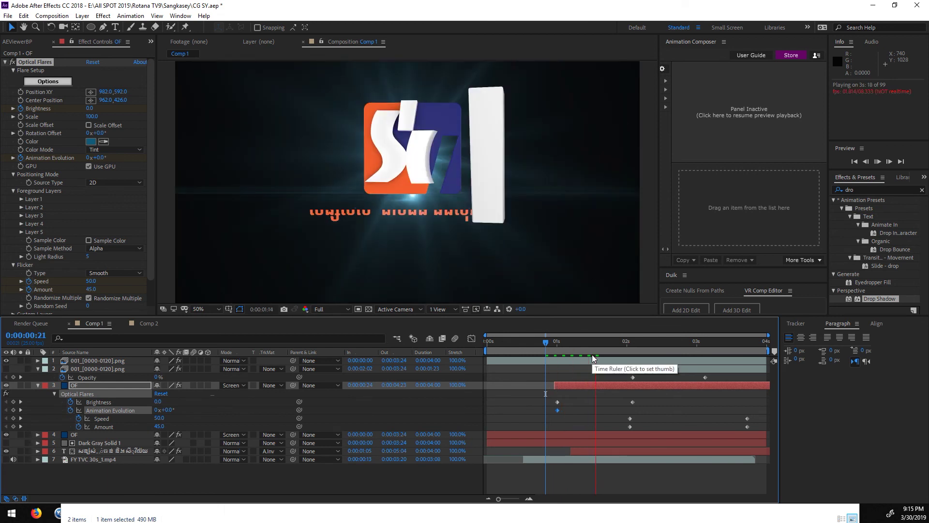
{"action": "left_click", "coordinate": [681, 343]}
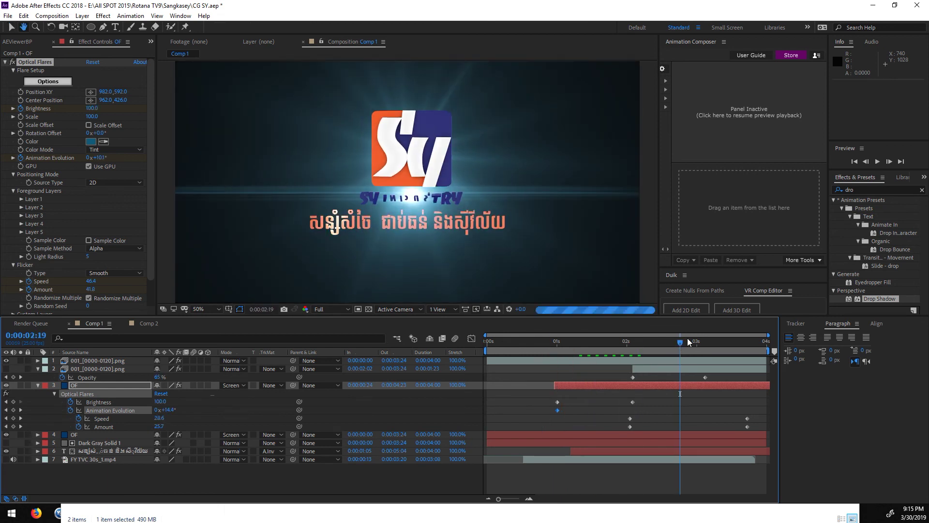
At 0:00:03:06, select the layer 4 OF flare and open its flare colour picker
{"action": "left_click", "coordinate": [714, 342]}
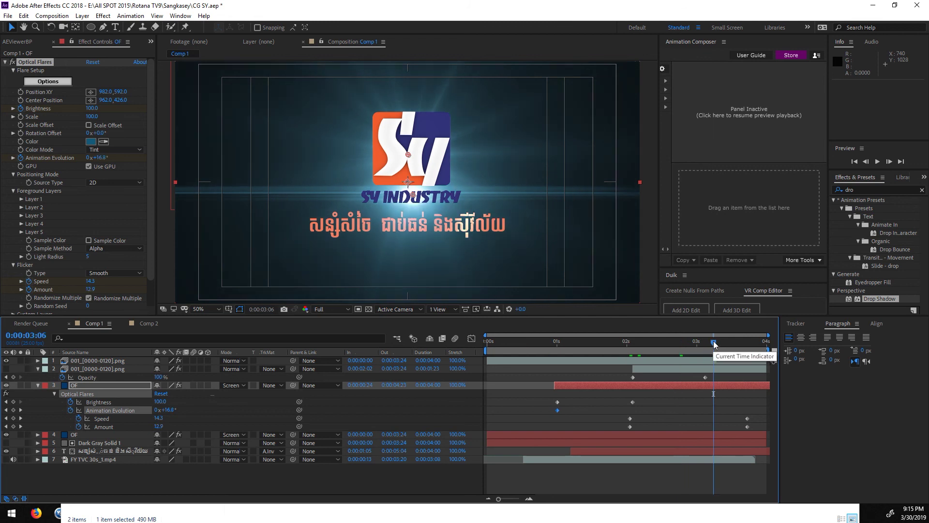
{"action": "left_click", "coordinate": [6, 435]}
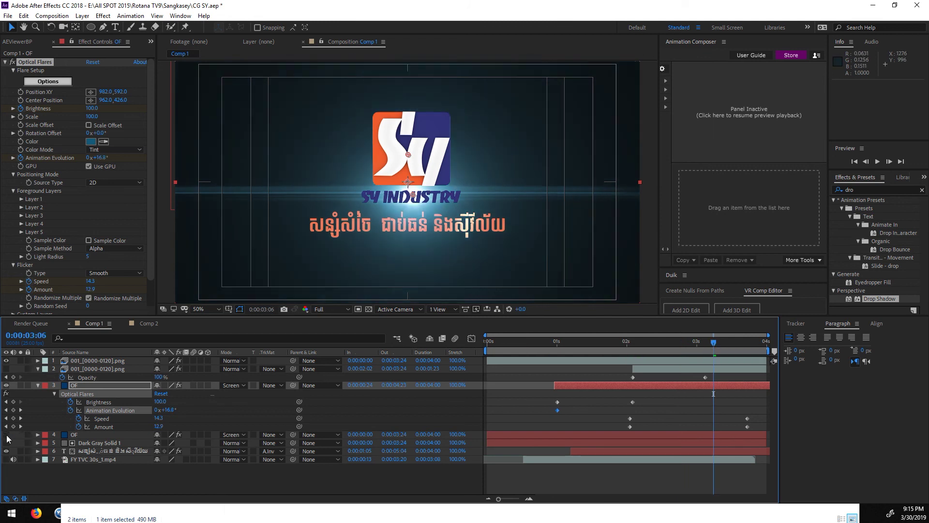
{"action": "left_click", "coordinate": [7, 435]}
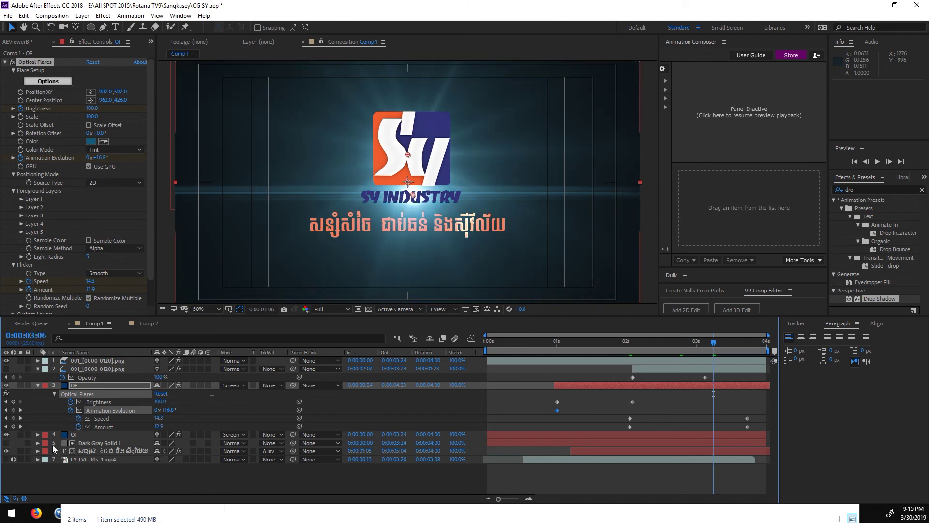
{"action": "left_click", "coordinate": [91, 435]}
{"action": "left_click", "coordinate": [90, 142]}
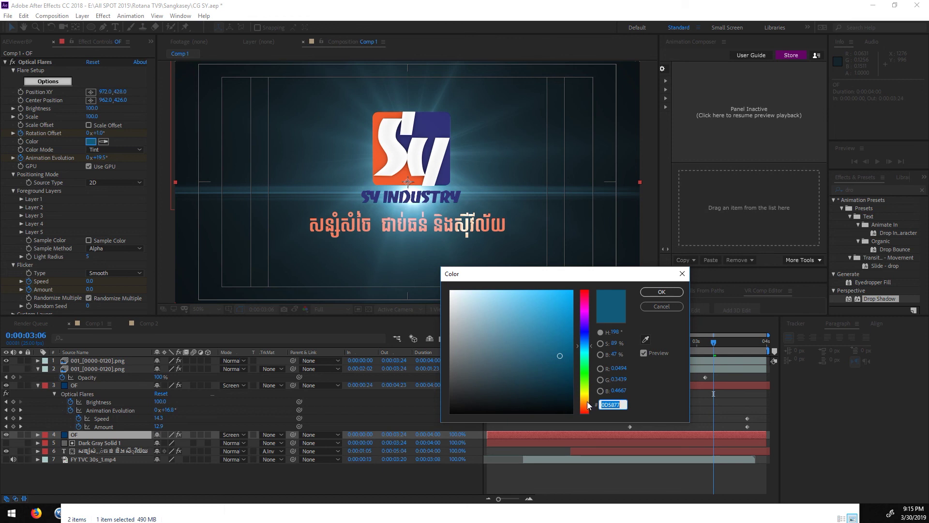
Tint the flare orange and place both OF layers just above FY TVC 30s_1.mp4
{"action": "left_click", "coordinate": [587, 402]}
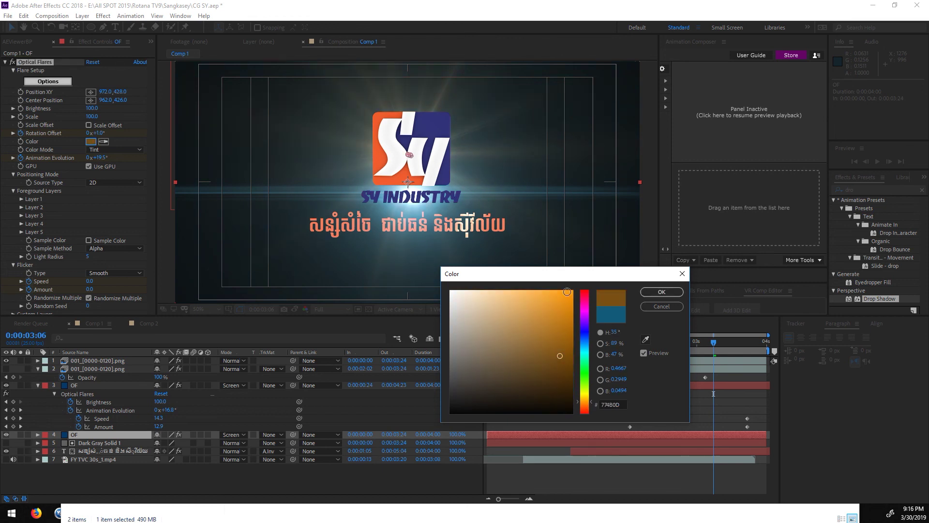
{"action": "left_click", "coordinate": [533, 344]}
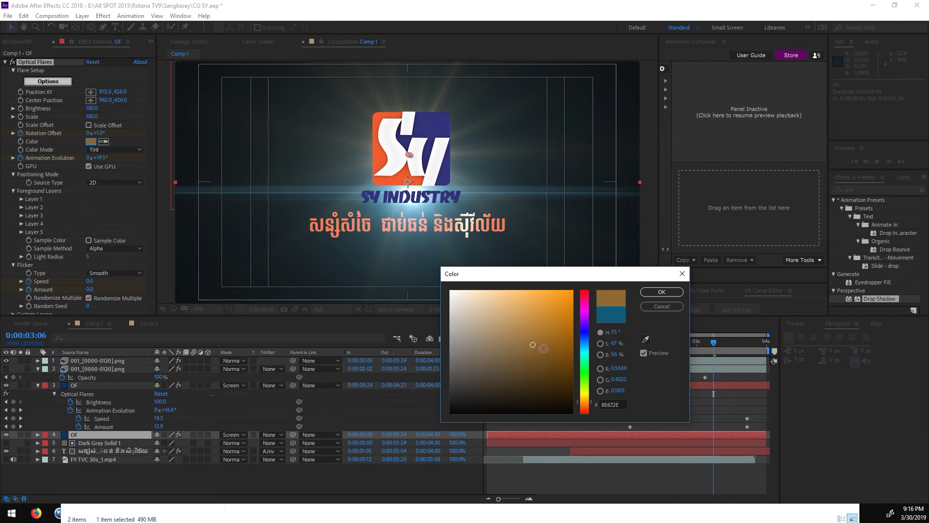
{"action": "left_click", "coordinate": [662, 292]}
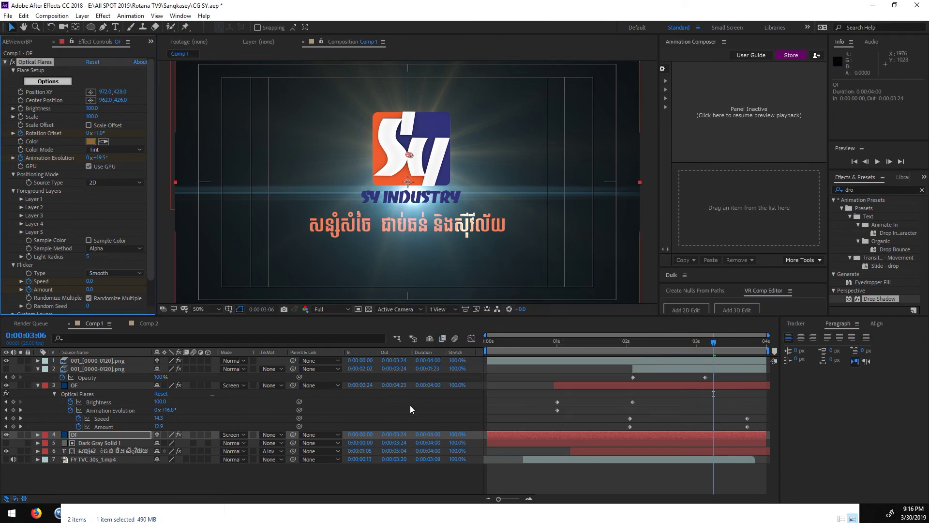
{"action": "left_click_drag", "start_coordinate": [82, 387], "coordinate": [85, 460]}
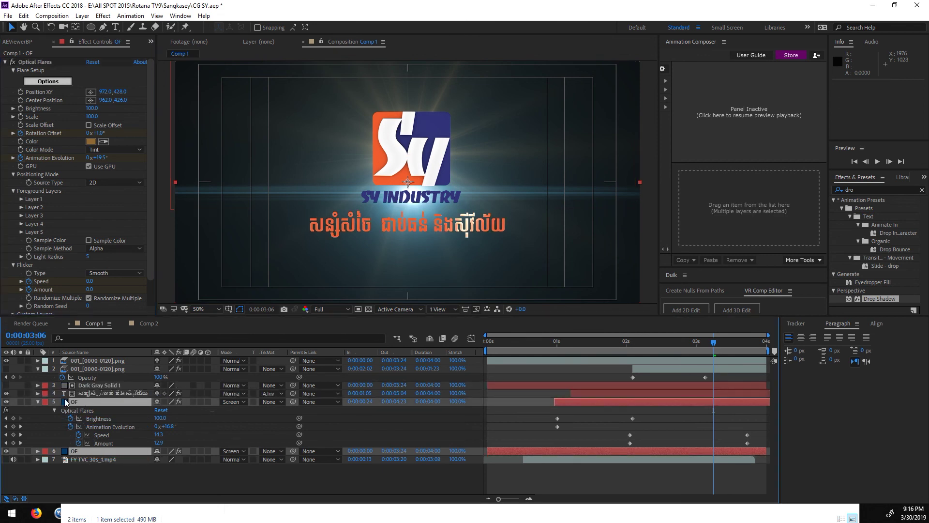
{"action": "left_click", "coordinate": [584, 445]}
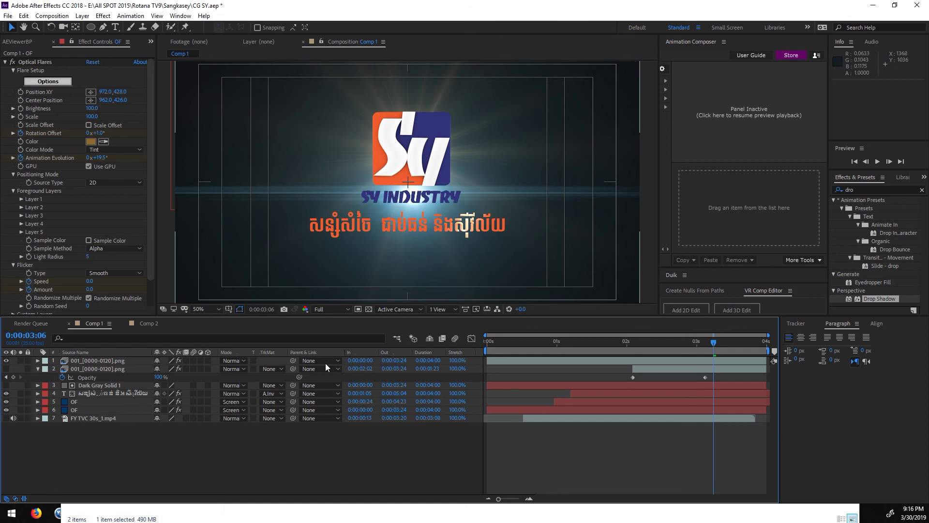
Make the Khmer text white
{"action": "double_click", "coordinate": [111, 393]}
{"action": "left_click", "coordinate": [912, 195]}
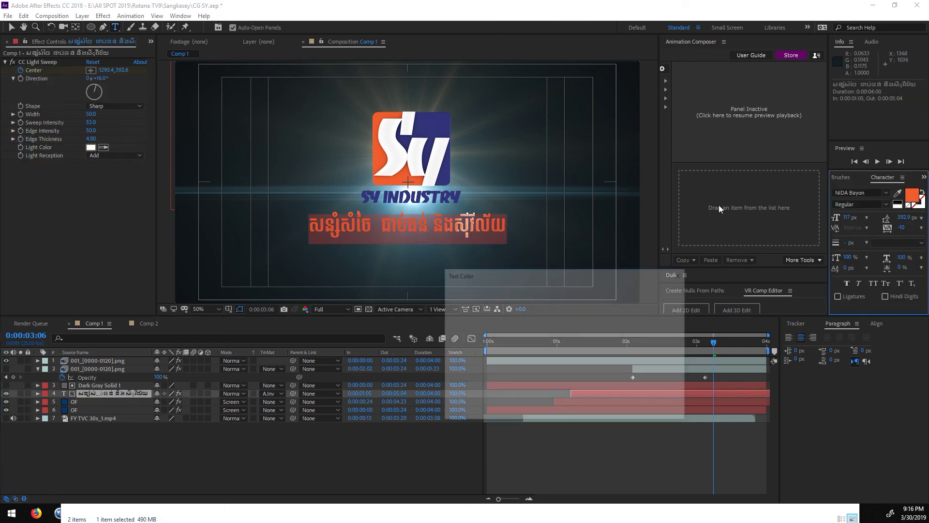
{"action": "left_click_drag", "start_coordinate": [464, 300], "coordinate": [437, 286]}
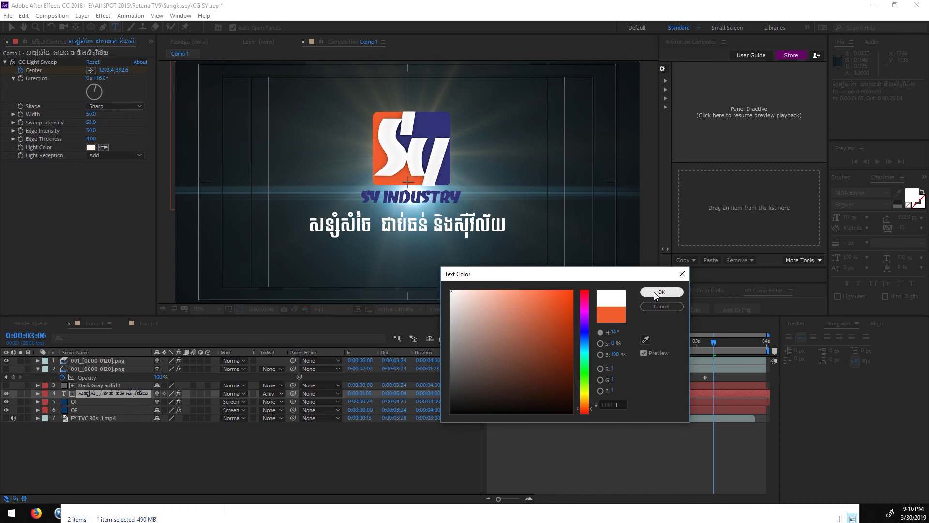
{"action": "left_click", "coordinate": [660, 291]}
Apply a Drop Shadow with Softness 3 to the Khmer text layer
{"action": "key", "text": "ctrl+5"}
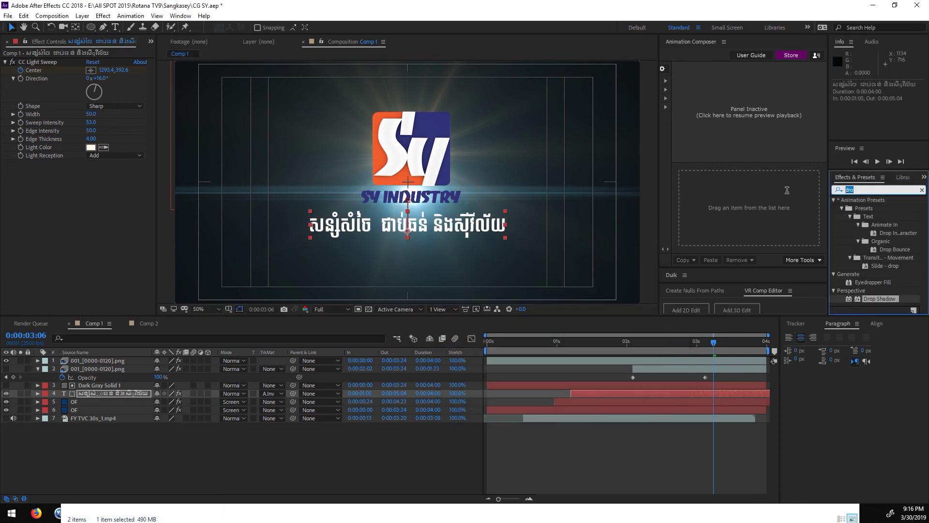
{"action": "type", "text": "dro"}
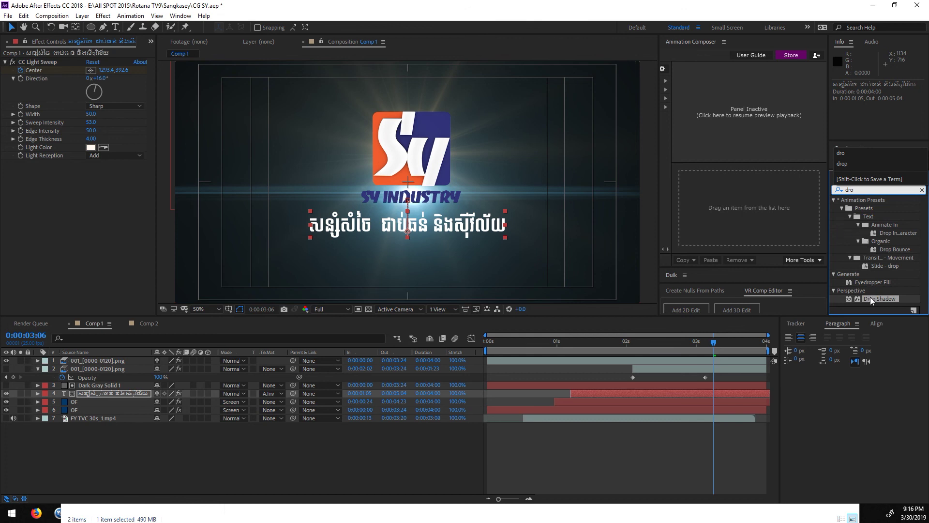
{"action": "left_click_drag", "start_coordinate": [870, 297], "coordinate": [624, 396]}
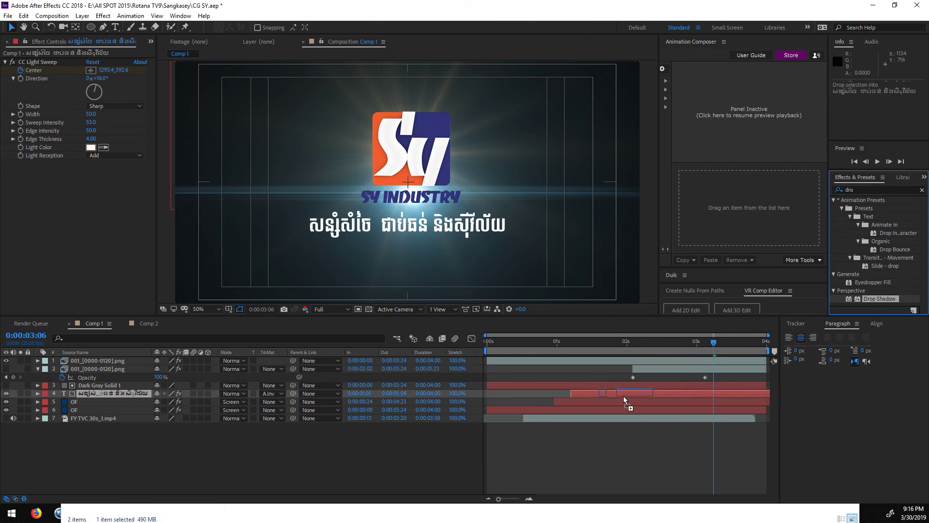
{"action": "left_click", "coordinate": [90, 224]}
{"action": "type", "text": "3"}
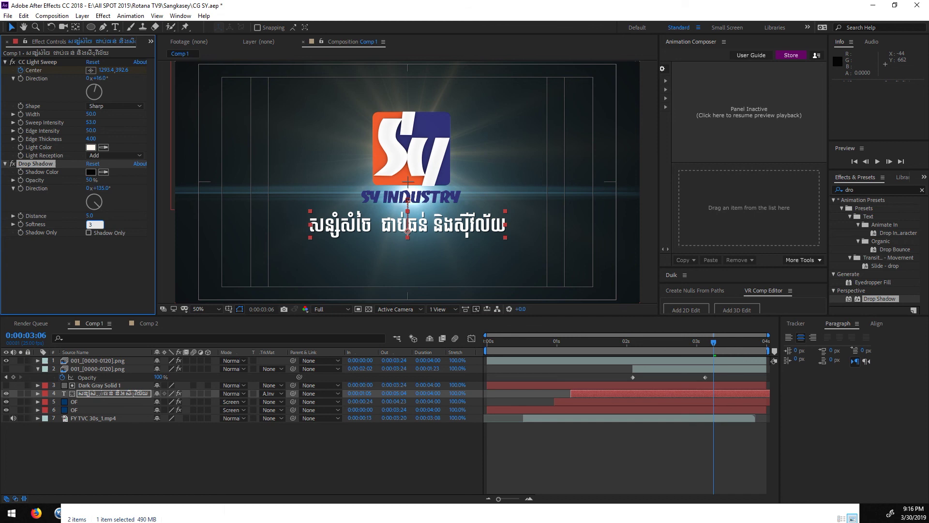
{"action": "left_click", "coordinate": [643, 428]}
Set the layer 6 OF flare colour to blue
{"action": "scroll", "coordinate": [528, 261], "scroll_direction": "down", "scroll_amount": 1}
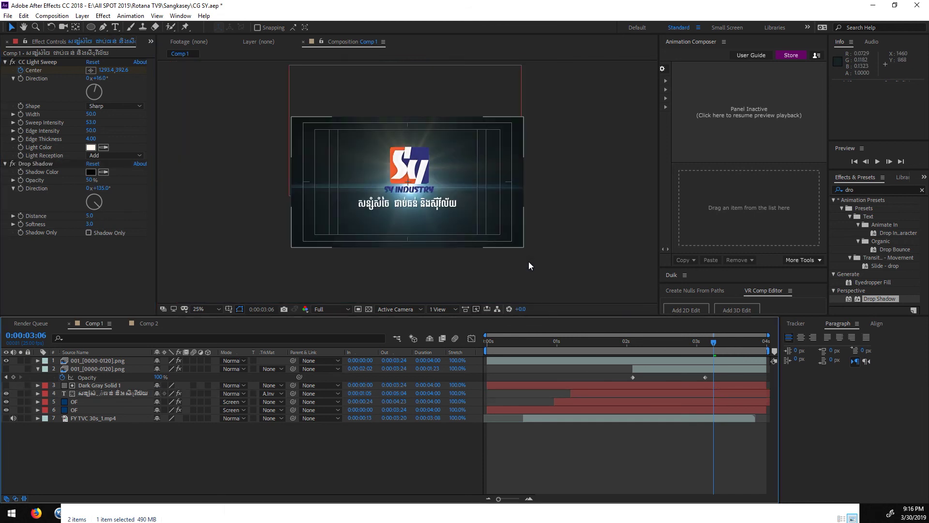
{"action": "left_click", "coordinate": [107, 409]}
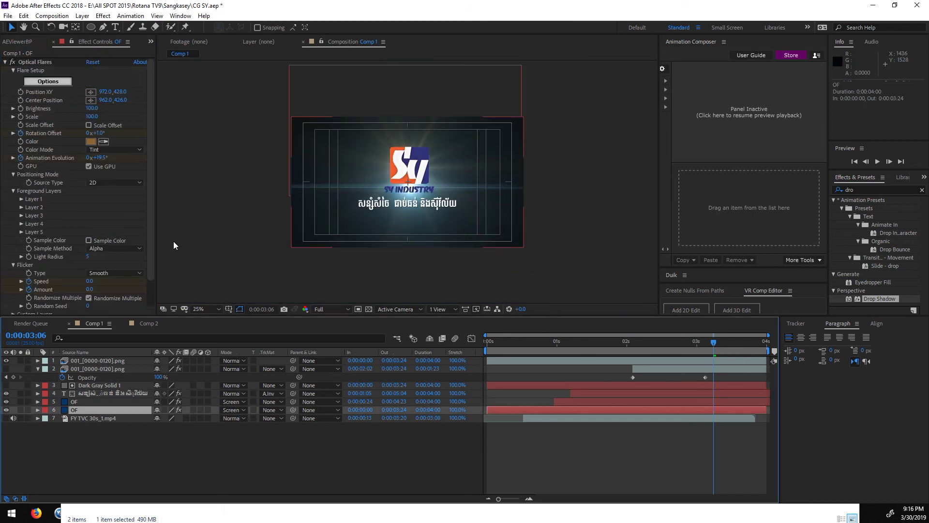
{"action": "left_click", "coordinate": [90, 141]}
{"action": "left_click", "coordinate": [583, 342]}
{"action": "left_click", "coordinate": [539, 344]}
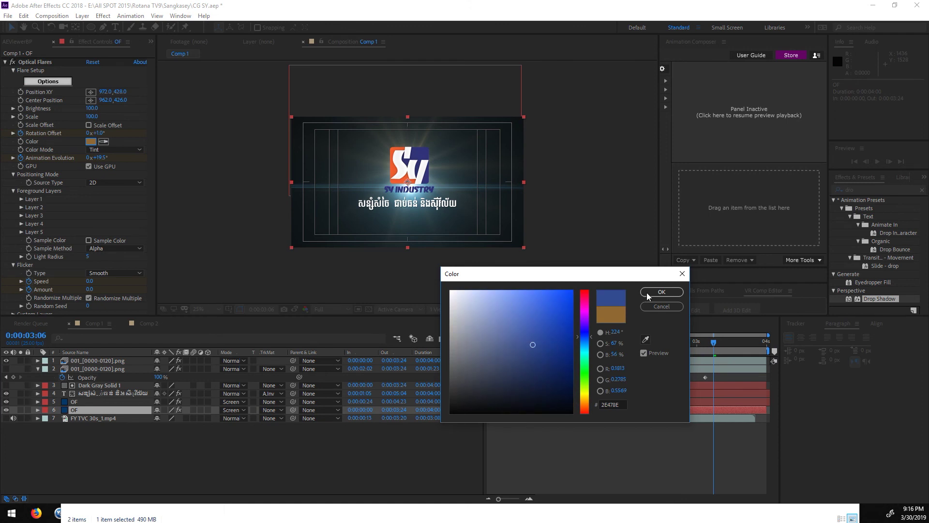
{"action": "left_click", "coordinate": [653, 291]}
{"action": "left_click", "coordinate": [579, 456]}
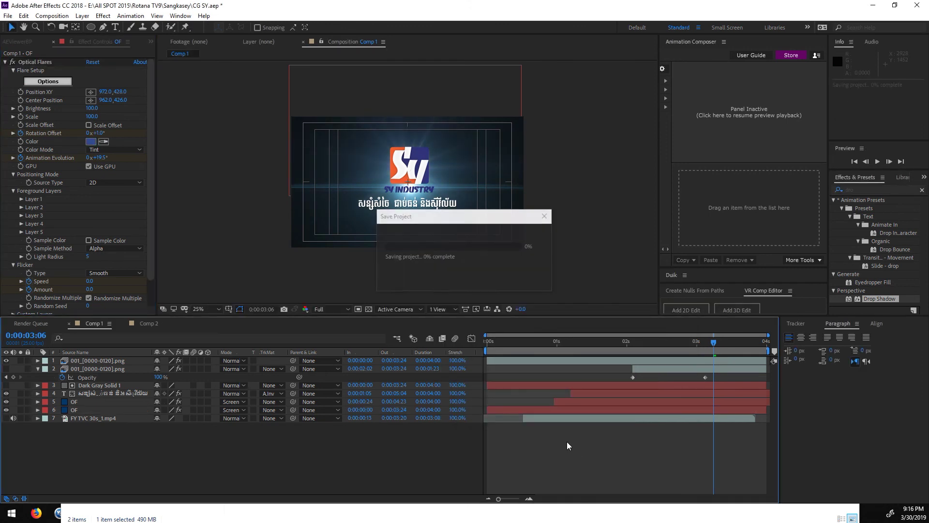
Remove the finished Comp 2 item and queue Comp 1 as QuickTime output named SY EndFrame
{"action": "key", "text": "ctrl+m"}
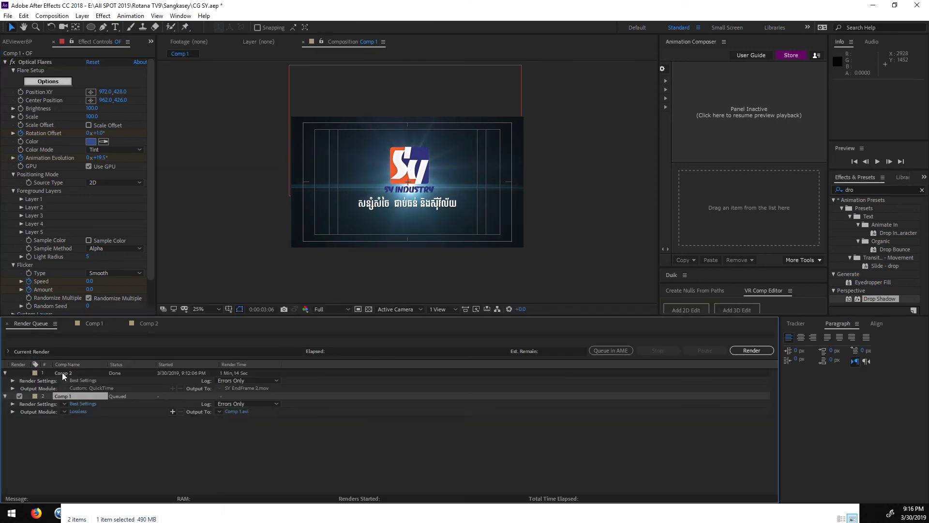
{"action": "left_click", "coordinate": [61, 372]}
{"action": "key", "text": "Delete"}
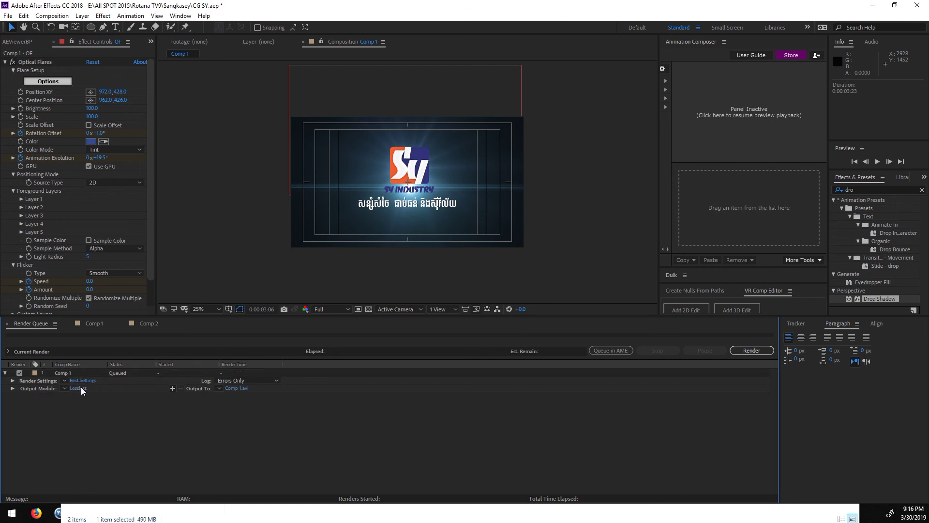
{"action": "left_click", "coordinate": [81, 387]}
{"action": "left_click", "coordinate": [388, 195]}
{"action": "left_click", "coordinate": [366, 302]}
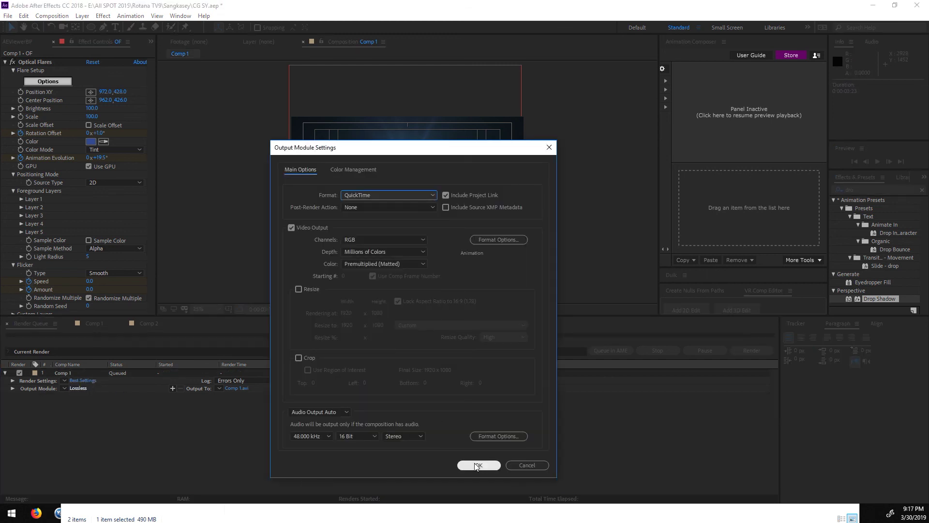
{"action": "left_click", "coordinate": [477, 465]}
{"action": "left_click", "coordinate": [165, 87]}
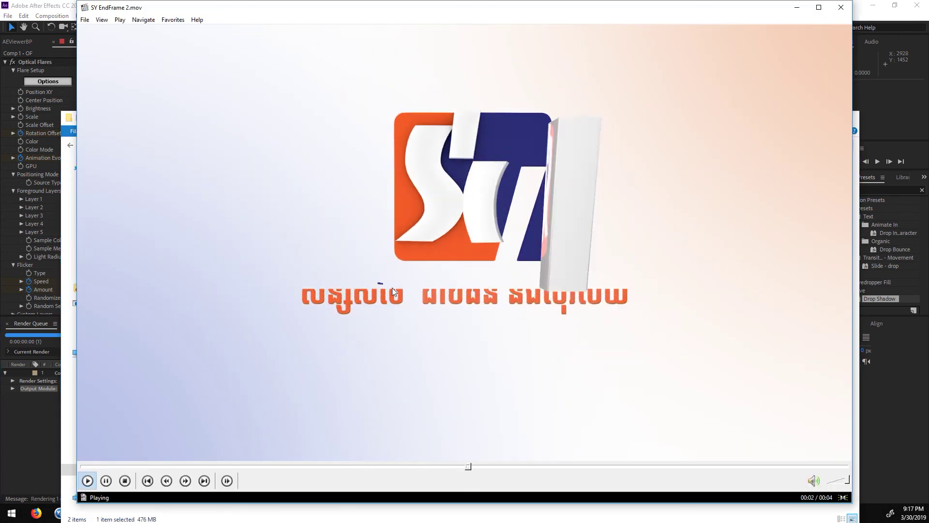
Close SY EndFrame 2.mov playback and open SY EndFrame.mov in Media Player Classic
{"action": "left_click", "coordinate": [838, 9]}
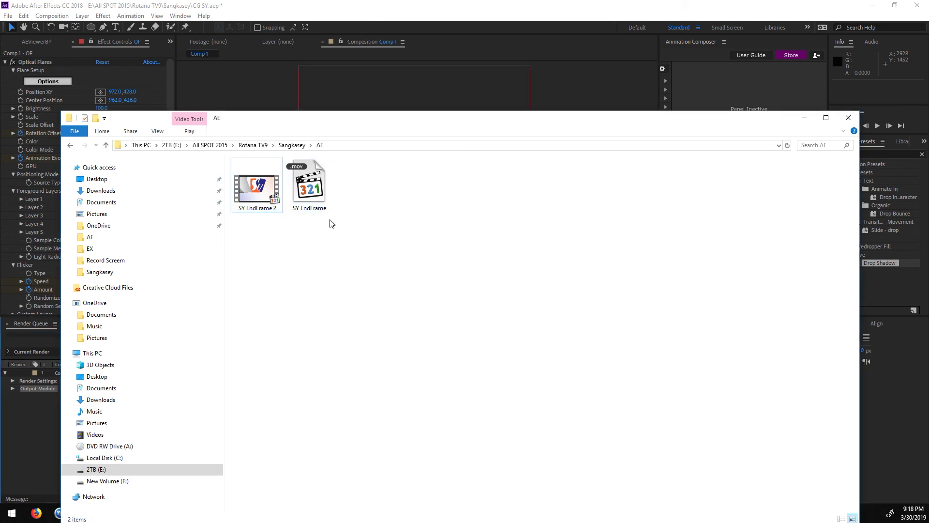
{"action": "double_click", "coordinate": [311, 199]}
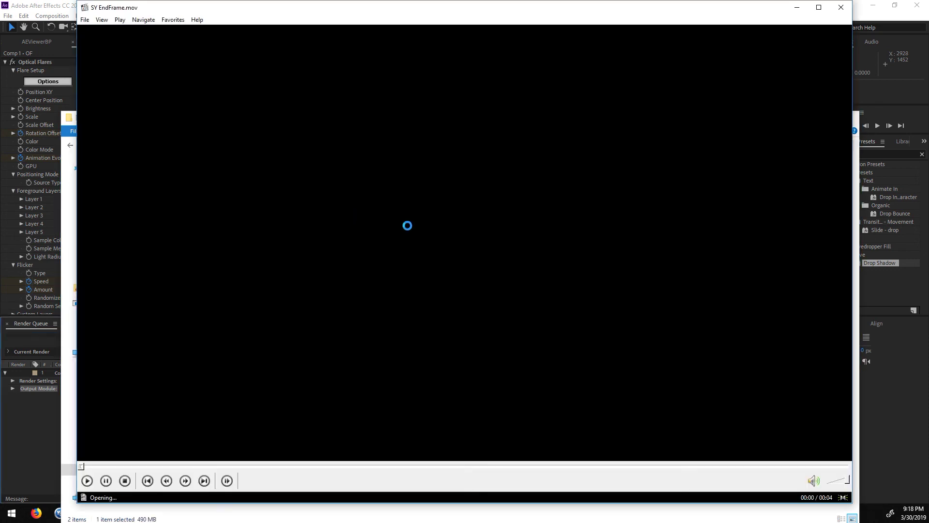